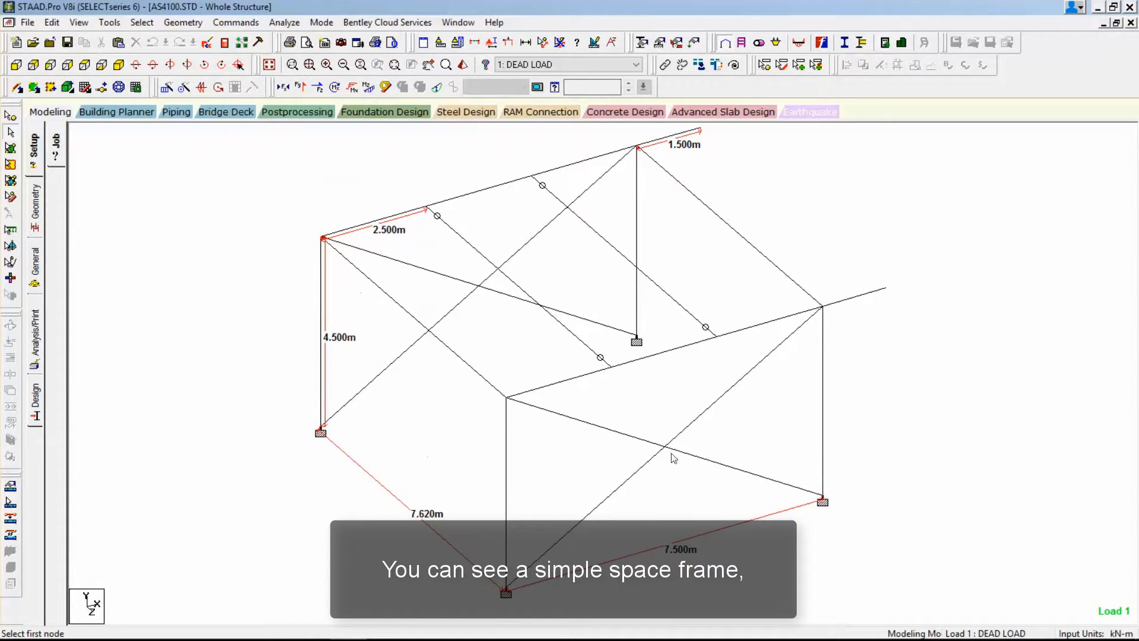
Examine the reference space frame and its dimensions from several viewing angles.
{"action": "key", "text": "Left"}
{"action": "key", "text": "Left"}
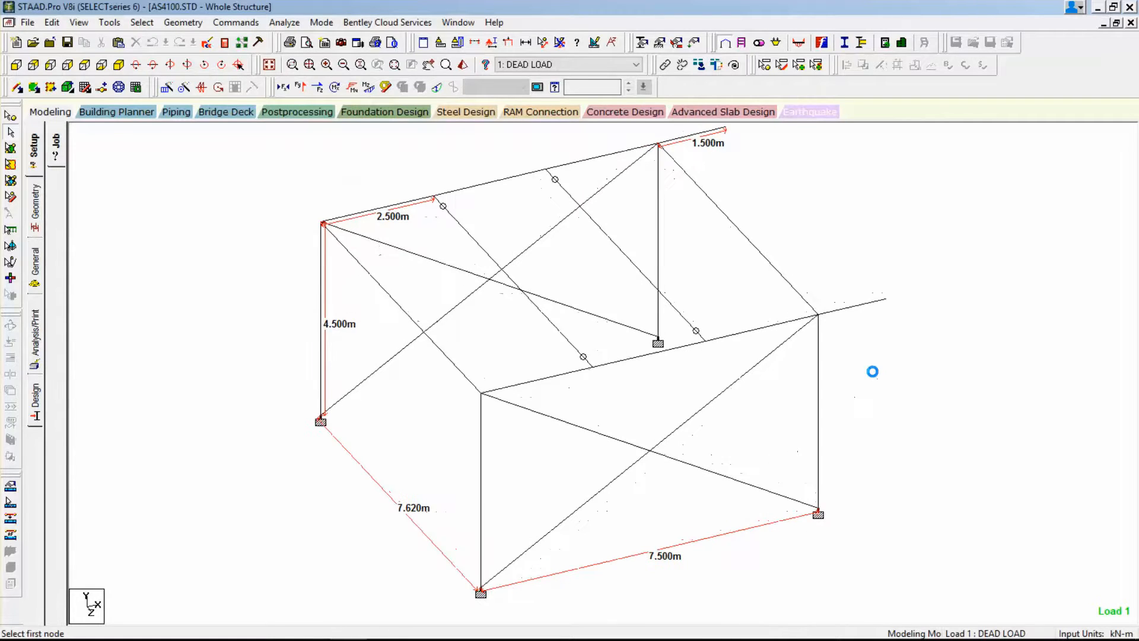
{"action": "key", "text": "Left"}
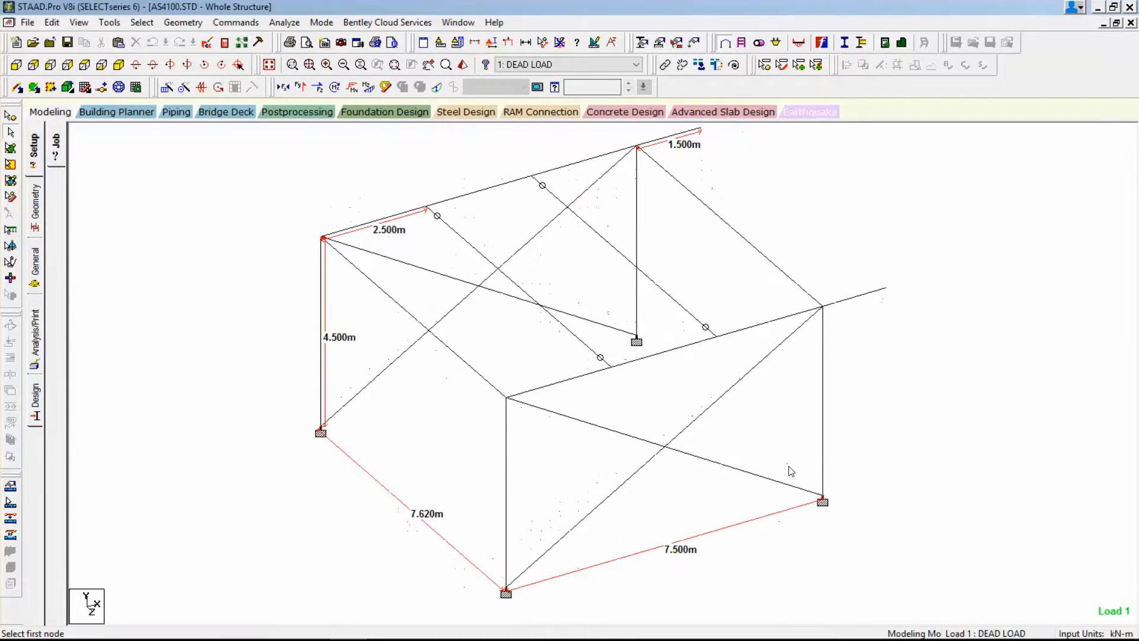
{"action": "key", "text": "Up"}
{"action": "key", "text": "Up"}
{"action": "key", "text": "Down"}
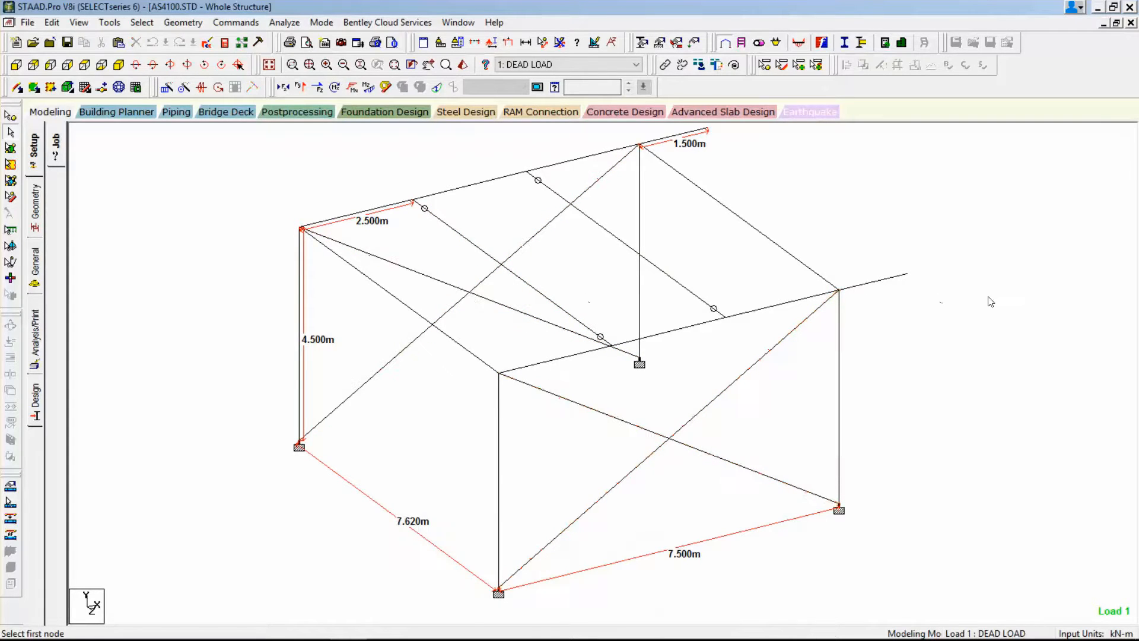
Launch a second STAAD.Pro V8i SS6 session, keeping the AS4100 reference model open.
{"action": "left_click", "coordinate": [27, 22]}
{"action": "left_click", "coordinate": [755, 15]}
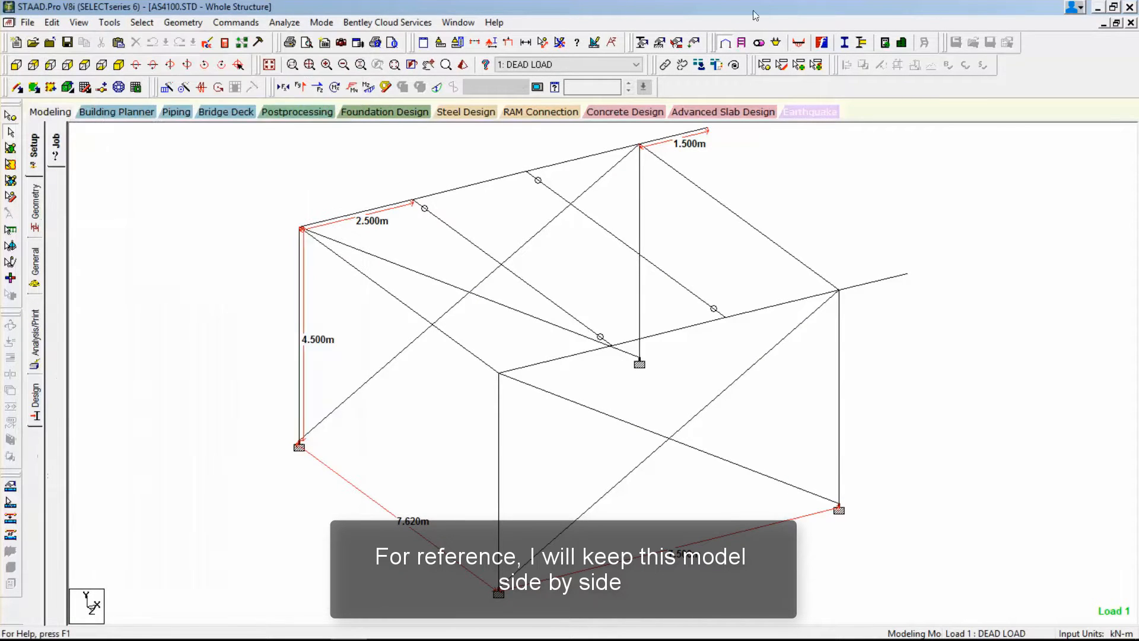
{"action": "left_click", "coordinate": [1100, 6]}
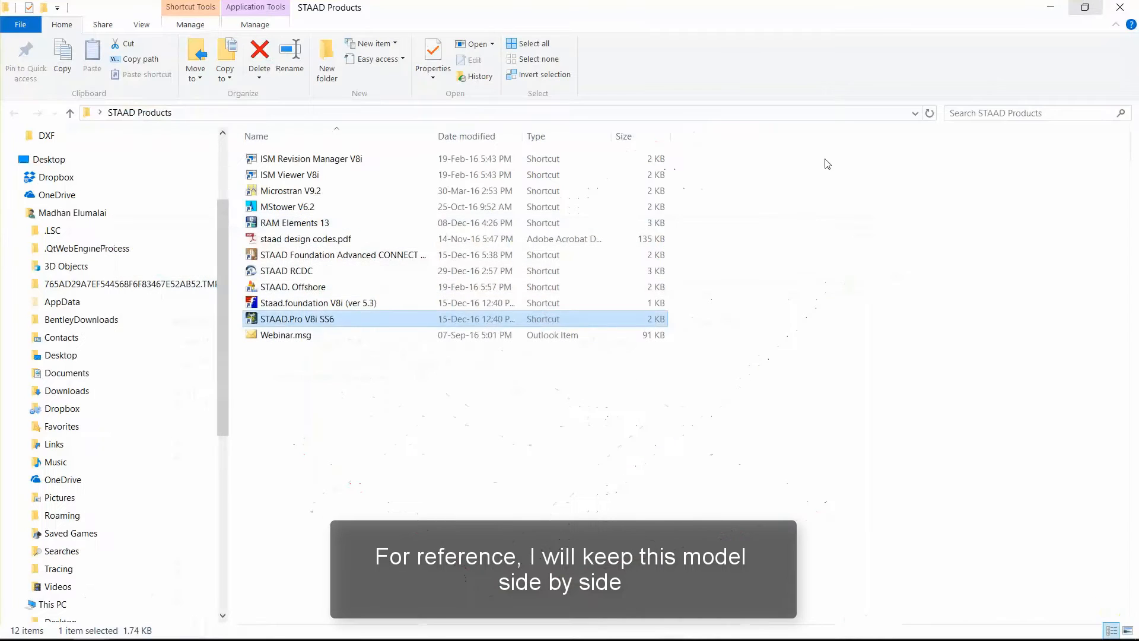
{"action": "double_click", "coordinate": [363, 321]}
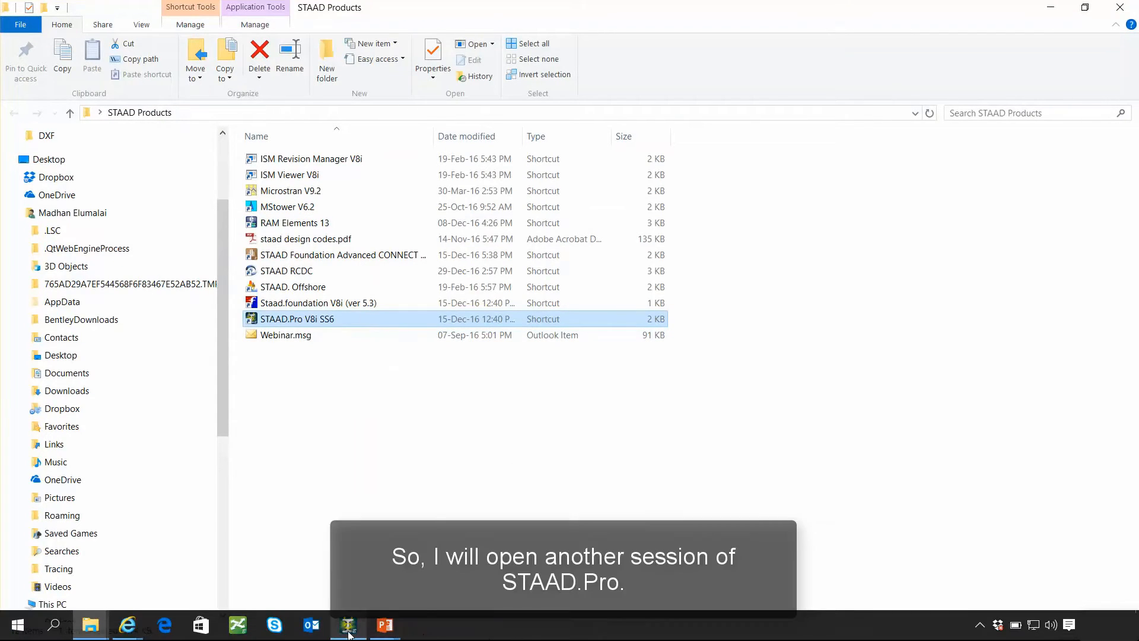
{"action": "mouse_move", "coordinate": [349, 634]}
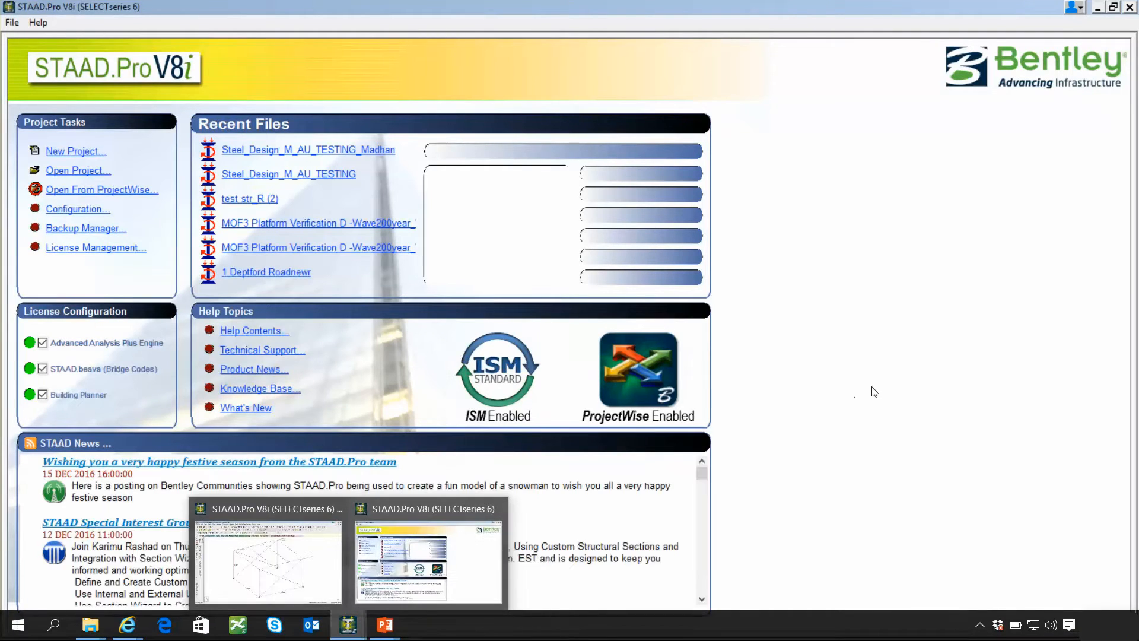
Create a new Space model named AS4100 Sample in meters and kilonewtons without a connected project, overwriting the existing file.
{"action": "left_click", "coordinate": [77, 152]}
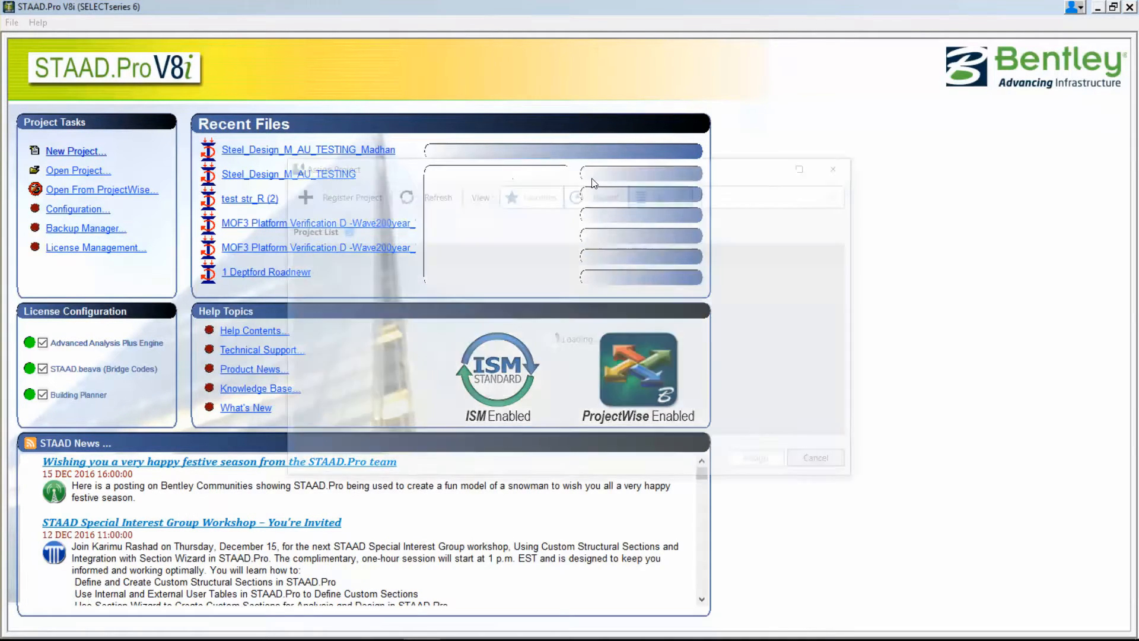
{"action": "left_click", "coordinate": [824, 463]}
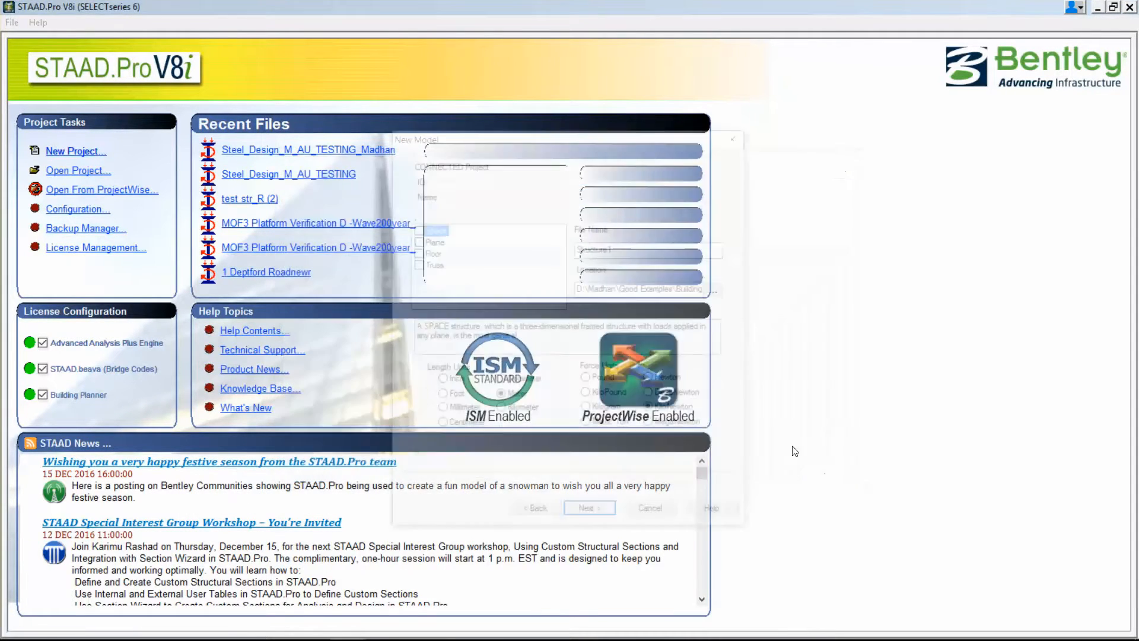
{"action": "key", "text": "Tab"}
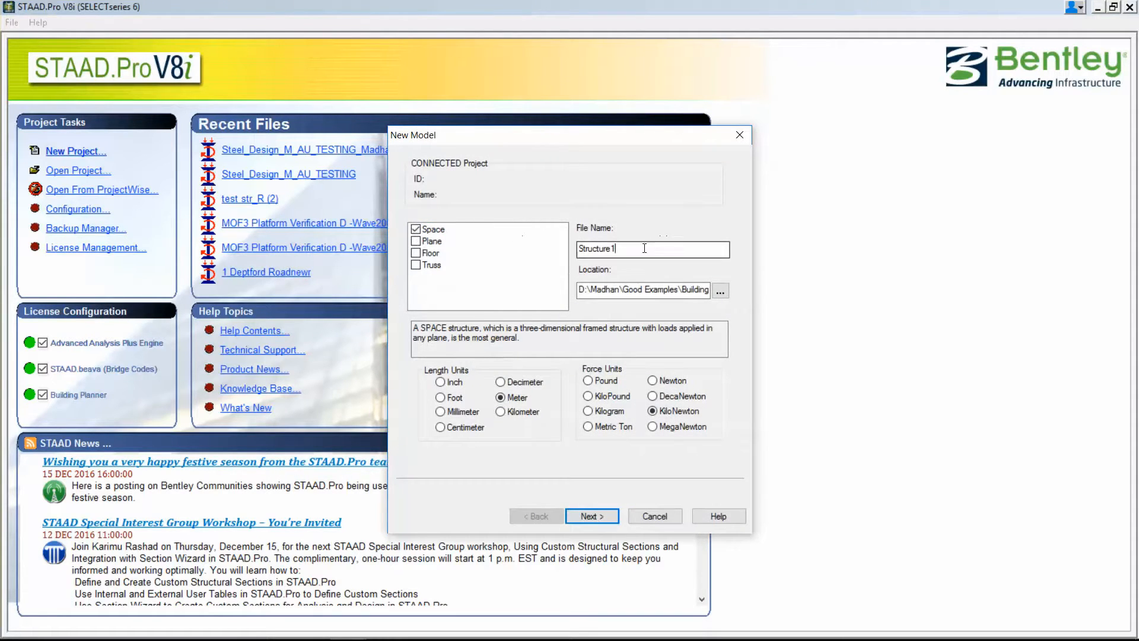
{"action": "type", "text": "SD"}
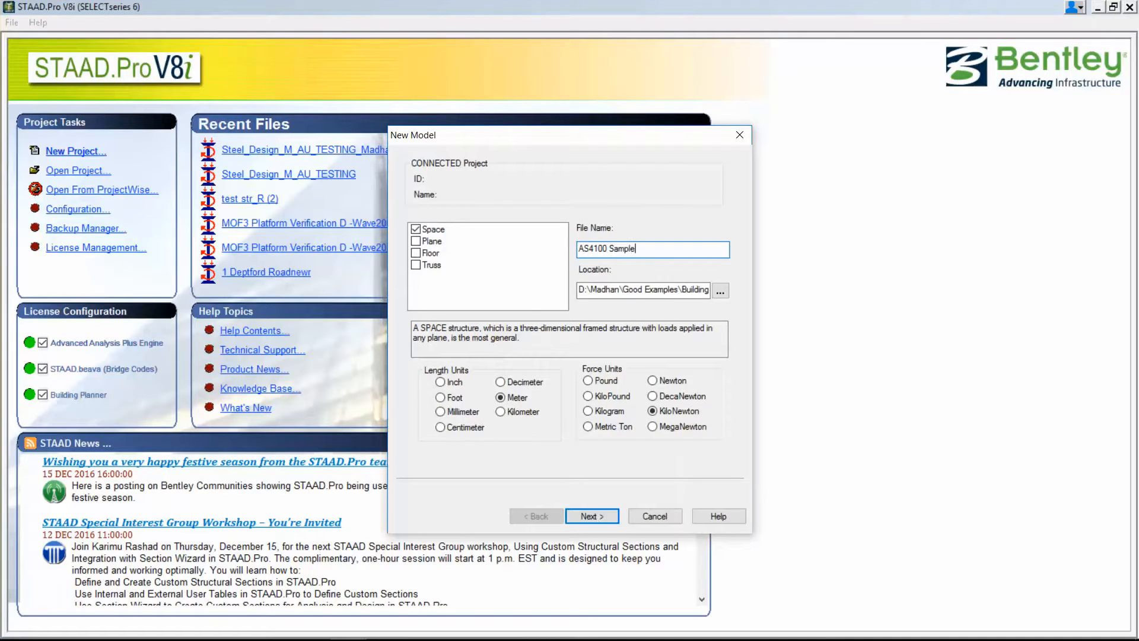
{"action": "left_click", "coordinate": [595, 514]}
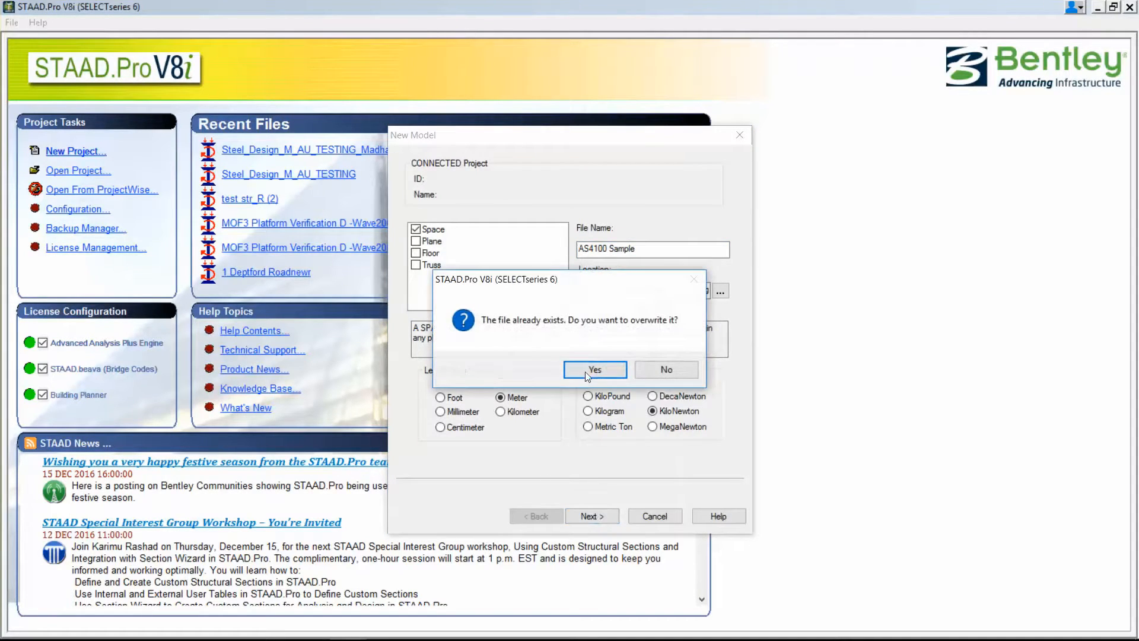
{"action": "left_click", "coordinate": [587, 370]}
{"action": "left_click", "coordinate": [605, 514]}
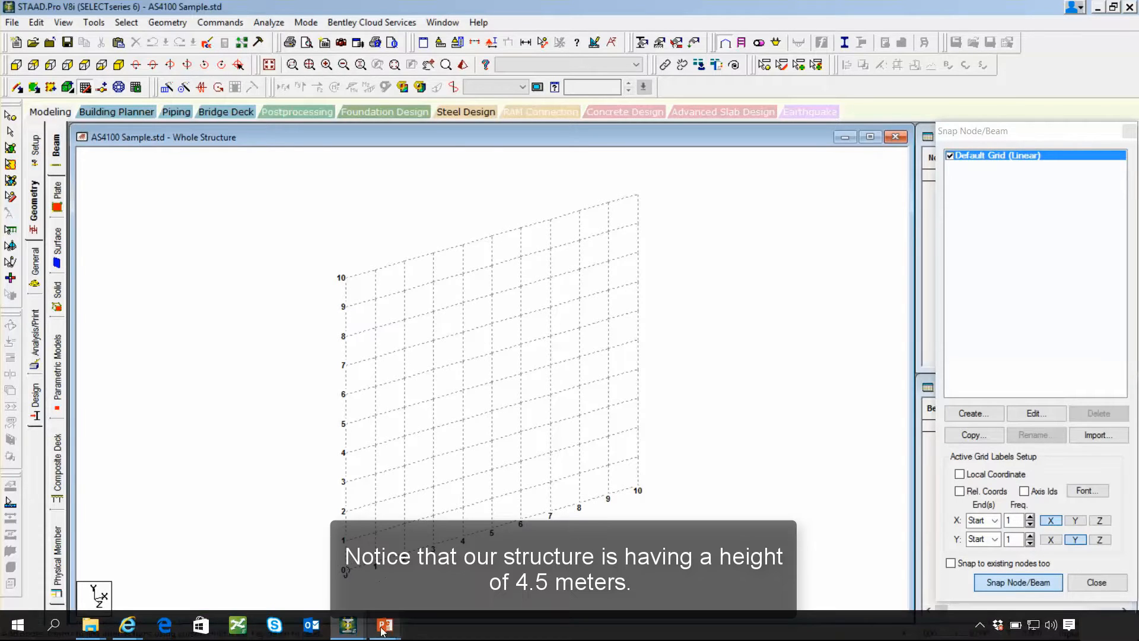
Check the reference frame's dimensions in the AS4100 model and the default linear grid's spacing settings in the new model.
{"action": "mouse_move", "coordinate": [347, 625]}
{"action": "left_click", "coordinate": [304, 573]}
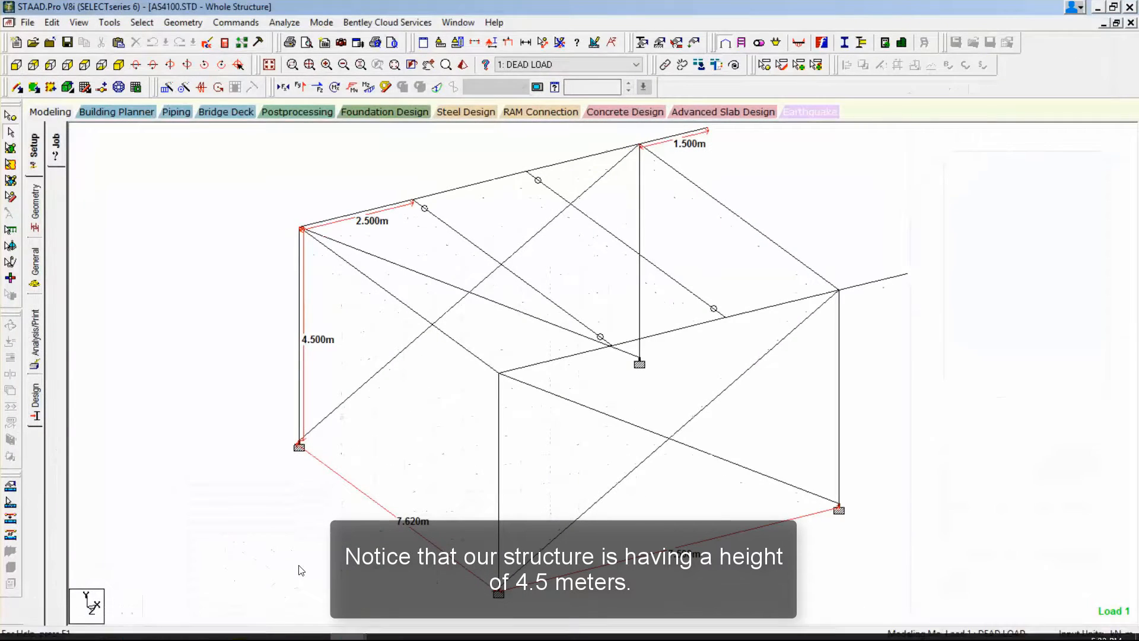
{"action": "mouse_move", "coordinate": [358, 629]}
{"action": "left_click", "coordinate": [375, 523]}
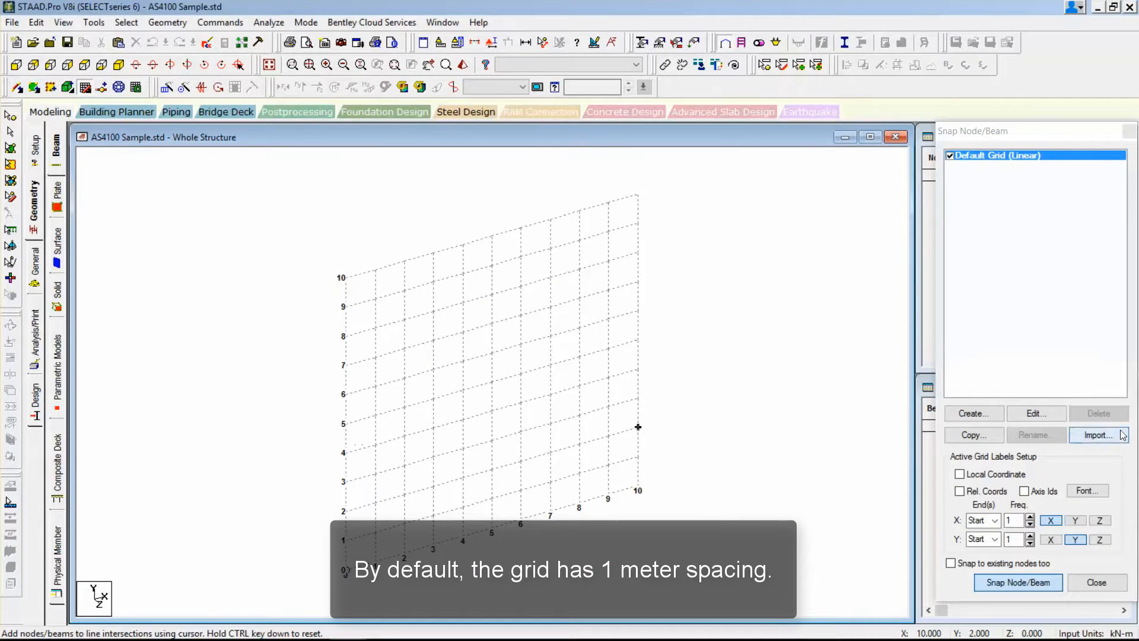
{"action": "left_click", "coordinate": [1033, 413]}
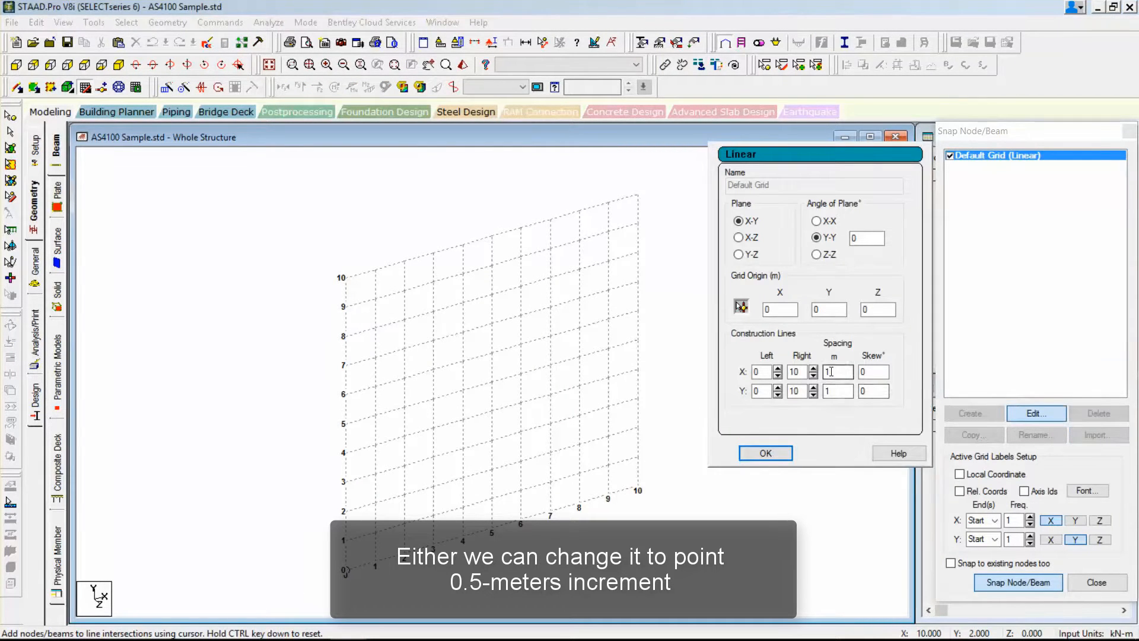
{"action": "left_click", "coordinate": [748, 456]}
Draw a portal frame on the grid from the origin, with two 4 m columns joined by a 7 m beam.
{"action": "left_click", "coordinate": [346, 571]}
{"action": "left_click", "coordinate": [346, 453]}
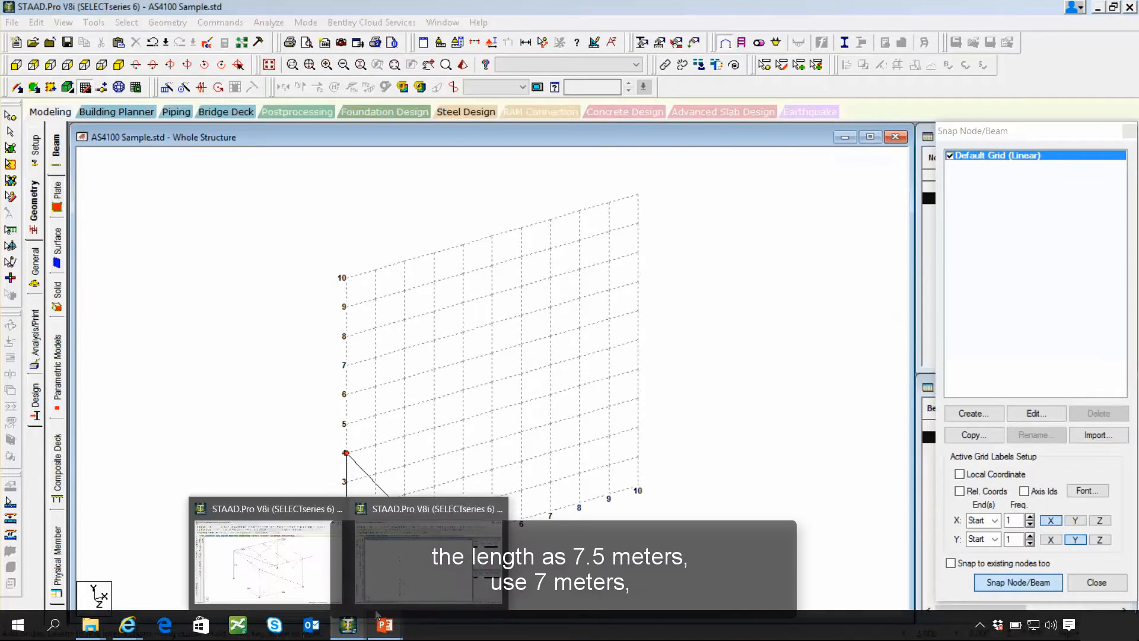
{"action": "left_click", "coordinate": [299, 591]}
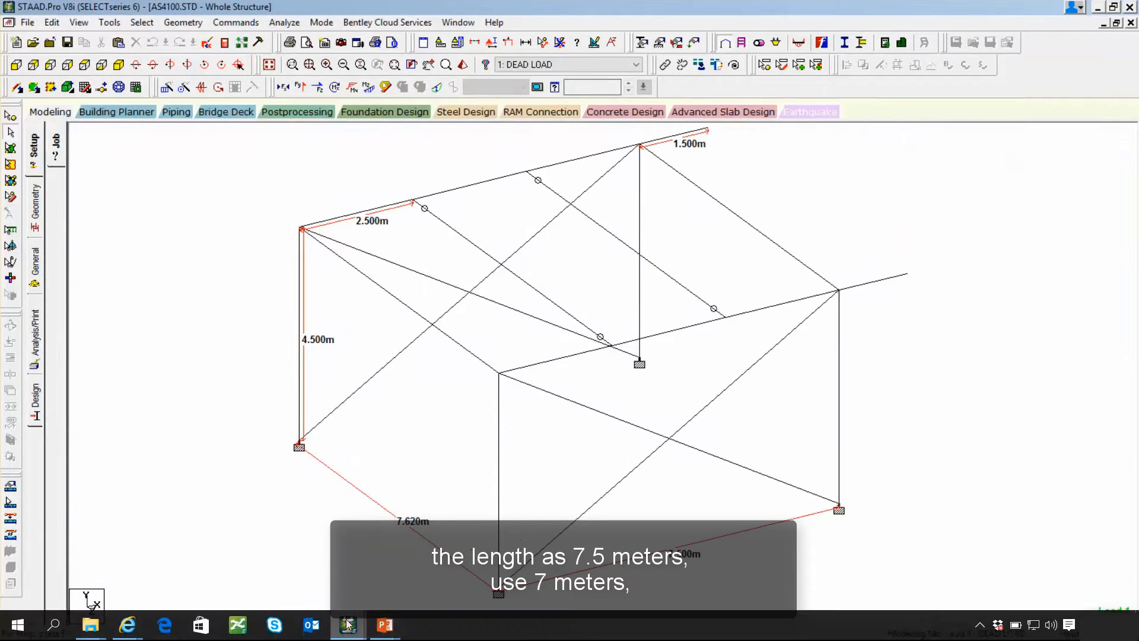
{"action": "mouse_move", "coordinate": [349, 624]}
{"action": "left_click", "coordinate": [439, 563]}
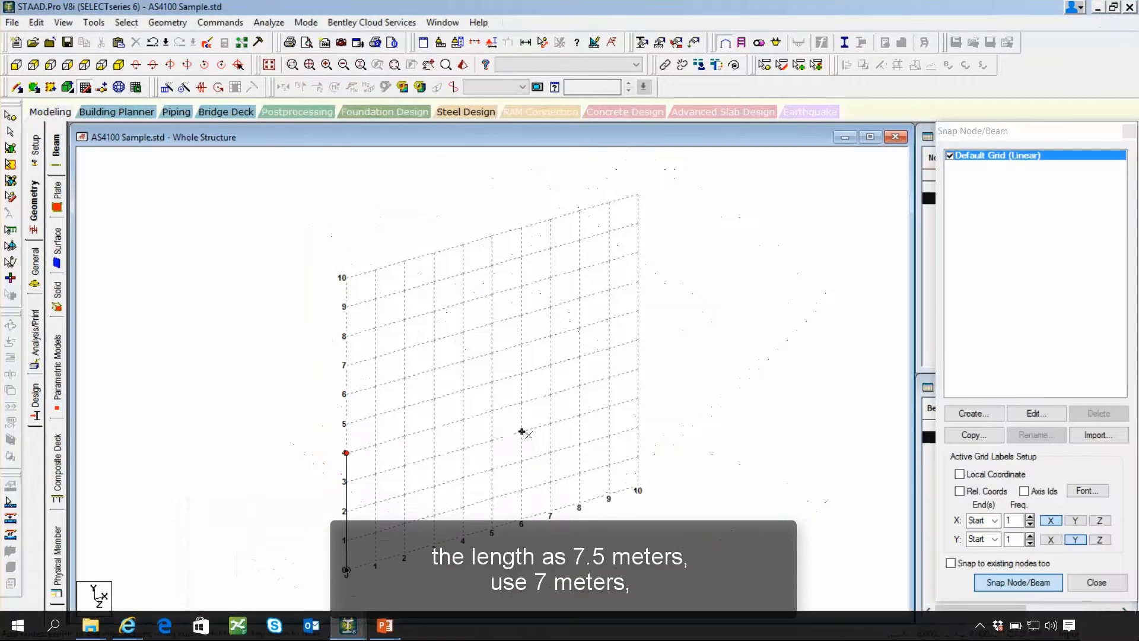
{"action": "left_click", "coordinate": [551, 394]}
{"action": "left_click", "coordinate": [550, 511]}
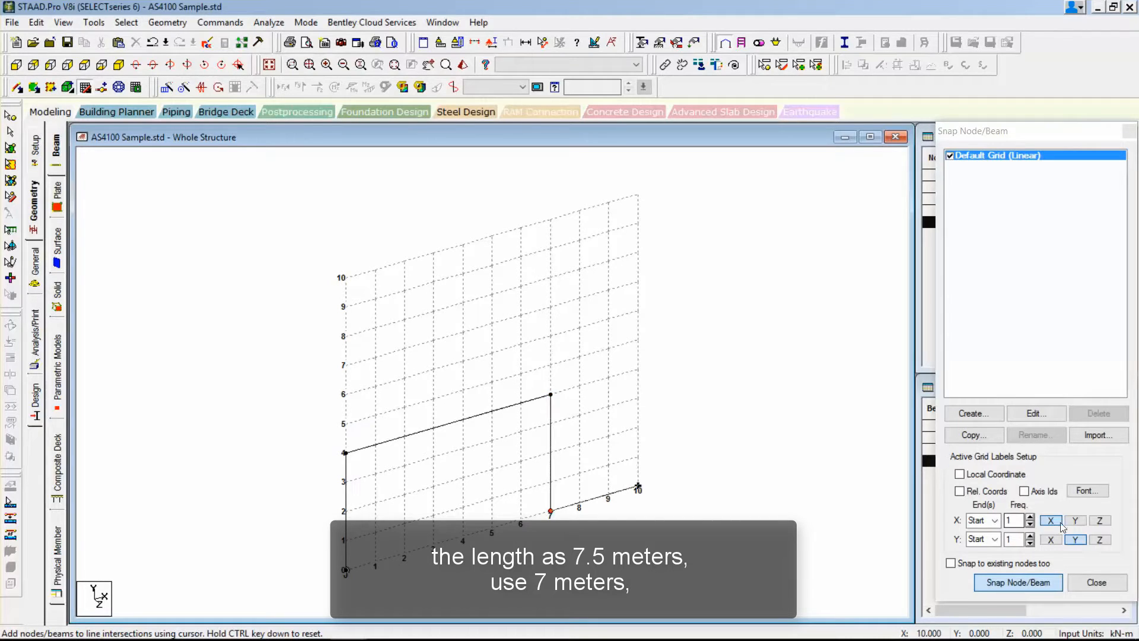
{"action": "left_click", "coordinate": [1102, 580]}
Move the top beam 0.5 m in the Y direction with Retain connections enabled.
{"action": "double_click", "coordinate": [1046, 188]}
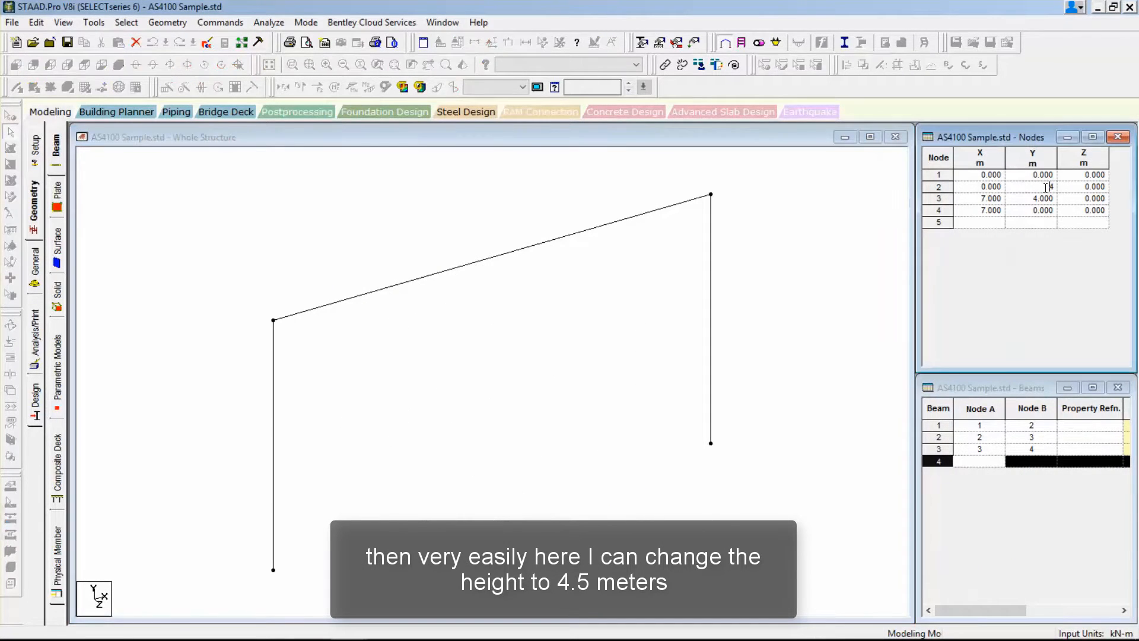
{"action": "left_click", "coordinate": [451, 261]}
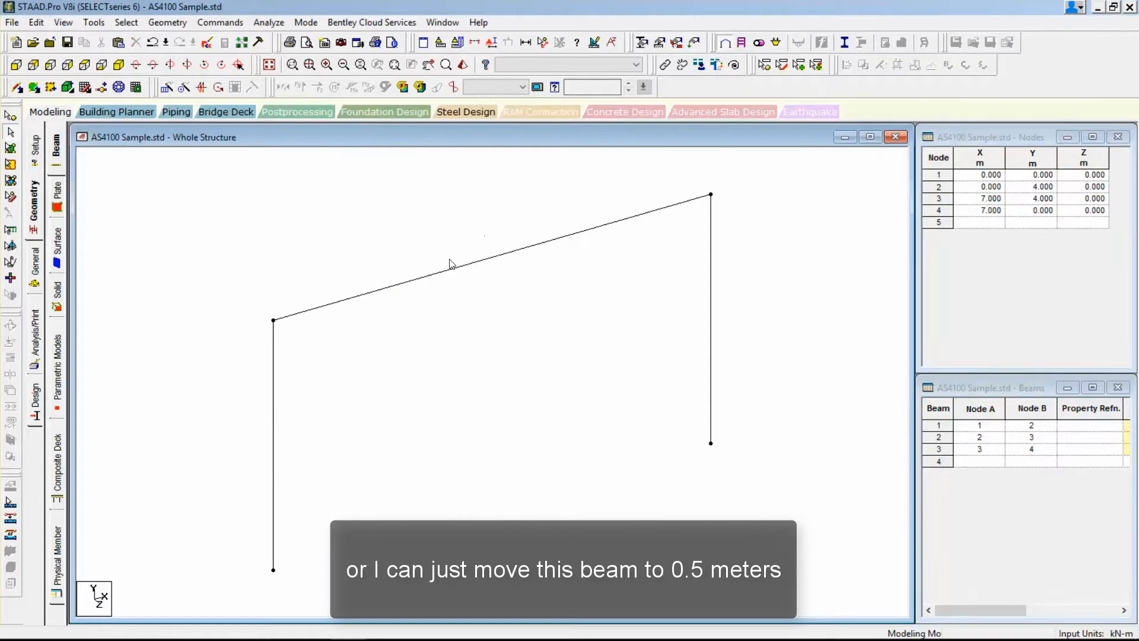
{"action": "left_click", "coordinate": [449, 267]}
{"action": "right_click", "coordinate": [449, 268]}
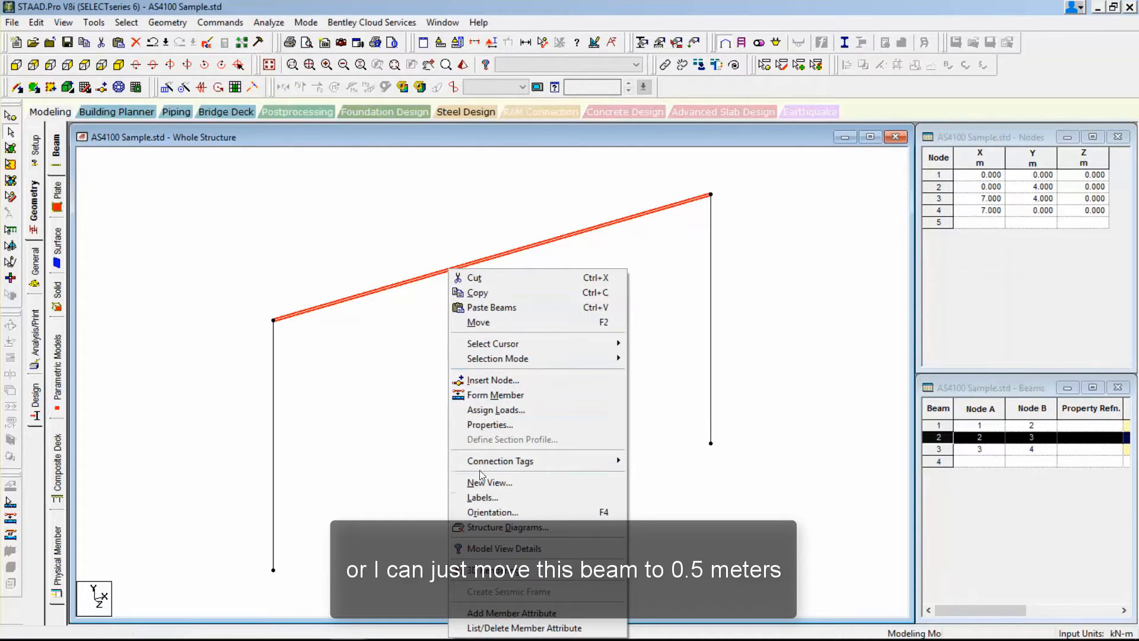
{"action": "left_click", "coordinate": [484, 324]}
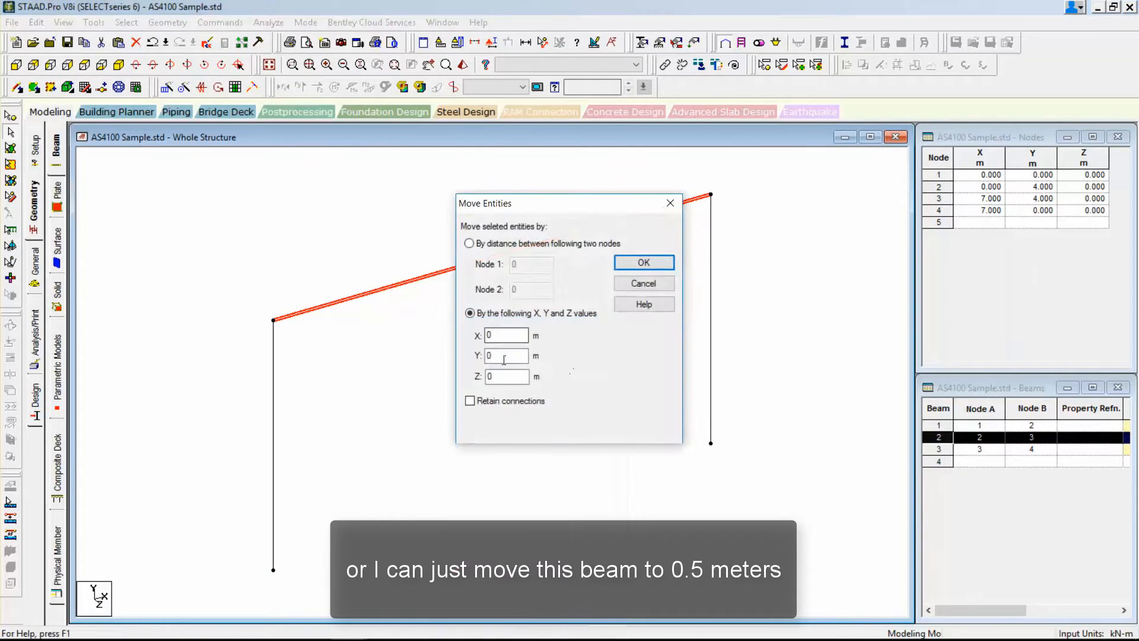
{"action": "key", "text": "Tab"}
{"action": "type", "text": "0.5"}
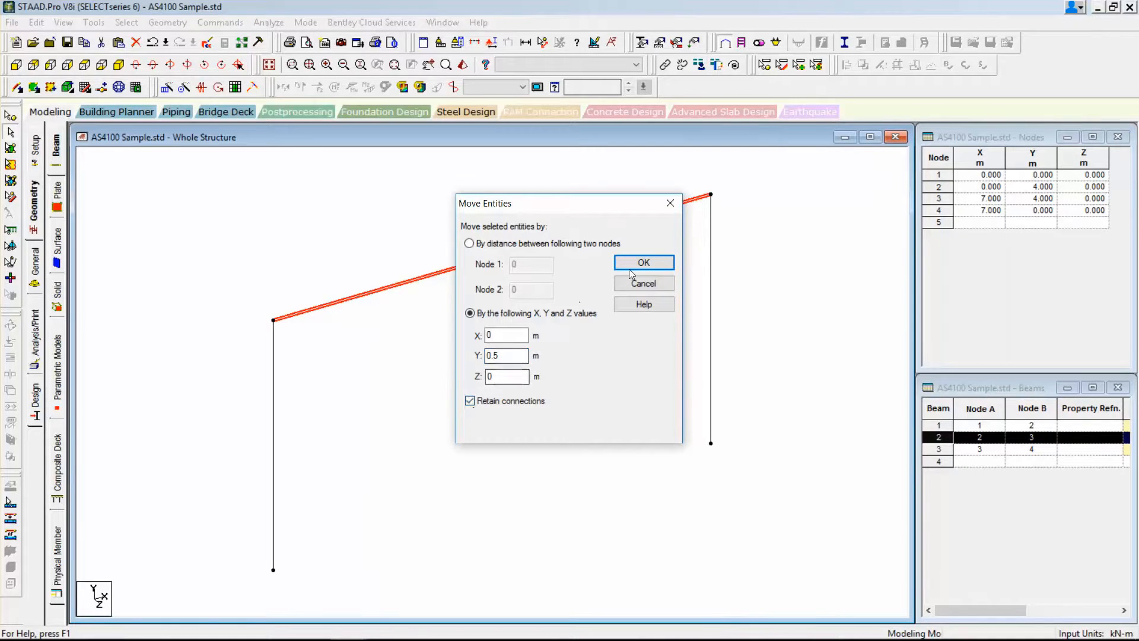
{"action": "left_click", "coordinate": [631, 265]}
{"action": "left_click", "coordinate": [630, 365]}
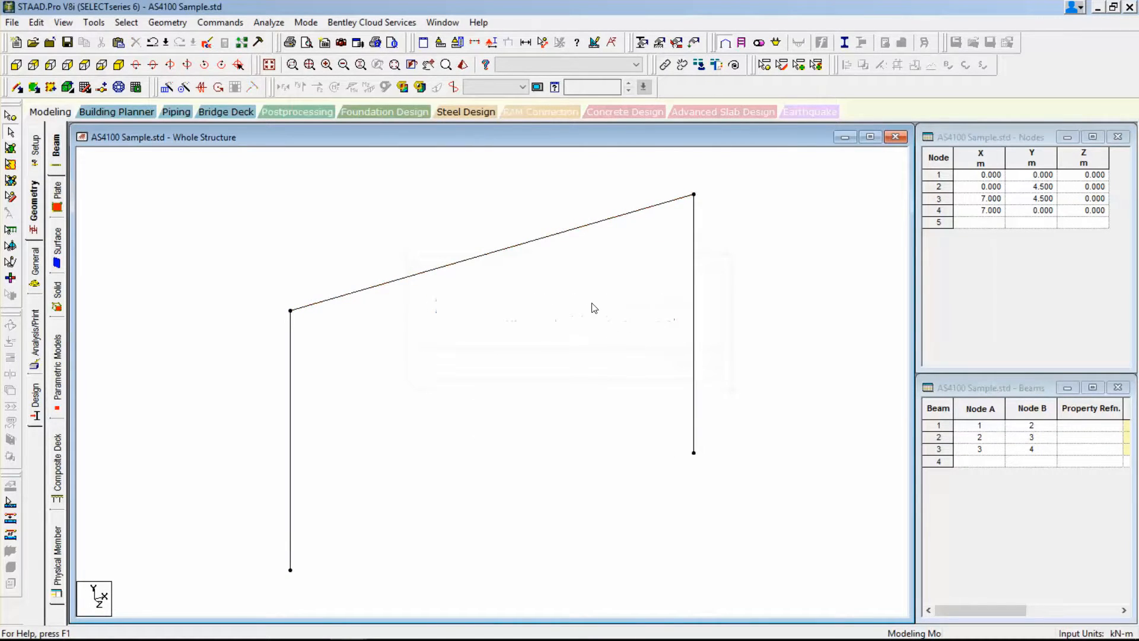
Try to move the right column 0.5 m in X without retaining its connections, and undo the move.
{"action": "left_click", "coordinate": [694, 251]}
{"action": "right_click", "coordinate": [694, 251]}
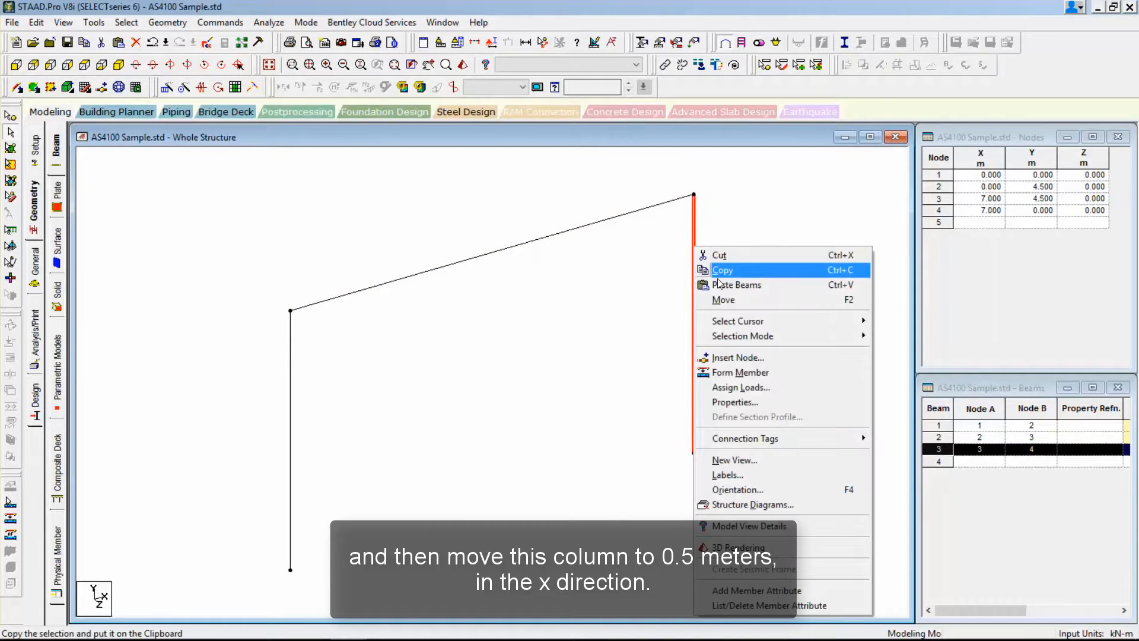
{"action": "left_click", "coordinate": [722, 301]}
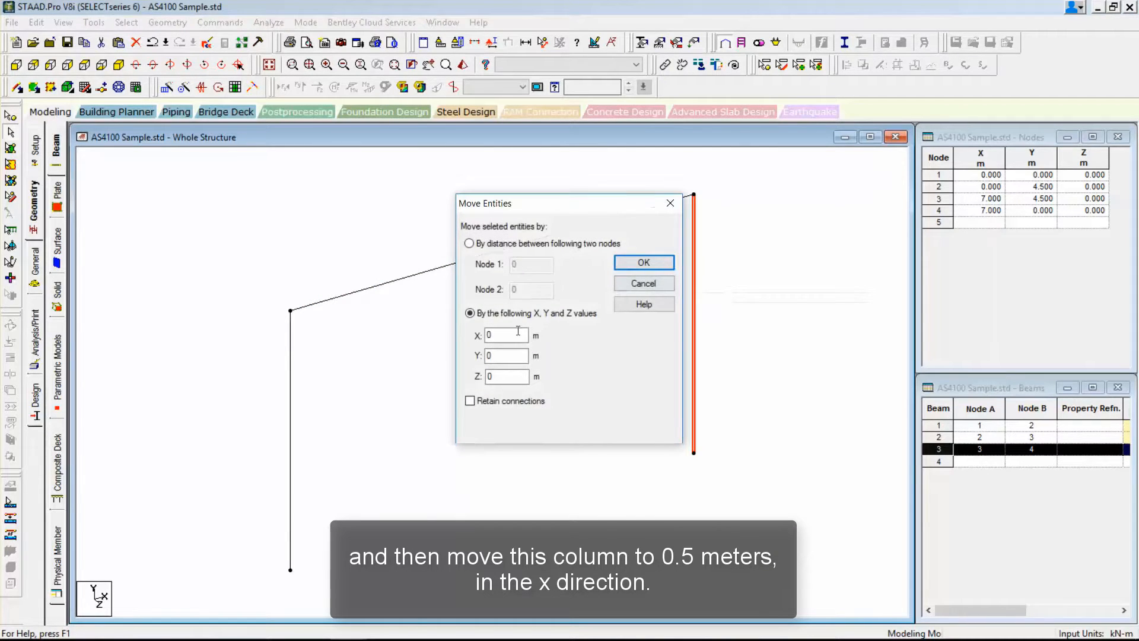
{"action": "left_click_drag", "start_coordinate": [517, 330], "coordinate": [446, 333]}
{"action": "left_click", "coordinate": [644, 262]}
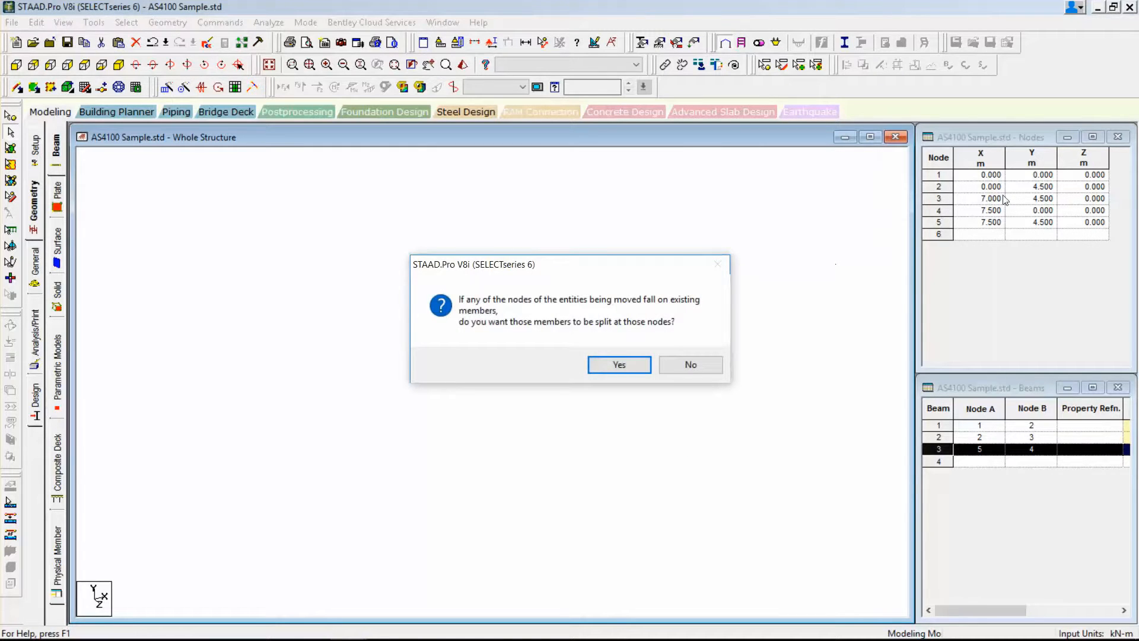
{"action": "left_click", "coordinate": [619, 366]}
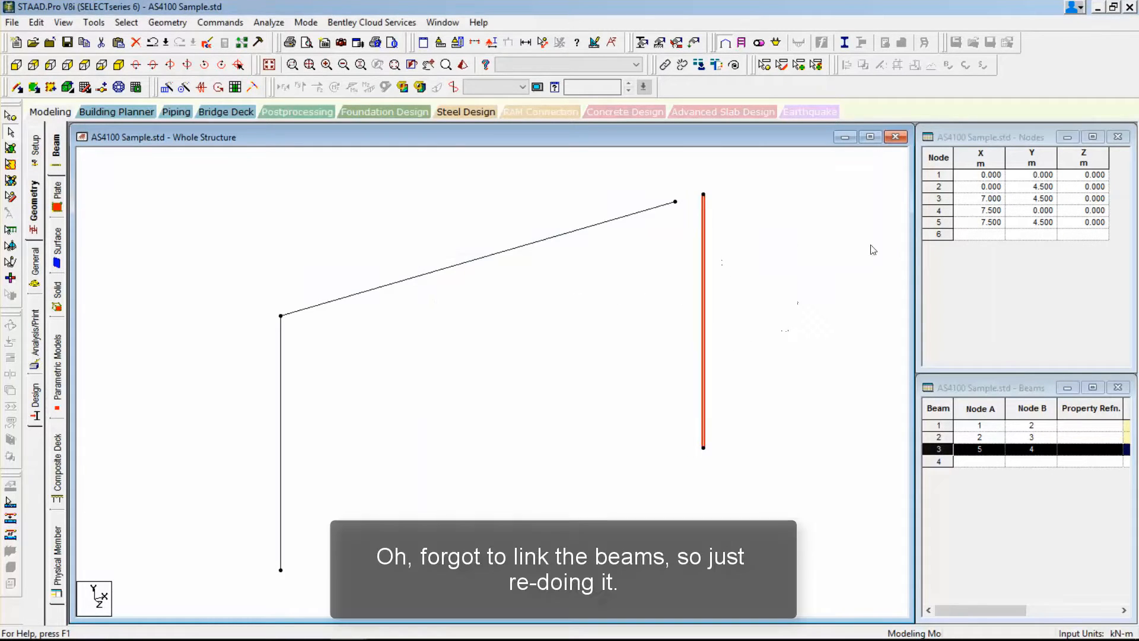
{"action": "left_click", "coordinate": [153, 42]}
Move the right column 0.5 m in the X direction with Retain connections enabled.
{"action": "left_click", "coordinate": [693, 291]}
{"action": "right_click", "coordinate": [692, 291]}
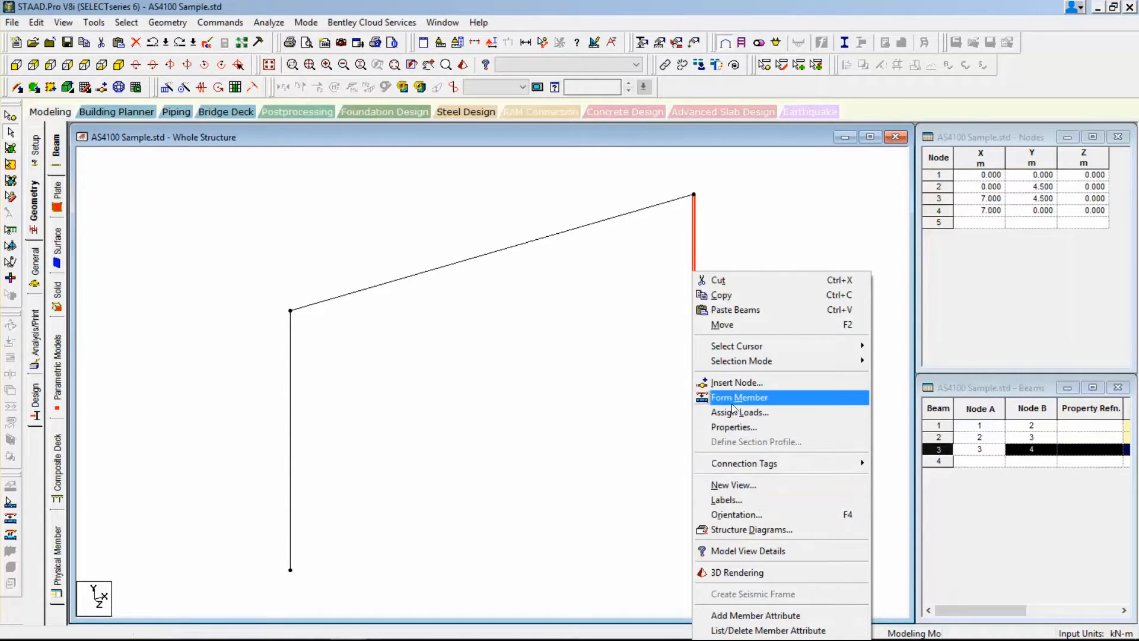
{"action": "left_click", "coordinate": [727, 325]}
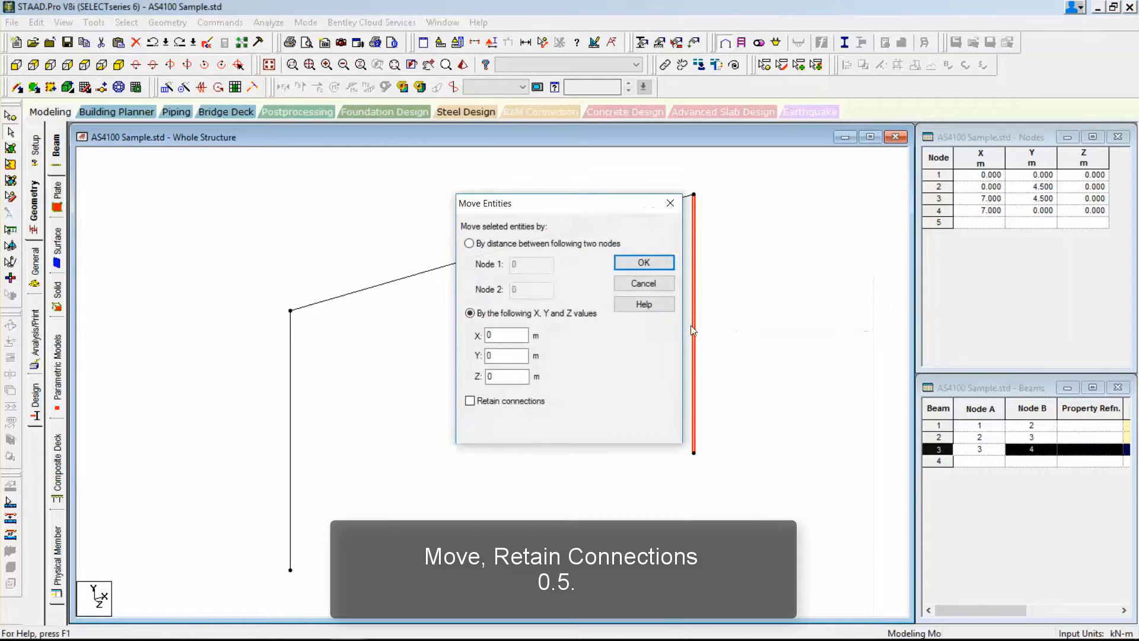
{"action": "left_click", "coordinate": [479, 401]}
{"action": "left_click_drag", "start_coordinate": [516, 334], "coordinate": [429, 335]}
{"action": "type", "text": "0.5"}
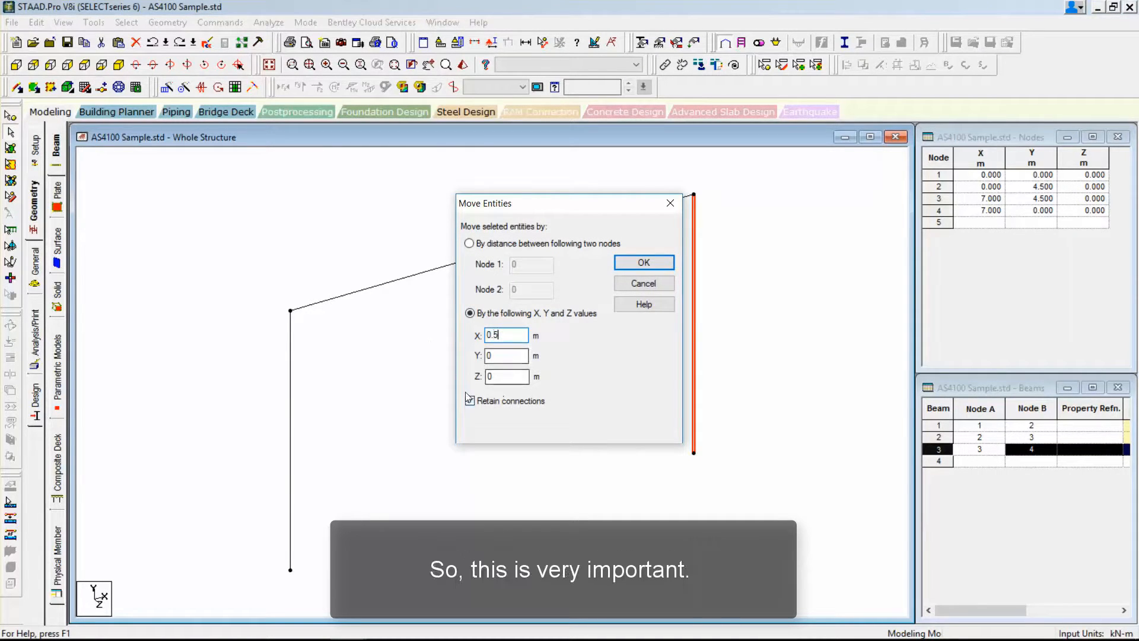
{"action": "left_click", "coordinate": [633, 264]}
{"action": "left_click", "coordinate": [618, 363]}
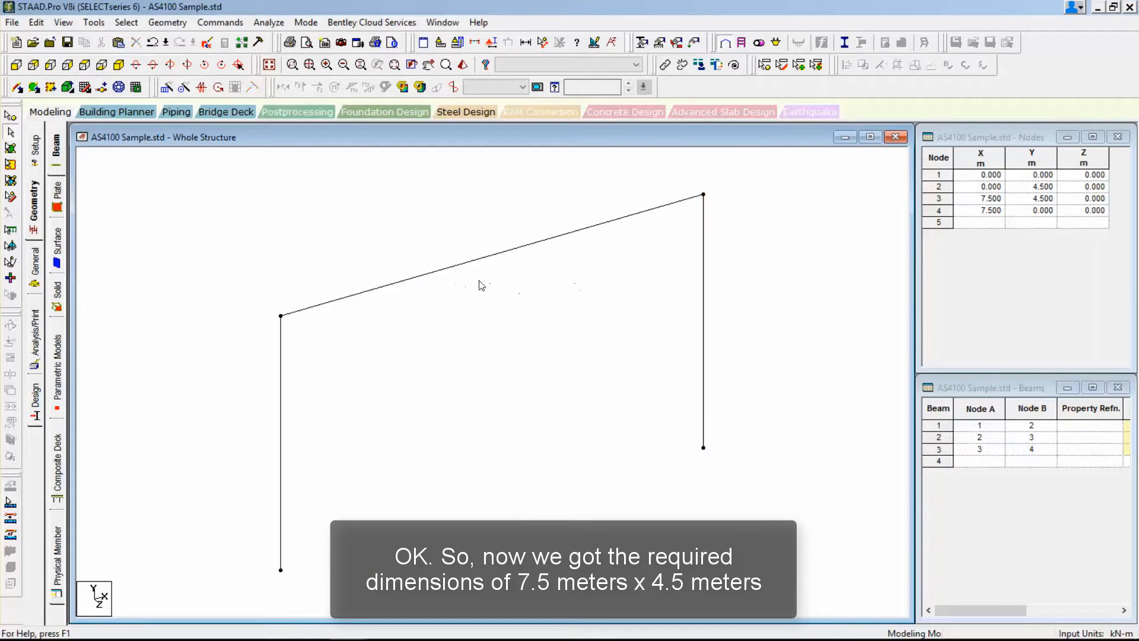
Dimension the distance between the two column bases and the height of the left column.
{"action": "left_click", "coordinate": [542, 42]}
{"action": "left_click", "coordinate": [703, 447]}
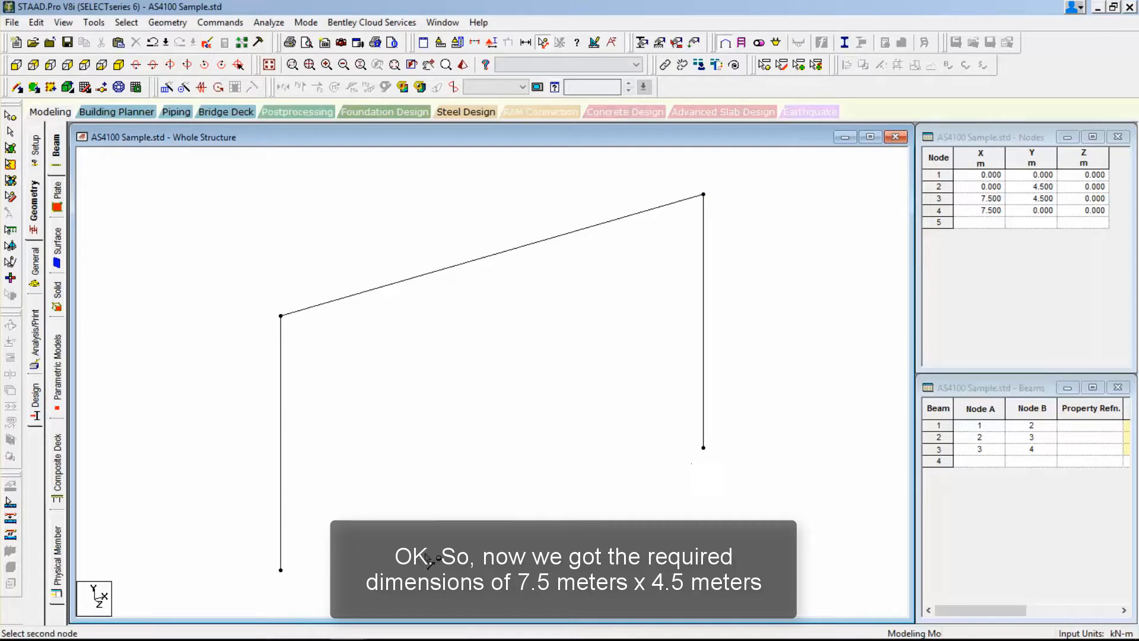
{"action": "left_click", "coordinate": [281, 570]}
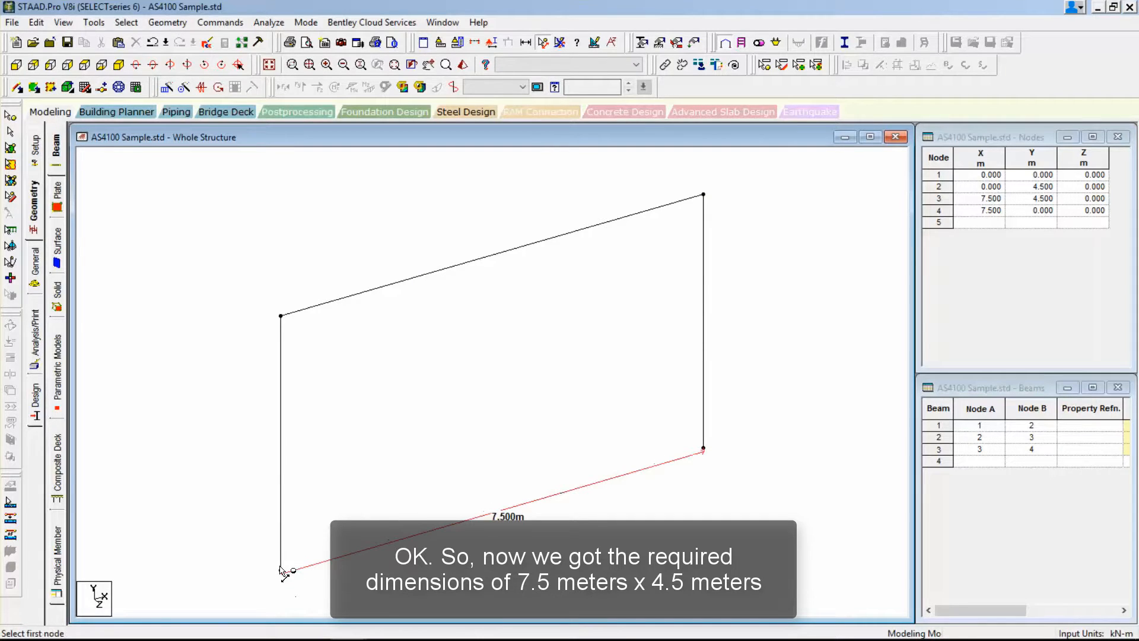
{"action": "left_click", "coordinate": [280, 316]}
{"action": "left_click", "coordinate": [281, 570]}
{"action": "key", "text": "Escape"}
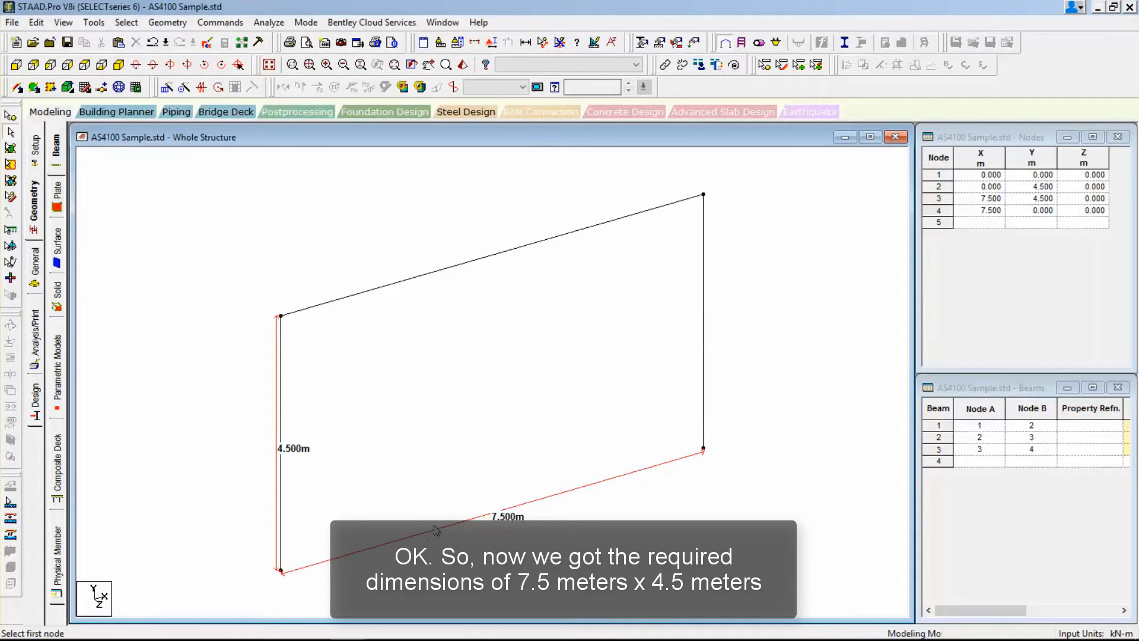
View the frame in front elevation, plan and isometric, and remove the displayed dimensions.
{"action": "left_click", "coordinate": [22, 65]}
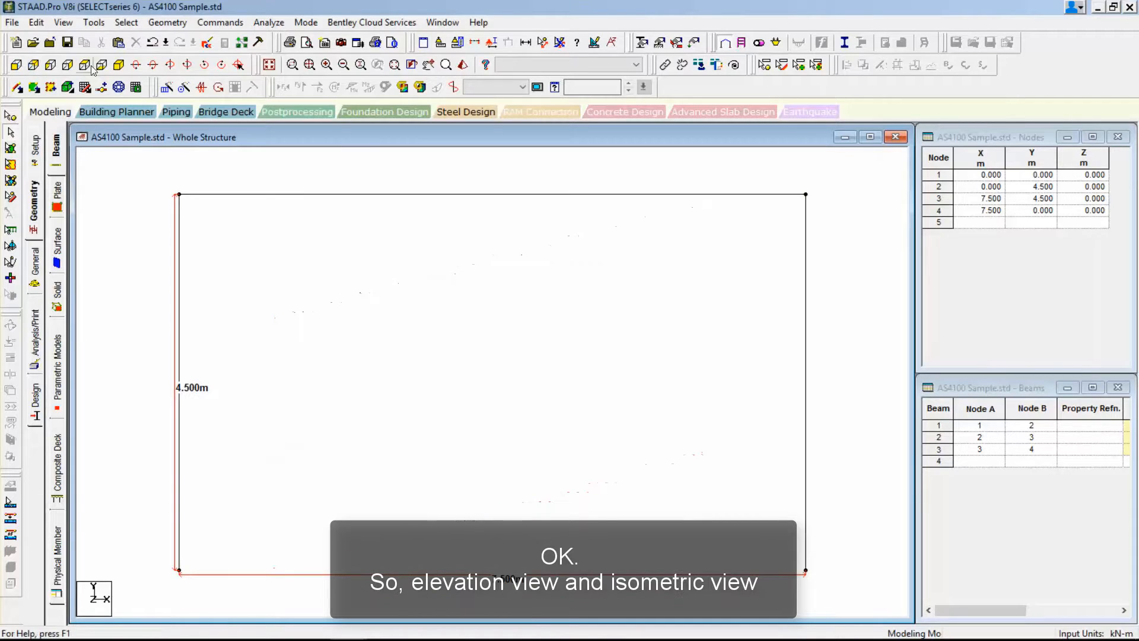
{"action": "left_click", "coordinate": [119, 64]}
{"action": "left_click", "coordinate": [20, 66]}
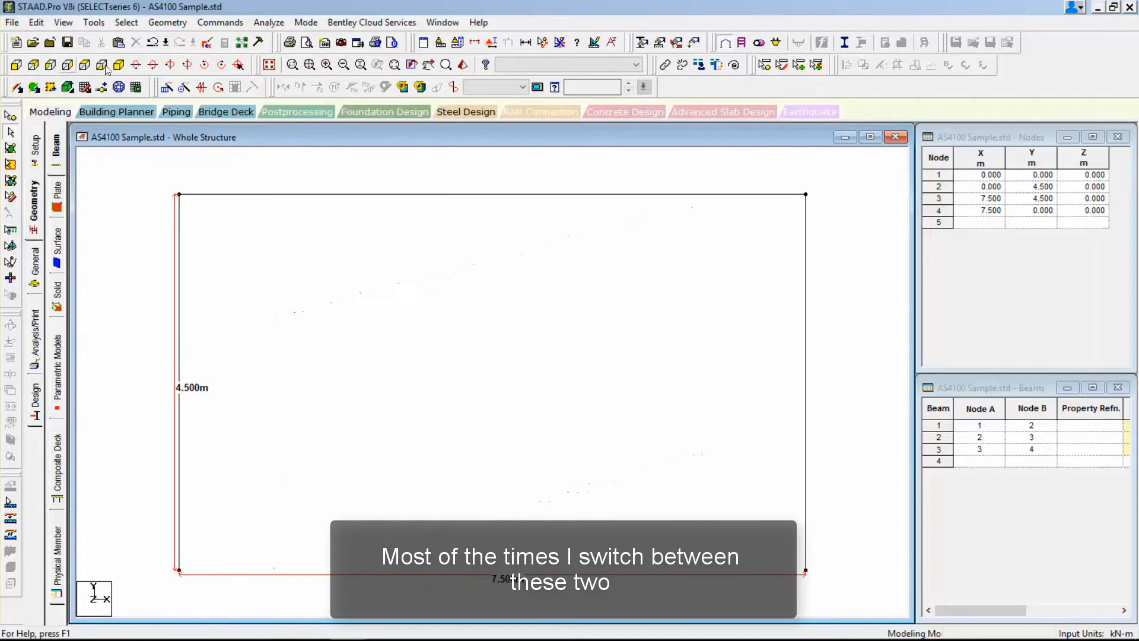
{"action": "left_click", "coordinate": [120, 65]}
{"action": "left_click", "coordinate": [85, 64]}
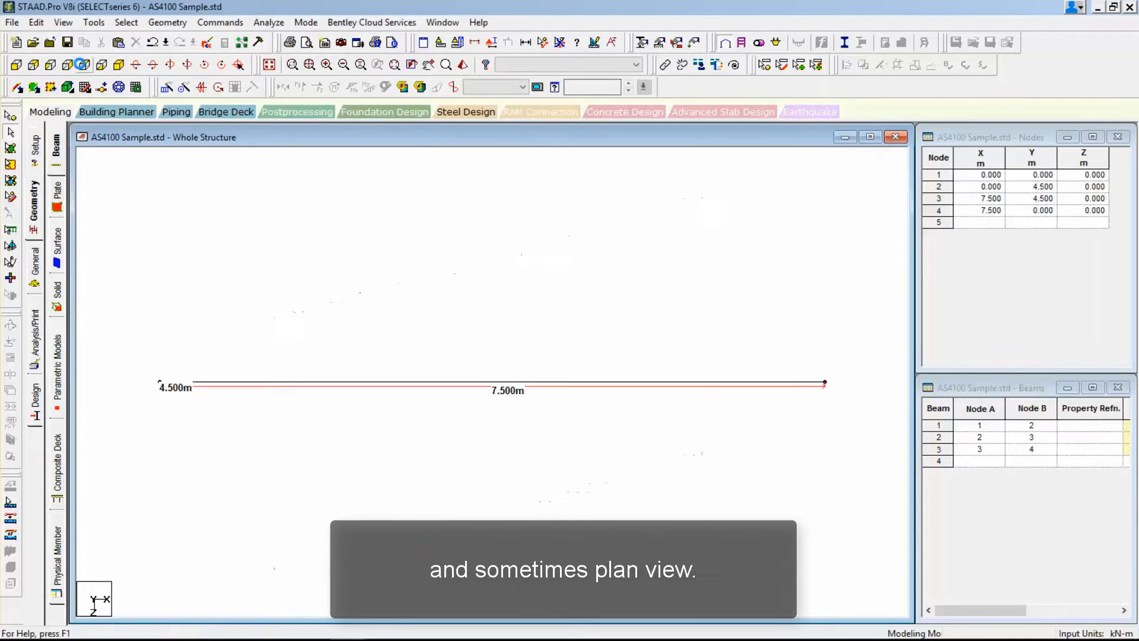
{"action": "left_click", "coordinate": [120, 64]}
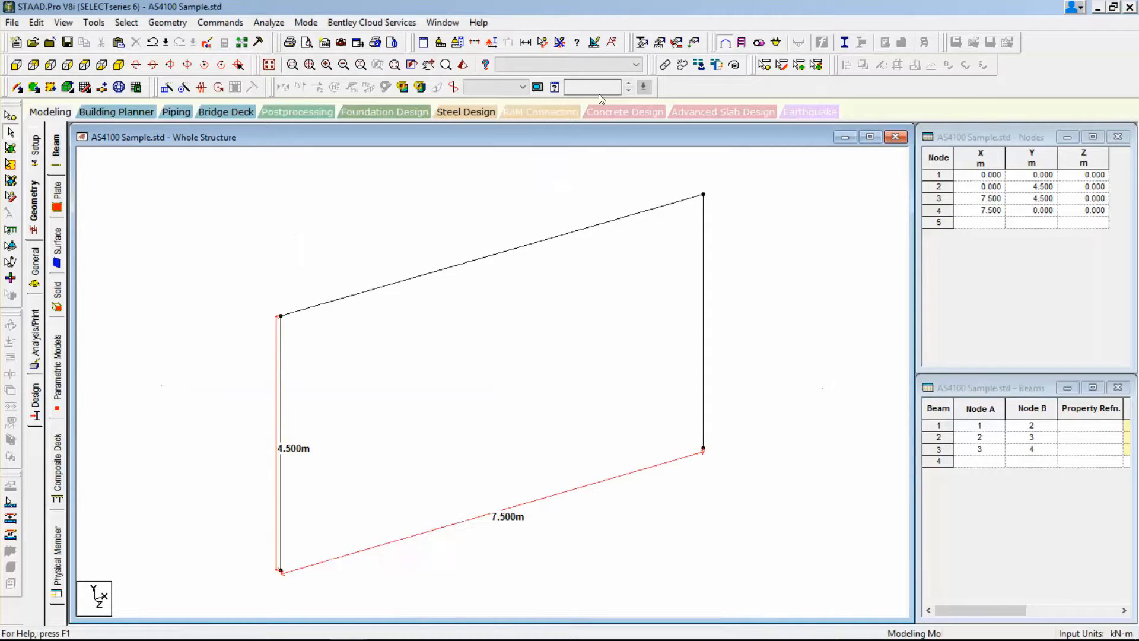
{"action": "left_click", "coordinate": [553, 41]}
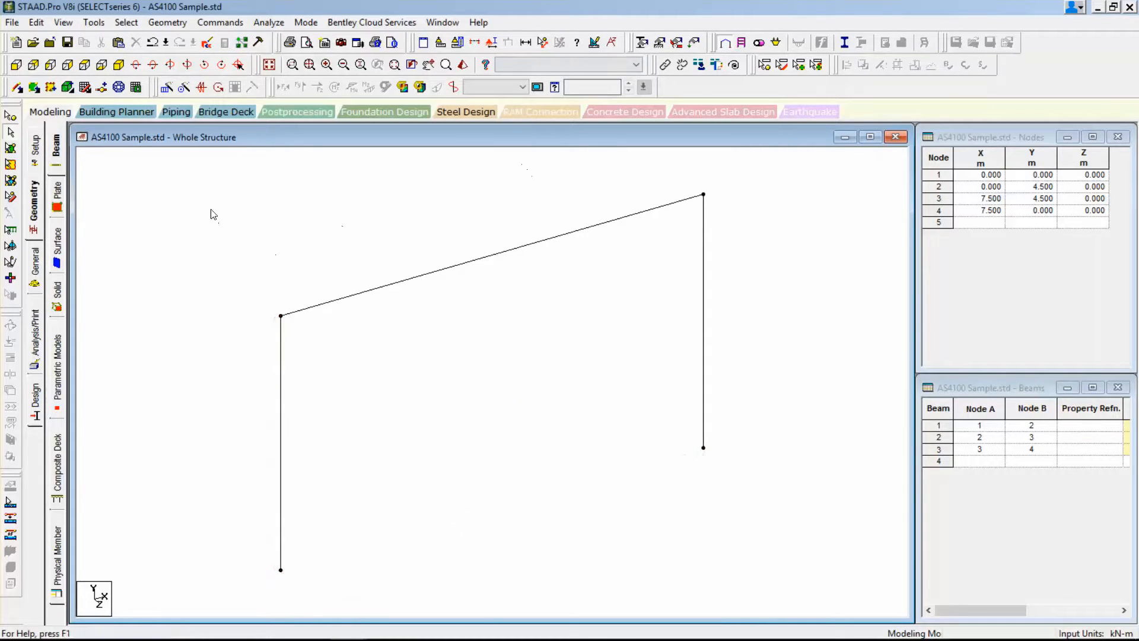
Try inserting three equally spaced nodes into the top beam, and undo the insertion.
{"action": "left_click", "coordinate": [455, 294]}
{"action": "right_click", "coordinate": [455, 295]}
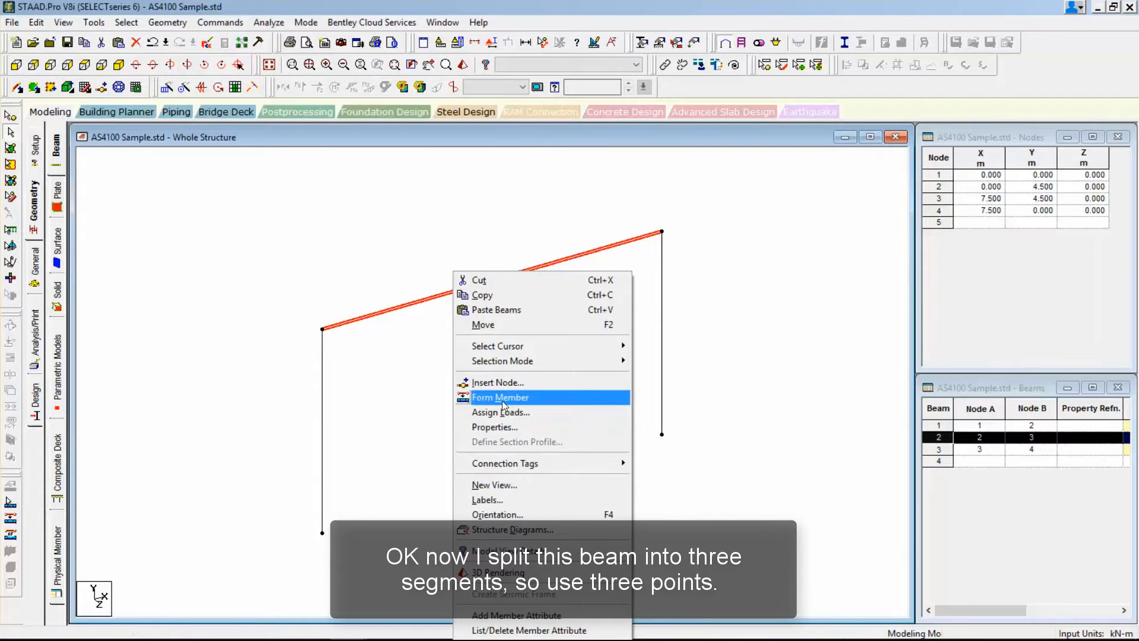
{"action": "left_click", "coordinate": [507, 382]}
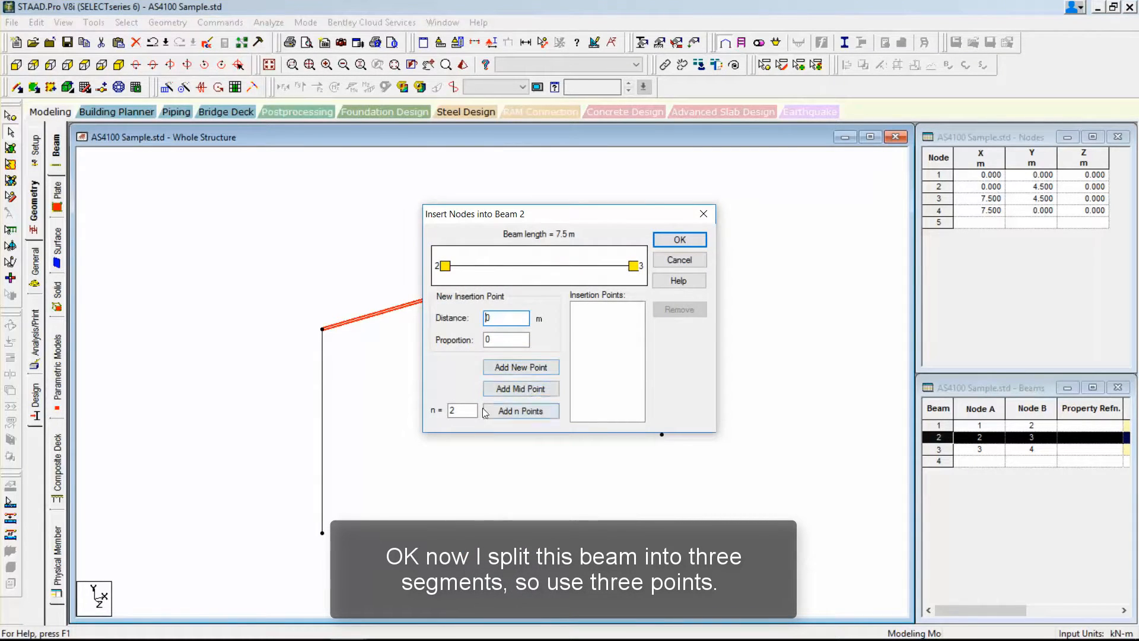
{"action": "left_click_drag", "start_coordinate": [472, 411], "coordinate": [420, 411]}
{"action": "left_click", "coordinate": [519, 411]}
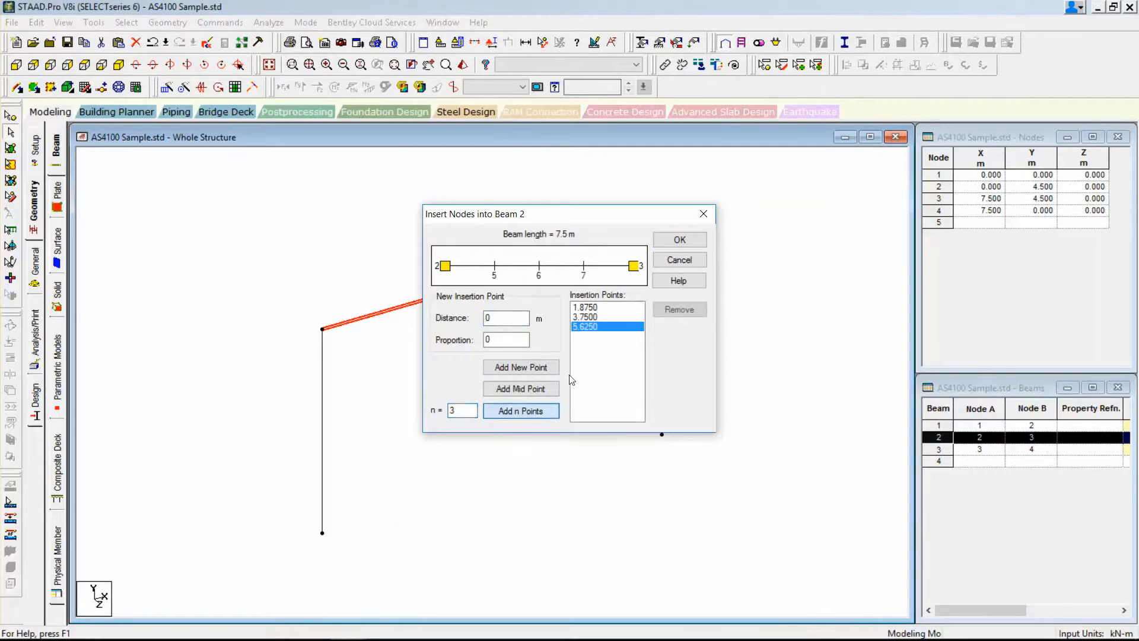
{"action": "left_click", "coordinate": [677, 240]}
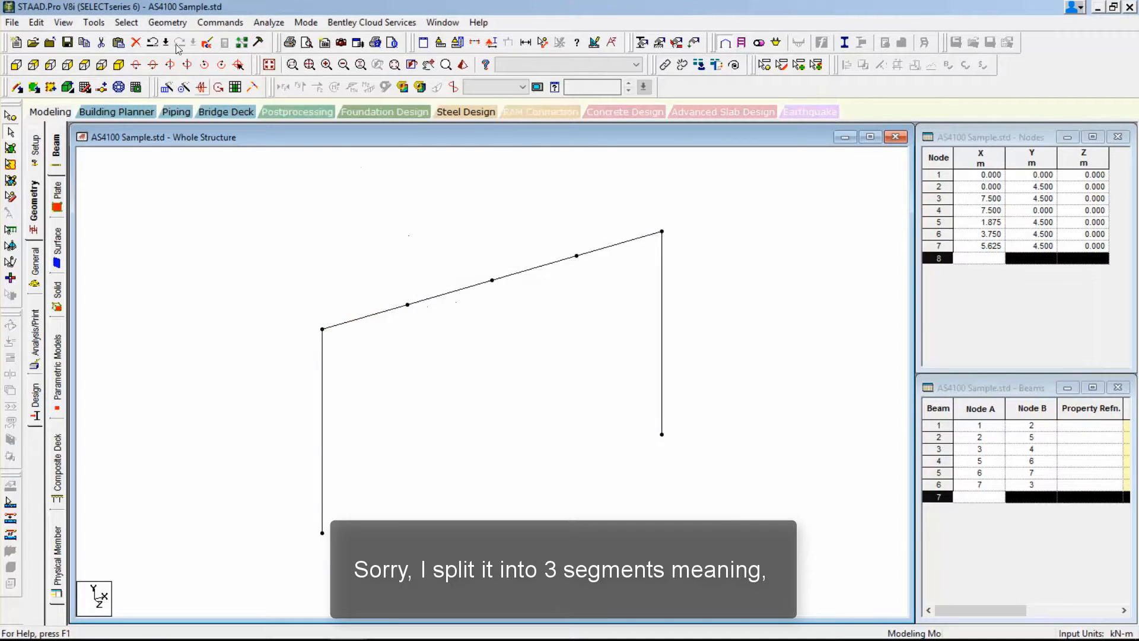
{"action": "left_click", "coordinate": [154, 43]}
Insert two equally spaced nodes into the top beam, at 2.5 m and 5 m, to split it into three segments.
{"action": "left_click", "coordinate": [490, 283]}
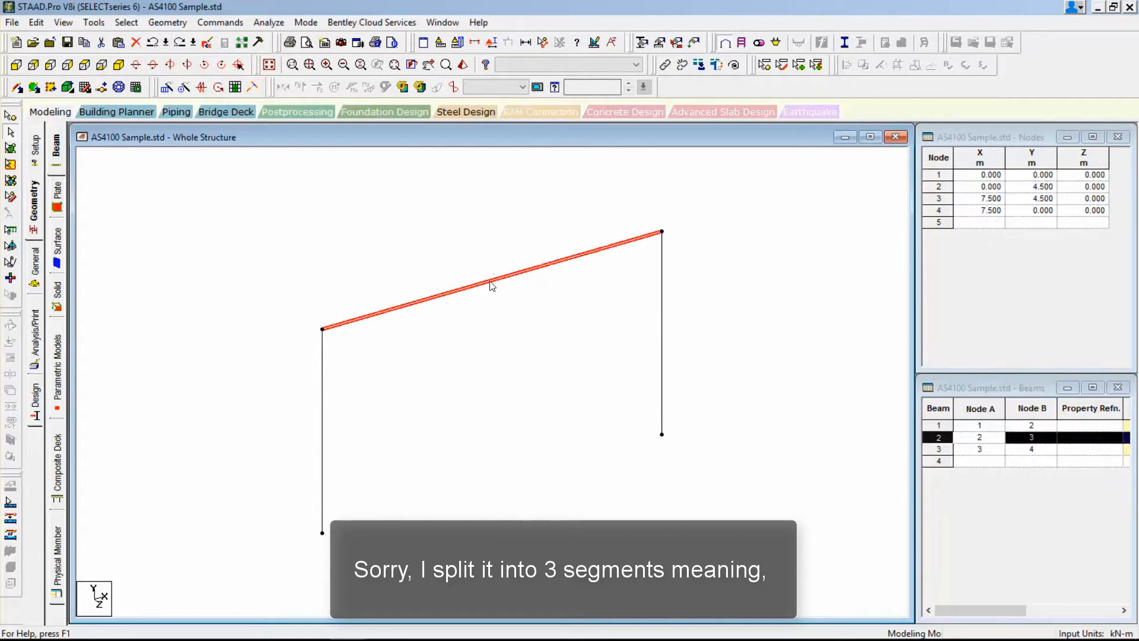
{"action": "right_click", "coordinate": [491, 282]}
{"action": "left_click", "coordinate": [537, 384]}
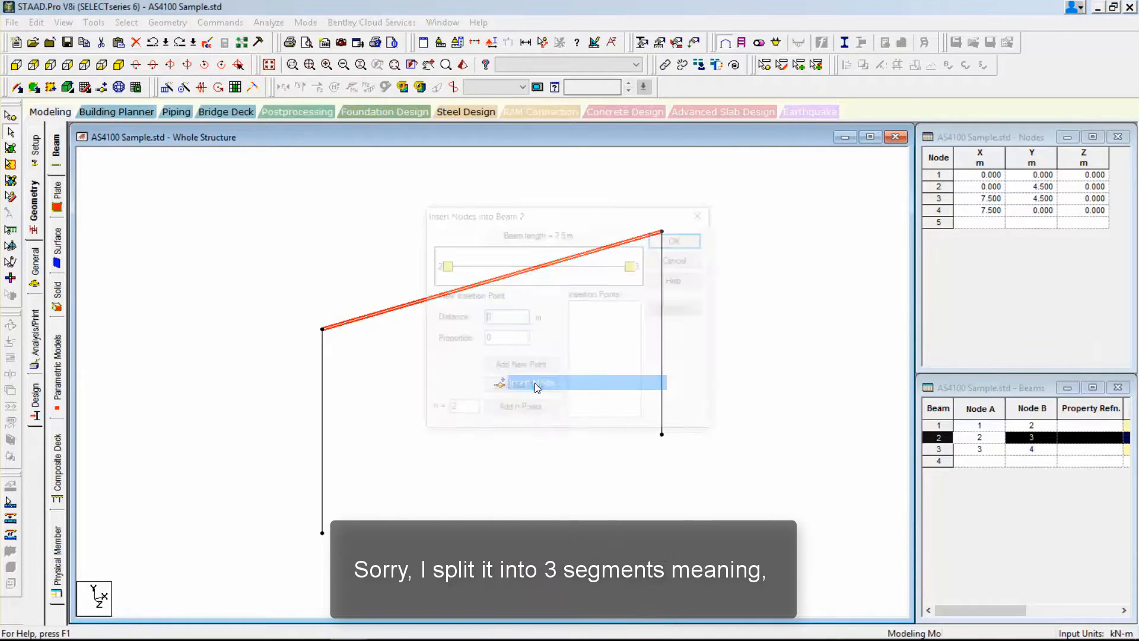
{"action": "left_click", "coordinate": [521, 411]}
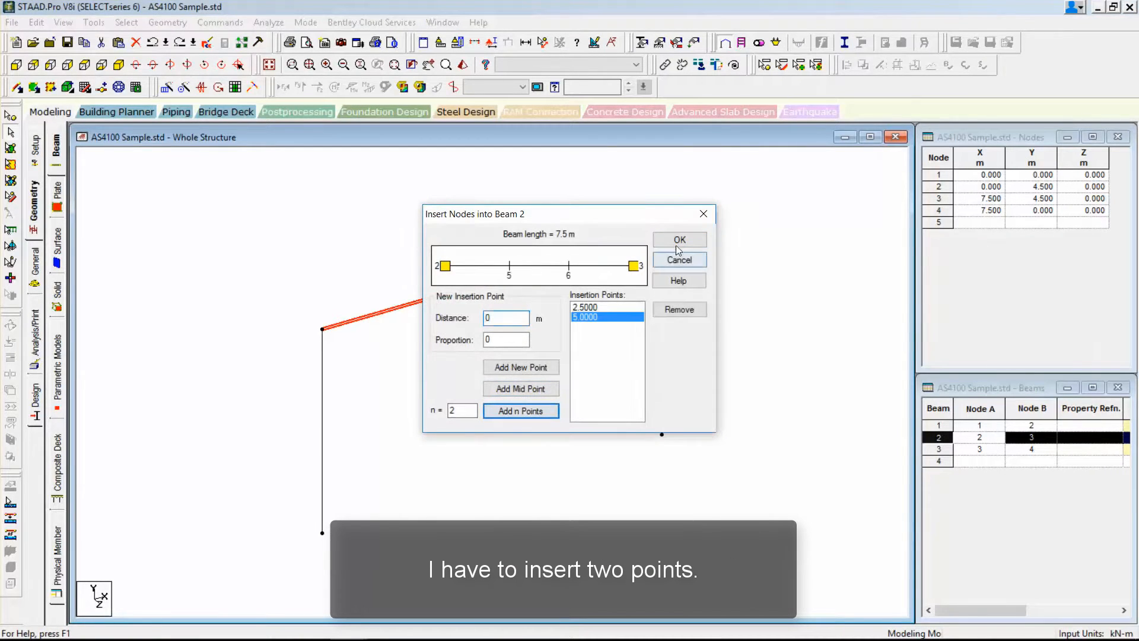
{"action": "left_click", "coordinate": [679, 239]}
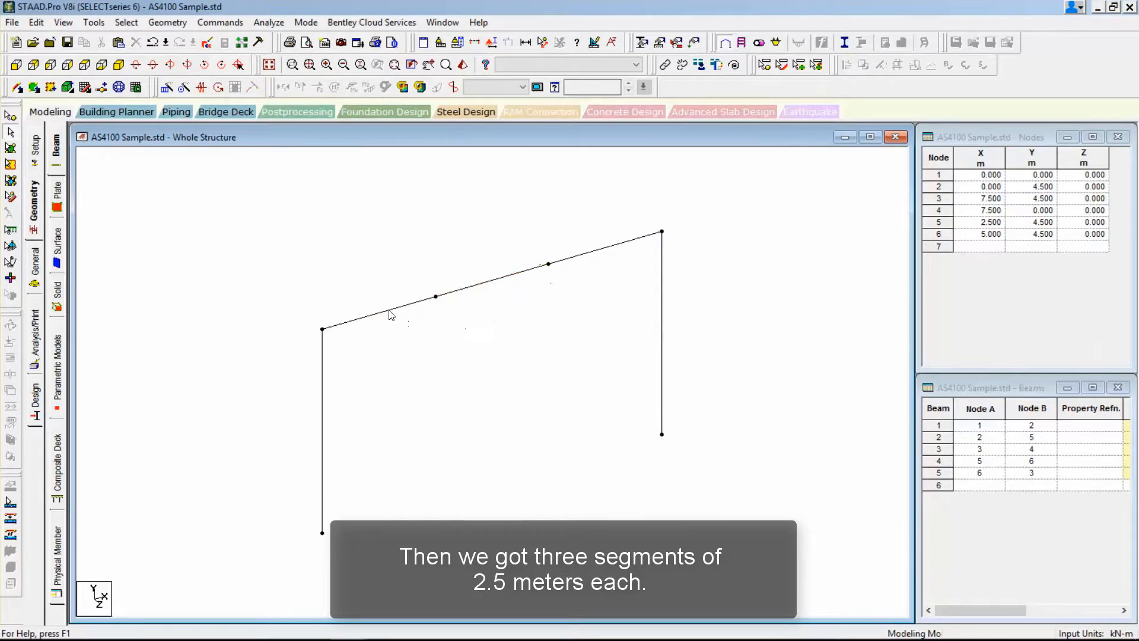
Check the length of the top beam's first segment in its beam properties.
{"action": "double_click", "coordinate": [392, 315]}
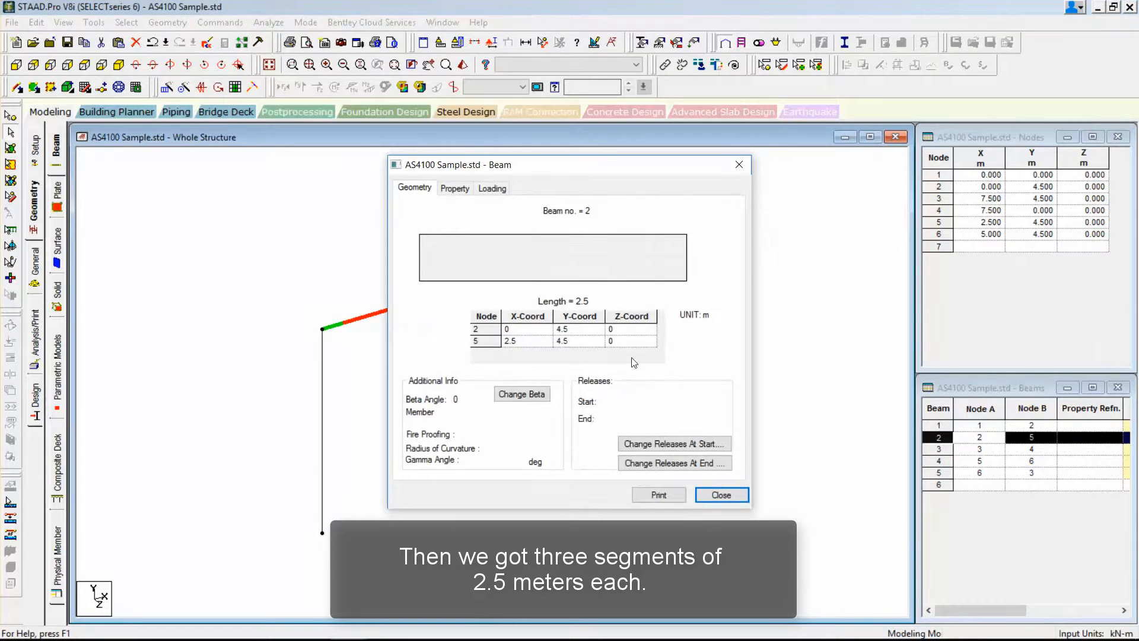
{"action": "left_click", "coordinate": [717, 492]}
{"action": "left_click", "coordinate": [522, 395]}
Repeat the whole portal frame once in the Z direction at the reference model's 7.62 m spacing, with Link Steps and Open Base enabled.
{"action": "scroll", "coordinate": [534, 385], "scroll_direction": "down", "scroll_amount": 4}
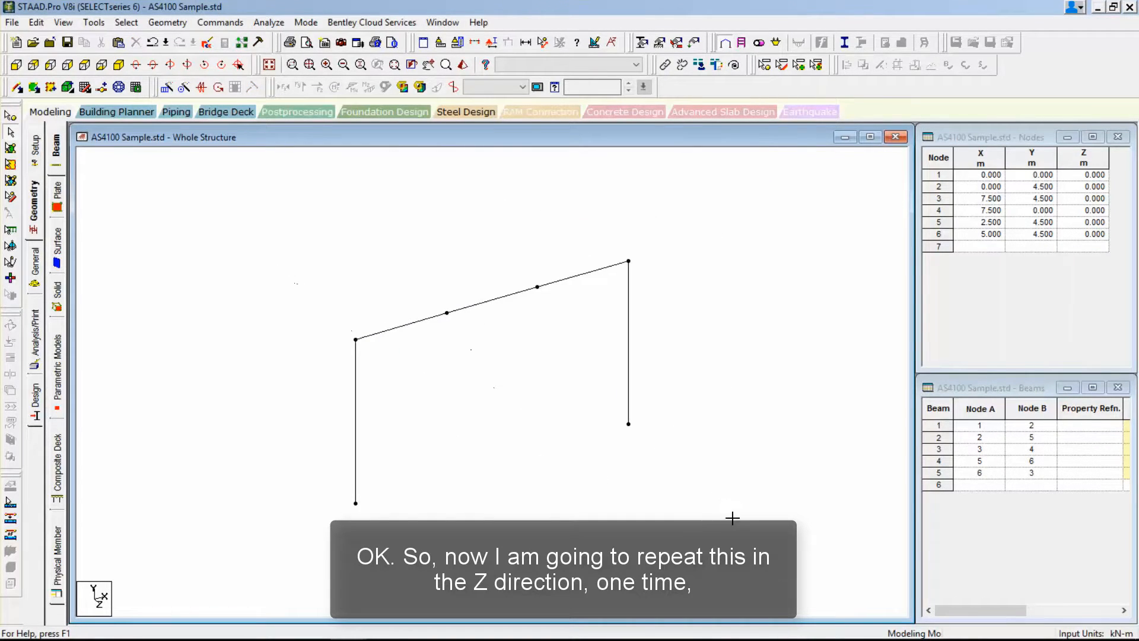
{"action": "left_click_drag", "start_coordinate": [732, 518], "coordinate": [722, 520]}
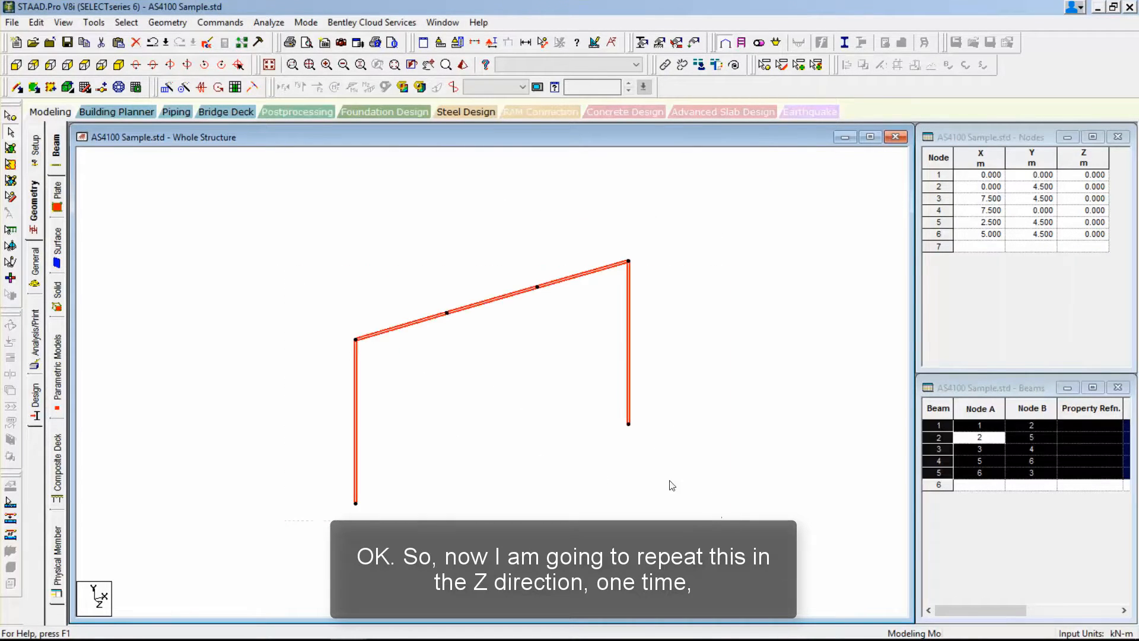
{"action": "left_click", "coordinate": [173, 88]}
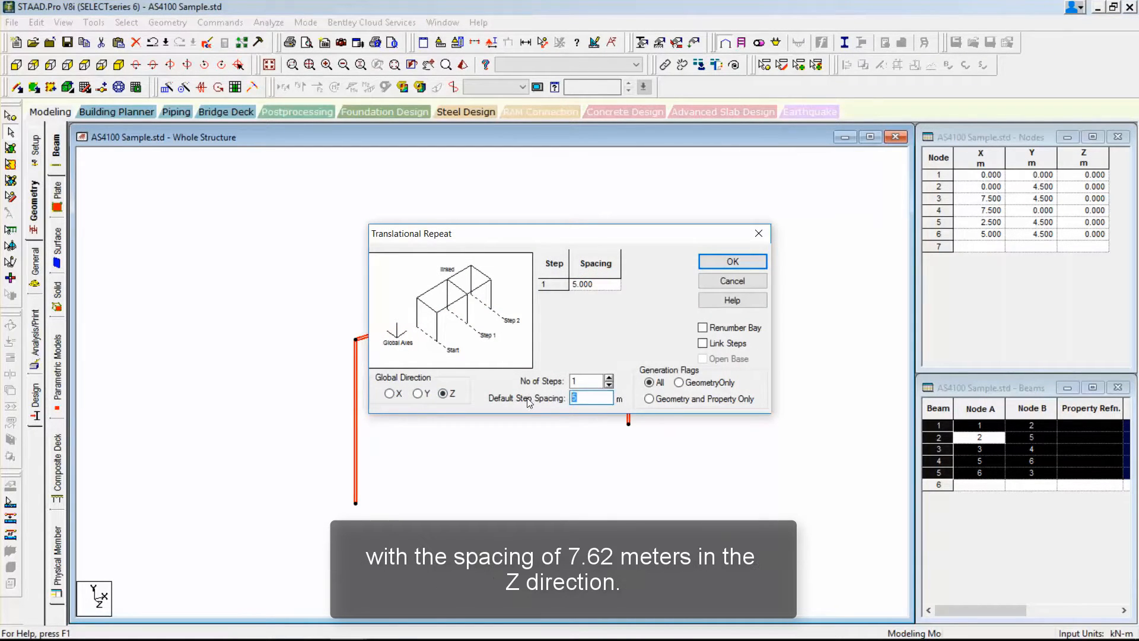
{"action": "left_click", "coordinate": [347, 625]}
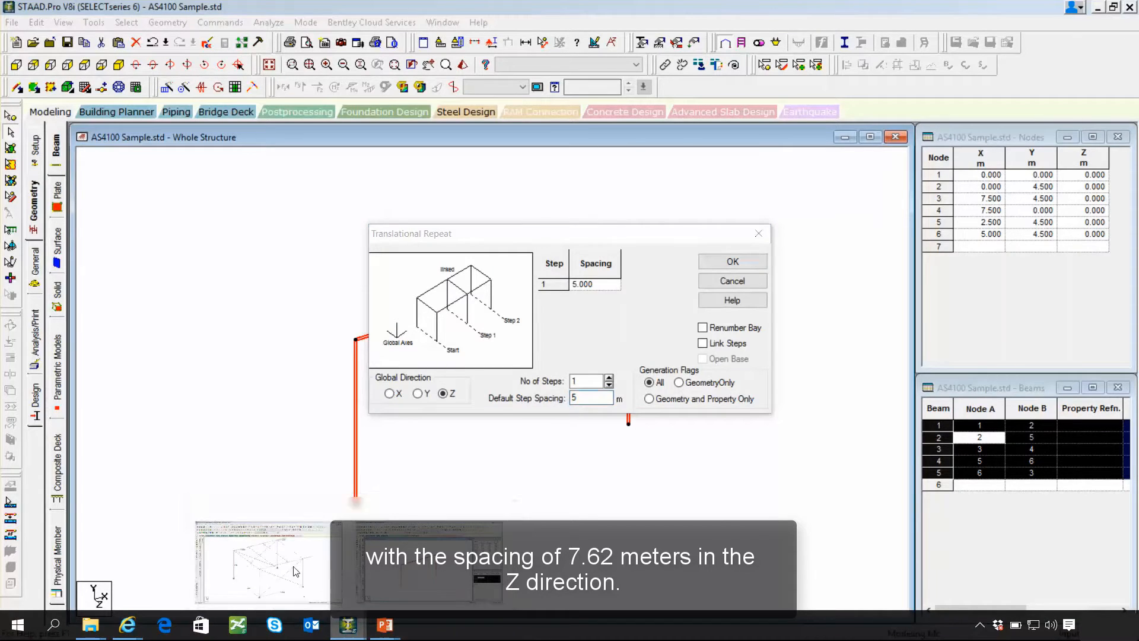
{"action": "left_click", "coordinate": [295, 572]}
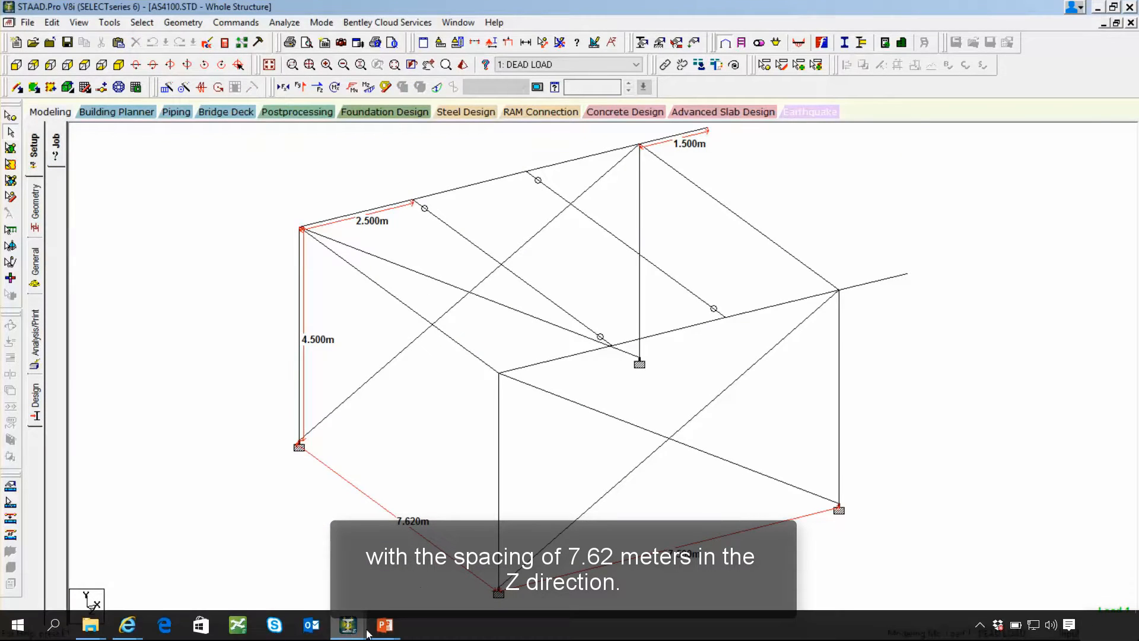
{"action": "left_click", "coordinate": [302, 438]}
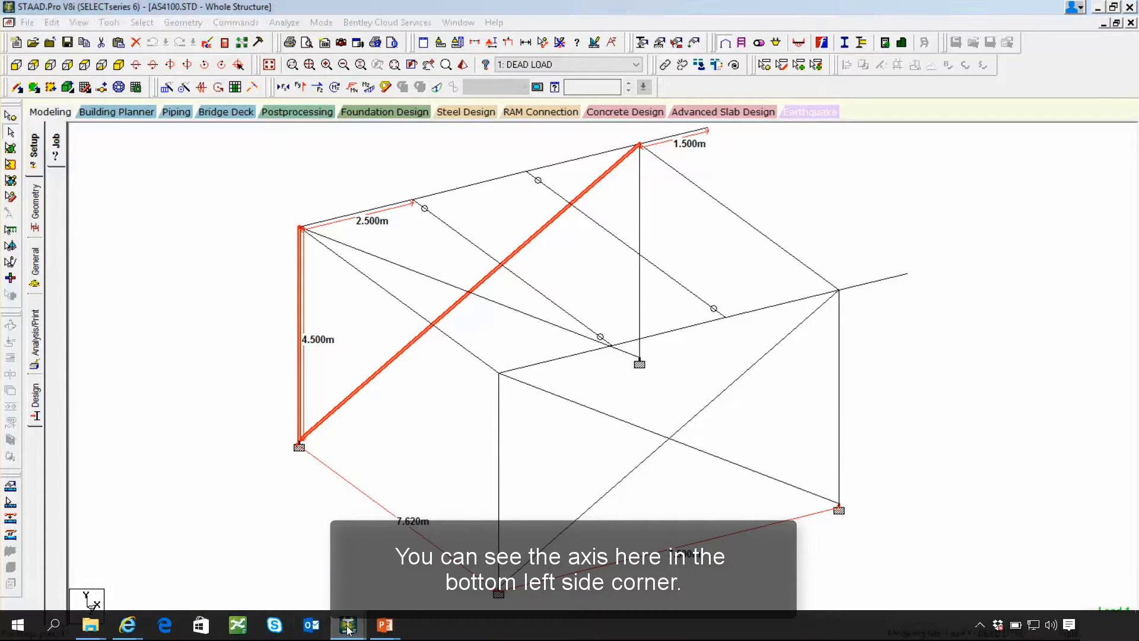
{"action": "left_click", "coordinate": [418, 577]}
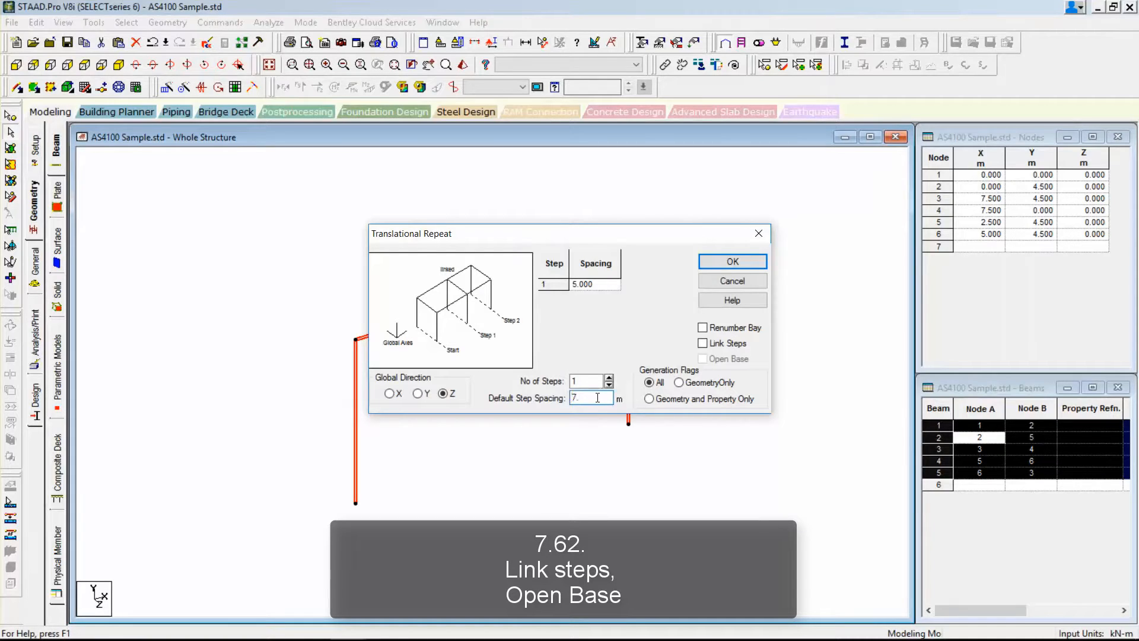
{"action": "left_click", "coordinate": [715, 348]}
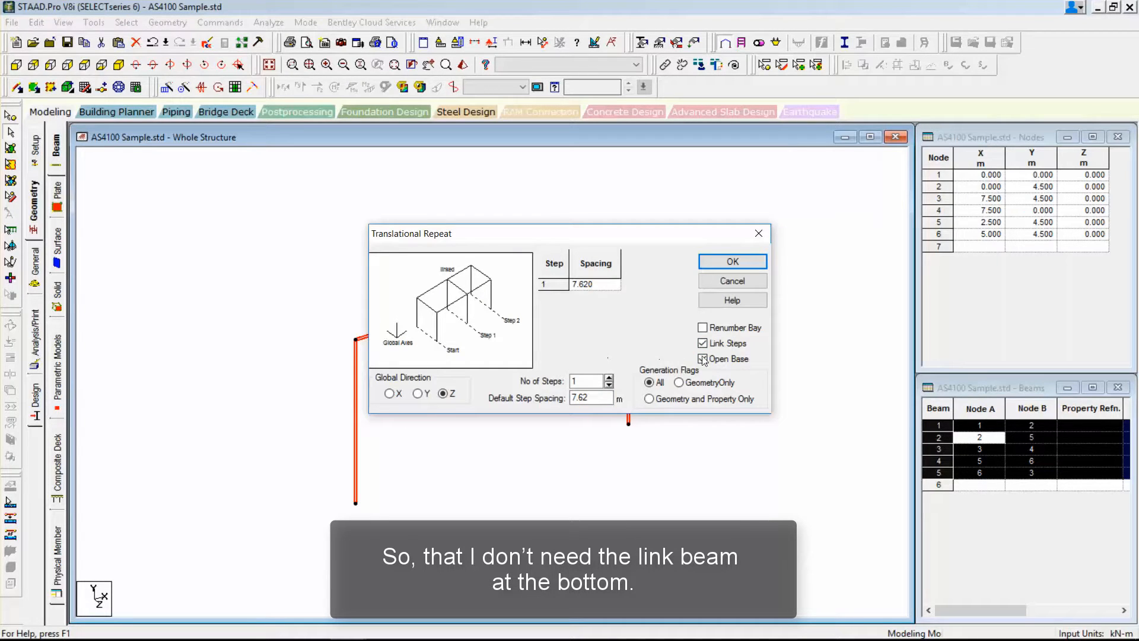
{"action": "left_click", "coordinate": [725, 261]}
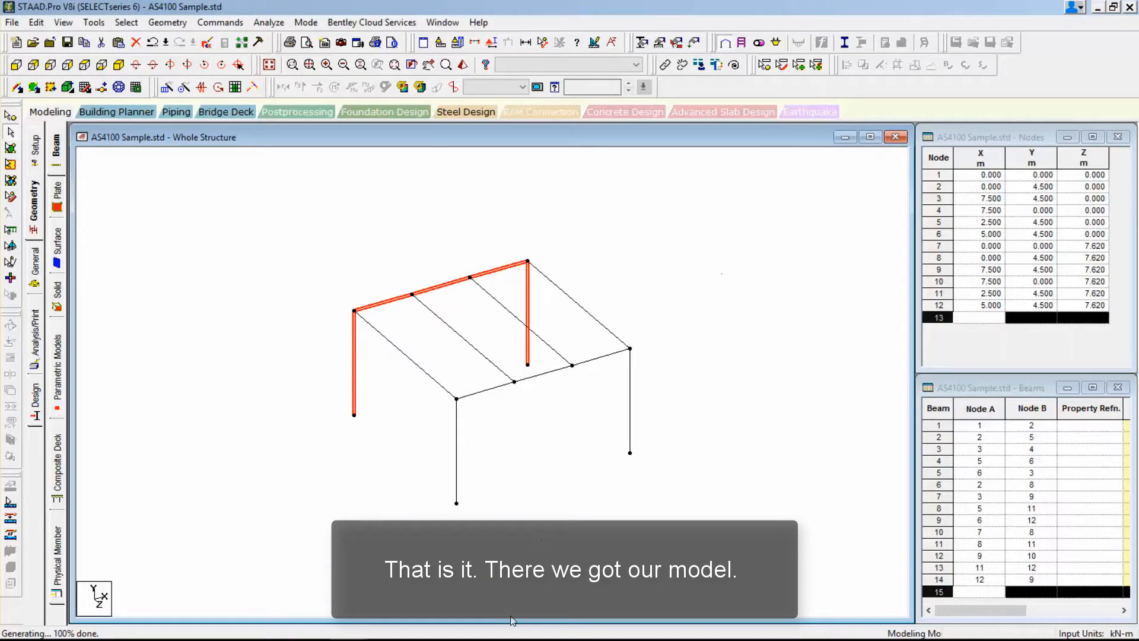
{"action": "left_click", "coordinate": [579, 497]}
Add crossed diagonal bracing beams between the column bases and opposite column tops in both portal frames.
{"action": "scroll", "coordinate": [579, 497], "scroll_direction": "up", "scroll_amount": 2}
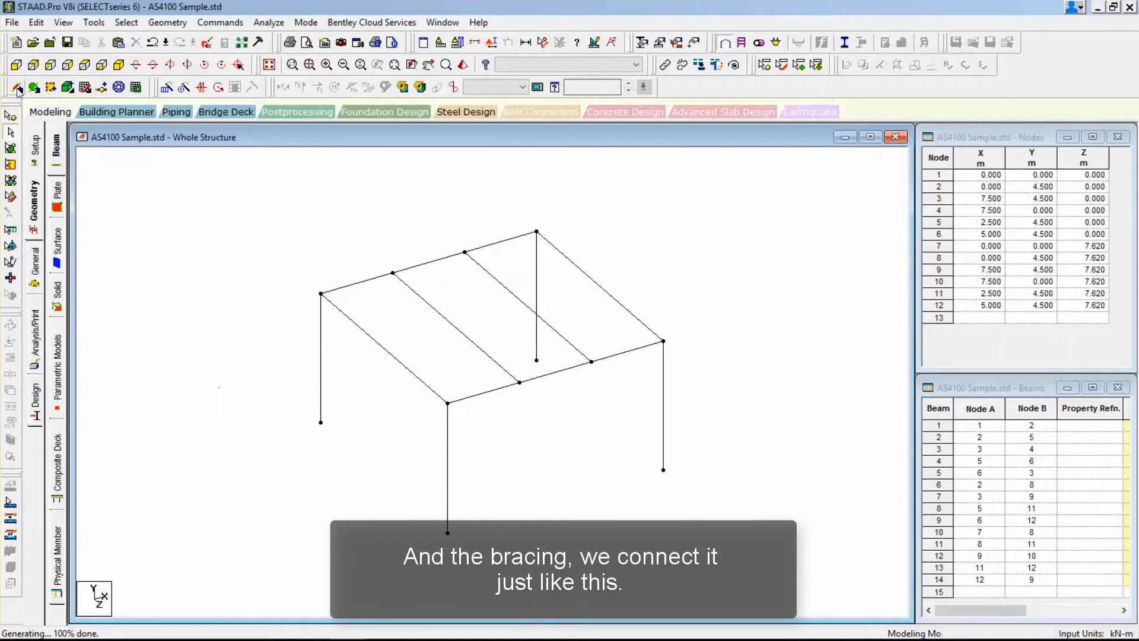
{"action": "left_click", "coordinate": [18, 91]}
{"action": "mouse_move", "coordinate": [536, 233]}
{"action": "left_mouse_down"}
{"action": "mouse_move", "coordinate": [391, 391]}
{"action": "mouse_move", "coordinate": [321, 422]}
{"action": "left_mouse_up"}
{"action": "mouse_move", "coordinate": [321, 293]}
{"action": "left_mouse_down"}
{"action": "mouse_move", "coordinate": [534, 344]}
{"action": "mouse_move", "coordinate": [536, 360]}
{"action": "left_mouse_up"}
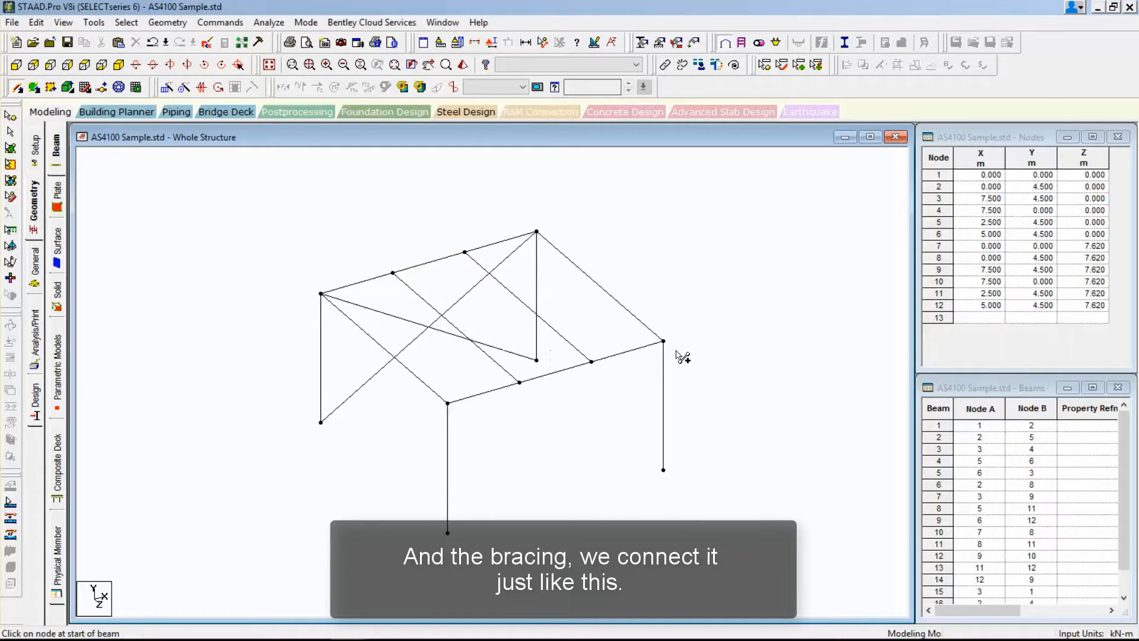
{"action": "left_click_drag", "start_coordinate": [663, 342], "coordinate": [428, 542]}
{"action": "left_click_drag", "start_coordinate": [447, 535], "coordinate": [448, 533]}
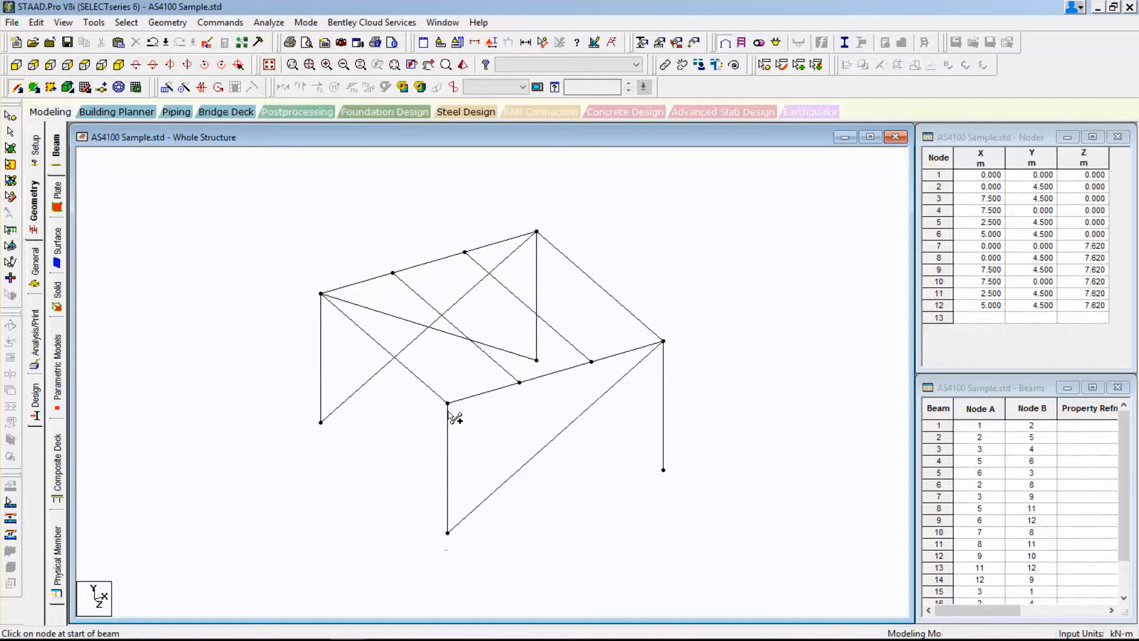
{"action": "left_click_drag", "start_coordinate": [447, 404], "coordinate": [663, 469]}
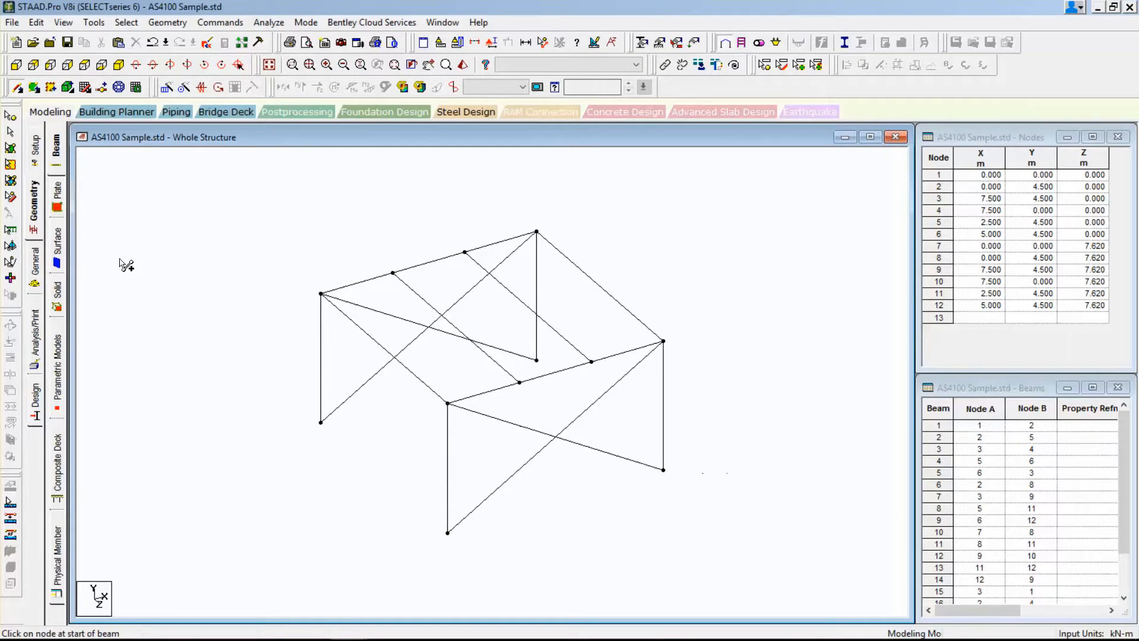
Add the Australian UC310X96.8 universal column as a single steel section to the model's section properties.
{"action": "left_click", "coordinate": [36, 274]}
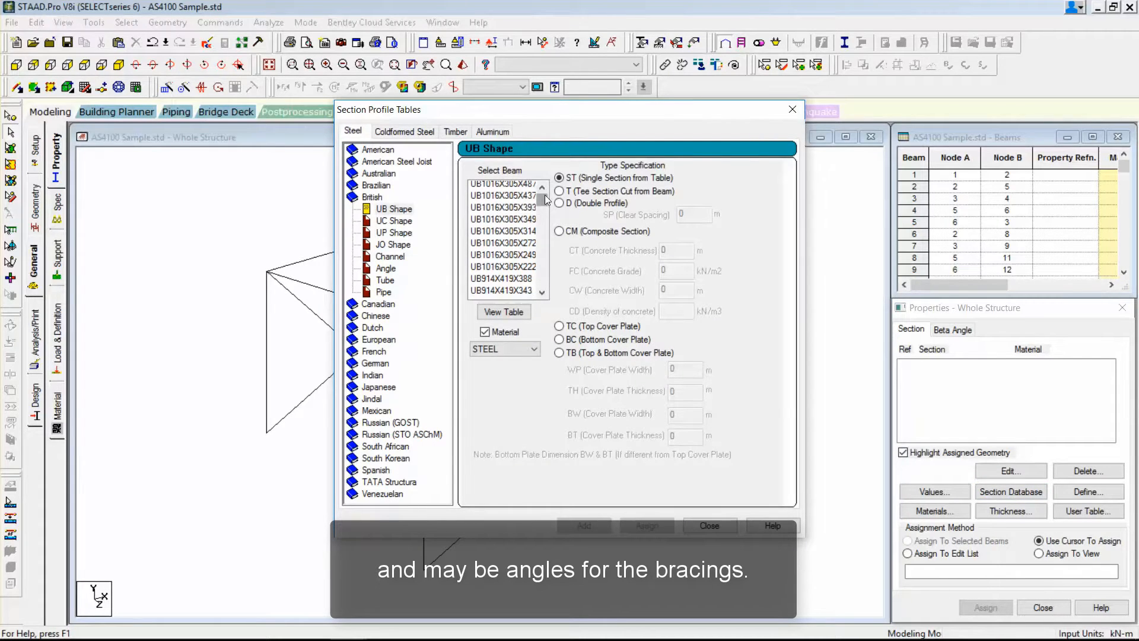
{"action": "double_click", "coordinate": [379, 173]}
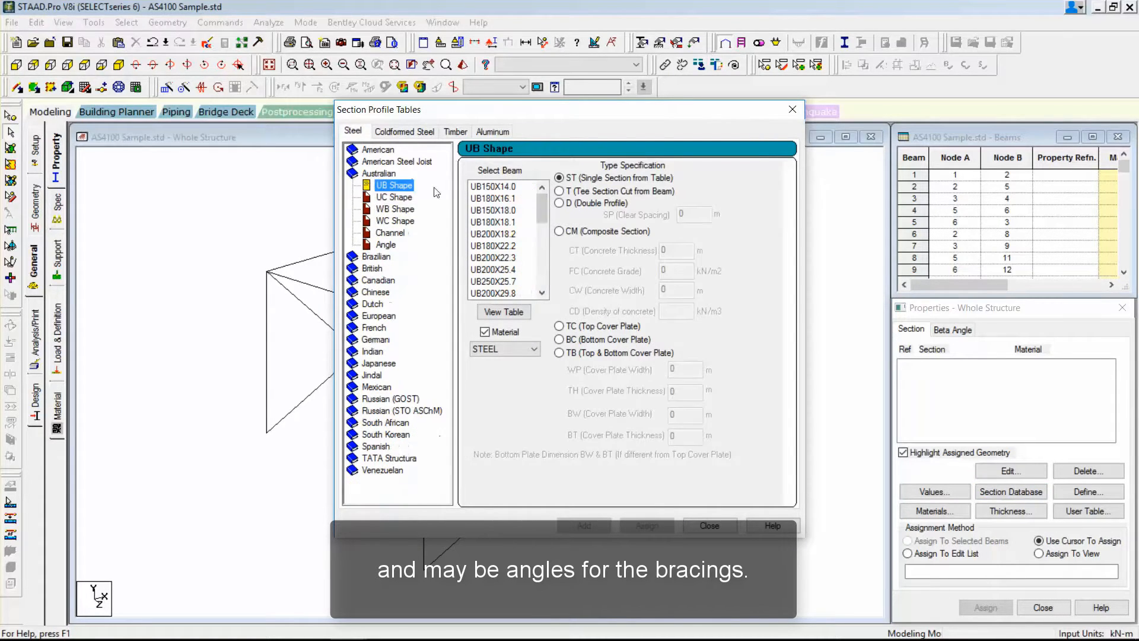
{"action": "left_click", "coordinate": [396, 198]}
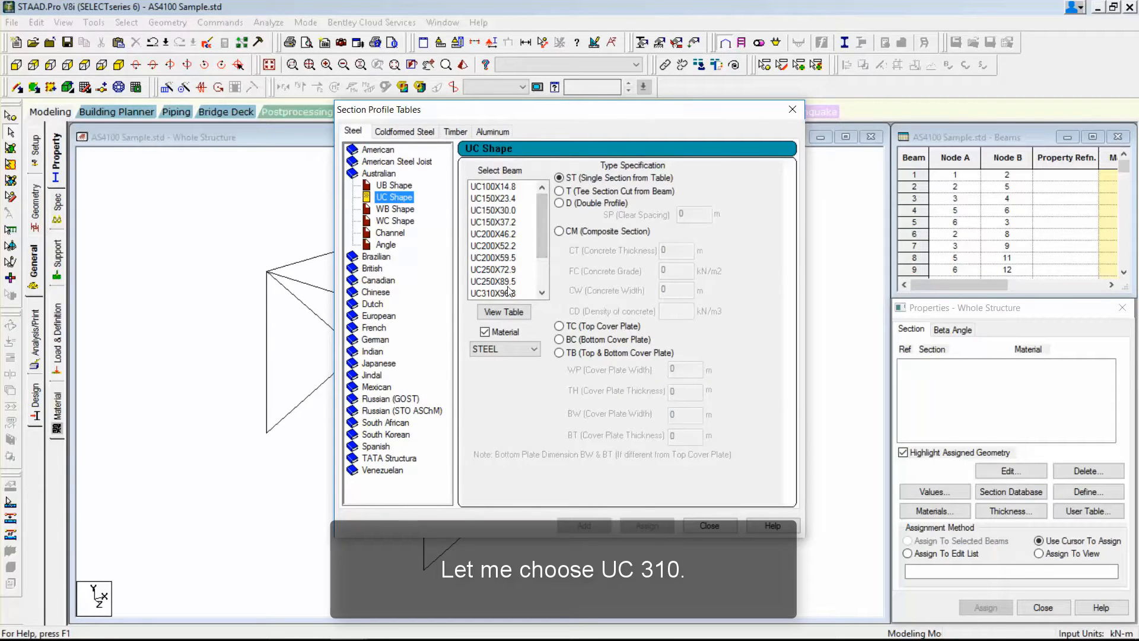
{"action": "left_click", "coordinate": [542, 293]}
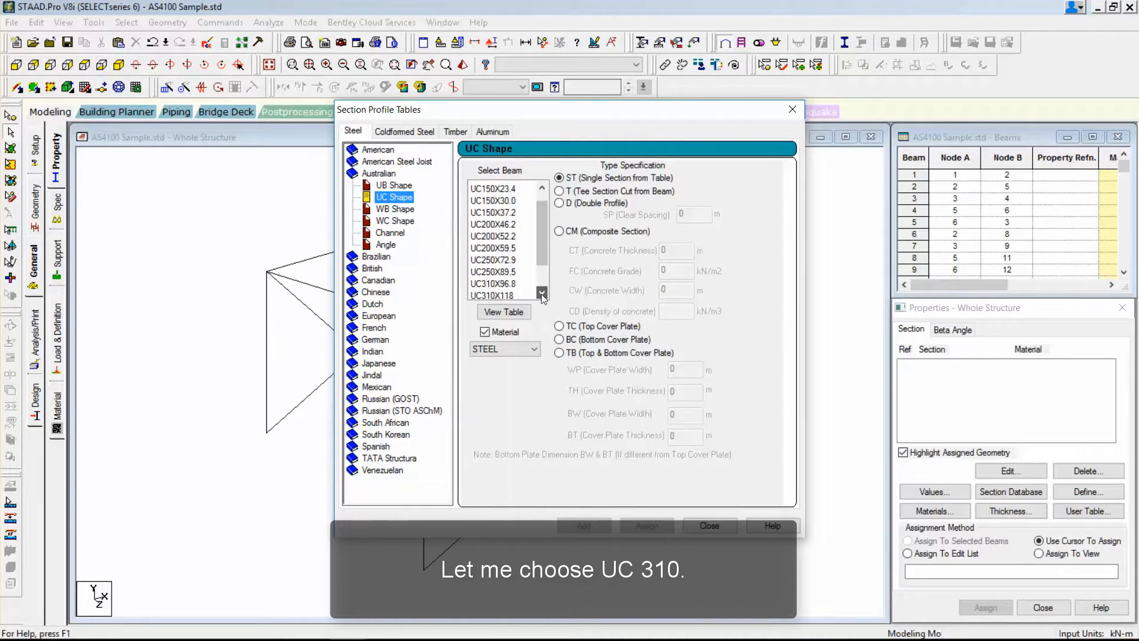
{"action": "left_click", "coordinate": [541, 292]}
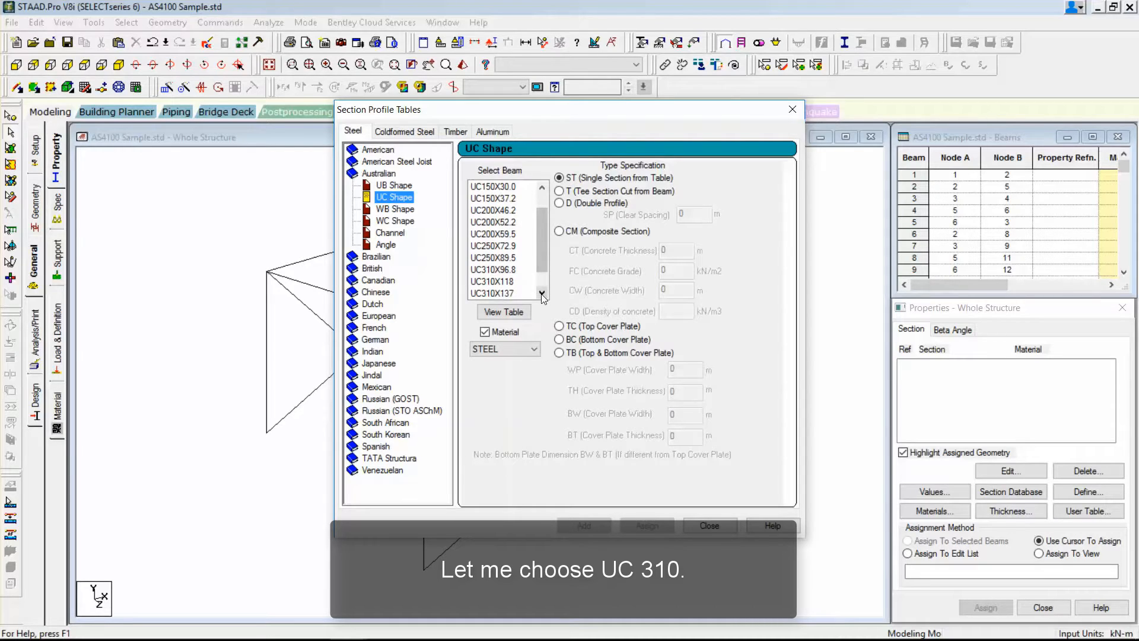
{"action": "left_click", "coordinate": [507, 270]}
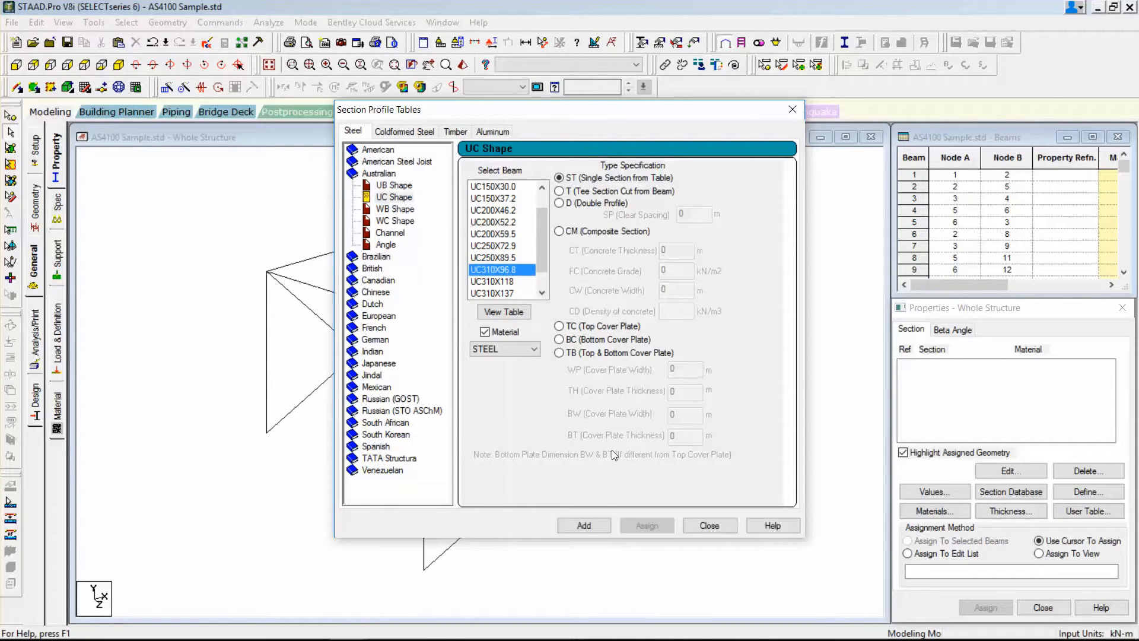
{"action": "left_click", "coordinate": [597, 526]}
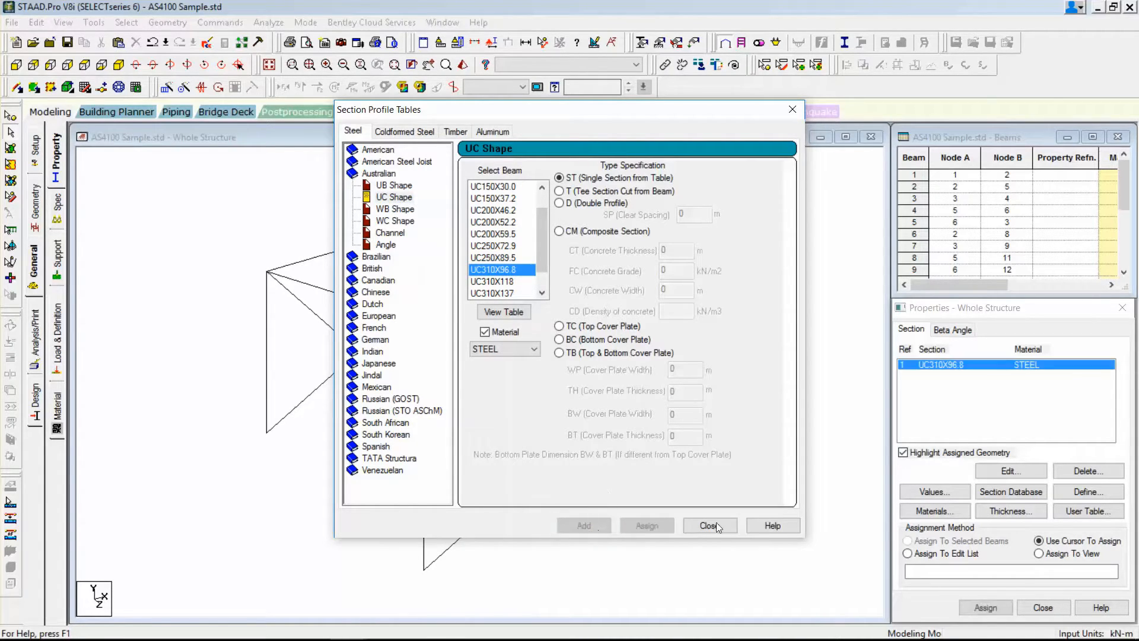
{"action": "left_click", "coordinate": [715, 525]}
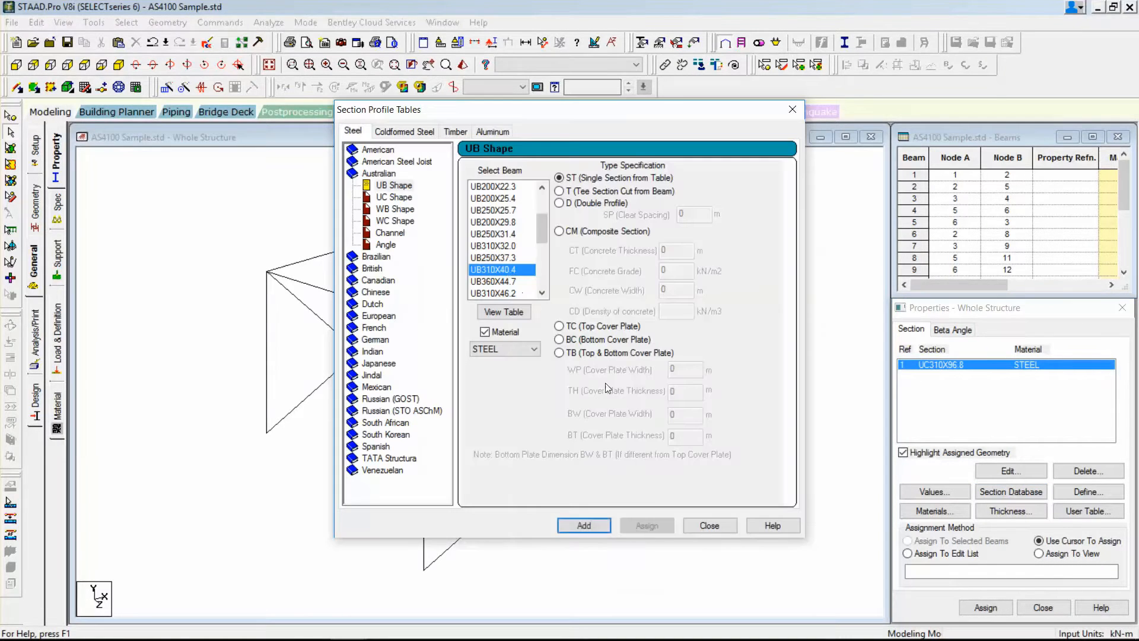
Add the Australian UB310X40.4 beam and the A75X75X6 single angle, both in STEEL material, to the section properties.
{"action": "left_click", "coordinate": [583, 525]}
{"action": "left_click", "coordinate": [709, 525]}
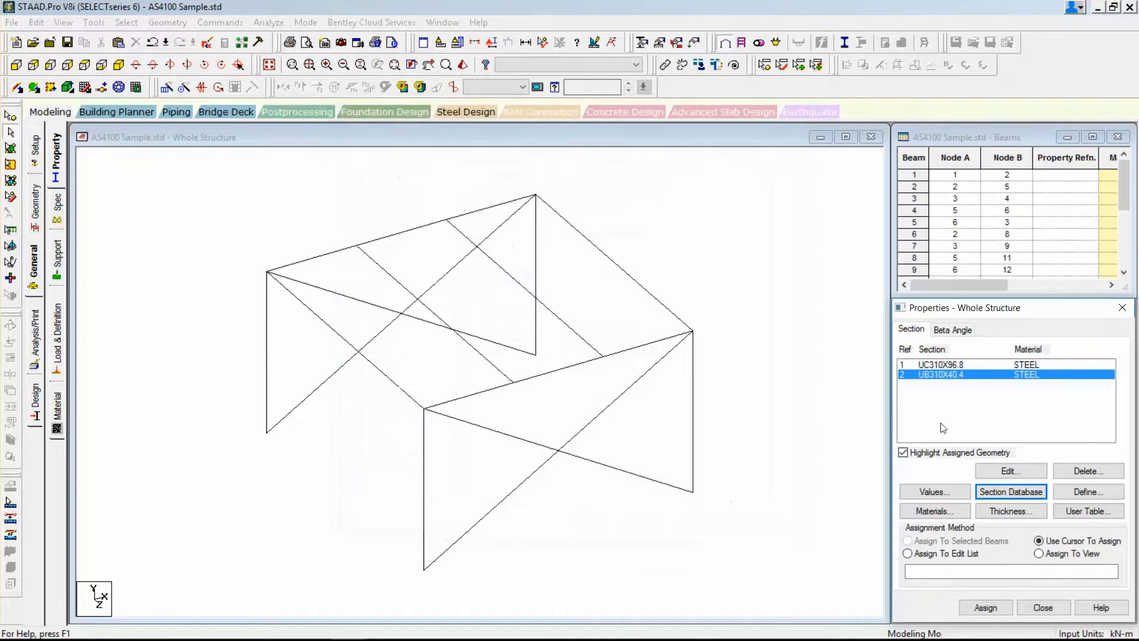
{"action": "left_click", "coordinate": [1010, 491]}
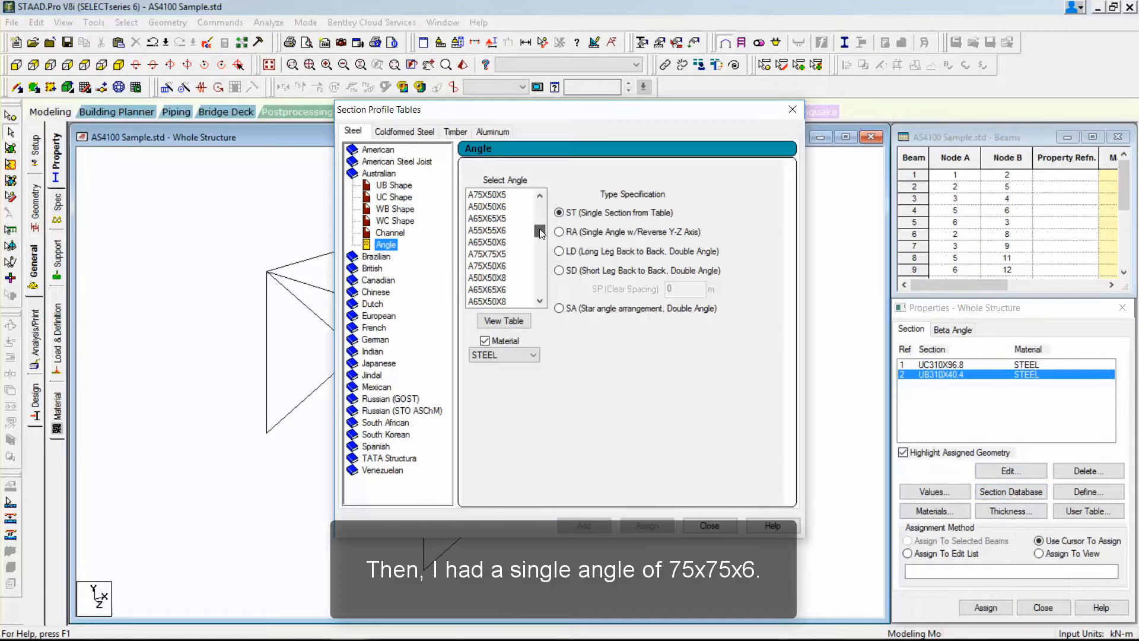
{"action": "left_click_drag", "start_coordinate": [540, 232], "coordinate": [515, 233]}
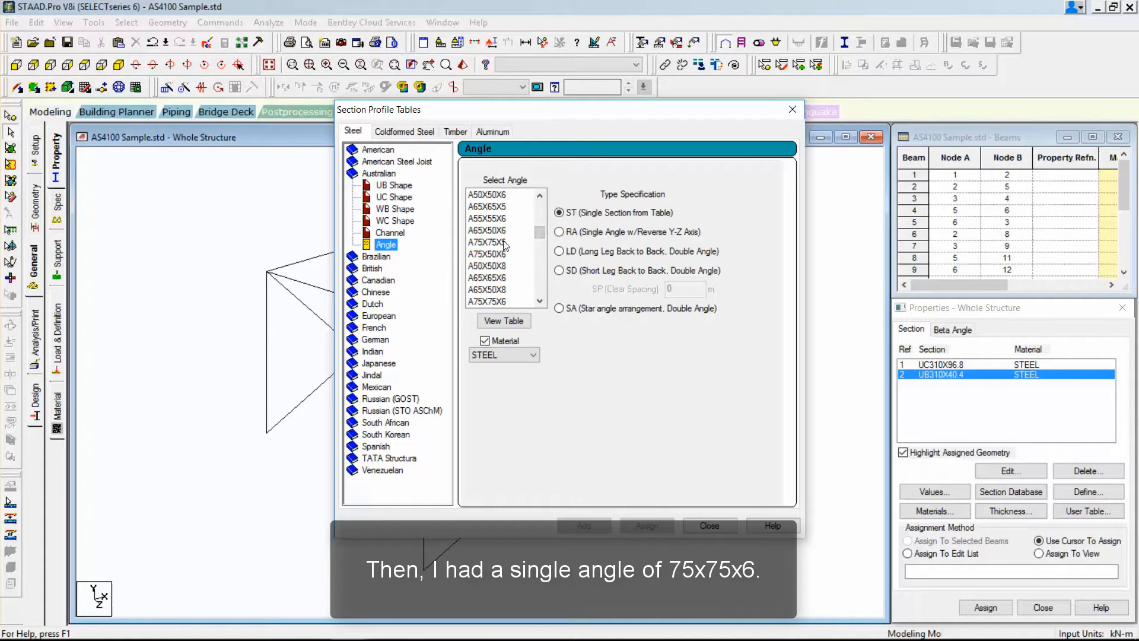
{"action": "left_click", "coordinate": [504, 242]}
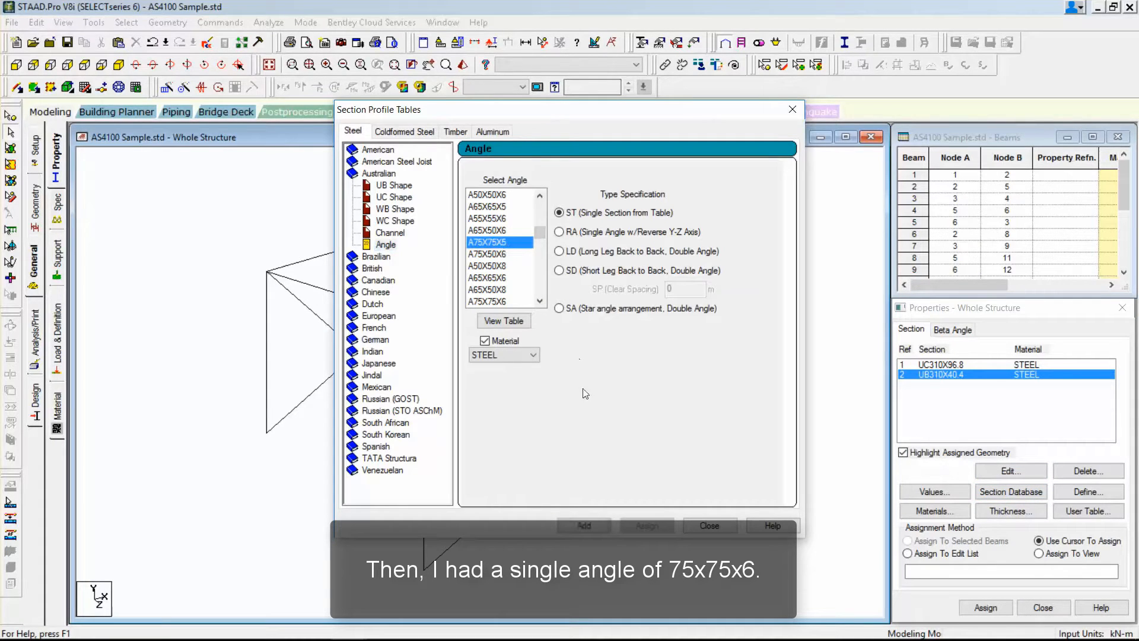
{"action": "left_click", "coordinate": [491, 302]}
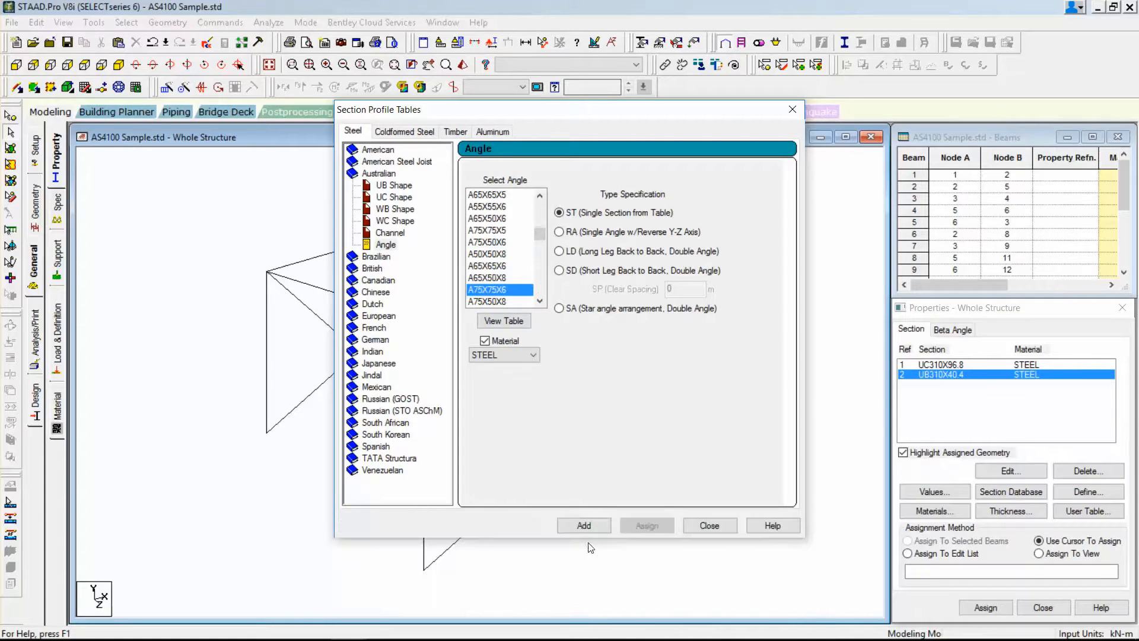
{"action": "left_click", "coordinate": [585, 527]}
{"action": "left_click", "coordinate": [705, 527]}
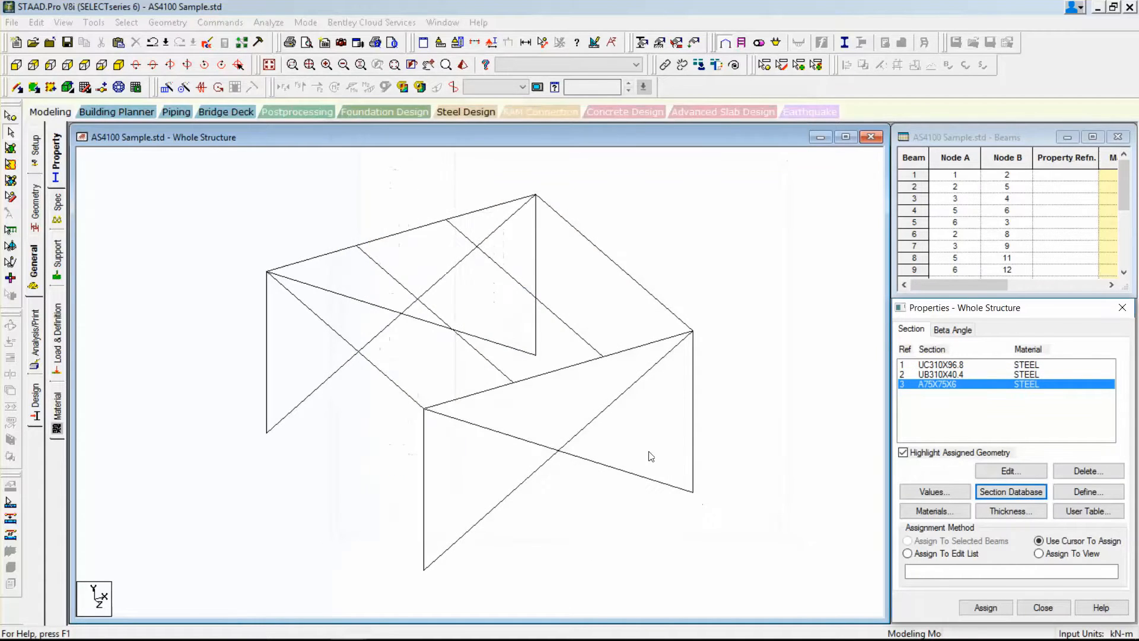
Assign the A75X75X6 angle section to the four diagonal bracing members of both portal frames.
{"action": "left_click", "coordinate": [559, 451]}
{"action": "left_click", "coordinate": [406, 313], "text": "ctrl"}
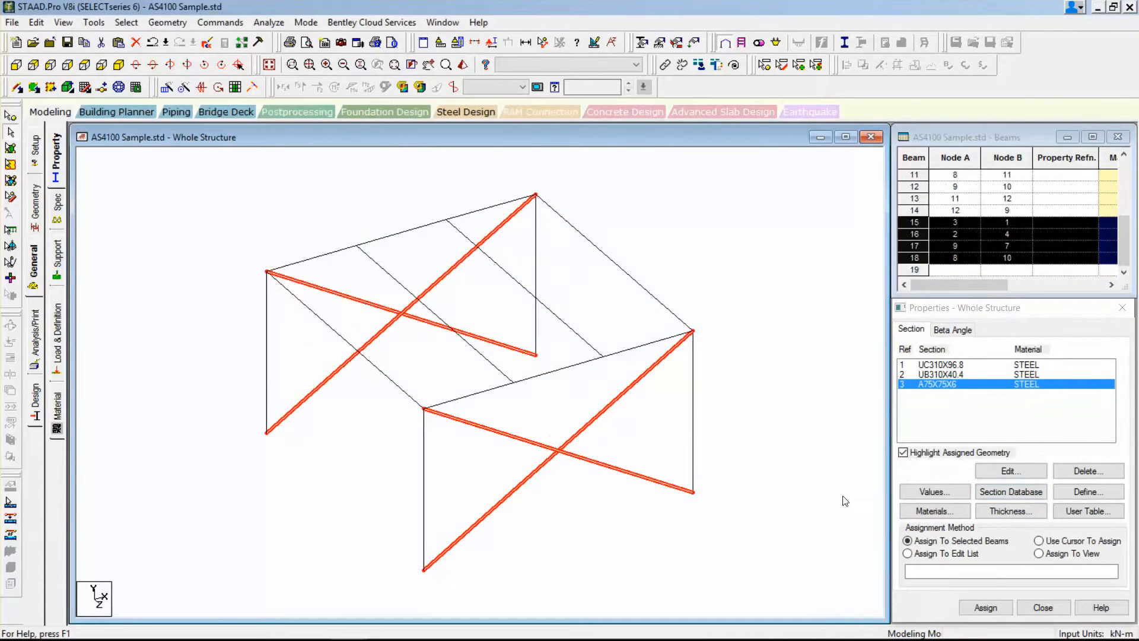
{"action": "left_click", "coordinate": [985, 607]}
{"action": "left_click", "coordinate": [1007, 498]}
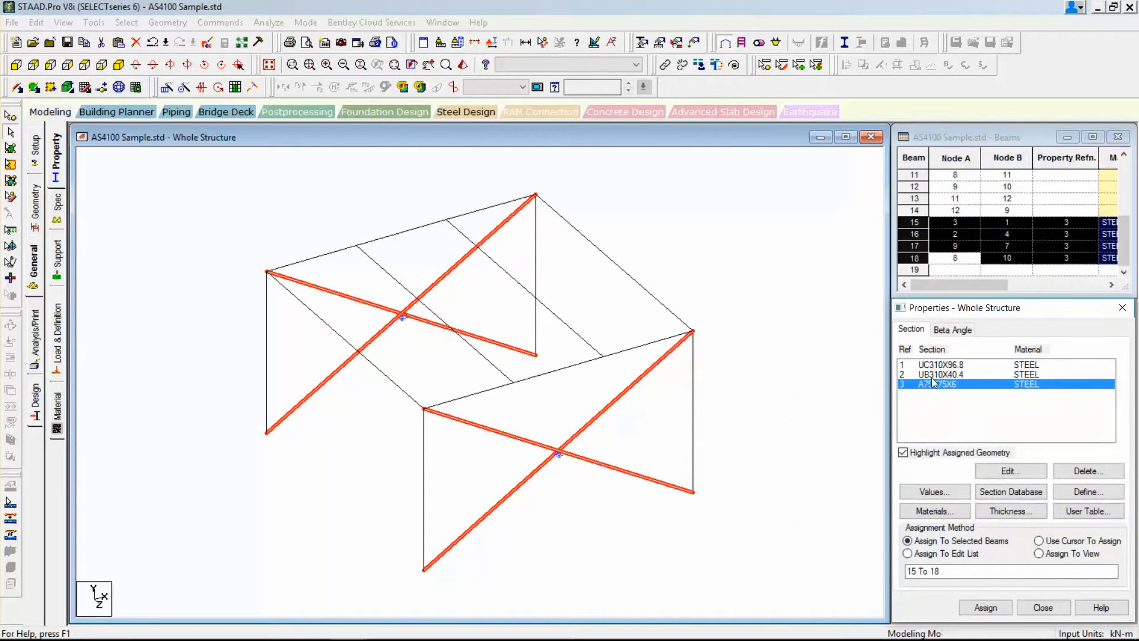
Assign the UB310X40.4 section to all roof-level beams, selecting them together in the front view.
{"action": "left_click", "coordinate": [940, 374]}
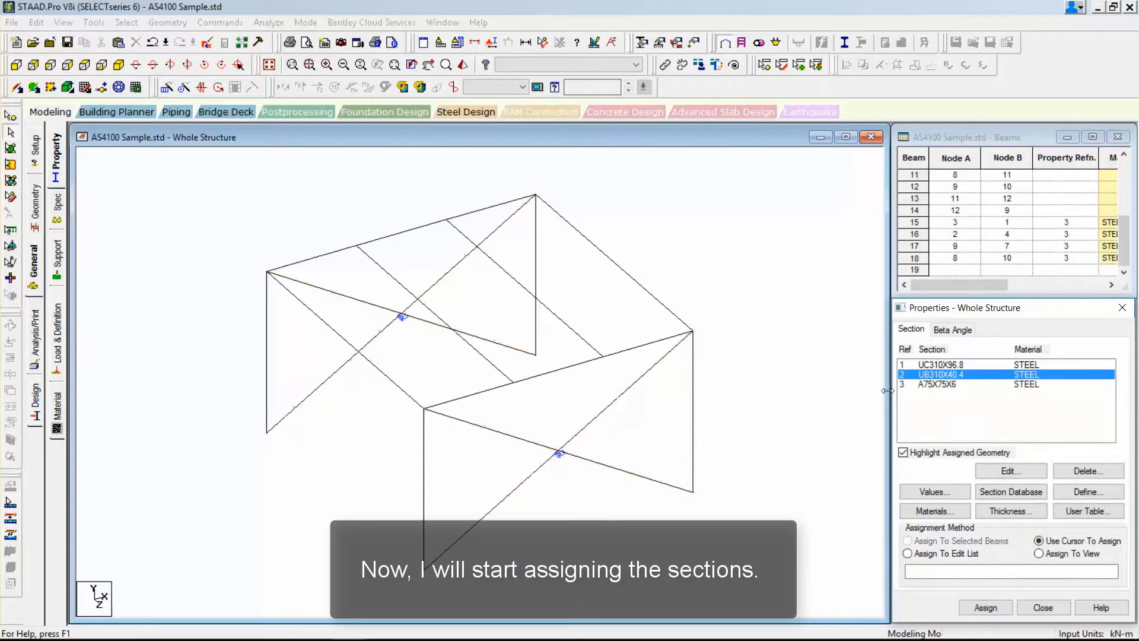
{"action": "left_click", "coordinate": [28, 66]}
{"action": "left_click_drag", "start_coordinate": [157, 173], "coordinate": [849, 208]}
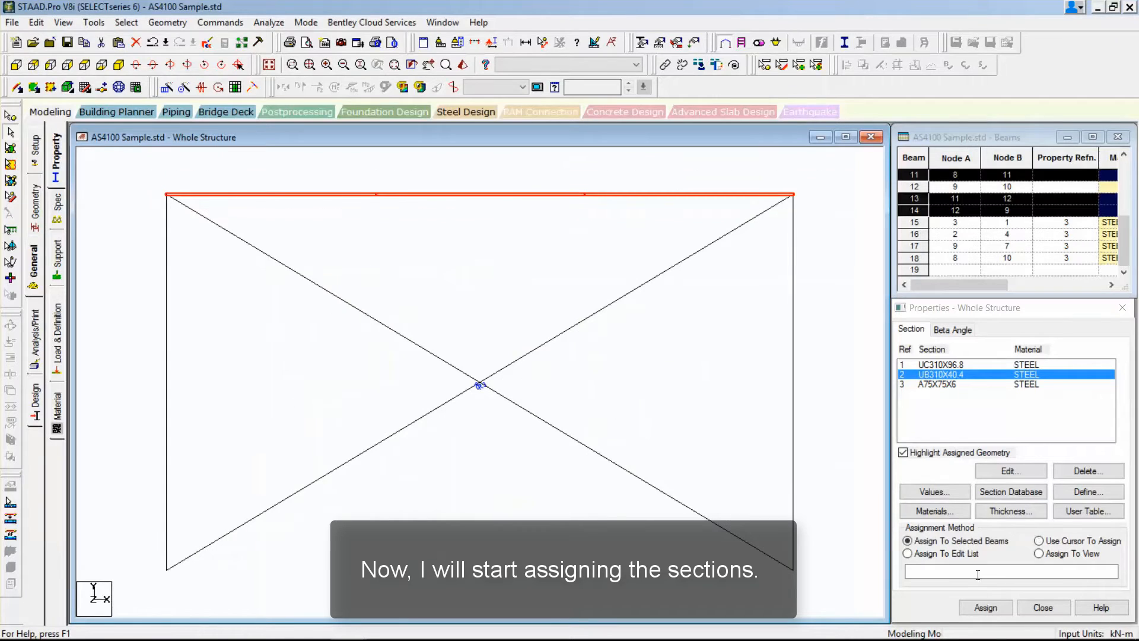
{"action": "left_click", "coordinate": [985, 607]}
{"action": "left_click", "coordinate": [1024, 500]}
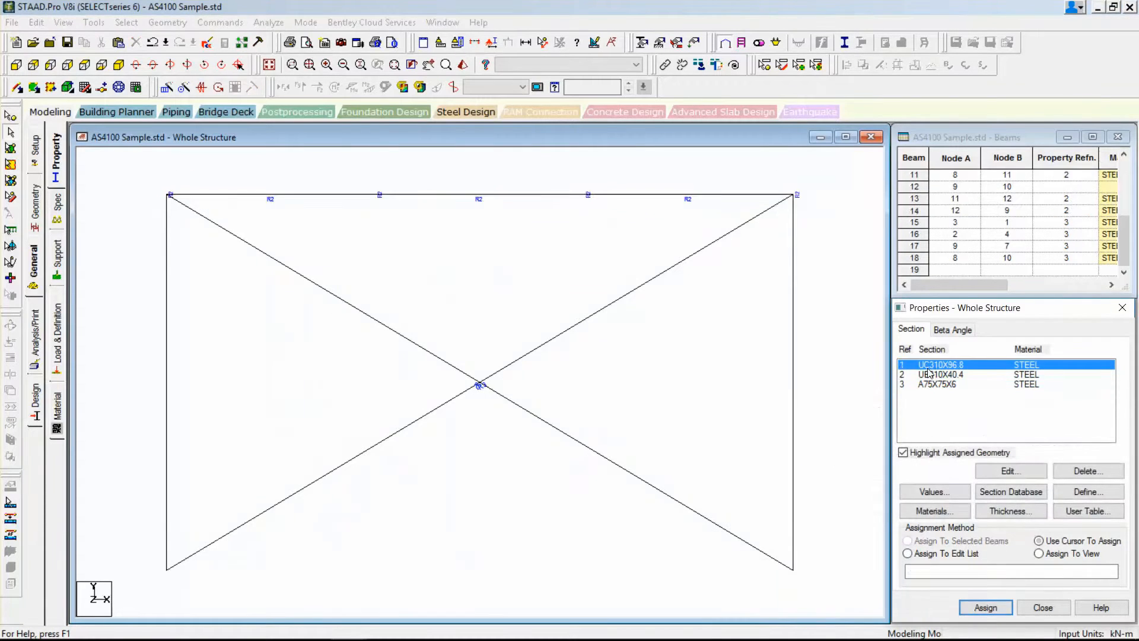
Assign the UC310X96.8 section to the four columns.
{"action": "left_click", "coordinate": [167, 355]}
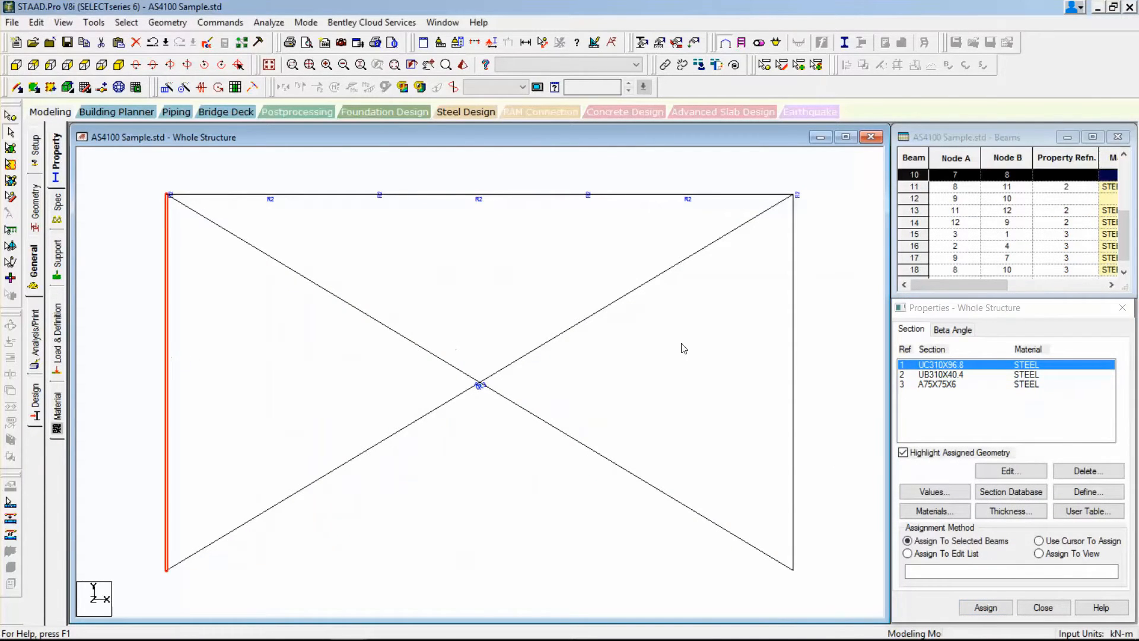
{"action": "left_click", "coordinate": [794, 347], "text": "ctrl"}
{"action": "left_click", "coordinate": [985, 607]}
{"action": "left_click", "coordinate": [1024, 503]}
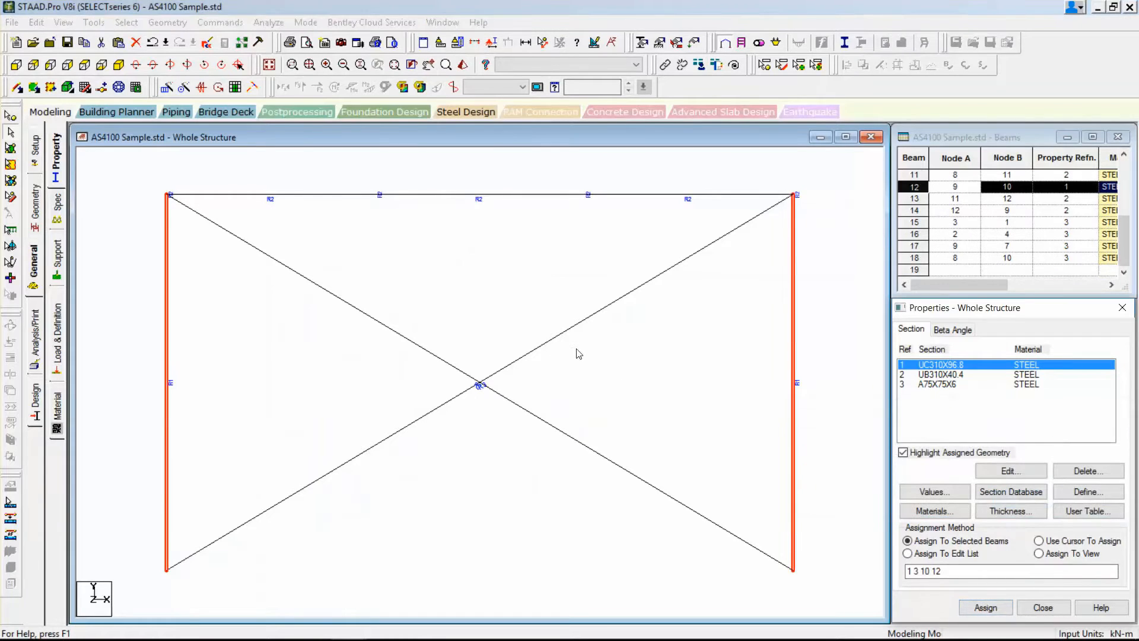
Copy the two column-top nodes at X = 7.5 m and paste them offset 1.5 m in the X direction.
{"action": "left_click", "coordinate": [118, 64]}
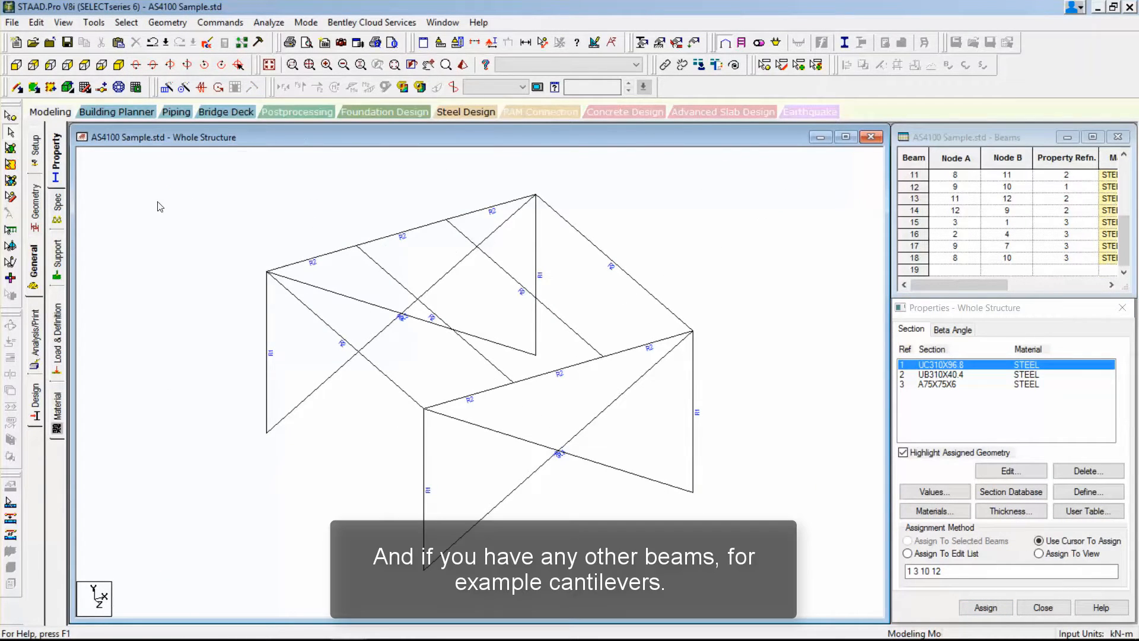
{"action": "left_click", "coordinate": [536, 194]}
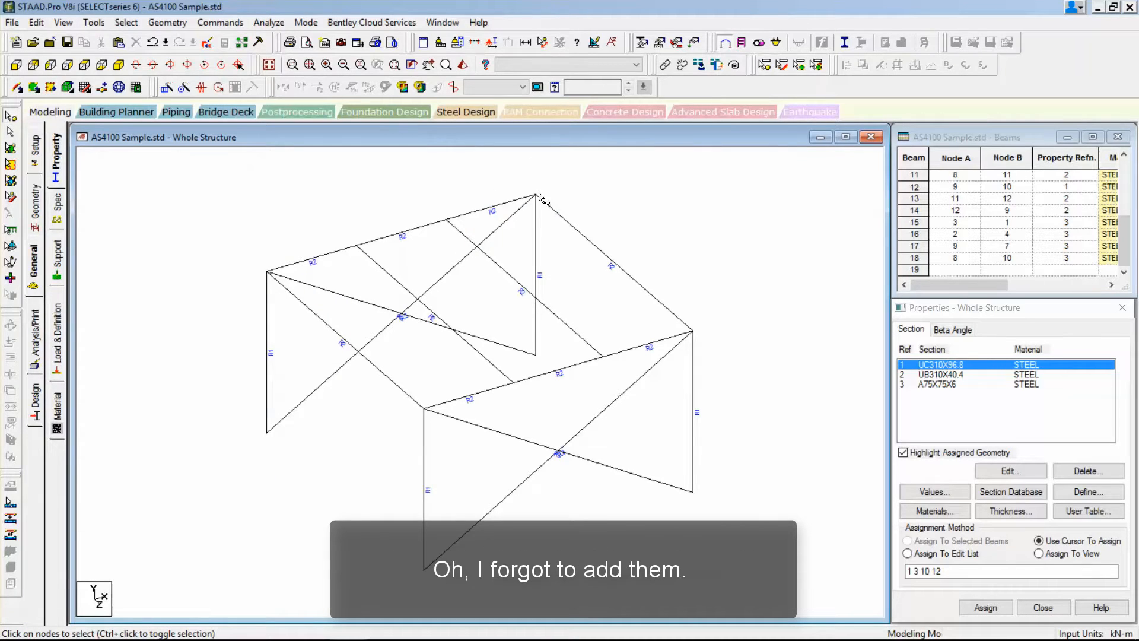
{"action": "right_click", "coordinate": [715, 255]}
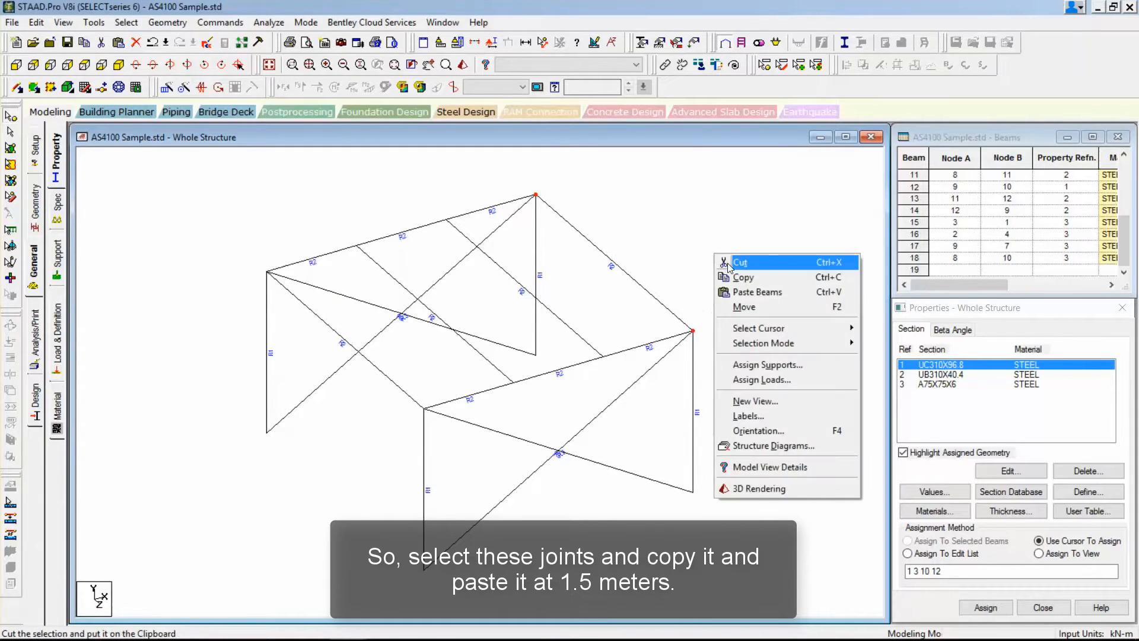
{"action": "left_click", "coordinate": [765, 274]}
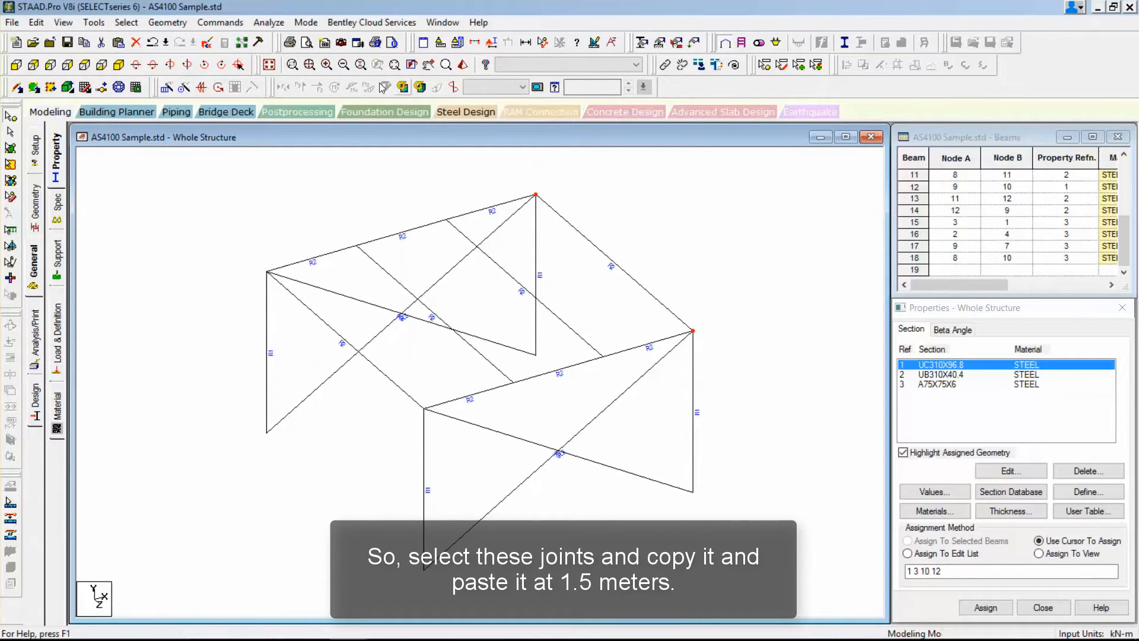
{"action": "right_click", "coordinate": [601, 160]}
{"action": "left_click", "coordinate": [651, 211]}
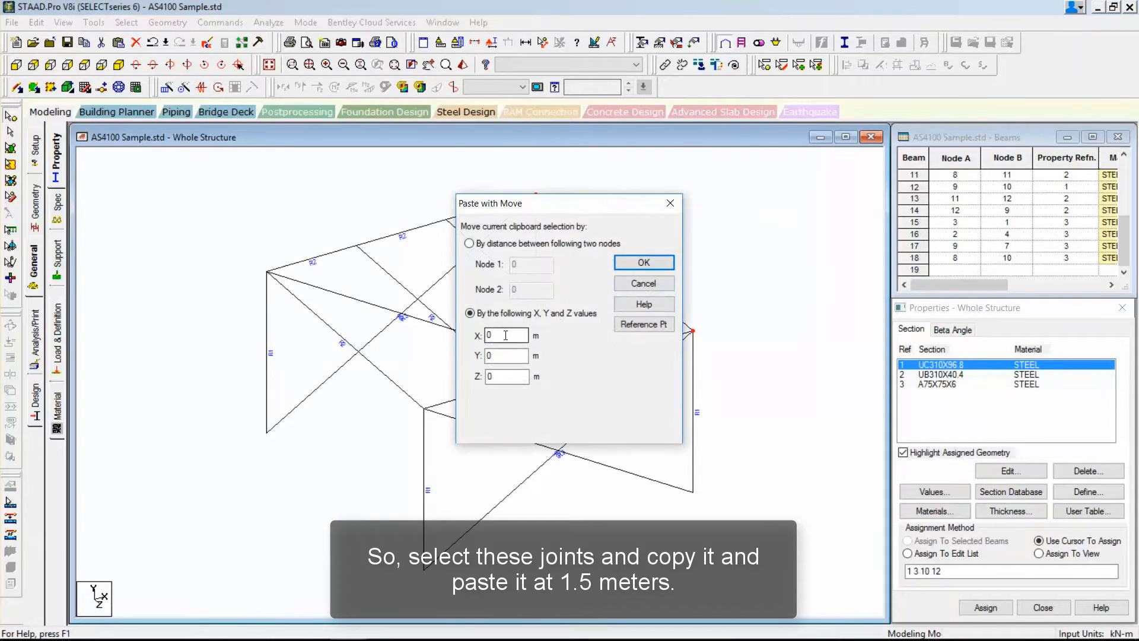
{"action": "left_click_drag", "start_coordinate": [506, 335], "coordinate": [387, 332]}
{"action": "type", "text": "1.5"}
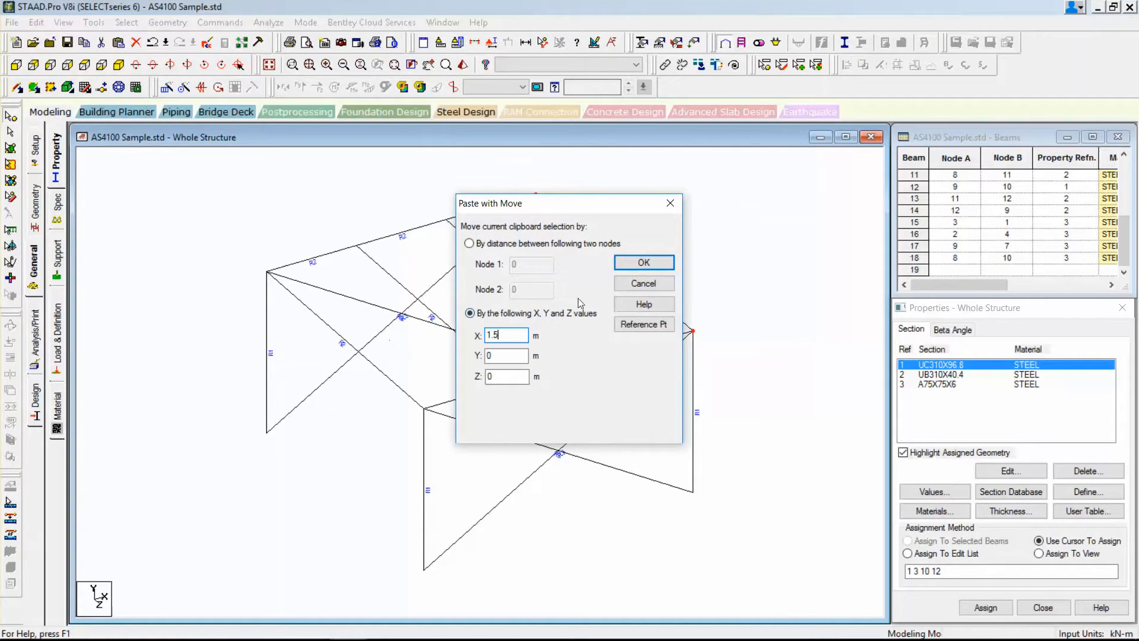
{"action": "left_click", "coordinate": [644, 262]}
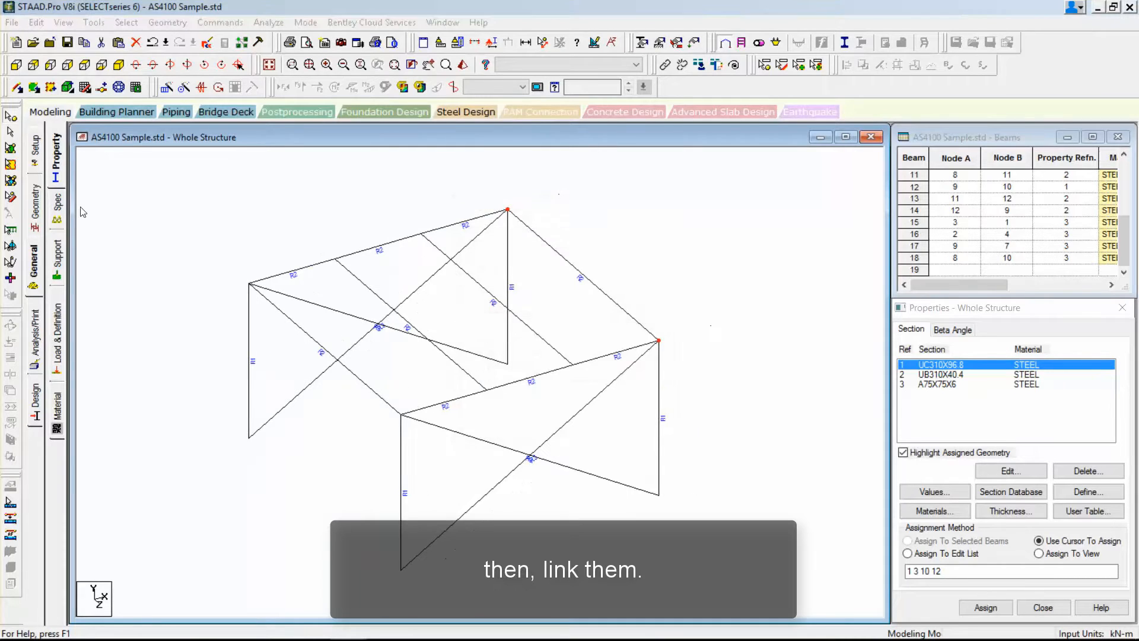
Save the modified structure and add a cantilever beam in each frame from the column top to the pasted node beyond it.
{"action": "left_click", "coordinate": [563, 359]}
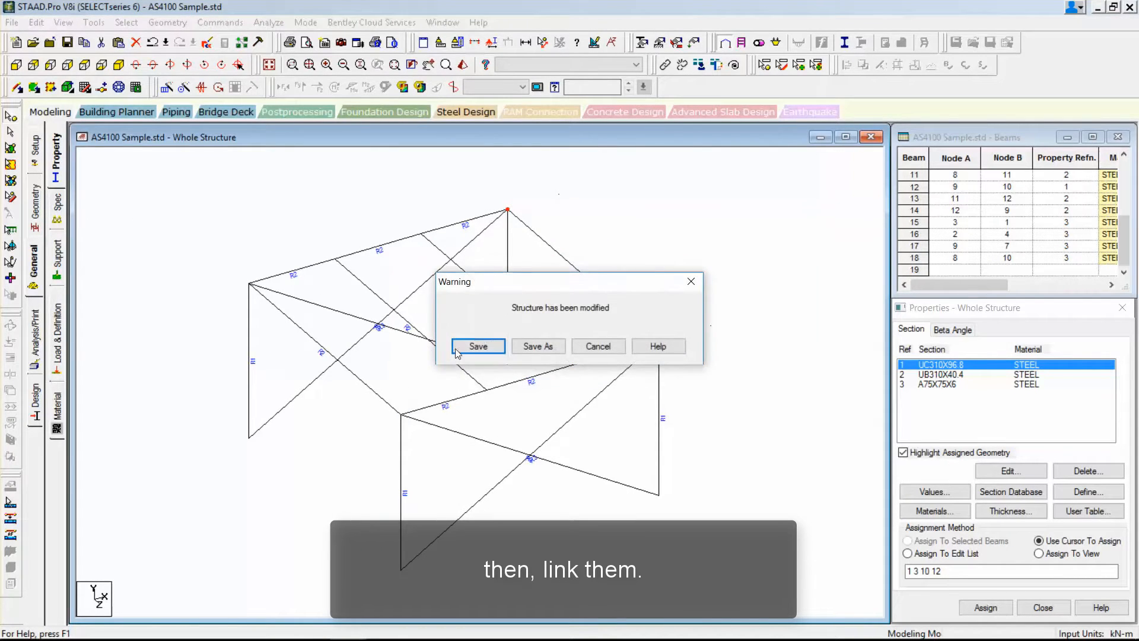
{"action": "left_click", "coordinate": [471, 350]}
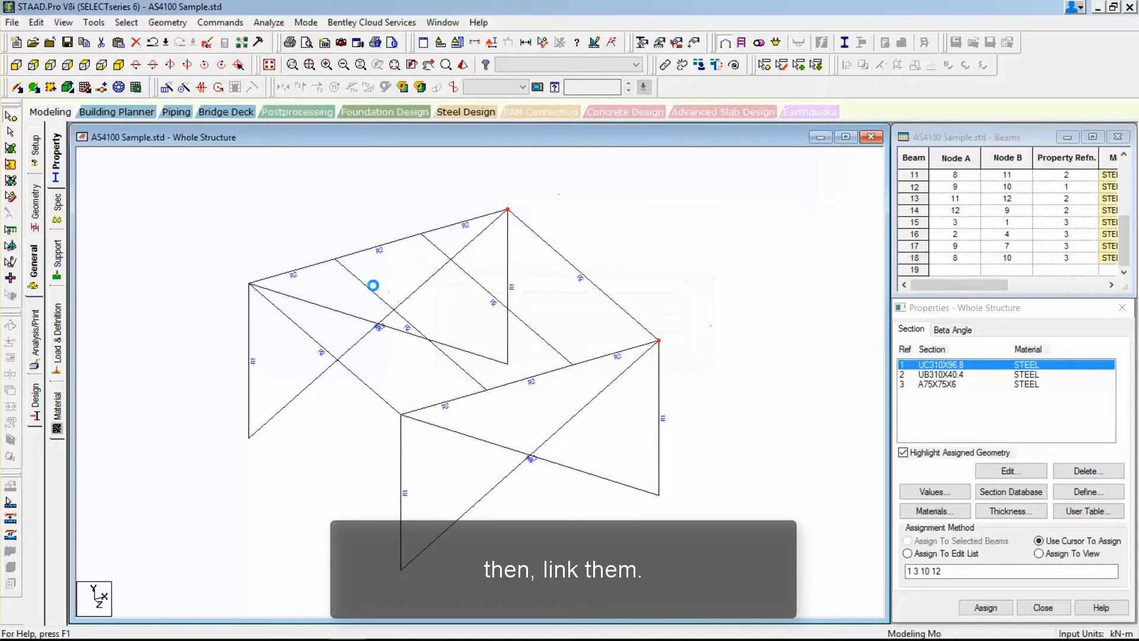
{"action": "left_click", "coordinate": [34, 208]}
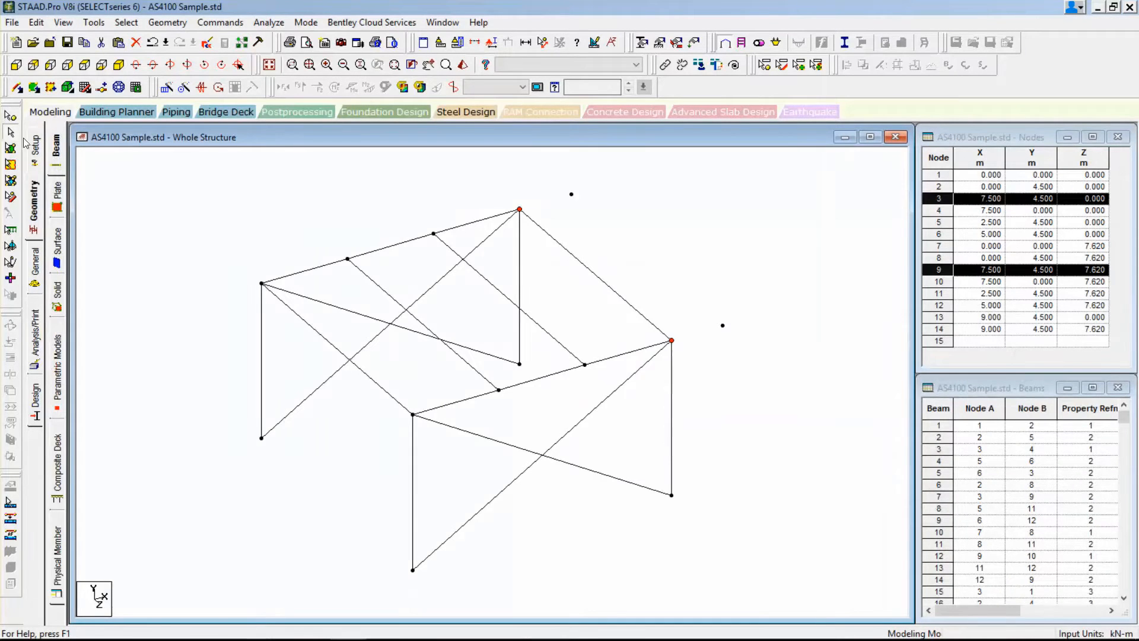
{"action": "left_click", "coordinate": [17, 87]}
{"action": "left_click_drag", "start_coordinate": [520, 209], "coordinate": [572, 194]}
{"action": "left_click_drag", "start_coordinate": [672, 340], "coordinate": [723, 325]}
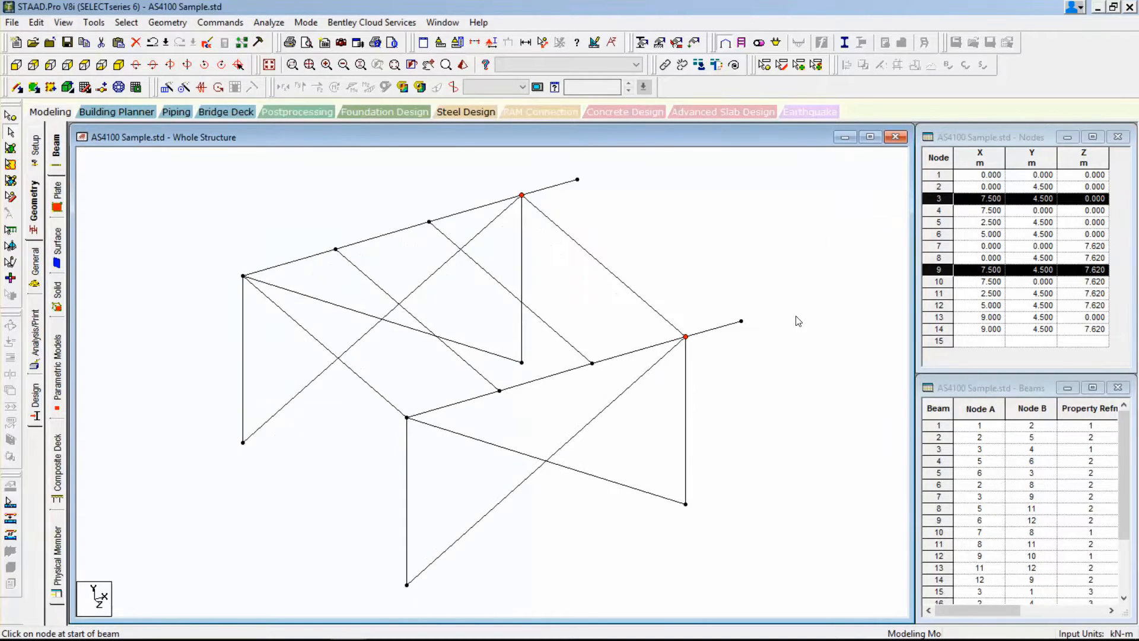
{"action": "left_click", "coordinate": [685, 258]}
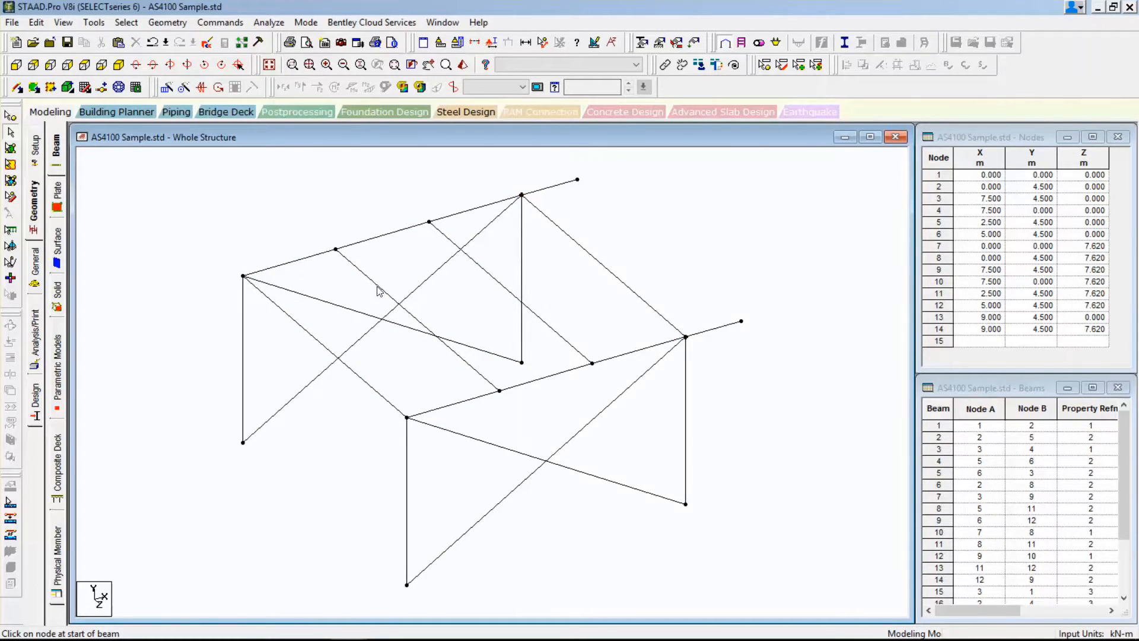
Assign the UB310X40.4 section to the two cantilever beams.
{"action": "left_click", "coordinate": [35, 266]}
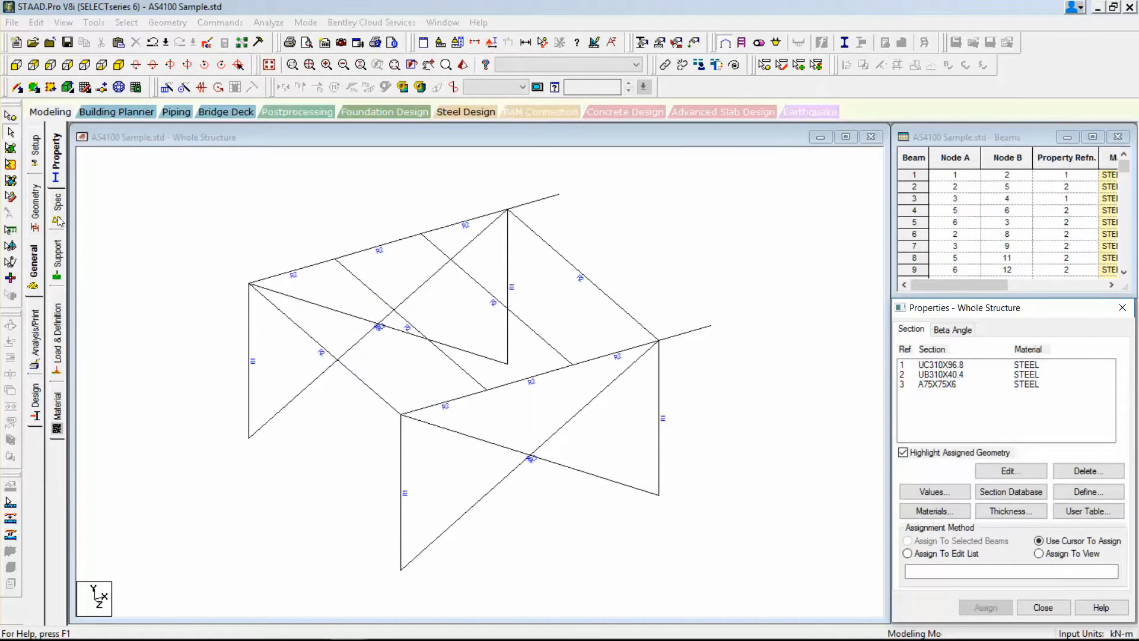
{"action": "left_click", "coordinate": [937, 374]}
{"action": "left_click", "coordinate": [546, 203]}
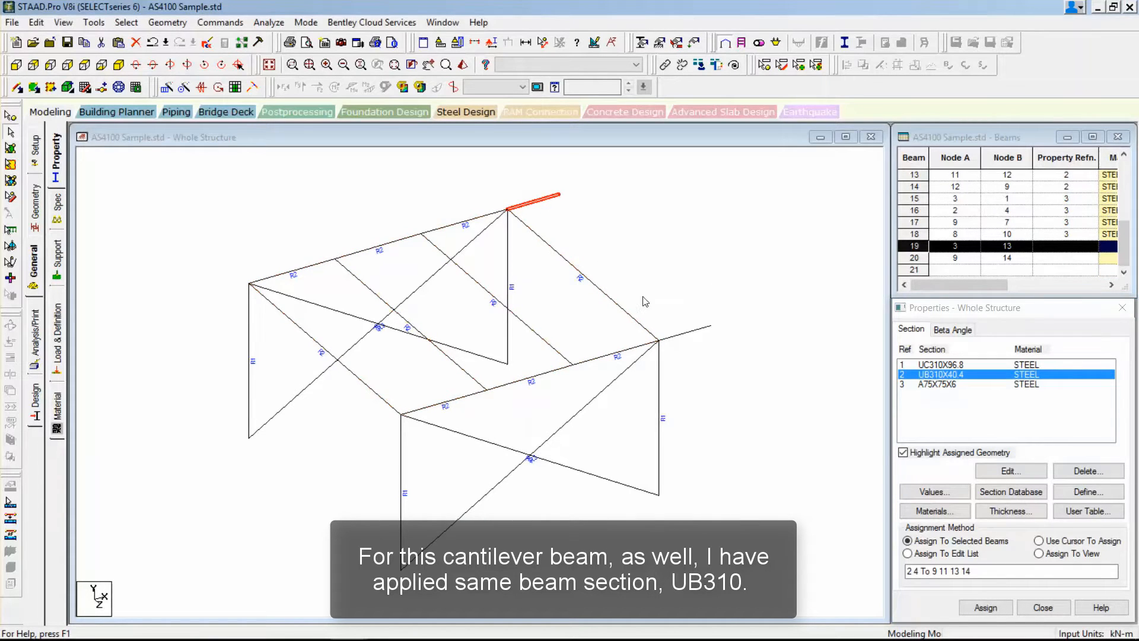
{"action": "left_click", "coordinate": [686, 333], "text": "ctrl"}
{"action": "left_click", "coordinate": [985, 608]}
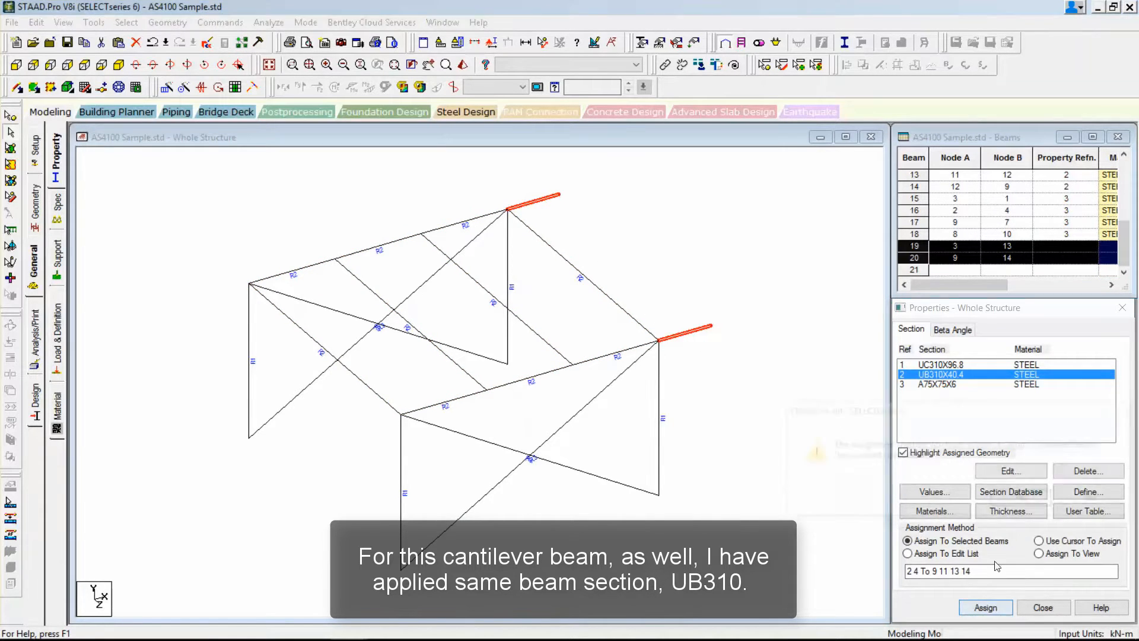
{"action": "left_click", "coordinate": [1024, 500]}
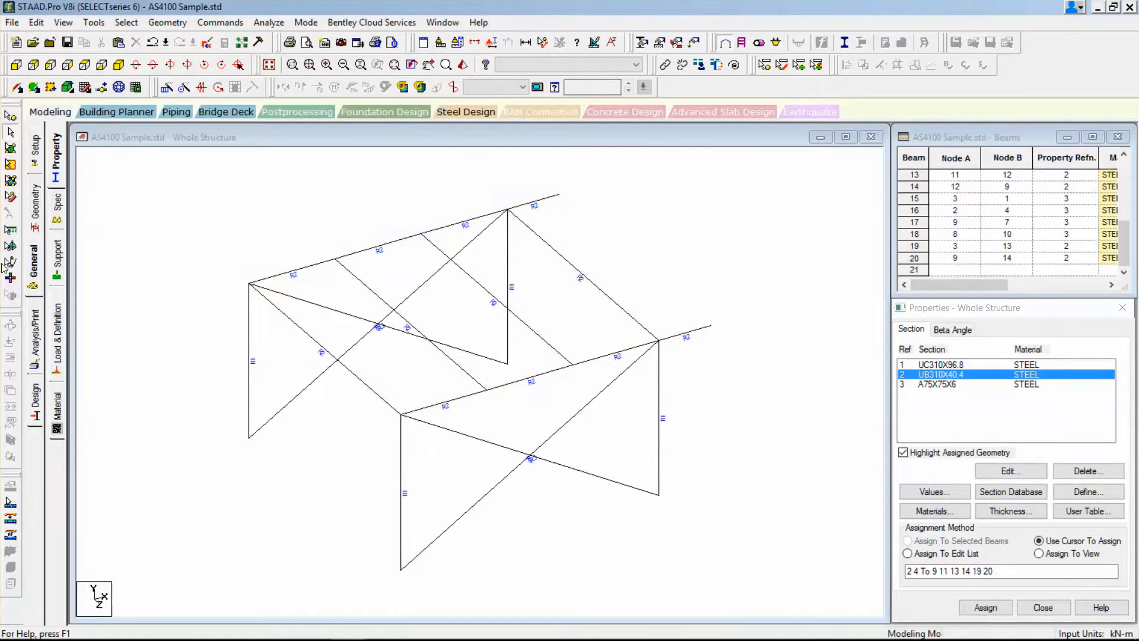
Create a beam release specification at the member start that frees MX, MY and MZ.
{"action": "left_click", "coordinate": [57, 205]}
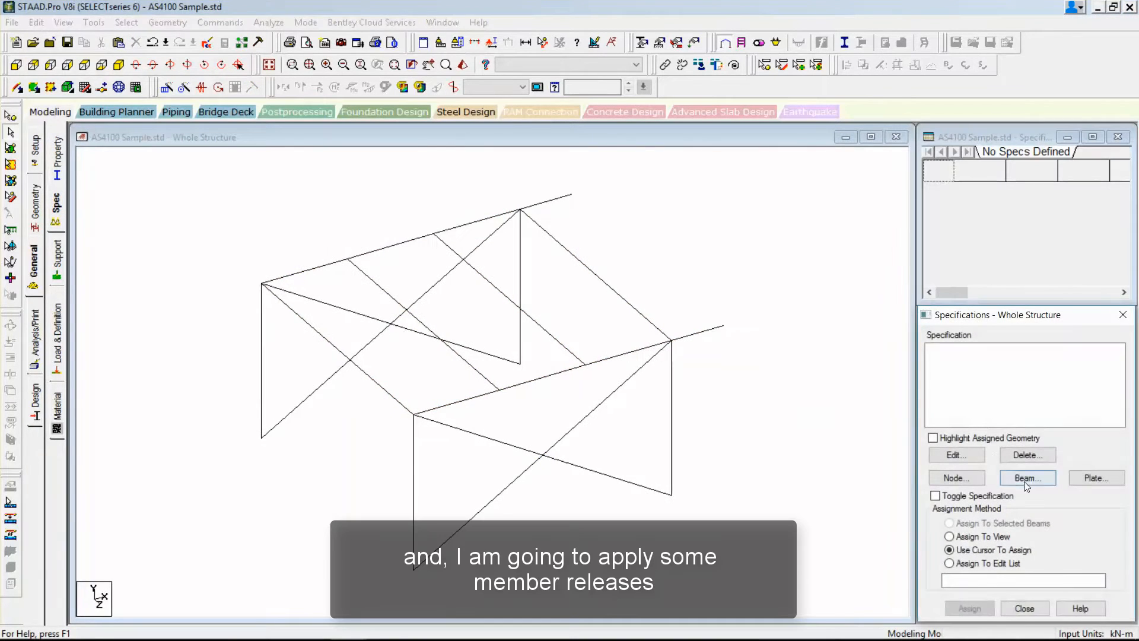
{"action": "left_click", "coordinate": [1027, 481]}
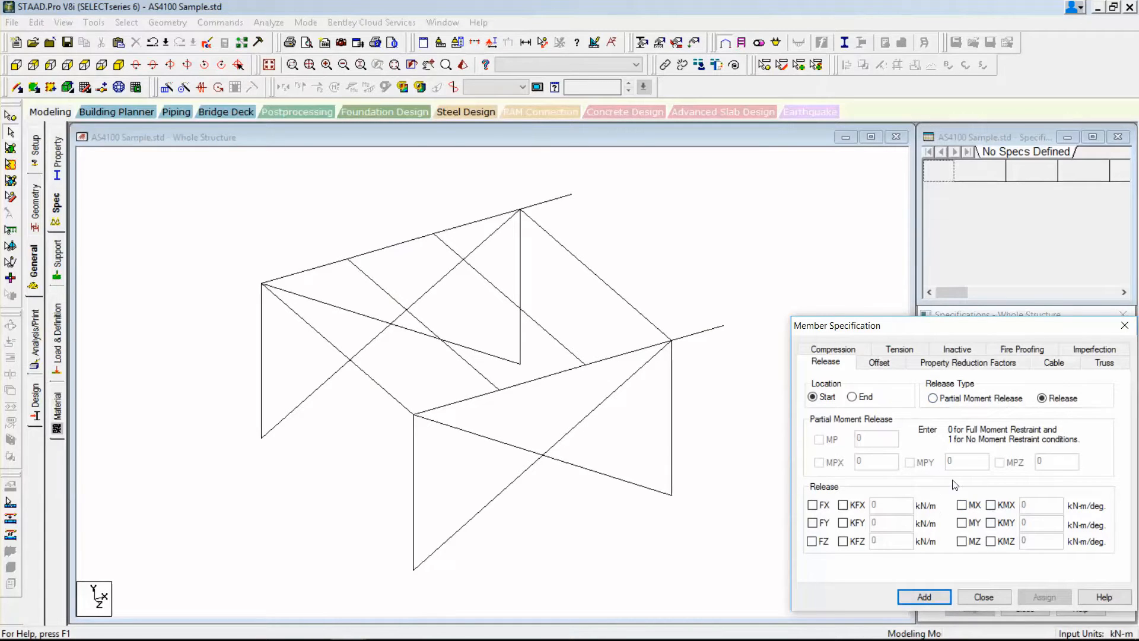
{"action": "left_click", "coordinate": [961, 505]}
{"action": "left_click", "coordinate": [961, 523]}
{"action": "left_click", "coordinate": [962, 541]}
{"action": "left_click", "coordinate": [946, 597]}
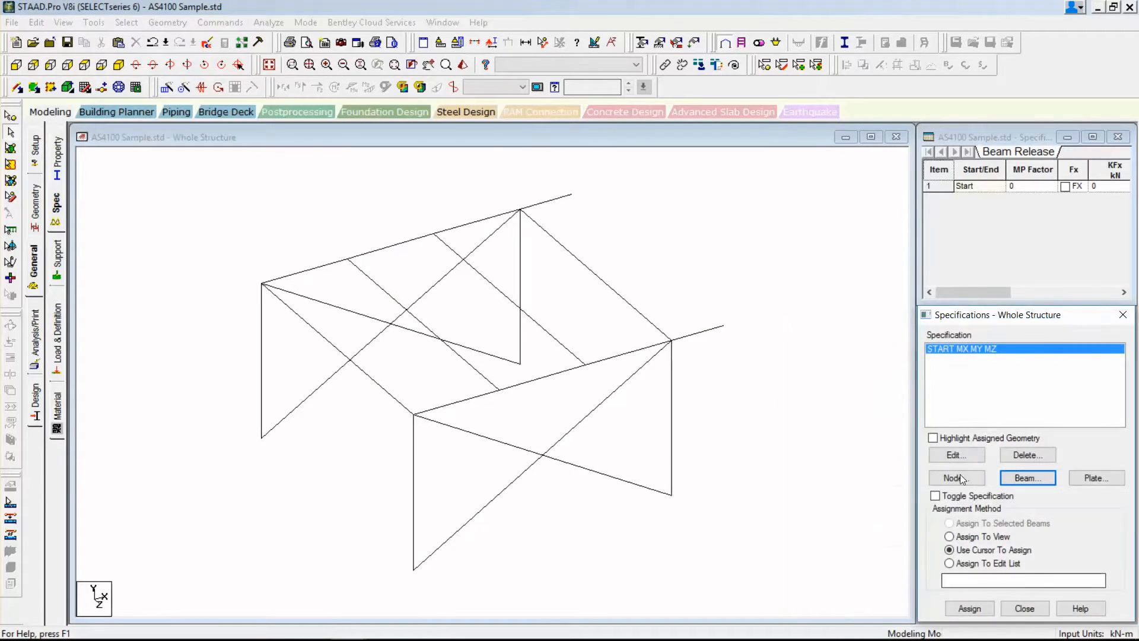
Assign the start moment release to the two intermediate roof beams spanning between the frames.
{"action": "left_click", "coordinate": [479, 274]}
{"action": "left_click", "coordinate": [422, 322], "text": "ctrl"}
{"action": "left_click", "coordinate": [970, 608]}
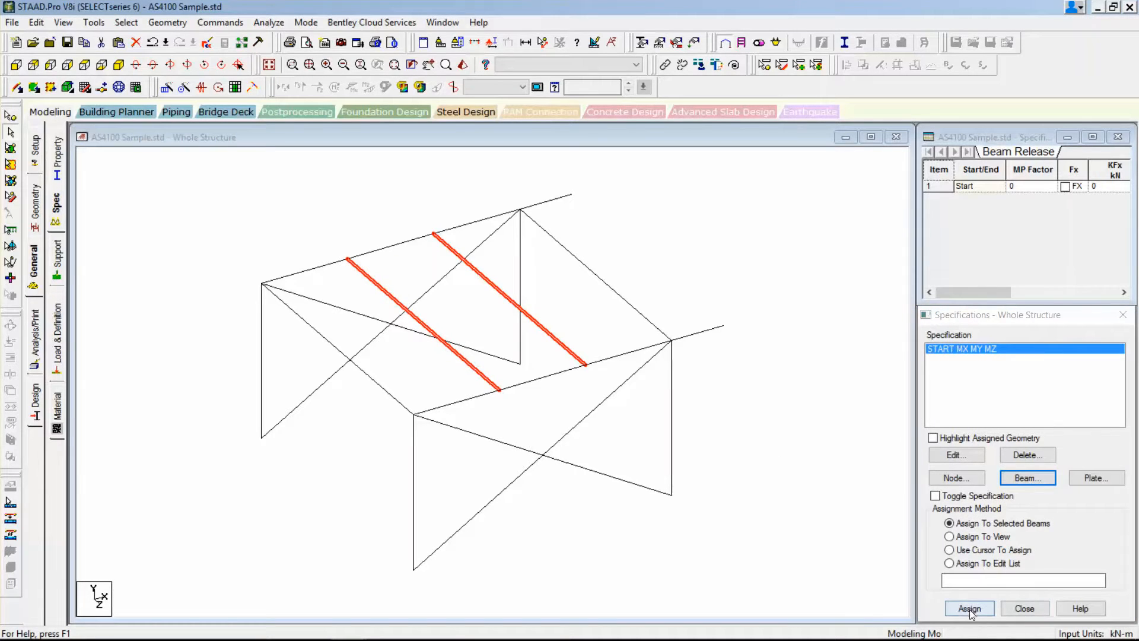
{"action": "left_click", "coordinate": [1021, 498]}
Create an end release freeing MX, MY and MZ and assign it to the same two intermediate roof beams.
{"action": "left_click", "coordinate": [1027, 481]}
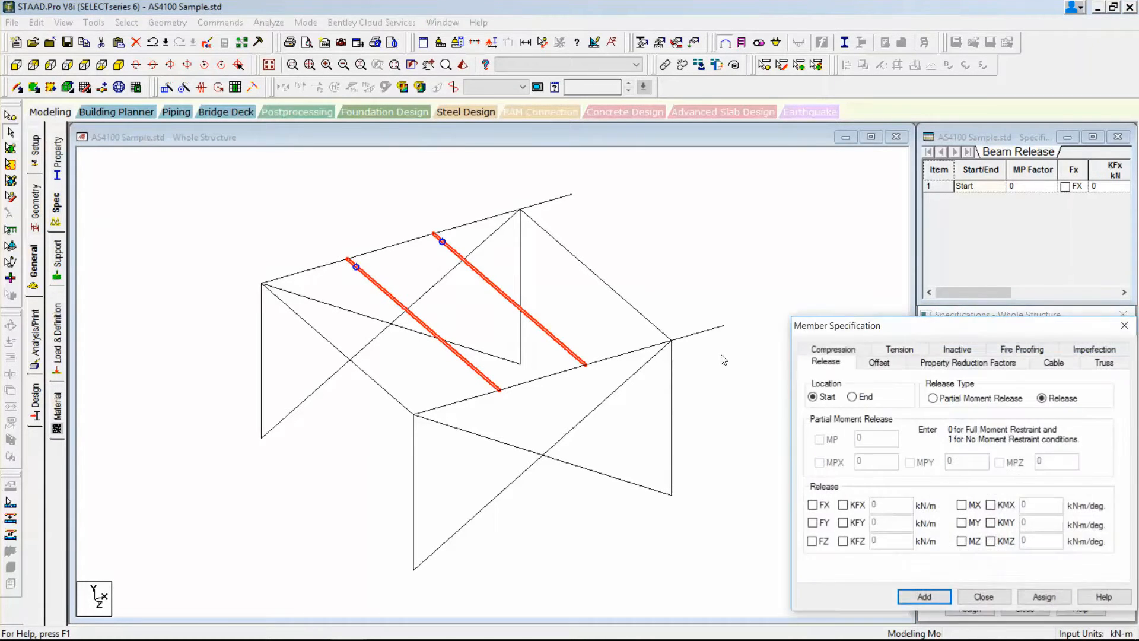
{"action": "left_click", "coordinate": [962, 505]}
{"action": "left_click", "coordinate": [962, 522]}
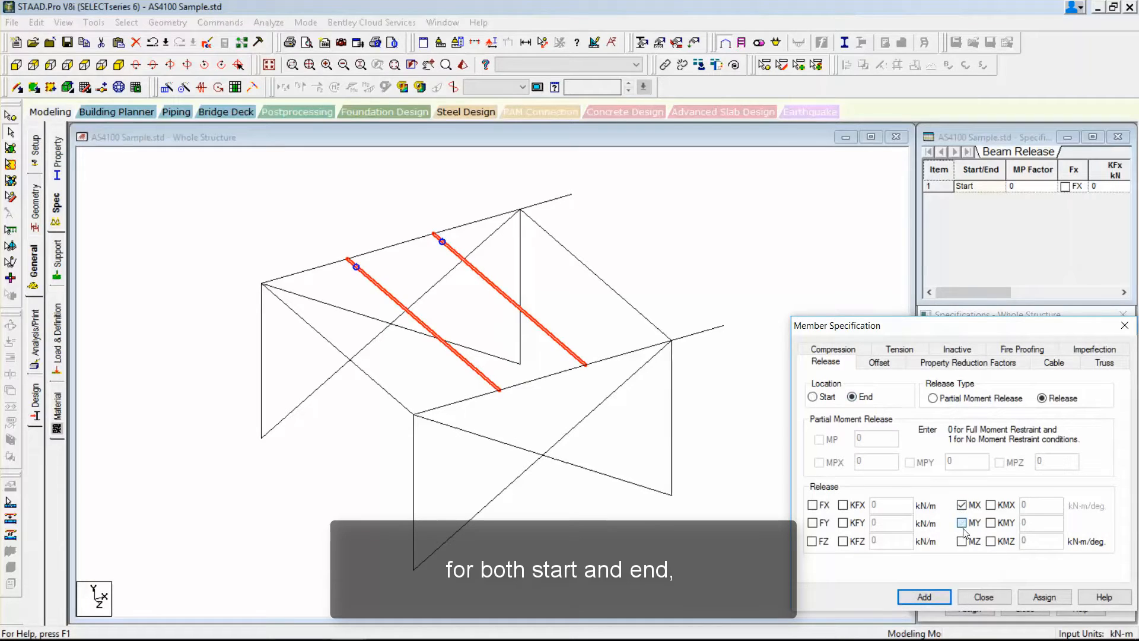
{"action": "left_click", "coordinate": [962, 541]}
{"action": "left_click", "coordinate": [1044, 596]}
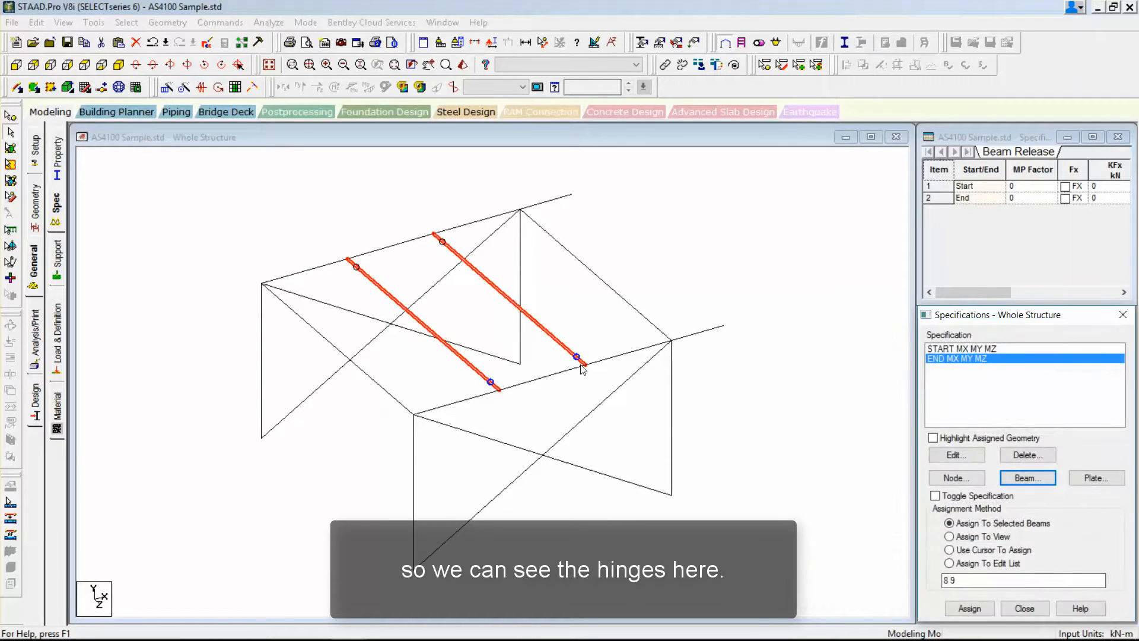
{"action": "left_click", "coordinate": [791, 252]}
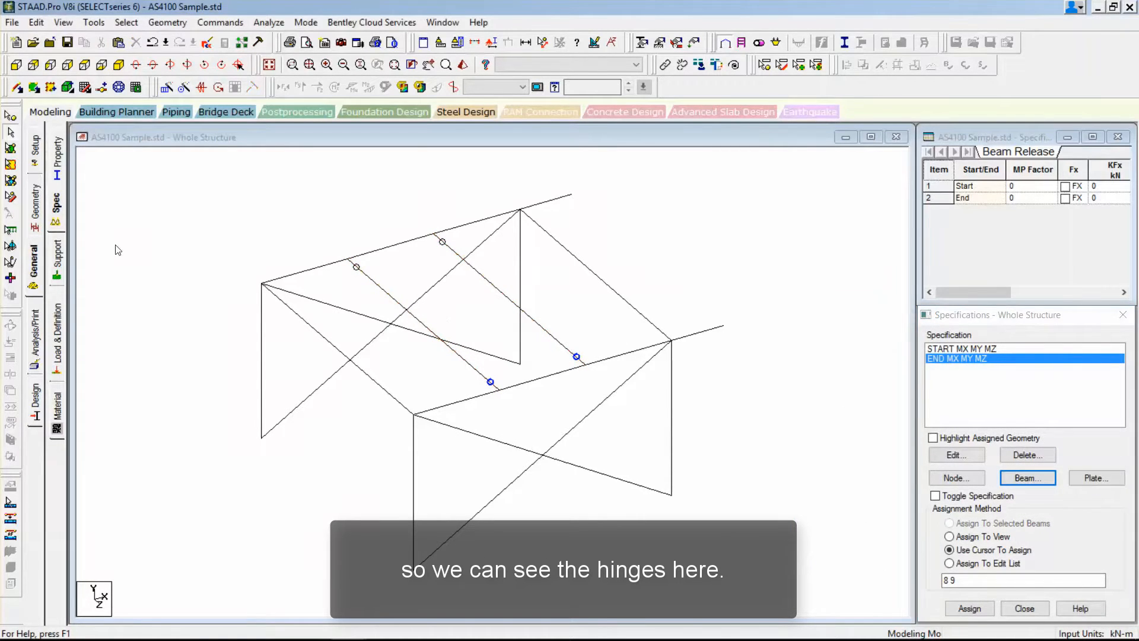
Create a pinned support for the structure.
{"action": "left_click", "coordinate": [57, 259]}
{"action": "left_click", "coordinate": [1029, 501]}
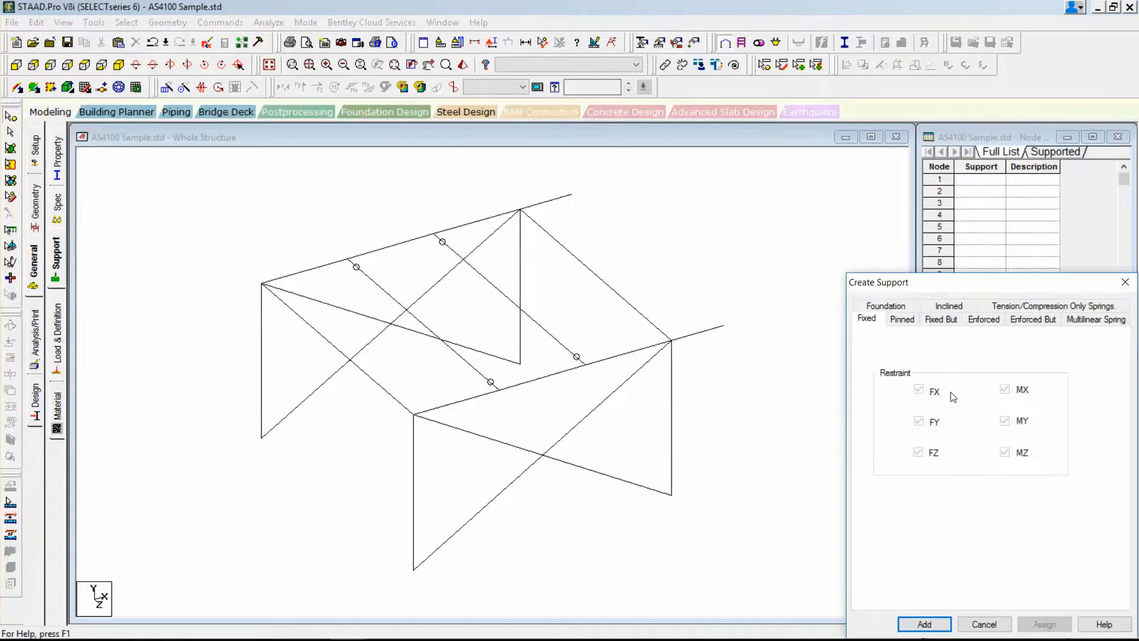
{"action": "left_click", "coordinate": [902, 319]}
{"action": "left_click", "coordinate": [924, 624]}
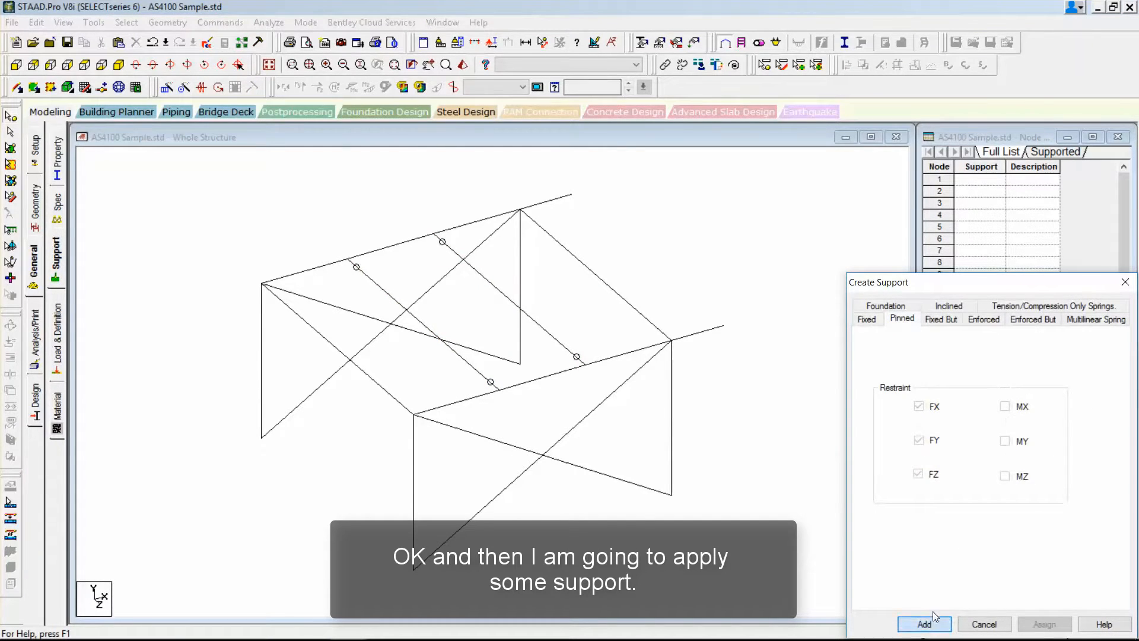
Assign the pinned support to the four column base nodes, selecting them together in the front view.
{"action": "left_click", "coordinate": [973, 407]}
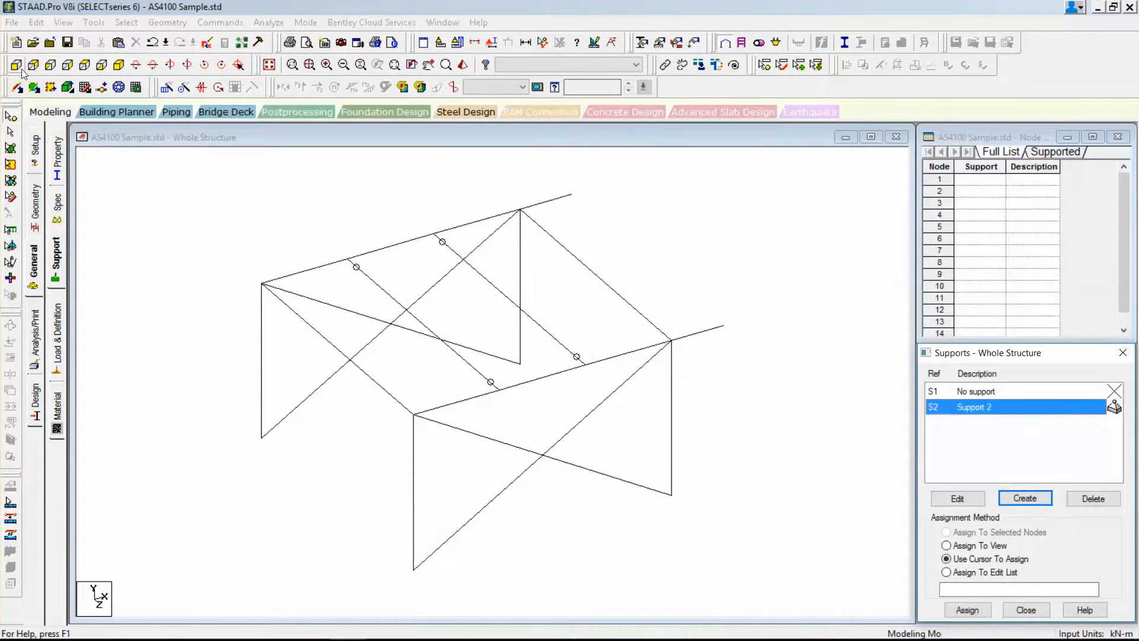
{"action": "left_click", "coordinate": [16, 64]}
{"action": "left_click_drag", "start_coordinate": [135, 513], "coordinate": [769, 560]}
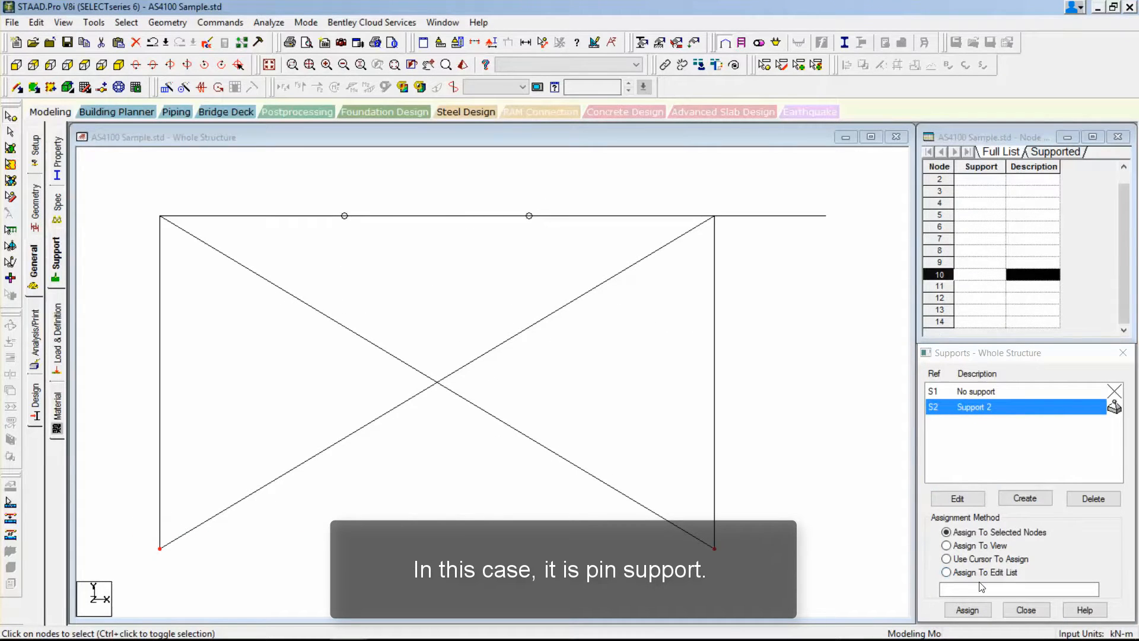
{"action": "left_click", "coordinate": [969, 609]}
{"action": "left_click", "coordinate": [1023, 521]}
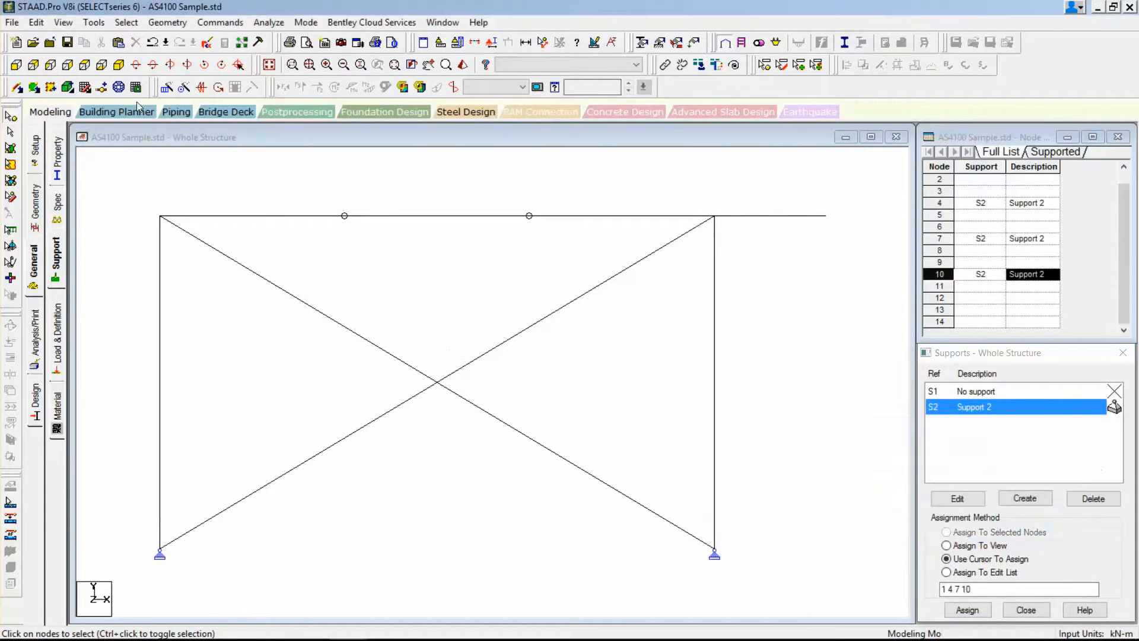
{"action": "left_click", "coordinate": [121, 66]}
Create a member tension specification and assign it to the four diagonal braces in both frames.
{"action": "left_click", "coordinate": [56, 213]}
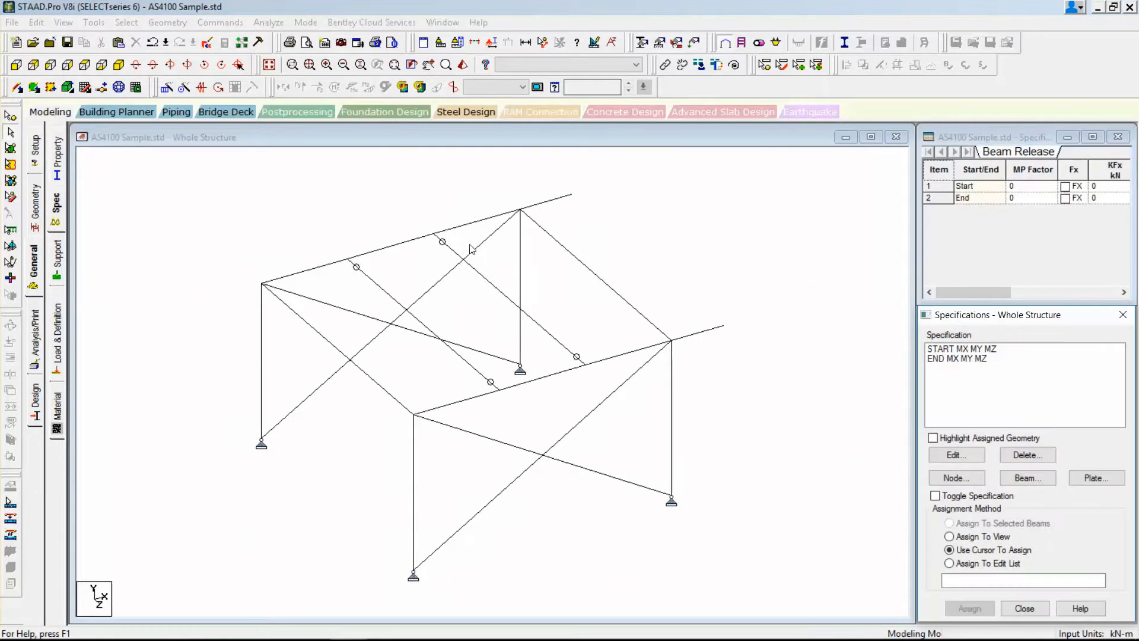
{"action": "left_click", "coordinate": [1001, 478]}
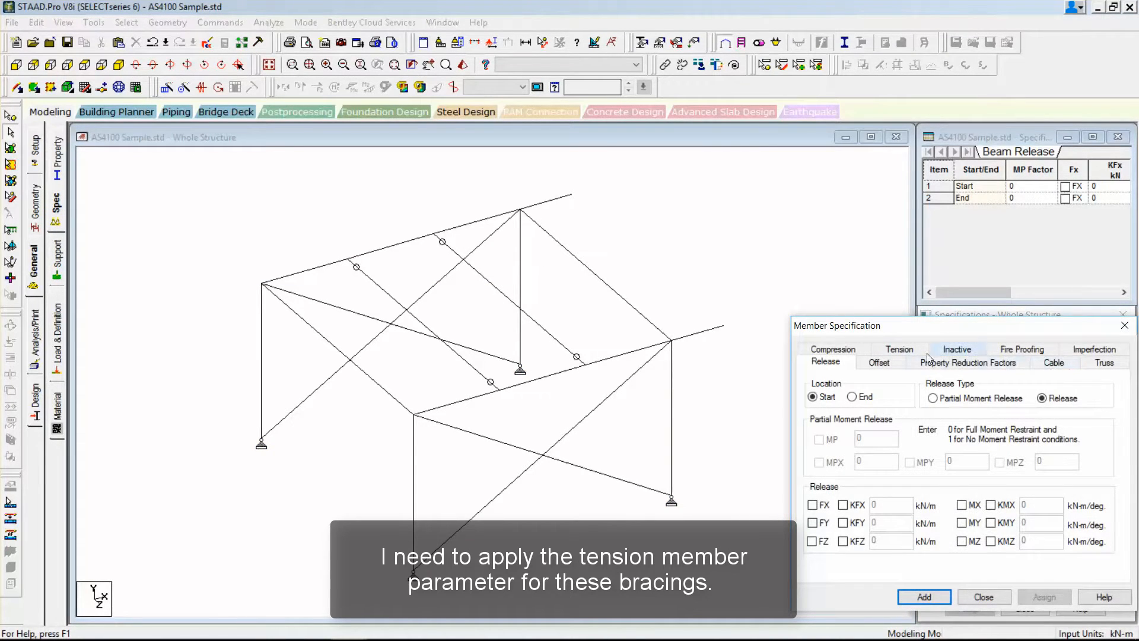
{"action": "left_click", "coordinate": [899, 348]}
{"action": "left_click", "coordinate": [929, 598]}
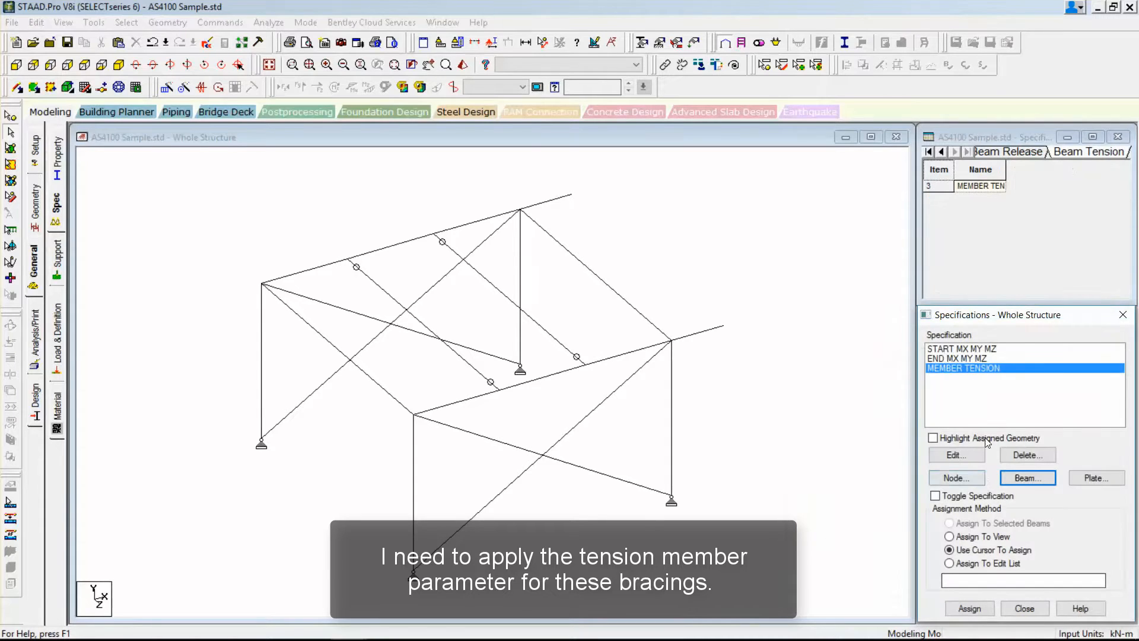
{"action": "left_click", "coordinate": [545, 457]}
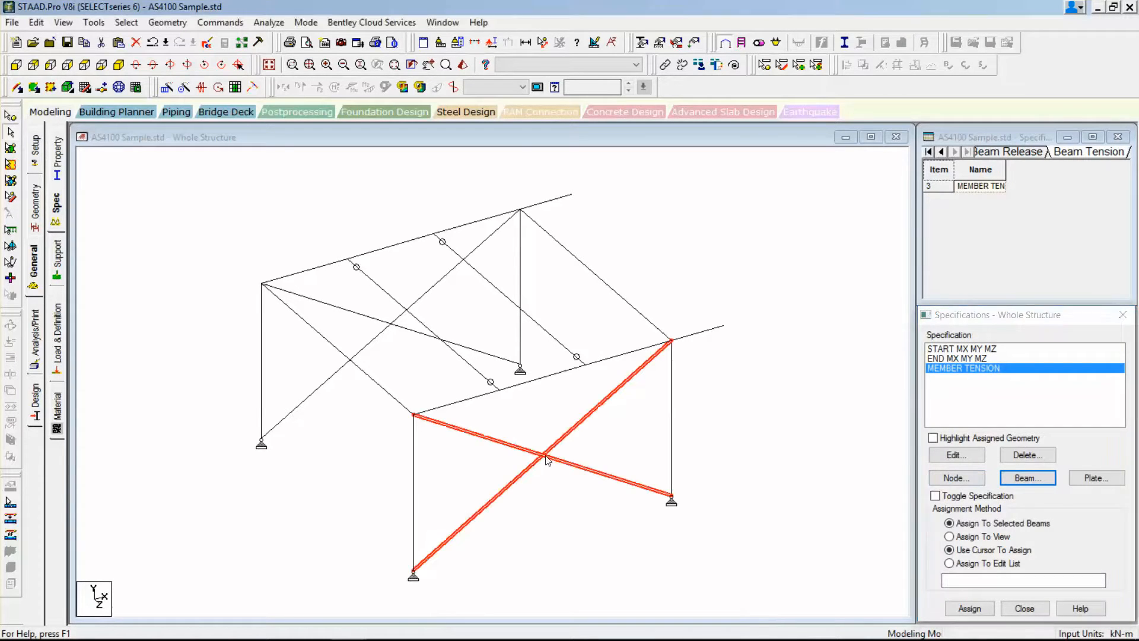
{"action": "left_click", "coordinate": [388, 324], "text": "ctrl"}
{"action": "left_click", "coordinate": [967, 605]}
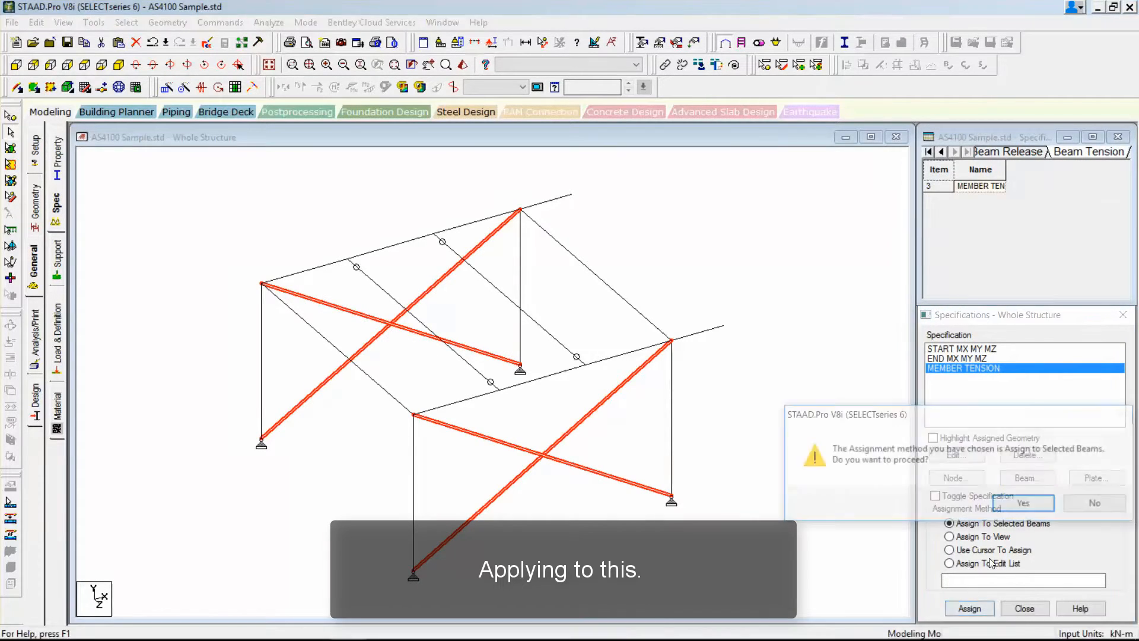
{"action": "left_click", "coordinate": [1022, 502]}
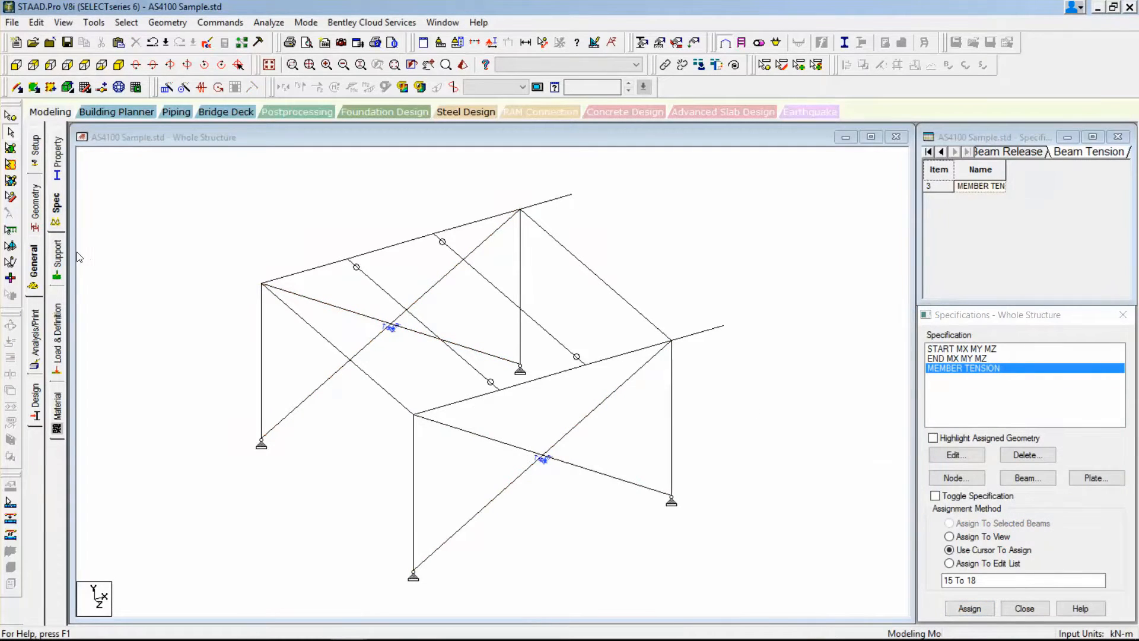
Create primary load case 1 with loading type Dead and the title DL.
{"action": "left_click", "coordinate": [57, 313]}
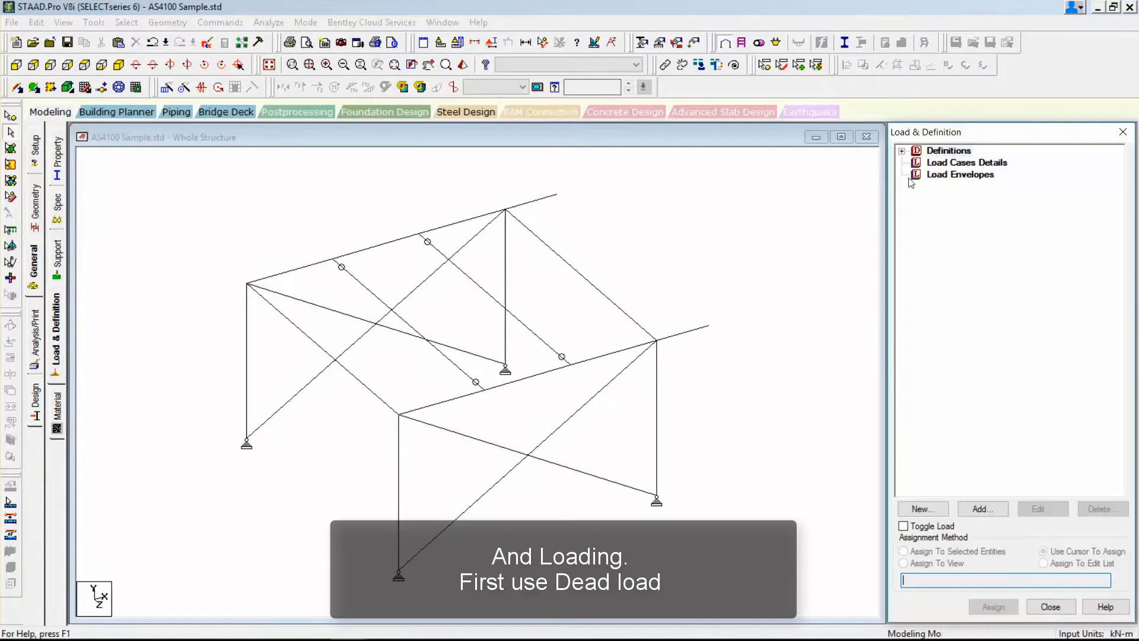
{"action": "left_click", "coordinate": [925, 163]}
{"action": "left_click", "coordinate": [974, 510]}
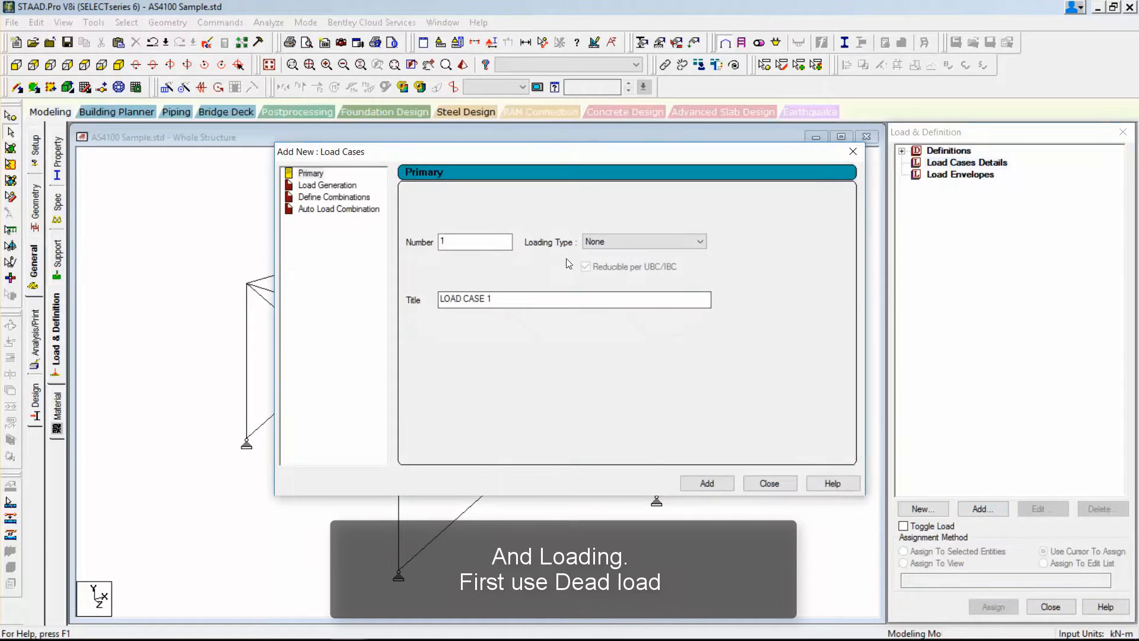
{"action": "left_click", "coordinate": [601, 240]}
{"action": "left_click", "coordinate": [599, 263]}
{"action": "left_click_drag", "start_coordinate": [502, 300], "coordinate": [439, 300]}
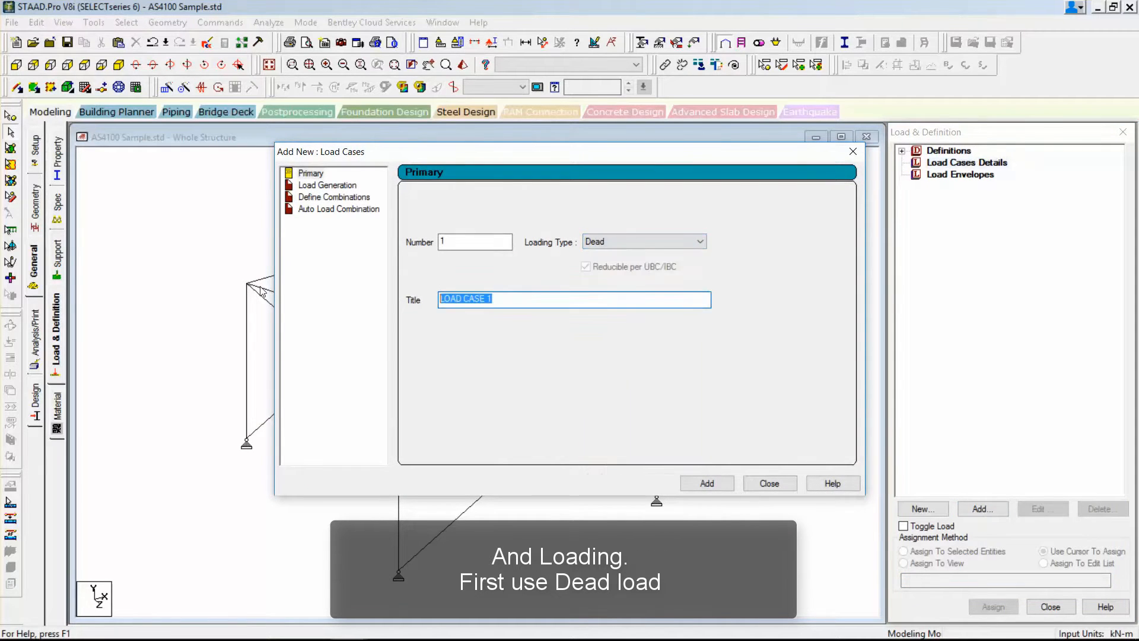
{"action": "type", "text": "DL"}
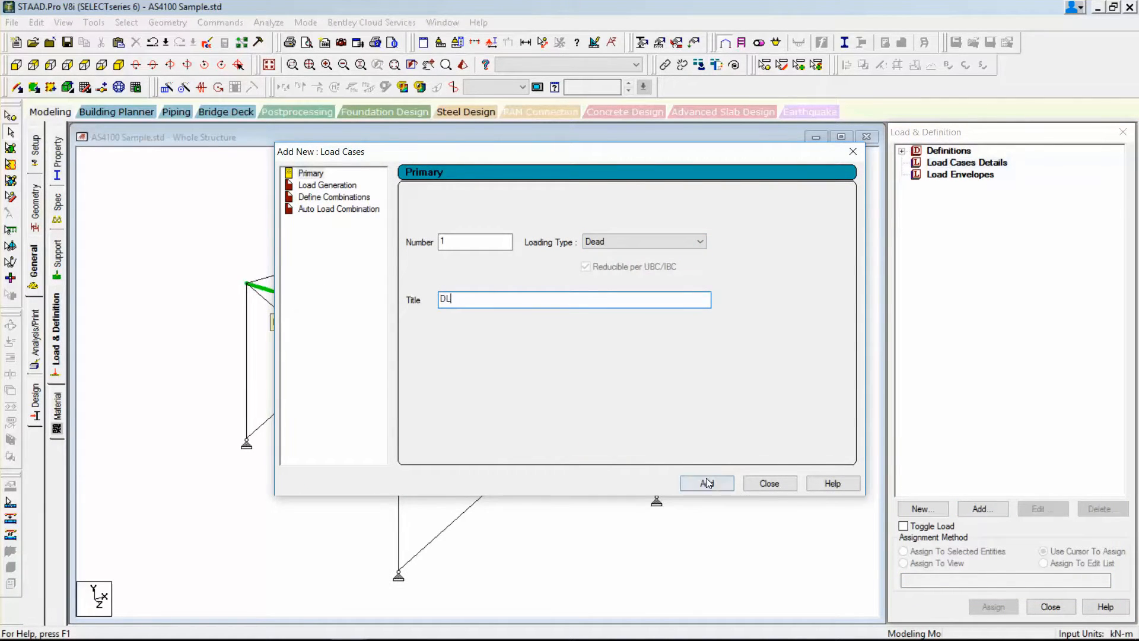
{"action": "left_click", "coordinate": [707, 483]}
{"action": "left_click", "coordinate": [769, 483]}
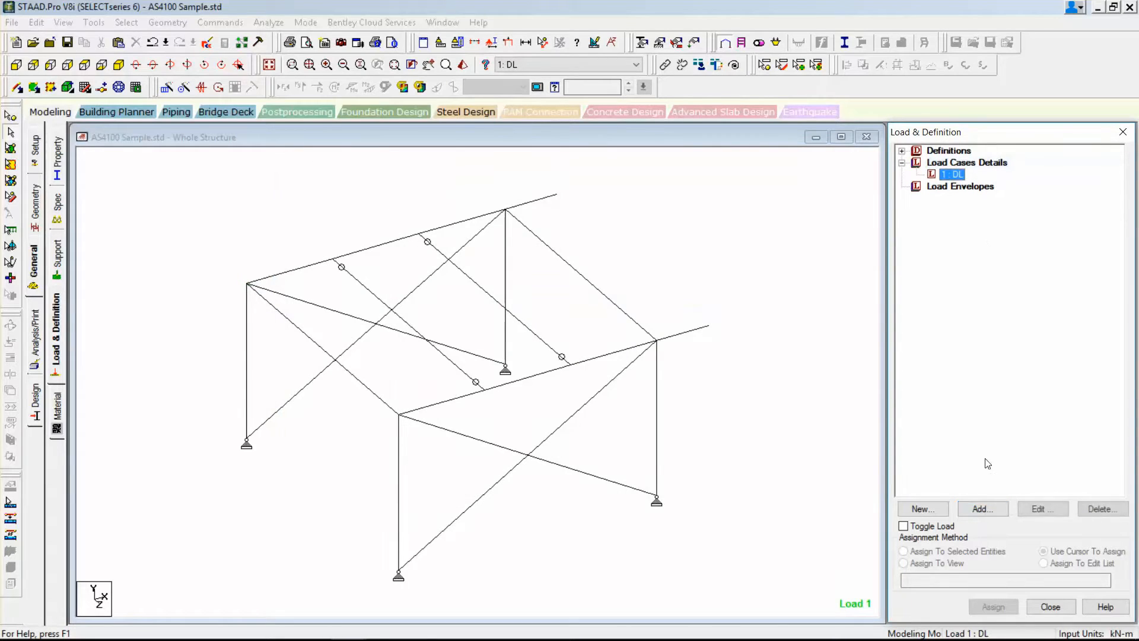
Add a selfweight load in Y with factor -1 to load case DL and assign it to the whole view.
{"action": "left_click", "coordinate": [983, 505]}
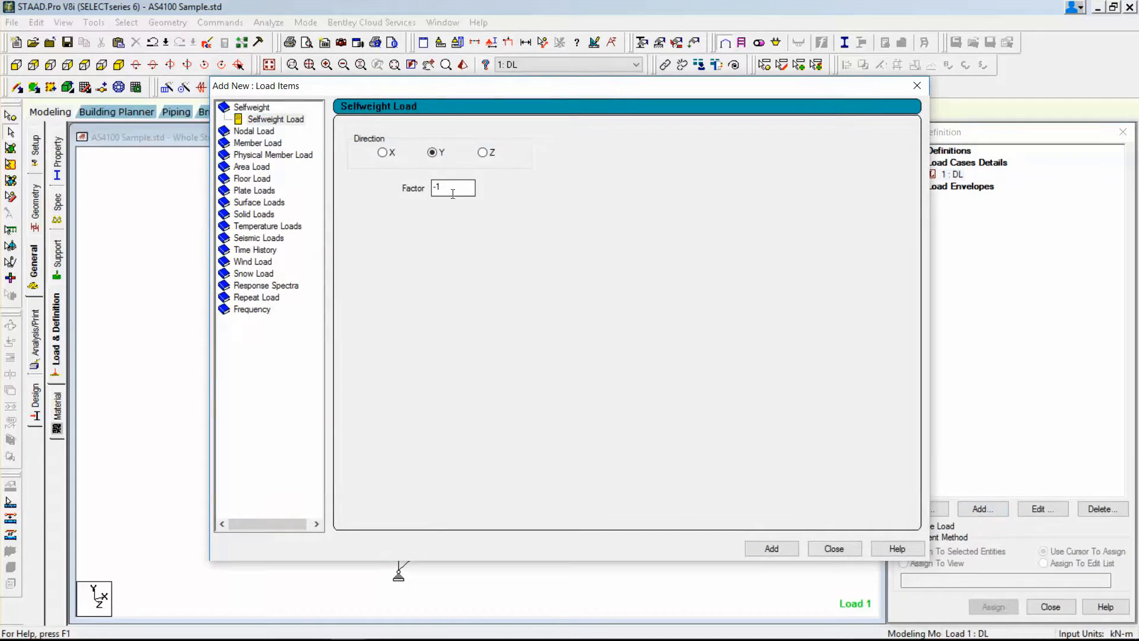
{"action": "left_click", "coordinate": [775, 549]}
{"action": "left_click", "coordinate": [811, 549]}
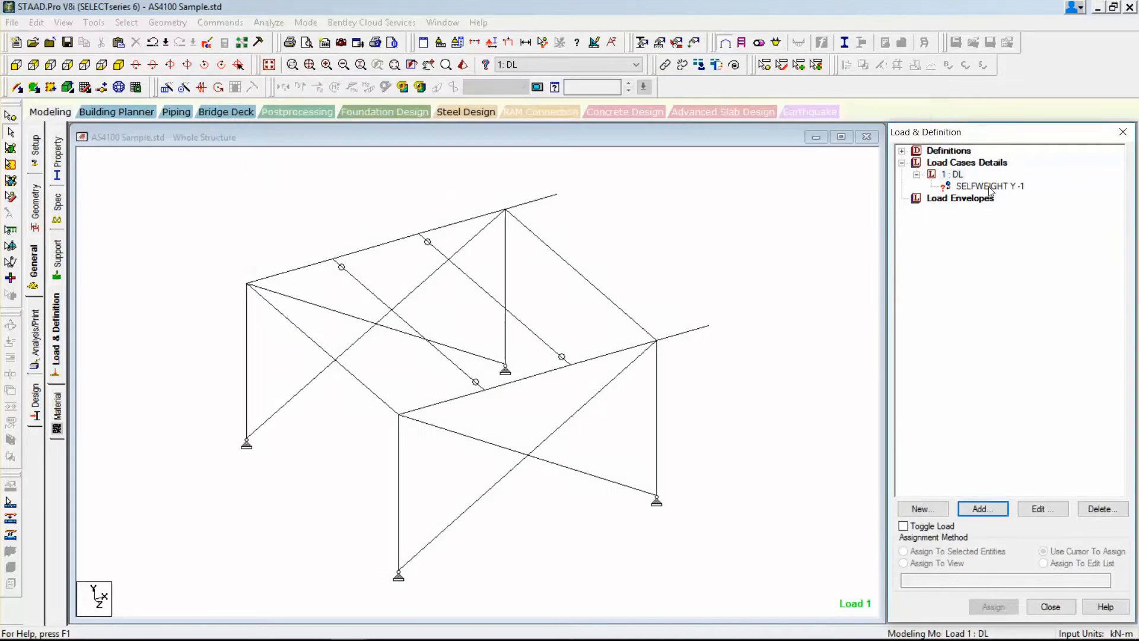
{"action": "left_click", "coordinate": [945, 564]}
{"action": "left_click", "coordinate": [993, 606]}
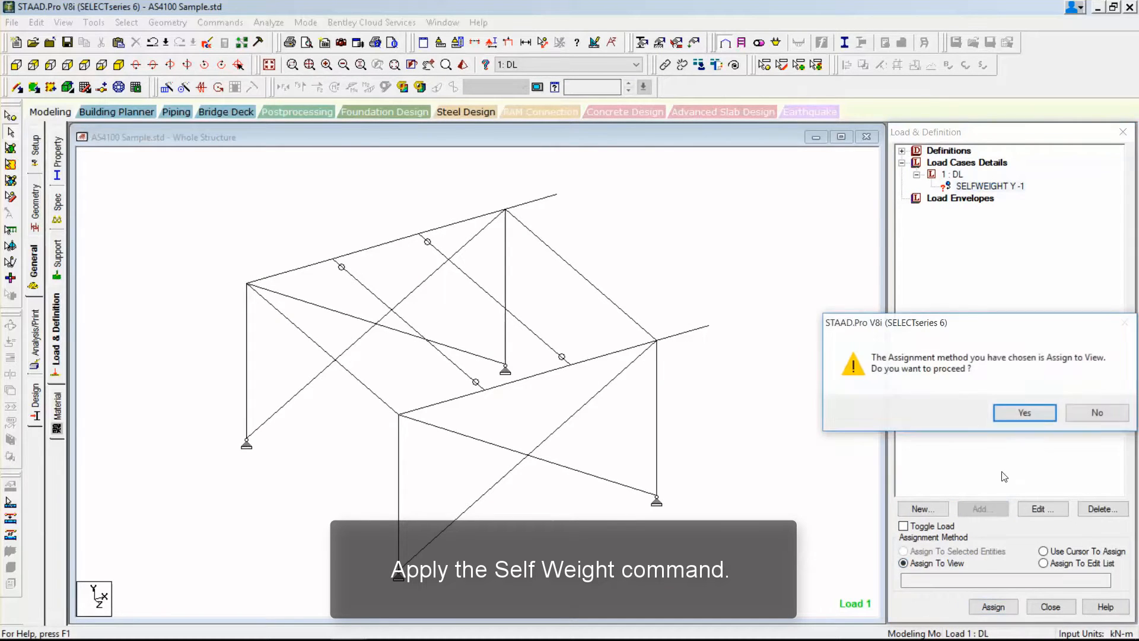
{"action": "left_click", "coordinate": [1021, 412]}
Add a uniform force member load of -0.5 kN/m in the GY direction to load case DL.
{"action": "left_click", "coordinate": [952, 173]}
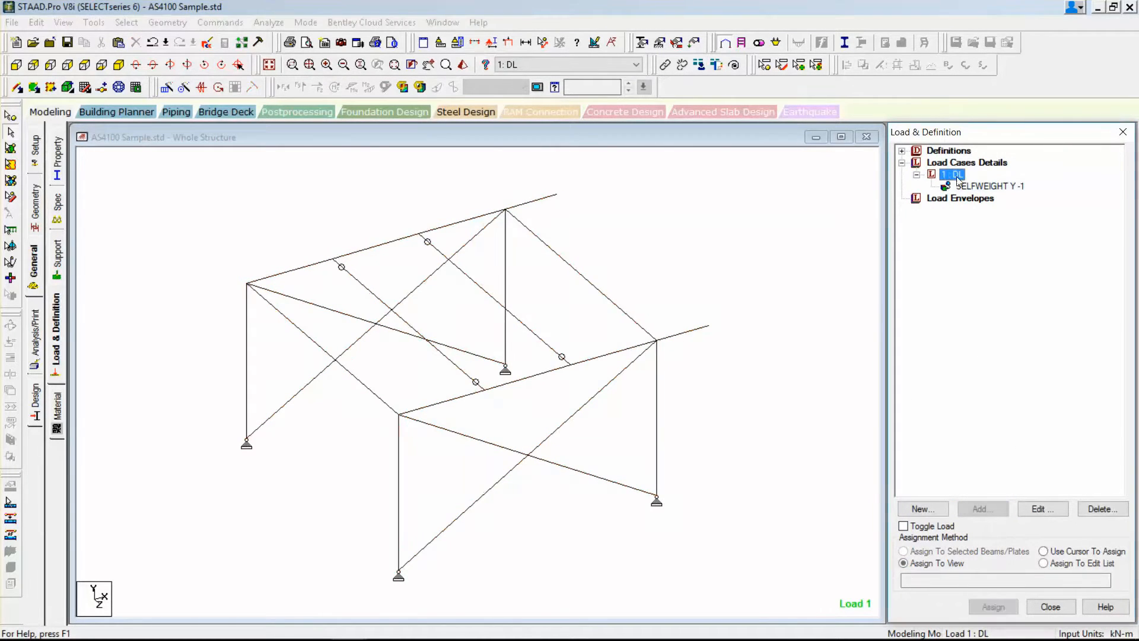
{"action": "key", "text": "Return"}
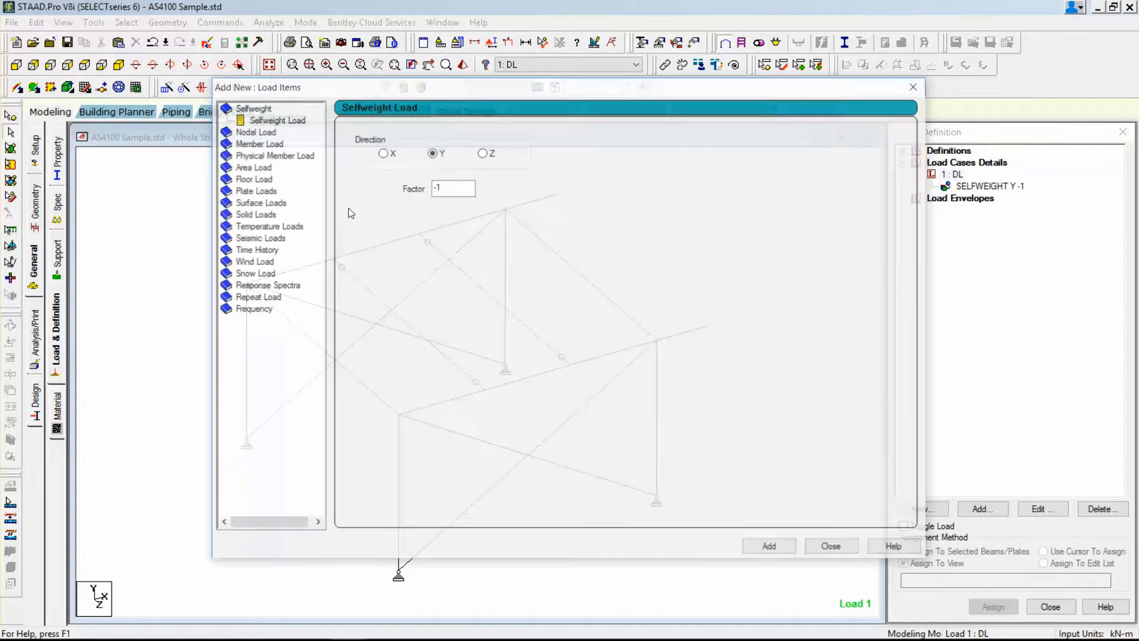
{"action": "left_click", "coordinate": [250, 145]}
{"action": "left_click_drag", "start_coordinate": [483, 171], "coordinate": [413, 169]}
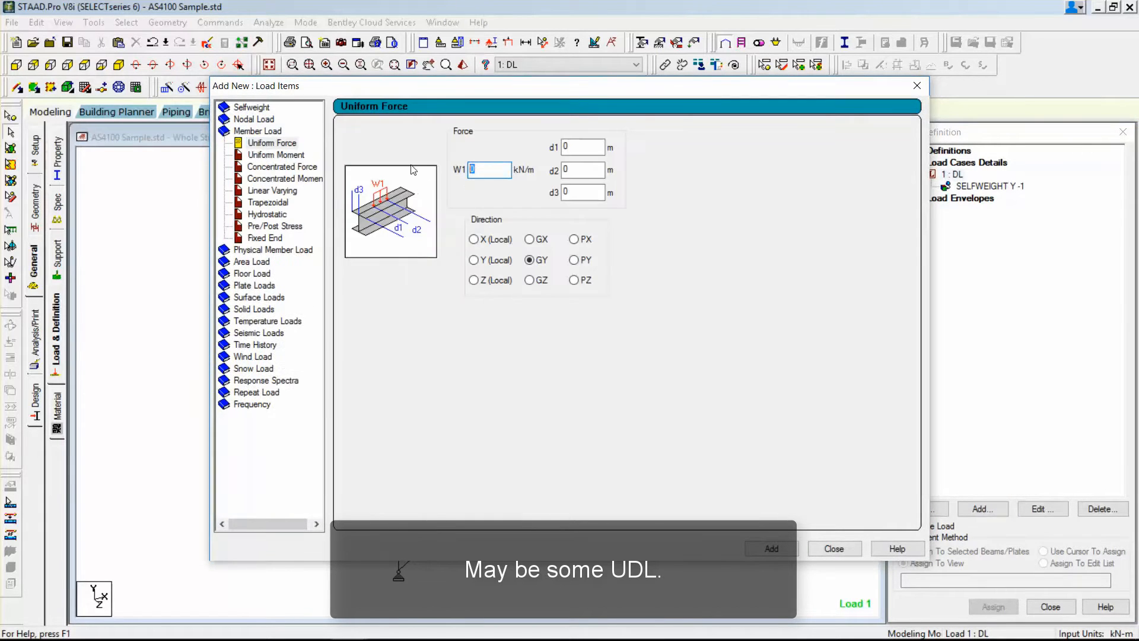
{"action": "type", "text": "-0.5"}
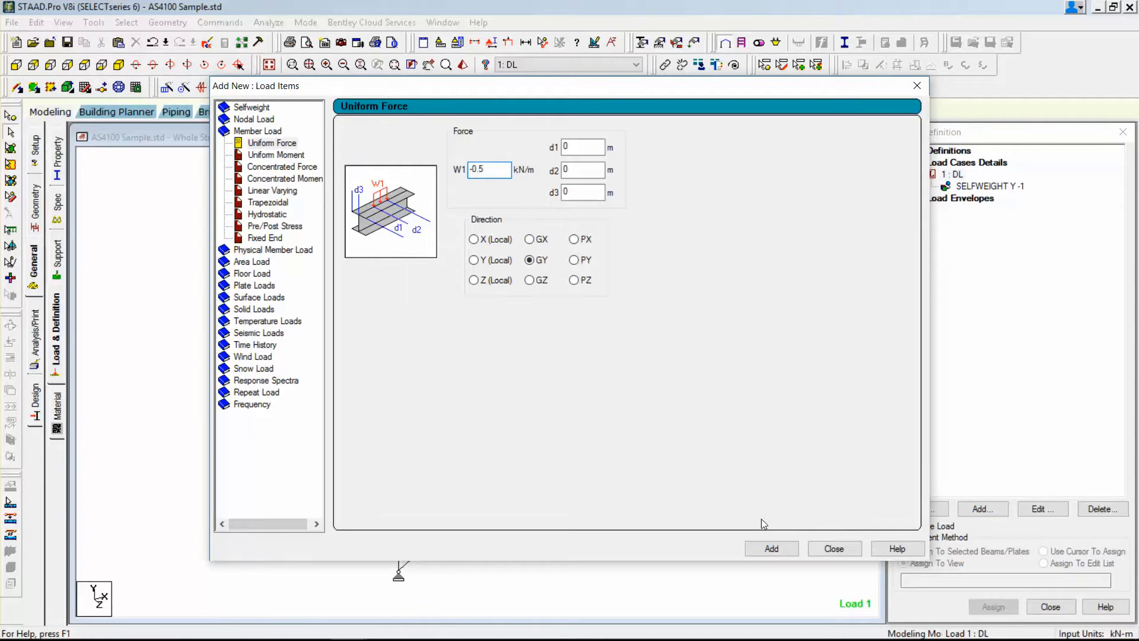
{"action": "left_click", "coordinate": [771, 548]}
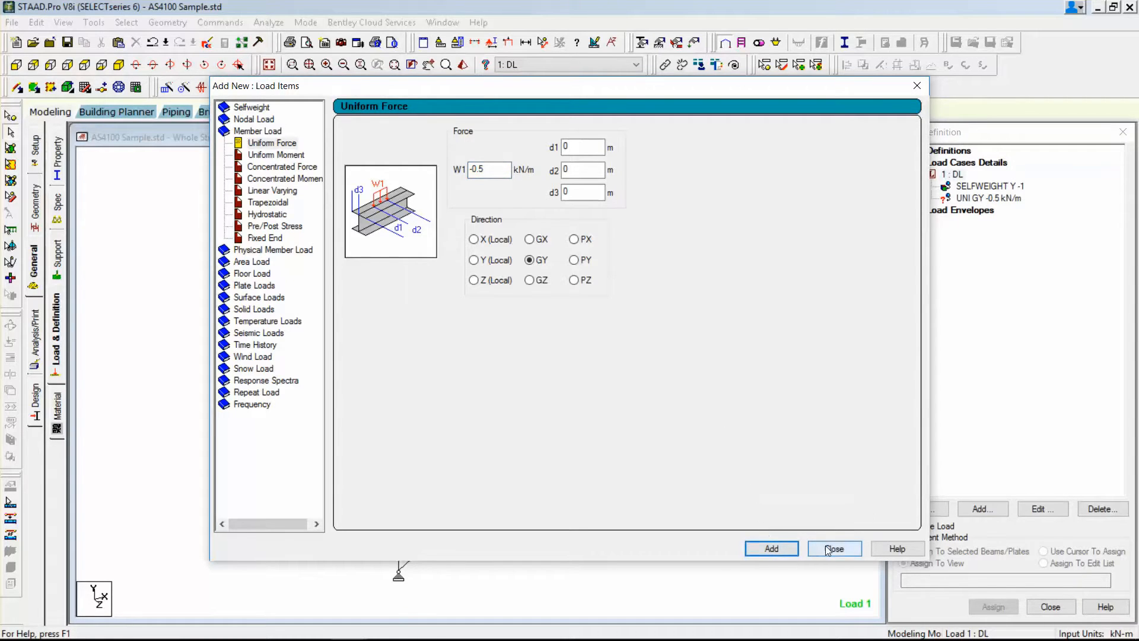
{"action": "left_click", "coordinate": [834, 548]}
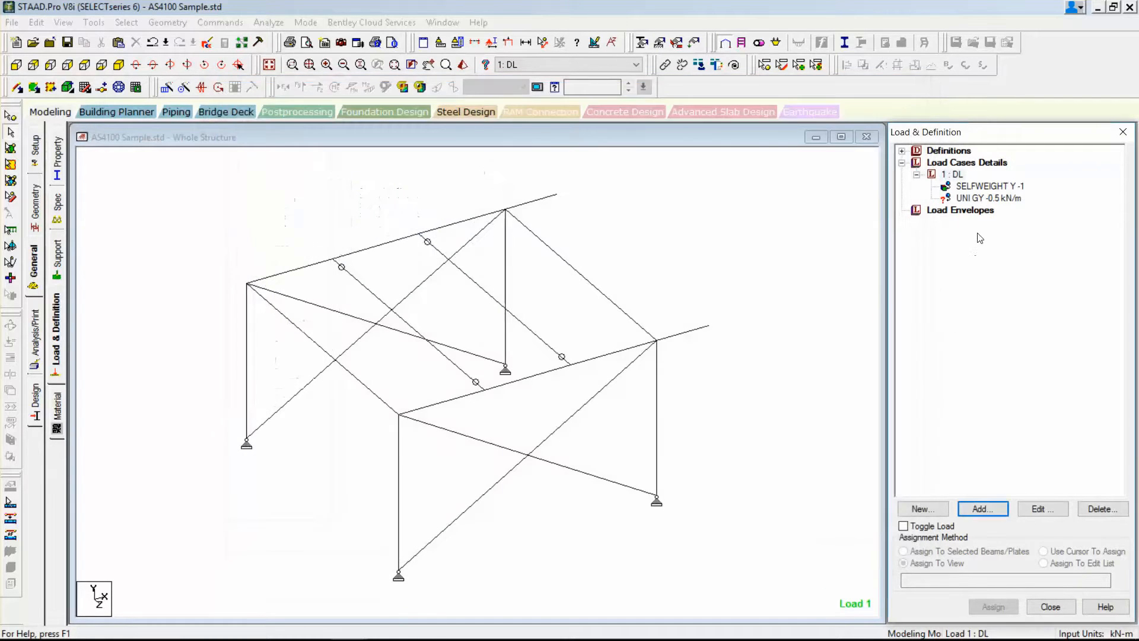
Assign the -0.5 kN/m uniform load to the four parallel beams spanning between the two braced frames.
{"action": "left_click", "coordinate": [335, 363]}
{"action": "left_click", "coordinate": [455, 366], "text": "ctrl"}
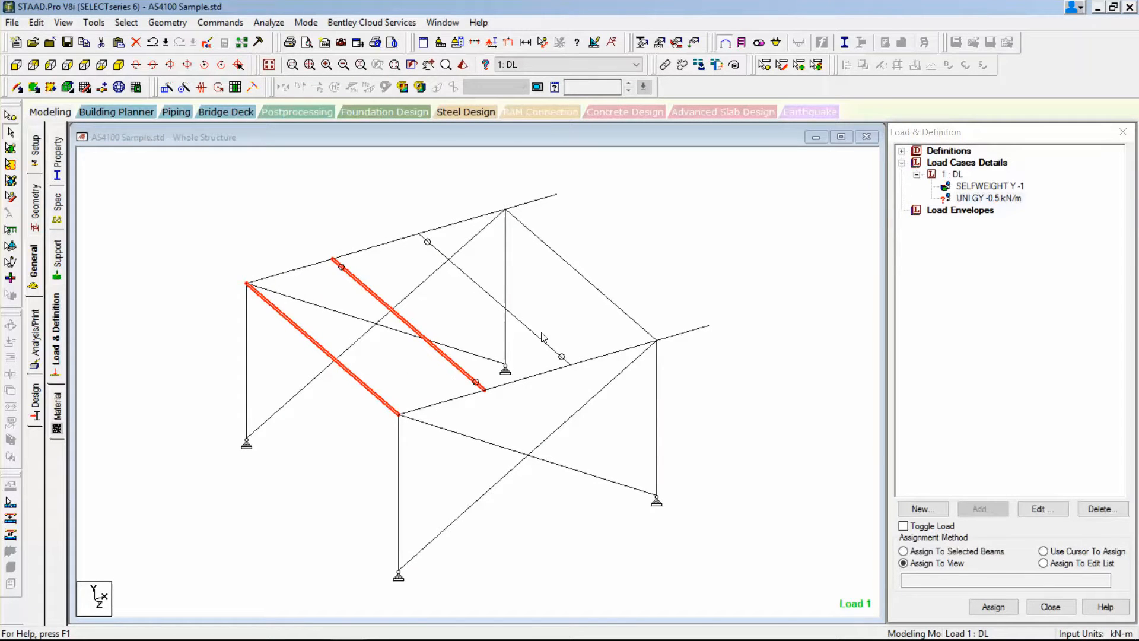
{"action": "left_click", "coordinate": [541, 339], "text": "ctrl"}
{"action": "left_click", "coordinate": [623, 307], "text": "ctrl"}
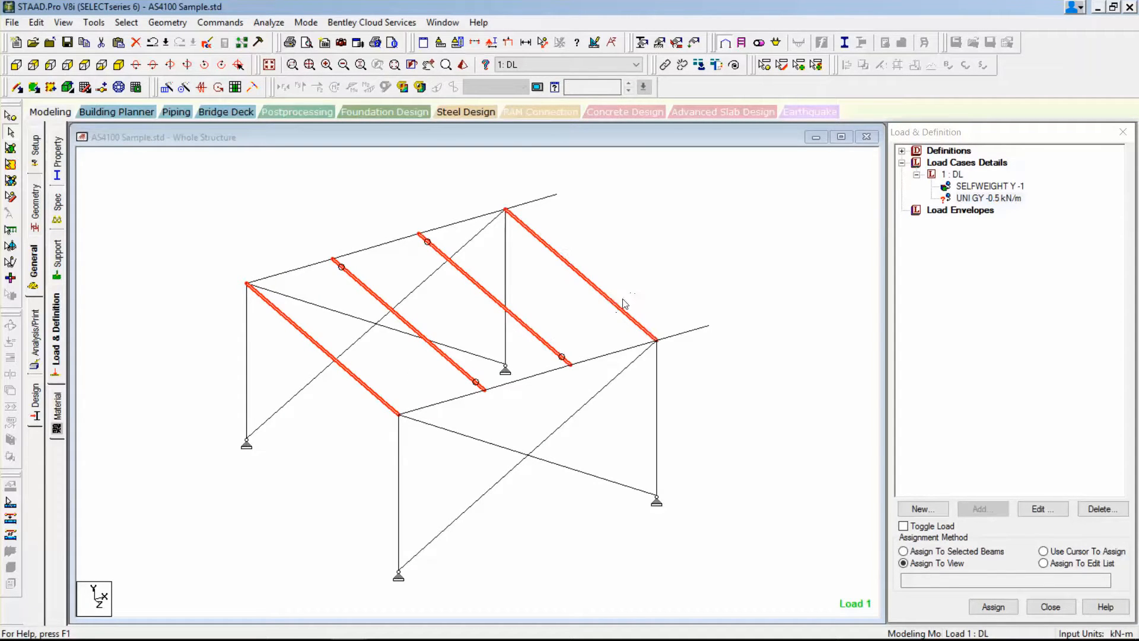
{"action": "left_click", "coordinate": [985, 553]}
{"action": "left_click", "coordinate": [993, 606]}
{"action": "left_click", "coordinate": [1024, 410]}
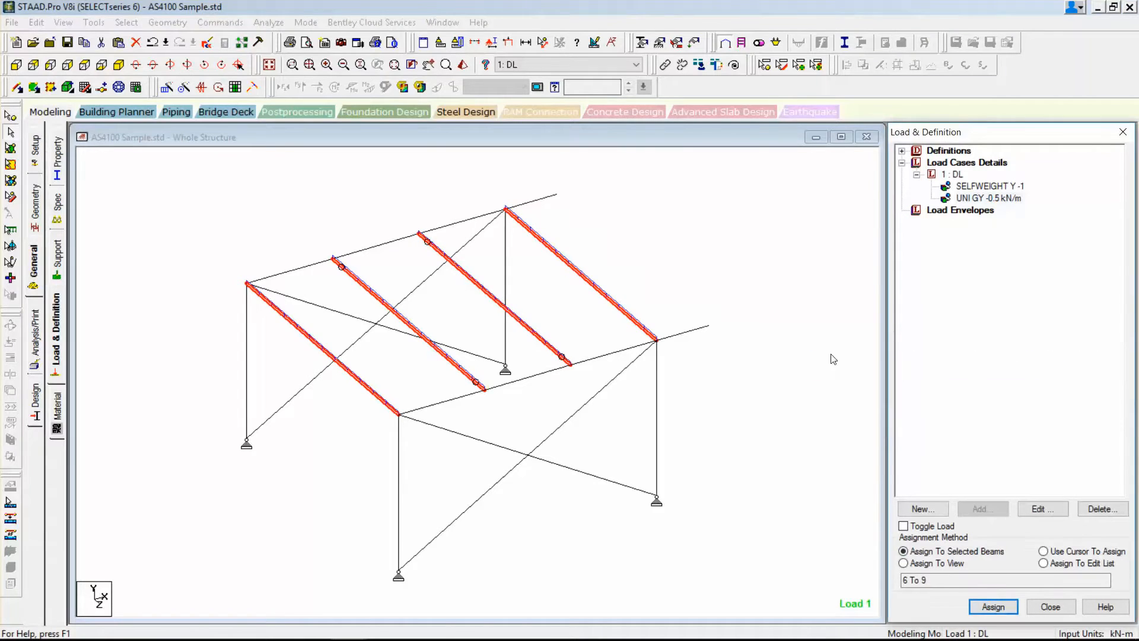
Create primary load case 2 with loading type Live and the title LL.
{"action": "left_click", "coordinate": [966, 162]}
{"action": "left_click", "coordinate": [982, 508]}
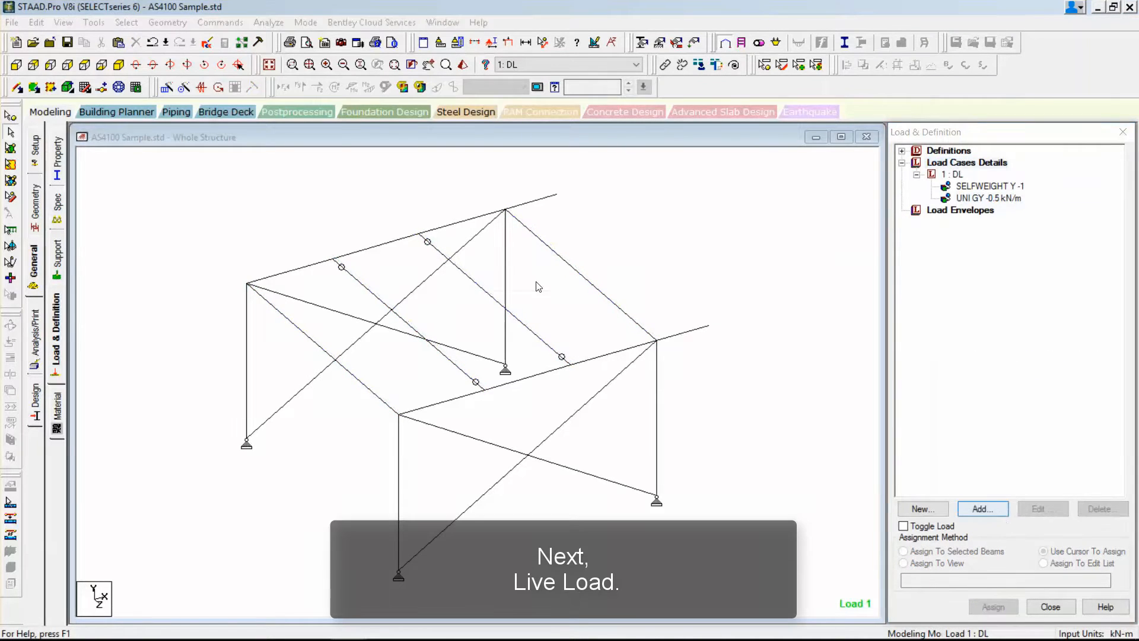
{"action": "left_click", "coordinate": [607, 242]}
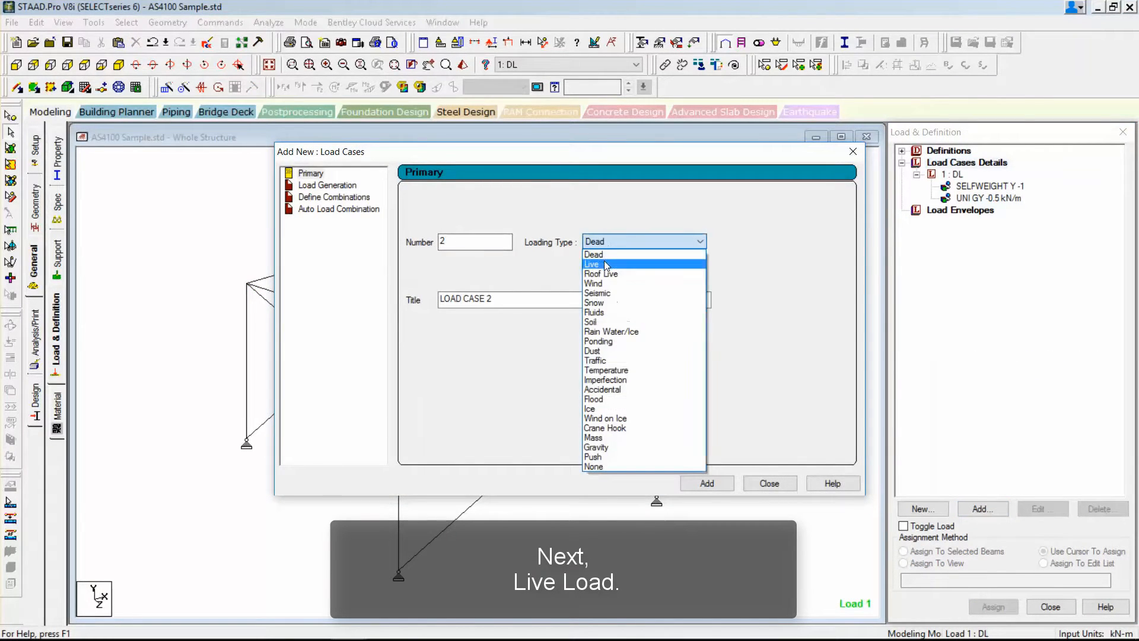
{"action": "left_click", "coordinate": [606, 264]}
{"action": "key", "text": "Tab"}
{"action": "type", "text": "L"}
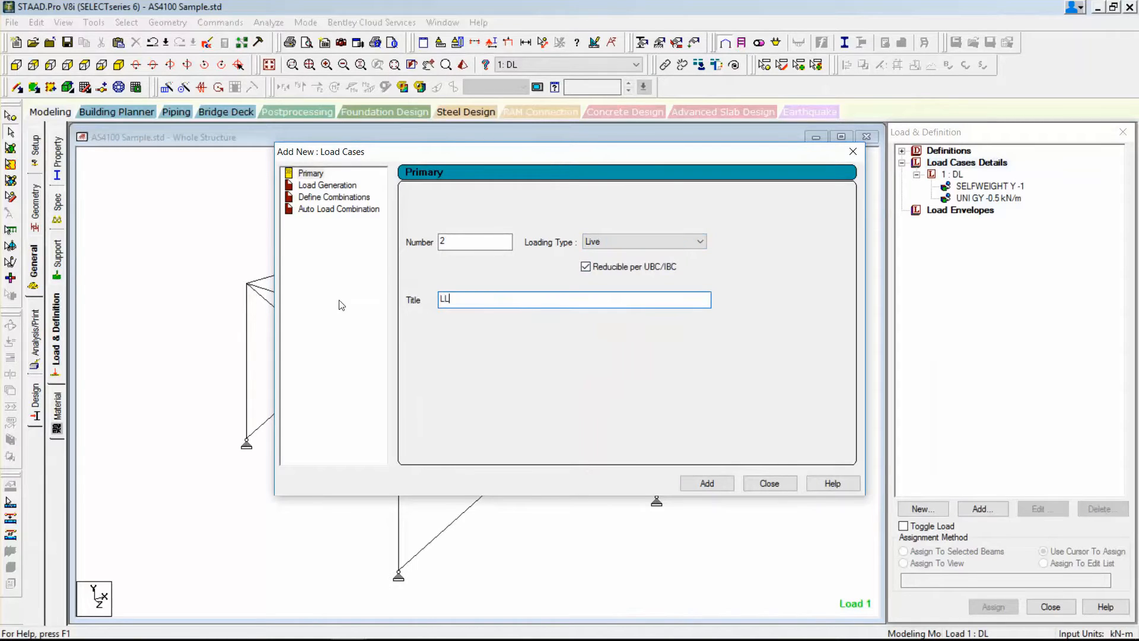
{"action": "left_click", "coordinate": [707, 483]}
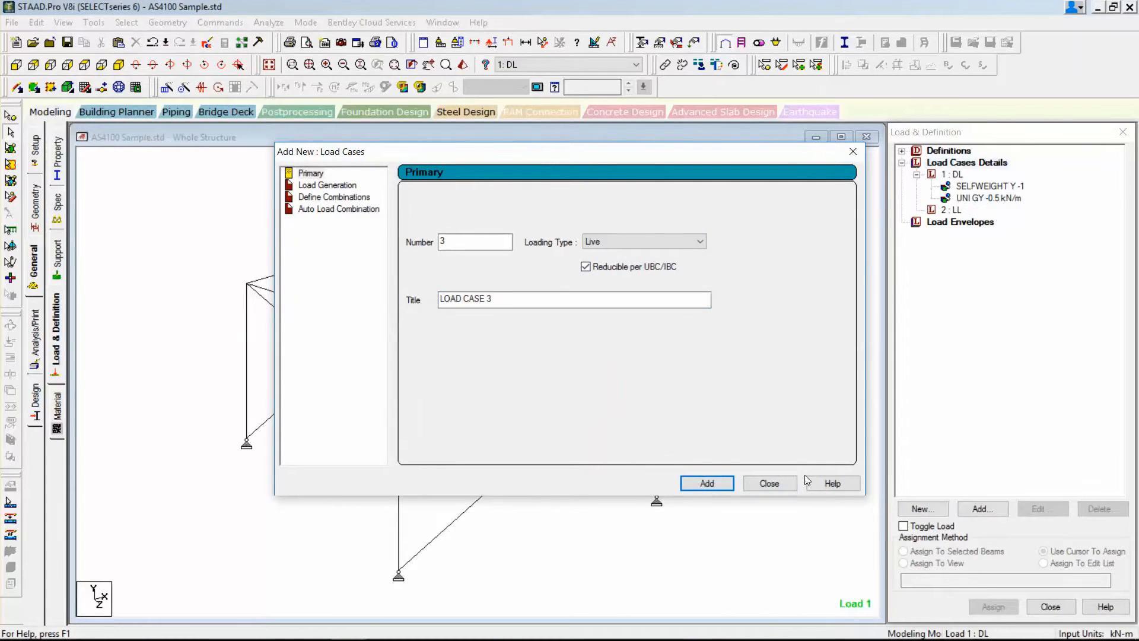
Add a one-way floor load of -2 kN/m2 in global Y to load case LL, with Y range 0 to 4.5 m, and display it.
{"action": "left_click", "coordinate": [951, 210]}
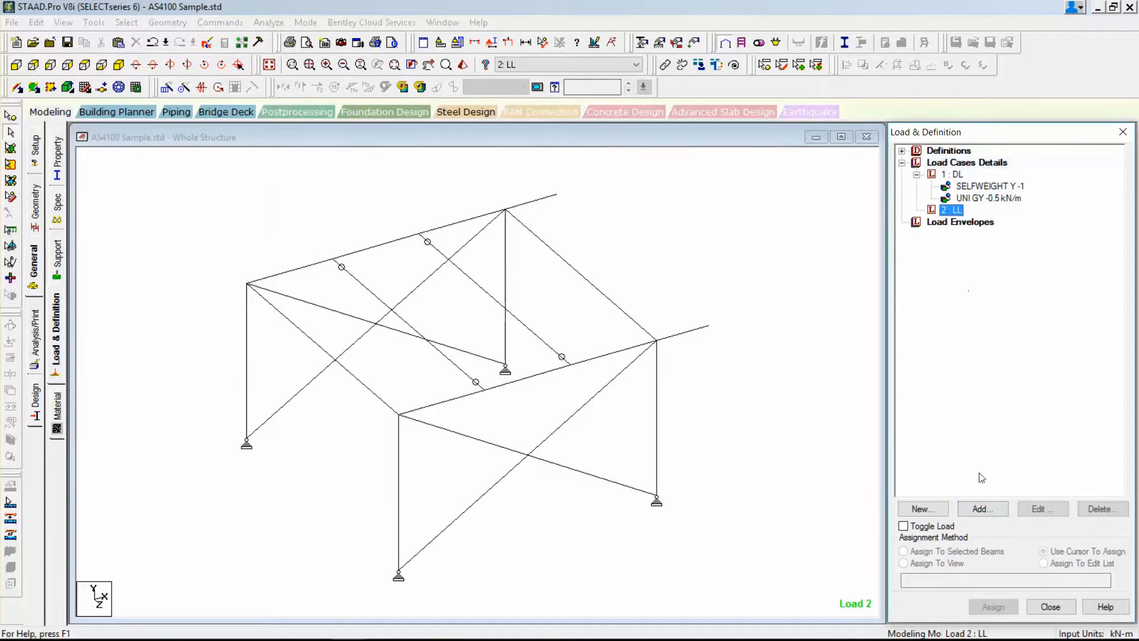
{"action": "left_click", "coordinate": [982, 508]}
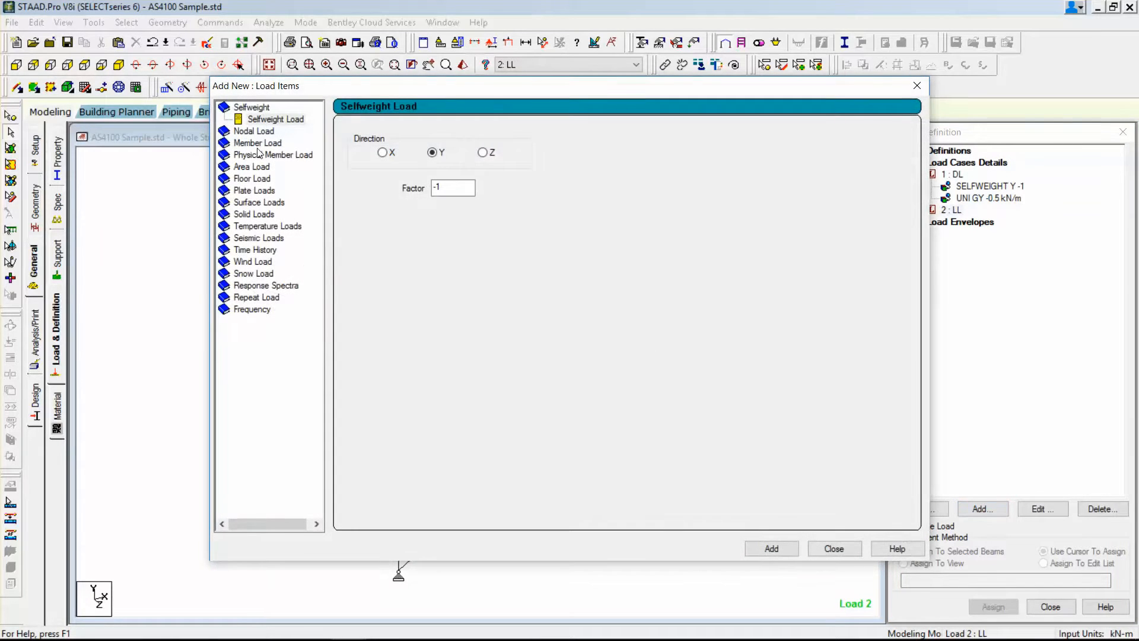
{"action": "left_click", "coordinate": [257, 144]}
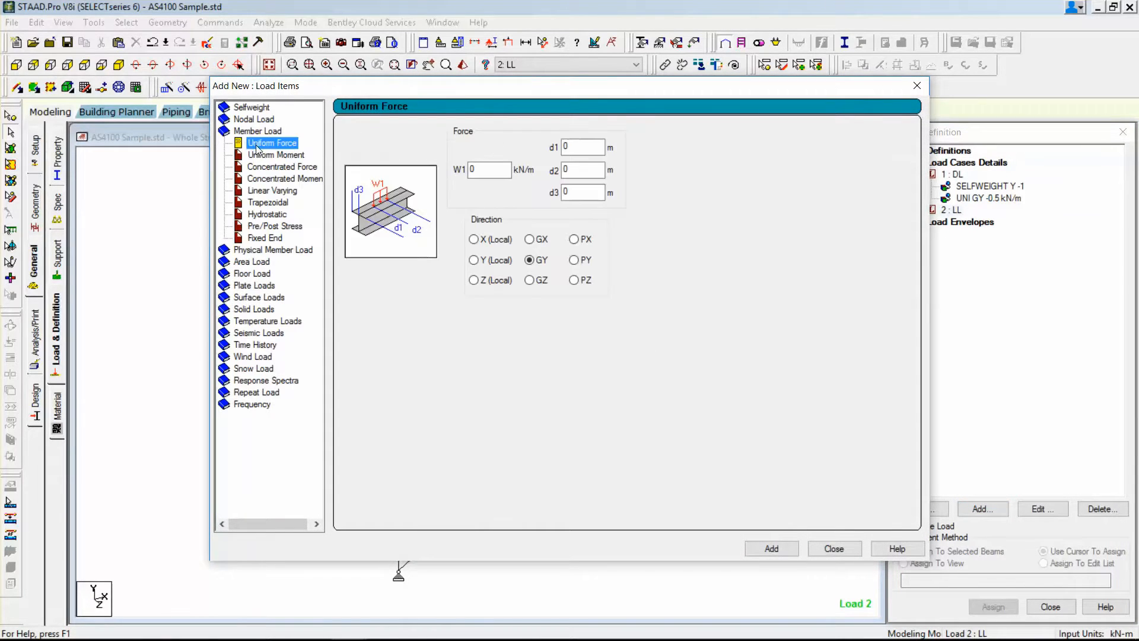
{"action": "left_click", "coordinate": [255, 273]}
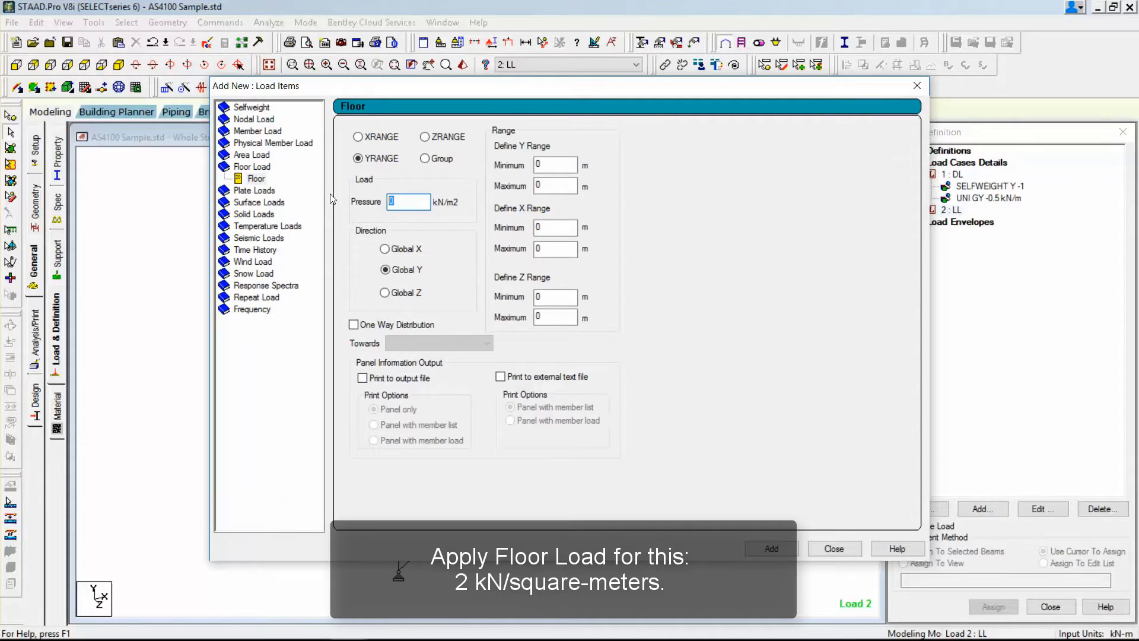
{"action": "left_click", "coordinate": [541, 184]}
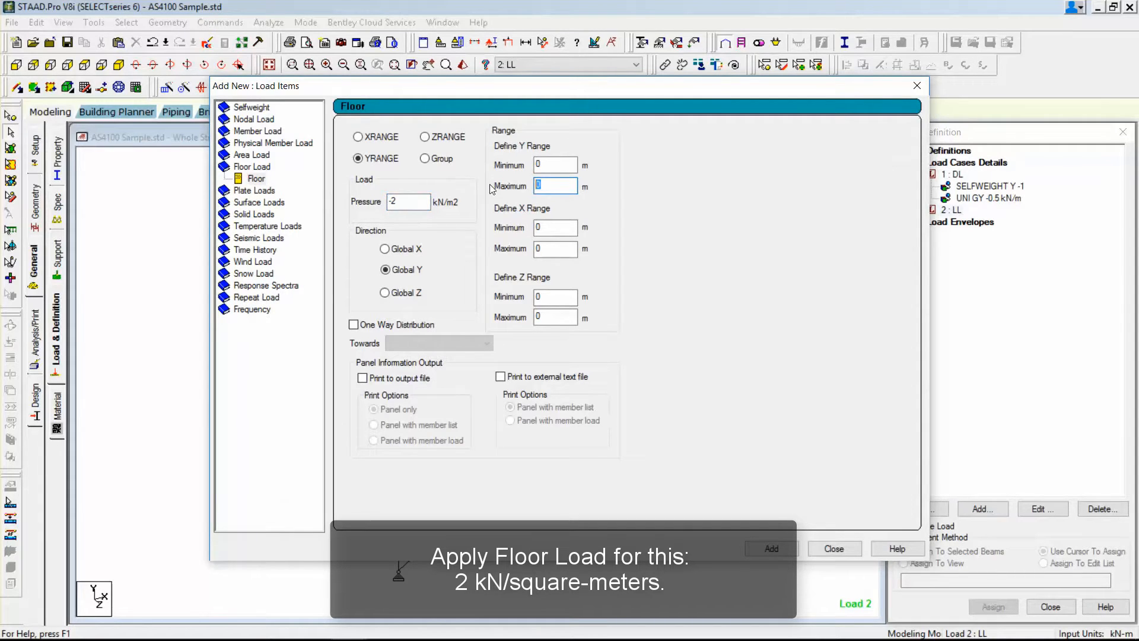
{"action": "type", "text": "4.5"}
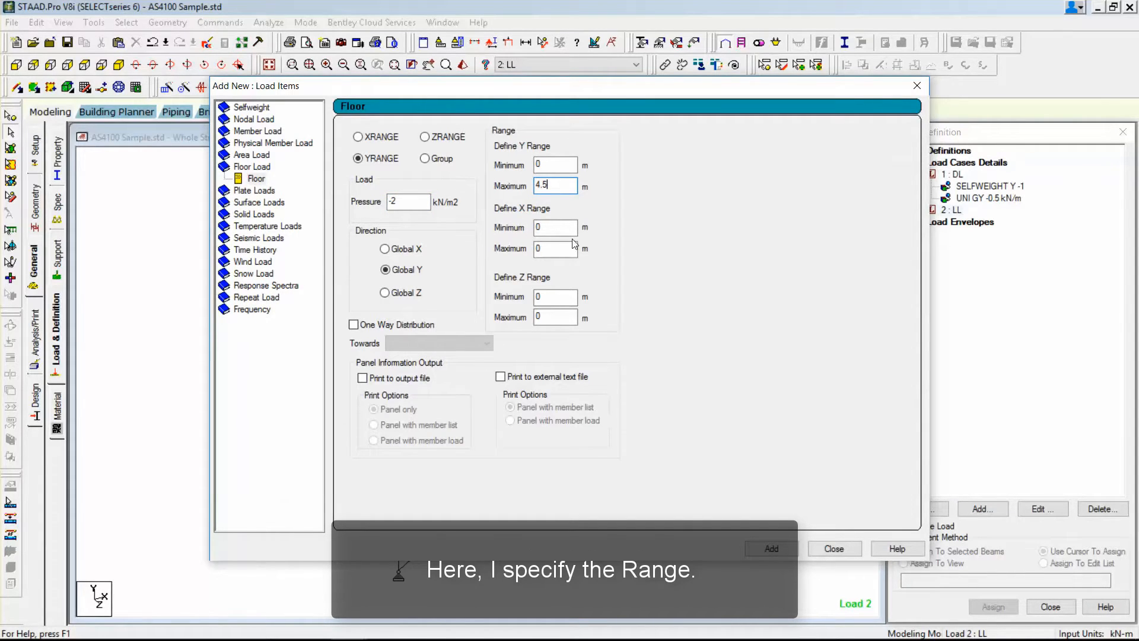
{"action": "left_click", "coordinate": [355, 325]}
{"action": "left_click", "coordinate": [771, 548]}
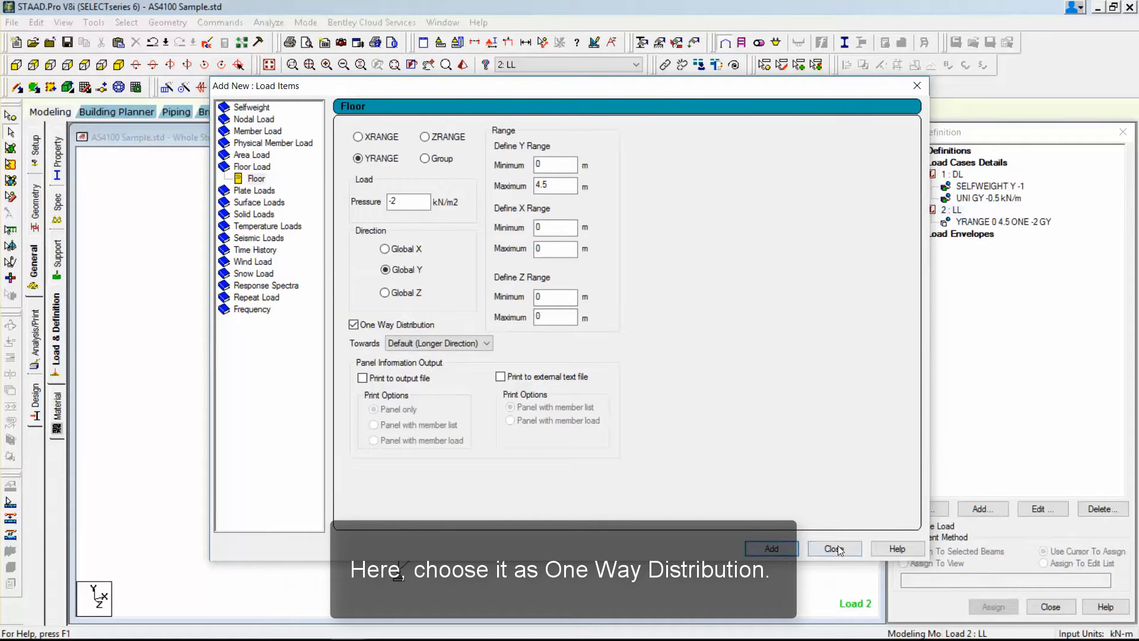
{"action": "left_click", "coordinate": [834, 549]}
{"action": "left_click", "coordinate": [975, 222]}
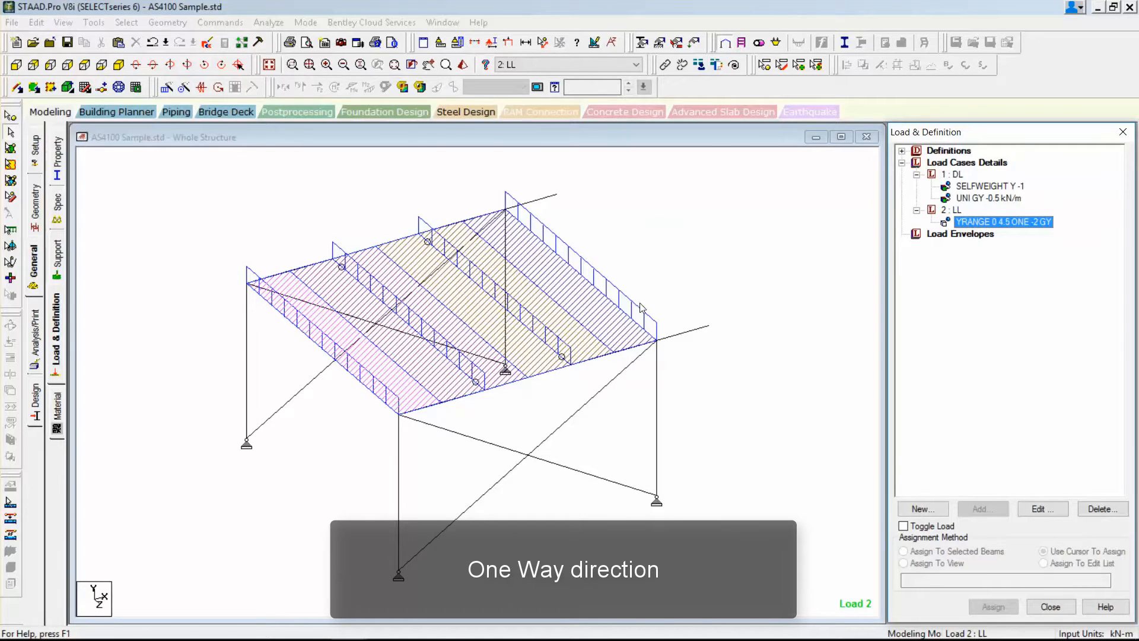
Create wind definition type 1 with a custom intensity of 1.5 kN/m² at a height of 4.5 m.
{"action": "left_click", "coordinate": [902, 151]}
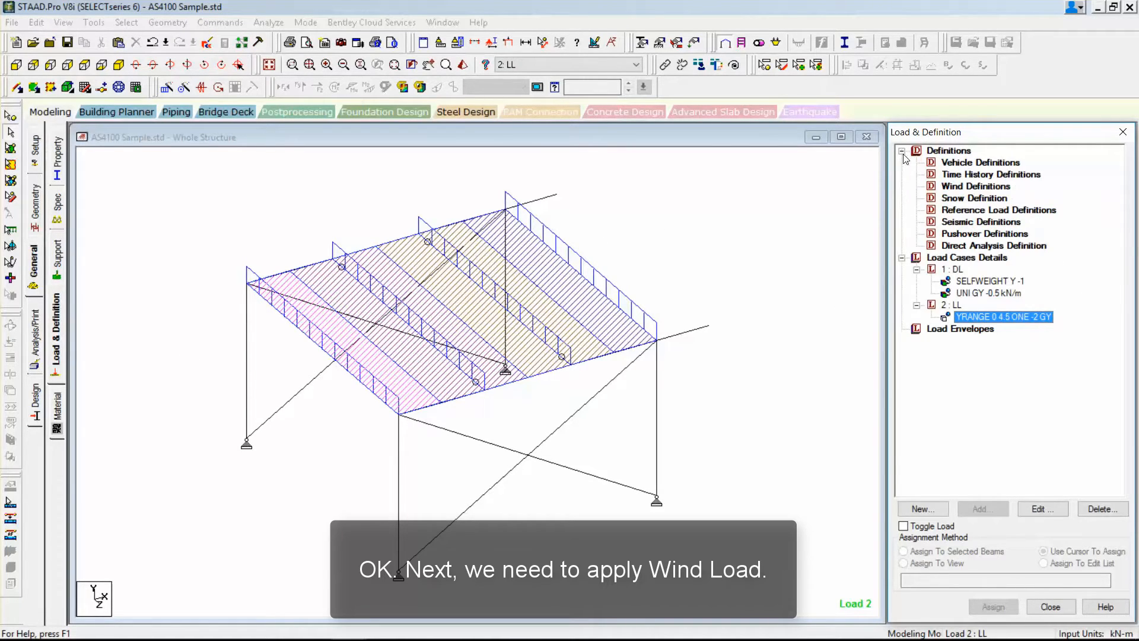
{"action": "left_click", "coordinate": [972, 186]}
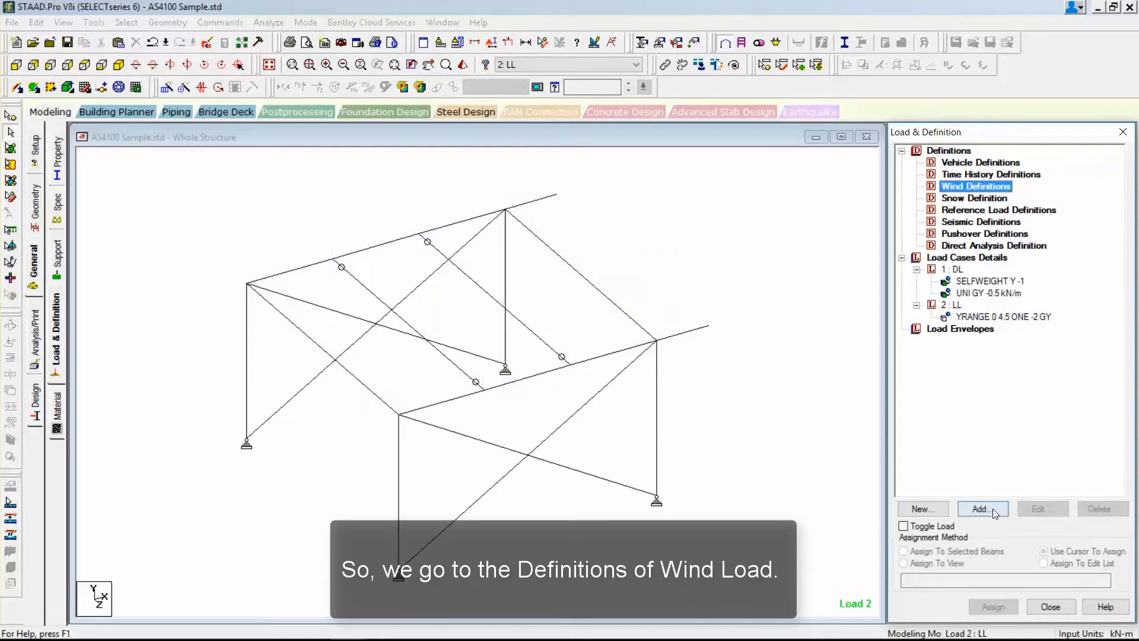
{"action": "left_click", "coordinate": [984, 508]}
{"action": "left_click", "coordinate": [556, 425]}
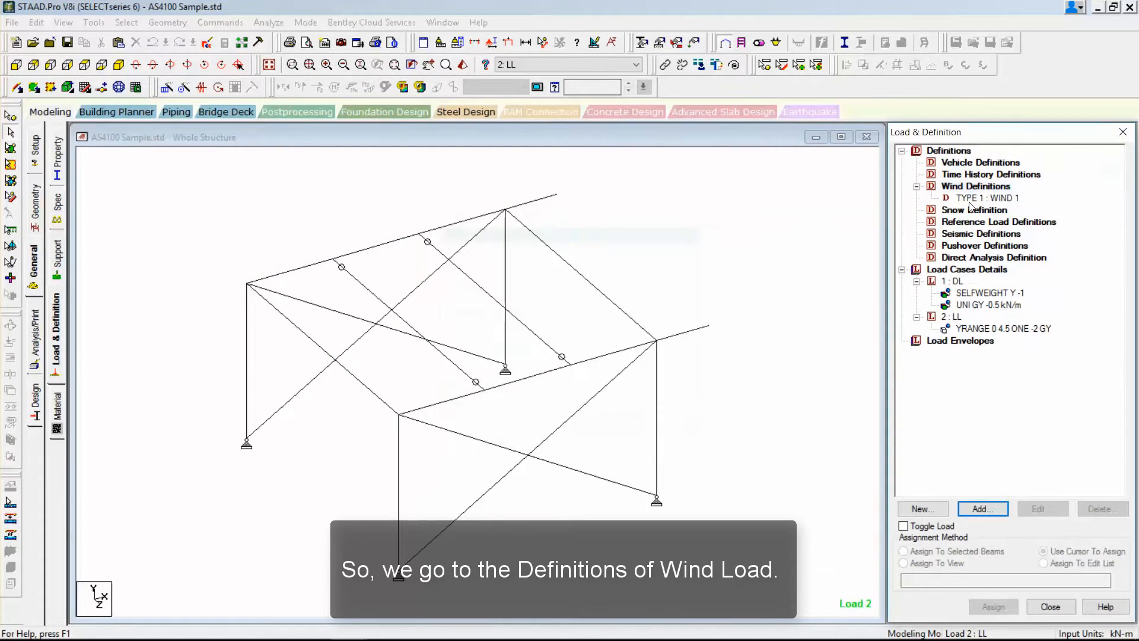
{"action": "left_click", "coordinate": [987, 198]}
{"action": "left_click", "coordinate": [982, 509]}
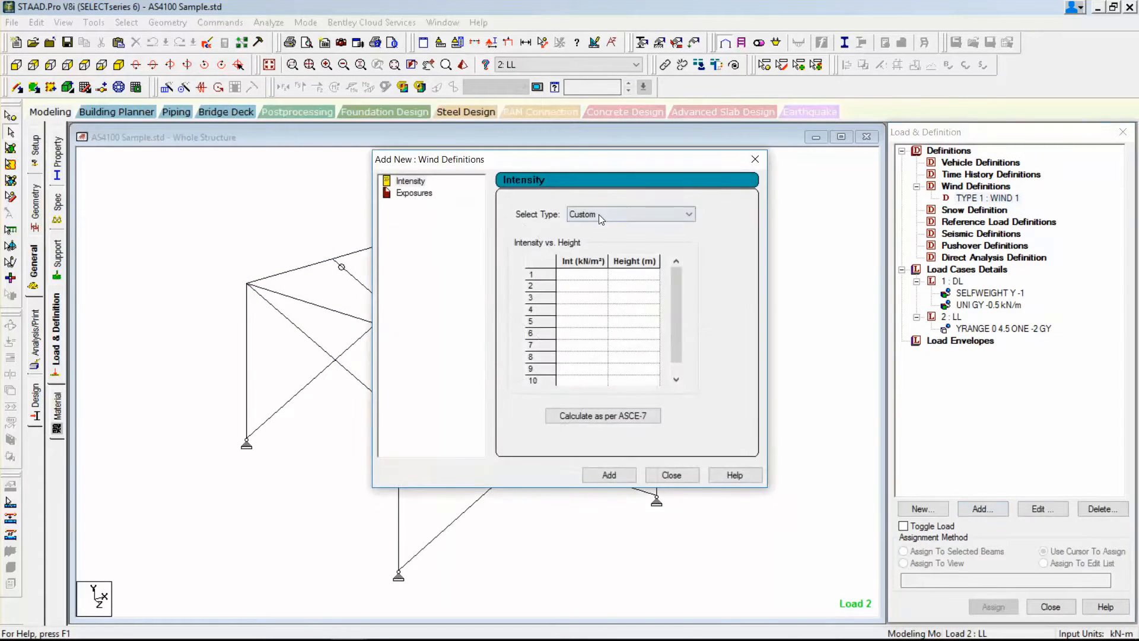
{"action": "left_click", "coordinate": [575, 273]}
{"action": "type", "text": "1.5"}
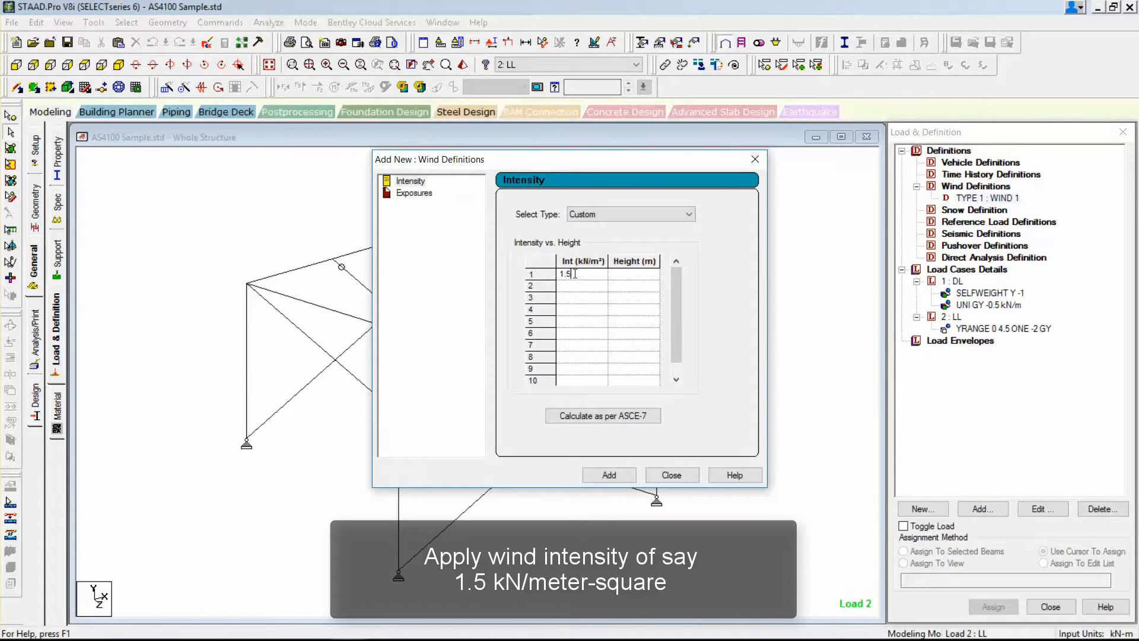
{"action": "left_click", "coordinate": [639, 276]}
{"action": "type", "text": "4.5"}
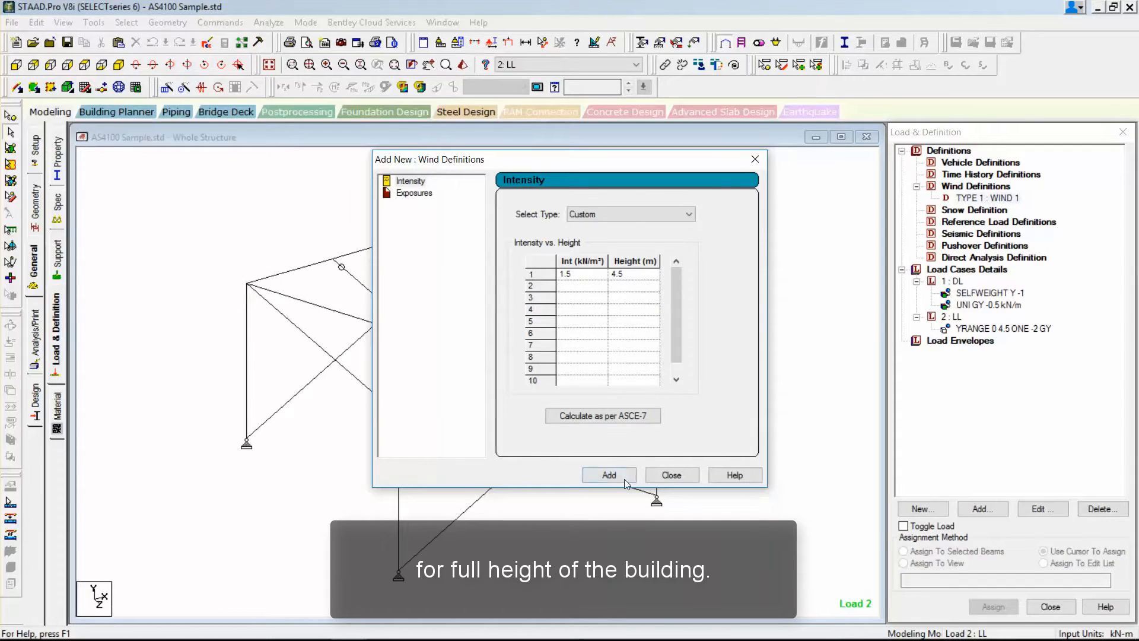
{"action": "left_click", "coordinate": [624, 478]}
Add an exposure factor of 1 to the wind definition and assign it to the whole view.
{"action": "double_click", "coordinate": [528, 260]}
{"action": "type", "text": "1"}
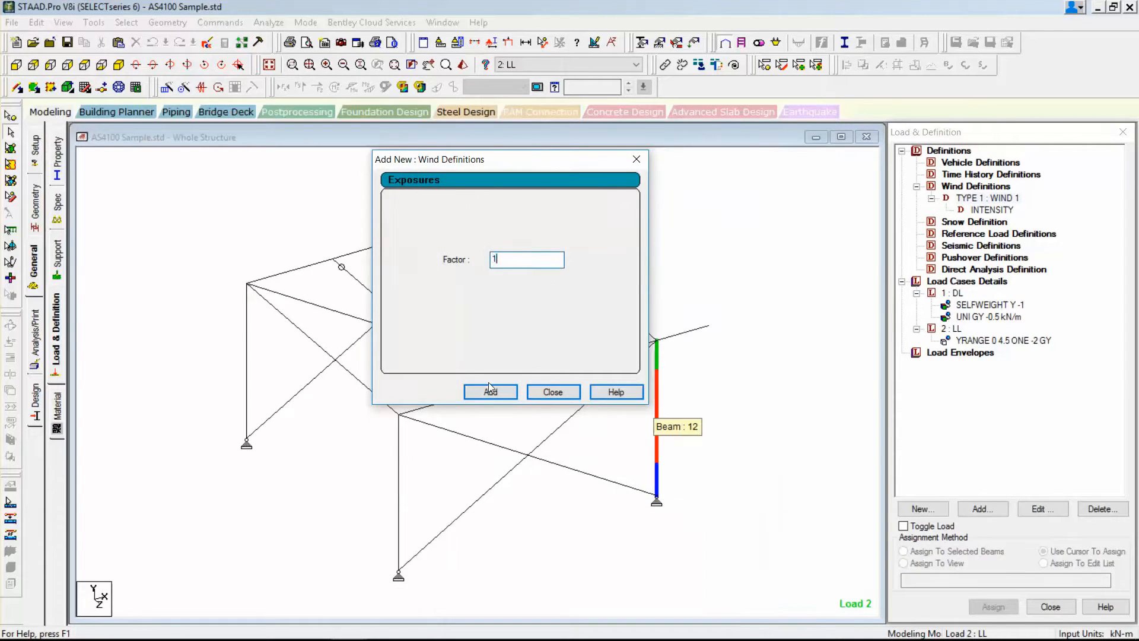
{"action": "left_click", "coordinate": [490, 391]}
{"action": "left_click", "coordinate": [553, 391]}
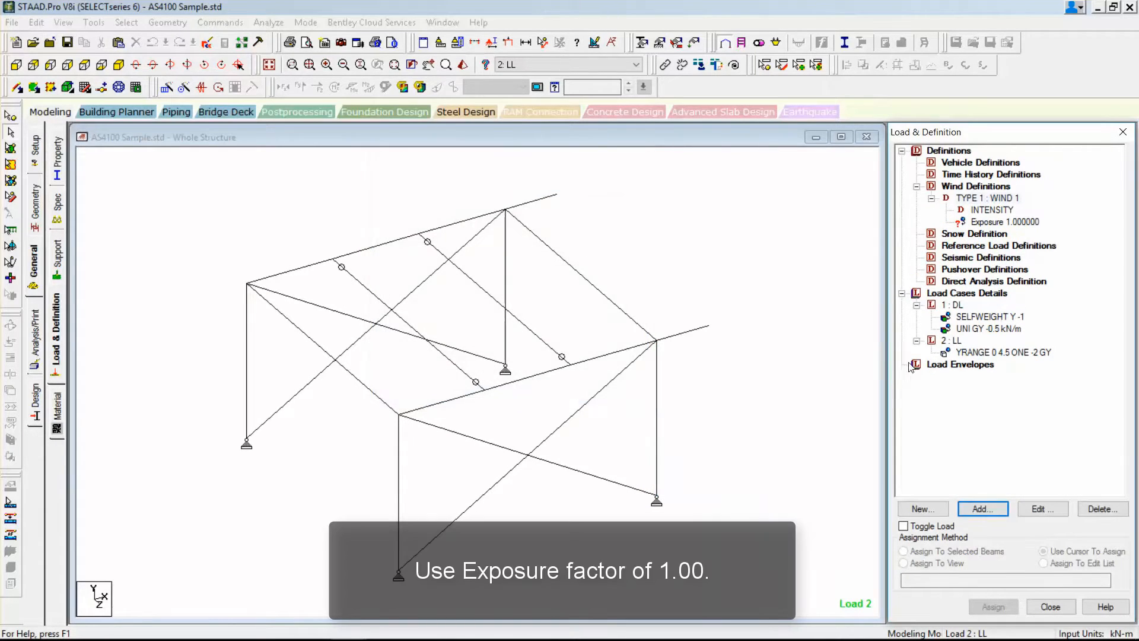
{"action": "left_click", "coordinate": [976, 224]}
{"action": "left_click", "coordinate": [937, 563]}
{"action": "left_click", "coordinate": [993, 606]}
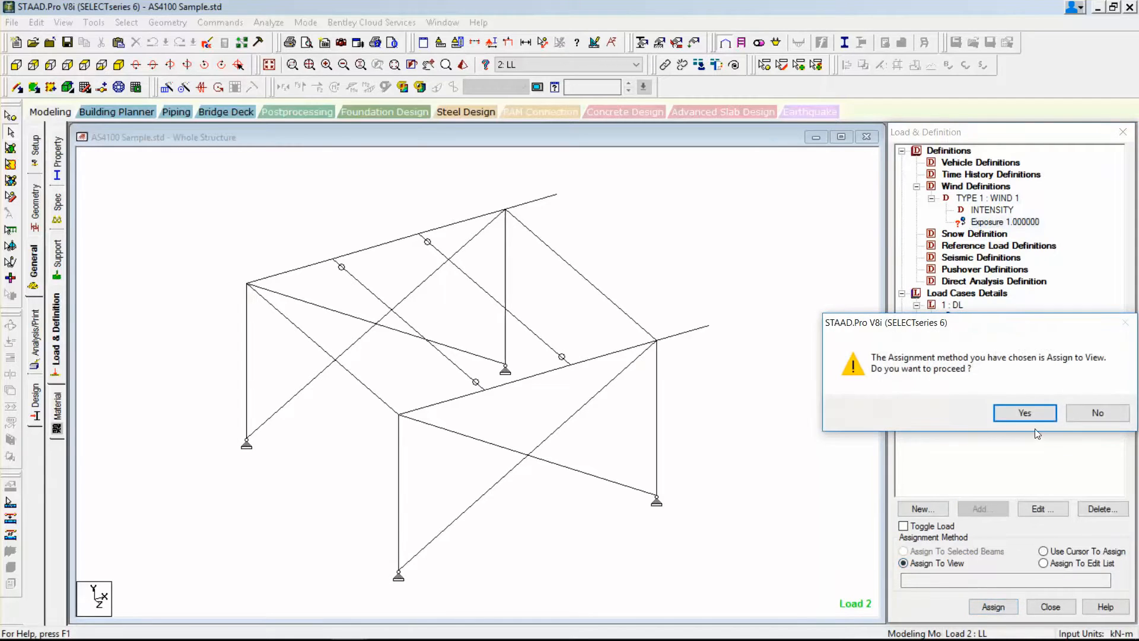
{"action": "left_click", "coordinate": [1024, 412]}
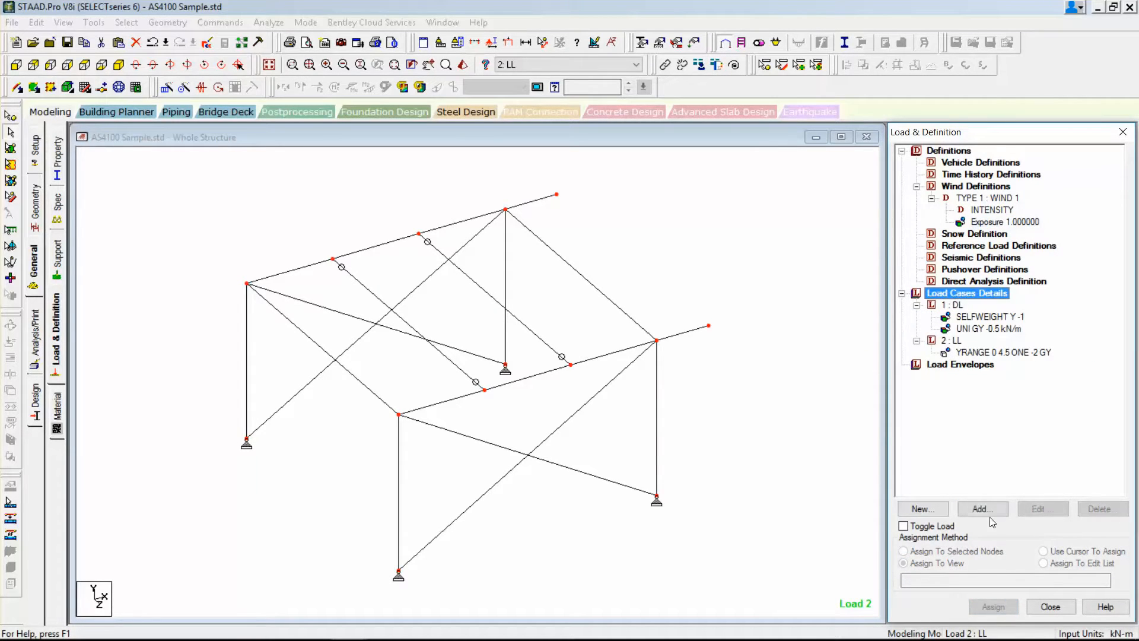
Create primary load case 3 with loading type Wind and the title WL.
{"action": "left_click", "coordinate": [982, 509]}
{"action": "left_click", "coordinate": [593, 242]}
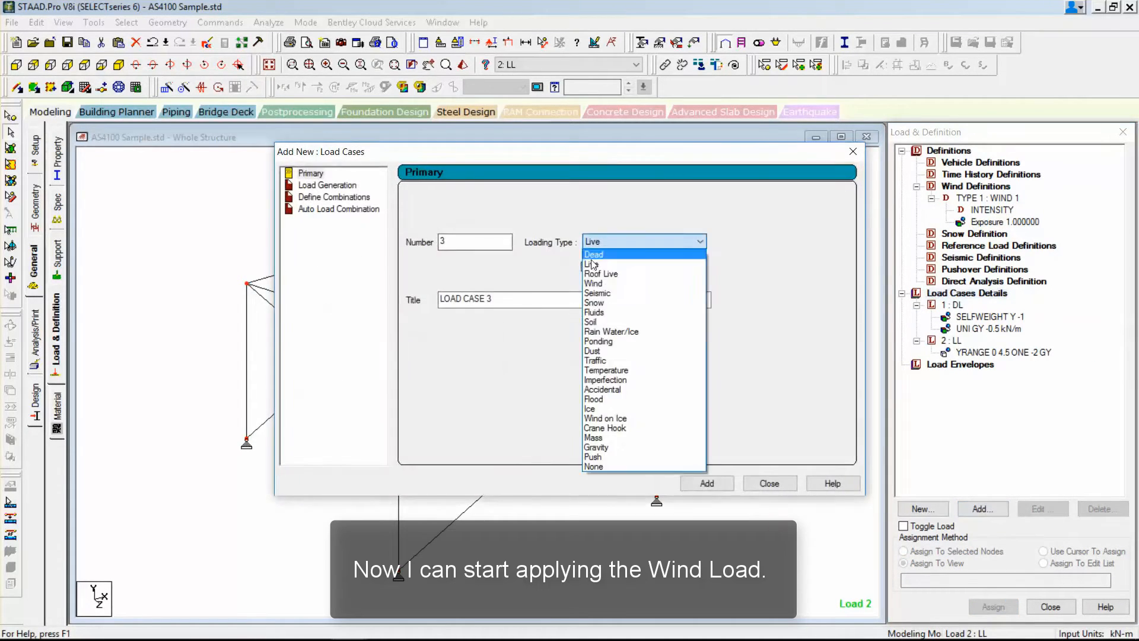
{"action": "left_click", "coordinate": [593, 283]}
{"action": "left_click_drag", "start_coordinate": [494, 299], "coordinate": [261, 295]}
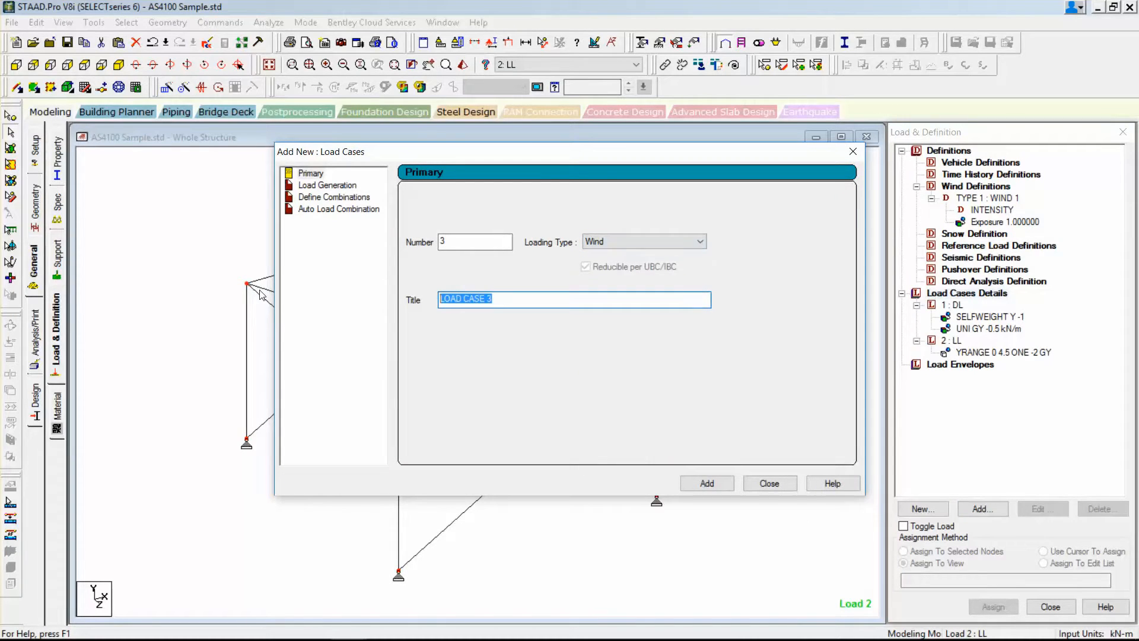
{"action": "type", "text": "WL"}
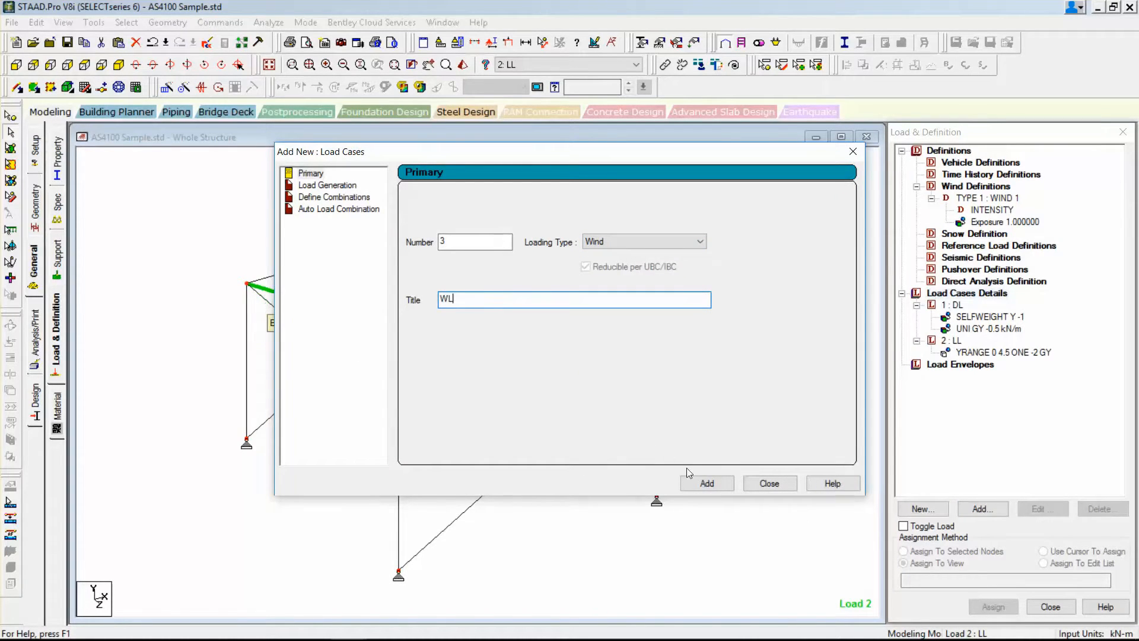
{"action": "left_click", "coordinate": [706, 482]}
{"action": "left_click", "coordinate": [764, 479]}
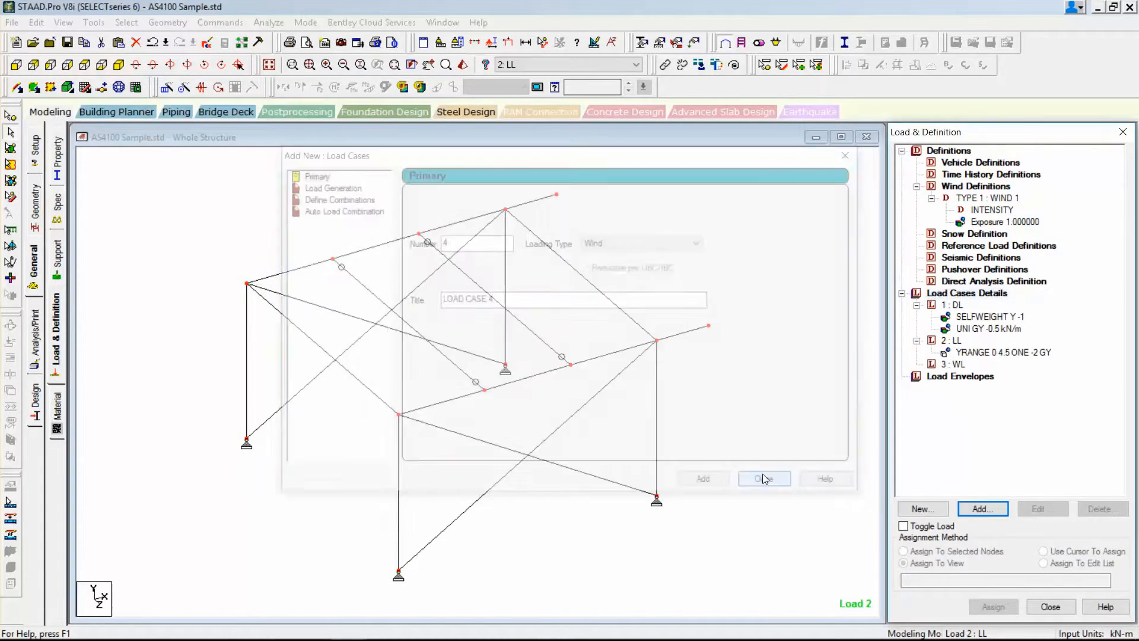
Add a type 1 X windward wind load to load case WL for an open structure, with X range 0 to 1 m, and display it.
{"action": "left_click", "coordinate": [953, 364]}
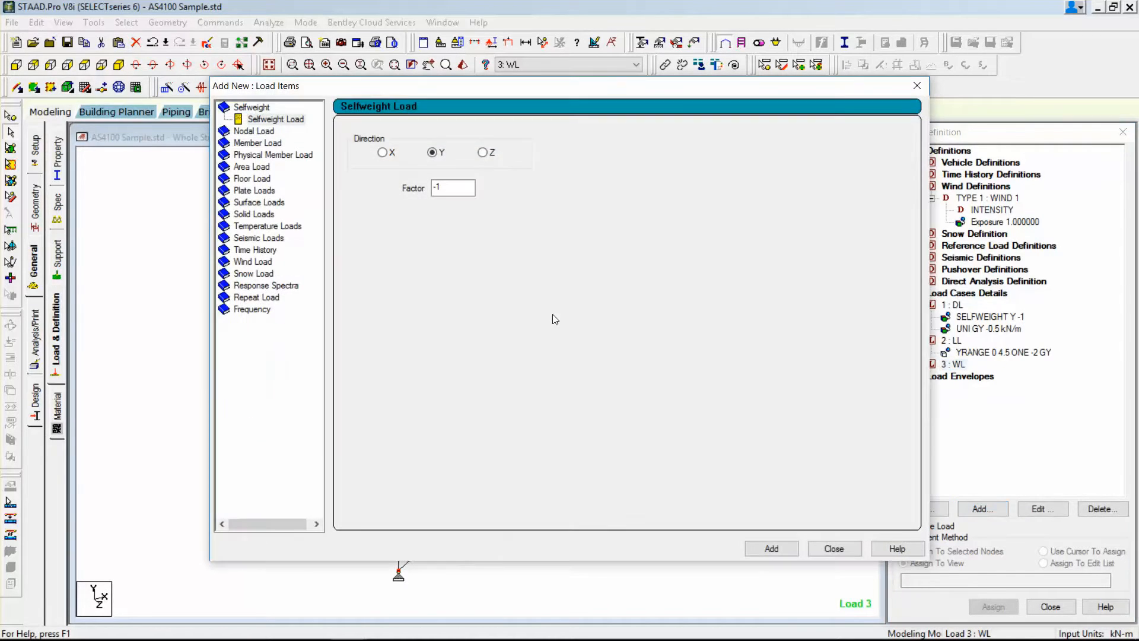
{"action": "left_click", "coordinate": [253, 261]}
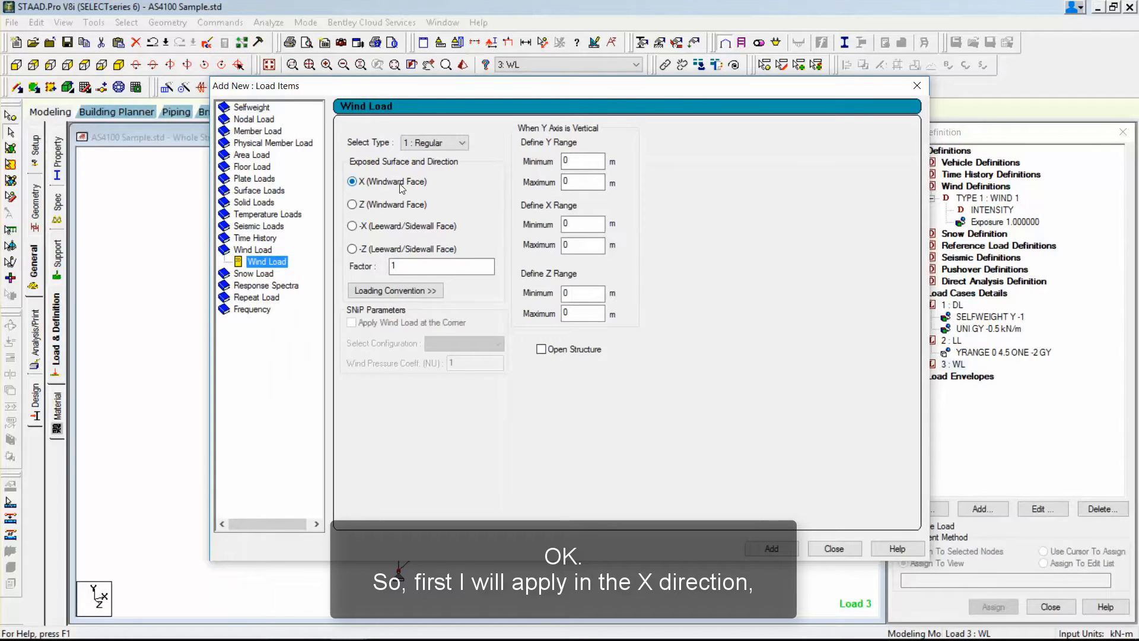
{"action": "left_click", "coordinate": [543, 351]}
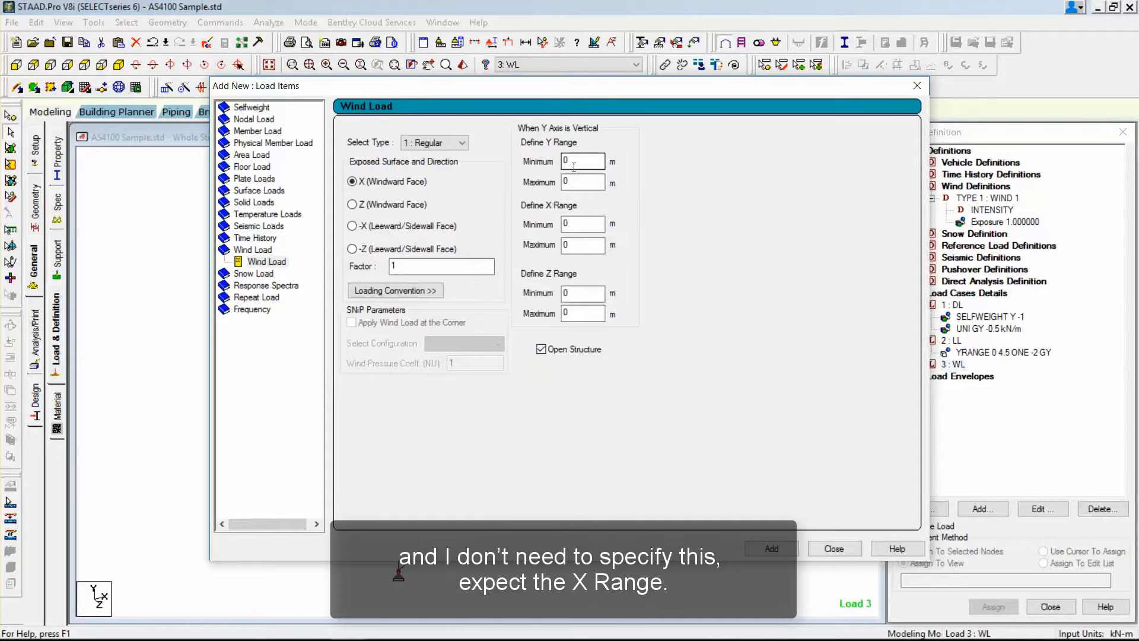
{"action": "left_click", "coordinate": [577, 243]}
{"action": "key", "text": "BackSpace"}
{"action": "type", "text": "1"}
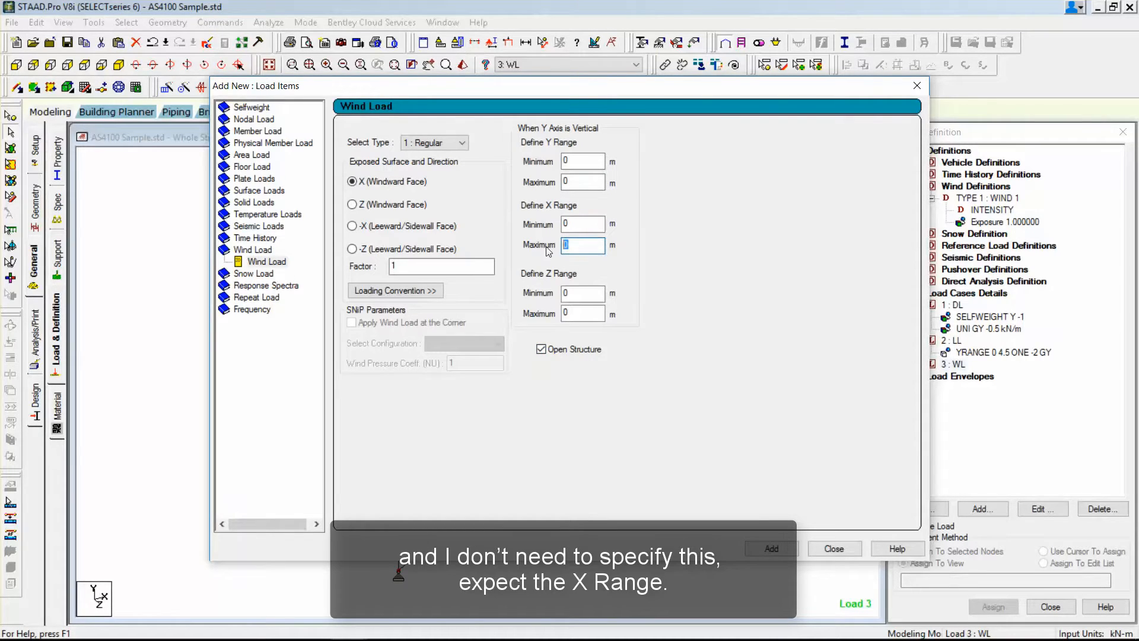
{"action": "left_click", "coordinate": [771, 548]}
{"action": "left_click", "coordinate": [833, 548]}
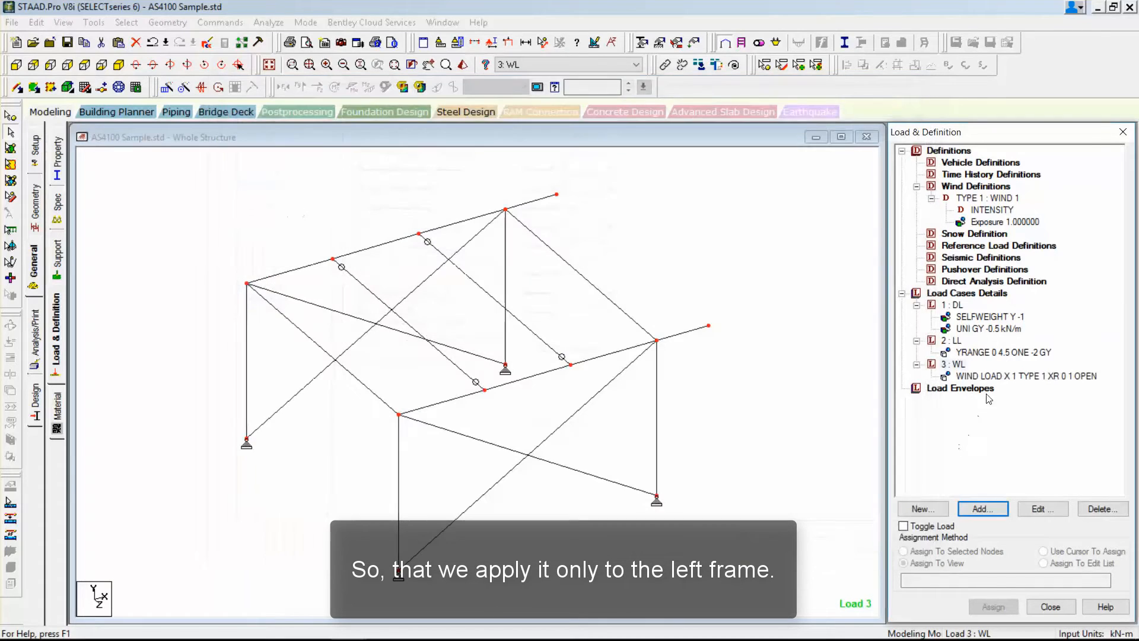
{"action": "left_click", "coordinate": [991, 378]}
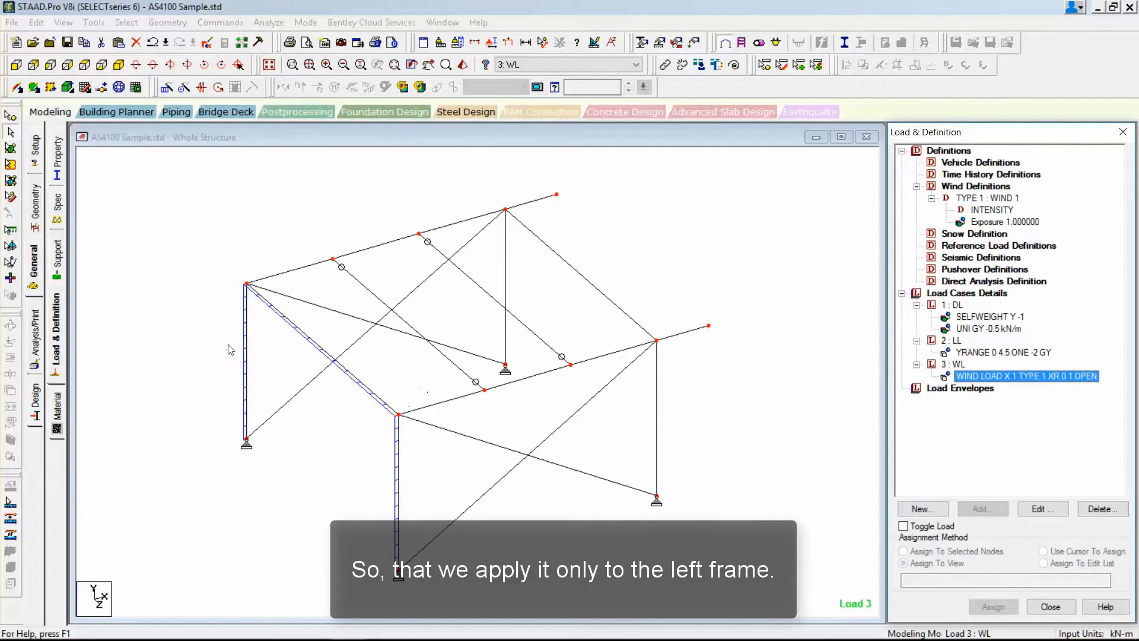
Create primary load case 4 with loading type Wind and the title WL Z.
{"action": "left_click", "coordinate": [967, 293]}
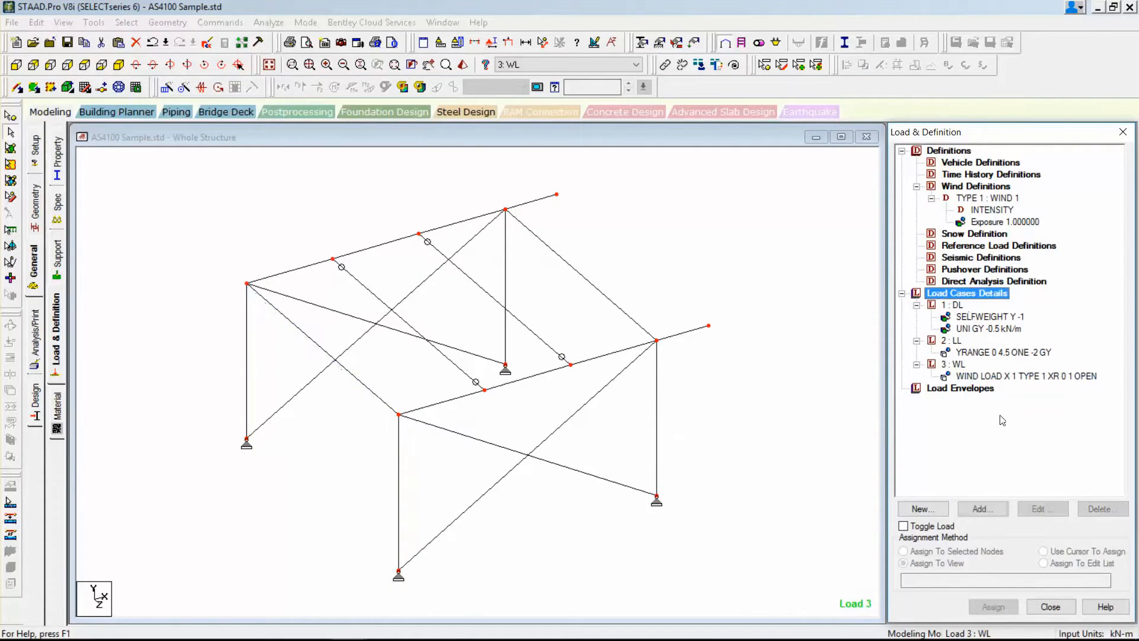
{"action": "left_click", "coordinate": [922, 508]}
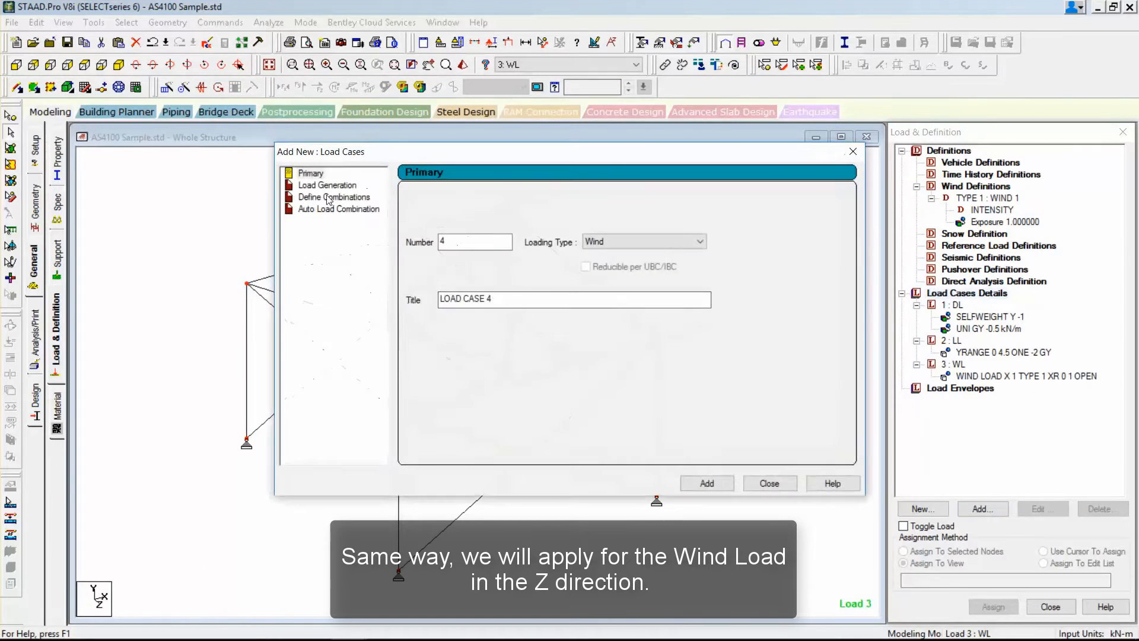
{"action": "left_click_drag", "start_coordinate": [555, 296], "coordinate": [306, 294]}
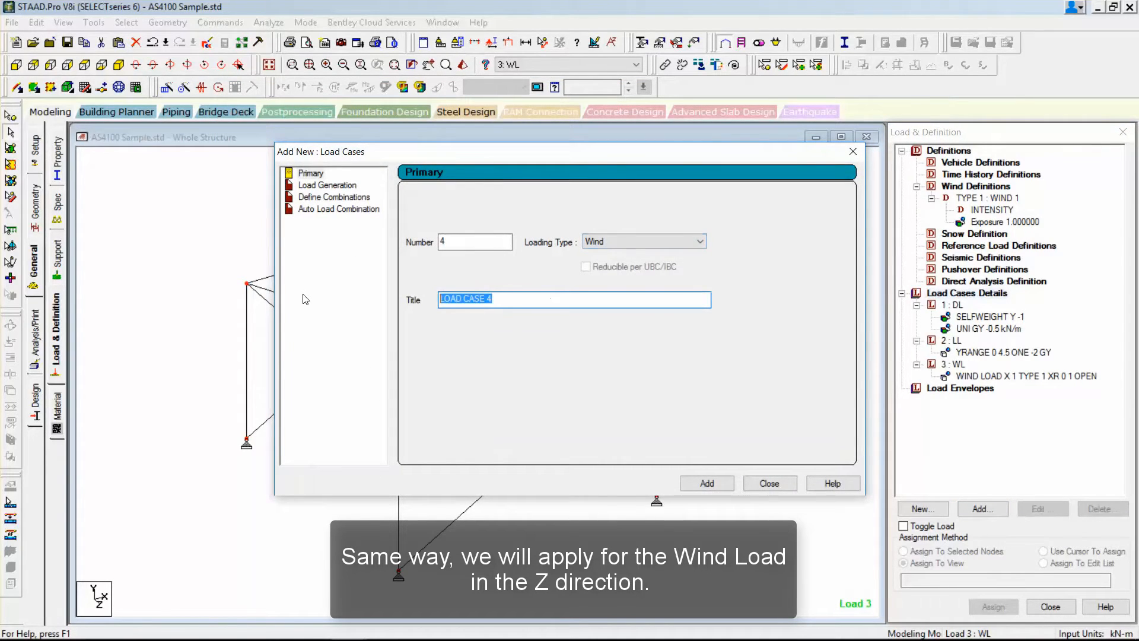
{"action": "type", "text": "WL Z"}
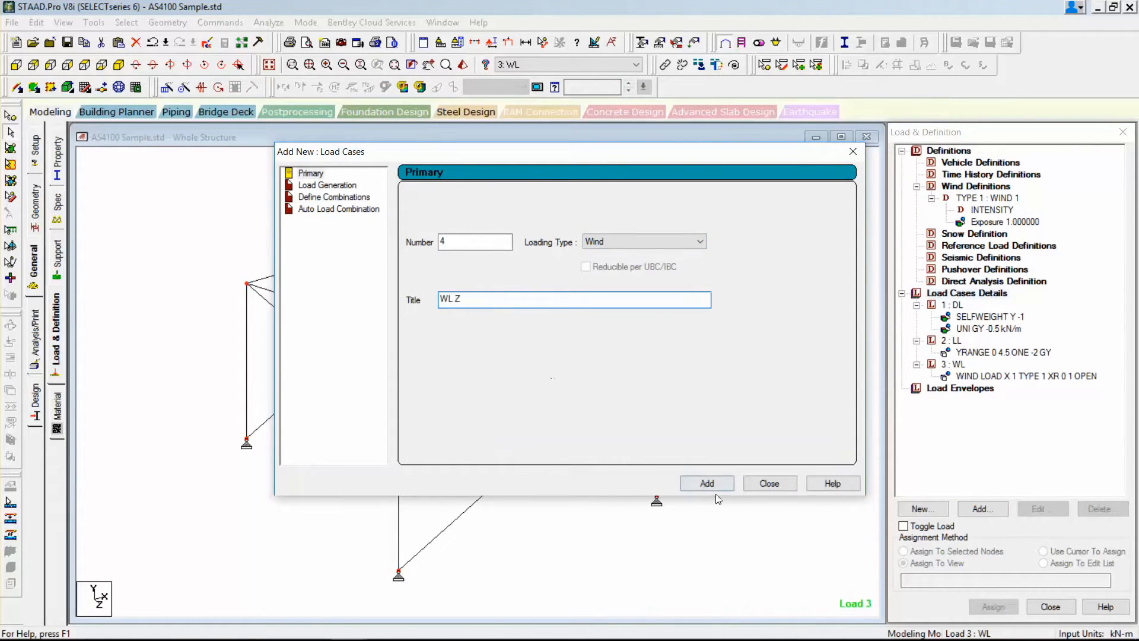
{"action": "left_click", "coordinate": [715, 485]}
{"action": "left_click", "coordinate": [768, 484]}
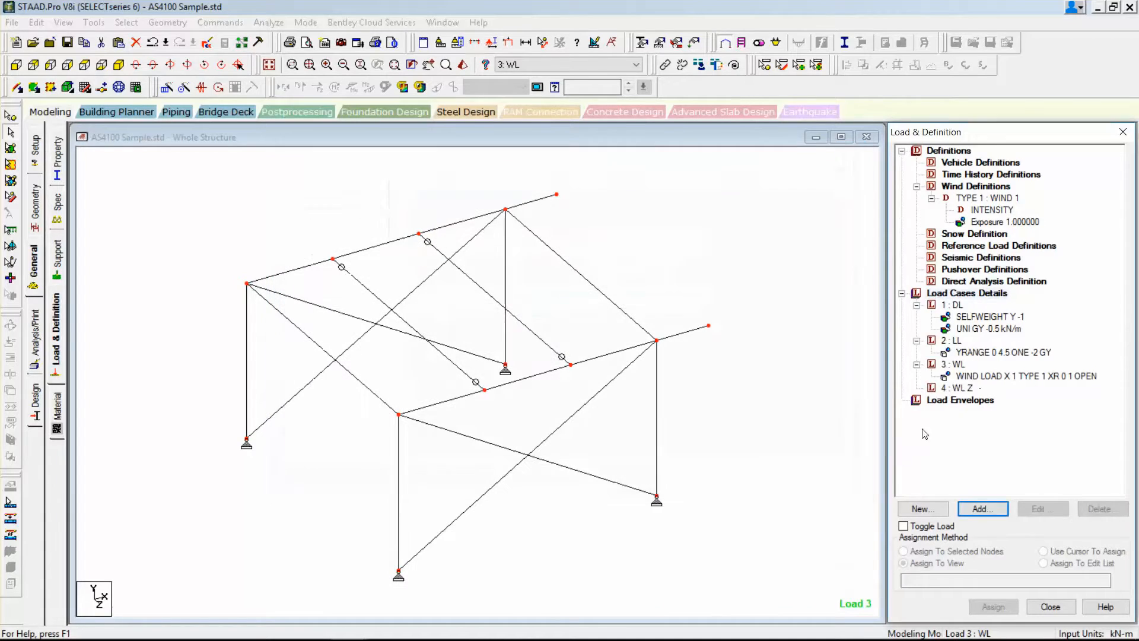
Add a type 1 Z windward wind load to load case WL Z for an open structure, with Z range 0 to 1 m, and display it.
{"action": "left_click", "coordinate": [965, 513]}
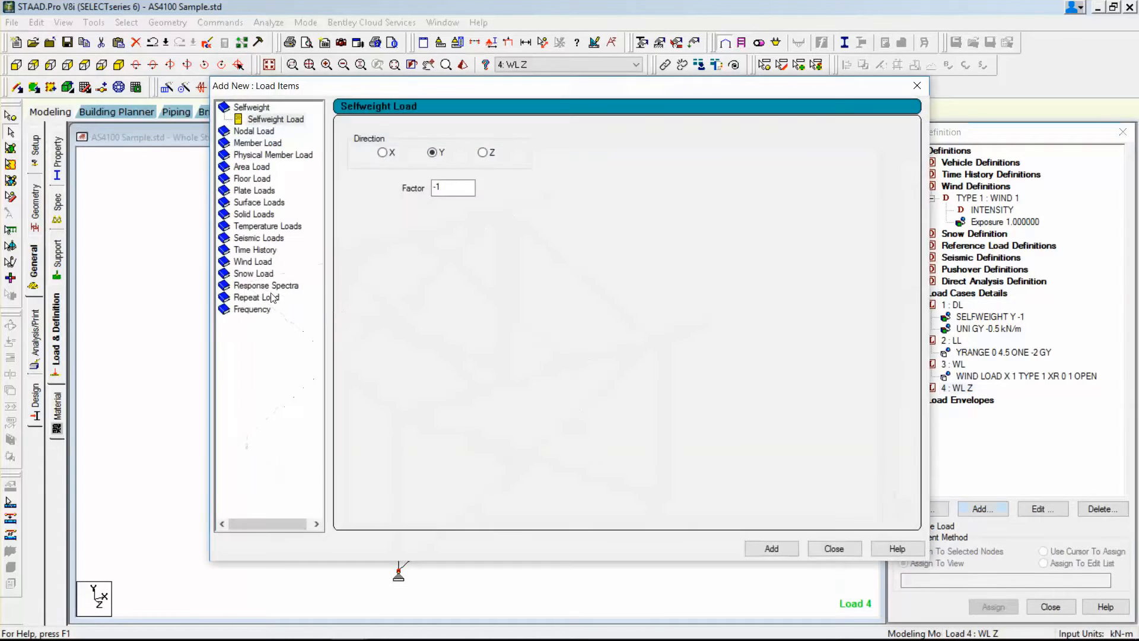
{"action": "left_click", "coordinate": [253, 265]}
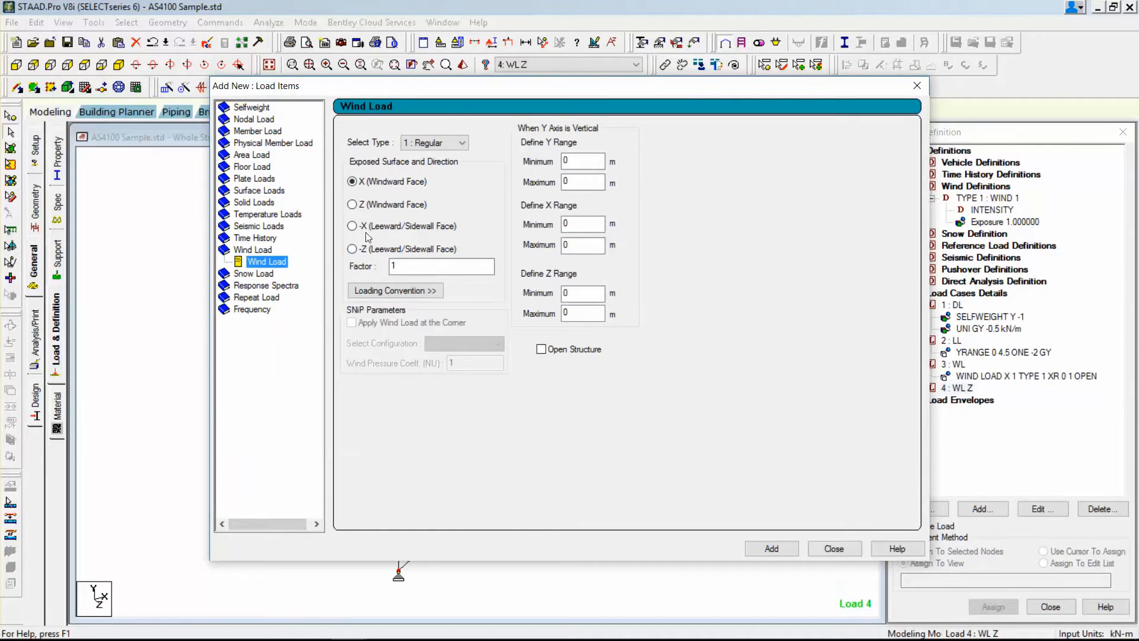
{"action": "left_click", "coordinate": [366, 206]}
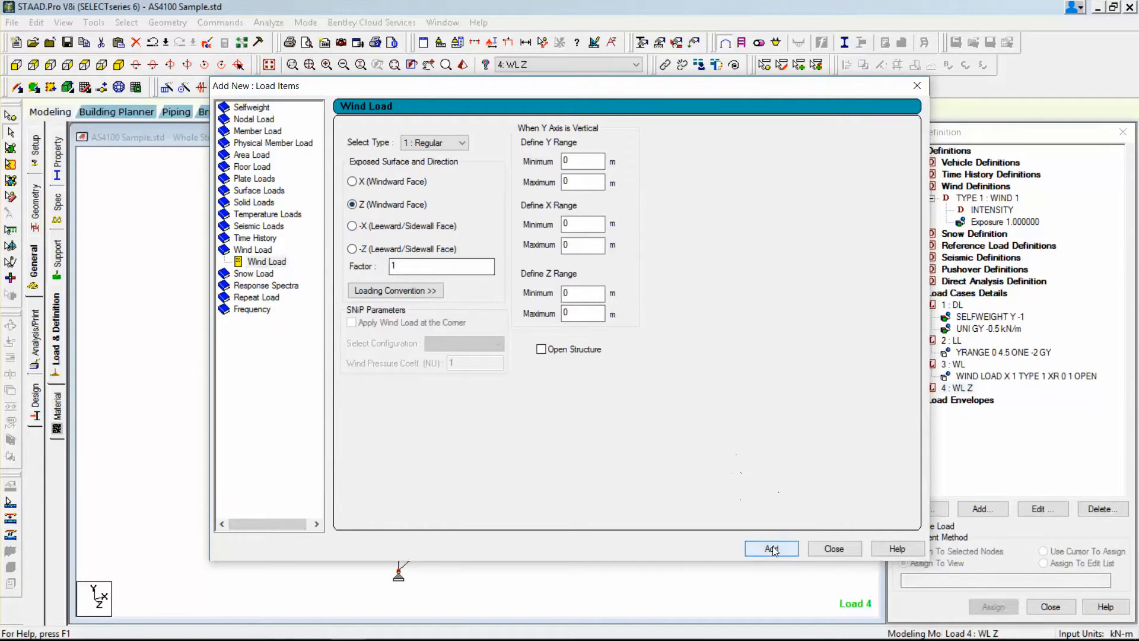
{"action": "double_click", "coordinate": [591, 314]}
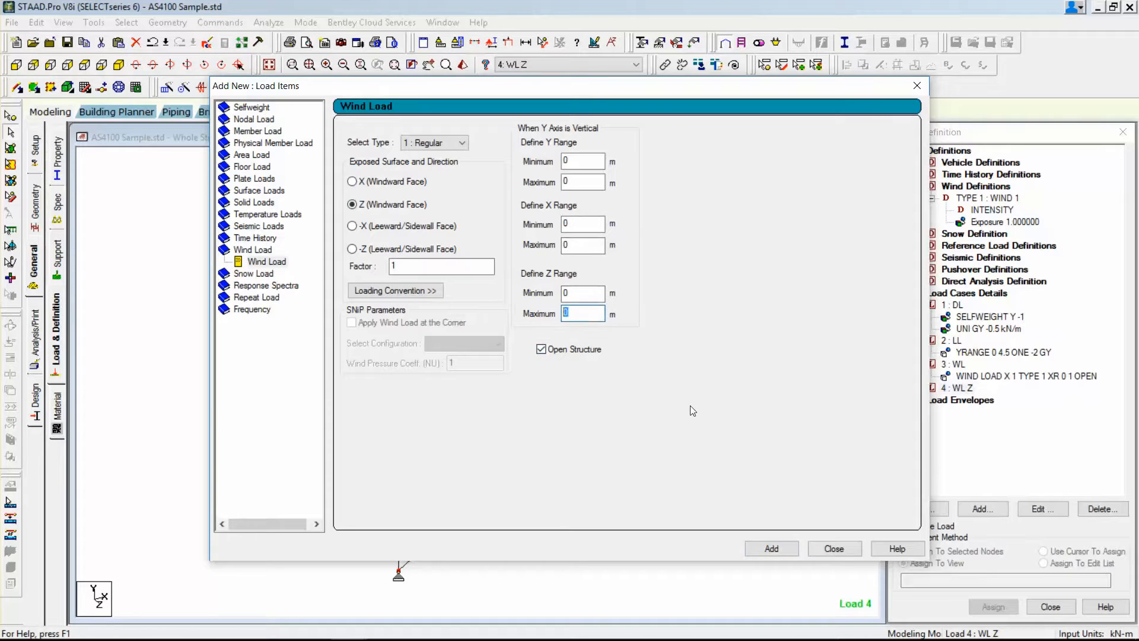
{"action": "left_click", "coordinate": [771, 548]}
{"action": "left_click", "coordinate": [834, 548]}
{"action": "left_click", "coordinate": [977, 401]}
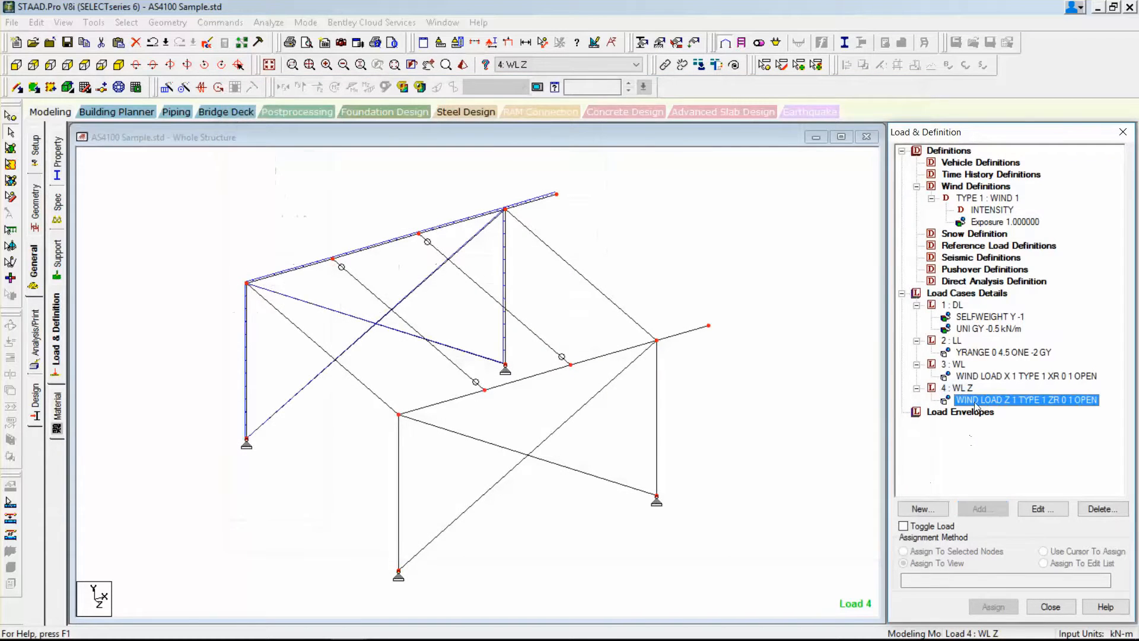
{"action": "left_click", "coordinate": [573, 332]}
{"action": "scroll", "coordinate": [349, 223], "scroll_direction": "up", "scroll_amount": 1}
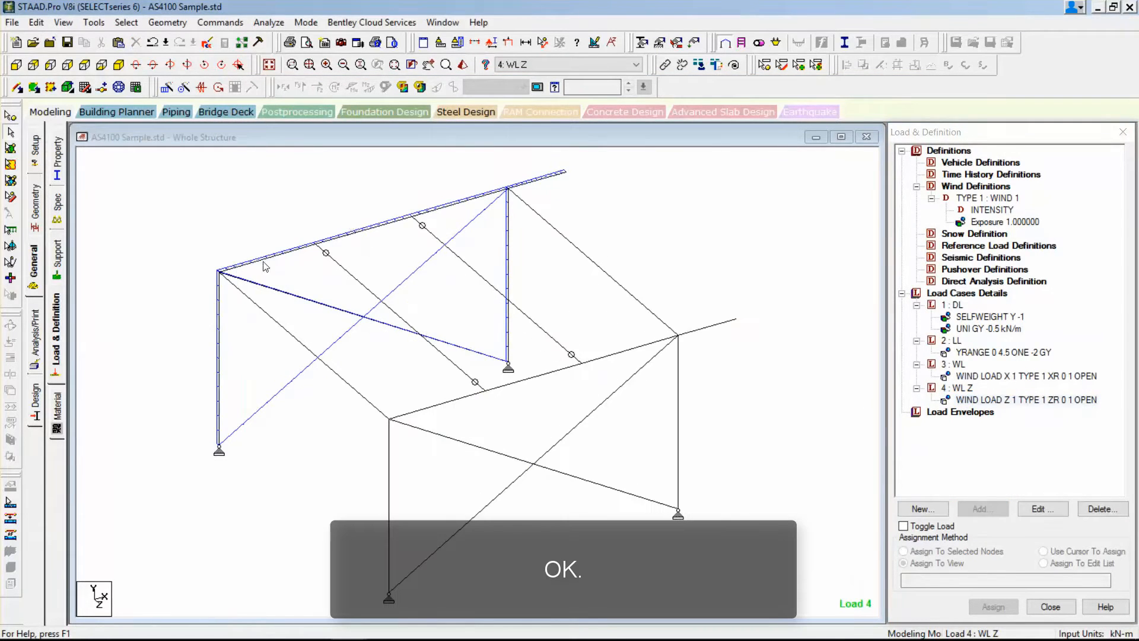
Check the Australian code and its AS/NZS 1170.0 category in the automatic load combination settings without generating anything.
{"action": "left_click", "coordinate": [967, 292]}
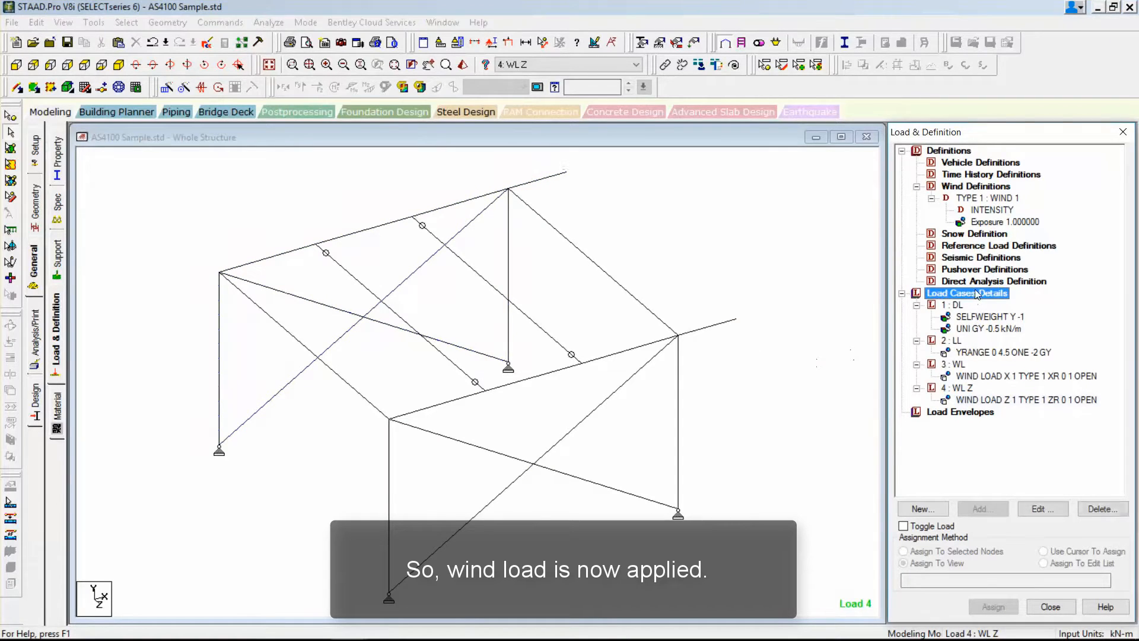
{"action": "left_click", "coordinate": [982, 508]}
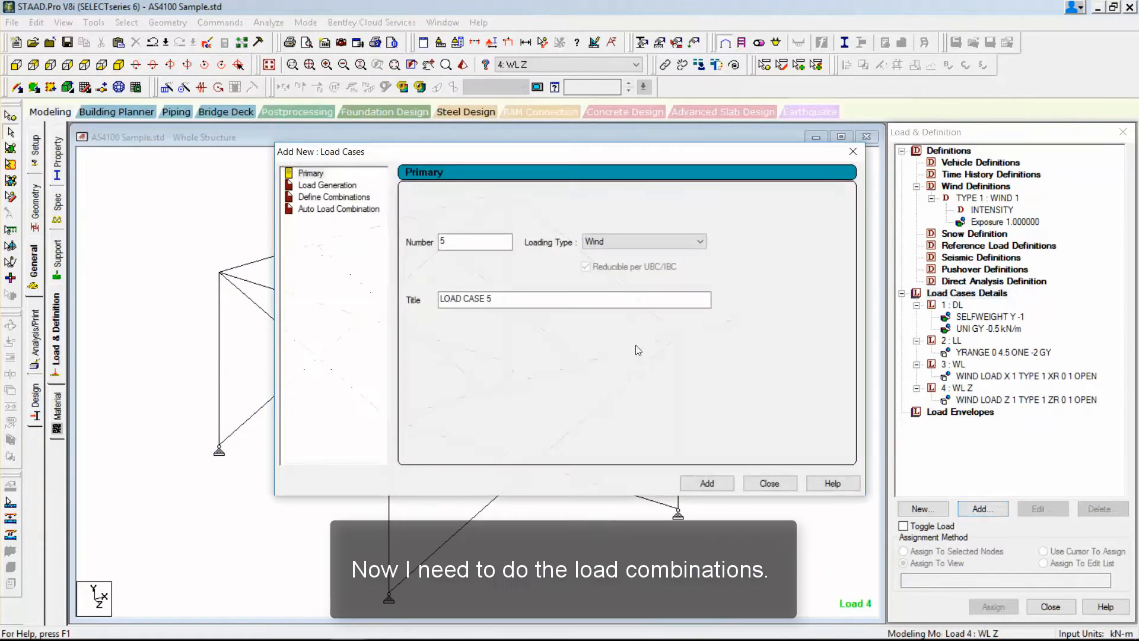
{"action": "left_click", "coordinate": [338, 209]}
{"action": "left_click", "coordinate": [575, 198]}
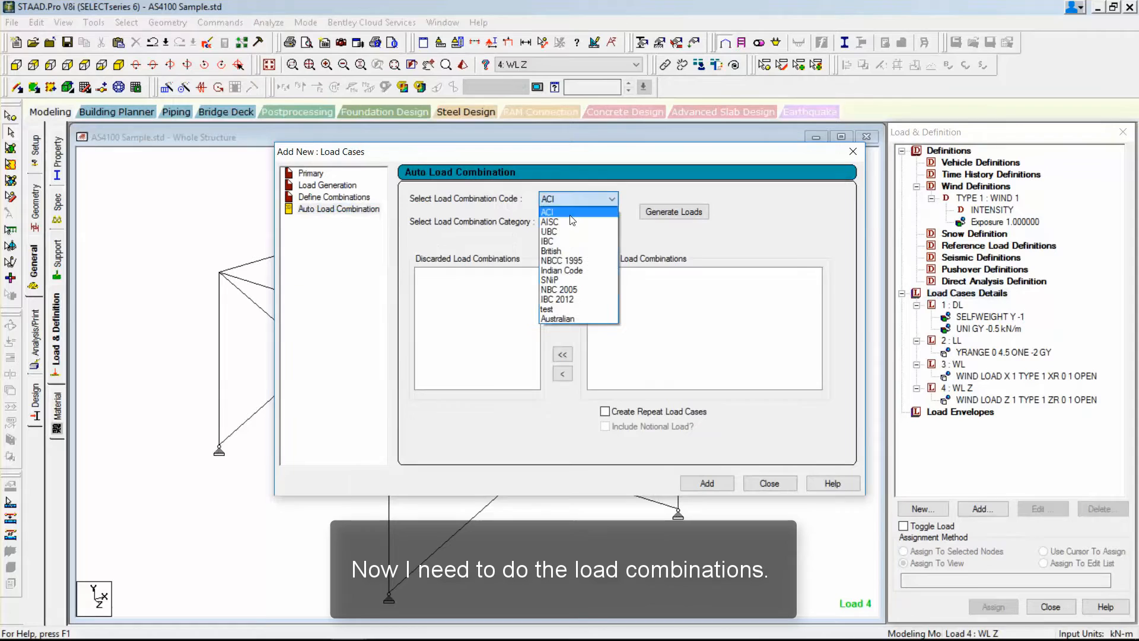
{"action": "left_click", "coordinate": [566, 319]}
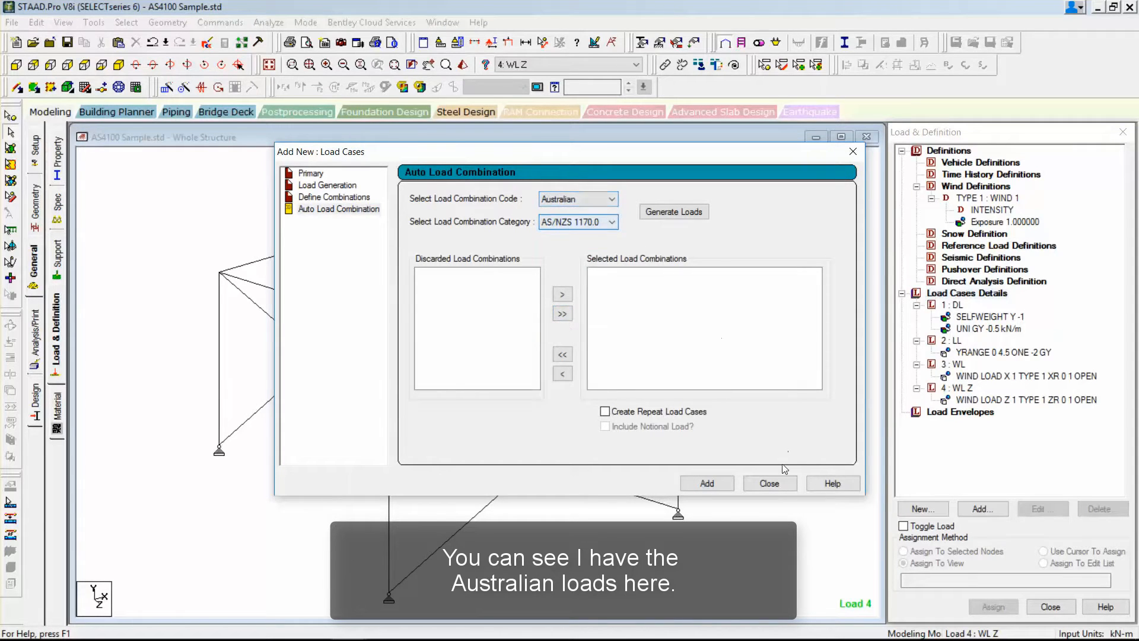
{"action": "left_click", "coordinate": [769, 483]}
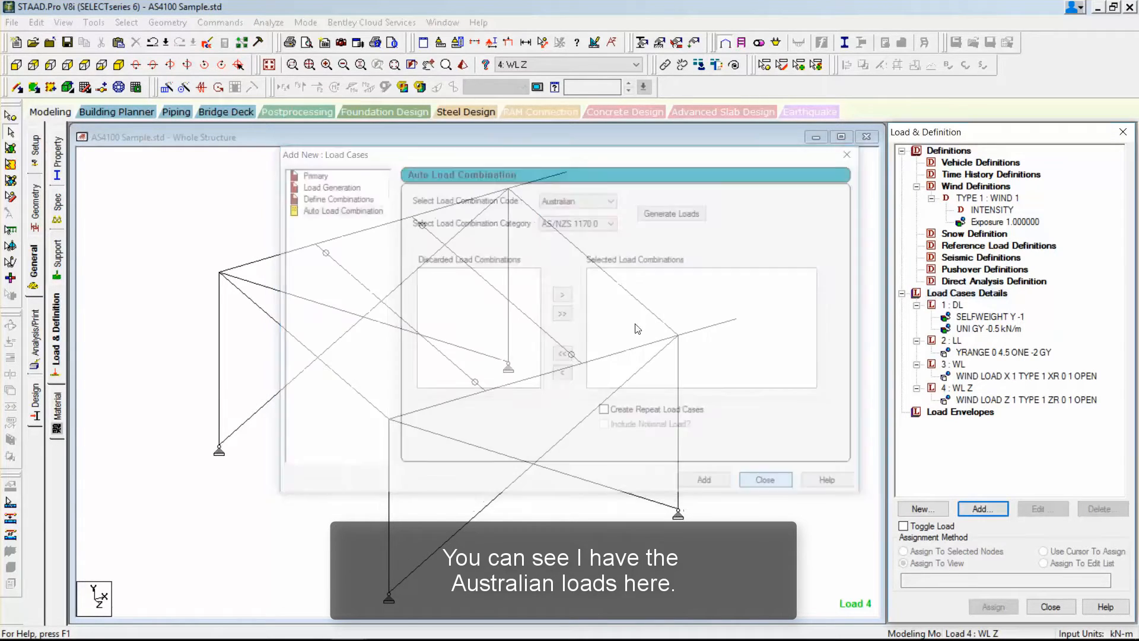
Examine the Australian AS/NZS 1170.0 table in the loading rules for automatic load combination generation.
{"action": "left_click", "coordinate": [220, 22]}
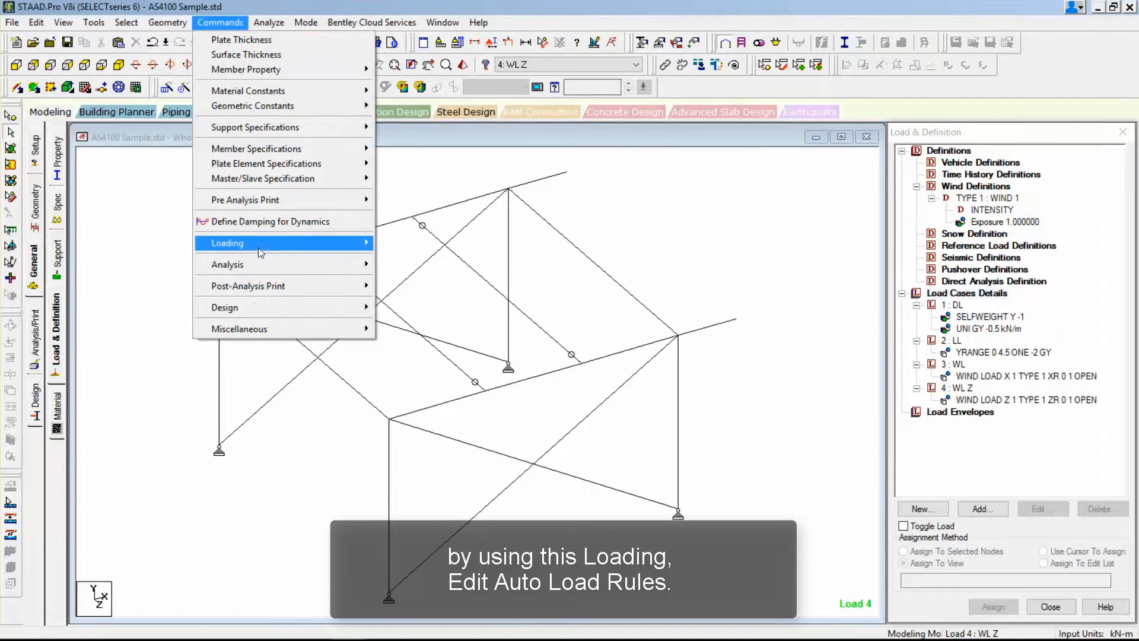
{"action": "mouse_move", "coordinate": [255, 243]}
{"action": "left_click", "coordinate": [415, 387]}
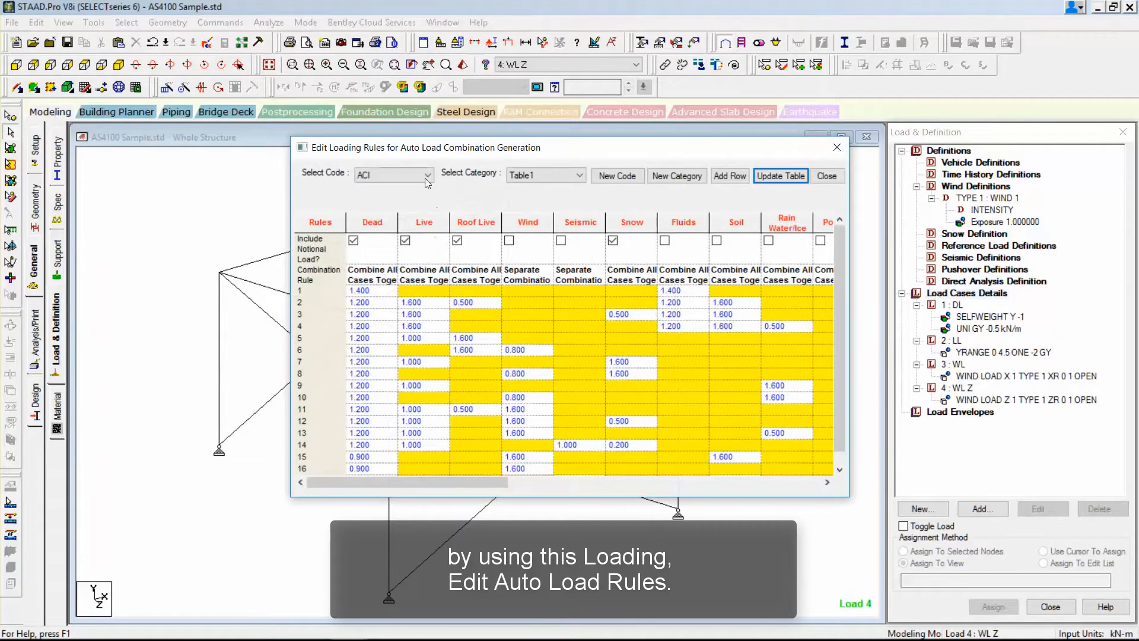
{"action": "left_click", "coordinate": [425, 179]}
{"action": "left_click", "coordinate": [620, 179]}
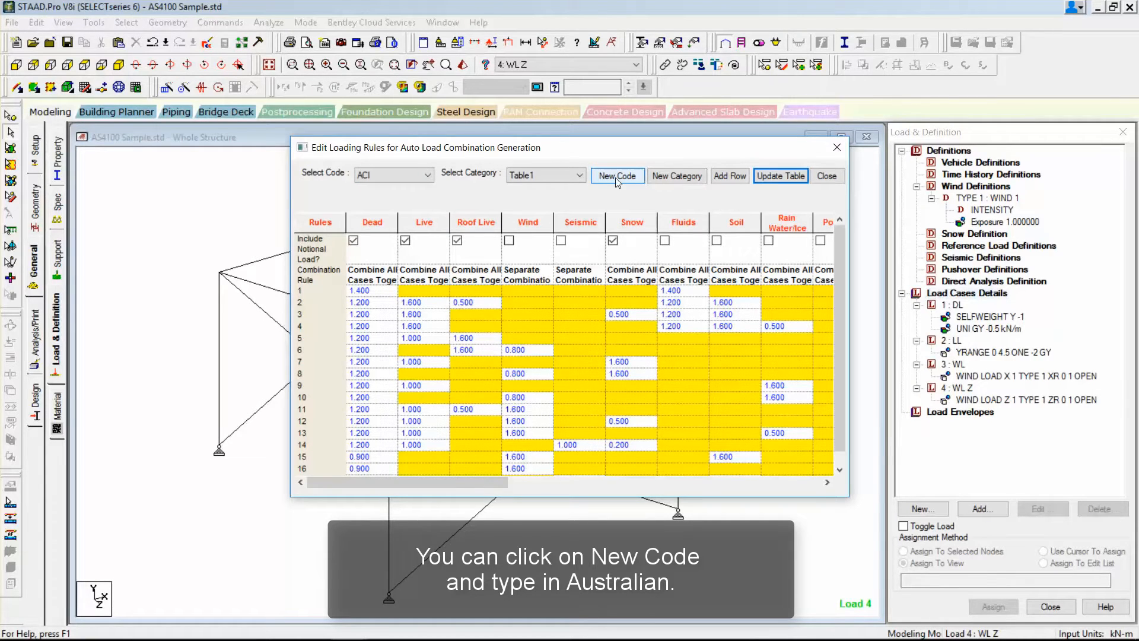
{"action": "left_click", "coordinate": [426, 177]}
{"action": "left_click", "coordinate": [391, 297]}
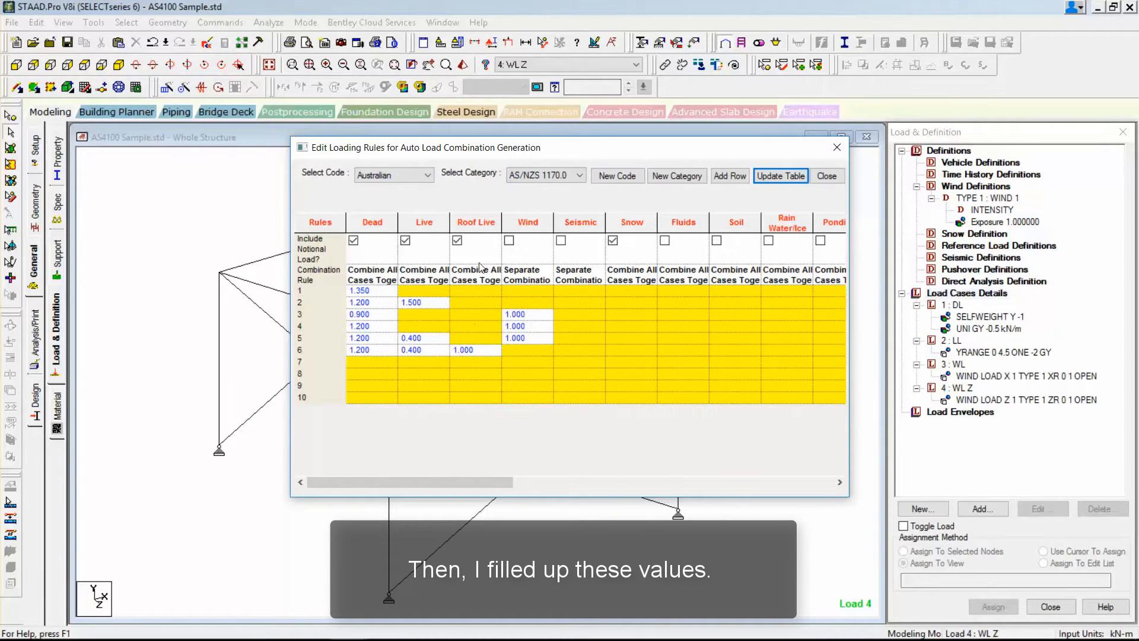
Compare the British BS 5950 loading rules, return to the Australian AS/NZS 1170.0 rules and update their table.
{"action": "left_click", "coordinate": [396, 177]}
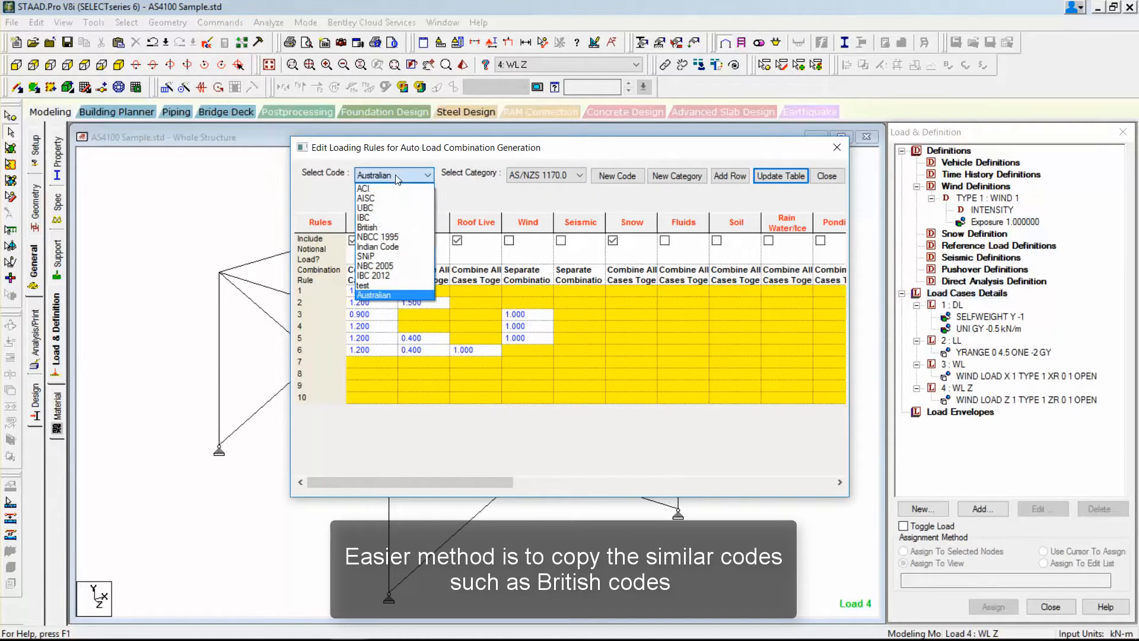
{"action": "left_click", "coordinate": [388, 228]}
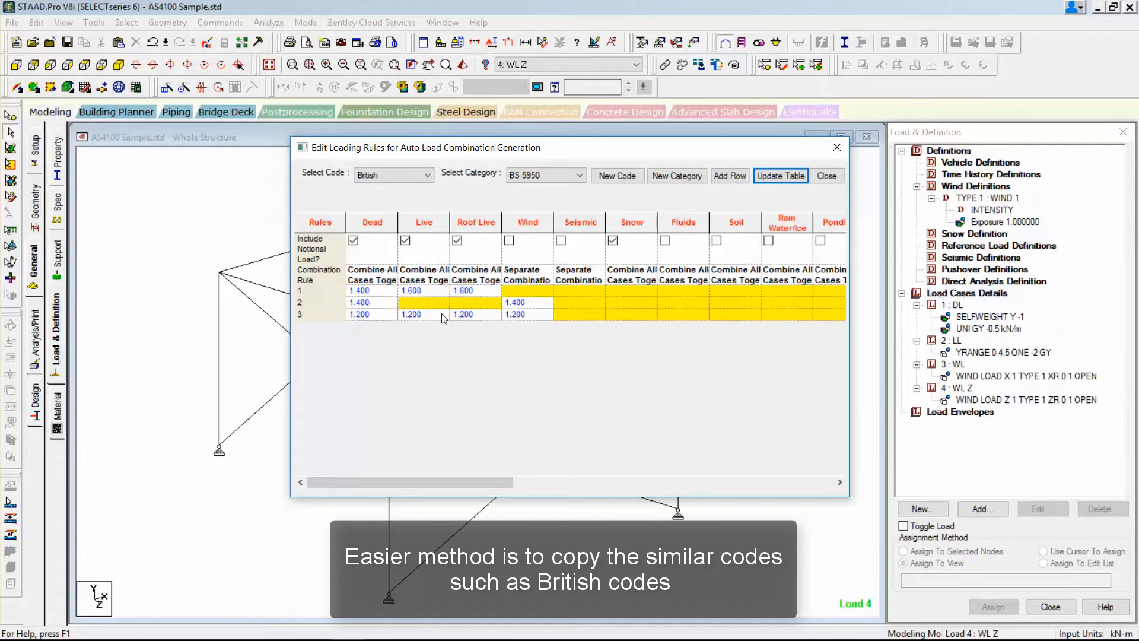
{"action": "left_click", "coordinate": [393, 175]}
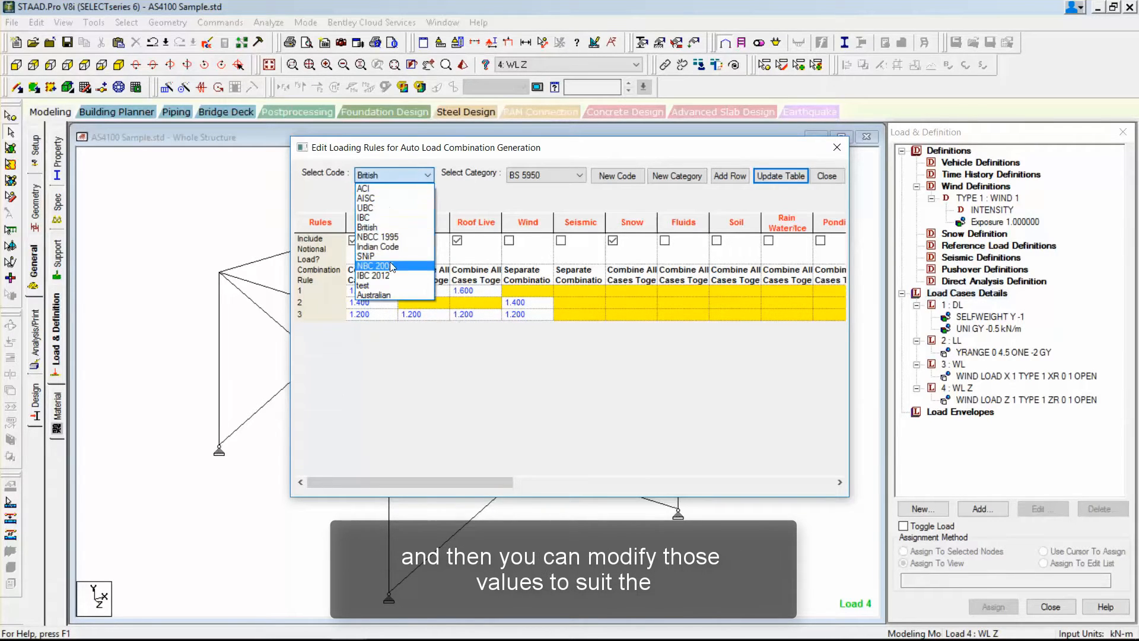
{"action": "left_click", "coordinate": [384, 296]}
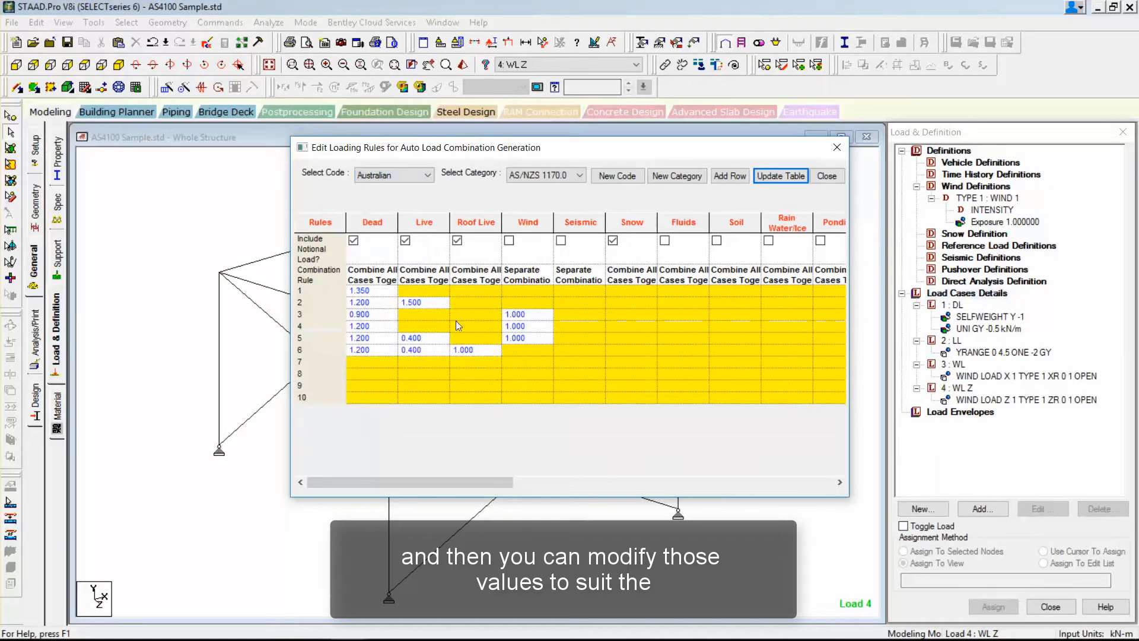
{"action": "left_click", "coordinate": [772, 178]}
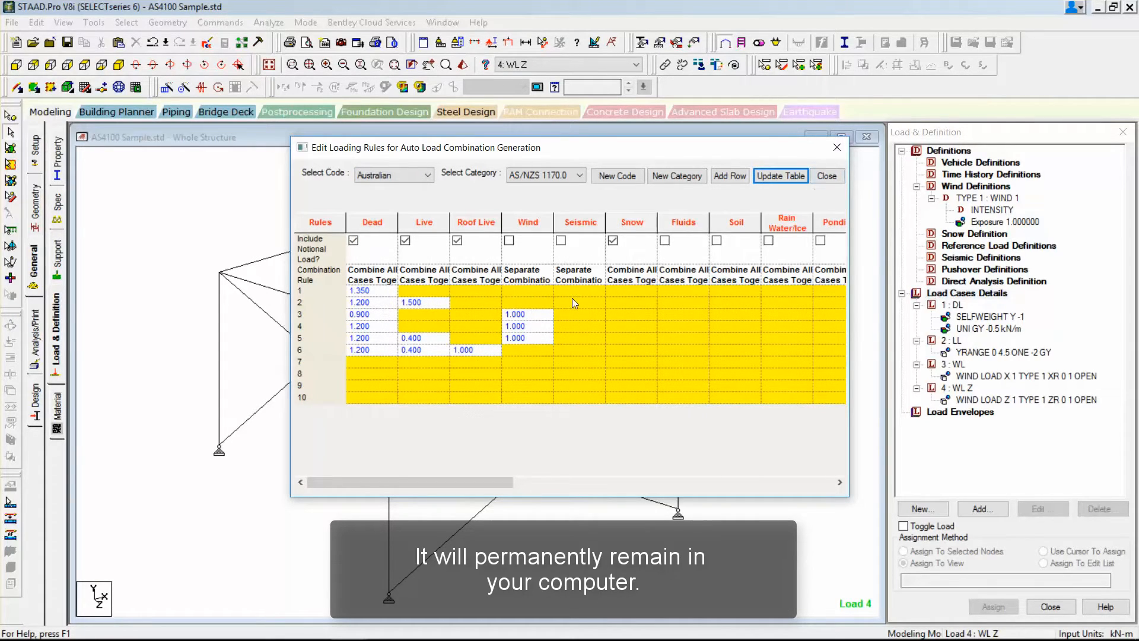
{"action": "left_click", "coordinate": [827, 177]}
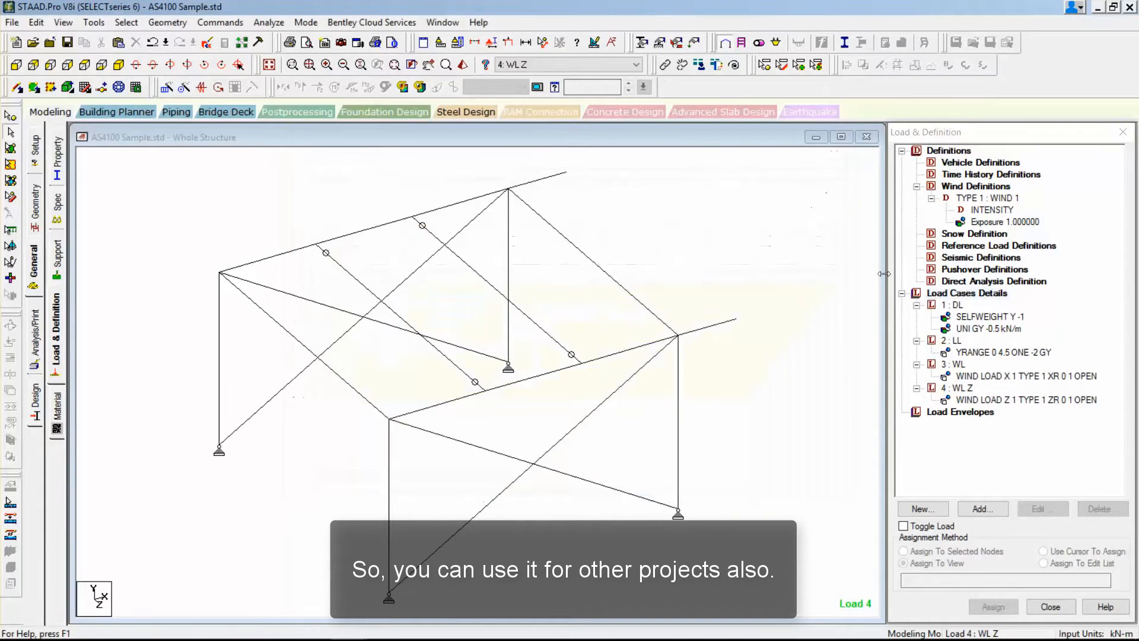
Generate the Australian AS/NZS 1170.0 load combinations automatically and add them as repeat load cases without notional loads.
{"action": "left_click", "coordinate": [982, 508]}
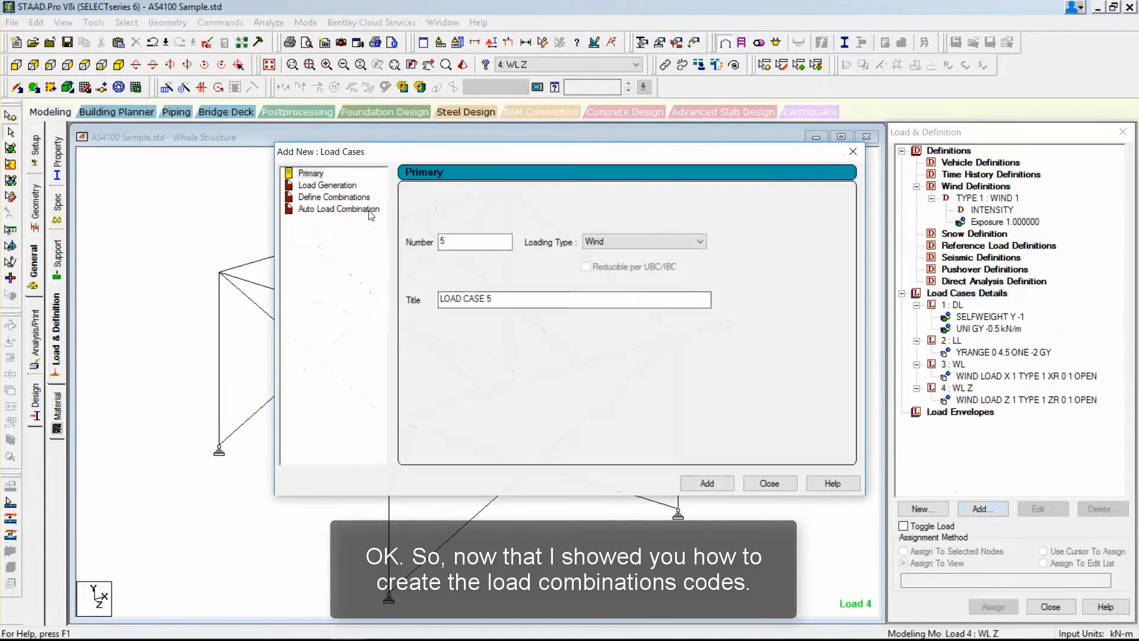
{"action": "left_click", "coordinate": [369, 210]}
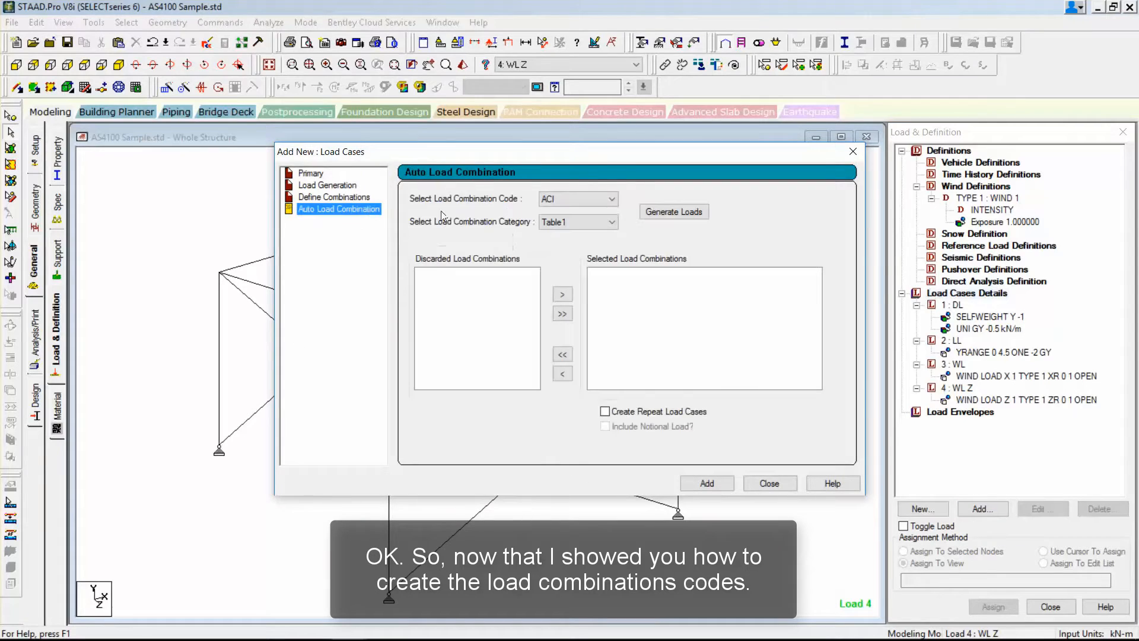
{"action": "left_click", "coordinate": [566, 200]}
{"action": "left_click", "coordinate": [570, 321]}
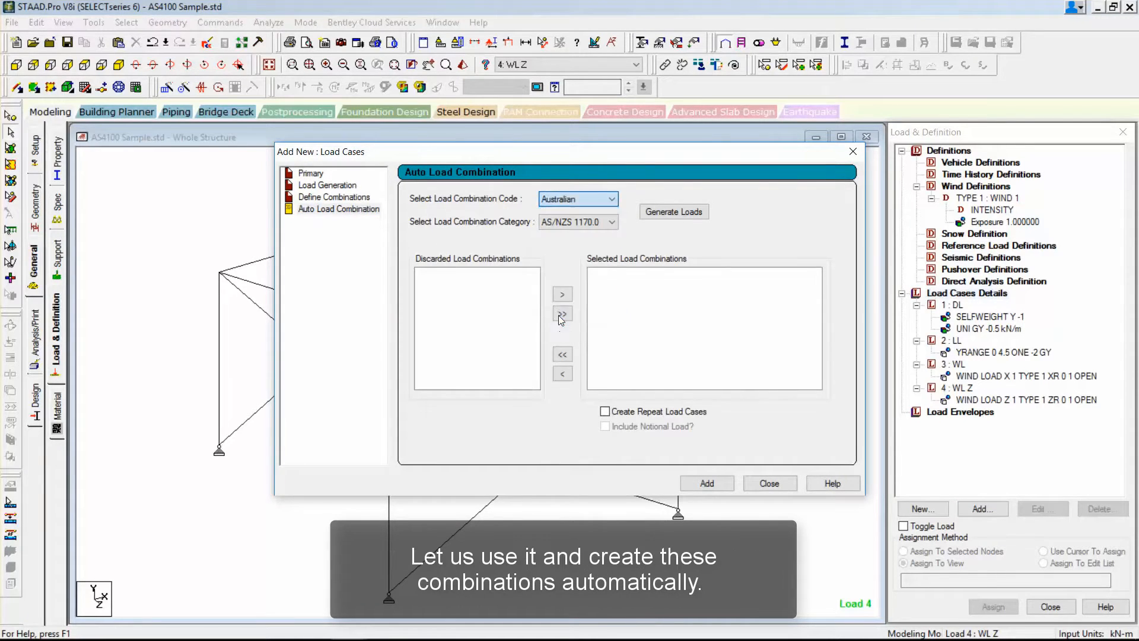
{"action": "left_click", "coordinate": [671, 220]}
{"action": "left_click", "coordinate": [675, 212]}
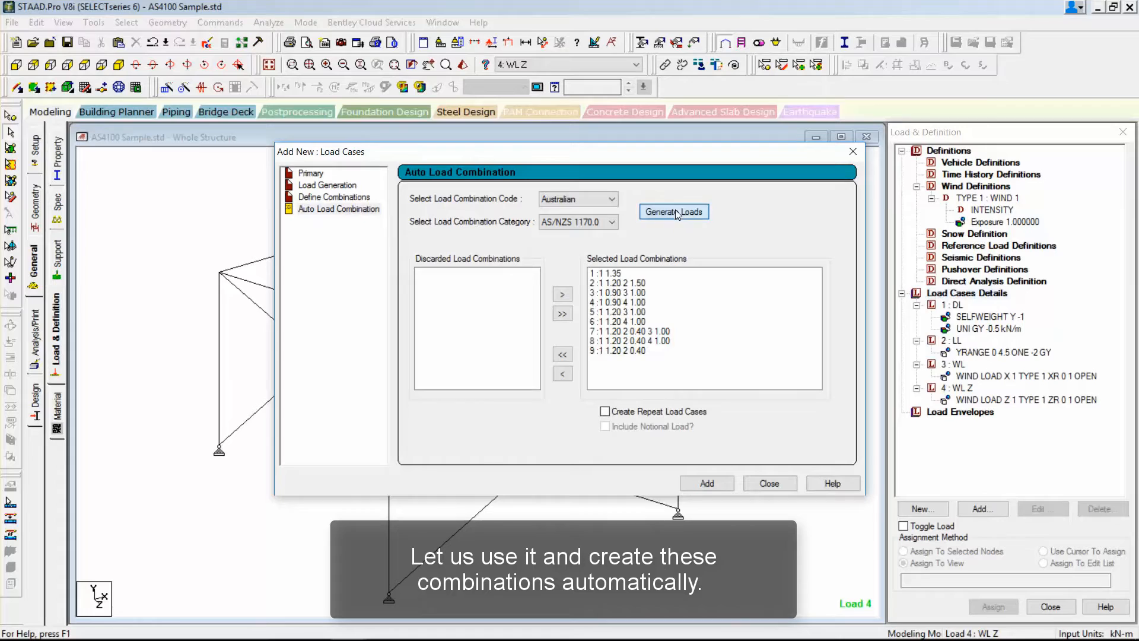
{"action": "left_click", "coordinate": [643, 413]}
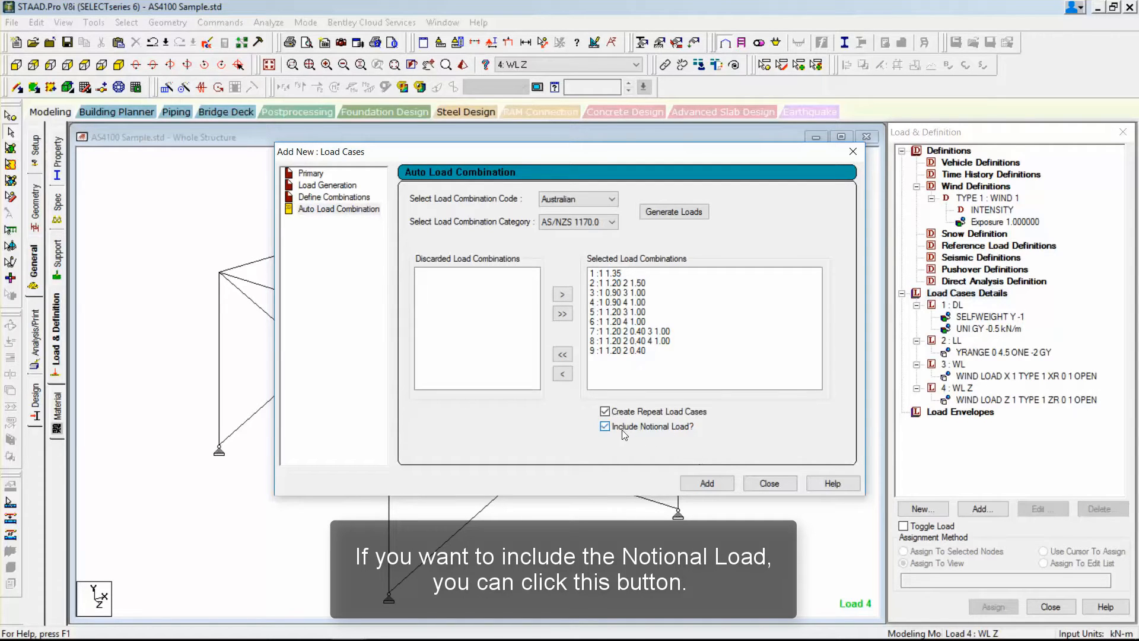
{"action": "left_click", "coordinate": [708, 483]}
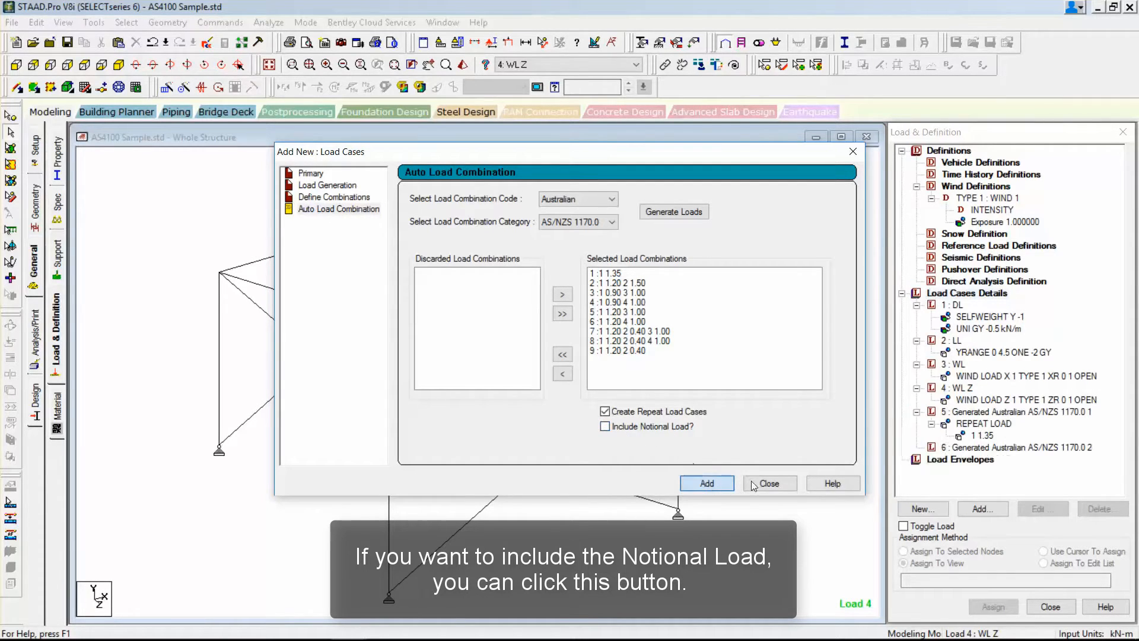
{"action": "left_click", "coordinate": [771, 484]}
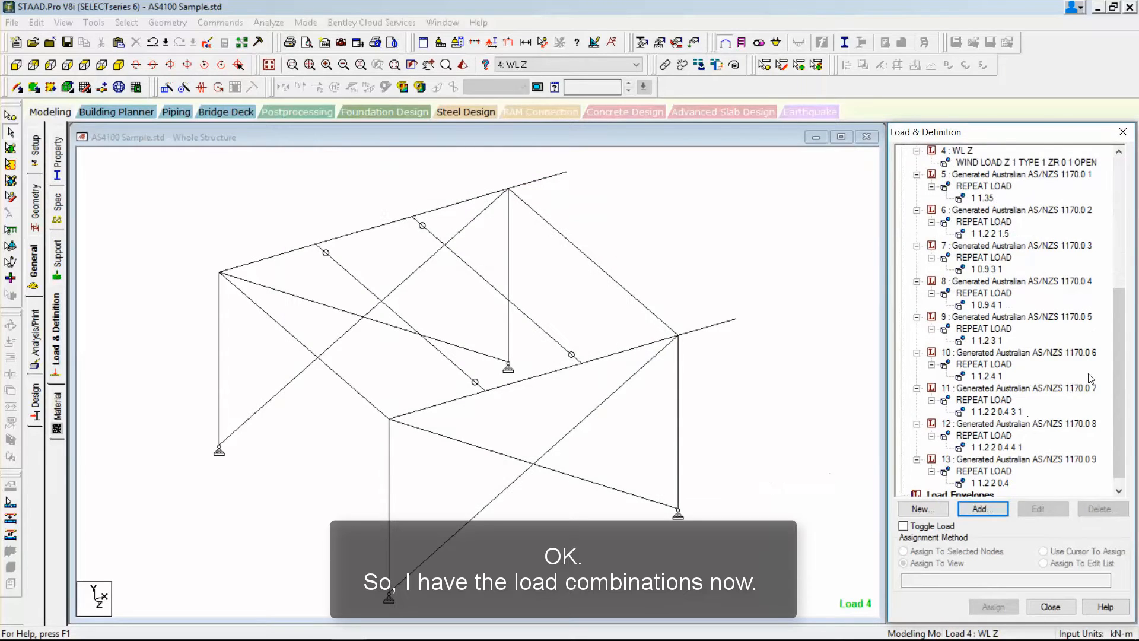
{"action": "left_click_drag", "start_coordinate": [1115, 359], "coordinate": [1118, 284]}
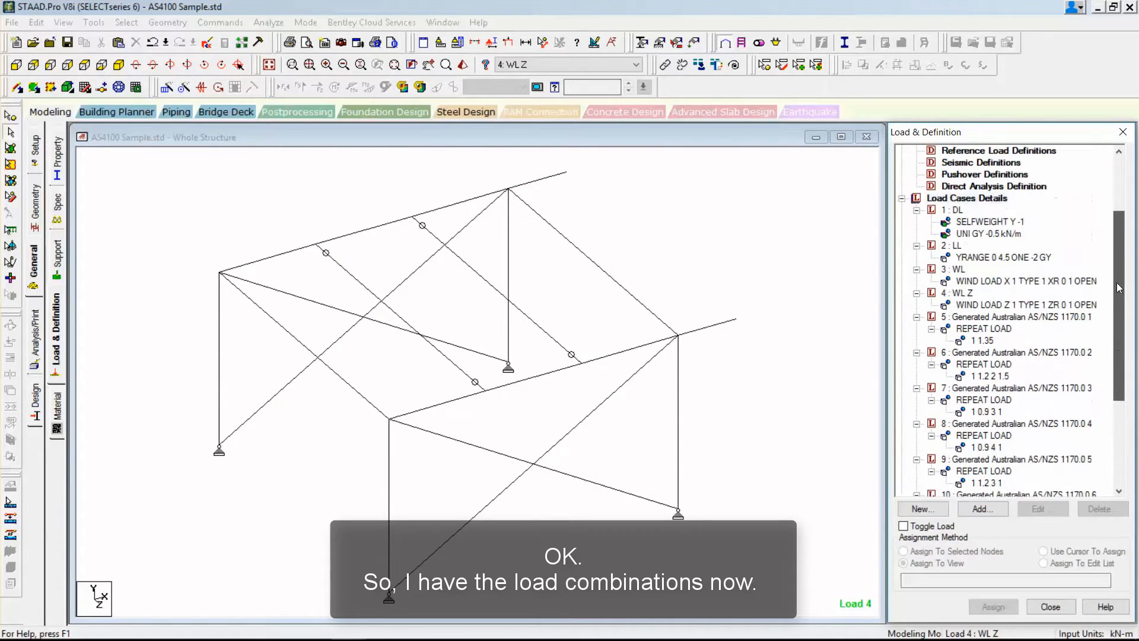
Add a P-Delta analysis command with the Converge and Small Delta options and no printed output.
{"action": "left_click", "coordinate": [40, 333]}
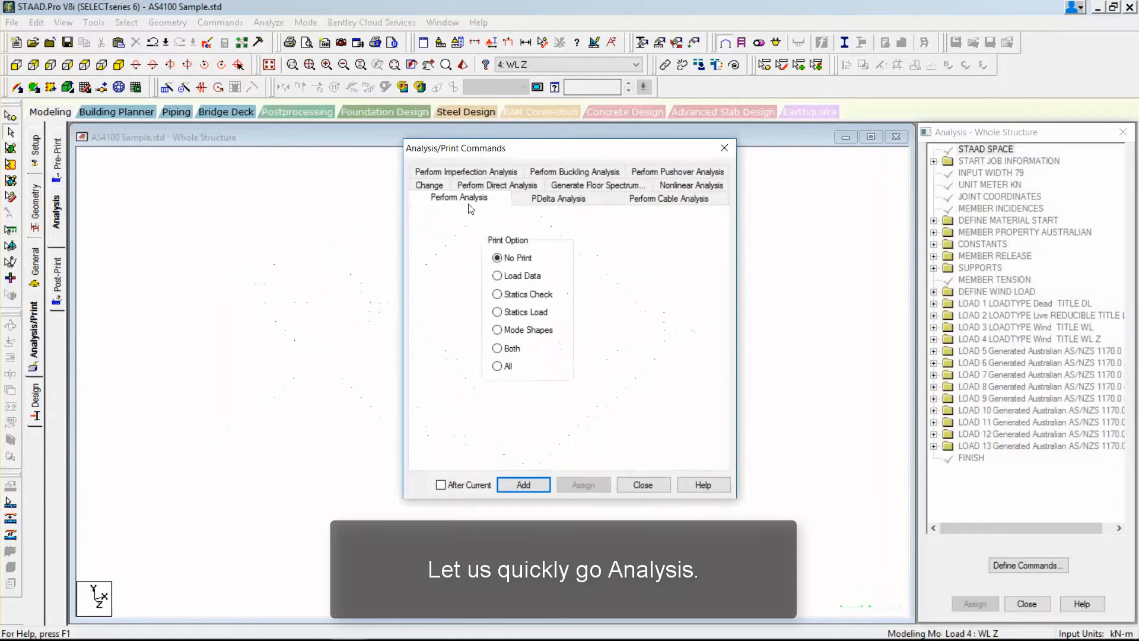
{"action": "left_click", "coordinate": [585, 199]}
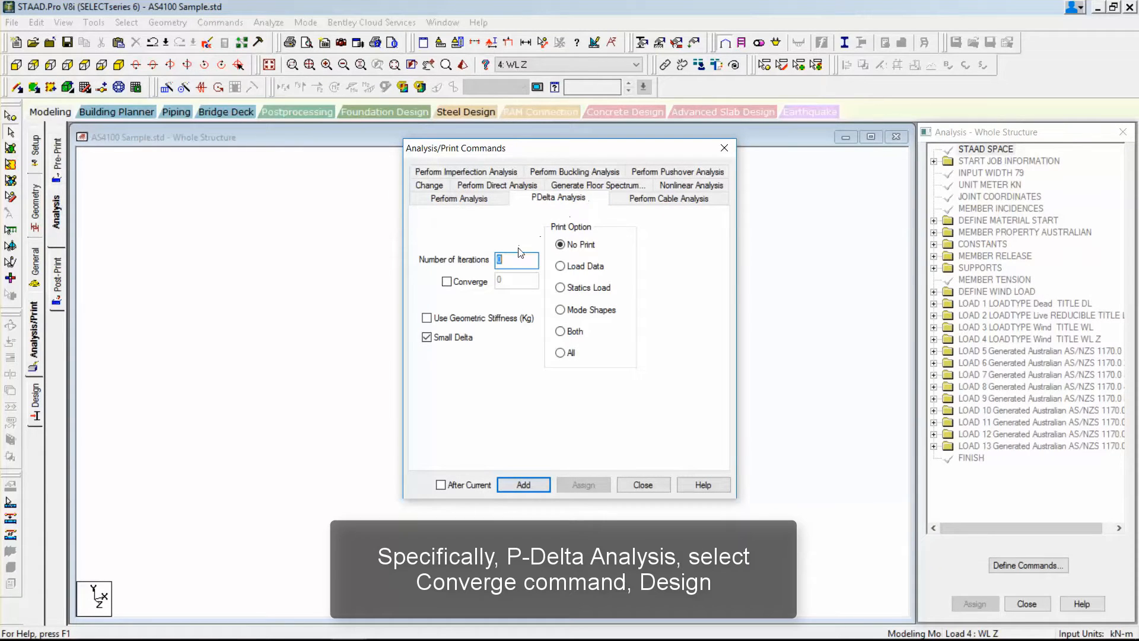
{"action": "left_click", "coordinate": [457, 282]}
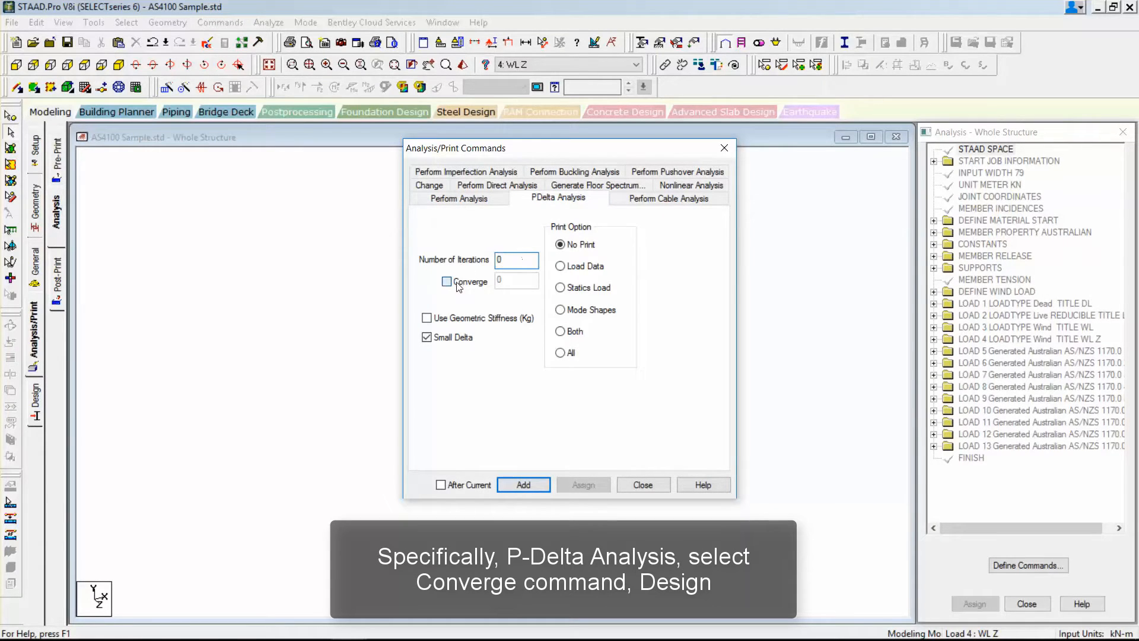
{"action": "left_click", "coordinate": [527, 485]}
{"action": "left_click", "coordinate": [644, 485]}
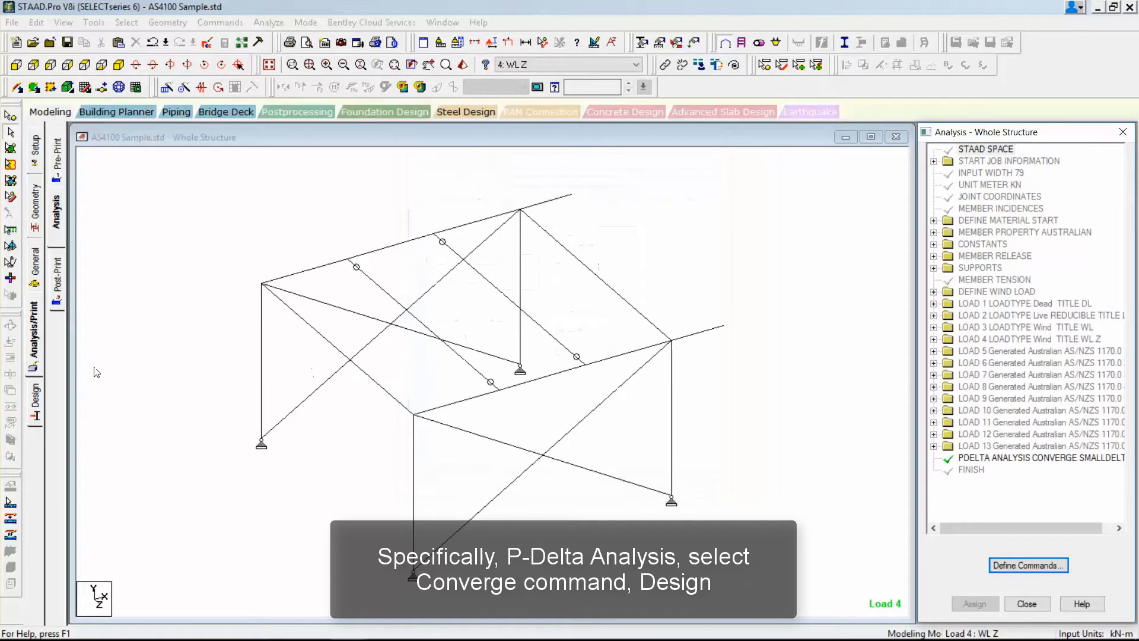
Save the modified structure and set the current steel design code to AS 4100.
{"action": "left_click", "coordinate": [34, 405]}
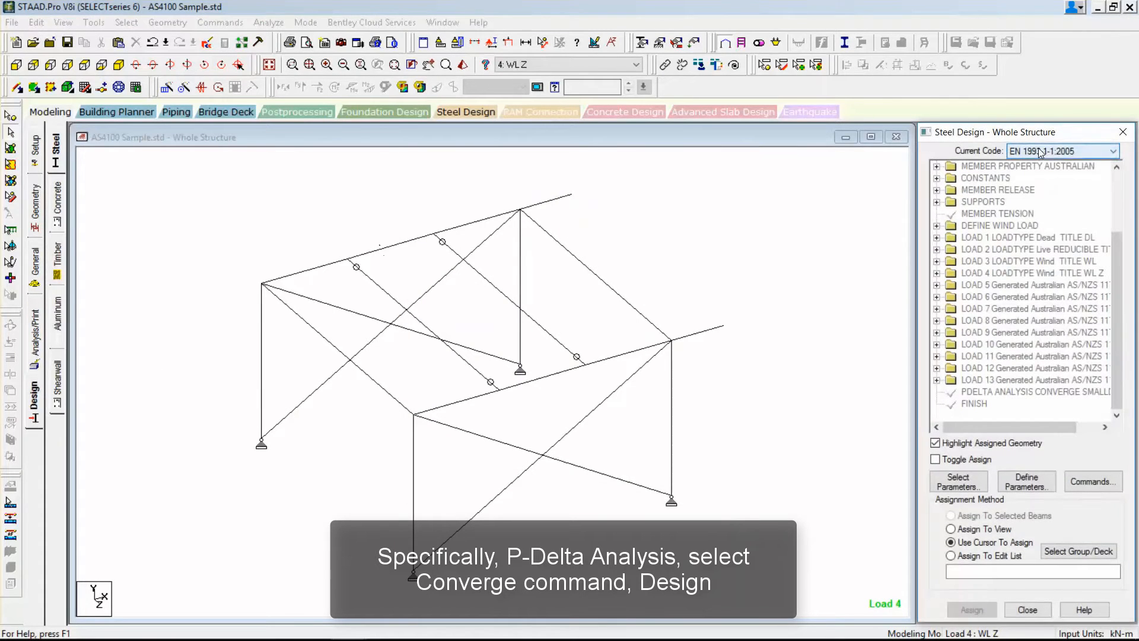
{"action": "left_click", "coordinate": [1040, 152]}
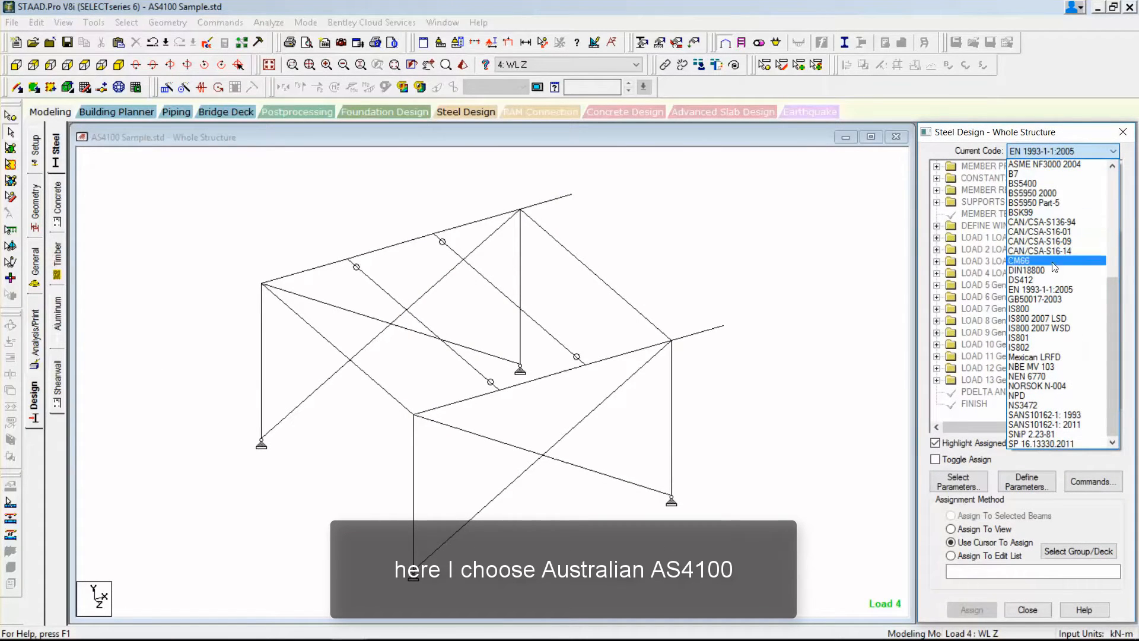
{"action": "left_click", "coordinate": [1019, 414]}
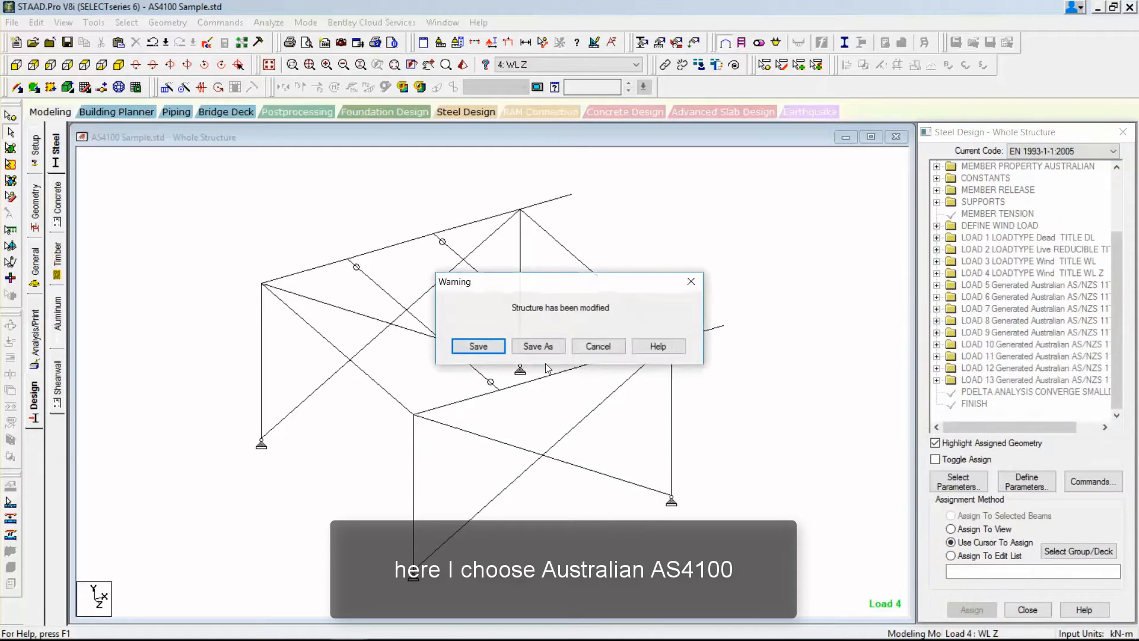
{"action": "left_click", "coordinate": [478, 346]}
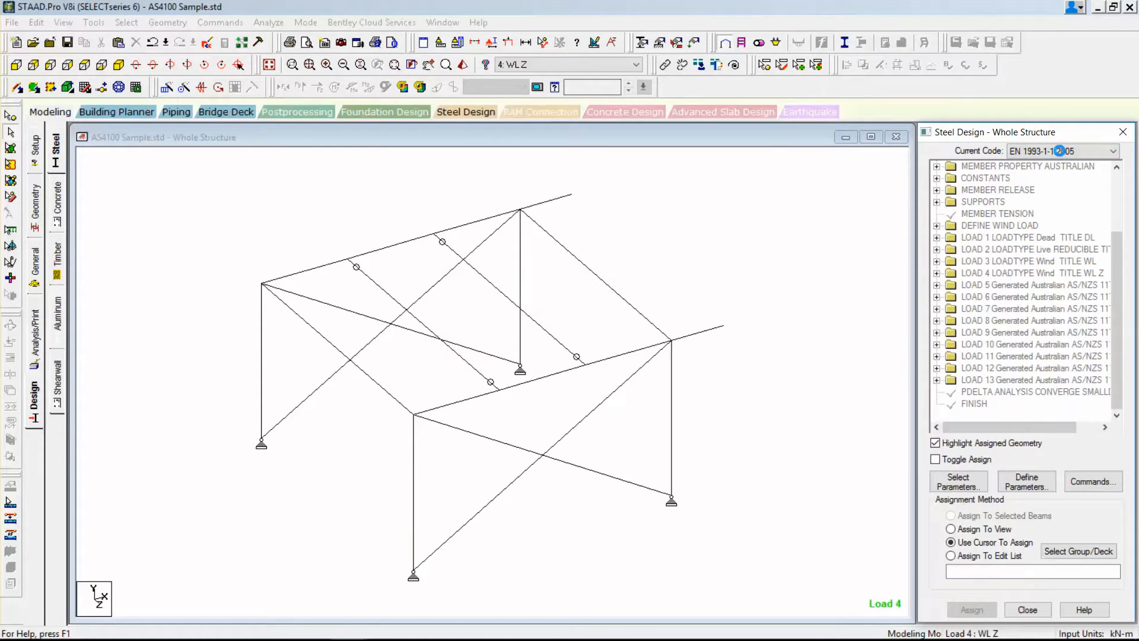
{"action": "left_click", "coordinate": [1060, 150]}
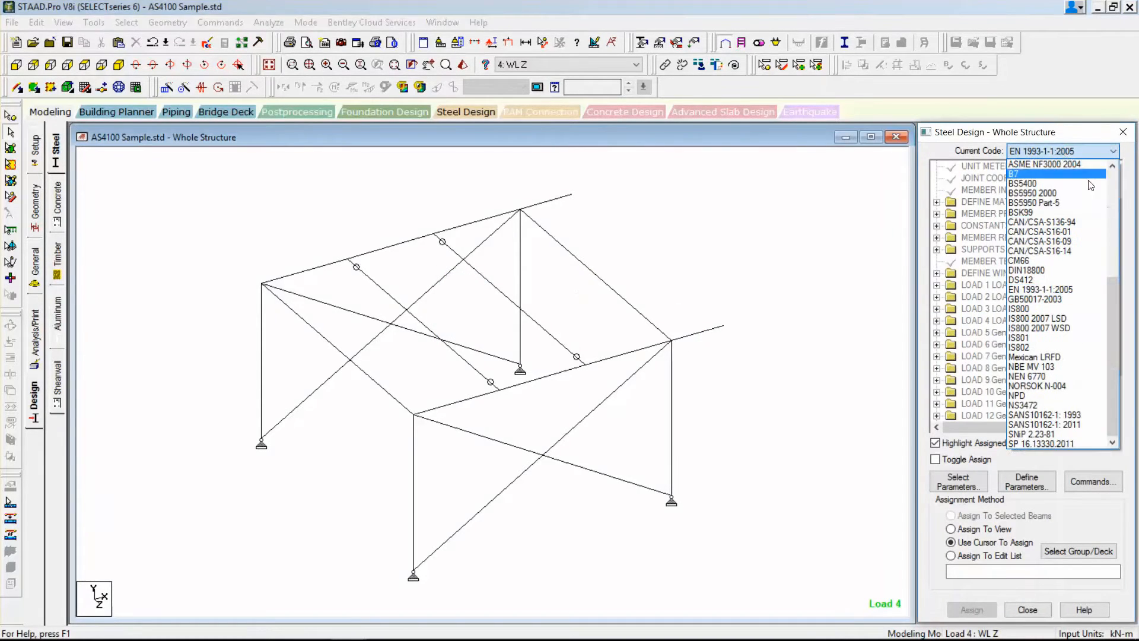
{"action": "left_click_drag", "start_coordinate": [1113, 290], "coordinate": [1110, 160]}
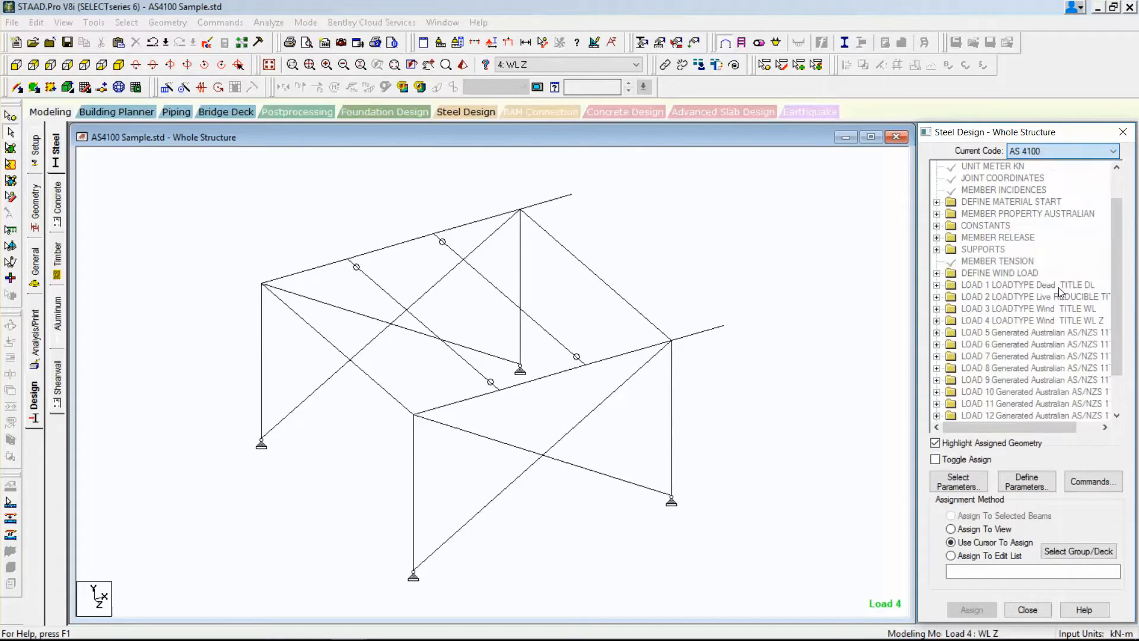
{"action": "left_click", "coordinate": [1060, 290]}
From the steel design parameter definitions, open the help page on Design Parameters for steel design per AS 4100 - 1998.
{"action": "left_click", "coordinate": [1024, 485]}
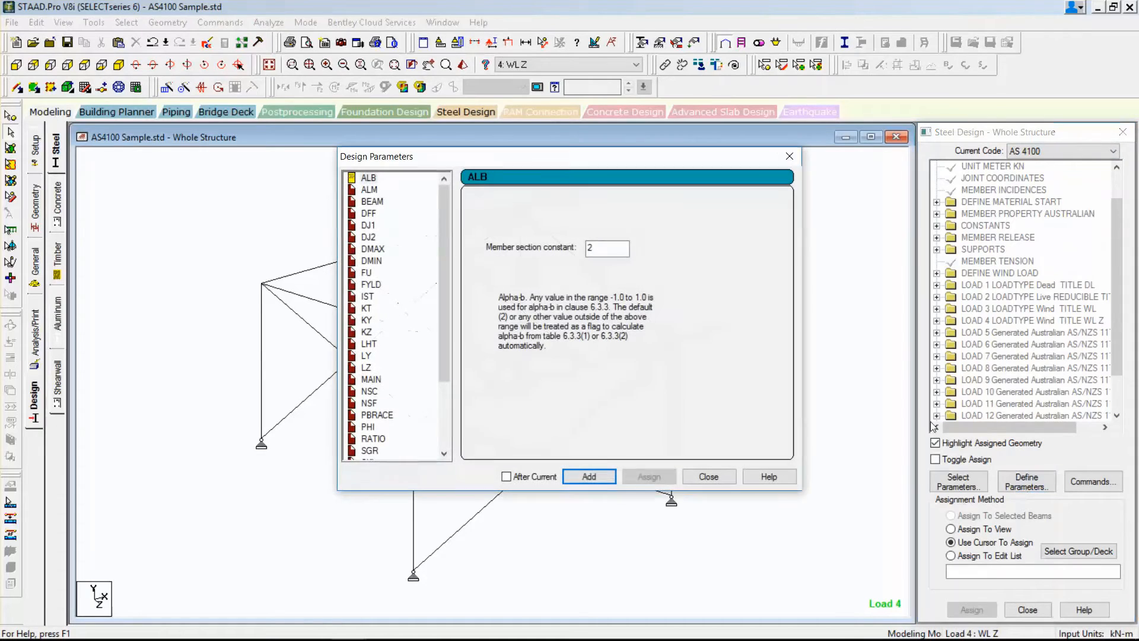
{"action": "mouse_move", "coordinate": [440, 244]}
{"action": "left_mouse_down"}
{"action": "mouse_move", "coordinate": [442, 325]}
{"action": "mouse_move", "coordinate": [440, 229]}
{"action": "left_mouse_up"}
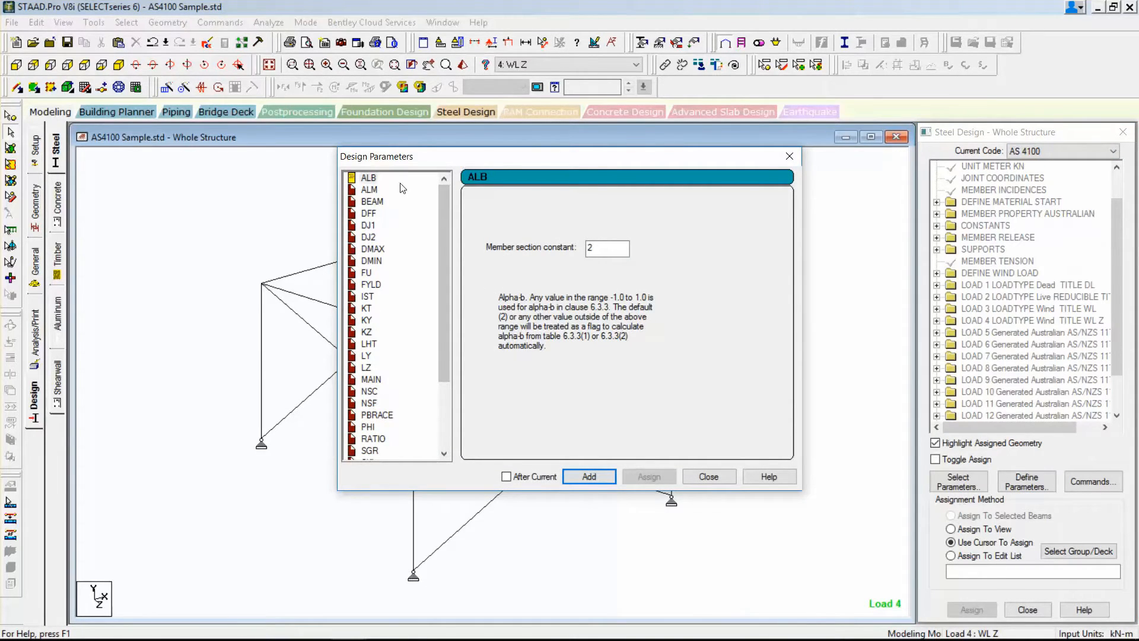
{"action": "left_click", "coordinate": [768, 475]}
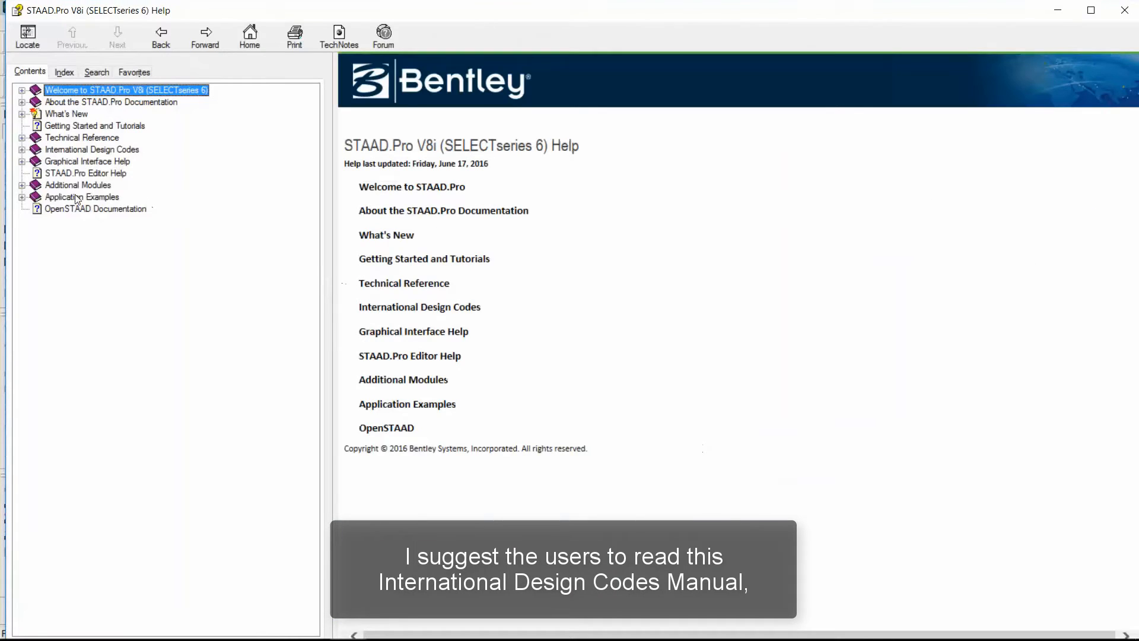
{"action": "left_click", "coordinate": [22, 150]}
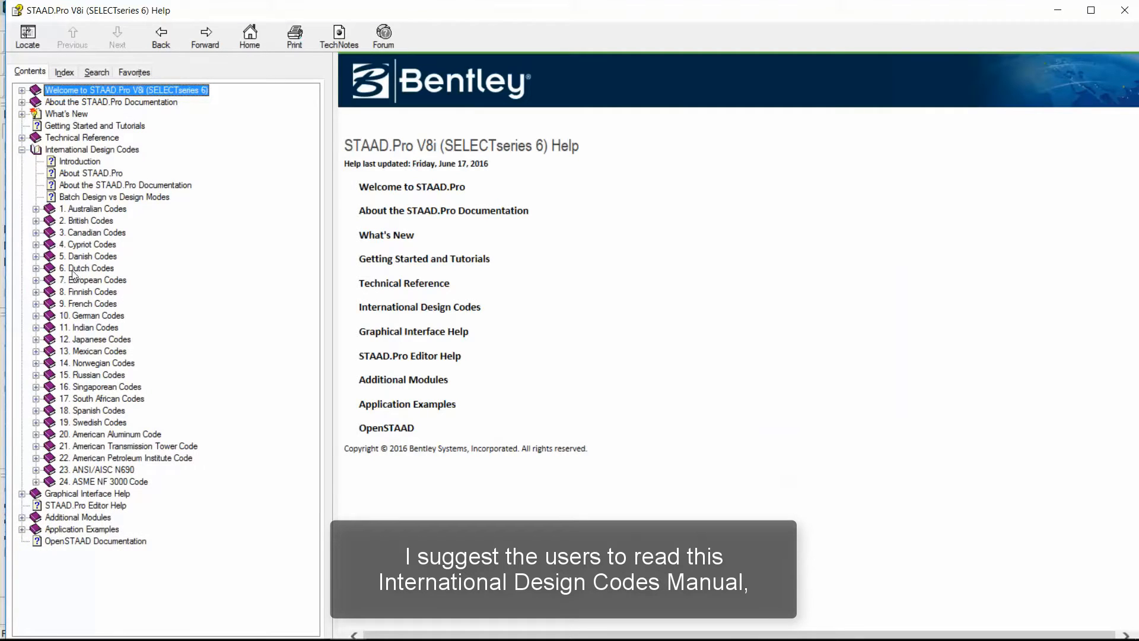
{"action": "left_click", "coordinate": [37, 208]}
{"action": "left_click", "coordinate": [50, 233]}
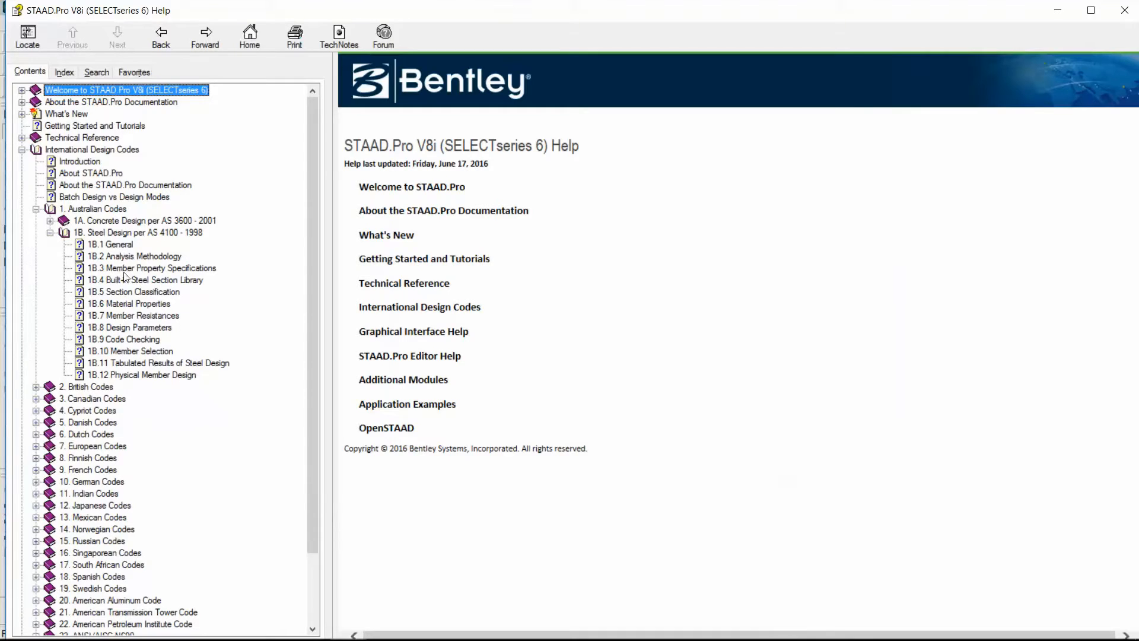
{"action": "left_click", "coordinate": [126, 328]}
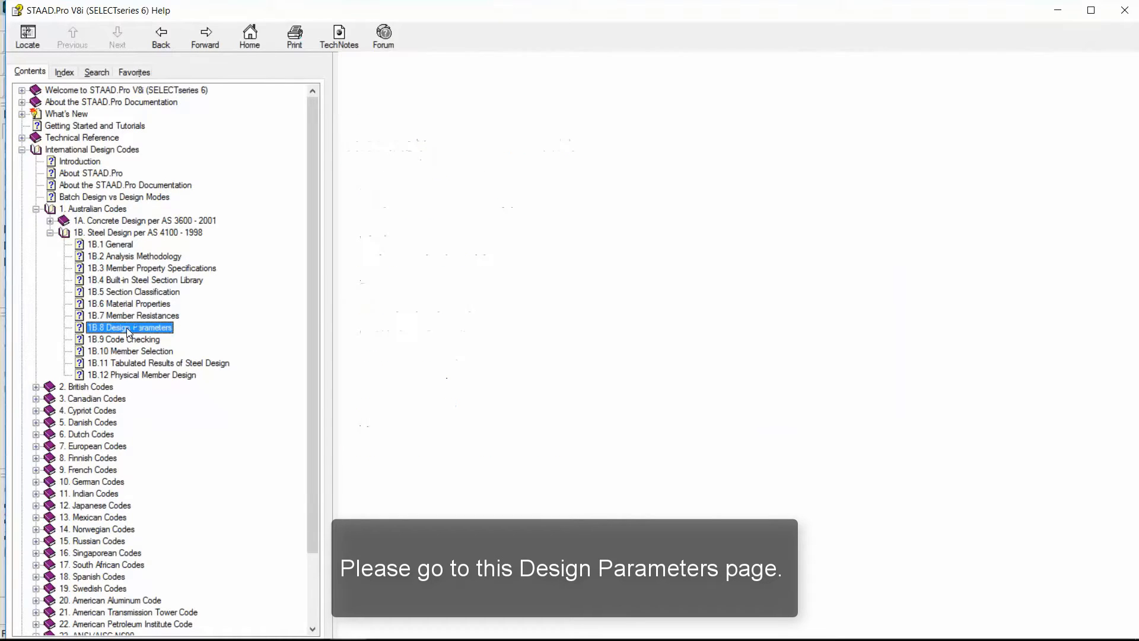
Examine the Australian steel design parameters table, focusing on the PBRACE parameter and its design scope.
{"action": "scroll", "coordinate": [540, 281], "scroll_direction": "down", "scroll_amount": 3}
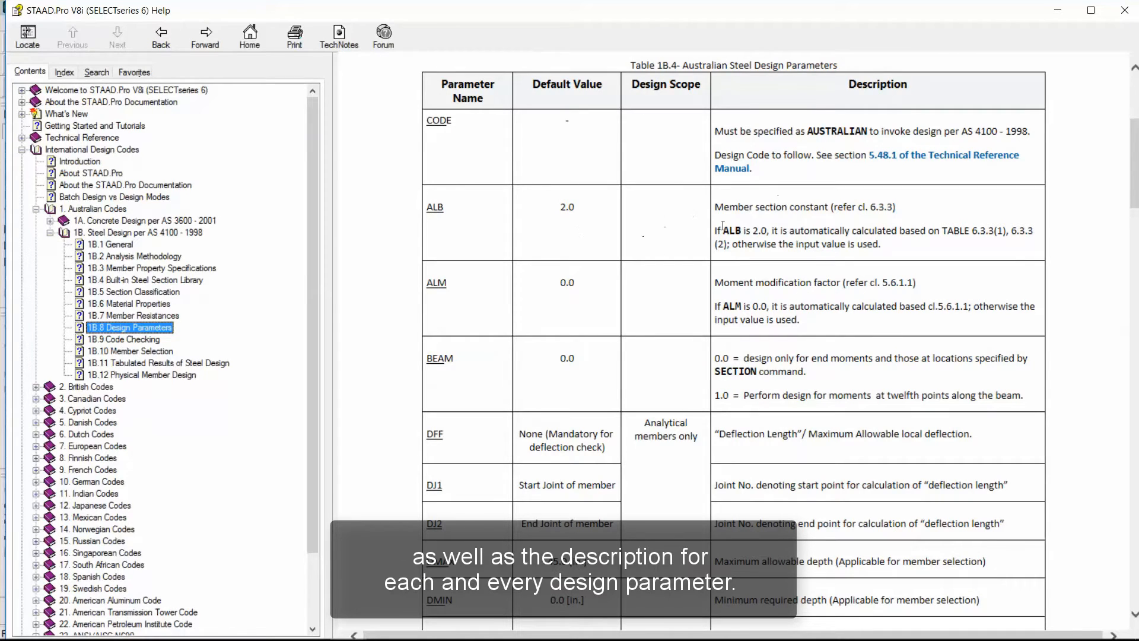
{"action": "scroll", "coordinate": [460, 285], "scroll_direction": "down", "scroll_amount": 20}
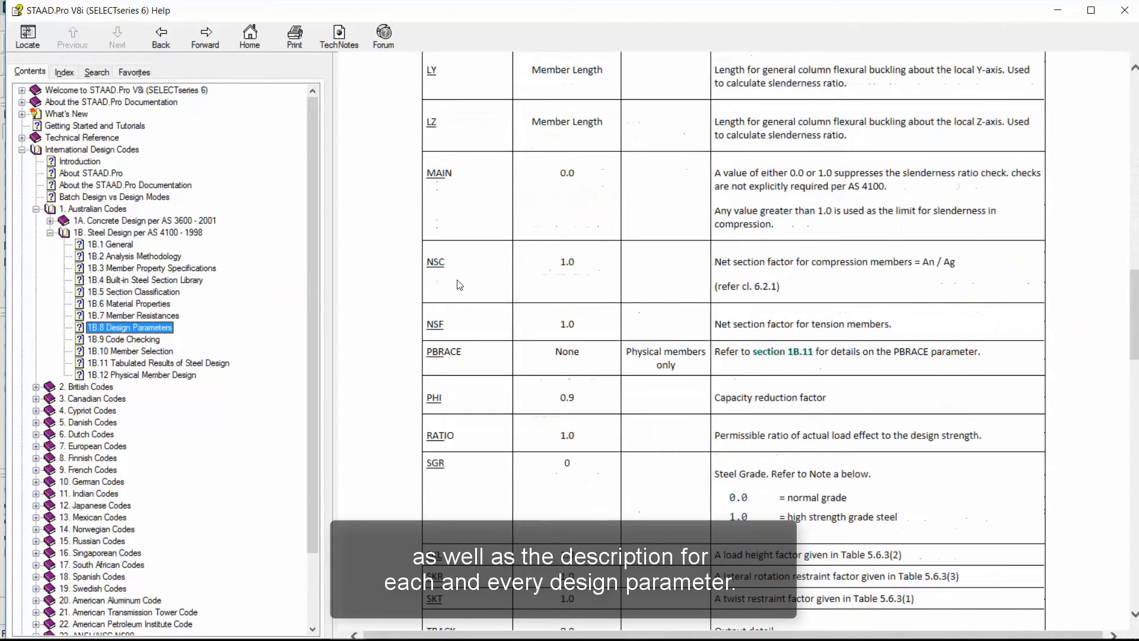
{"action": "scroll", "coordinate": [460, 285], "scroll_direction": "up", "scroll_amount": 4}
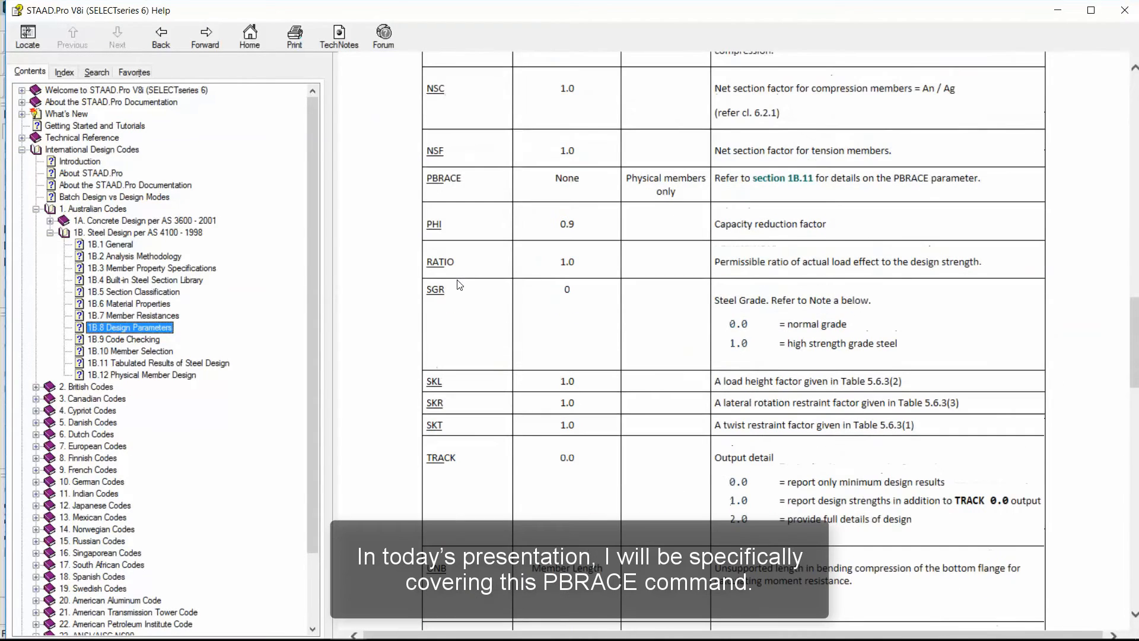
{"action": "scroll", "coordinate": [459, 285], "scroll_direction": "up", "scroll_amount": 3}
{"action": "left_click_drag", "start_coordinate": [465, 355], "coordinate": [428, 351]}
{"action": "left_click", "coordinate": [503, 363]}
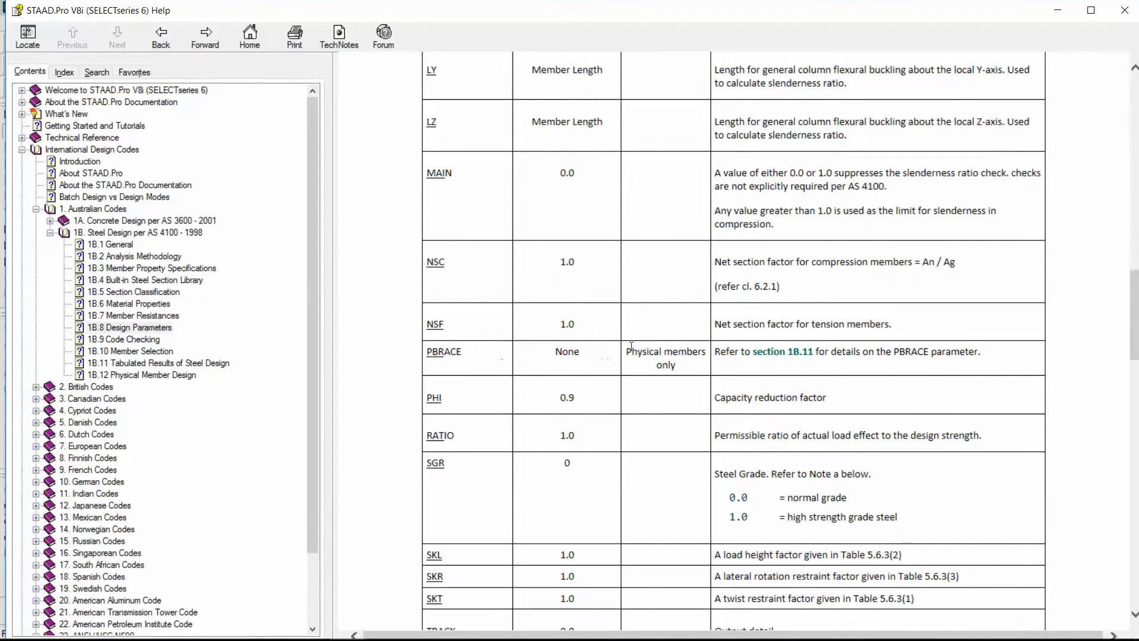
{"action": "left_click_drag", "start_coordinate": [626, 347], "coordinate": [676, 366]}
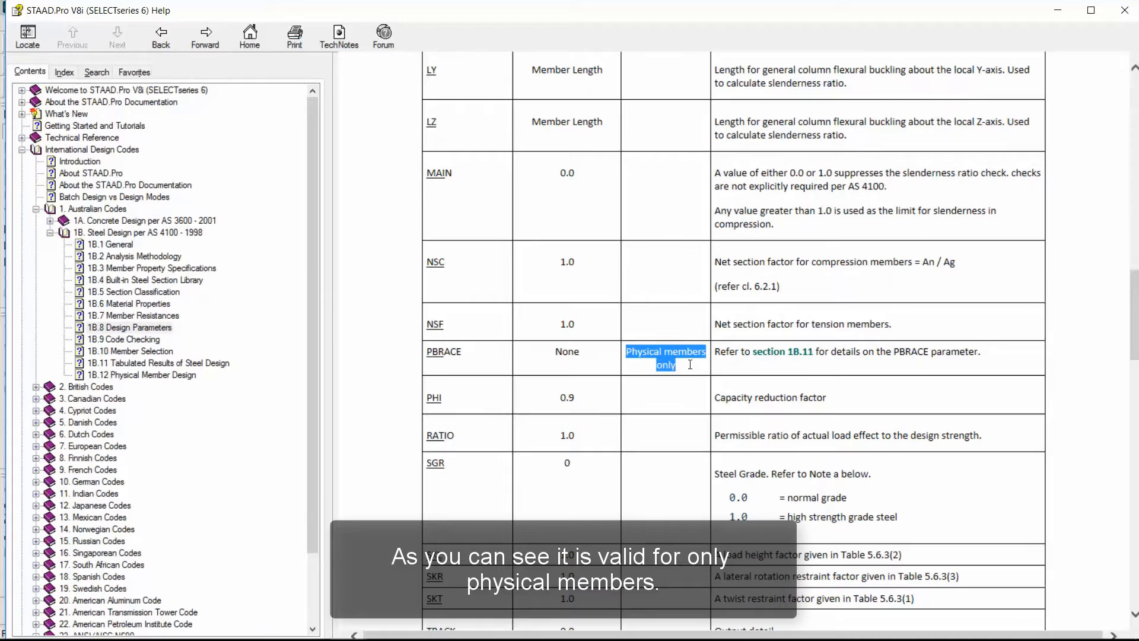
{"action": "left_click", "coordinate": [496, 368]}
{"action": "left_click_drag", "start_coordinate": [478, 357], "coordinate": [429, 359]}
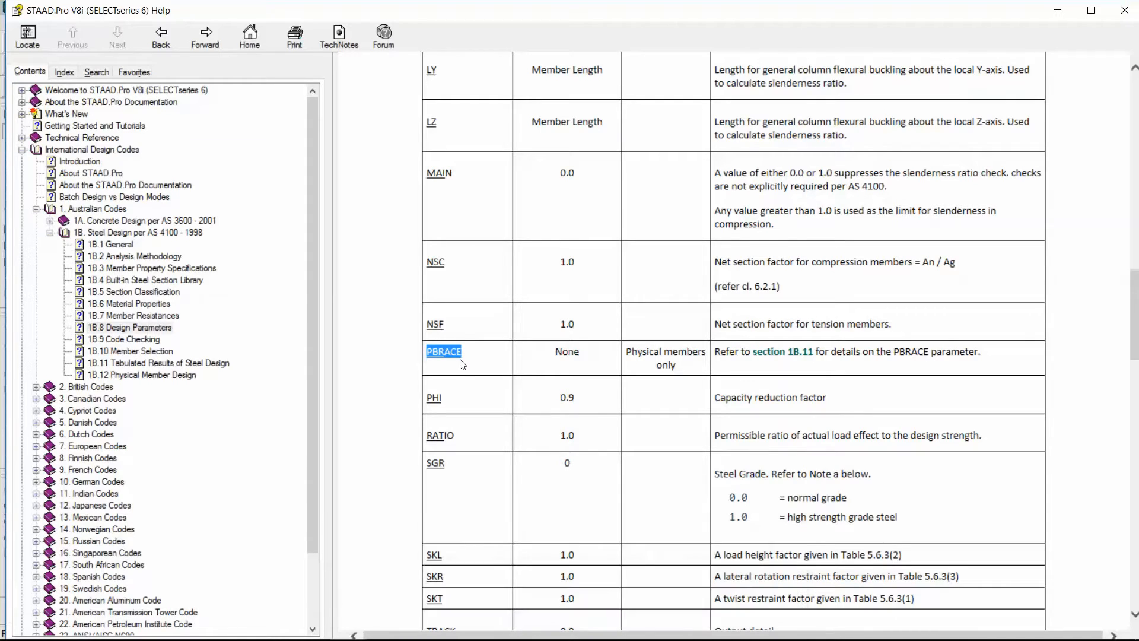
Review the parameters listed around PBRACE, and close the help and the design parameter definitions without adding any parameter.
{"action": "scroll", "coordinate": [464, 125], "scroll_direction": "up", "scroll_amount": 3}
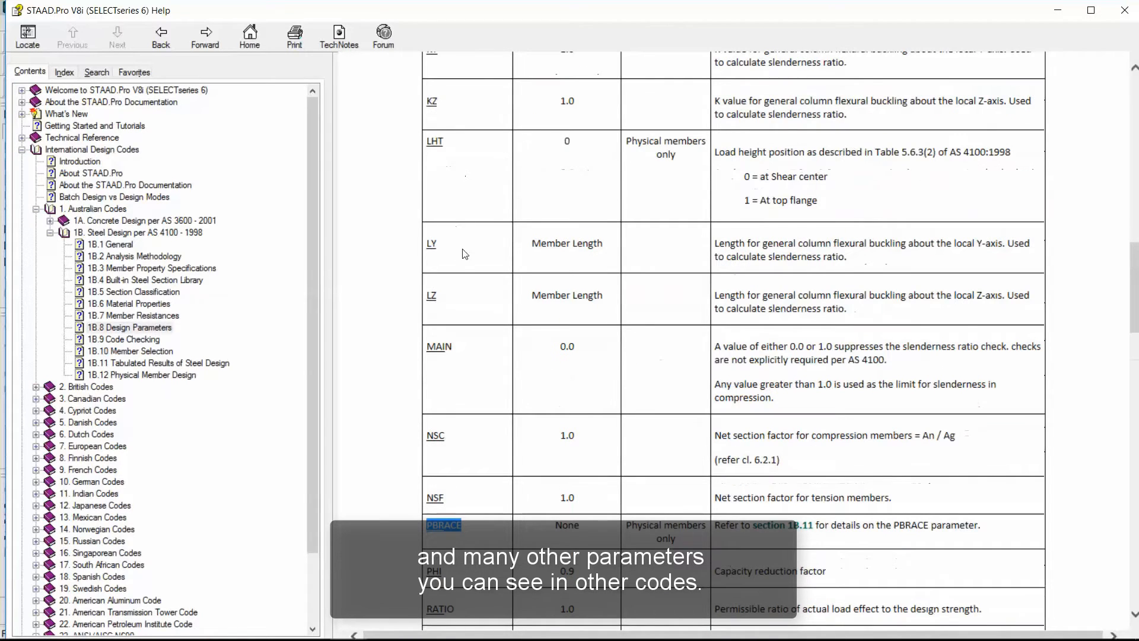
{"action": "scroll", "coordinate": [465, 268], "scroll_direction": "down", "scroll_amount": 6}
{"action": "scroll", "coordinate": [465, 268], "scroll_direction": "down", "scroll_amount": 7}
{"action": "scroll", "coordinate": [465, 267], "scroll_direction": "up", "scroll_amount": 7}
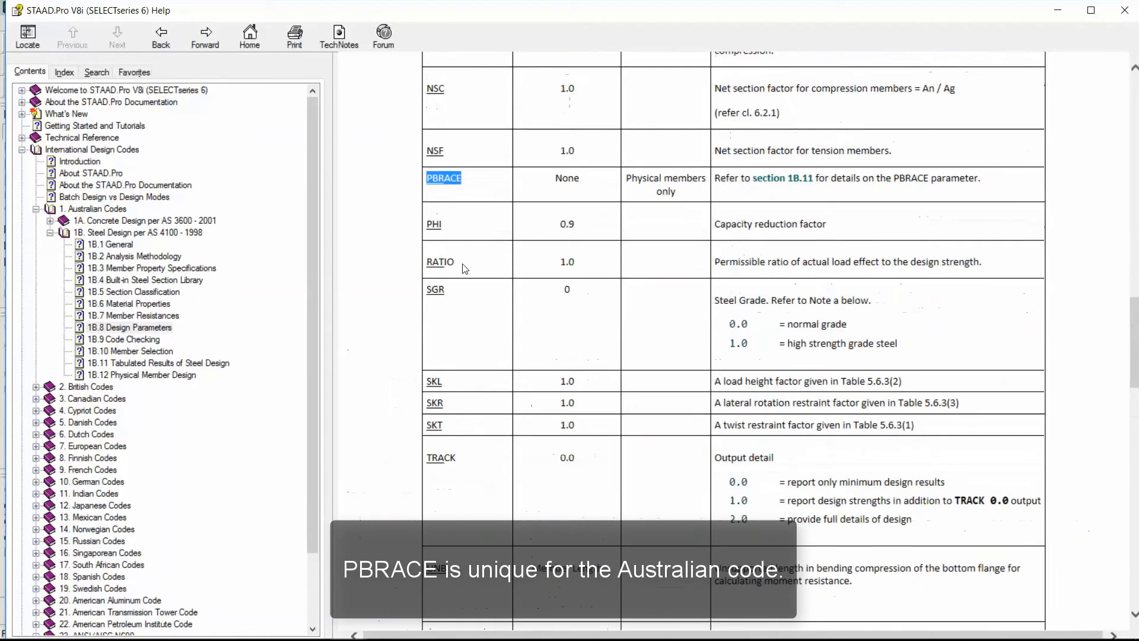
{"action": "scroll", "coordinate": [466, 237], "scroll_direction": "up", "scroll_amount": 2}
{"action": "scroll", "coordinate": [466, 231], "scroll_direction": "up", "scroll_amount": 1}
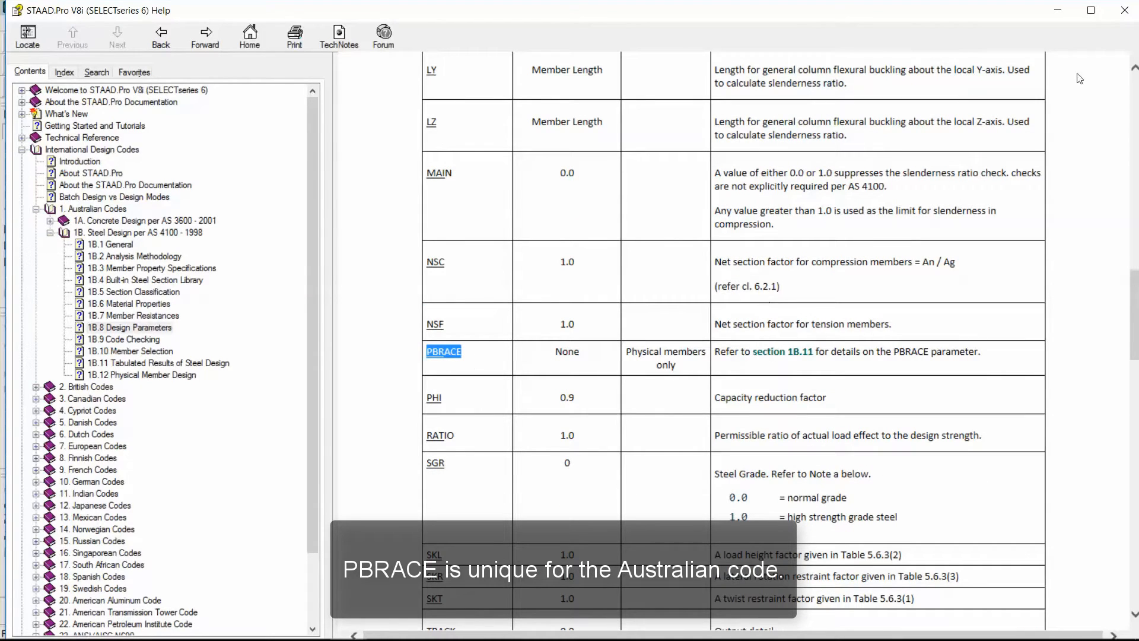
{"action": "left_click", "coordinate": [1124, 10]}
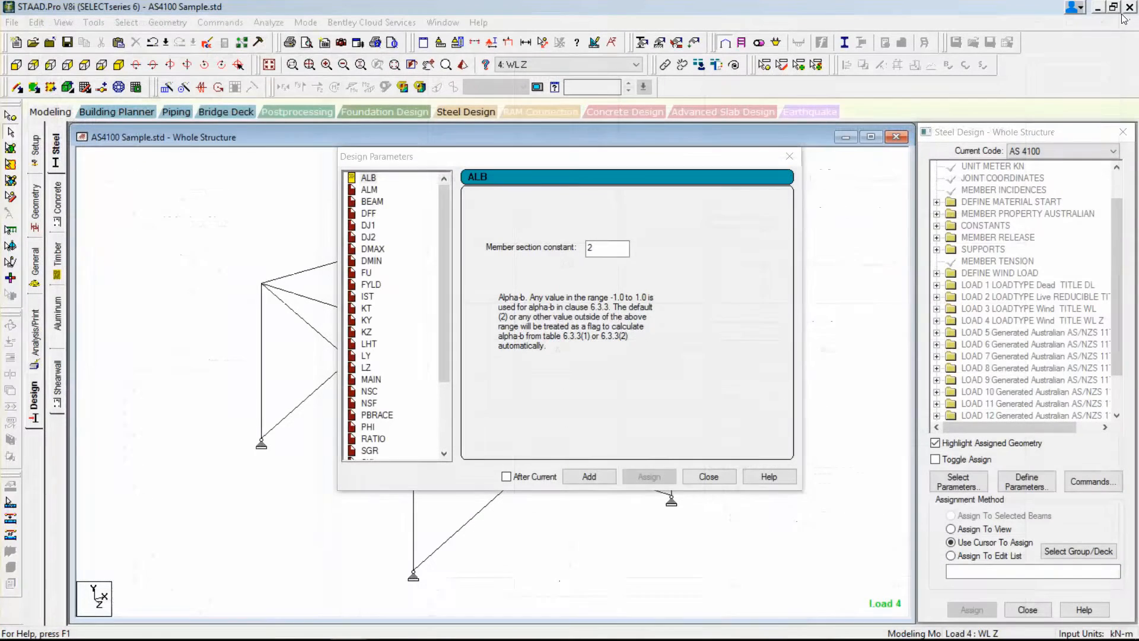
{"action": "left_click", "coordinate": [708, 476]}
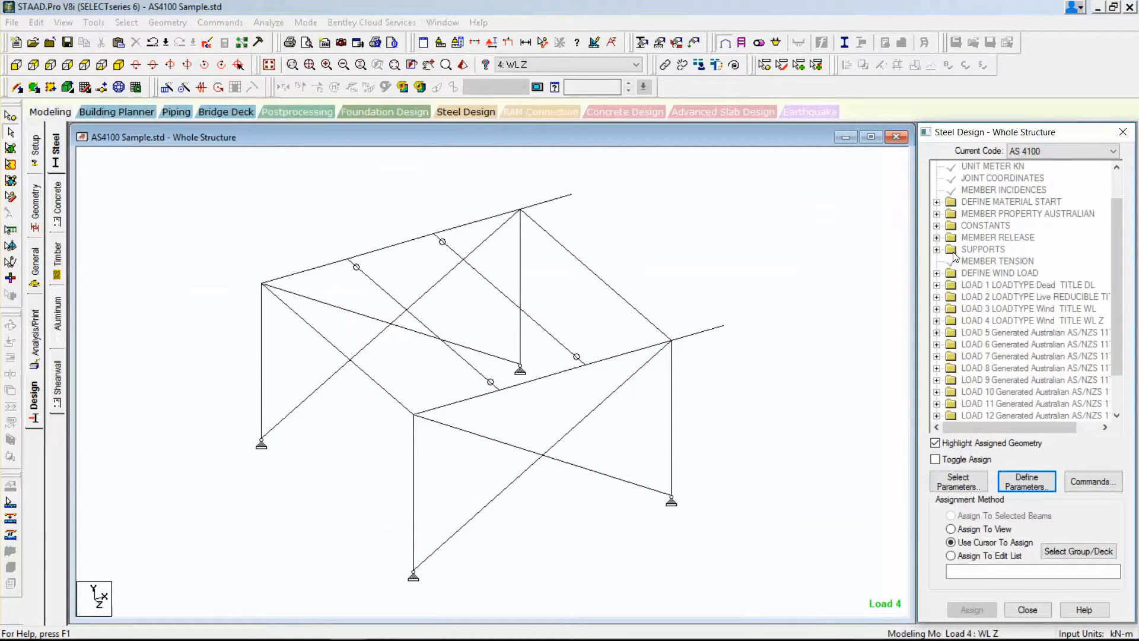
Select all members of the frame and form physical members from them automatically.
{"action": "left_click", "coordinate": [36, 207]}
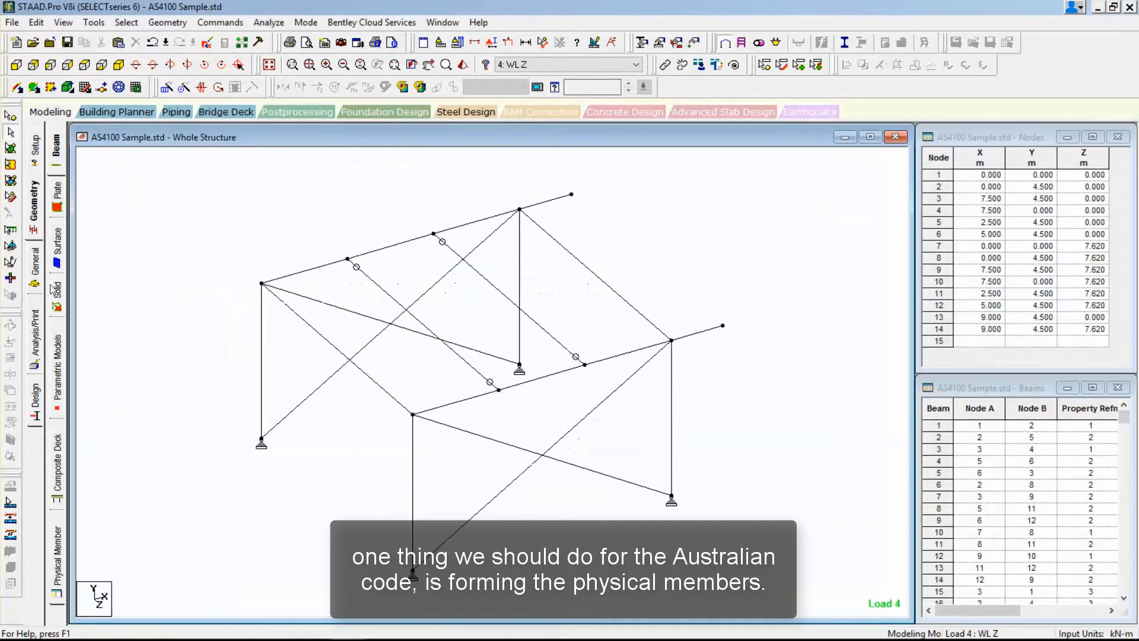
{"action": "left_click", "coordinate": [63, 548]}
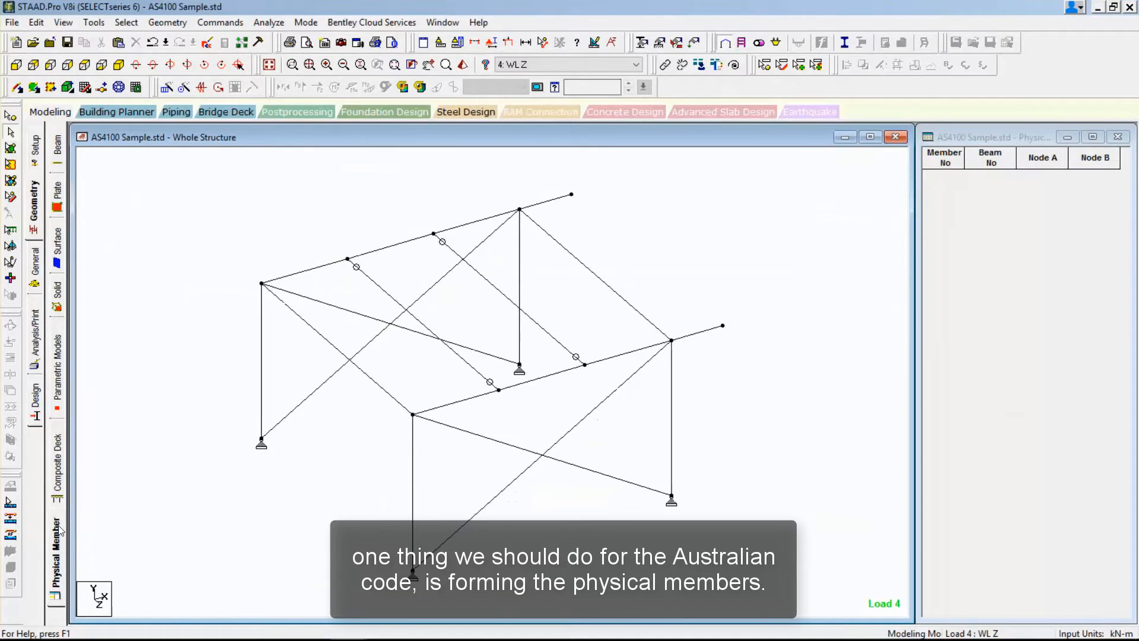
{"action": "left_click_drag", "start_coordinate": [212, 257], "coordinate": [810, 596]}
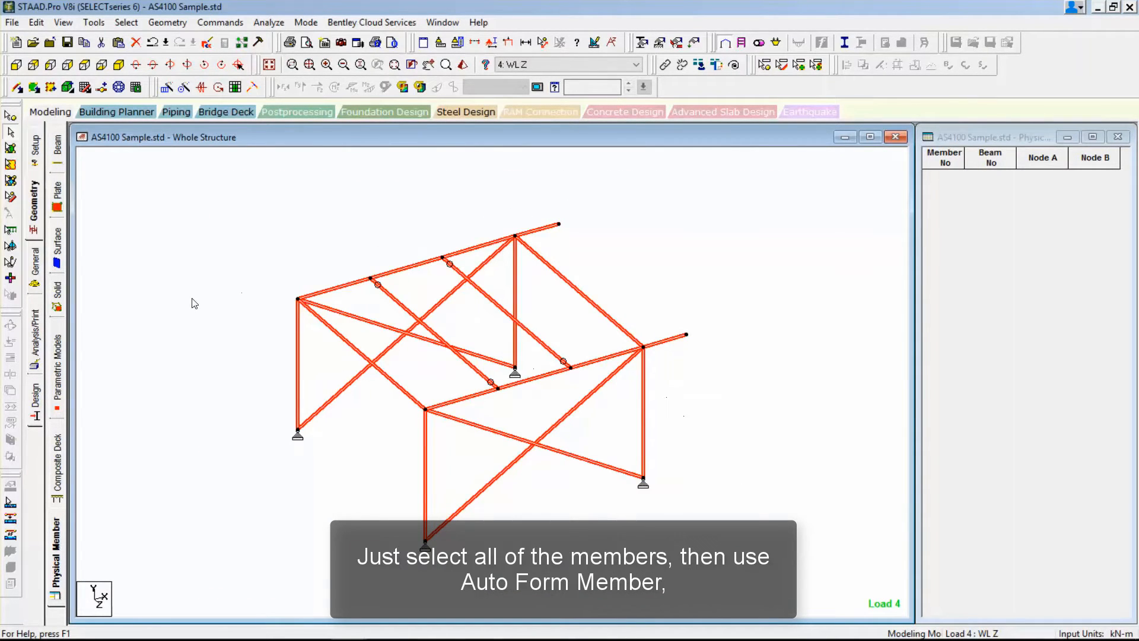
{"action": "left_click", "coordinate": [11, 534]}
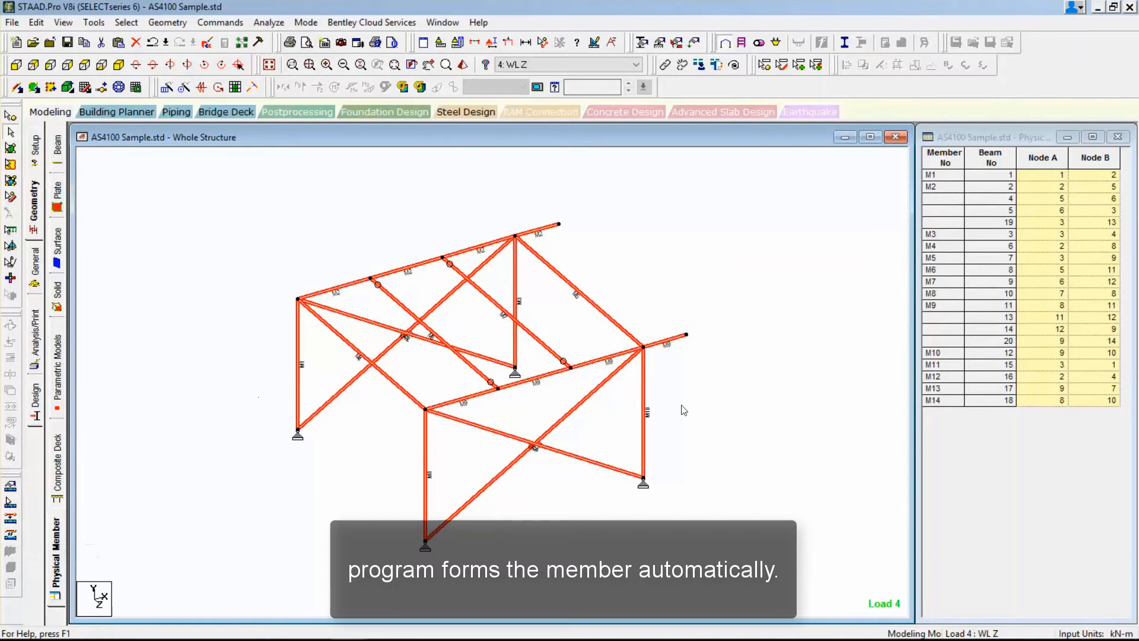
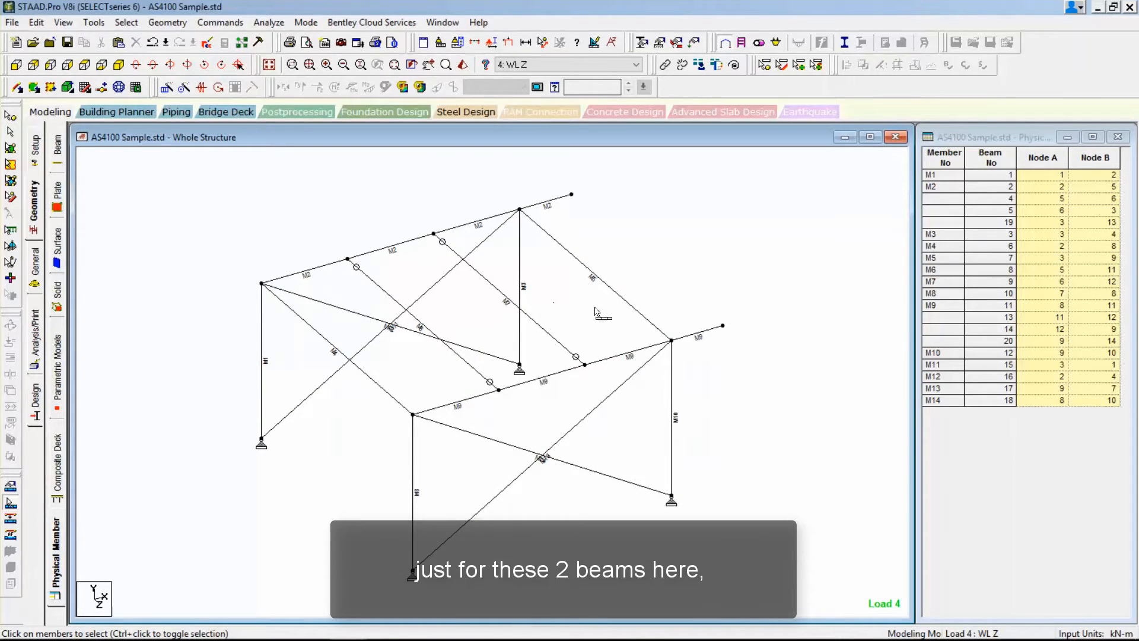
Delete the two automatically formed physical members M9 and M2 that run along the long roof beams including their cantilevers.
{"action": "left_click", "coordinate": [598, 364]}
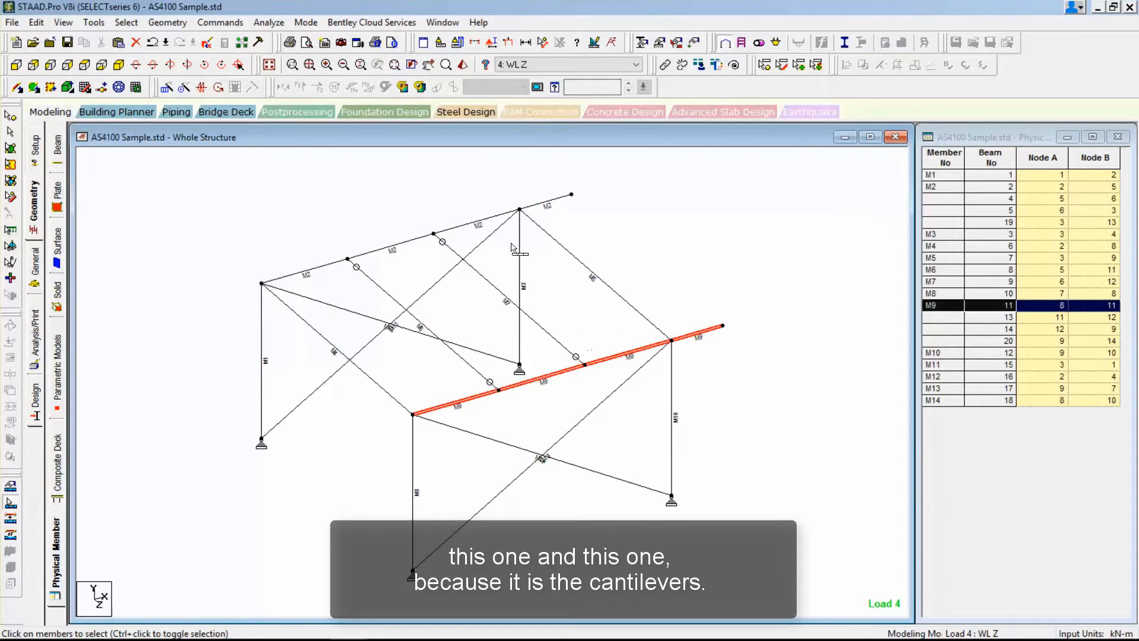
{"action": "left_click", "coordinate": [485, 218]}
{"action": "left_click", "coordinate": [663, 346]}
{"action": "right_click", "coordinate": [663, 348]}
{"action": "left_click", "coordinate": [683, 355]}
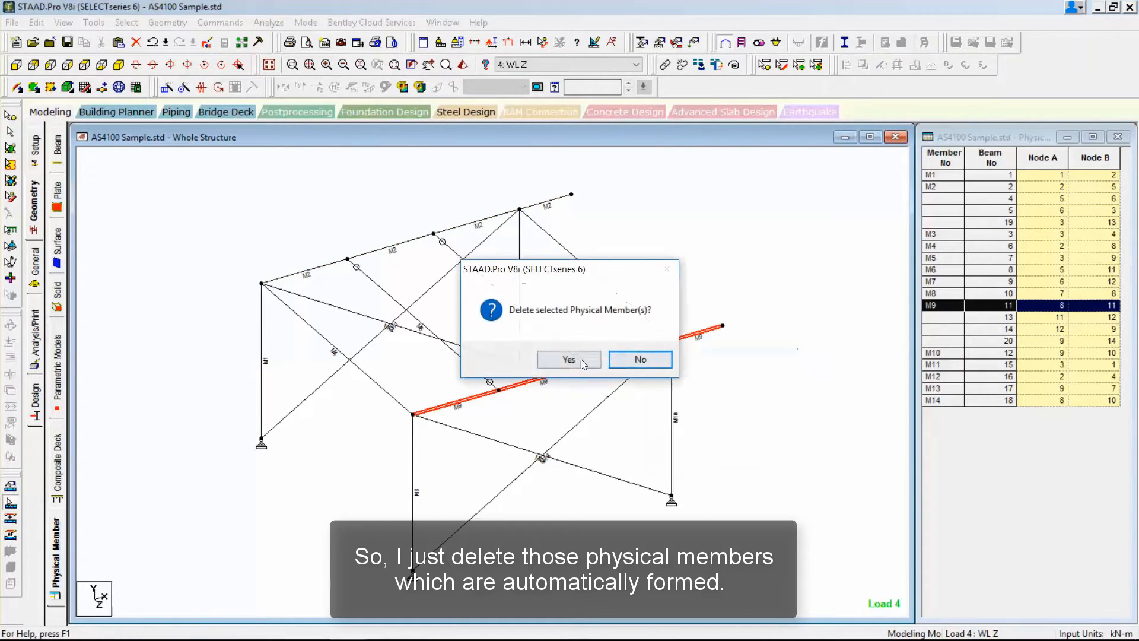
{"action": "left_click", "coordinate": [580, 358]}
{"action": "left_click", "coordinate": [480, 220]}
{"action": "right_click", "coordinate": [480, 220]}
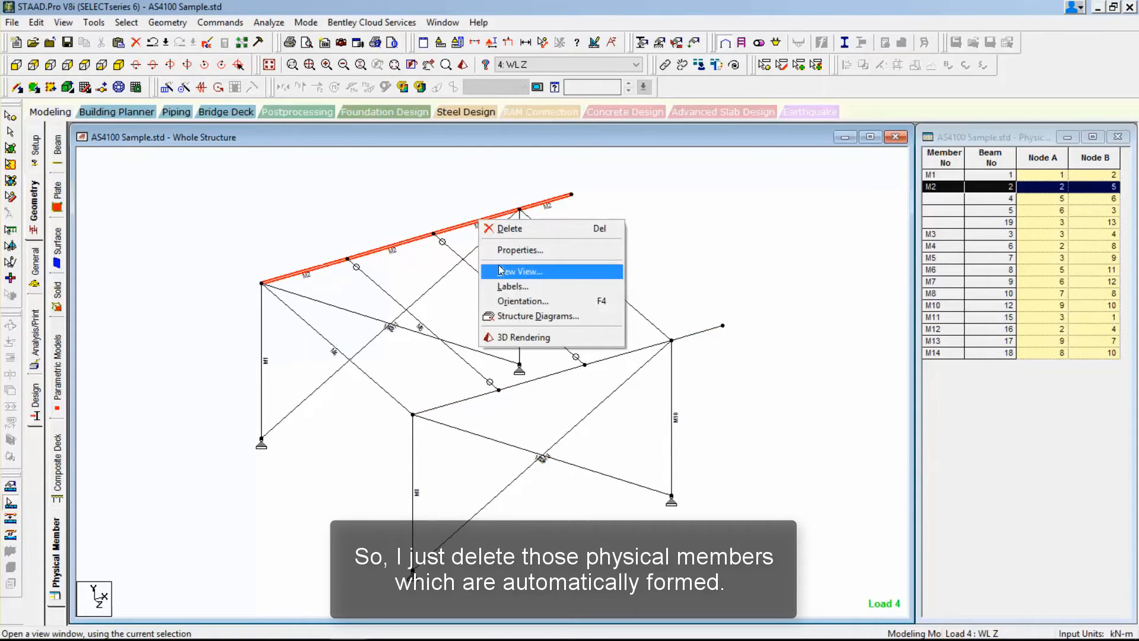
{"action": "left_click", "coordinate": [506, 229]}
{"action": "left_click", "coordinate": [585, 358]}
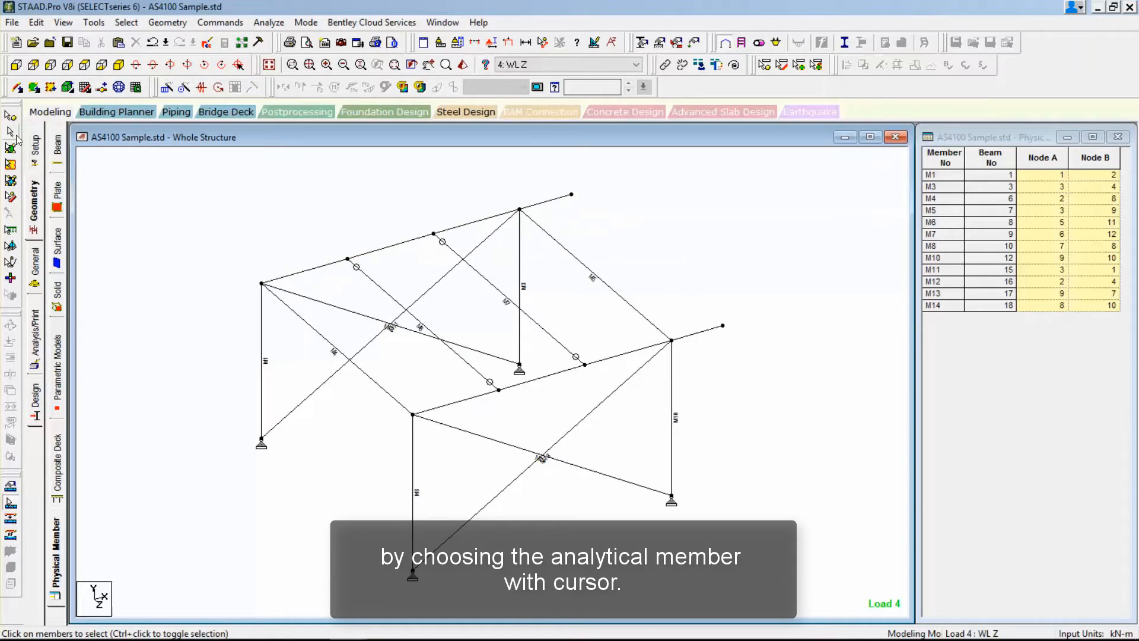
Select the three main-span analytical beams on each long roof line, without the cantilevers, and form physical members from them automatically.
{"action": "left_click", "coordinate": [461, 408]}
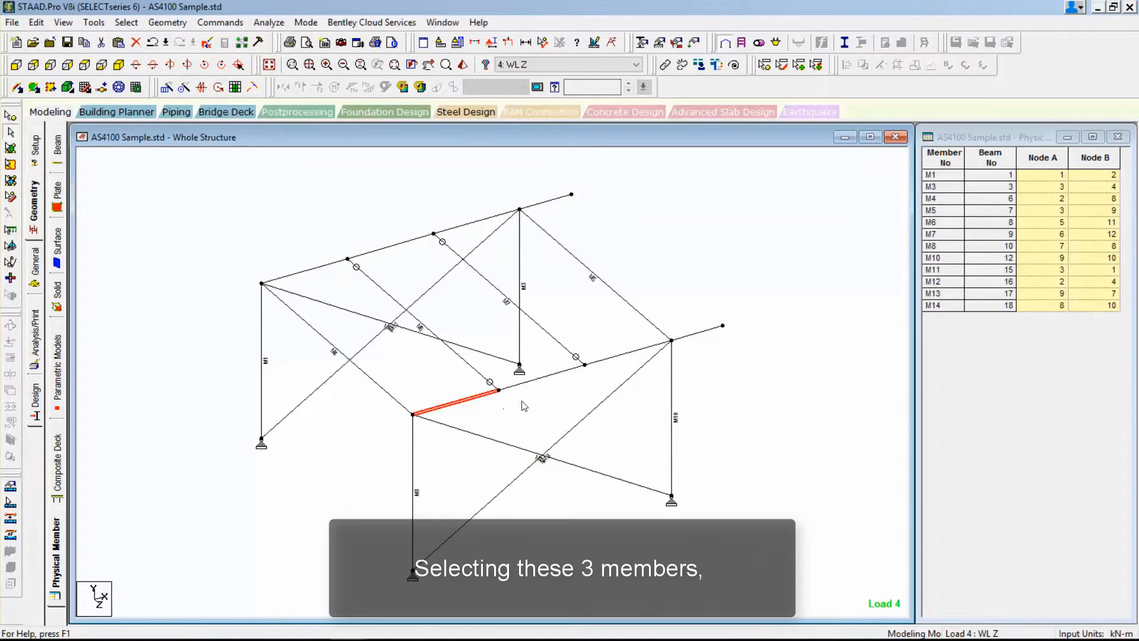
{"action": "left_click", "coordinate": [532, 379], "text": "ctrl"}
{"action": "left_click", "coordinate": [612, 357], "text": "ctrl"}
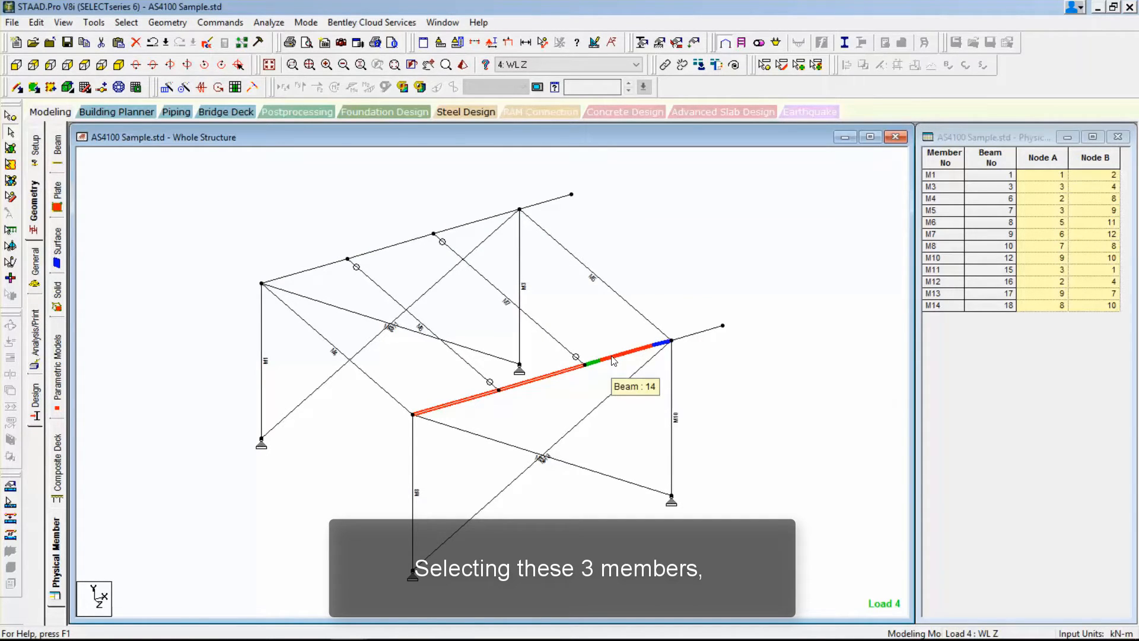
{"action": "left_click", "coordinate": [314, 269], "text": "ctrl"}
{"action": "left_click", "coordinate": [397, 245], "text": "ctrl"}
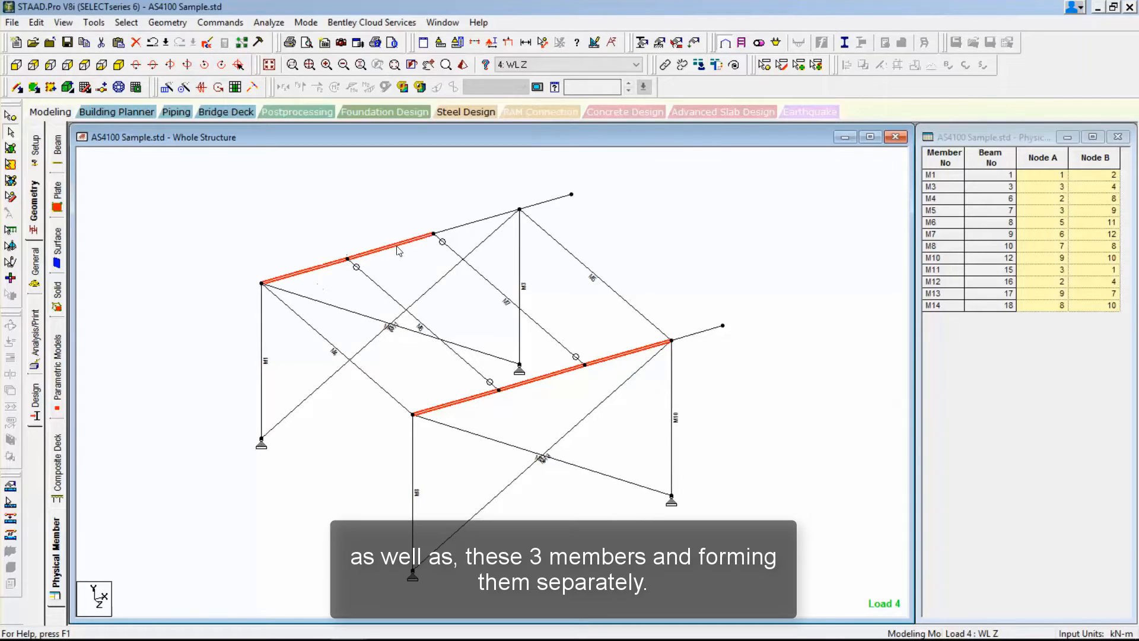
{"action": "left_click", "coordinate": [464, 223], "text": "ctrl"}
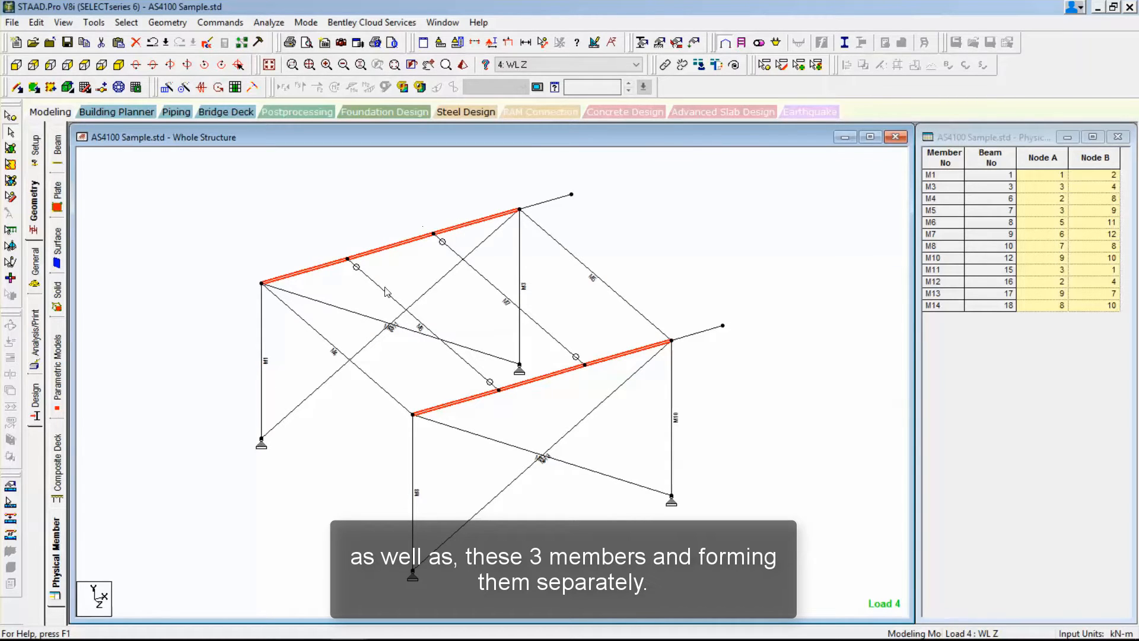
{"action": "left_click", "coordinate": [11, 534]}
{"action": "left_click", "coordinate": [231, 481]}
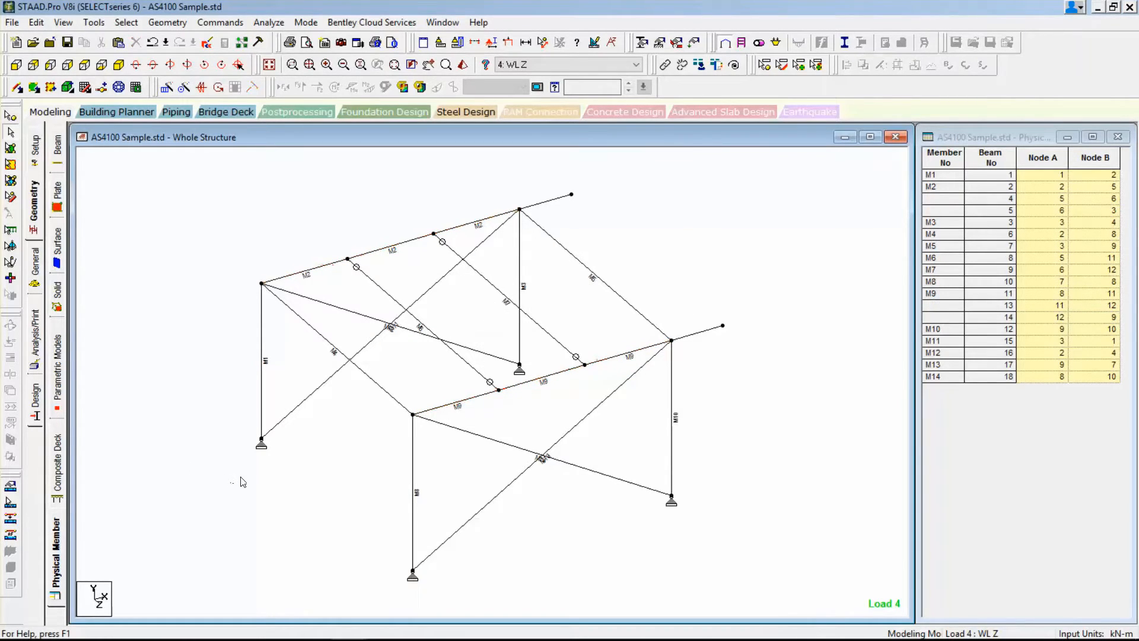
Form a separate physical member from each of the two cantilever beams at the ends of the long roof lines.
{"action": "left_click", "coordinate": [712, 333]}
{"action": "right_click", "coordinate": [710, 331]}
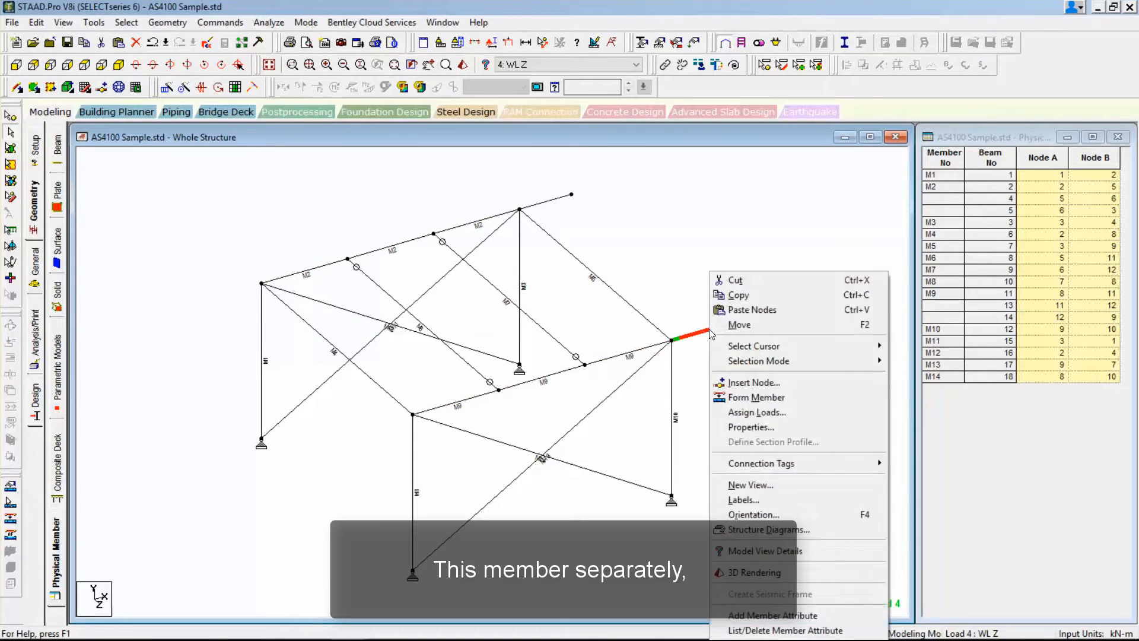
{"action": "left_click", "coordinate": [743, 397]}
{"action": "left_click", "coordinate": [552, 200]}
{"action": "right_click", "coordinate": [553, 199]}
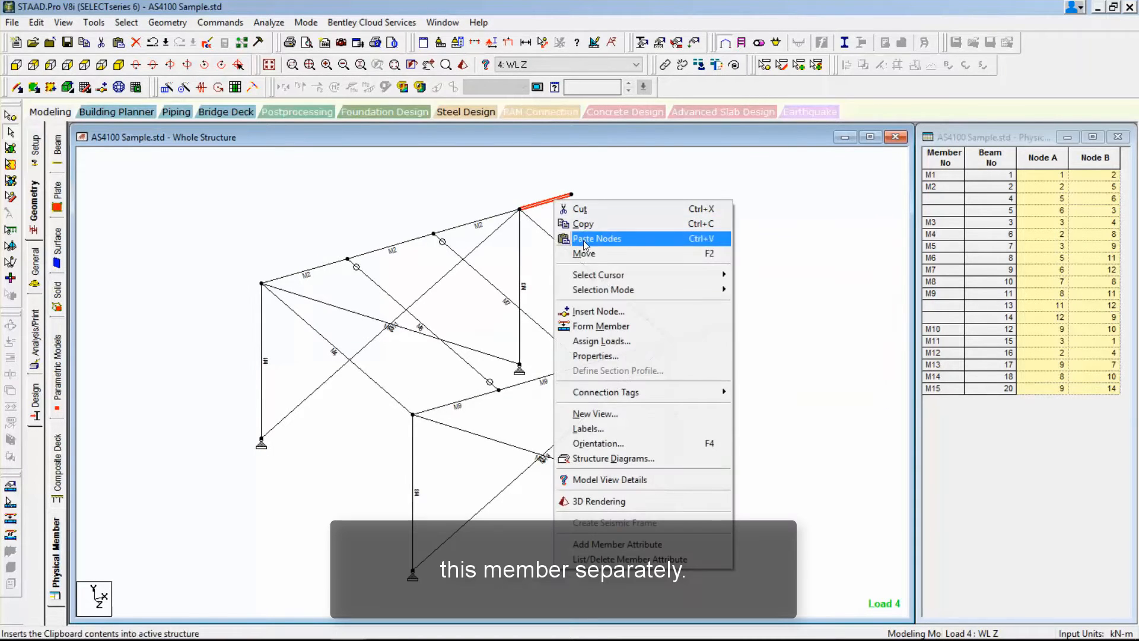
{"action": "left_click", "coordinate": [600, 326]}
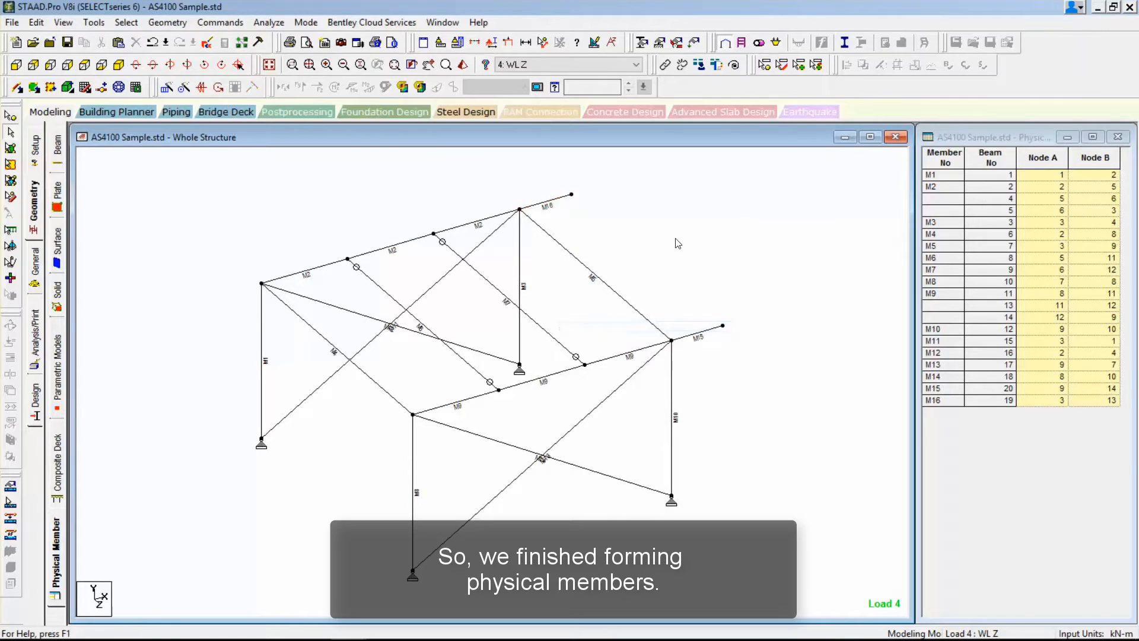
Set the current steel design code to AS 4100.
{"action": "left_click", "coordinate": [37, 395]}
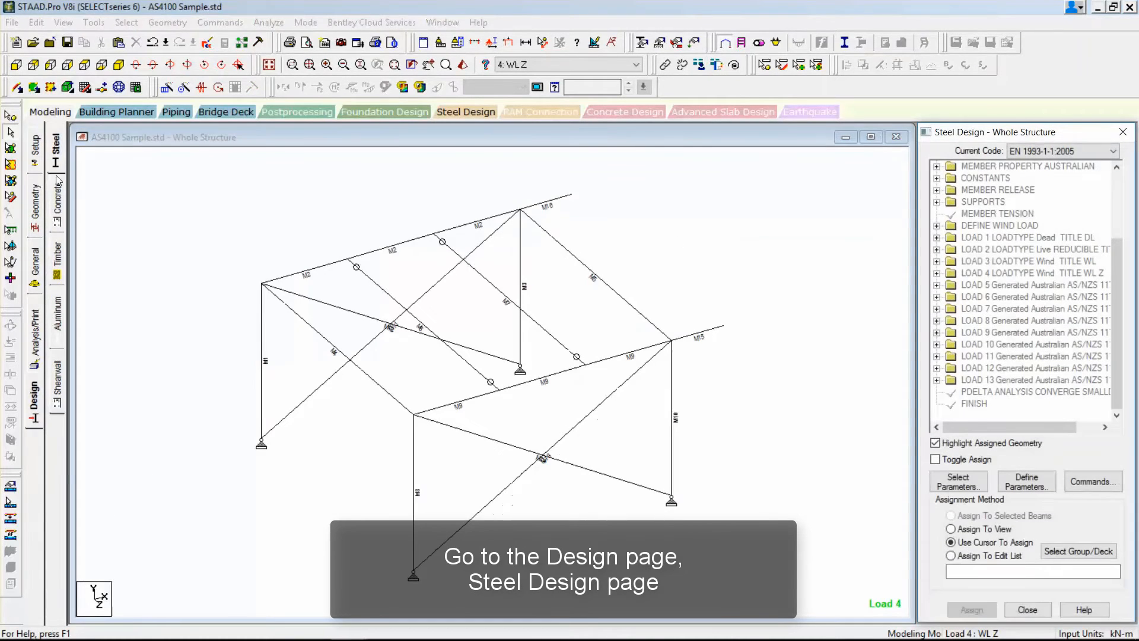
{"action": "left_click", "coordinate": [1054, 151]}
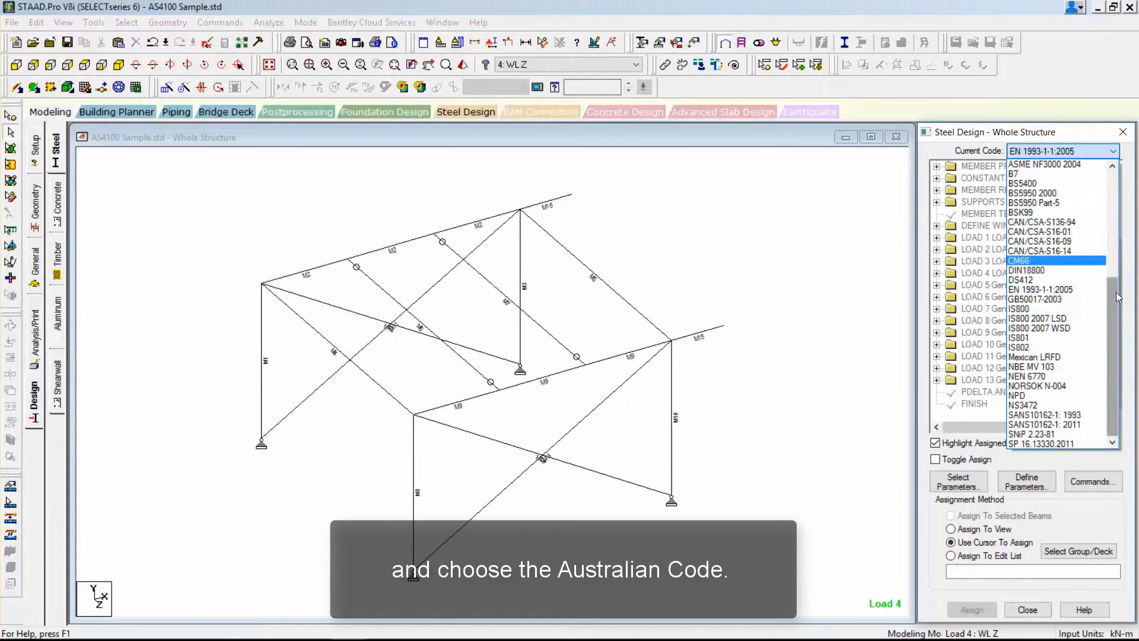
{"action": "left_click_drag", "start_coordinate": [1116, 291], "coordinate": [1113, 195]}
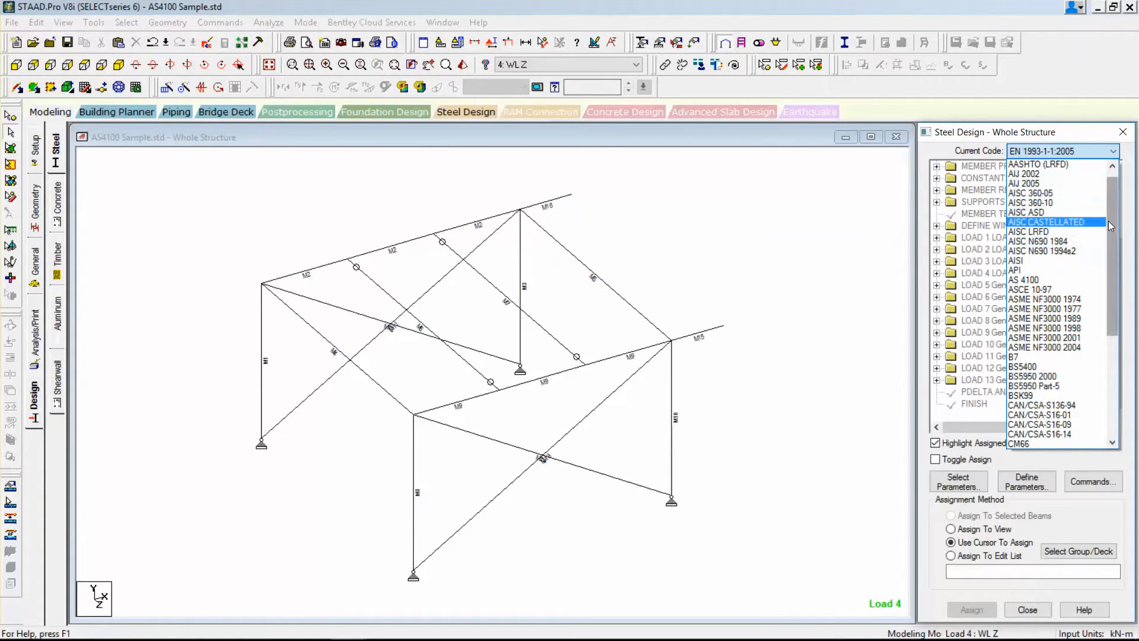
{"action": "left_click", "coordinate": [1032, 279]}
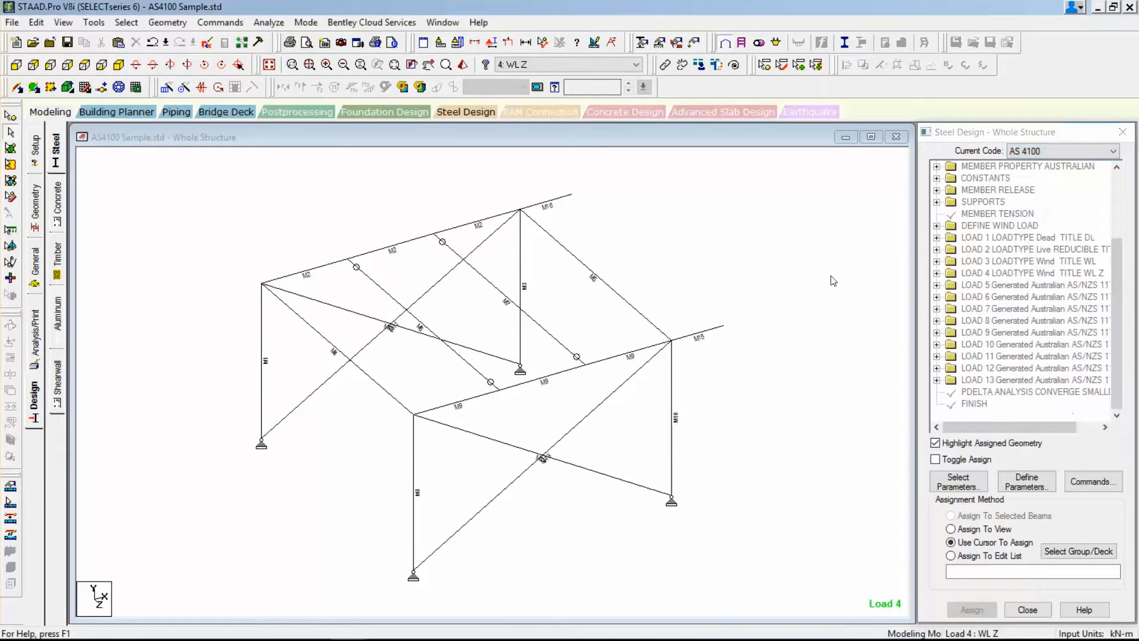
{"action": "left_click", "coordinate": [1077, 477]}
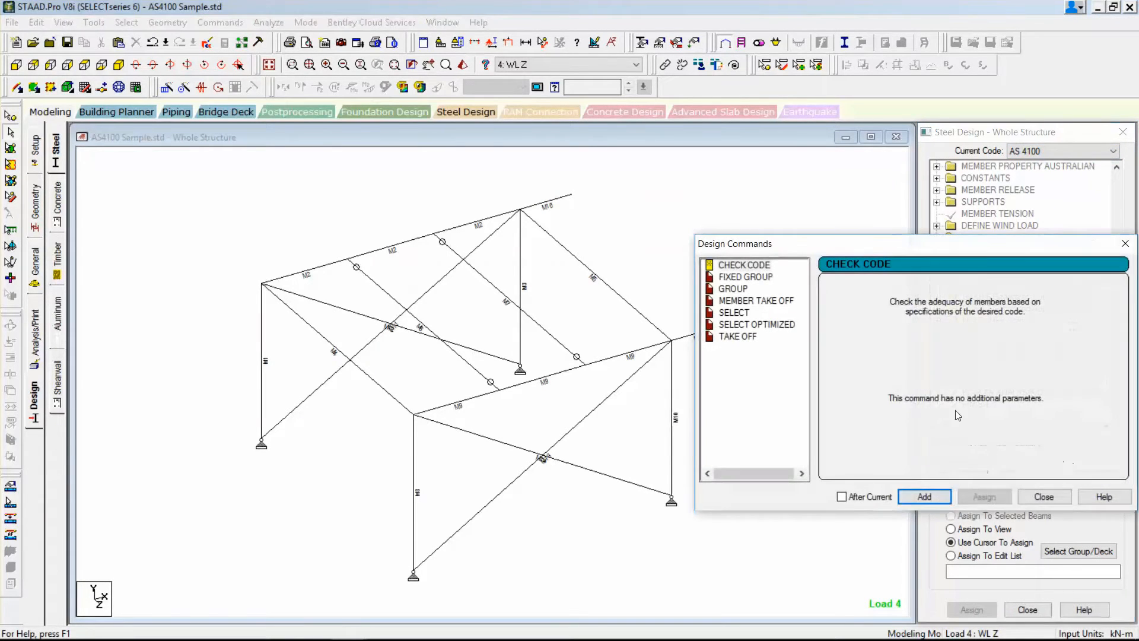
{"action": "left_click", "coordinate": [1035, 497]}
{"action": "left_click", "coordinate": [1027, 482]}
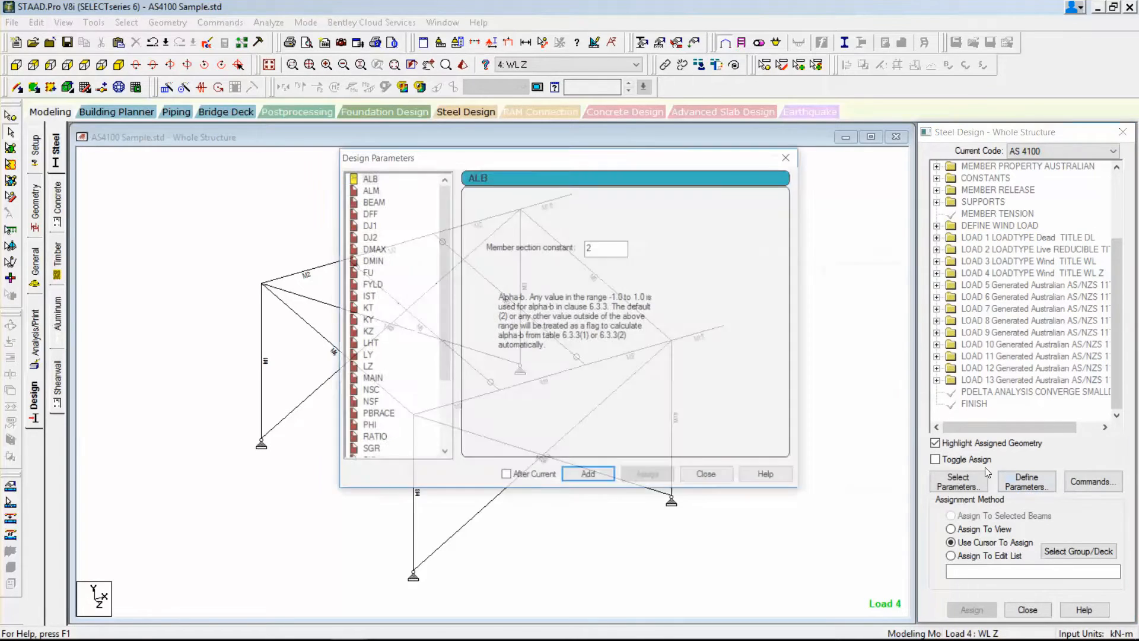
{"action": "left_click_drag", "start_coordinate": [444, 315], "coordinate": [443, 390]}
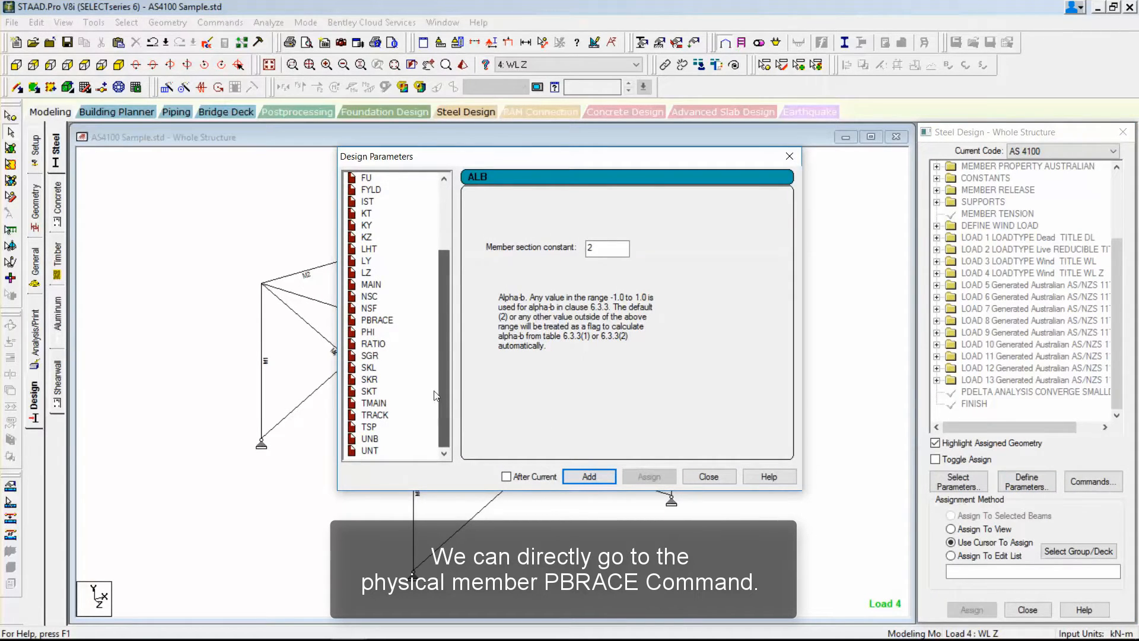
{"action": "left_click", "coordinate": [373, 321]}
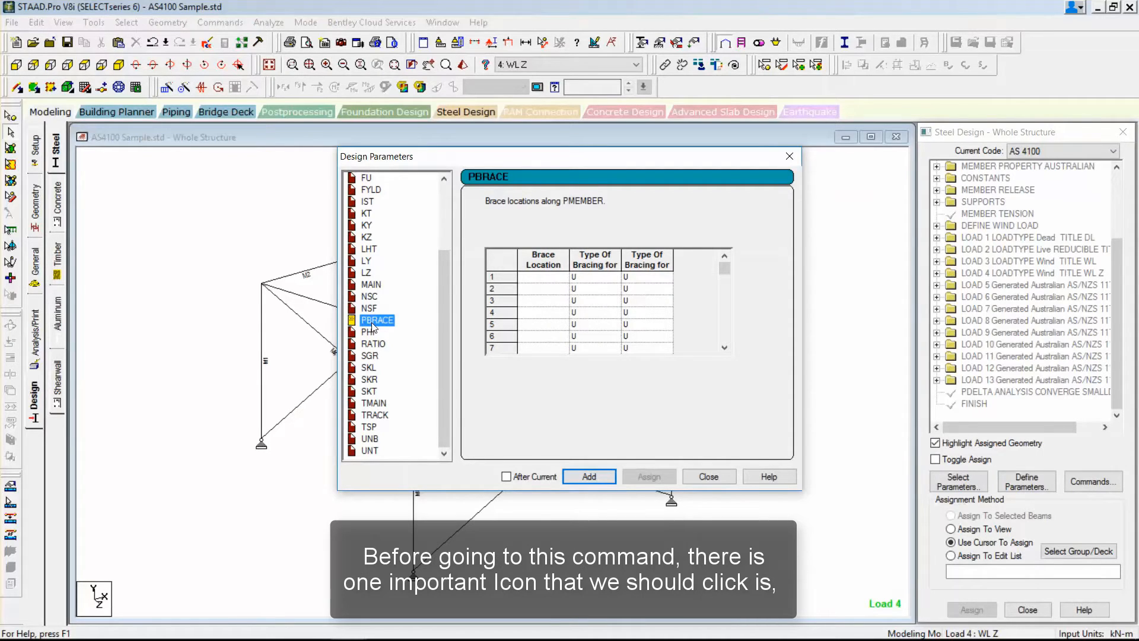
{"action": "left_click", "coordinate": [704, 476]}
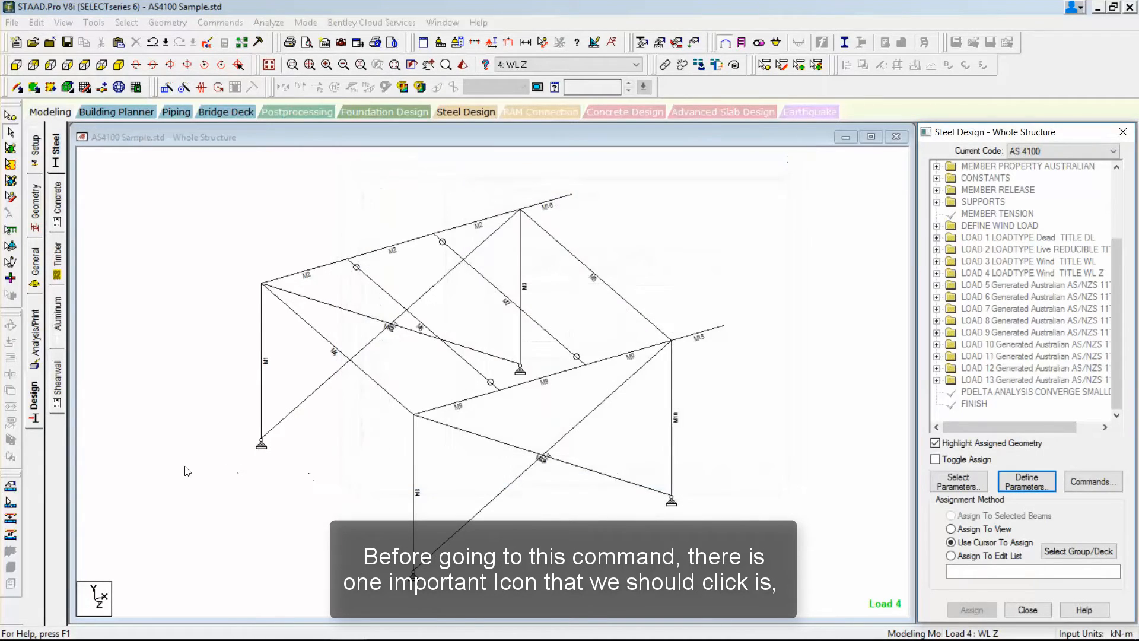
Turn on physical member mode with the physical member cursor, and open the PBRACE design parameter beside the model.
{"action": "left_click", "coordinate": [14, 487]}
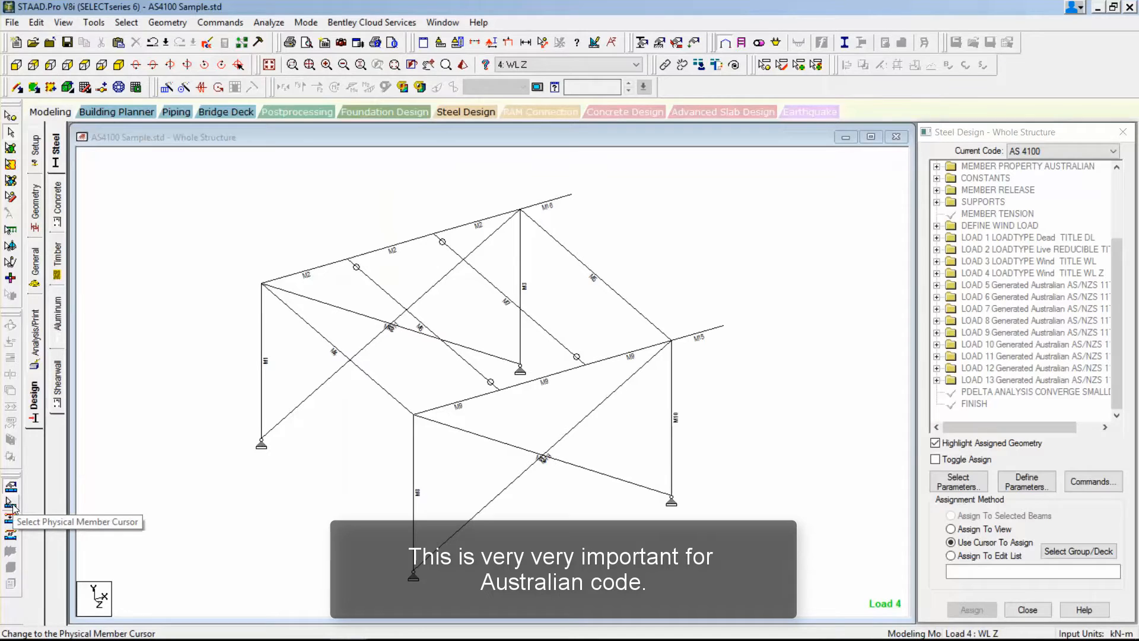
{"action": "left_click", "coordinate": [12, 504]}
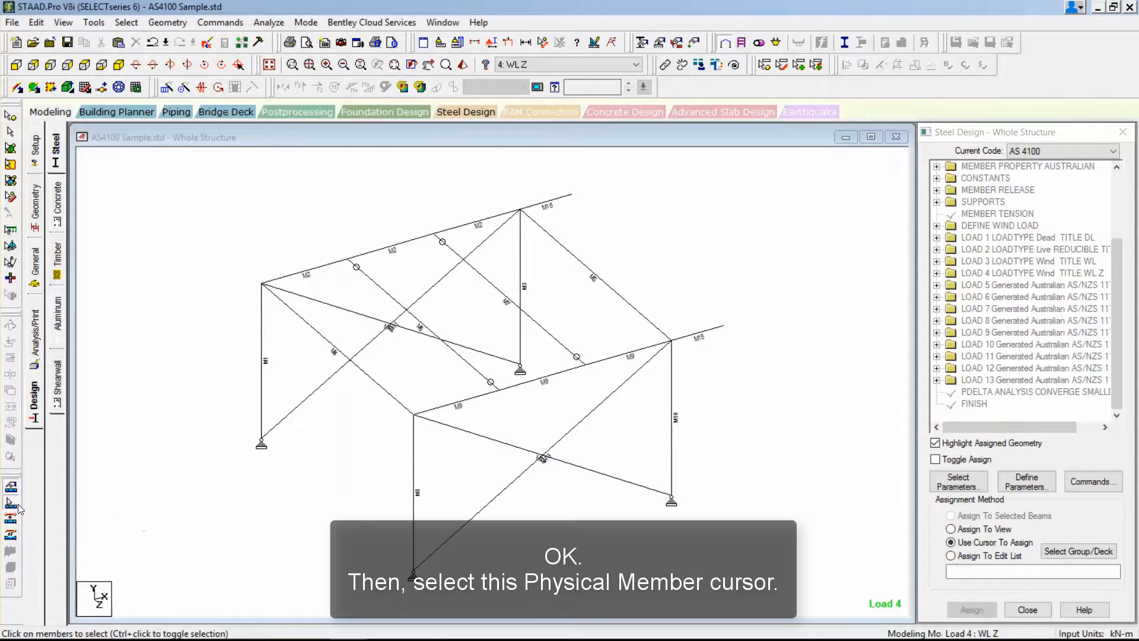
{"action": "left_click", "coordinate": [1026, 483]}
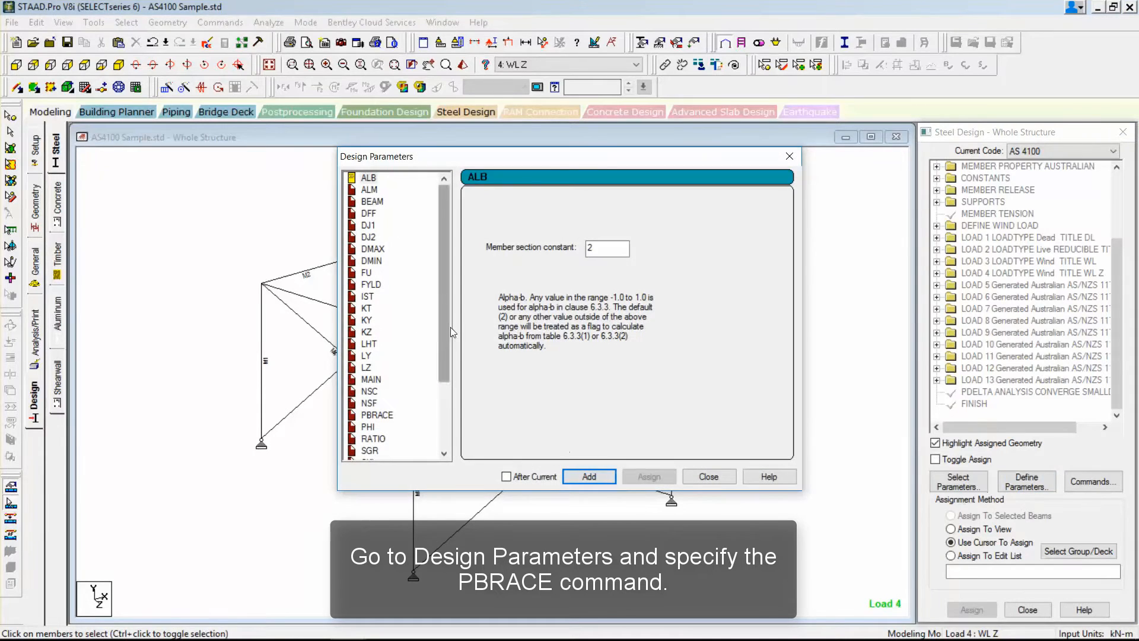
{"action": "left_click", "coordinate": [385, 415]}
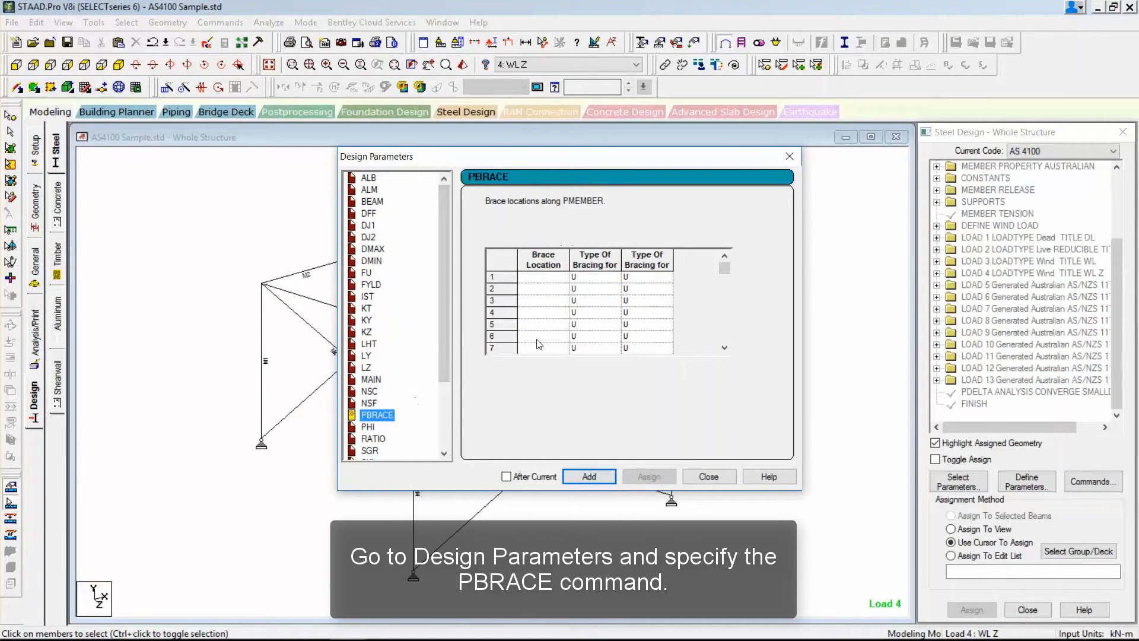
{"action": "left_click_drag", "start_coordinate": [454, 156], "coordinate": [837, 160]}
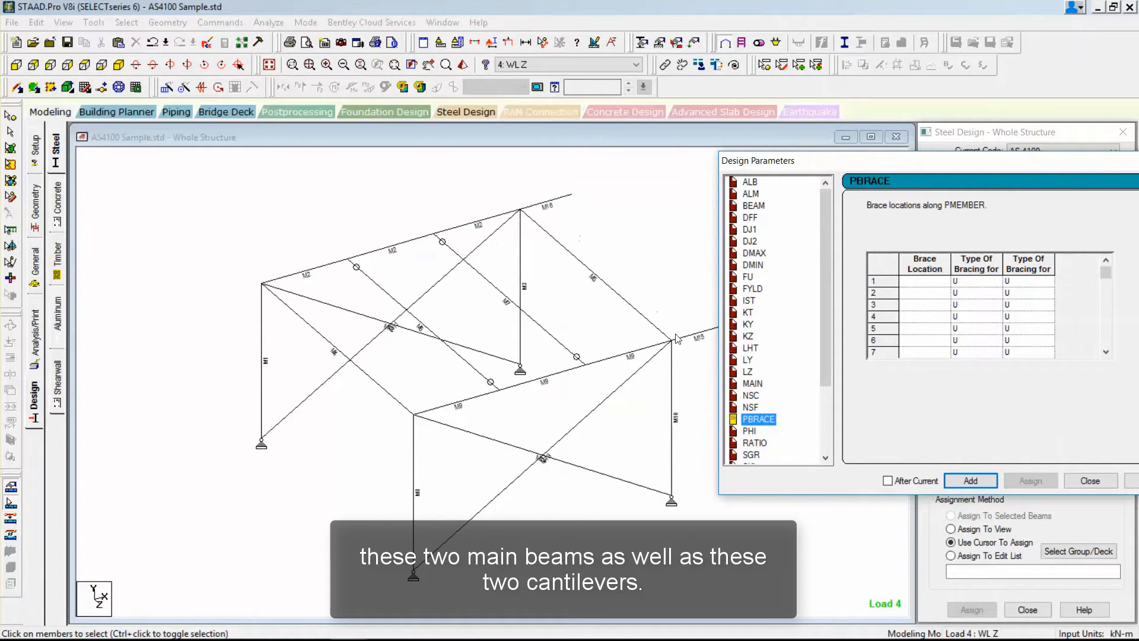
Define the first PBRACE location as 0 with bracing type F for both flanges, and widen the bracing type columns.
{"action": "left_click", "coordinate": [931, 282]}
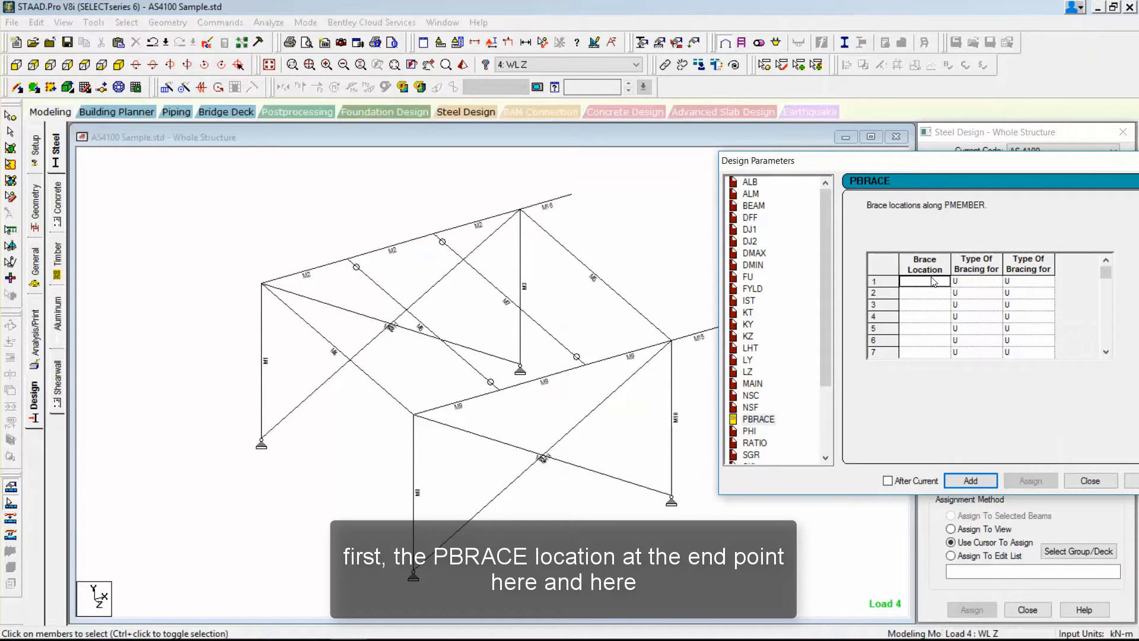
{"action": "type", "text": "0"}
{"action": "left_click", "coordinate": [990, 282]}
{"action": "left_click", "coordinate": [976, 311]}
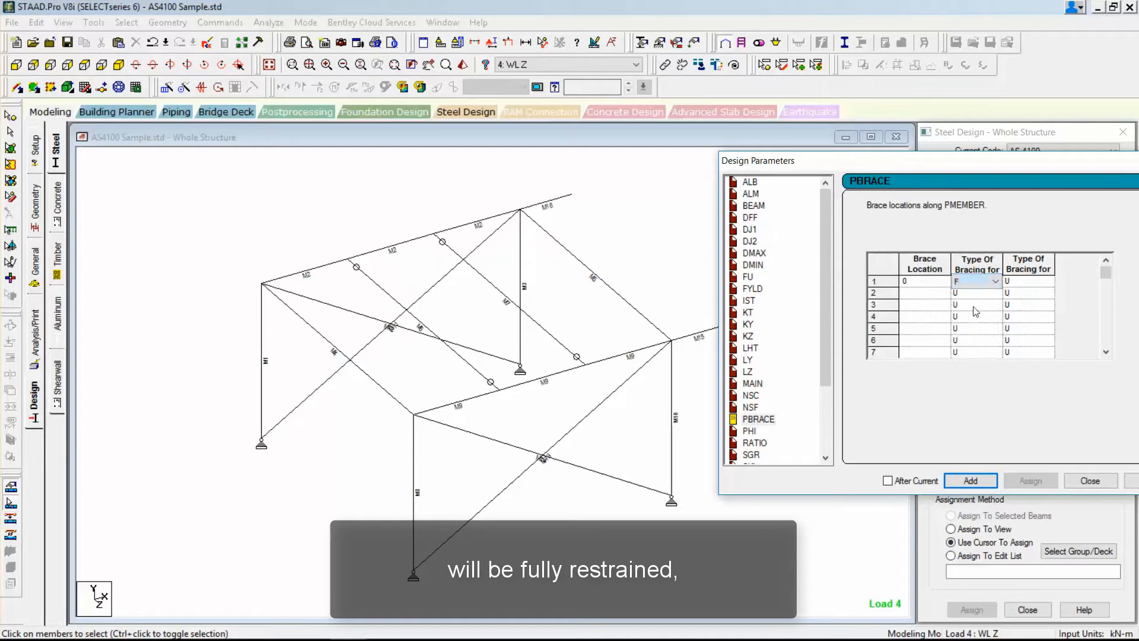
{"action": "left_click", "coordinate": [1032, 283]}
{"action": "left_click", "coordinate": [1035, 282]}
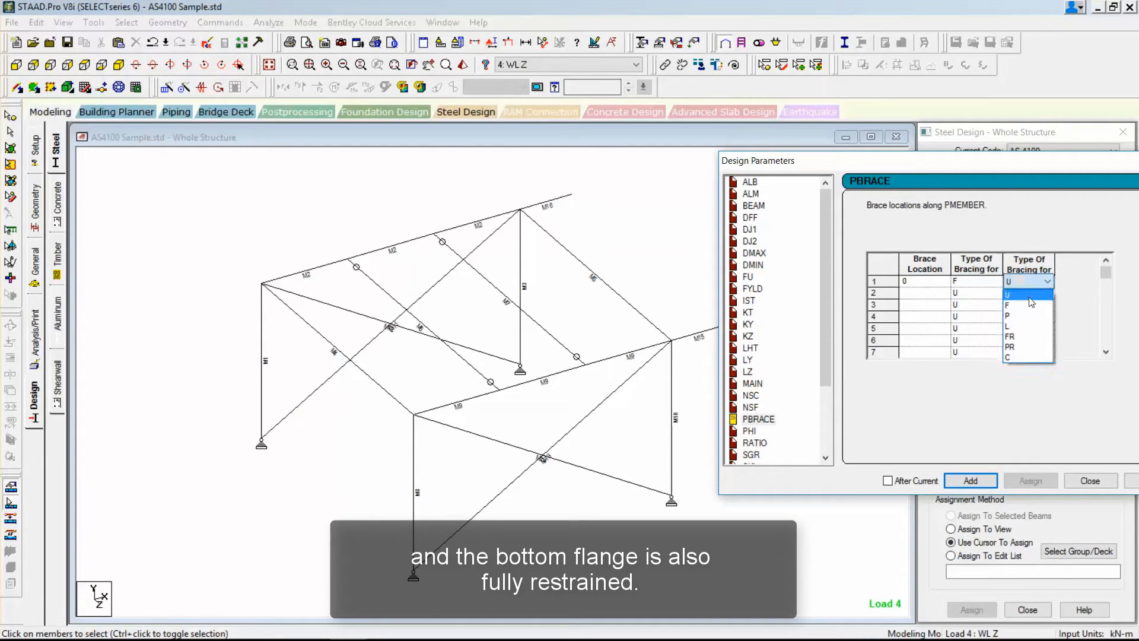
{"action": "left_click", "coordinate": [1027, 306]}
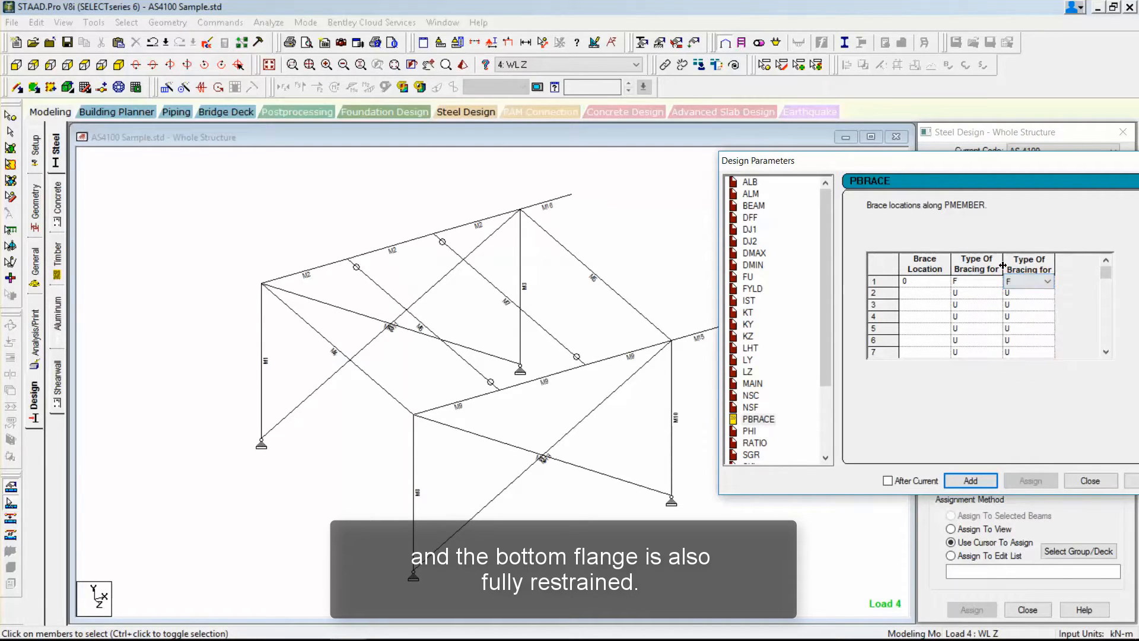
{"action": "left_click_drag", "start_coordinate": [1002, 265], "coordinate": [1089, 262]}
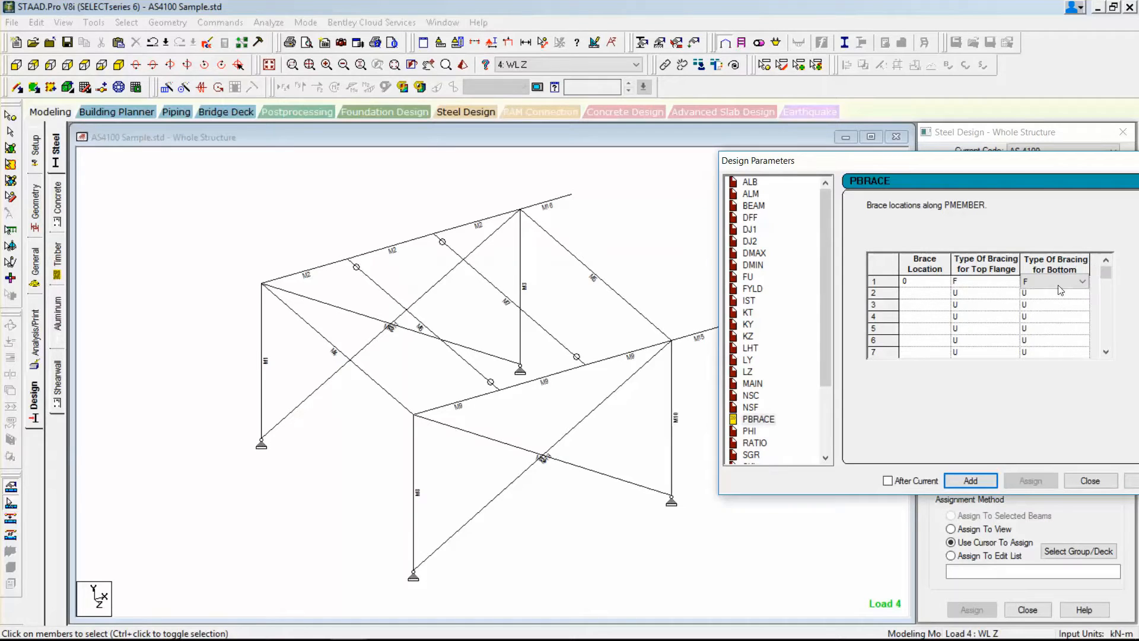
Switch to Calculator and divide 2.5 by 7.5 to work out the factor for the second brace location.
{"action": "left_click", "coordinate": [939, 296]}
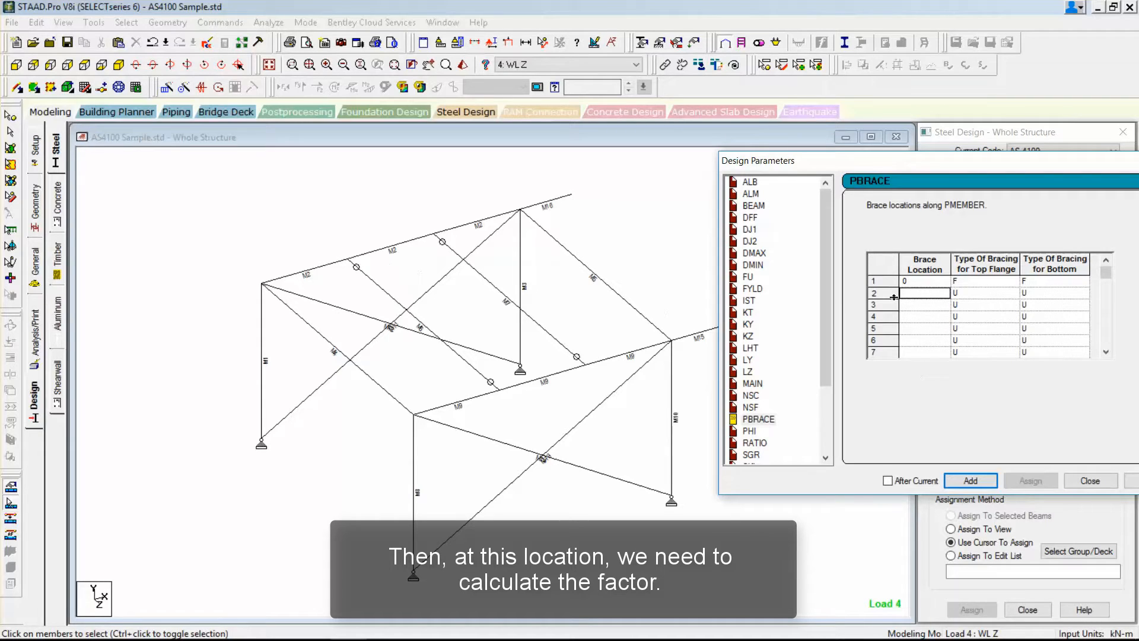
{"action": "left_click", "coordinate": [384, 629]}
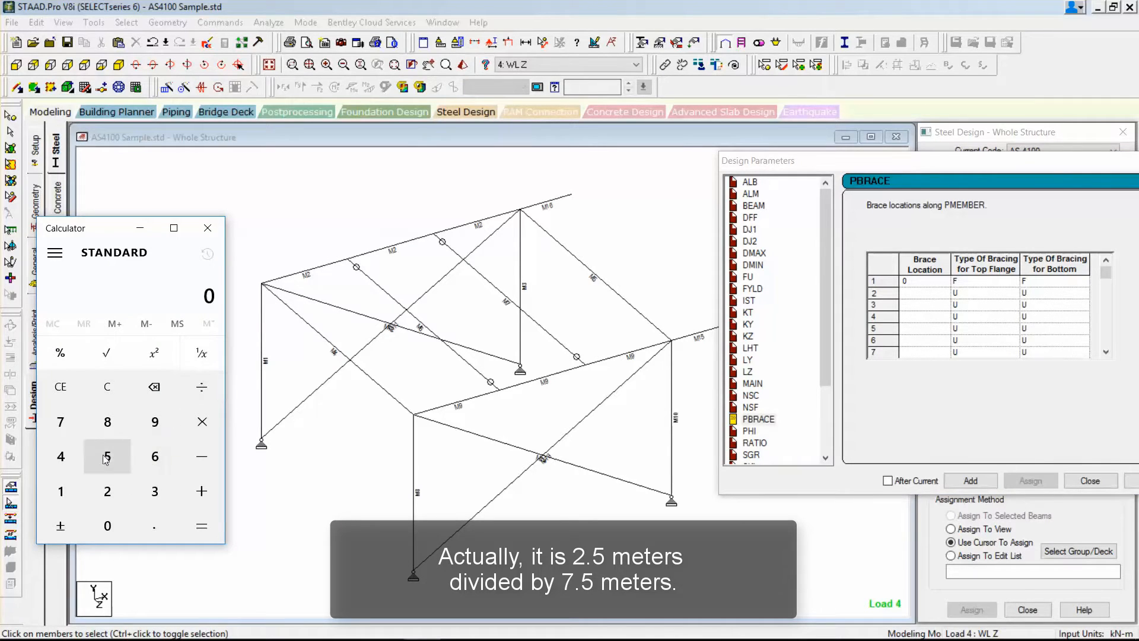
{"action": "left_click", "coordinate": [107, 491]}
{"action": "left_click", "coordinate": [140, 527]}
{"action": "left_click", "coordinate": [108, 456]}
{"action": "left_click", "coordinate": [202, 386]}
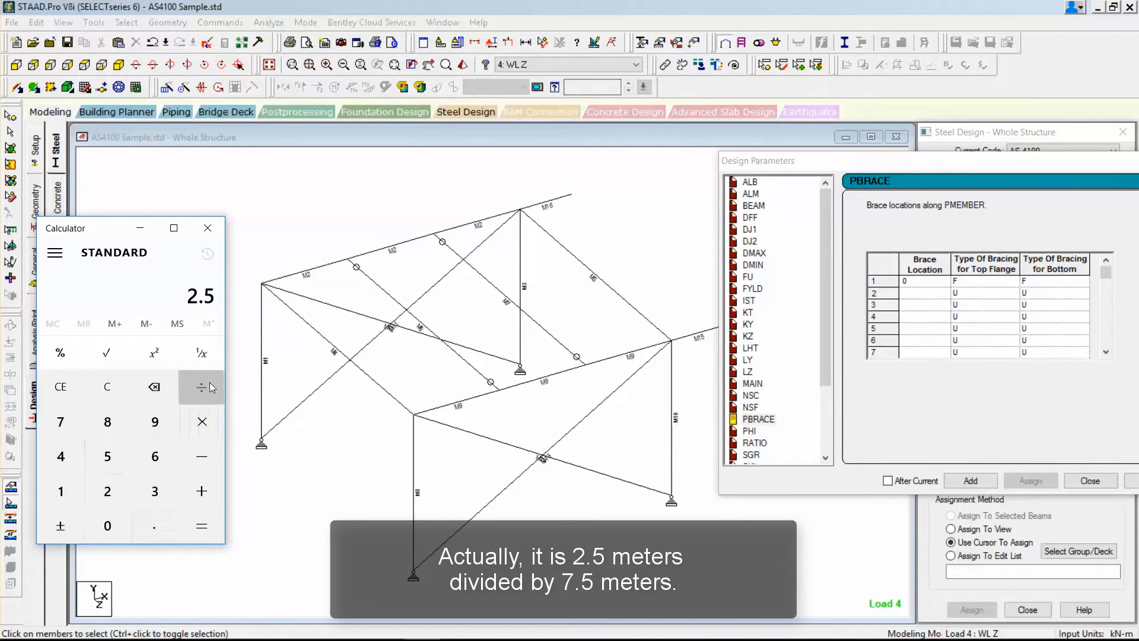
{"action": "left_click", "coordinate": [60, 421]}
{"action": "left_click", "coordinate": [168, 514]}
{"action": "left_click", "coordinate": [108, 456]}
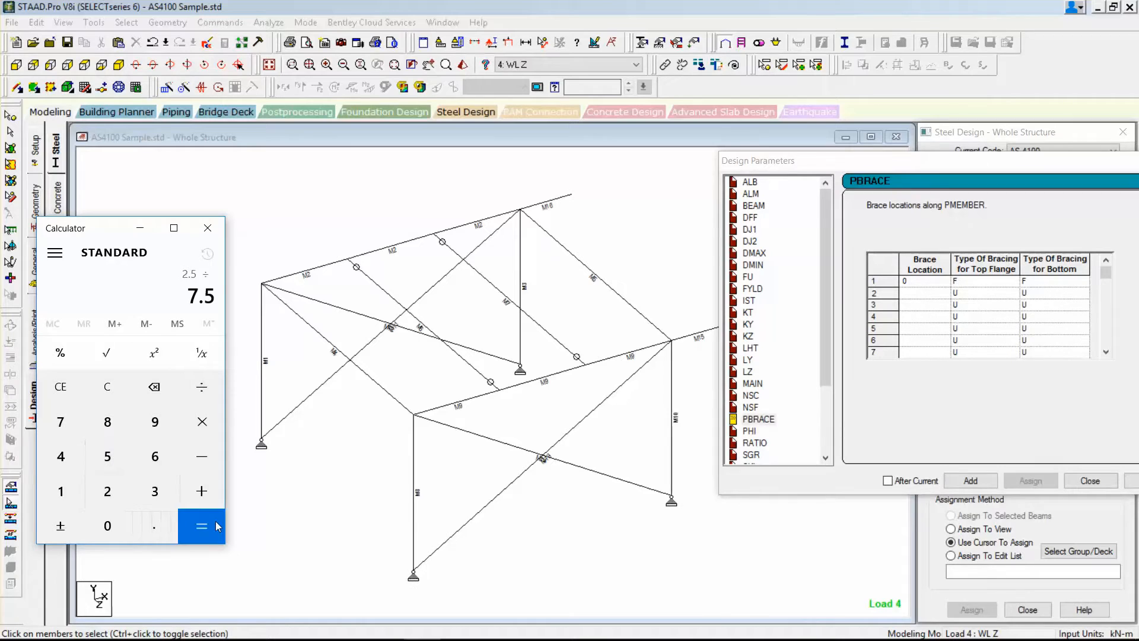
{"action": "left_click", "coordinate": [201, 525]}
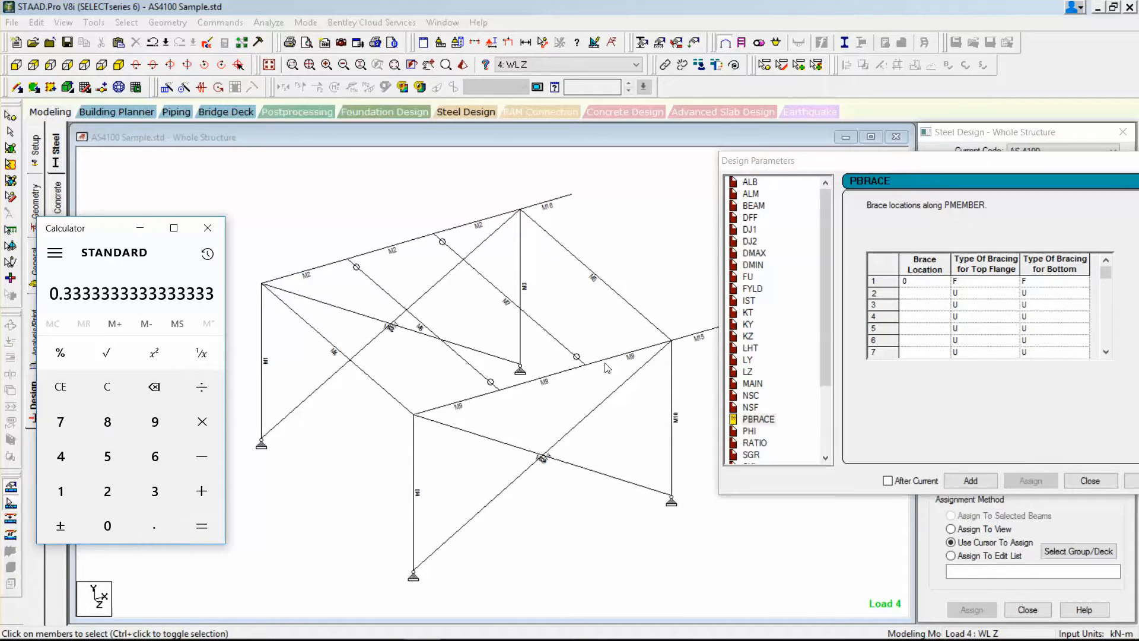
Define the second PBRACE location as 0.33 with bracing type L for the top flange and U for the bottom flange.
{"action": "left_click", "coordinate": [929, 294]}
{"action": "type", "text": "0.33"}
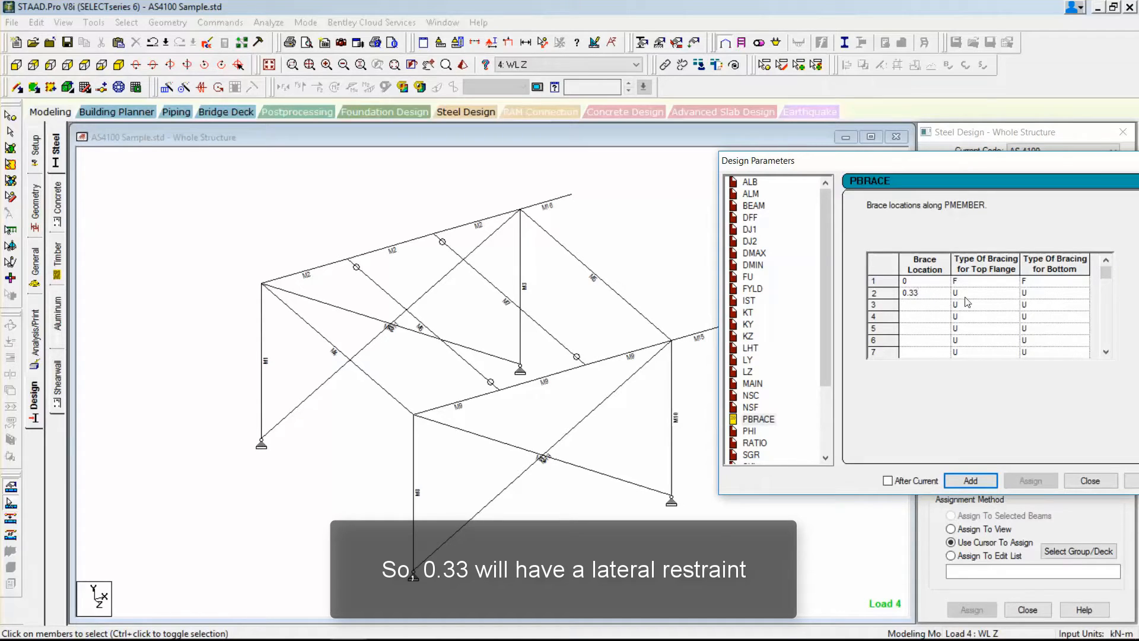
{"action": "left_click", "coordinate": [965, 294]}
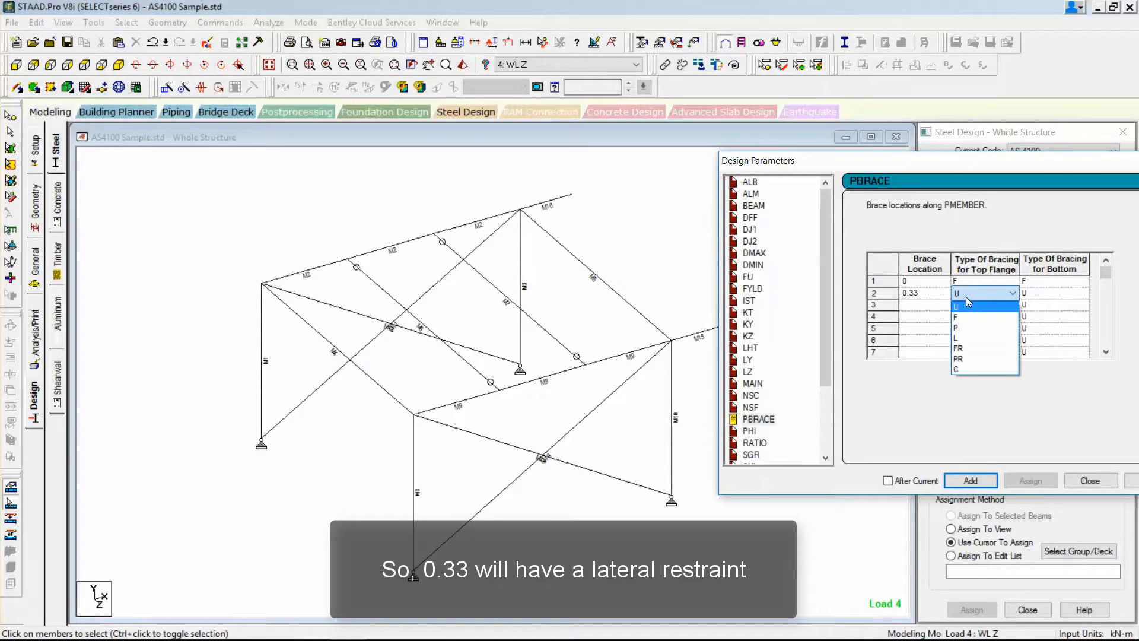
{"action": "left_click", "coordinate": [964, 332]}
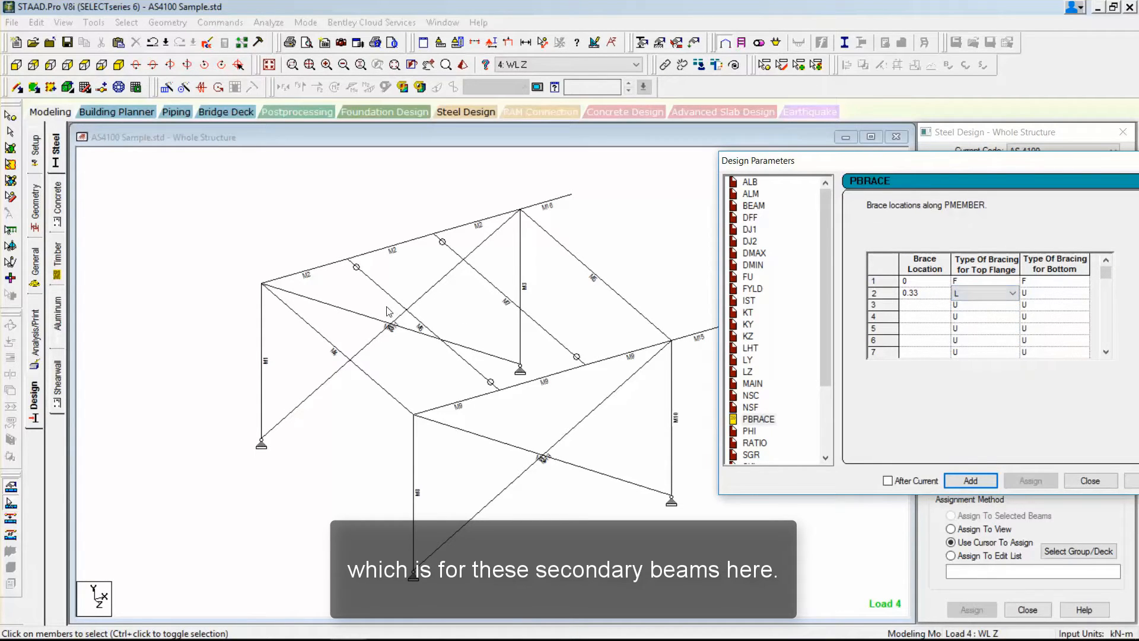
{"action": "left_click", "coordinate": [1030, 294]}
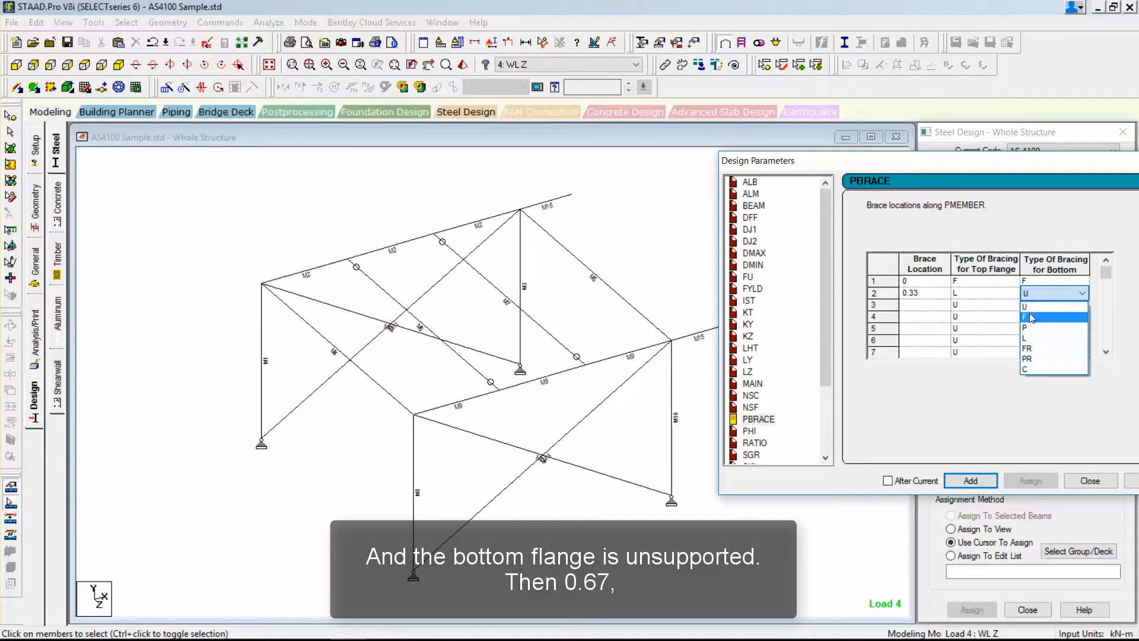
{"action": "left_click", "coordinate": [1027, 306]}
Define the third PBRACE location as 0.67 with bracing type L for the top flange and U for the bottom flange.
{"action": "left_click", "coordinate": [932, 308]}
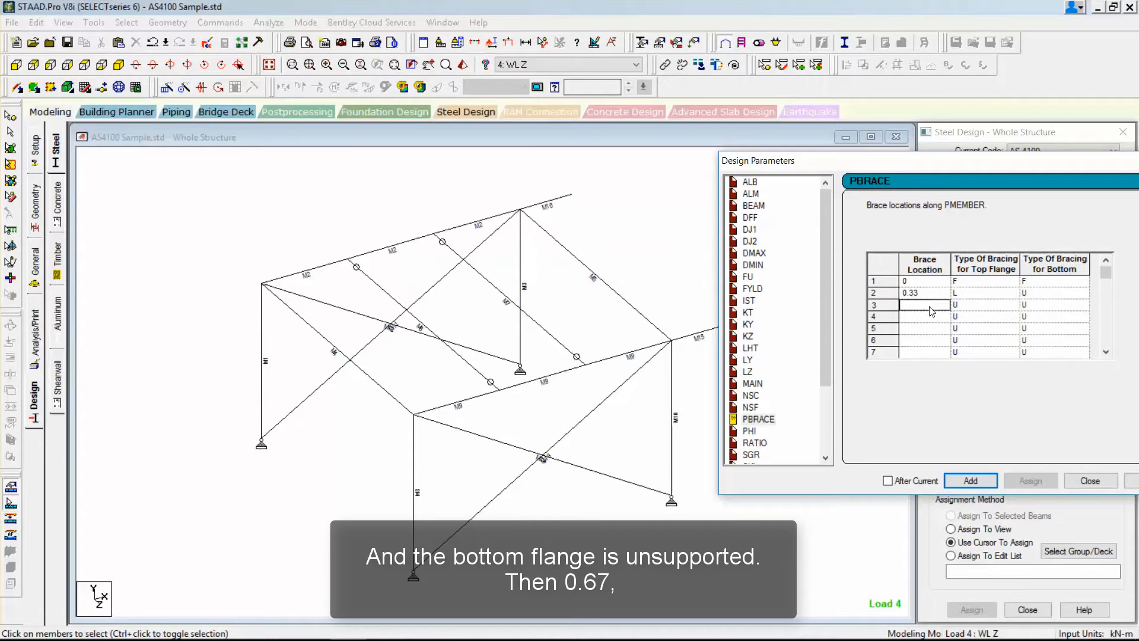
{"action": "type", "text": "0.67"}
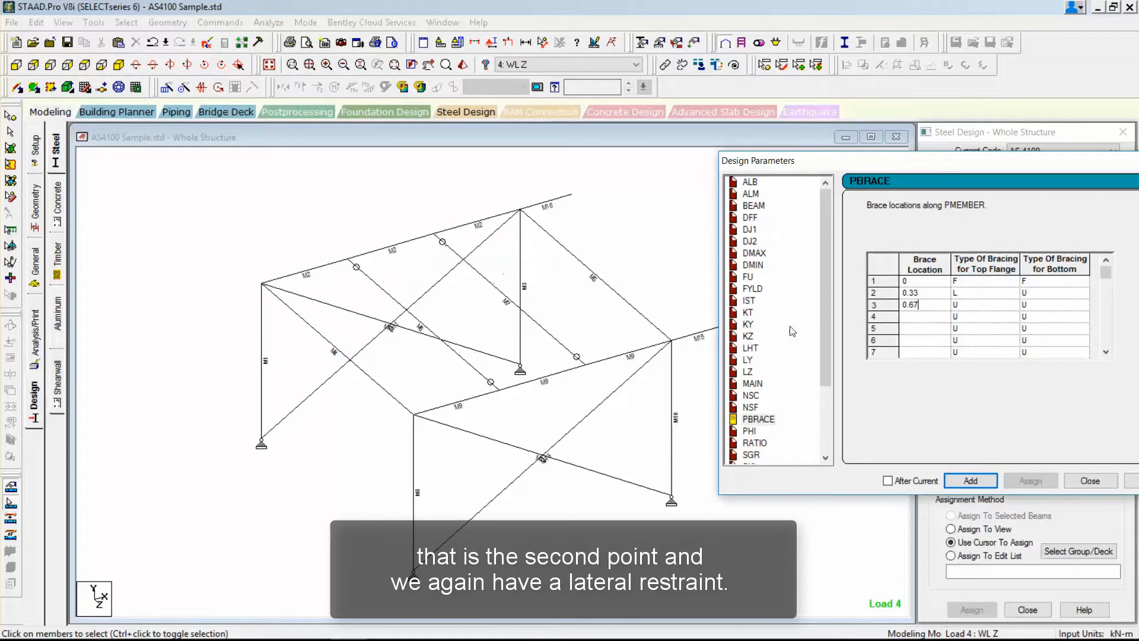
{"action": "left_click", "coordinate": [960, 306]}
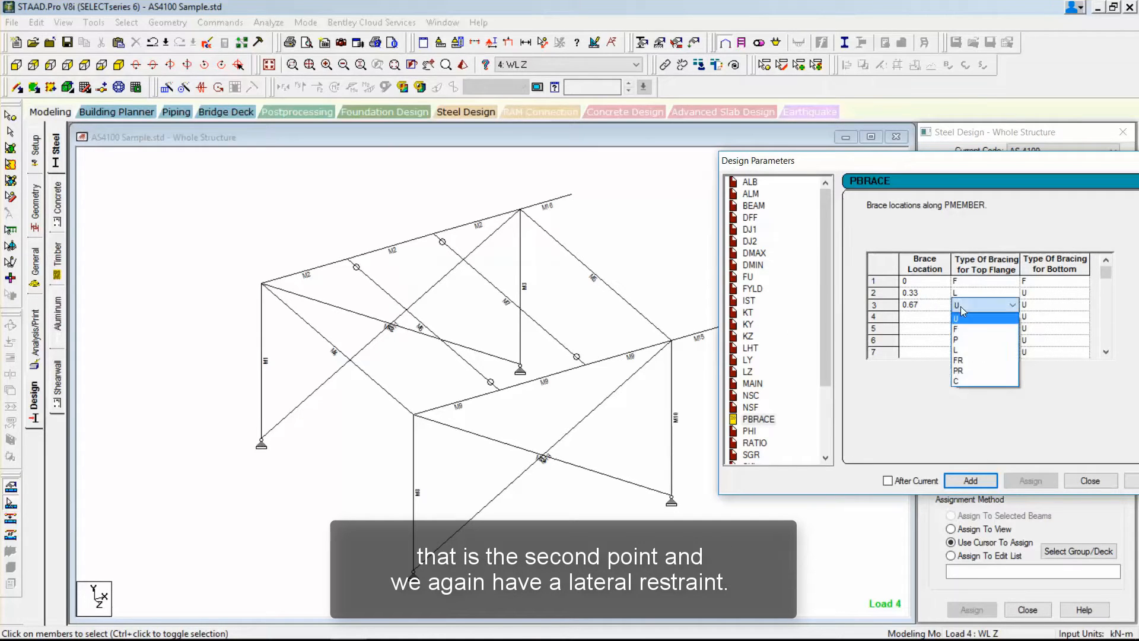
{"action": "left_click", "coordinate": [961, 350]}
{"action": "left_click", "coordinate": [1033, 305]}
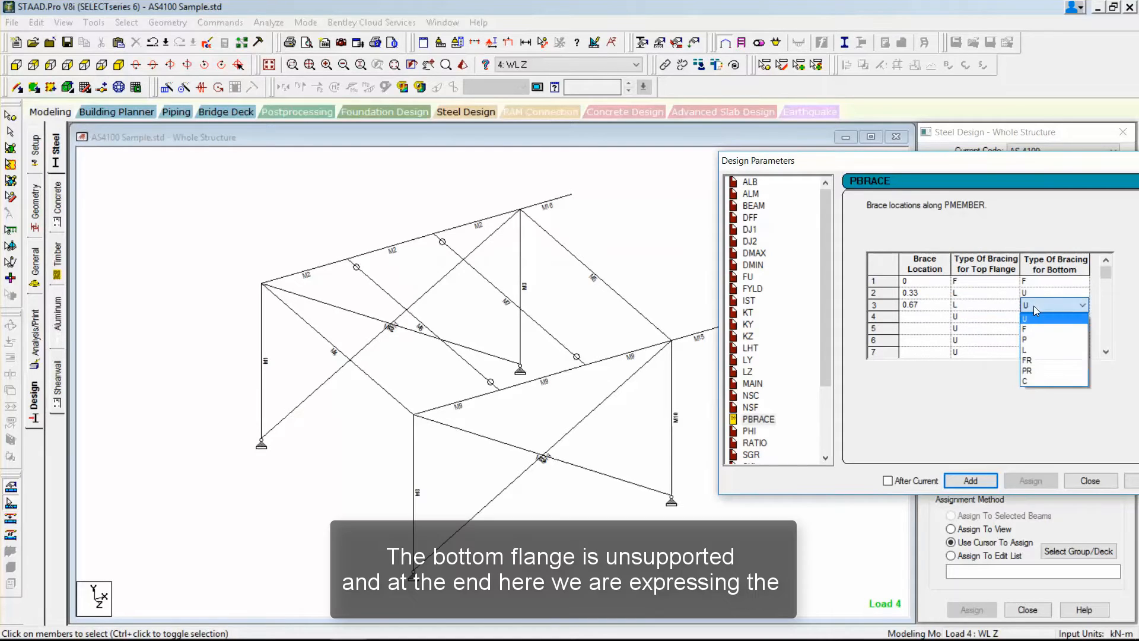
{"action": "left_click", "coordinate": [1033, 305]}
Define the fourth PBRACE location as 1 with bracing type F for both flanges, and add the parameter to the design.
{"action": "left_click", "coordinate": [926, 319]}
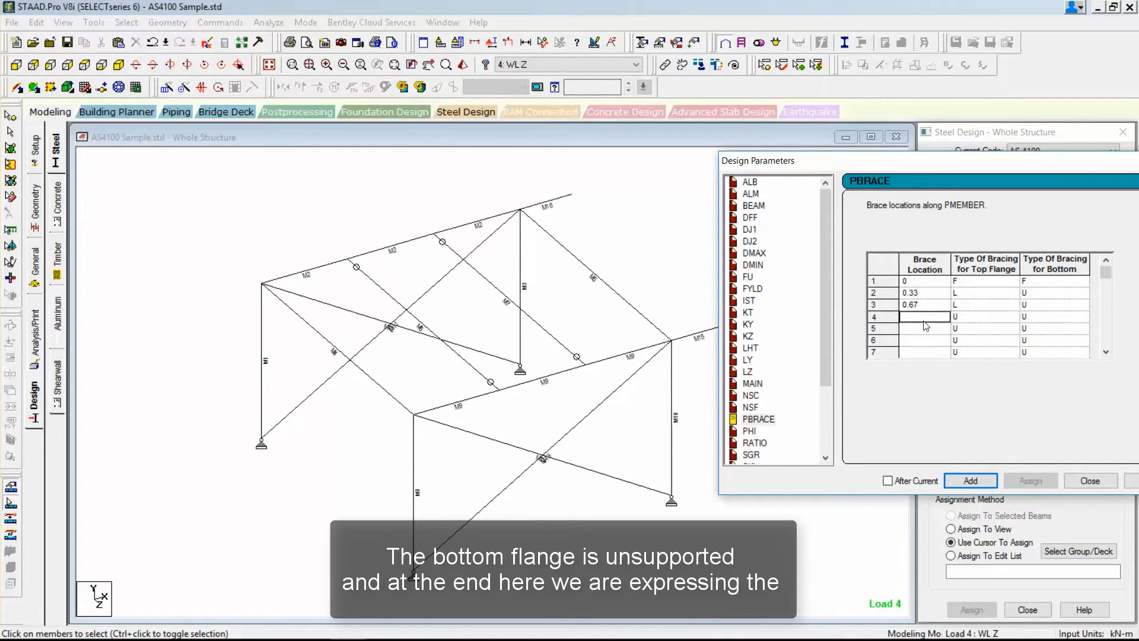
{"action": "type", "text": "1"}
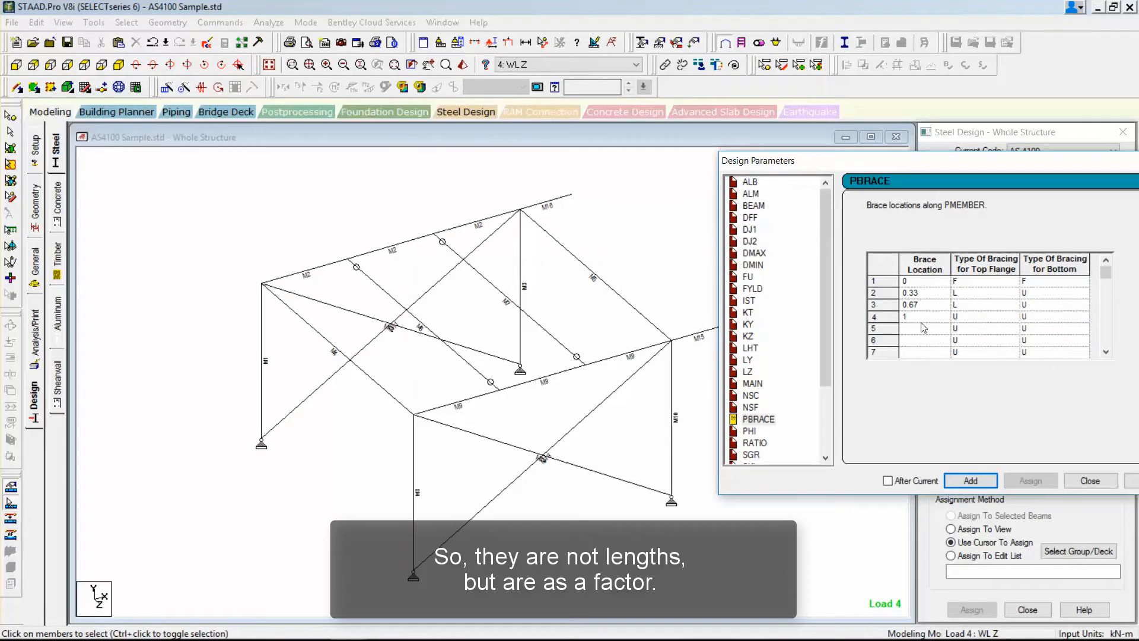
{"action": "left_click", "coordinate": [973, 317]}
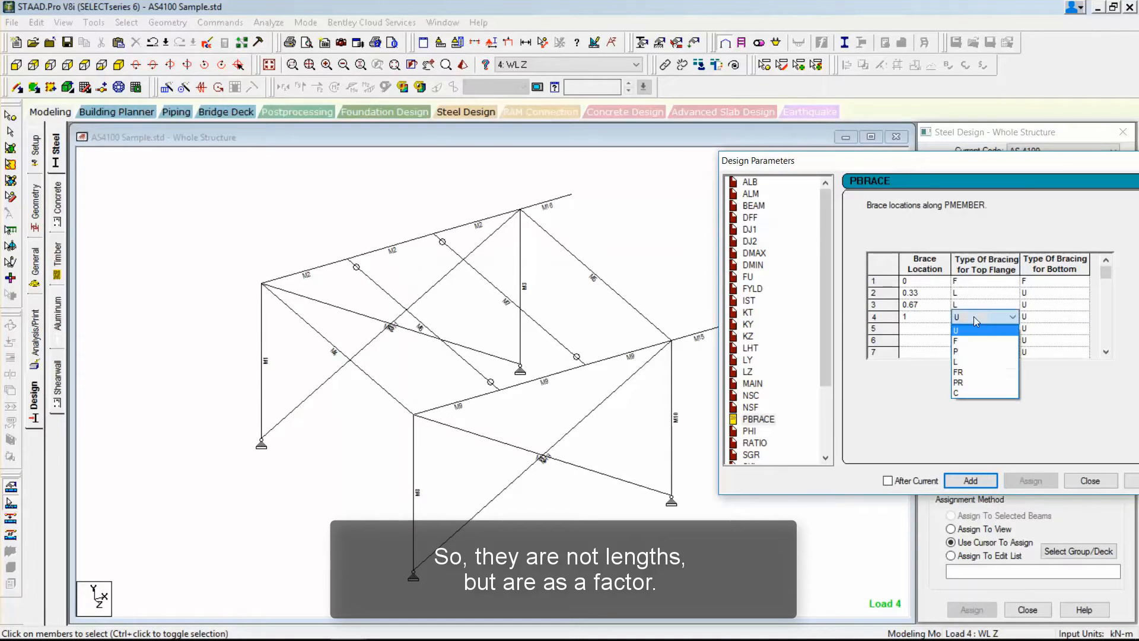
{"action": "left_click", "coordinate": [970, 336]}
{"action": "left_click", "coordinate": [1053, 316]}
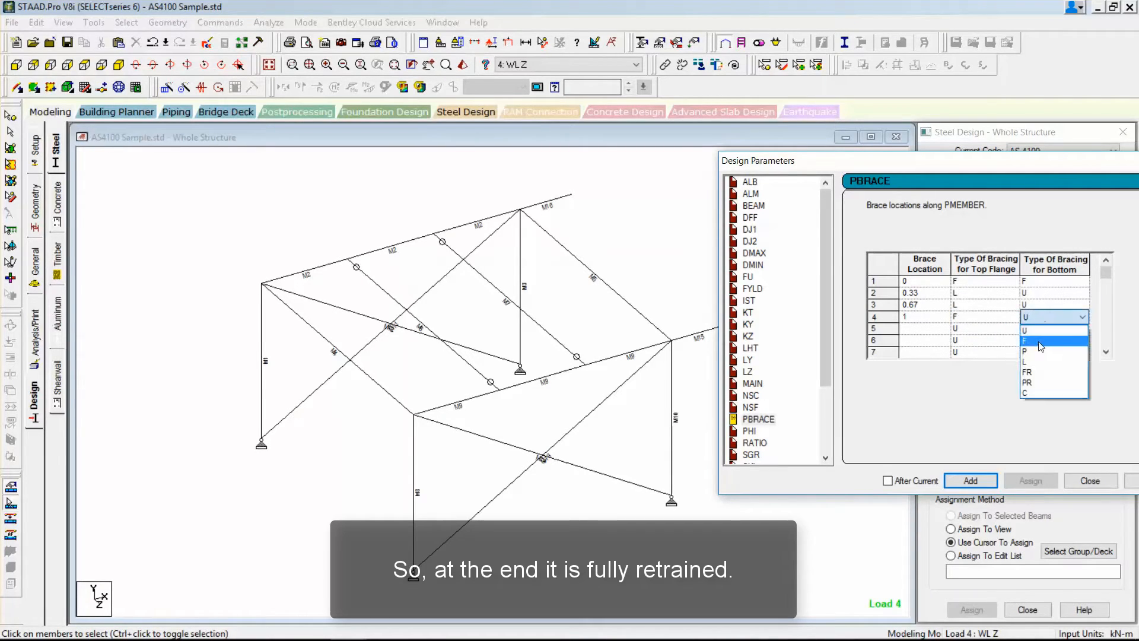
{"action": "left_click", "coordinate": [1042, 338]}
{"action": "left_click", "coordinate": [959, 479]}
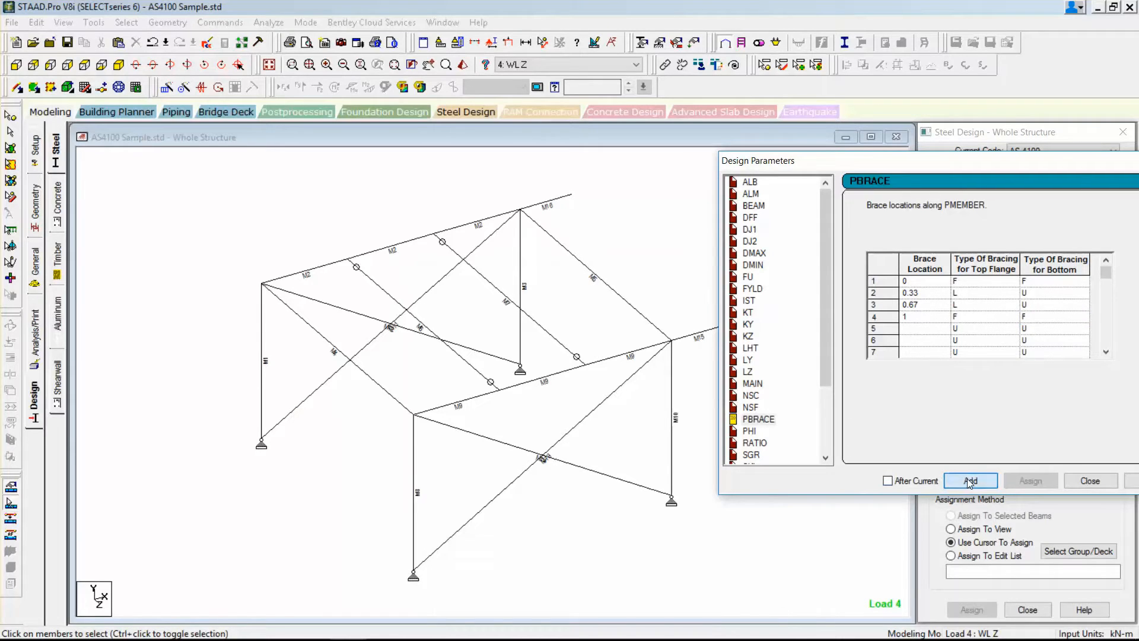
{"action": "left_click", "coordinate": [1077, 480]}
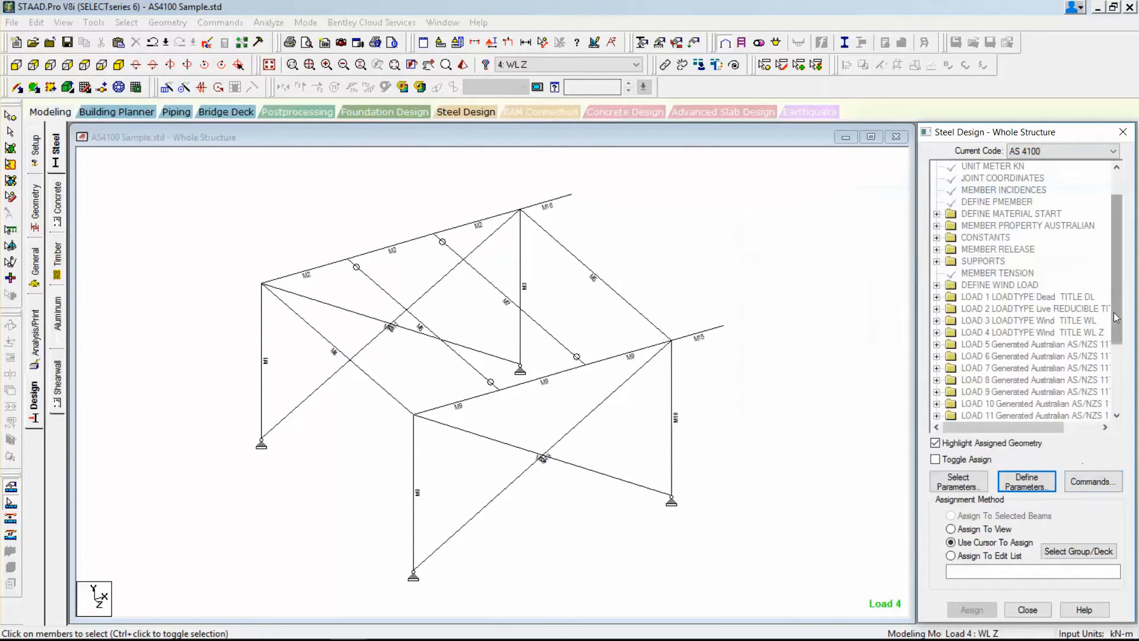
Assign the PBRACE TOP parameter to the two long roof beams as selected physical members.
{"action": "left_click_drag", "start_coordinate": [1113, 312], "coordinate": [1114, 393]}
{"action": "left_click", "coordinate": [1030, 380]}
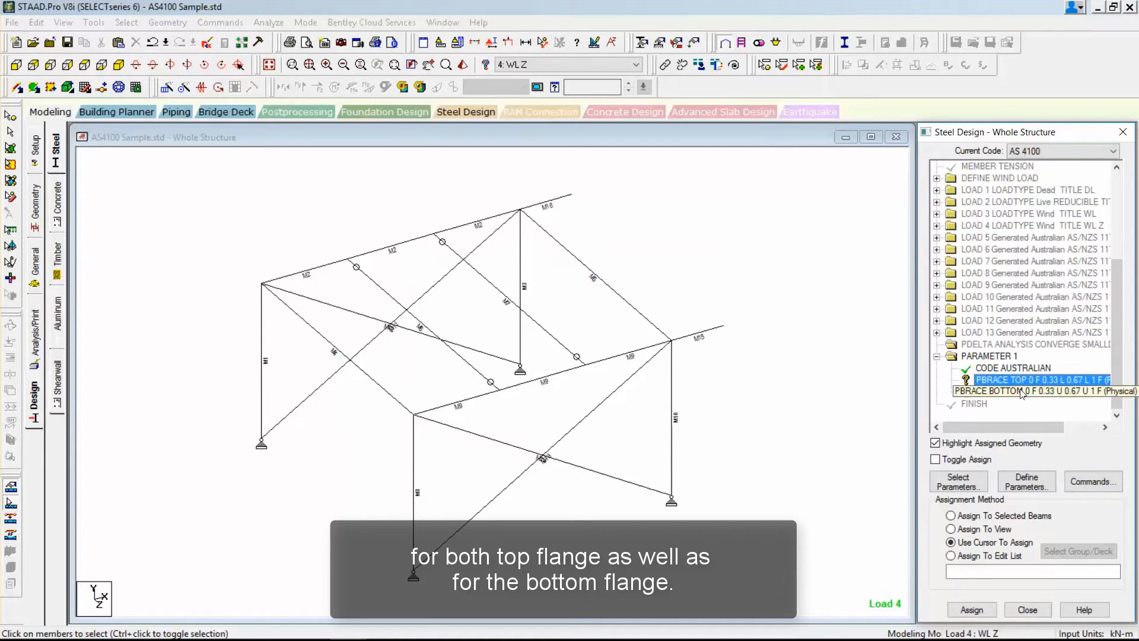
{"action": "left_click", "coordinate": [364, 254]}
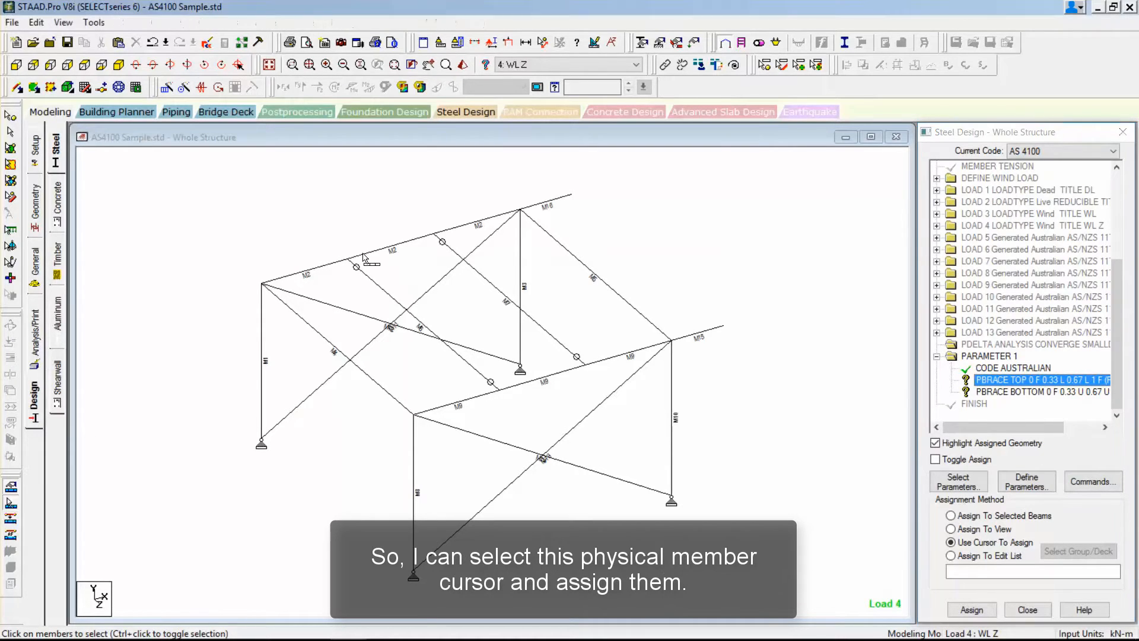
{"action": "left_click", "coordinate": [522, 383], "text": "ctrl"}
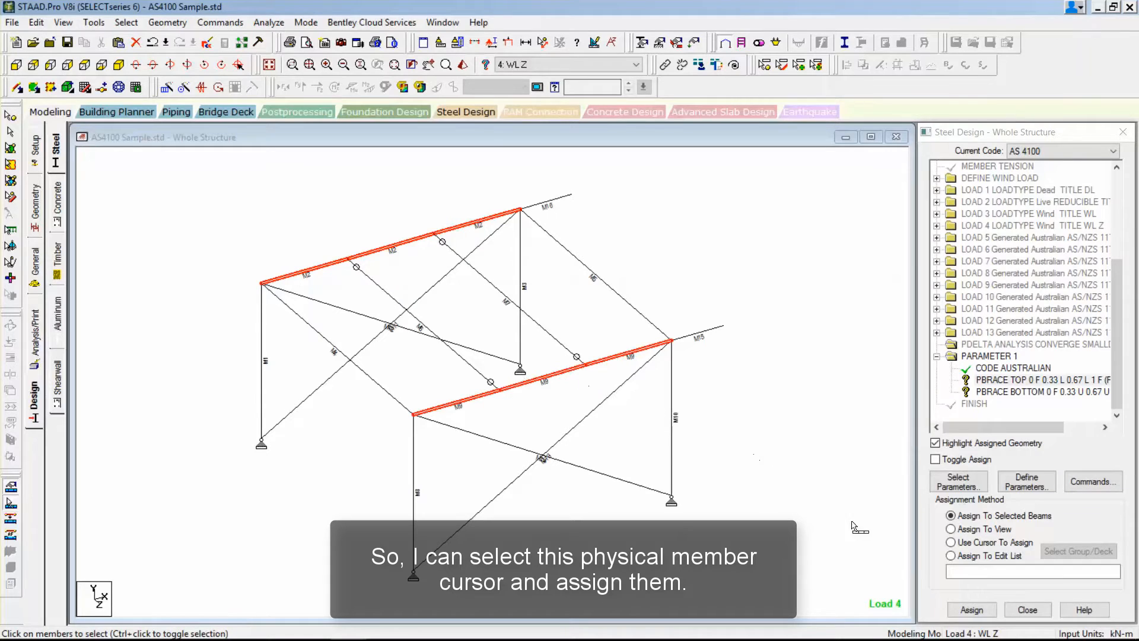
{"action": "left_click", "coordinate": [971, 609]}
{"action": "left_click", "coordinate": [1027, 418]}
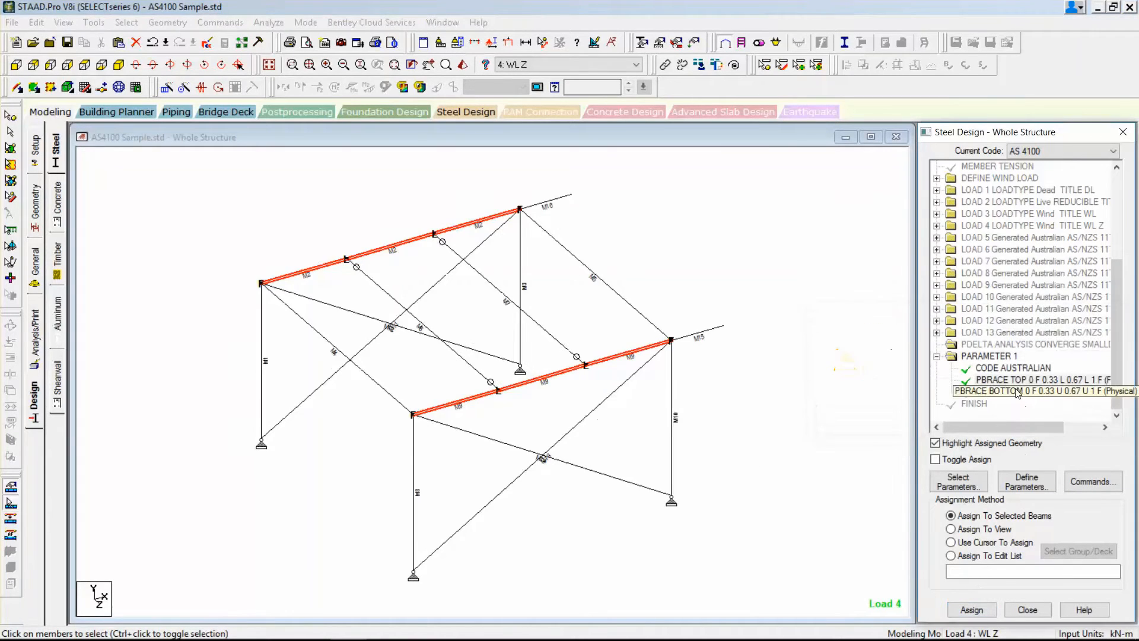
Assign the PBRACE BOTTOM parameter to the same two long roof beams as selected physical members.
{"action": "left_click", "coordinate": [627, 354]}
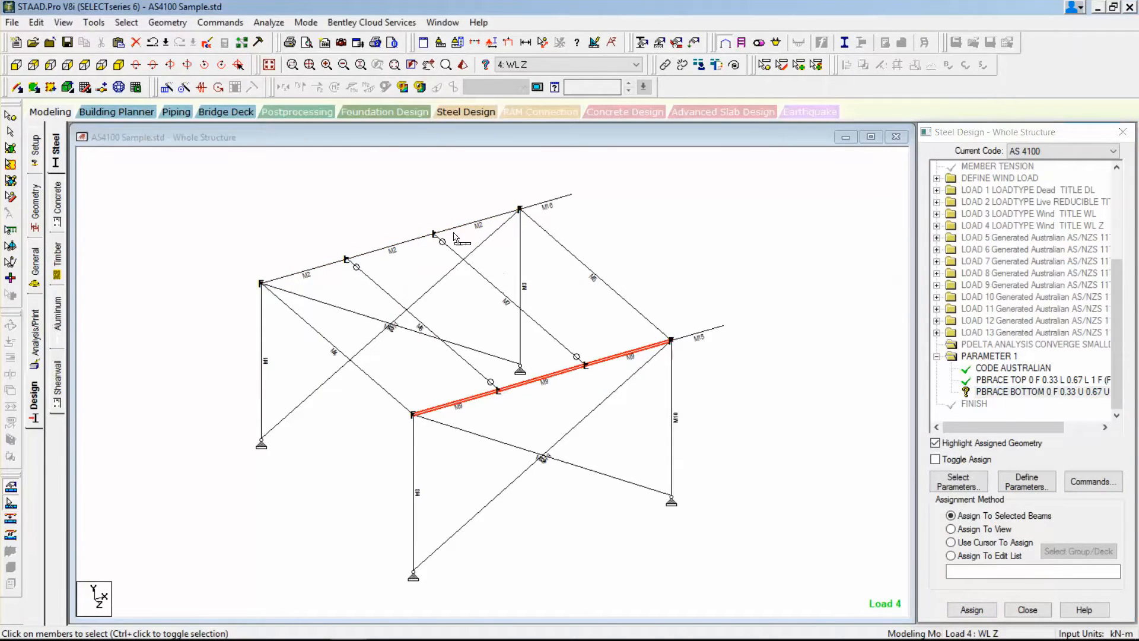
{"action": "left_click", "coordinate": [455, 229], "text": "ctrl"}
{"action": "left_click", "coordinate": [991, 609]}
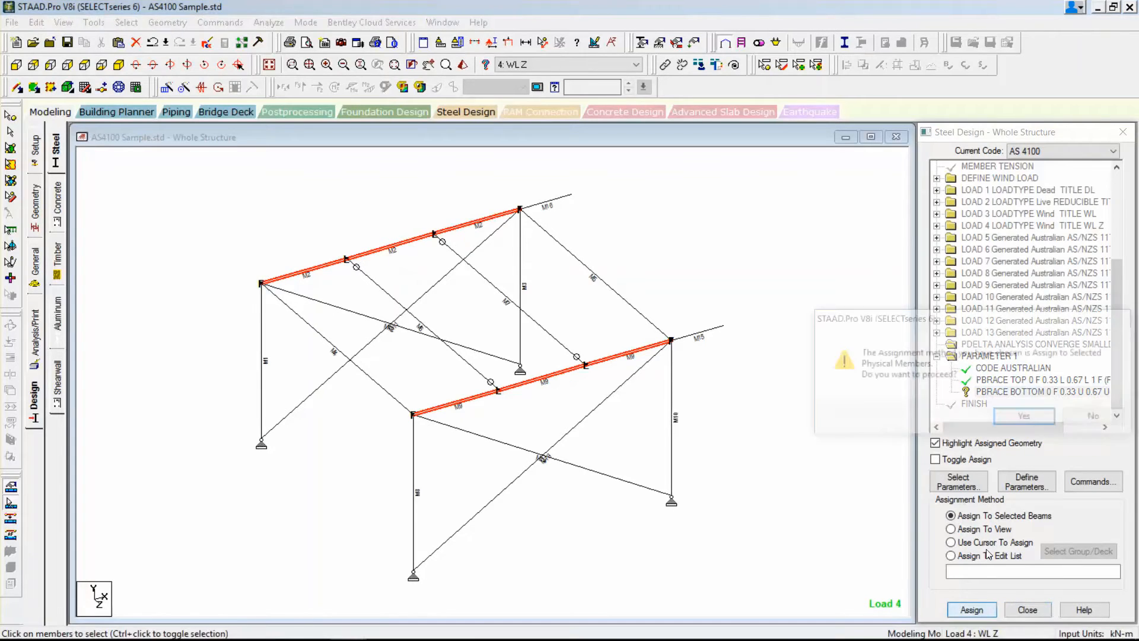
{"action": "left_click", "coordinate": [1024, 415]}
Add the FU design parameter with an ultimate tensile strength of 500000 kN/m2.
{"action": "left_click", "coordinate": [1039, 484]}
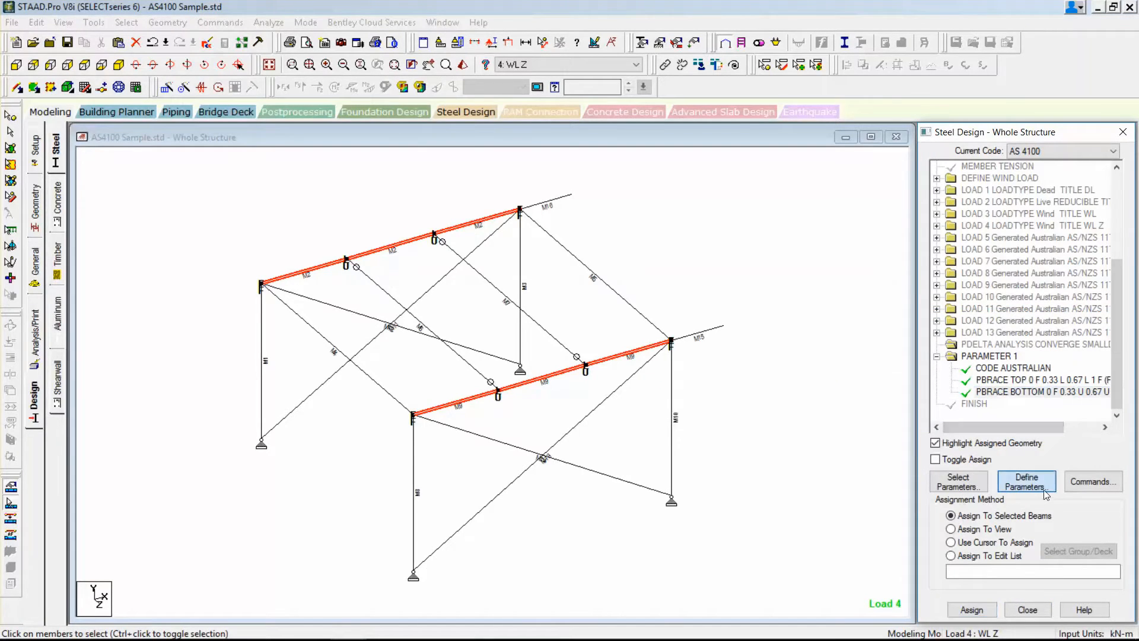
{"action": "left_click_drag", "start_coordinate": [444, 222], "coordinate": [440, 251]}
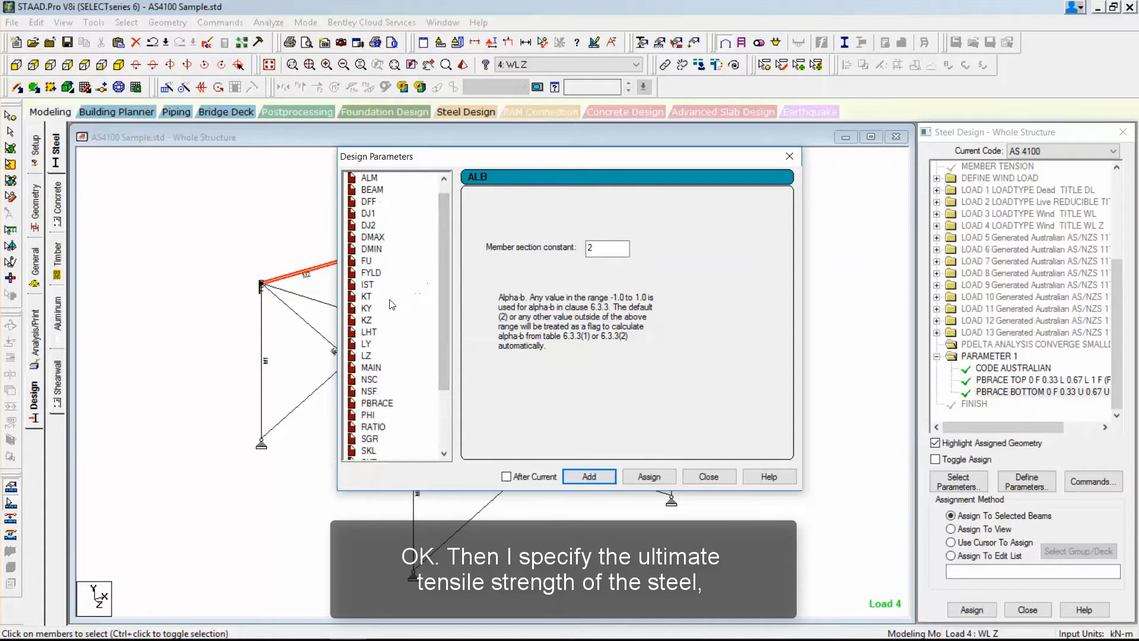
{"action": "left_click", "coordinate": [369, 261]}
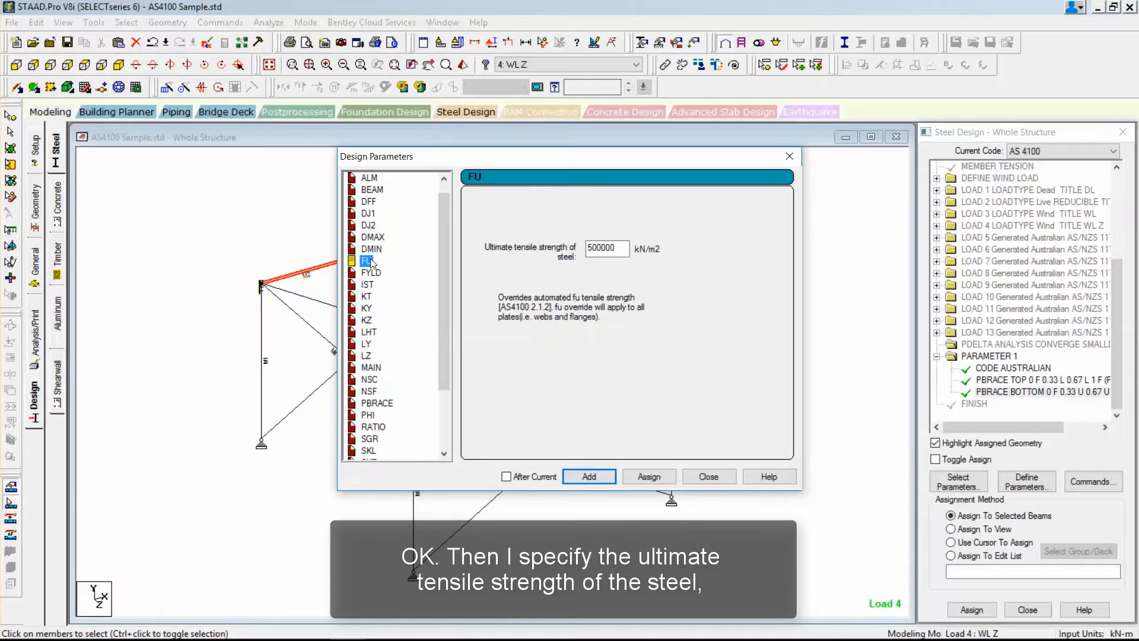
{"action": "left_click", "coordinate": [371, 273]}
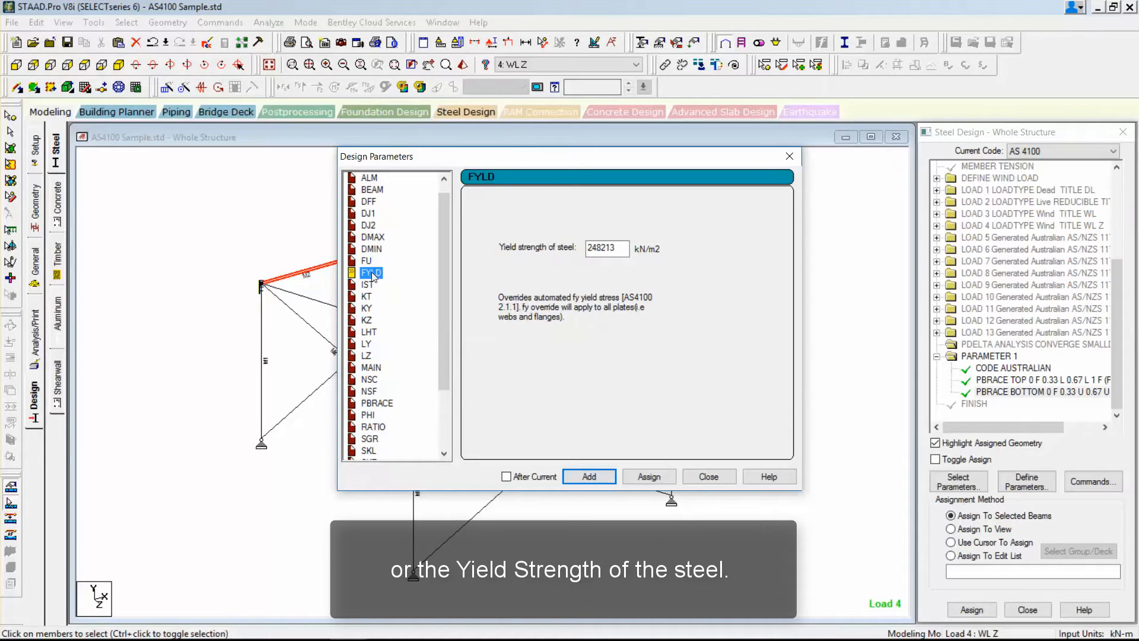
{"action": "left_click", "coordinate": [367, 262]}
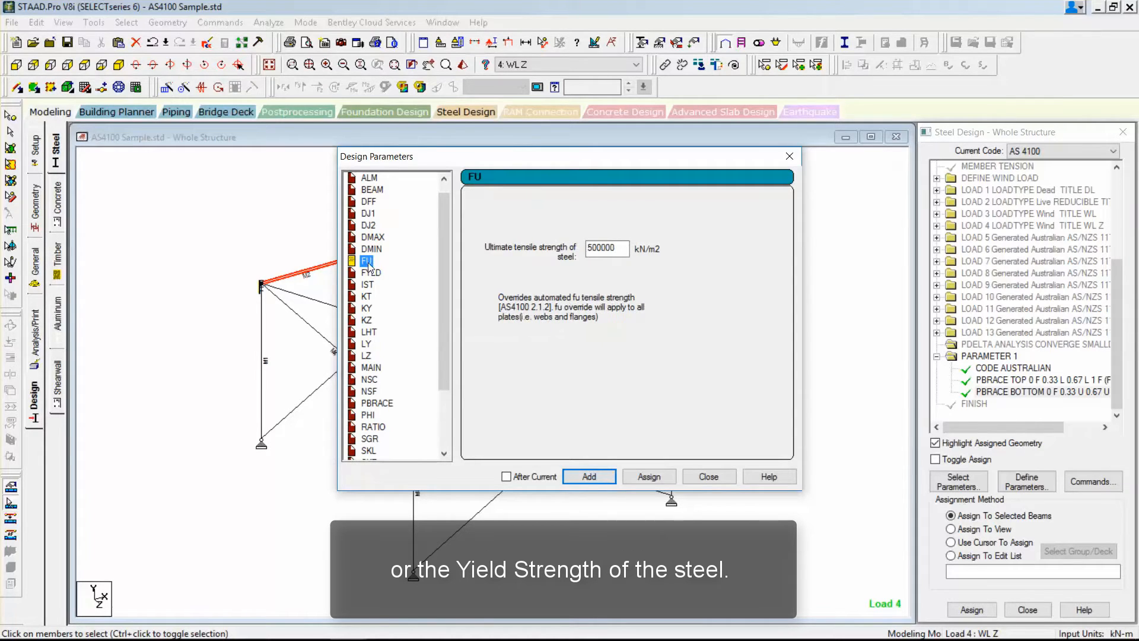
{"action": "left_click", "coordinate": [578, 476]}
{"action": "left_click", "coordinate": [715, 476]}
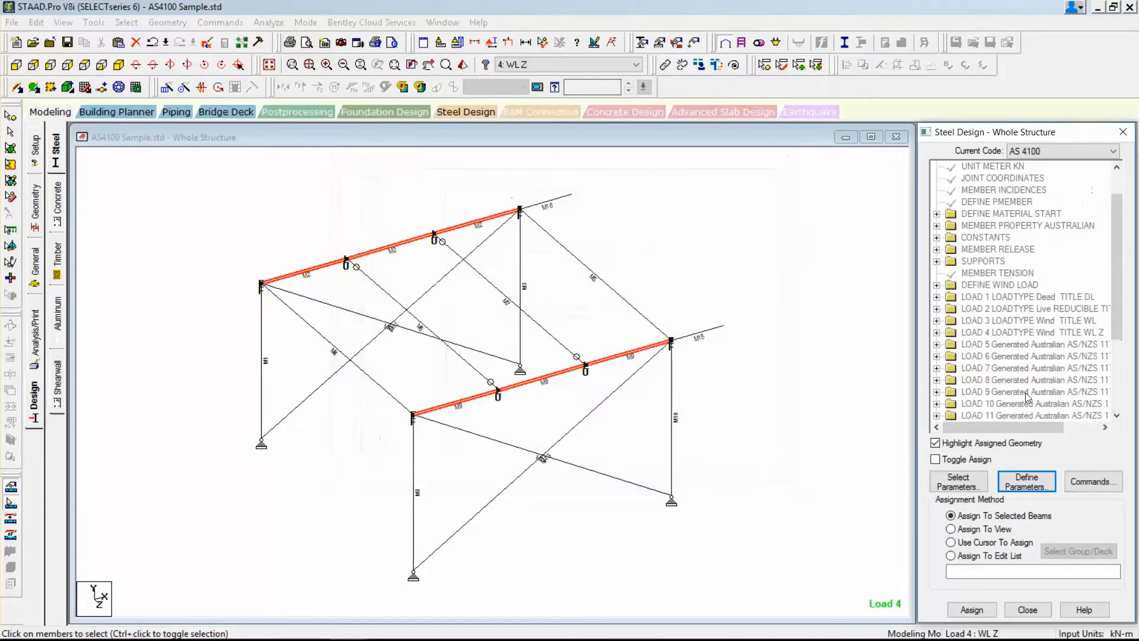
Assign the FU 500000 parameter to all physical members in the view.
{"action": "left_click_drag", "start_coordinate": [1112, 295], "coordinate": [1103, 412]}
{"action": "left_click", "coordinate": [1016, 393]}
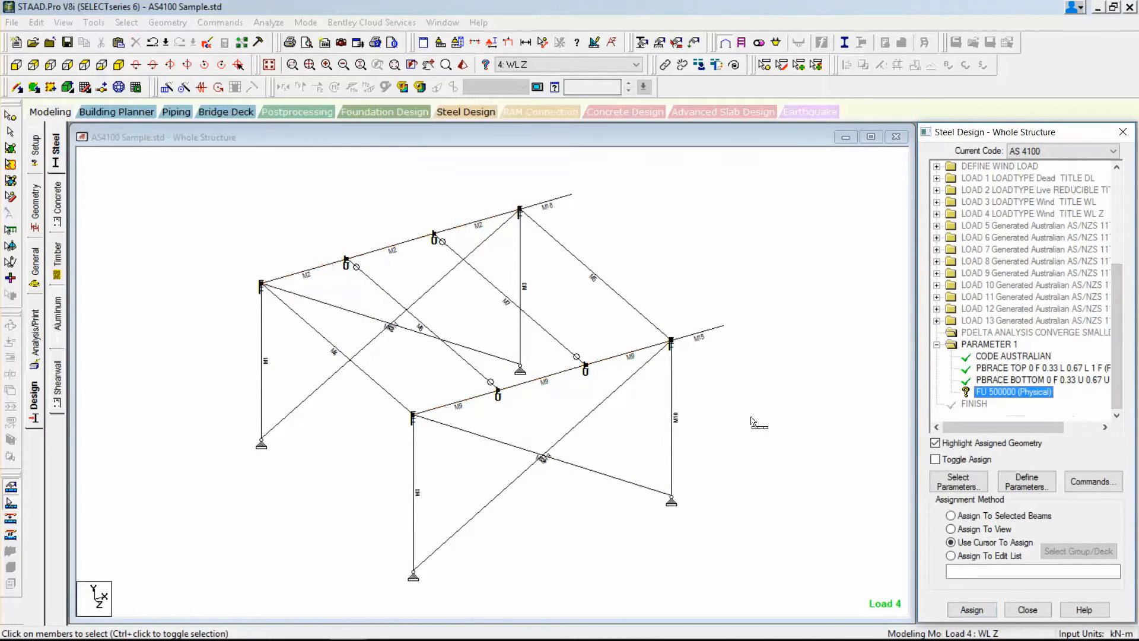
{"action": "left_click", "coordinate": [979, 529]}
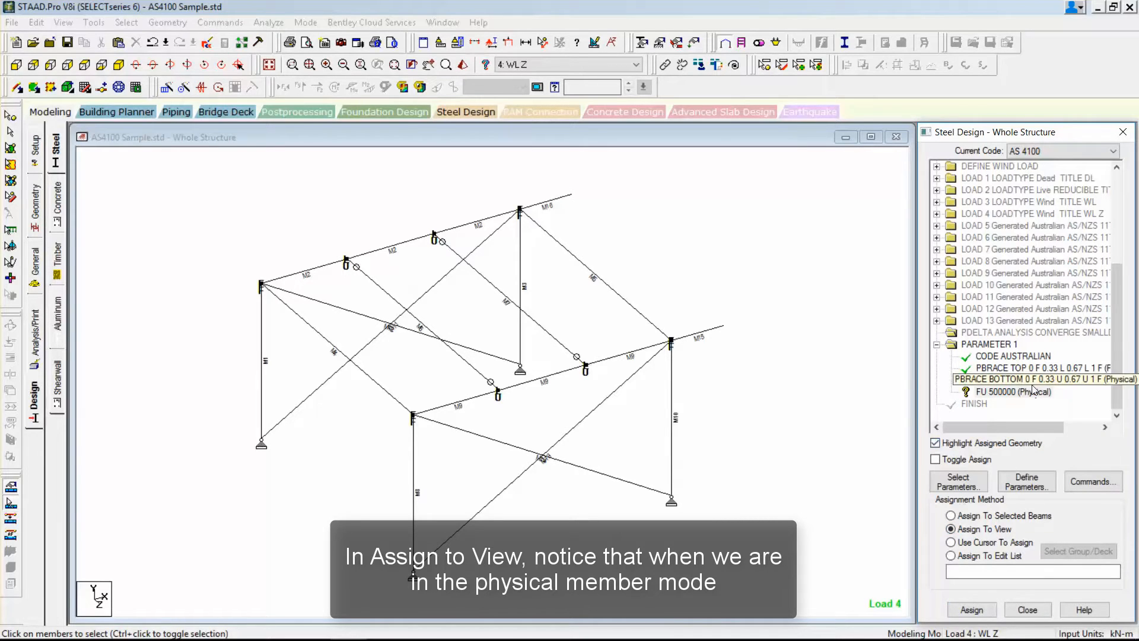
{"action": "left_click_drag", "start_coordinate": [1009, 427], "coordinate": [1032, 424]}
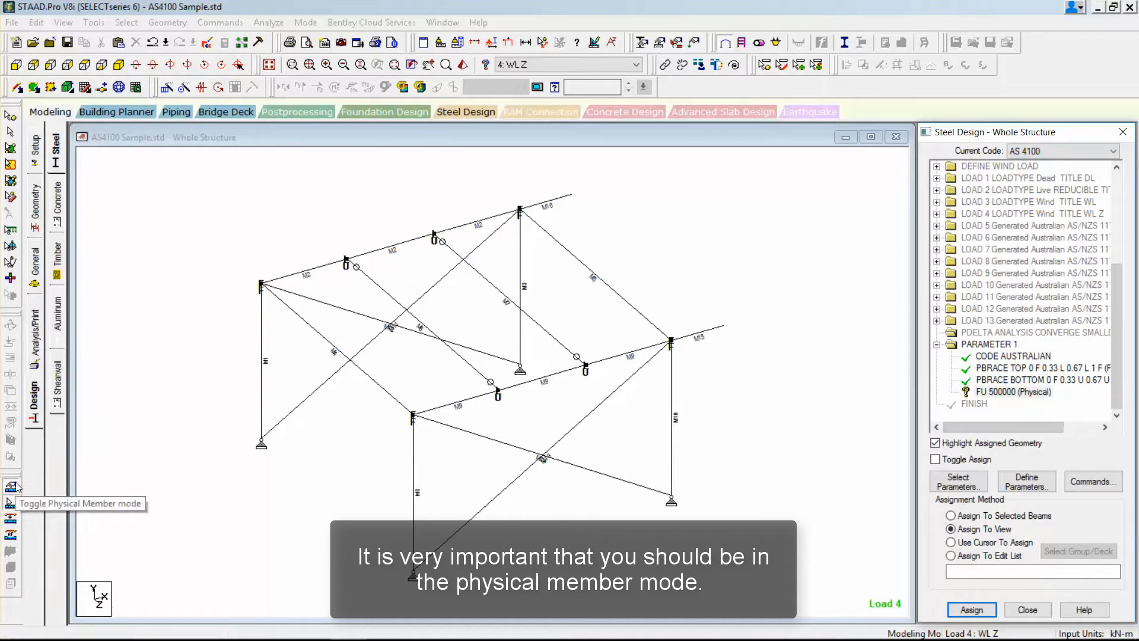
{"action": "left_click", "coordinate": [966, 610]}
{"action": "left_click", "coordinate": [1018, 414]}
{"action": "left_click", "coordinate": [829, 409]}
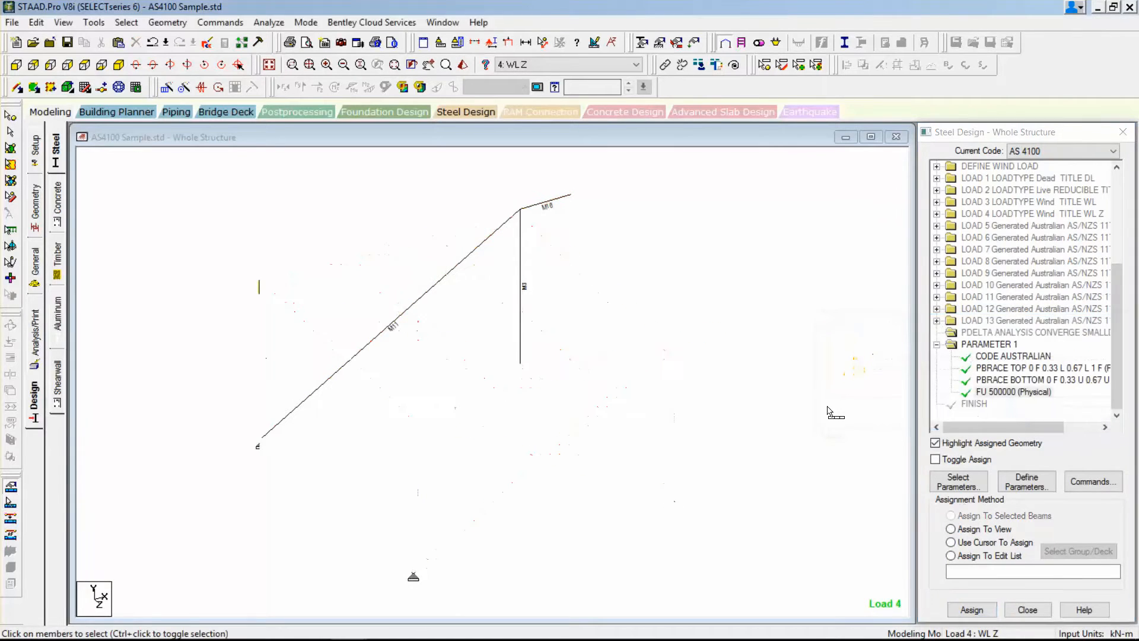
Review the definitions of the LY and LZ slenderness length design parameters without adding them.
{"action": "left_click", "coordinate": [1020, 478]}
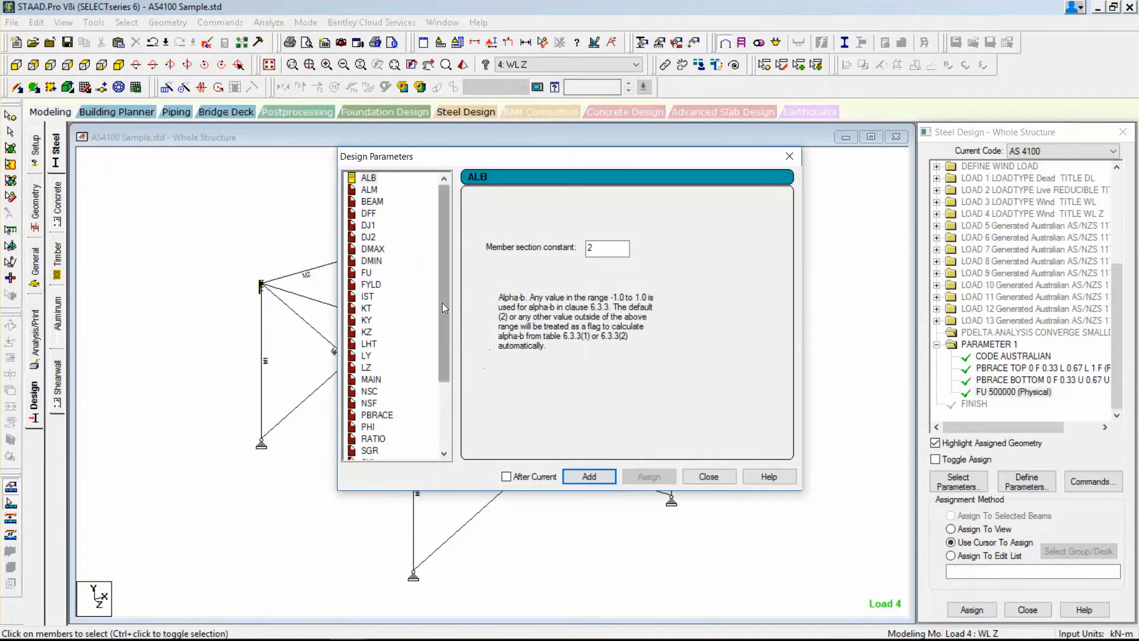
{"action": "left_click_drag", "start_coordinate": [442, 303], "coordinate": [441, 336]}
{"action": "left_click", "coordinate": [367, 309]}
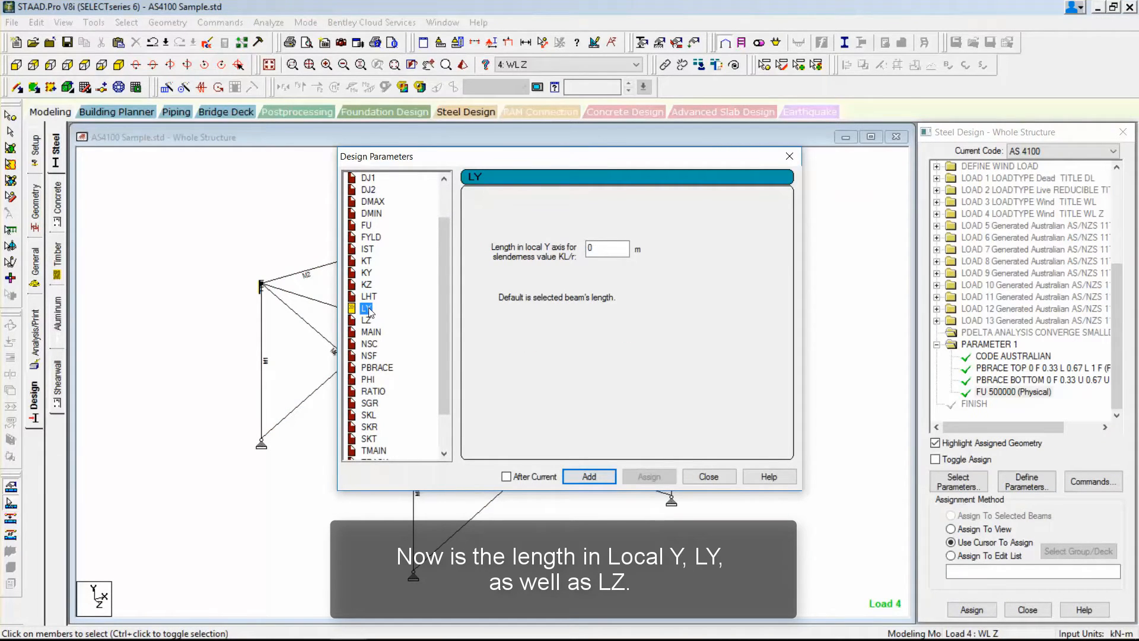
{"action": "left_click", "coordinate": [367, 321]}
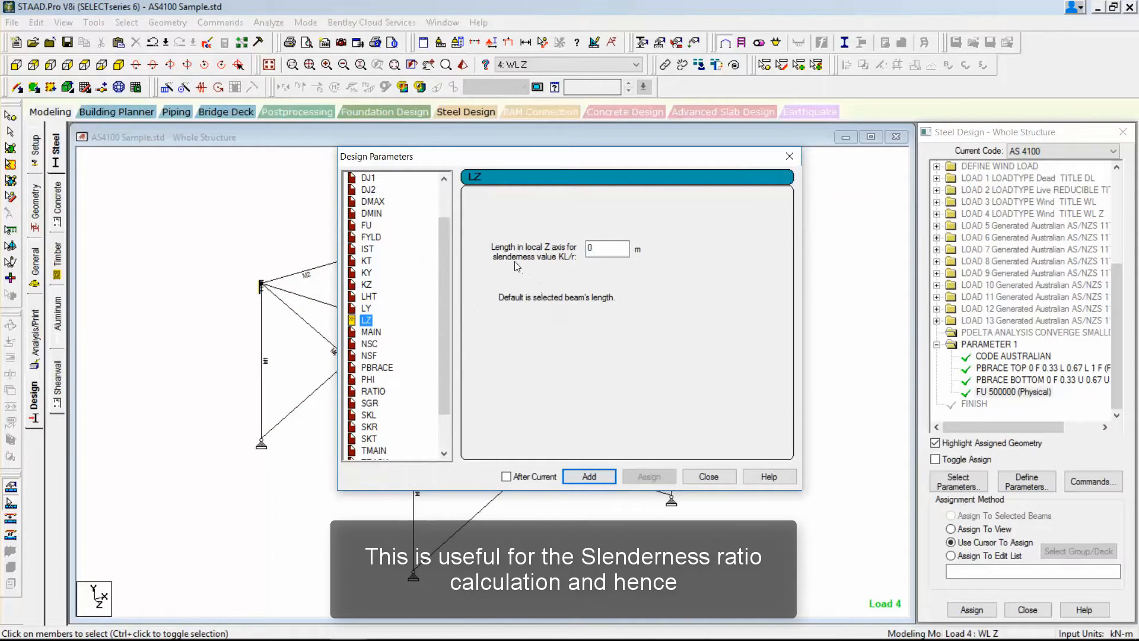
{"action": "left_click", "coordinate": [703, 475]}
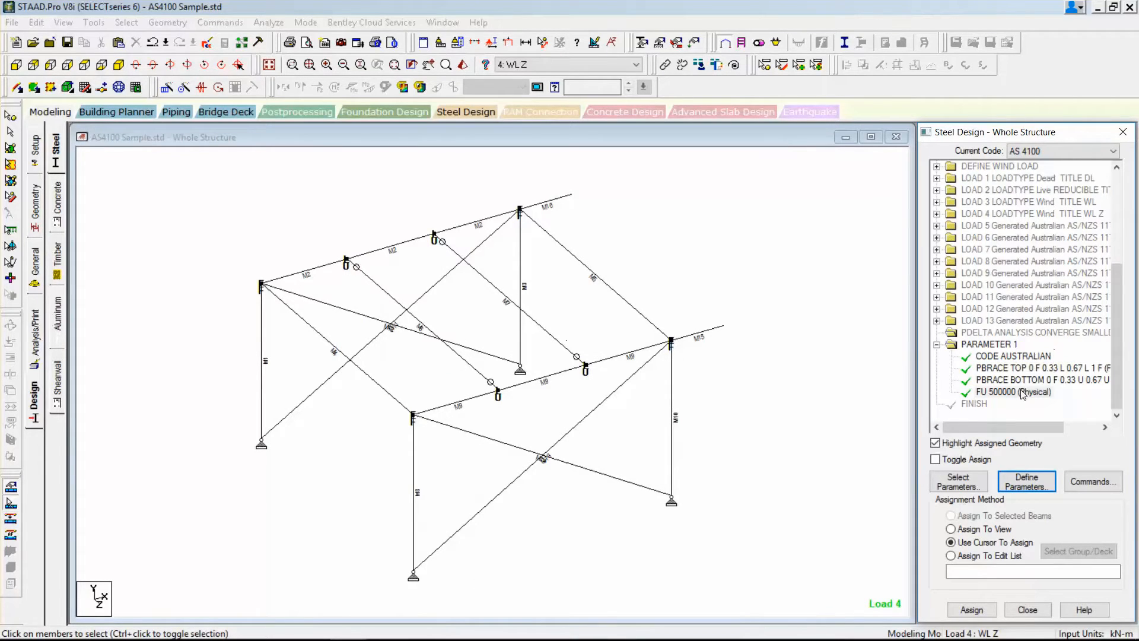
Check the geometry details of the first segment of the rear long roof beam, declining the auto save.
{"action": "left_click", "coordinate": [326, 268]}
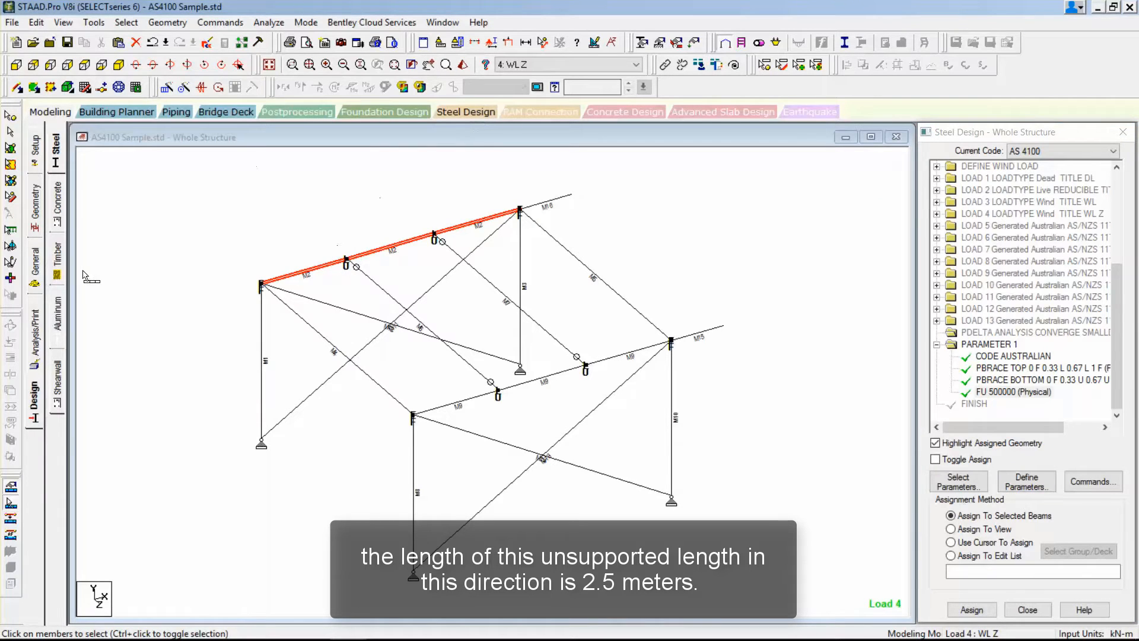
{"action": "double_click", "coordinate": [306, 274]}
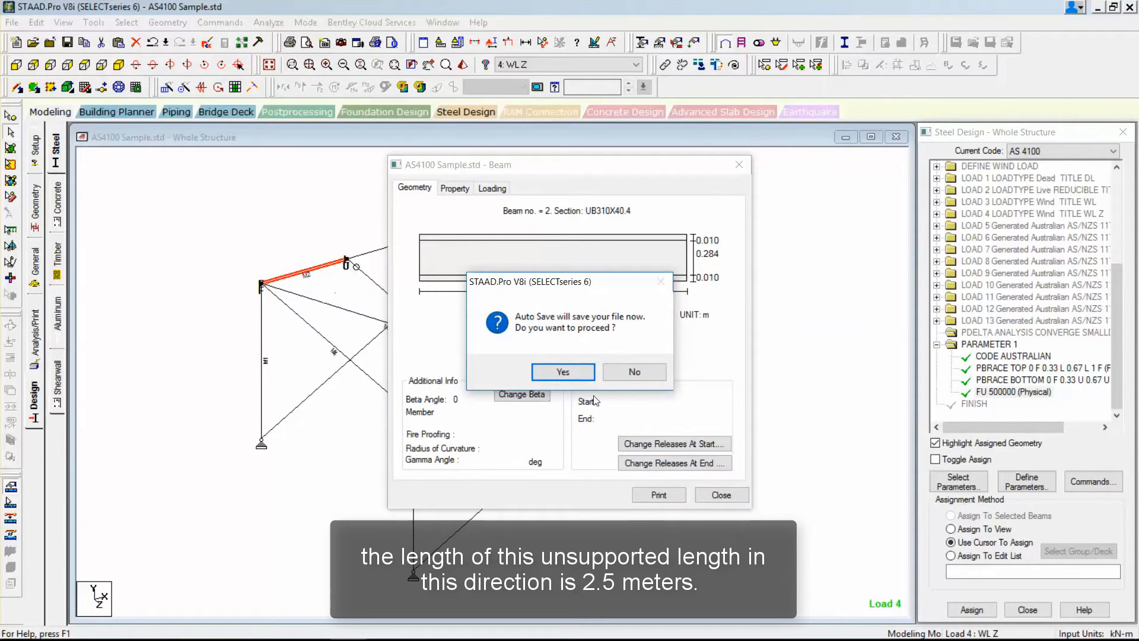
{"action": "left_click", "coordinate": [633, 373]}
{"action": "left_click", "coordinate": [711, 493]}
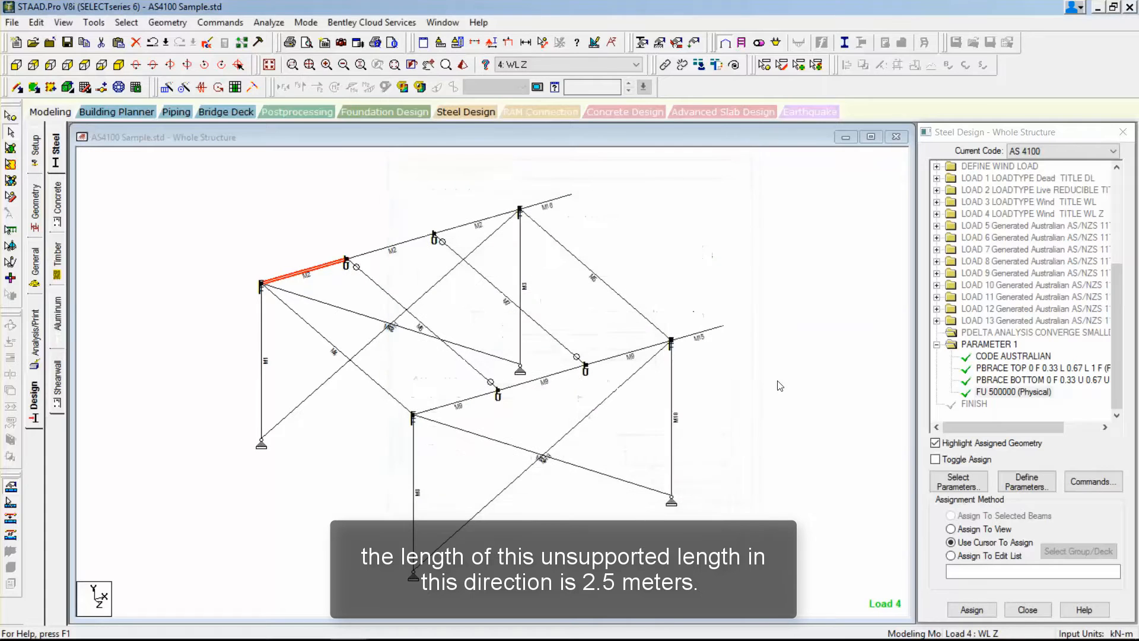
Display the Beam Orientation labels on the structure to show each member's local axes.
{"action": "right_click", "coordinate": [670, 258]}
{"action": "left_click", "coordinate": [721, 448]}
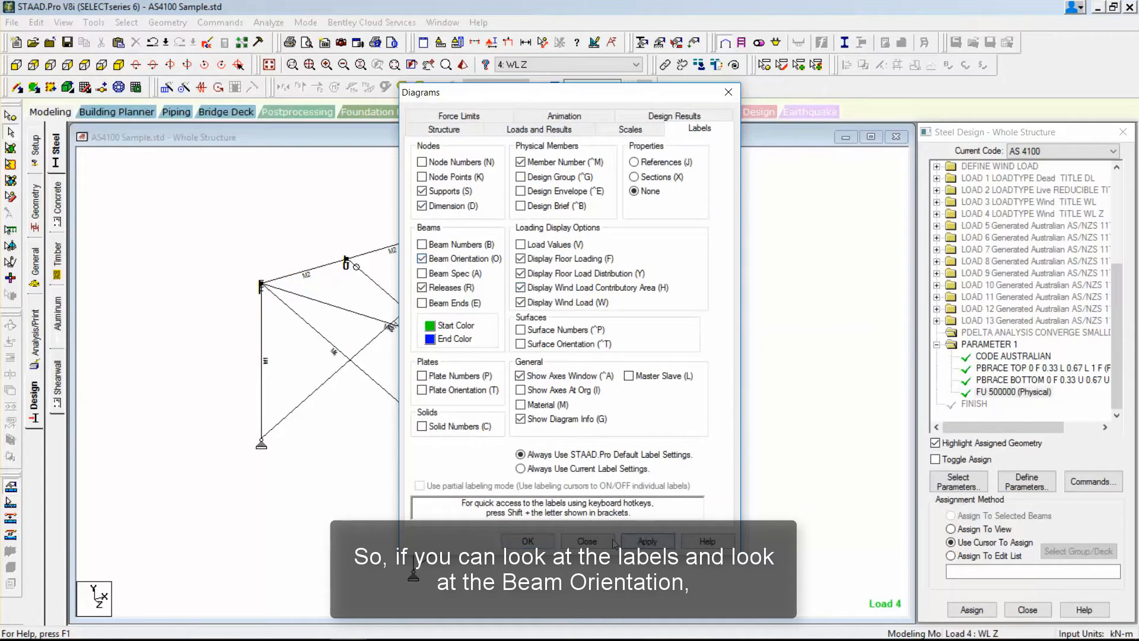
{"action": "left_click", "coordinate": [527, 541]}
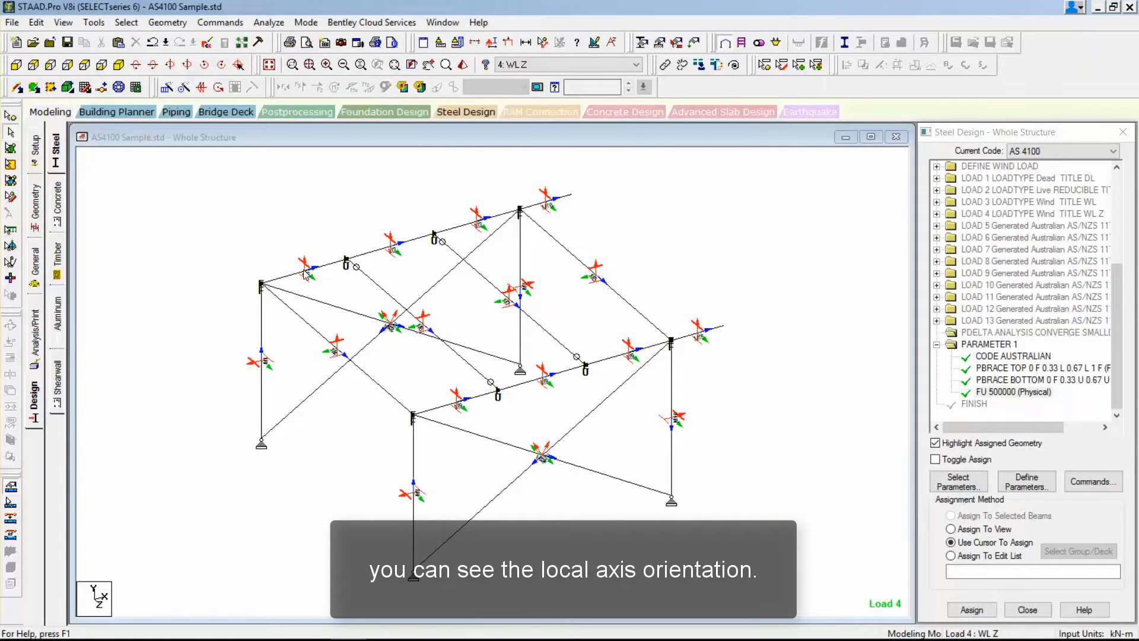
{"action": "left_click", "coordinate": [403, 246]}
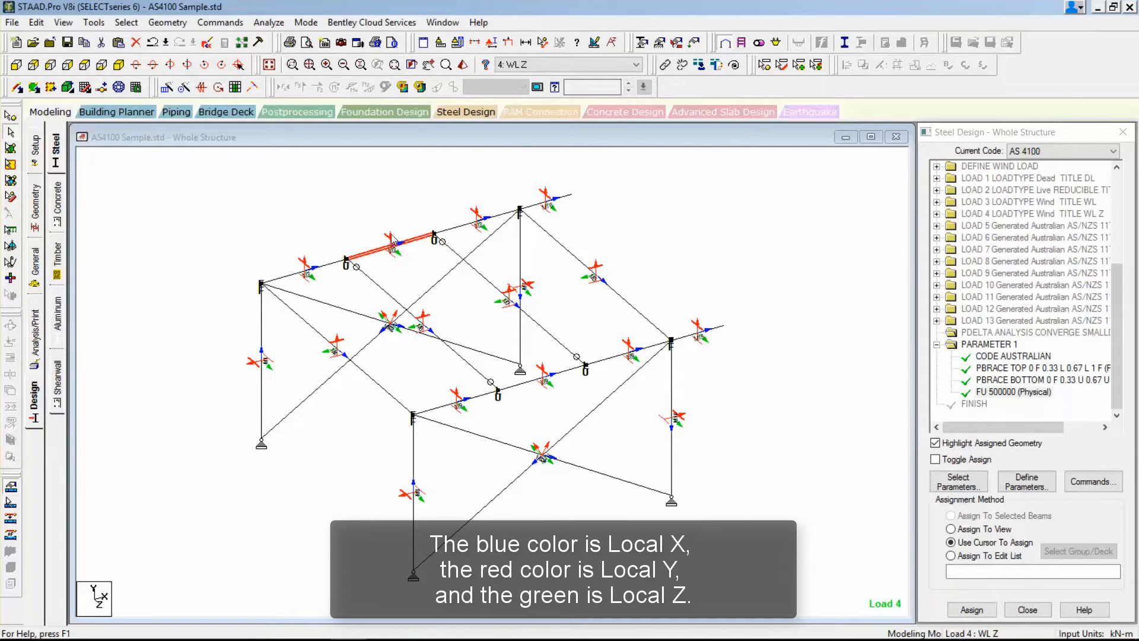
{"action": "left_click", "coordinate": [376, 241]}
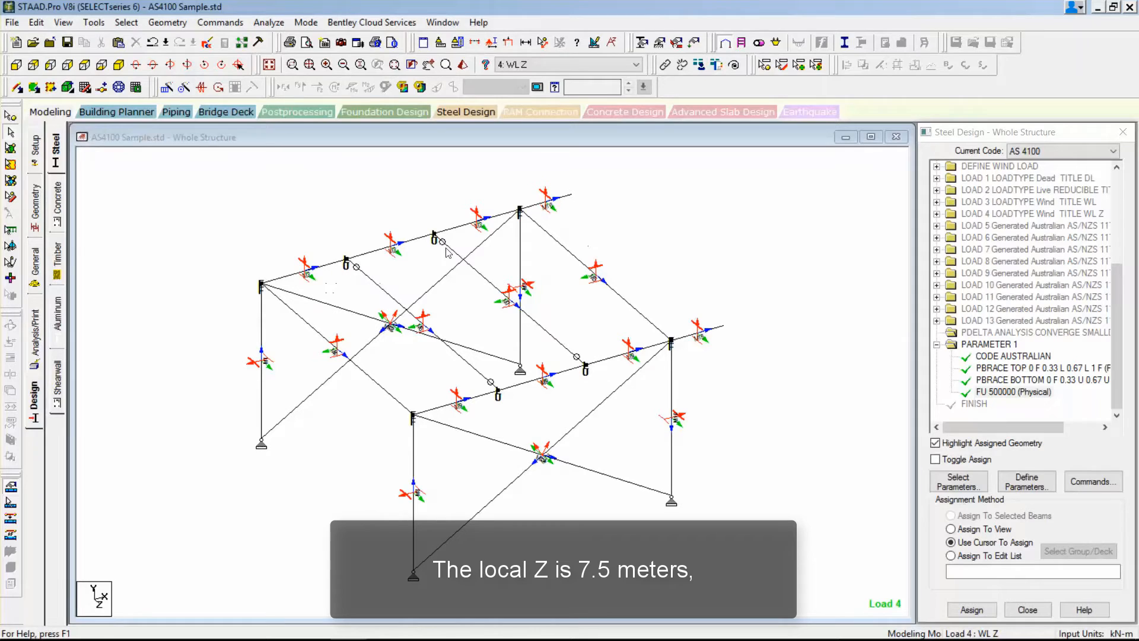
Measure the distance between the two rear column bases and the length of the rear roof beam's first segment.
{"action": "left_click", "coordinate": [542, 42]}
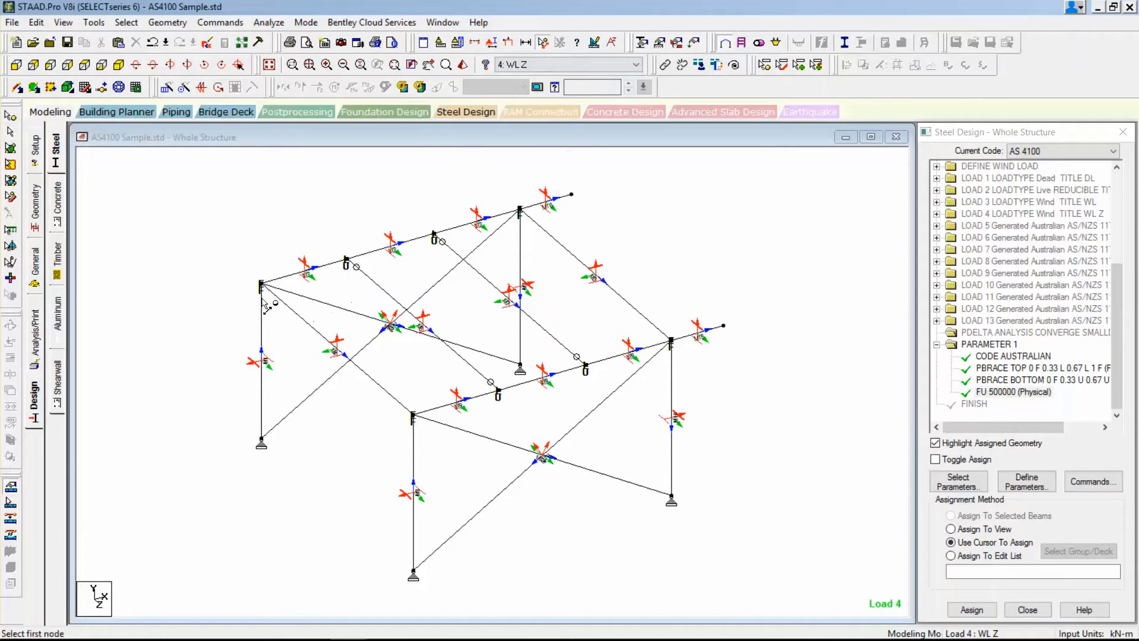
{"action": "left_click", "coordinate": [261, 441]}
{"action": "left_click", "coordinate": [520, 368]}
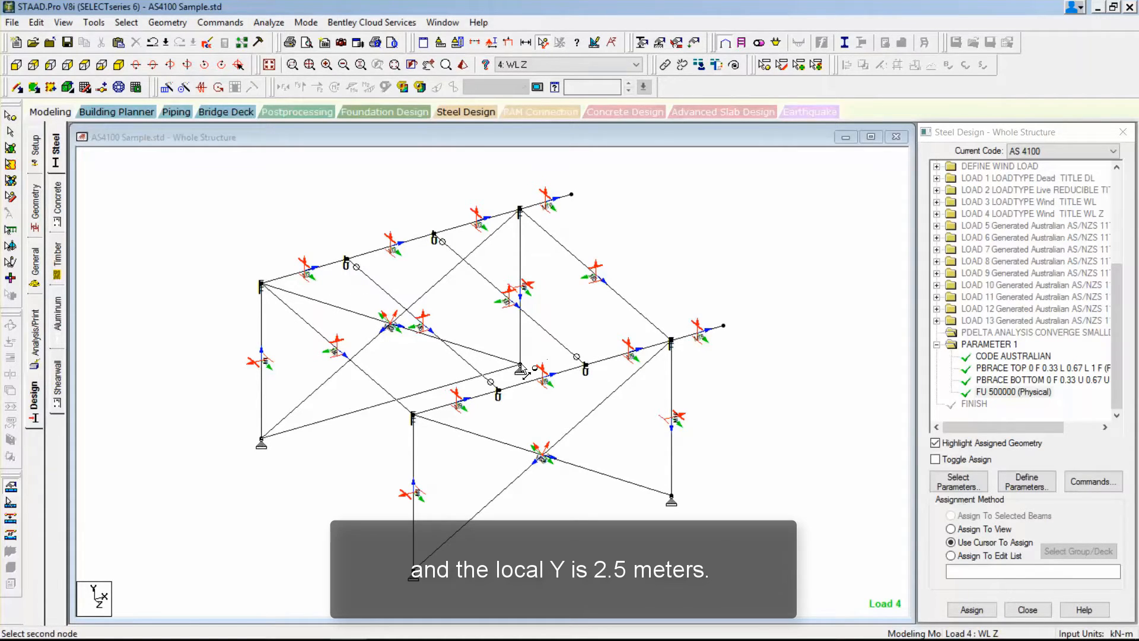
{"action": "left_click", "coordinate": [261, 285]}
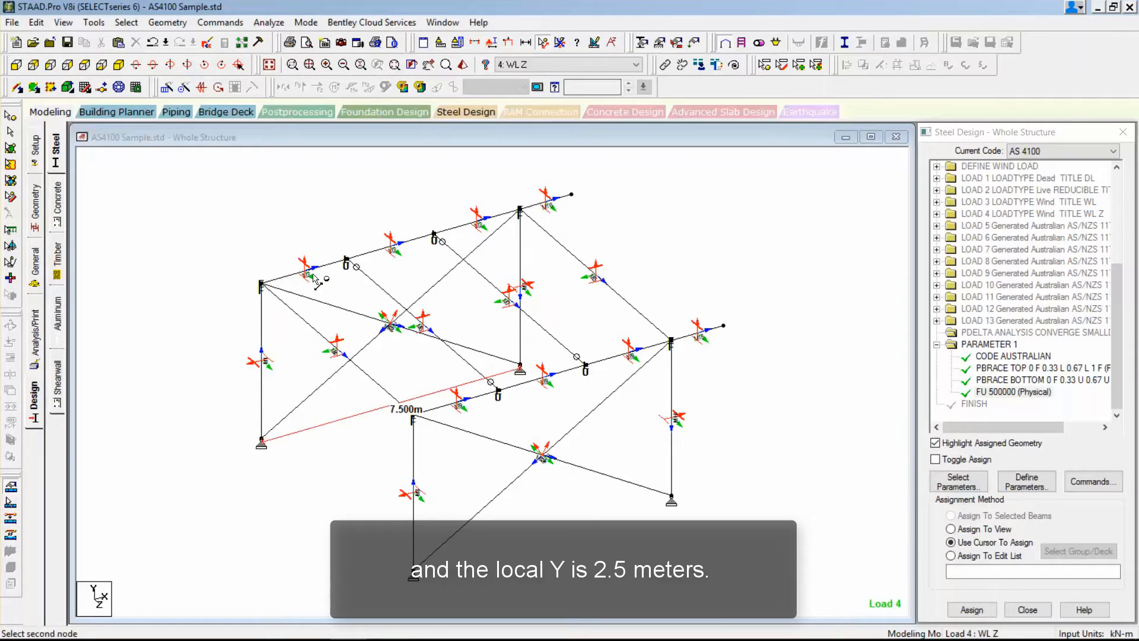
{"action": "left_click", "coordinate": [346, 261]}
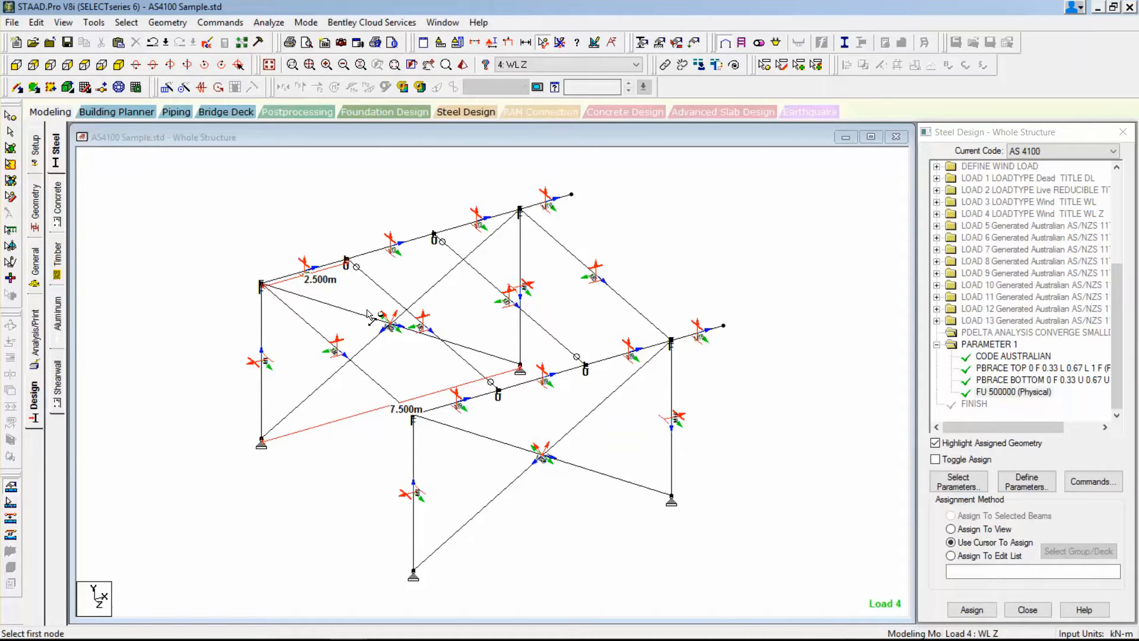
Add the LY design parameter with a local Y slenderness length of 2.5 m.
{"action": "left_click", "coordinate": [1038, 475]}
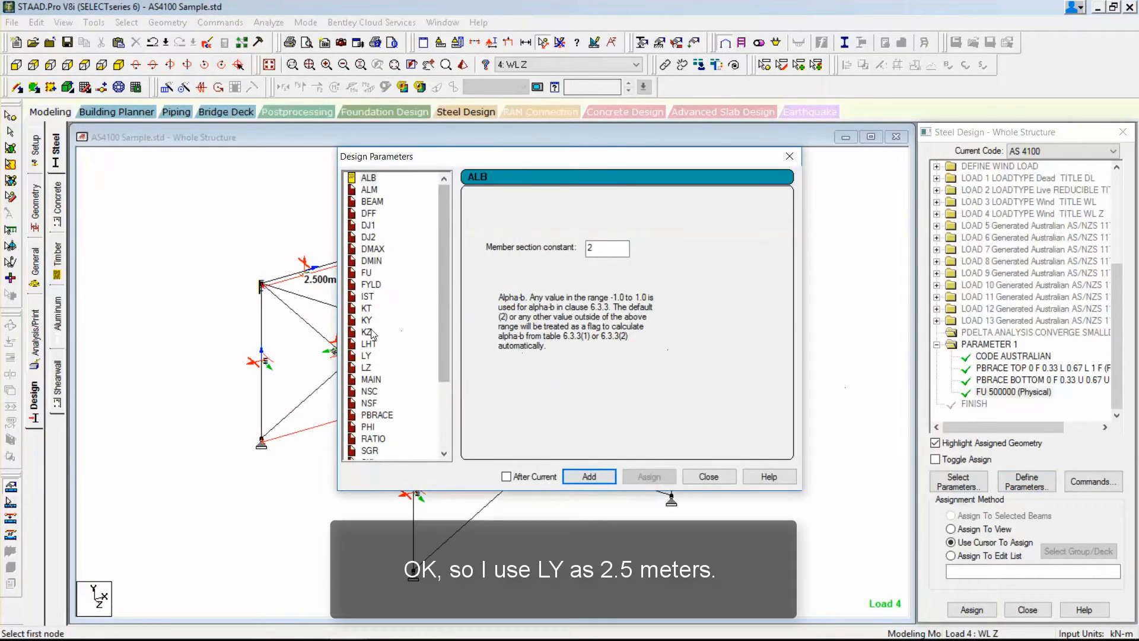
{"action": "left_click", "coordinate": [367, 356]}
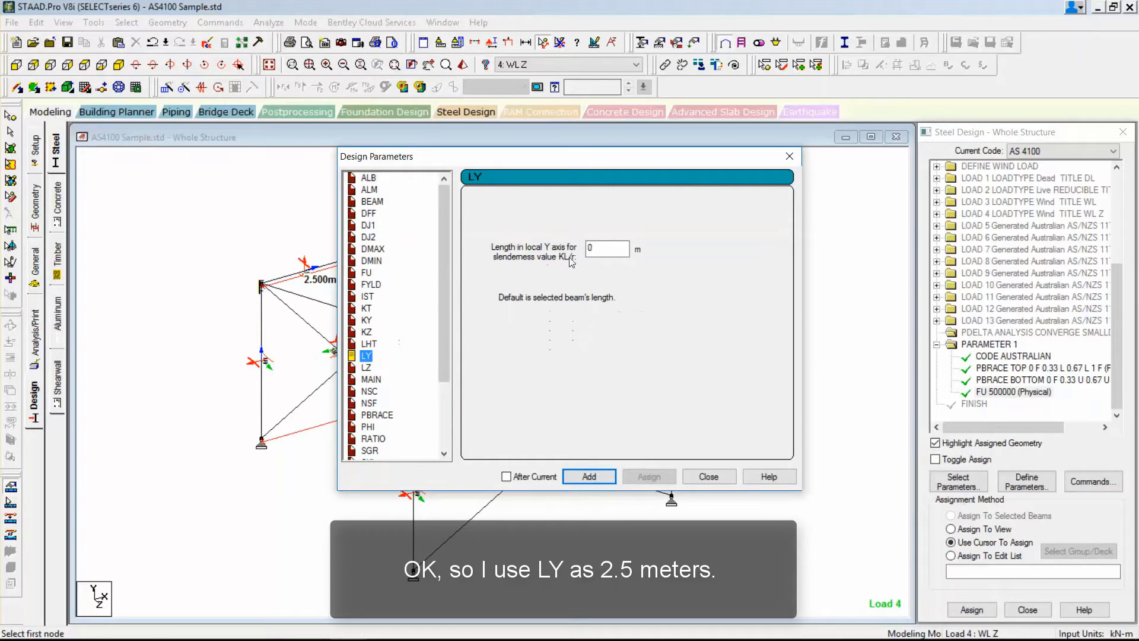
{"action": "key", "text": "Tab"}
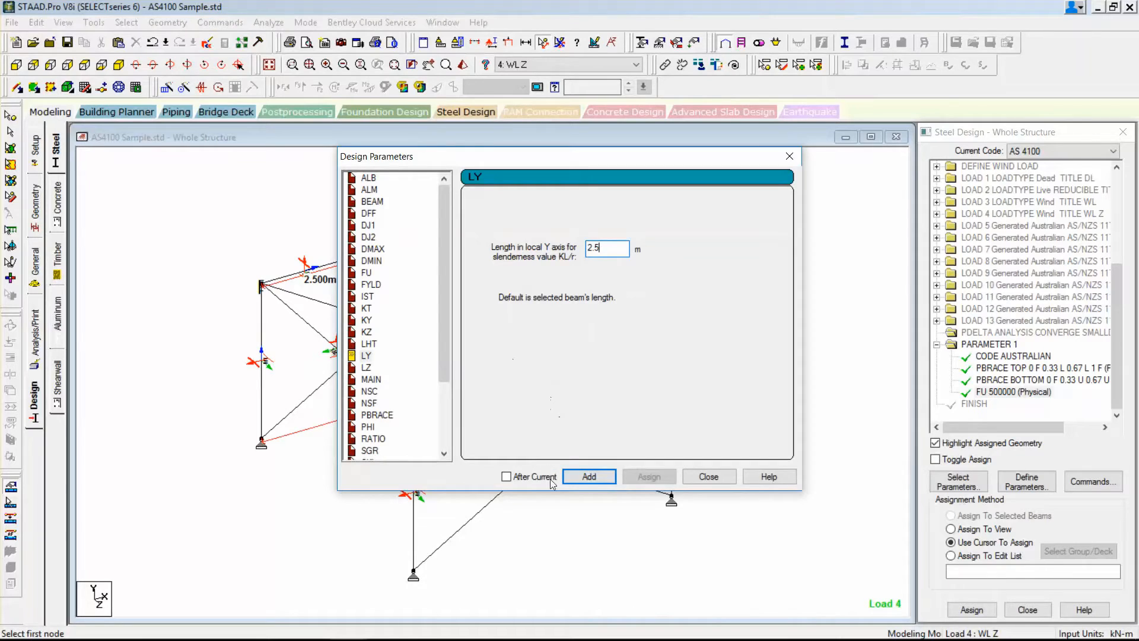
{"action": "left_click", "coordinate": [589, 476]}
{"action": "left_click", "coordinate": [708, 476]}
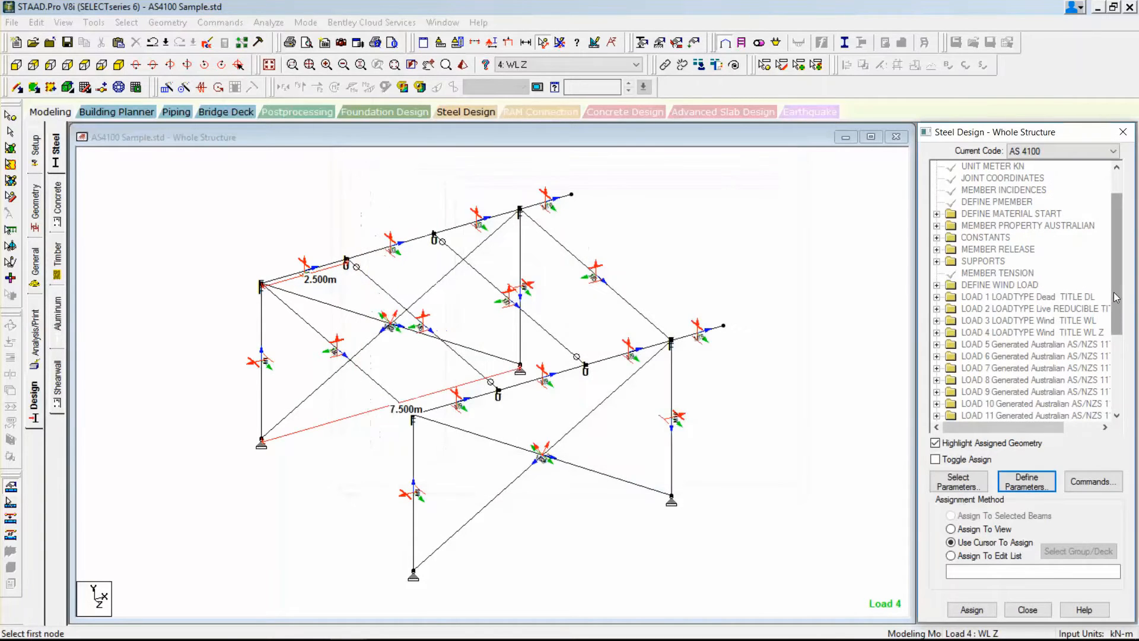
Assign the LY 2.5 parameter to the two long roof beams as selected physical members.
{"action": "scroll", "coordinate": [1116, 417], "scroll_direction": "down", "scroll_amount": 4}
{"action": "left_click", "coordinate": [1005, 391]}
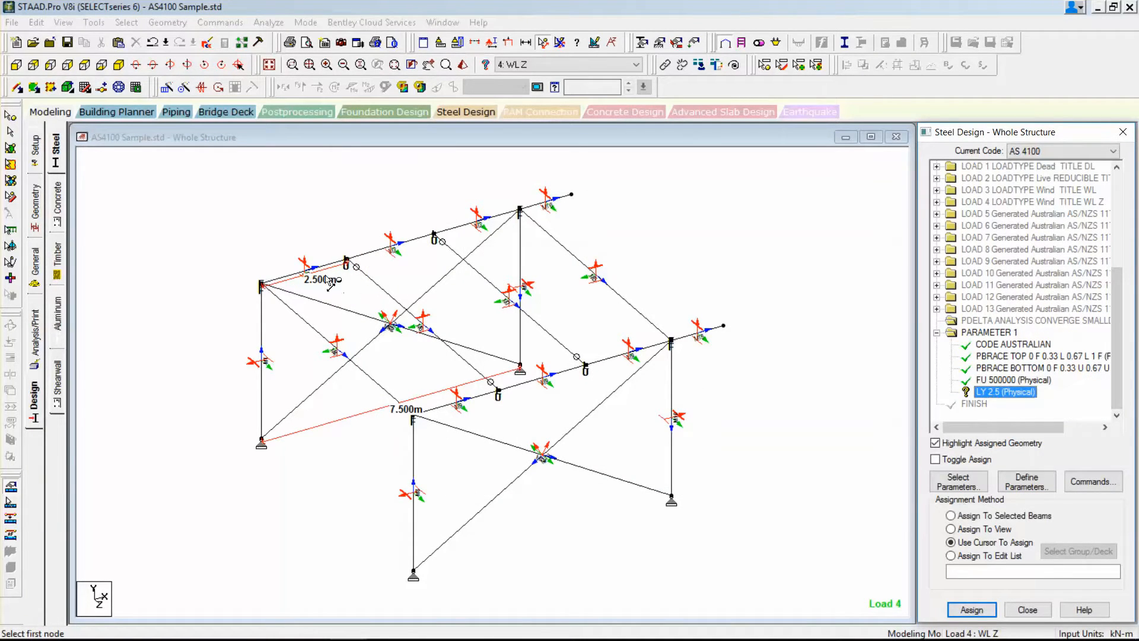
{"action": "left_click", "coordinate": [12, 504]}
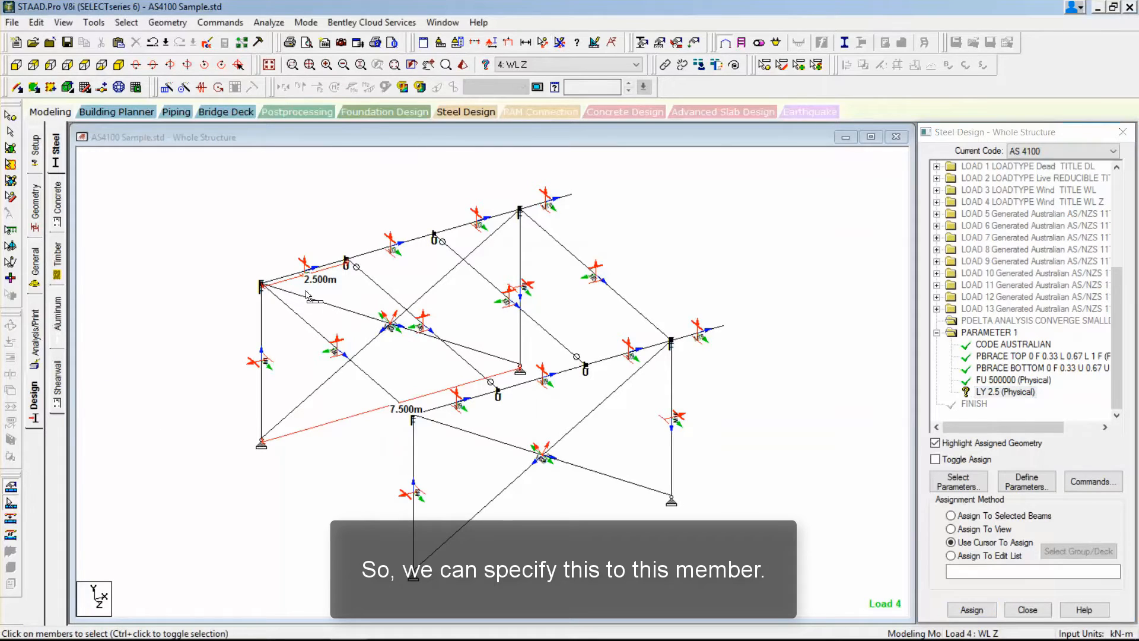
{"action": "left_click", "coordinate": [328, 265]}
{"action": "left_click", "coordinate": [537, 379], "text": "ctrl"}
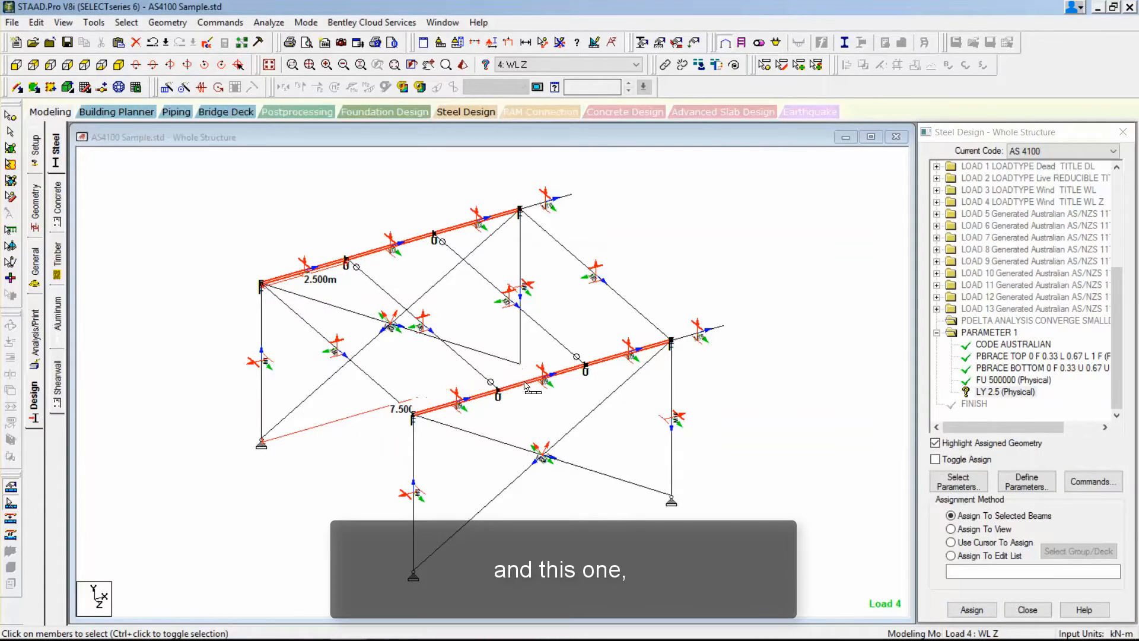
{"action": "left_click", "coordinate": [971, 610]}
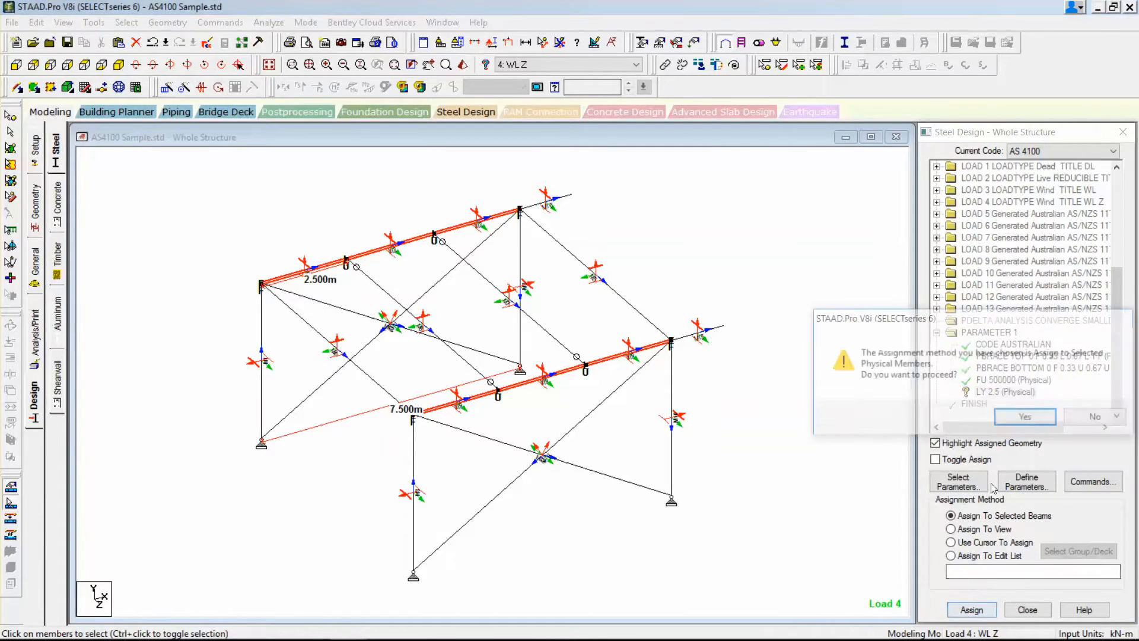
{"action": "left_click", "coordinate": [1024, 417]}
Add the LZ design parameter with a local Z slenderness length of 7.5 m, placed after the current command.
{"action": "left_click", "coordinate": [1020, 484]}
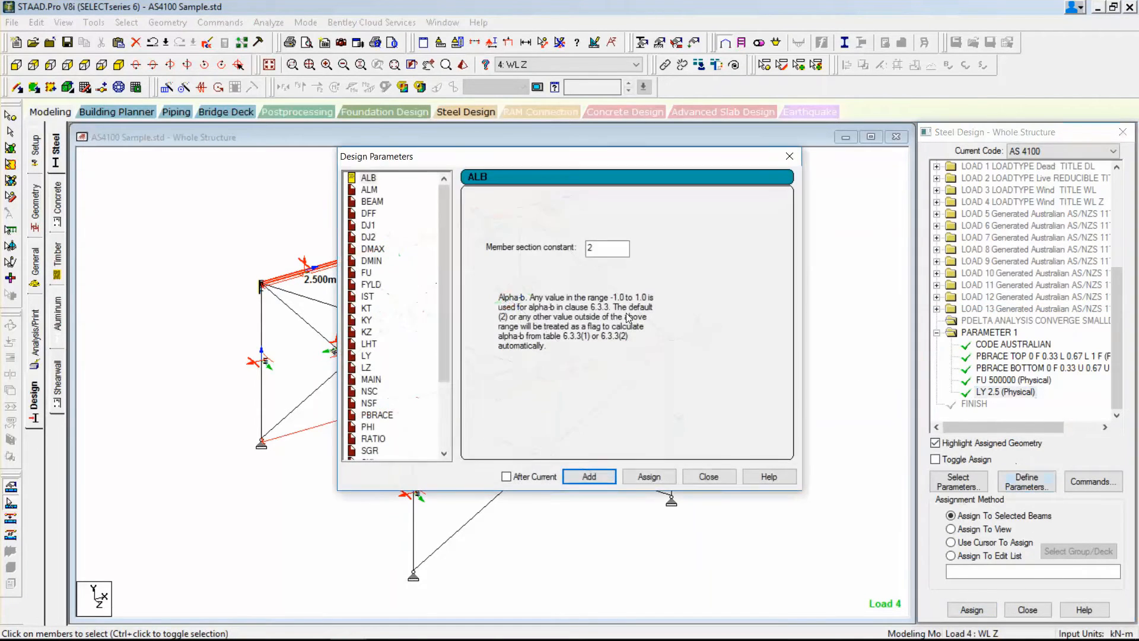
{"action": "left_click", "coordinate": [366, 368]}
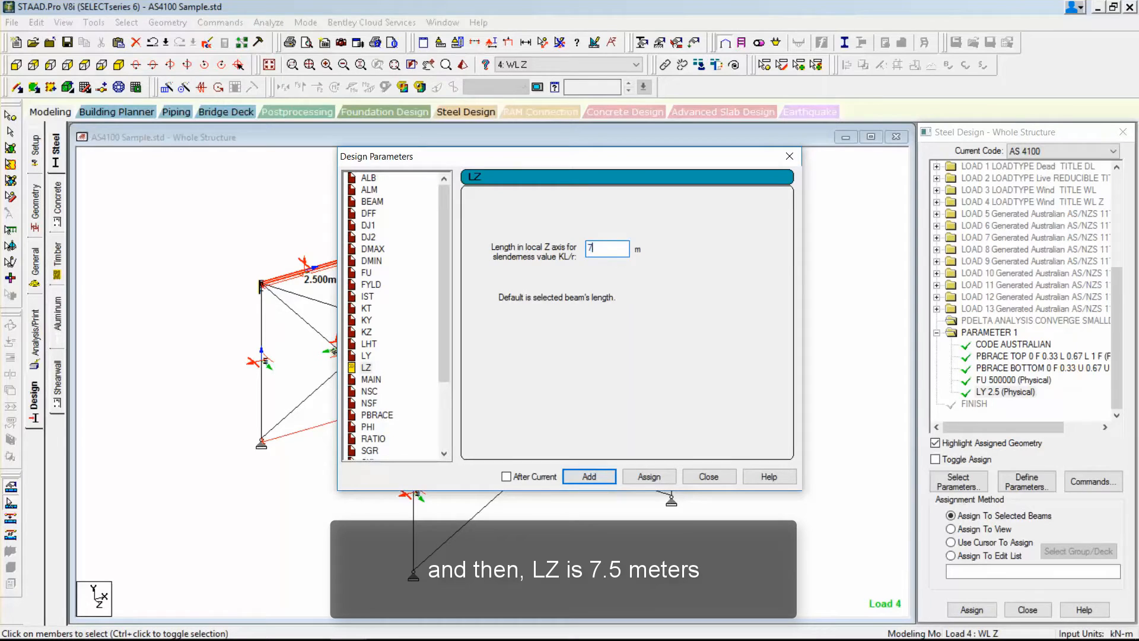
{"action": "left_click", "coordinate": [575, 478]}
{"action": "left_click", "coordinate": [708, 477]}
Assign the LZ 7.5 parameter to the two long roof beams as selected physical members.
{"action": "left_click_drag", "start_coordinate": [1115, 287], "coordinate": [1117, 425]}
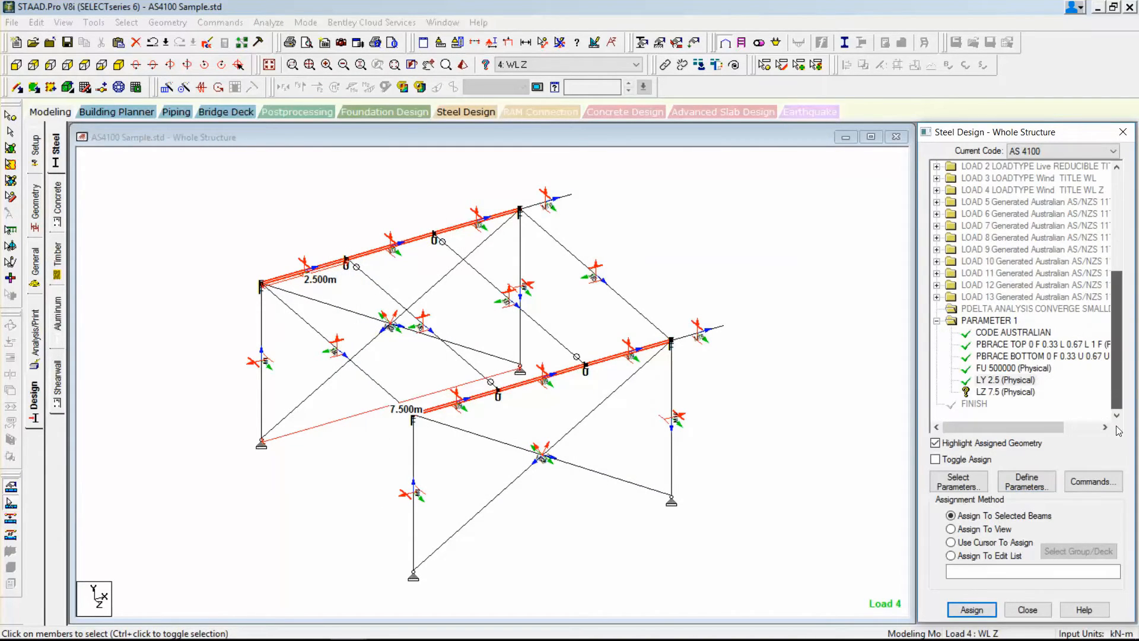
{"action": "left_click", "coordinate": [1008, 391]}
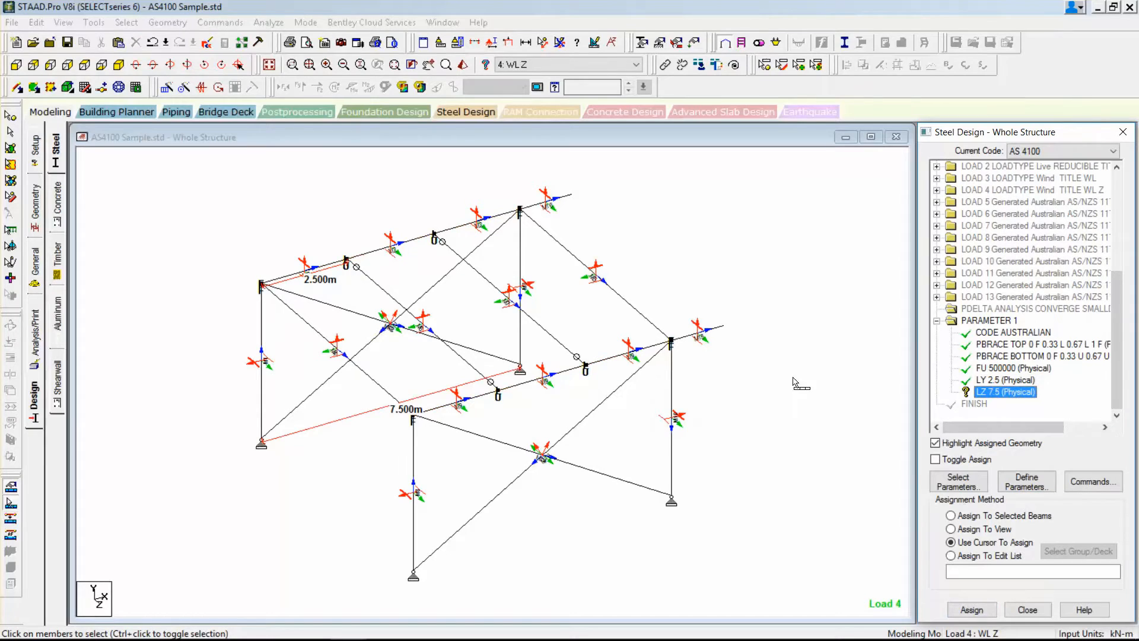
{"action": "left_click", "coordinate": [380, 251]}
{"action": "left_click", "coordinate": [541, 377]}
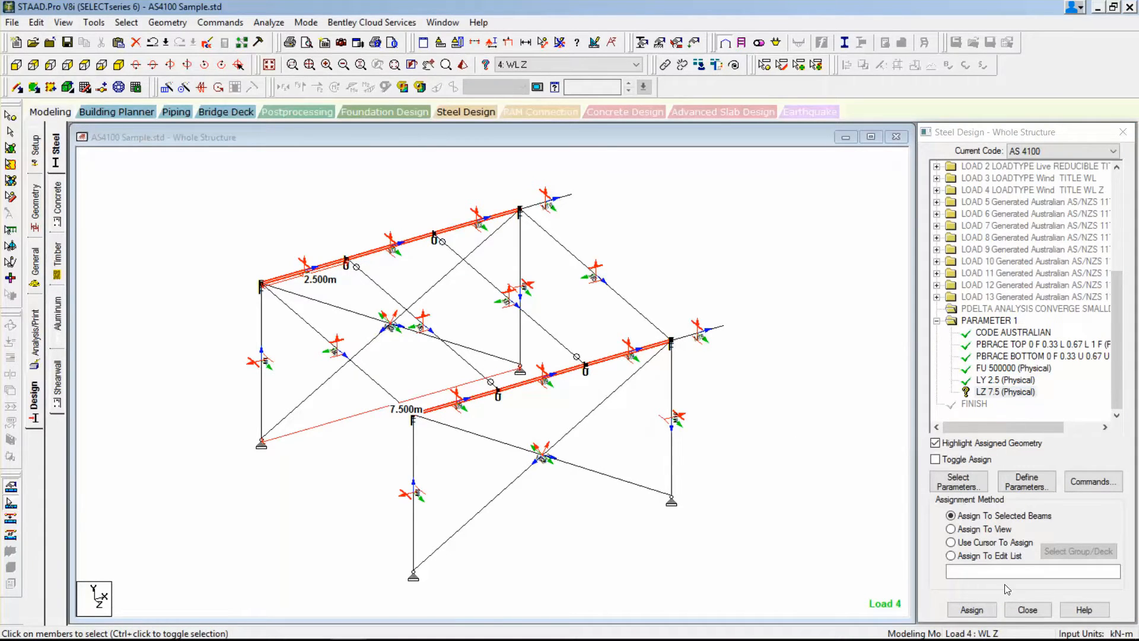
{"action": "left_click", "coordinate": [972, 609]}
{"action": "left_click", "coordinate": [1019, 429]}
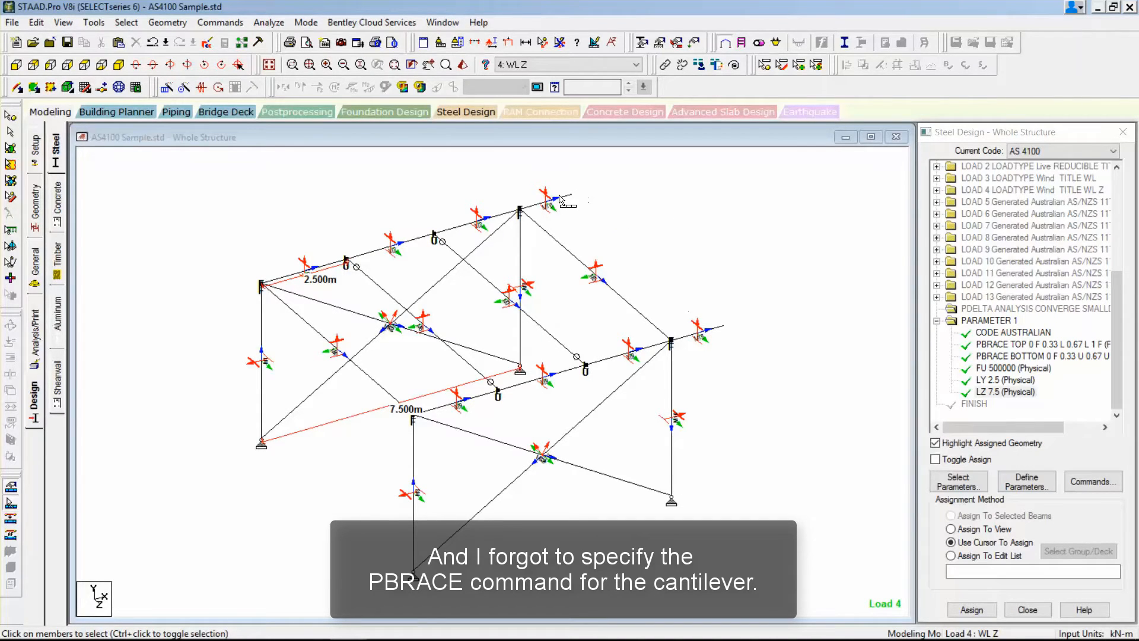
Begin a PBRACE parameter for the cantilevers with brace location 0 set to F for both flanges.
{"action": "left_click", "coordinate": [1028, 481]}
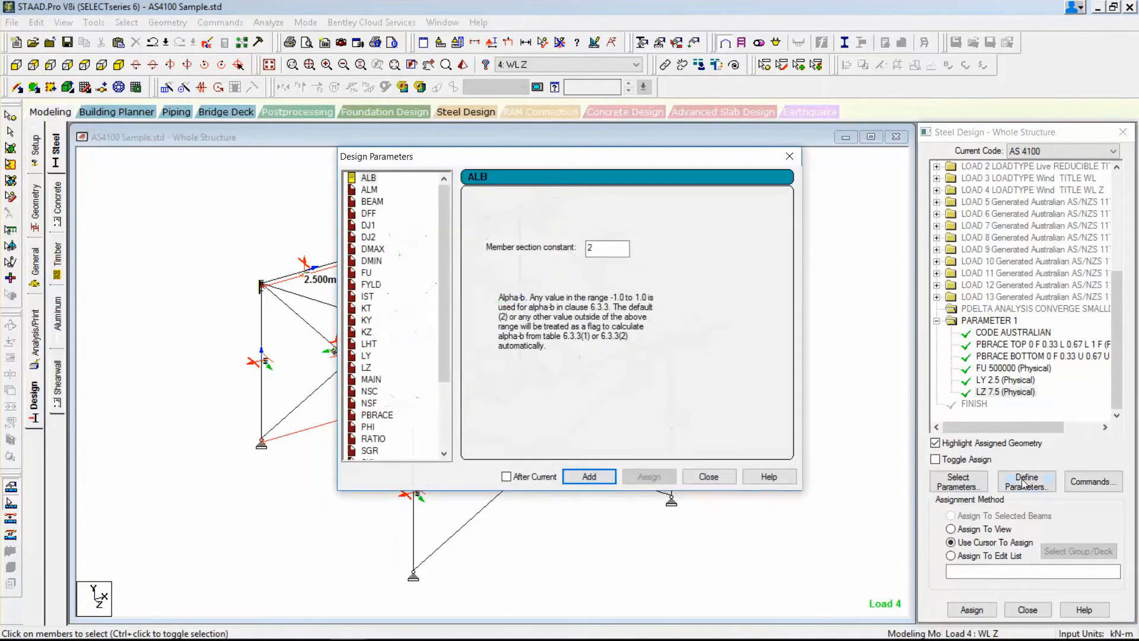
{"action": "left_click", "coordinate": [445, 382]}
{"action": "left_click", "coordinate": [377, 320]}
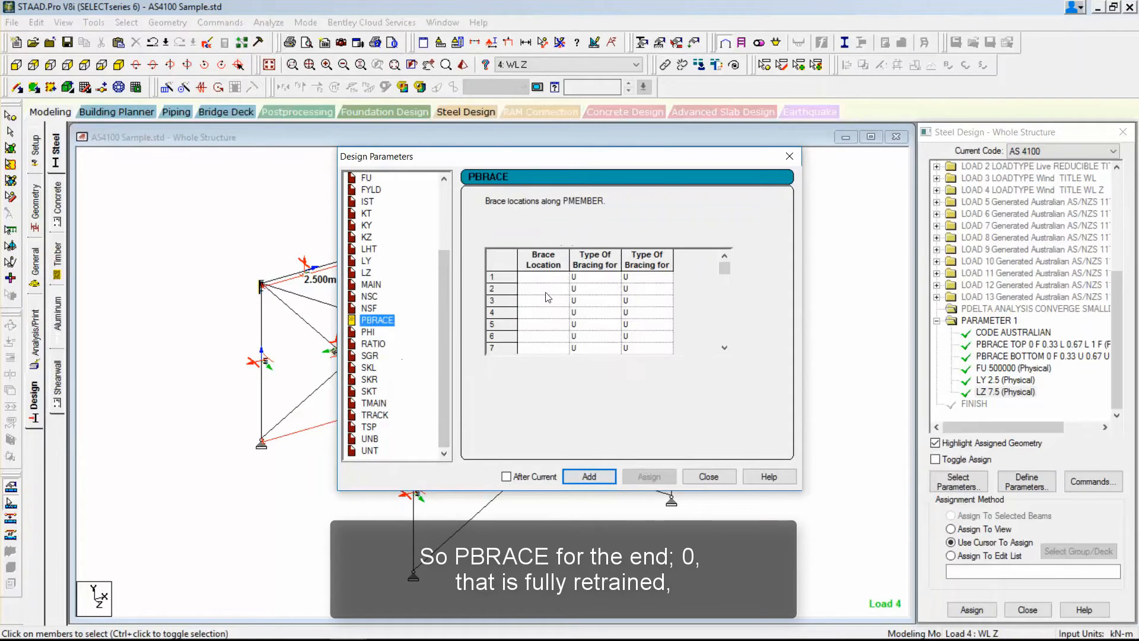
{"action": "left_click", "coordinate": [551, 283]}
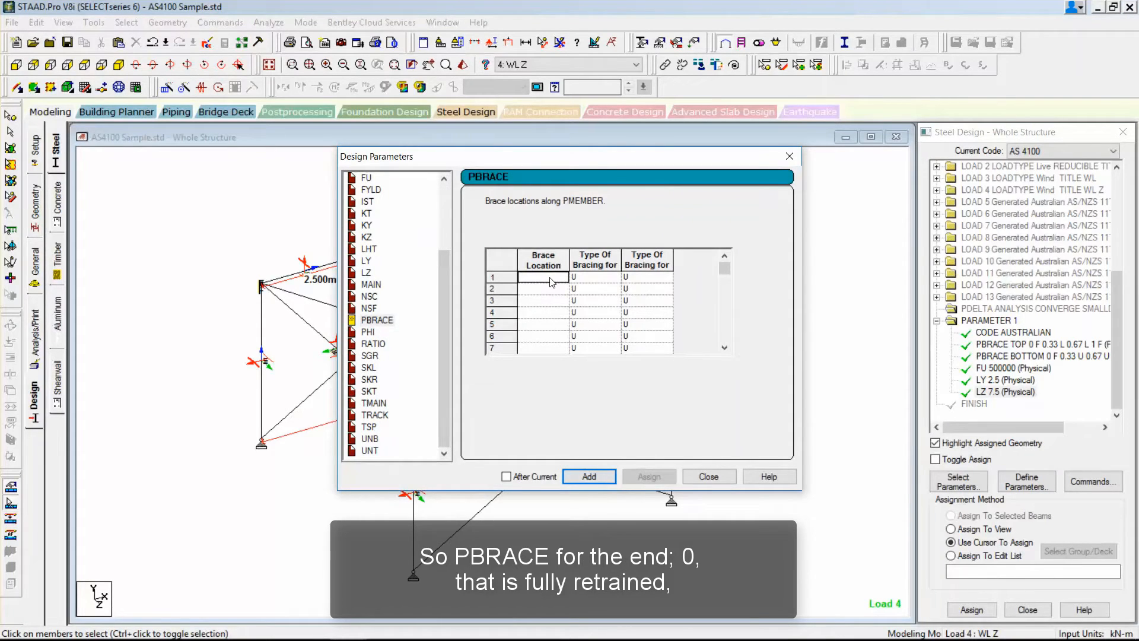
{"action": "type", "text": "0"}
{"action": "left_click", "coordinate": [580, 279]}
{"action": "left_click", "coordinate": [582, 301]}
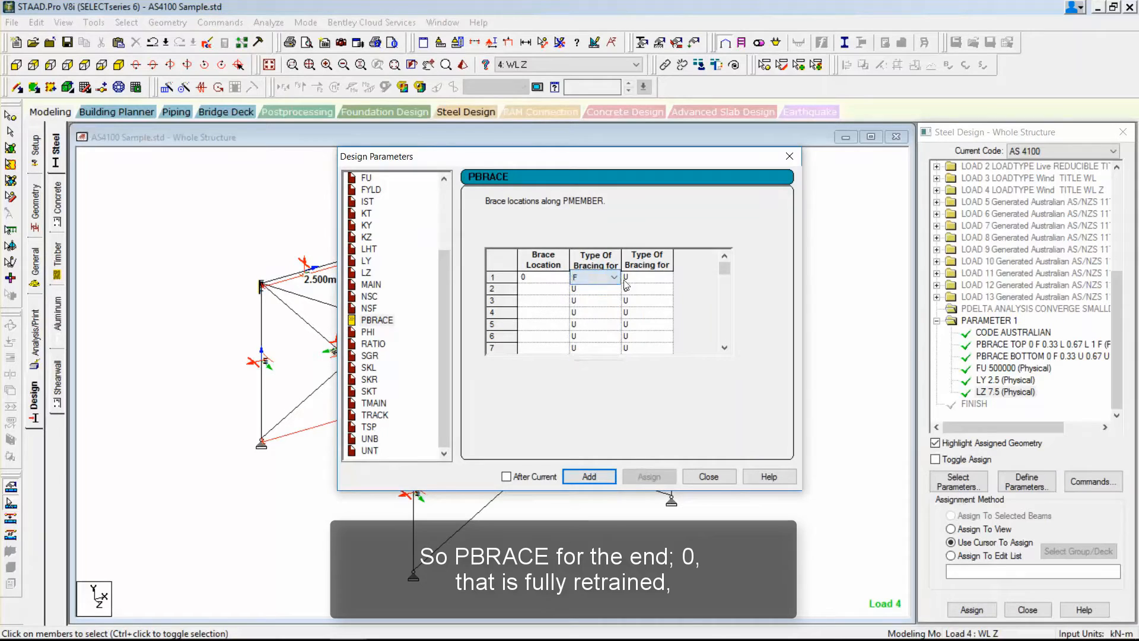
{"action": "left_click", "coordinate": [626, 284]}
{"action": "left_click", "coordinate": [629, 301]}
Set brace location 1 to U for both flanges and add the cantilever PBRACE parameter to the design commands.
{"action": "left_click", "coordinate": [523, 290]}
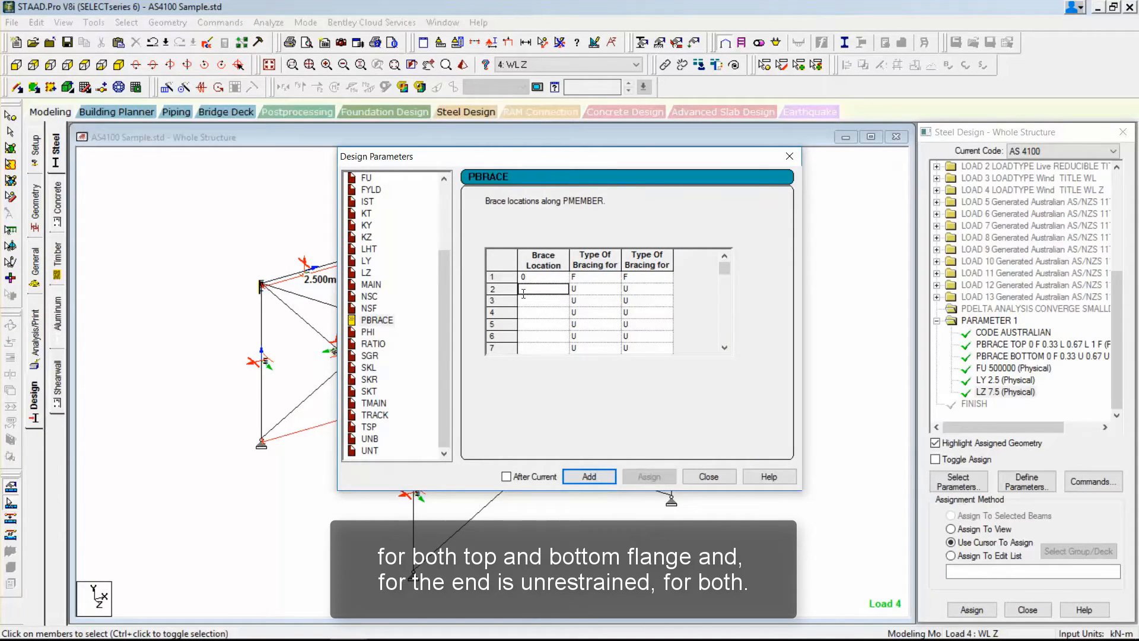
{"action": "type", "text": "1"}
{"action": "left_click", "coordinate": [612, 289]}
{"action": "left_click", "coordinate": [612, 305]}
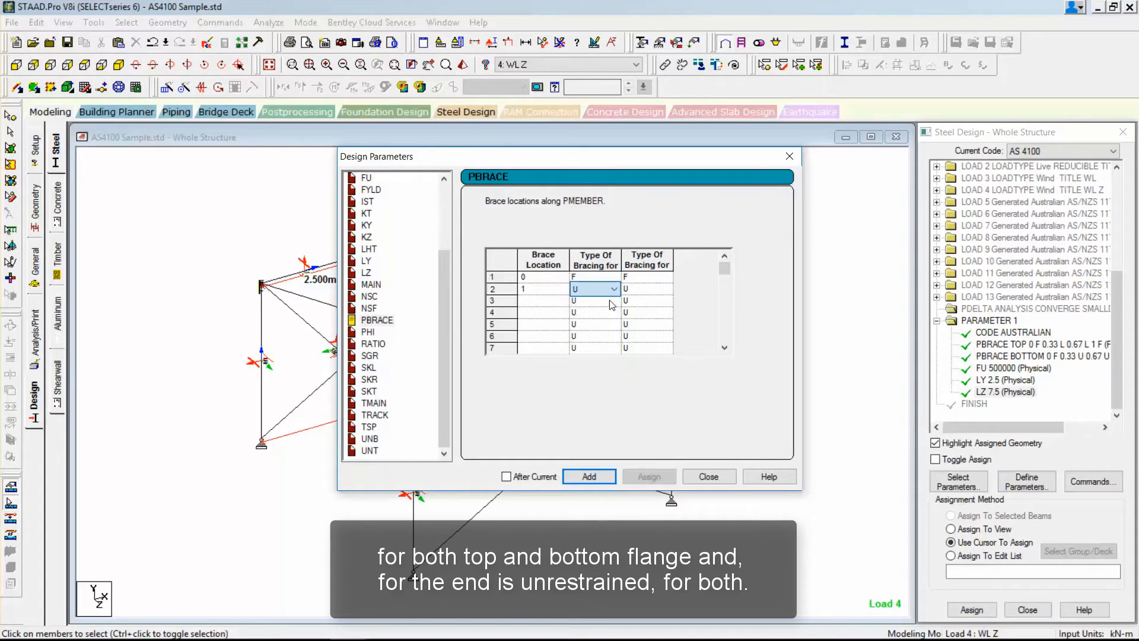
{"action": "left_click", "coordinate": [653, 290]}
{"action": "left_click", "coordinate": [653, 301]}
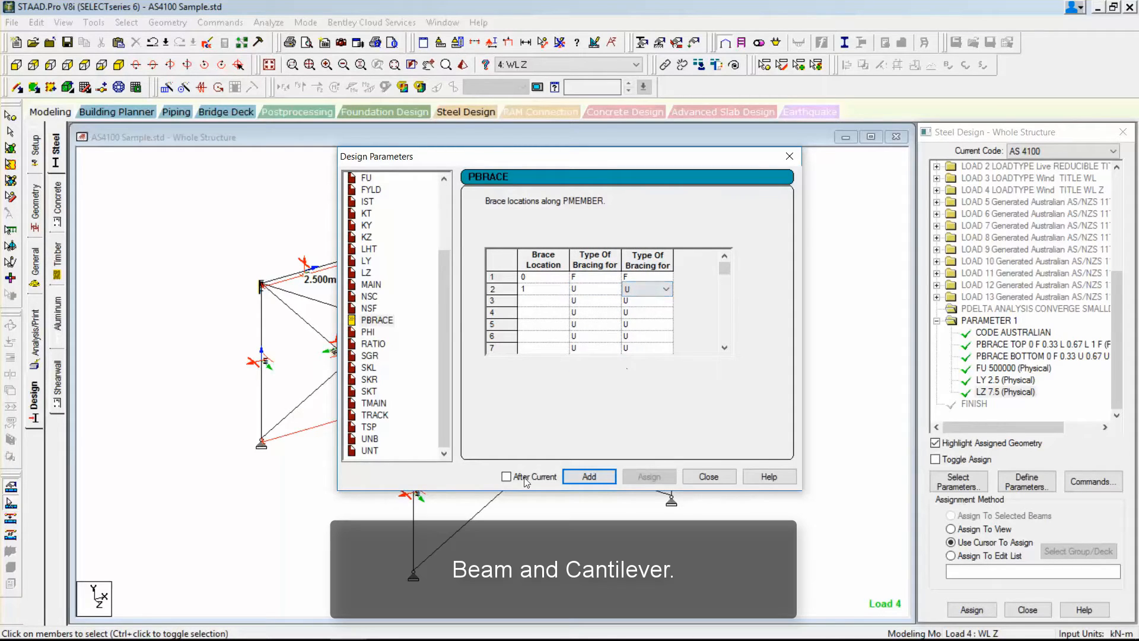
{"action": "left_click", "coordinate": [600, 476]}
{"action": "left_click", "coordinate": [709, 476]}
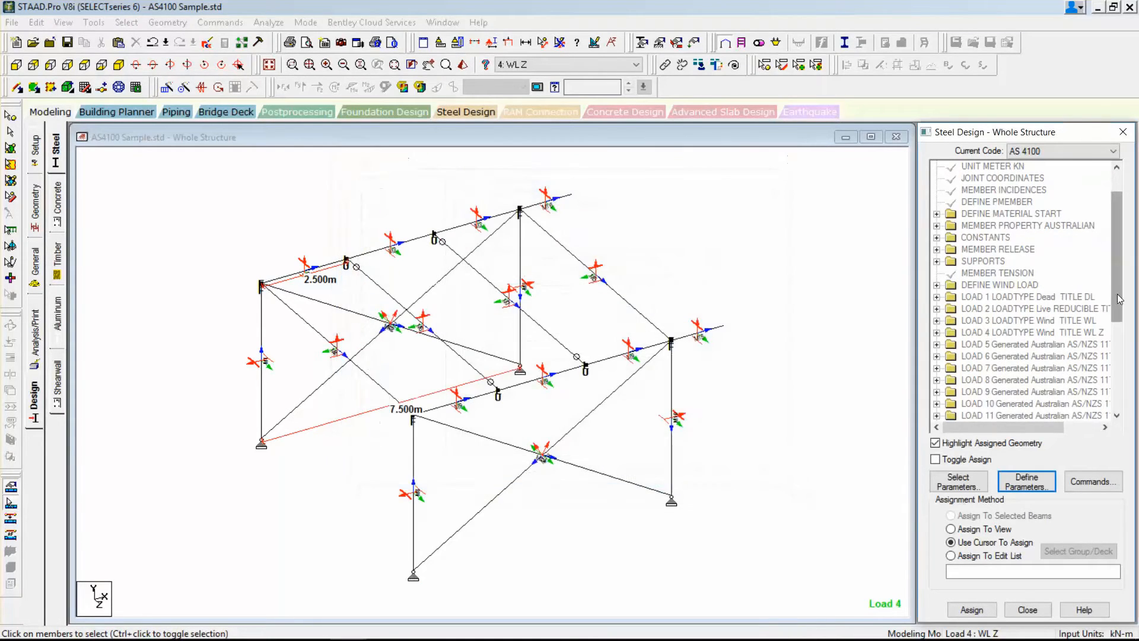
Assign the PBRACE BOTTOM 0 F 1 U parameter to the two cantilever beams as selected physical members.
{"action": "left_click_drag", "start_coordinate": [1118, 299], "coordinate": [1118, 390]}
{"action": "left_click", "coordinate": [1036, 381]}
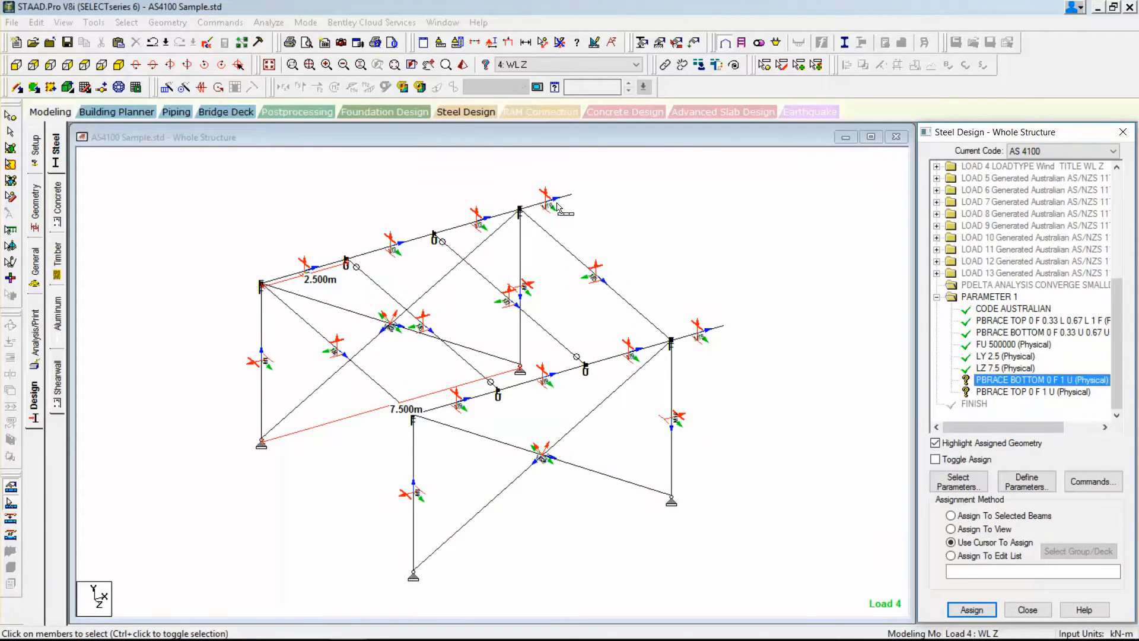
{"action": "left_click", "coordinate": [557, 204]}
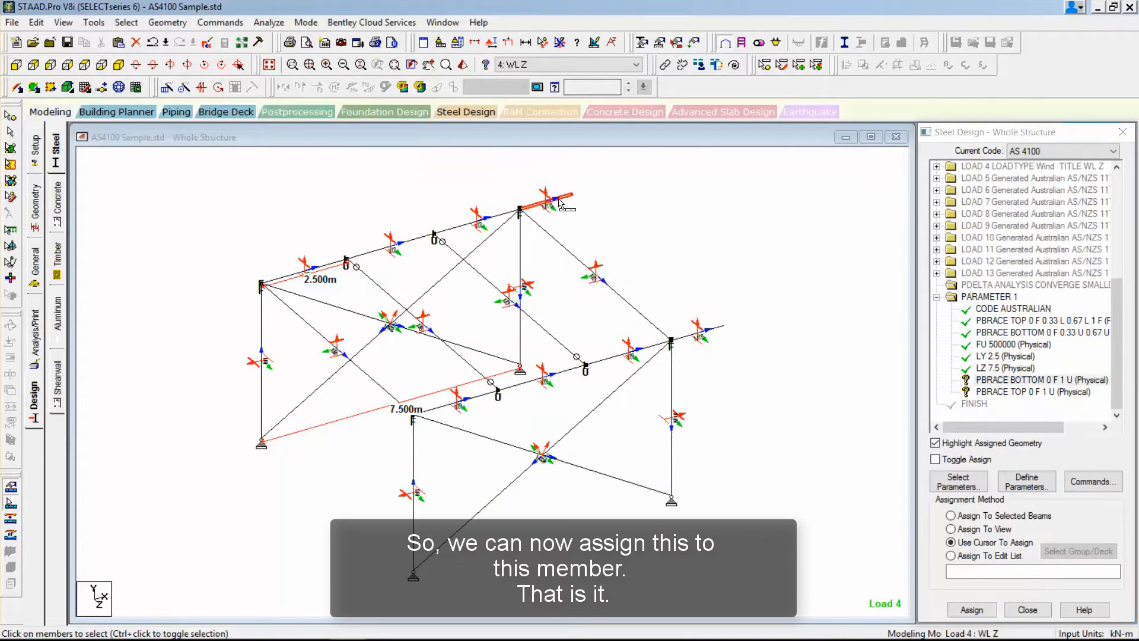
{"action": "left_click", "coordinate": [687, 338]}
{"action": "left_click", "coordinate": [972, 610]}
{"action": "left_click", "coordinate": [1024, 416]}
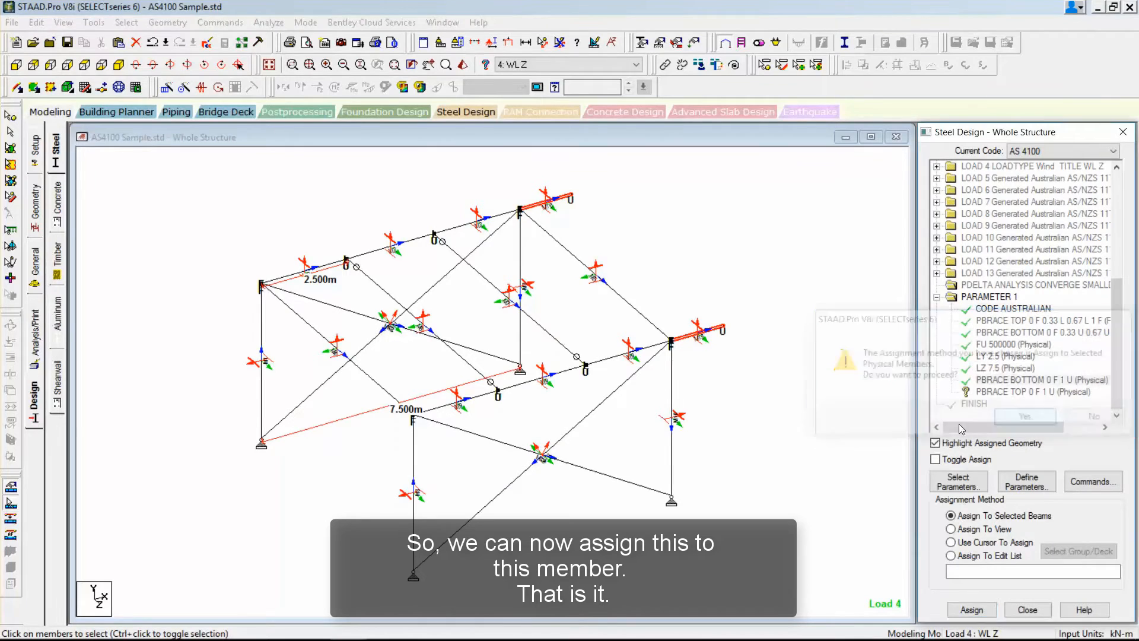
Assign the PBRACE TOP 0 F 1 U parameter to the two cantilever beams as selected physical members.
{"action": "left_click", "coordinate": [975, 394]}
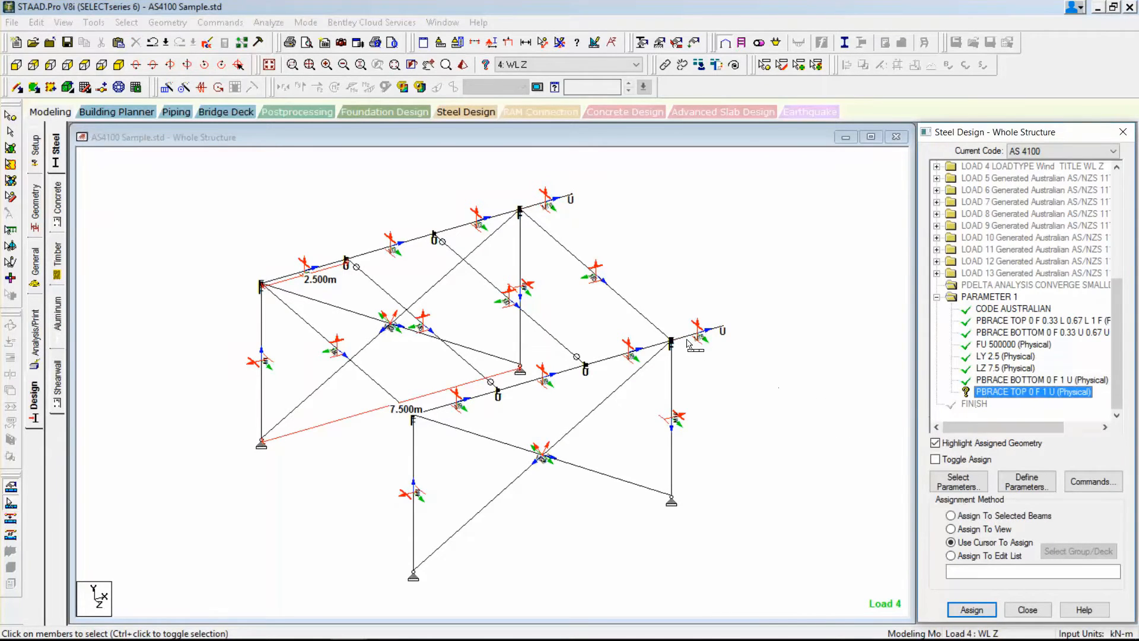
{"action": "left_click", "coordinate": [688, 344]}
{"action": "left_click", "coordinate": [558, 201]}
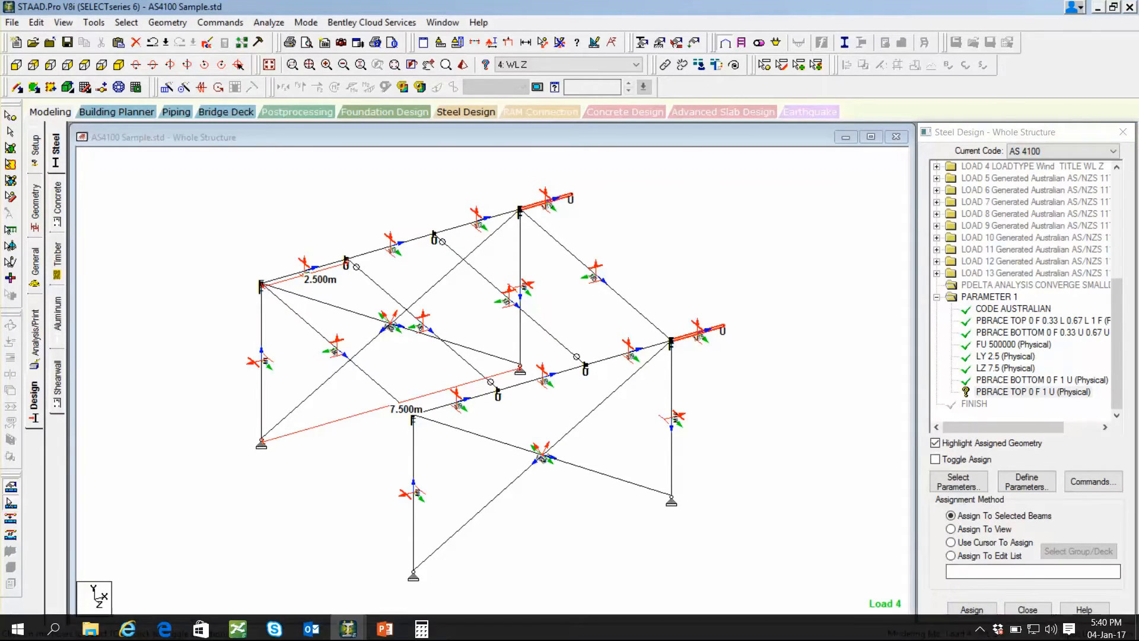
{"action": "left_click", "coordinate": [971, 610]}
{"action": "left_click", "coordinate": [1009, 418]}
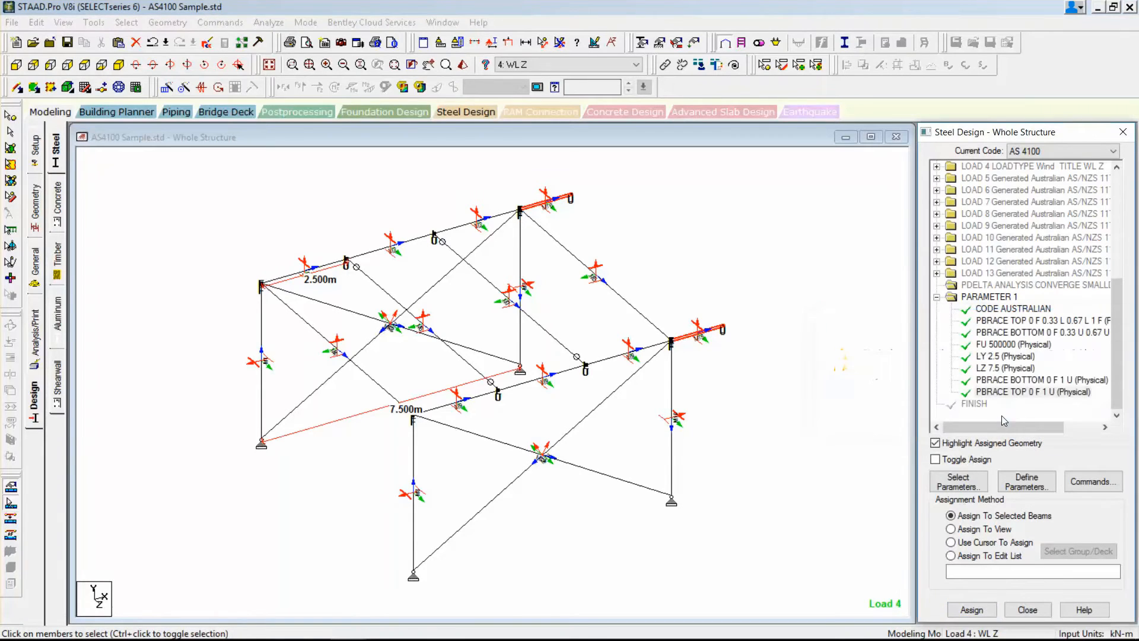
Check which members carry each assigned PBRACE, FU, LY and LZ parameter by highlighting them in the model.
{"action": "left_click", "coordinate": [1009, 380]}
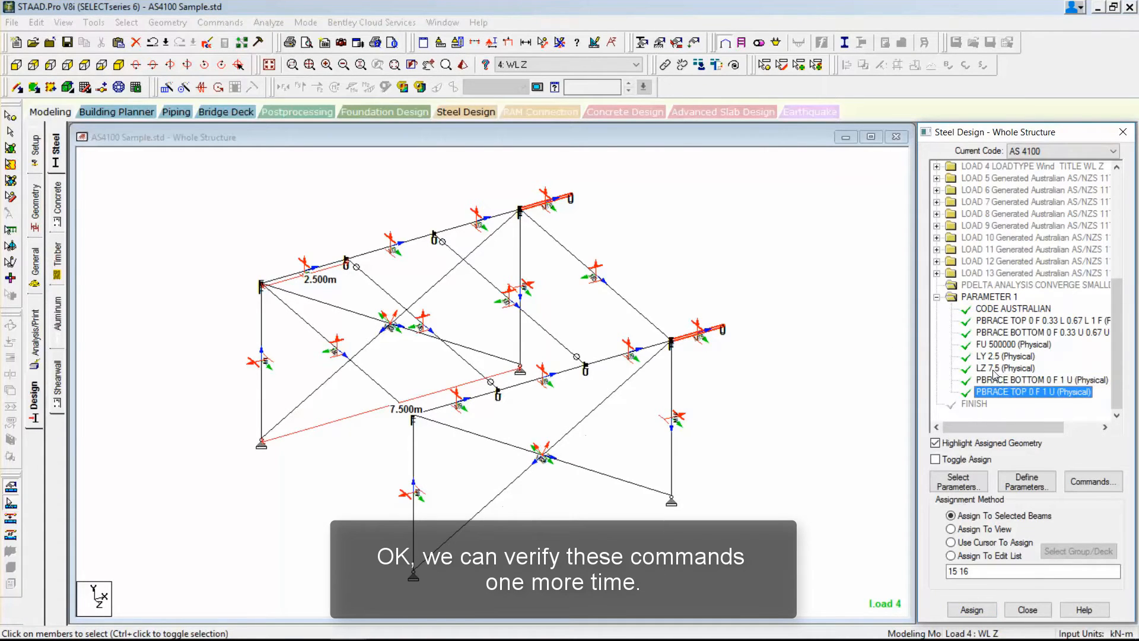
{"action": "left_click", "coordinate": [995, 368]}
{"action": "left_click", "coordinate": [994, 355]}
{"action": "left_click", "coordinate": [995, 344]}
{"action": "left_click", "coordinate": [995, 333]}
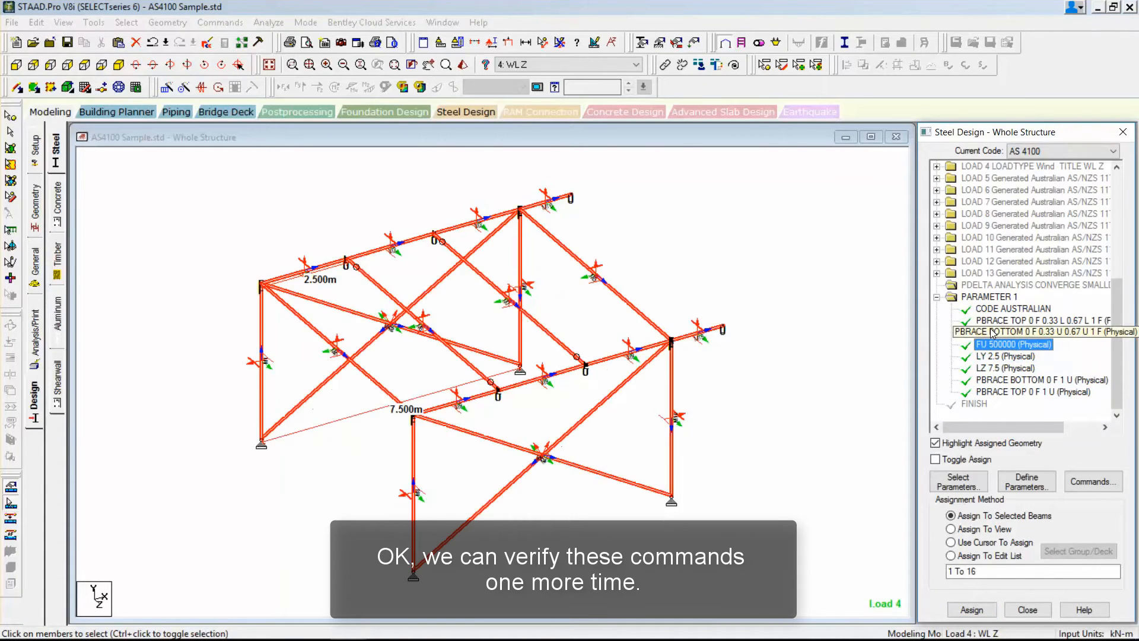
{"action": "left_click", "coordinate": [995, 320]}
{"action": "left_click", "coordinate": [856, 333]}
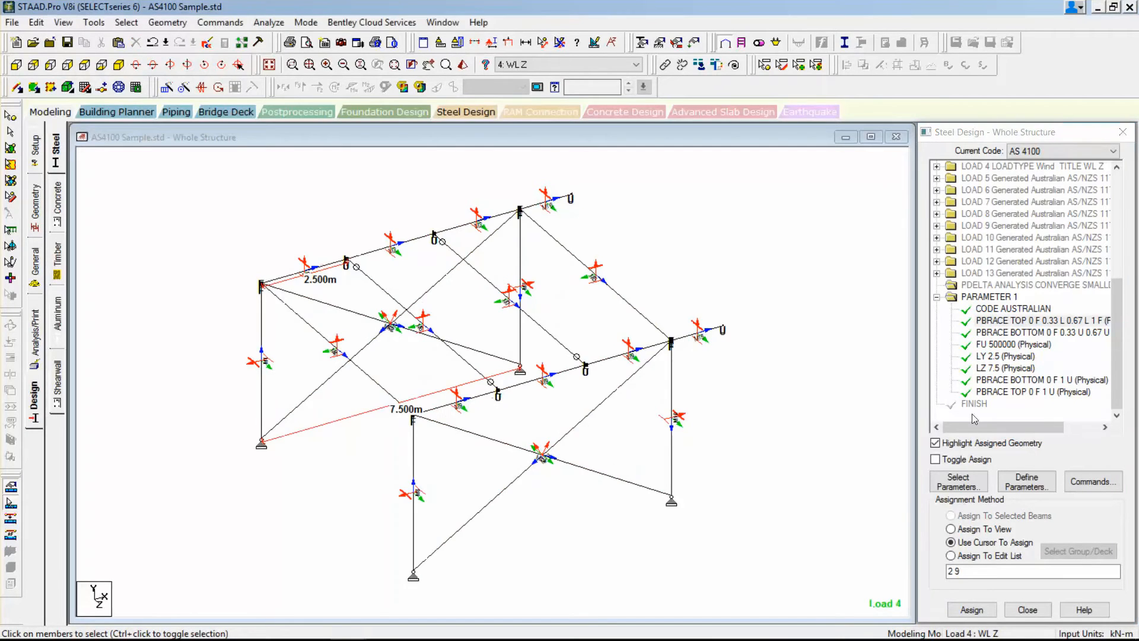
{"action": "left_click", "coordinate": [1020, 392]}
Add the TRACK design parameter with option (2) Print detailed output.
{"action": "left_click", "coordinate": [1026, 482]}
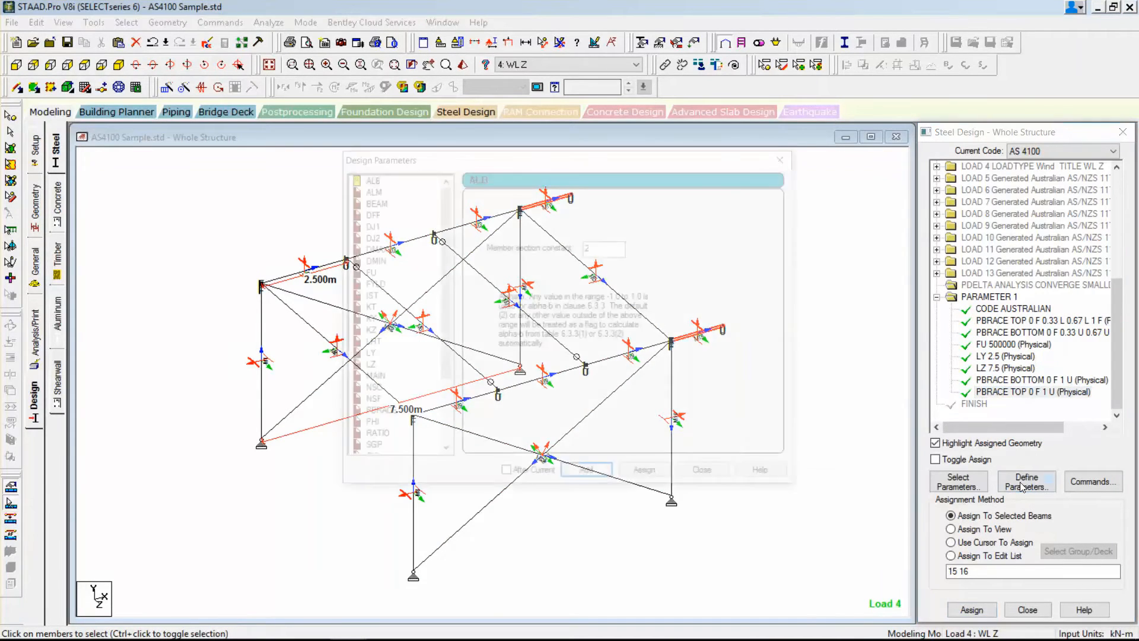
{"action": "left_click_drag", "start_coordinate": [443, 356], "coordinate": [444, 422]}
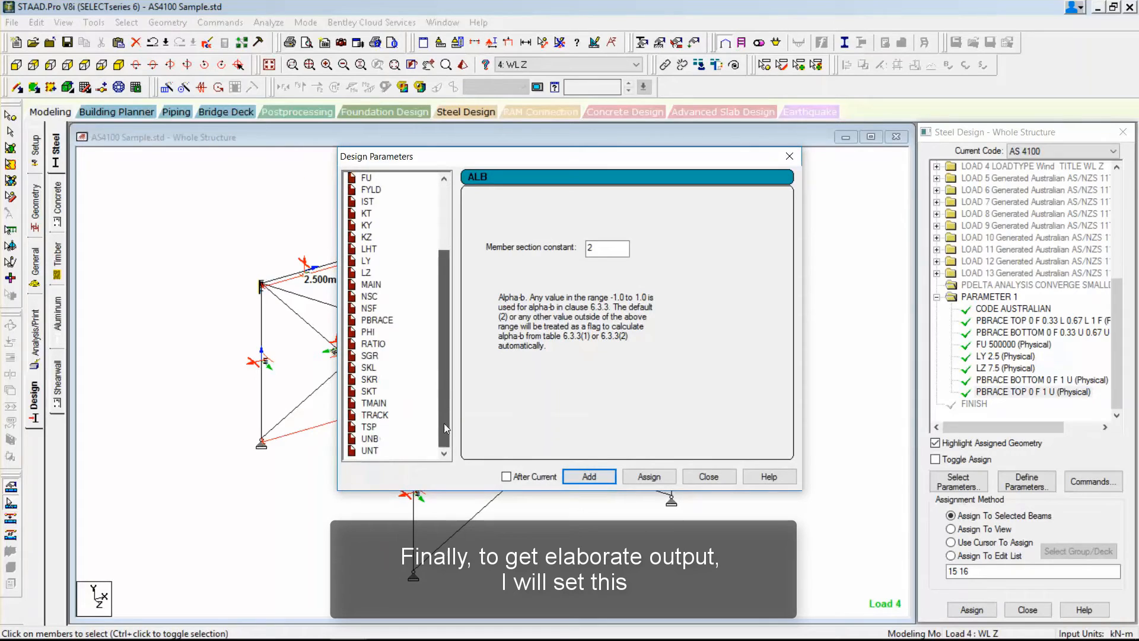
{"action": "left_click", "coordinate": [379, 415]}
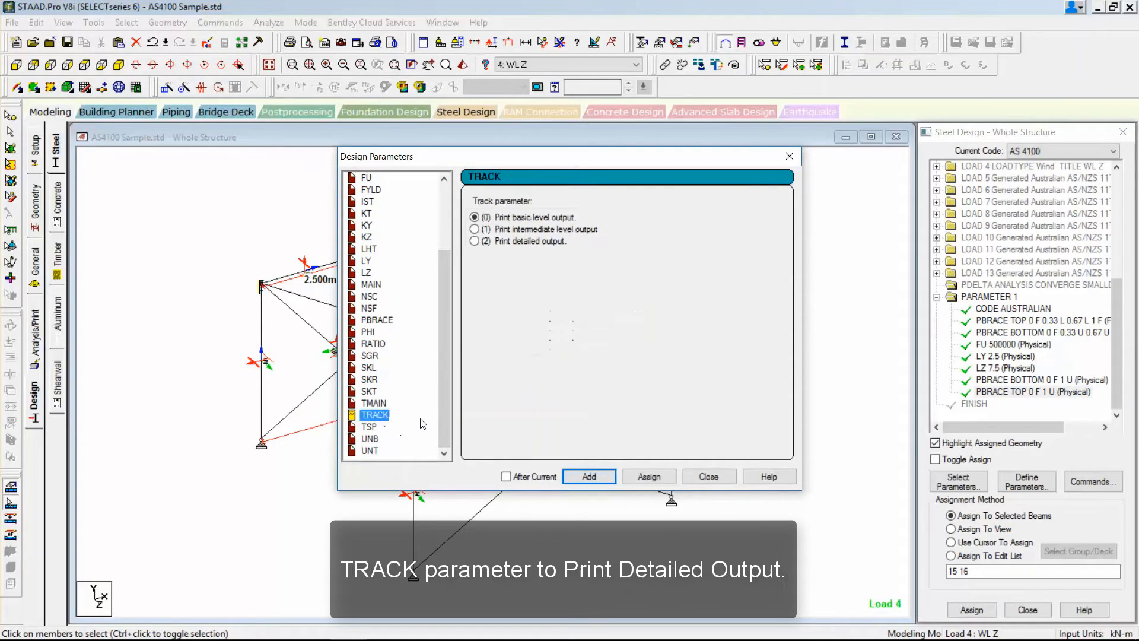
{"action": "left_click", "coordinate": [474, 242]}
{"action": "left_click", "coordinate": [589, 476]}
{"action": "left_click", "coordinate": [709, 476]}
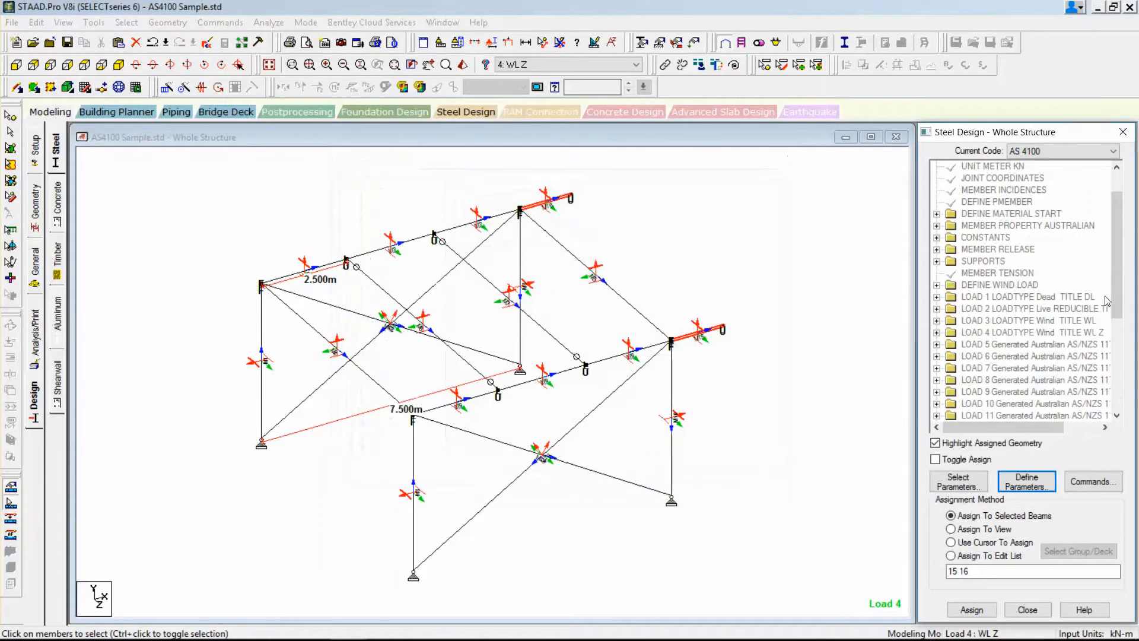
Assign the TRACK 2 parameter to all members in the view.
{"action": "left_click_drag", "start_coordinate": [1118, 282], "coordinate": [1118, 392]}
{"action": "left_click", "coordinate": [1015, 394]}
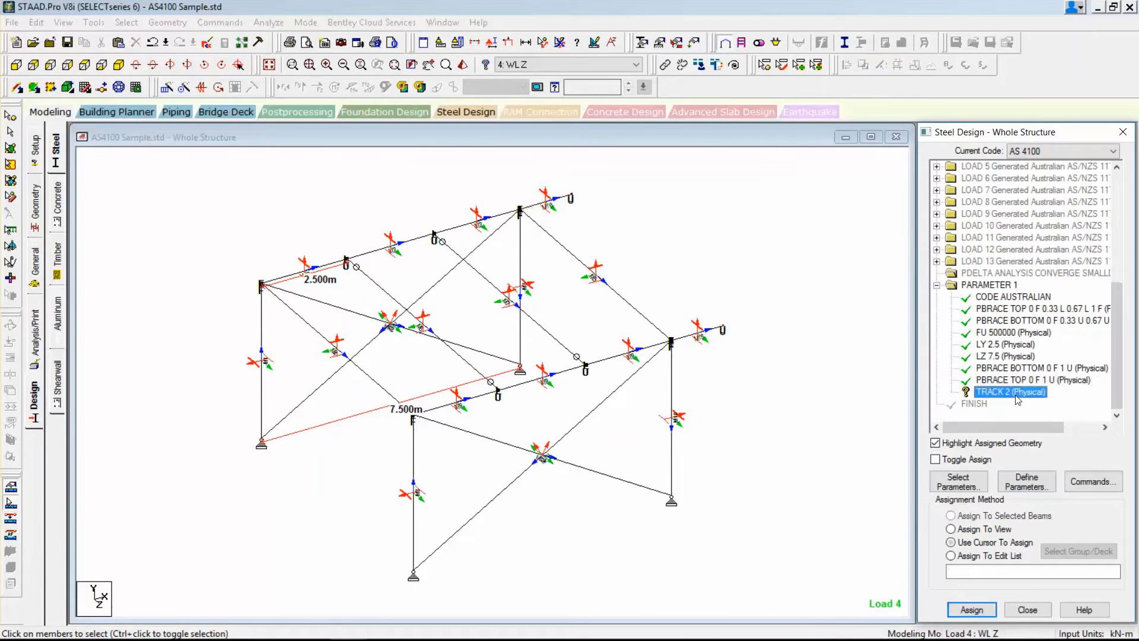
{"action": "left_click", "coordinate": [984, 529]}
{"action": "left_click", "coordinate": [972, 609]}
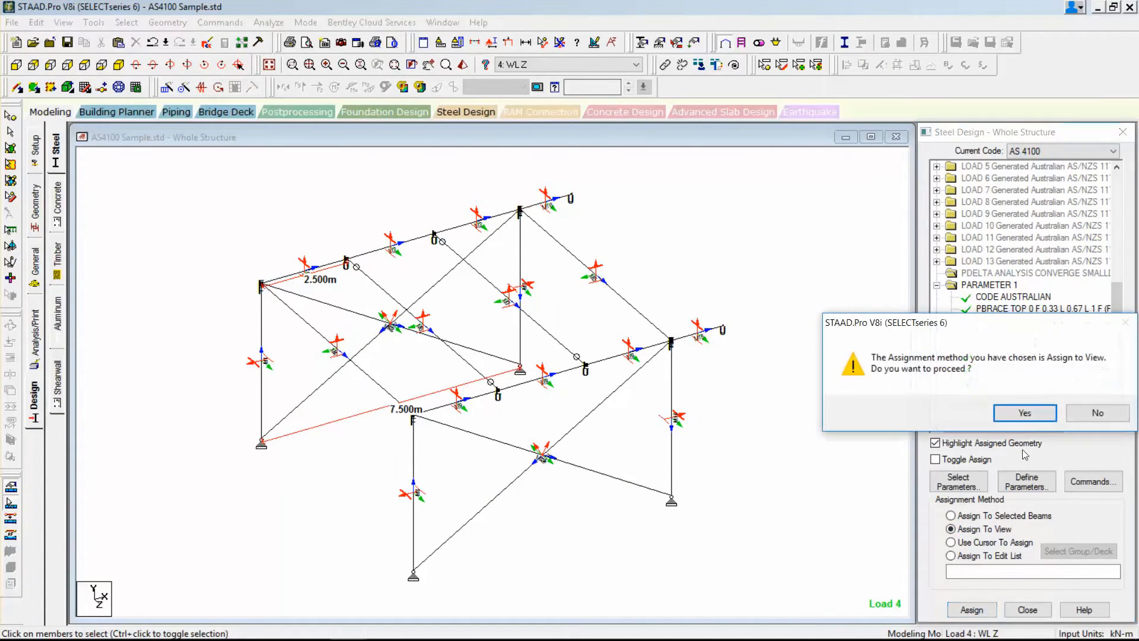
{"action": "left_click", "coordinate": [1025, 413]}
Add the CHECK CODE design command, placed after the current command.
{"action": "left_click", "coordinate": [1092, 481]}
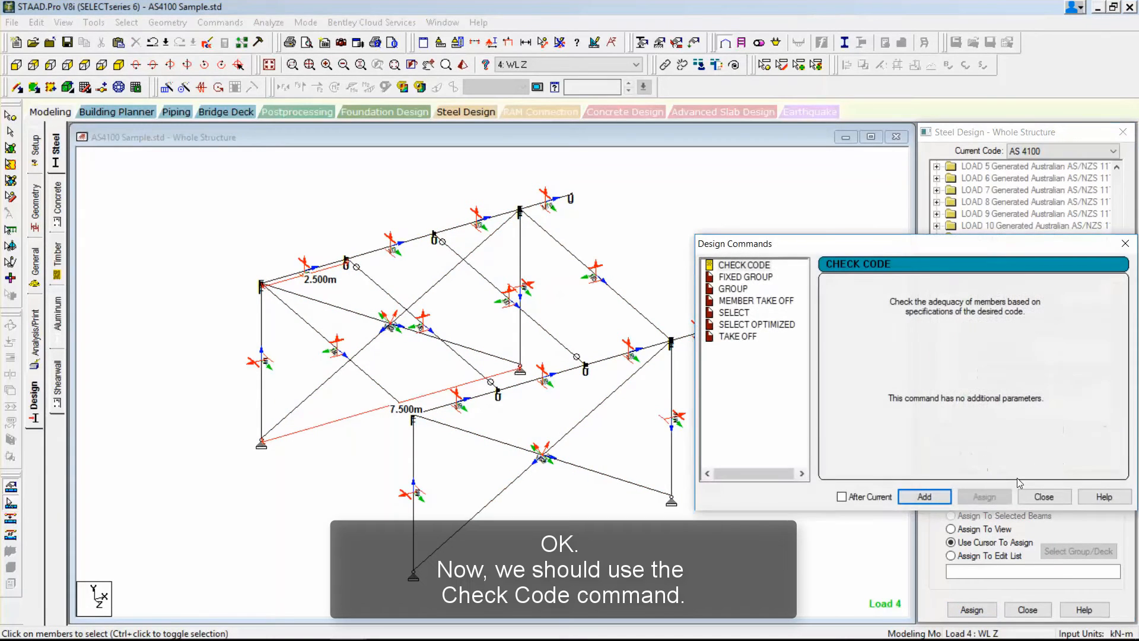
{"action": "left_click", "coordinate": [742, 267]}
{"action": "left_click", "coordinate": [855, 501]}
{"action": "left_click", "coordinate": [913, 499]}
{"action": "left_click", "coordinate": [1044, 497]}
Assign the CHECK CODE command to all members in the view.
{"action": "left_click", "coordinate": [1118, 333]}
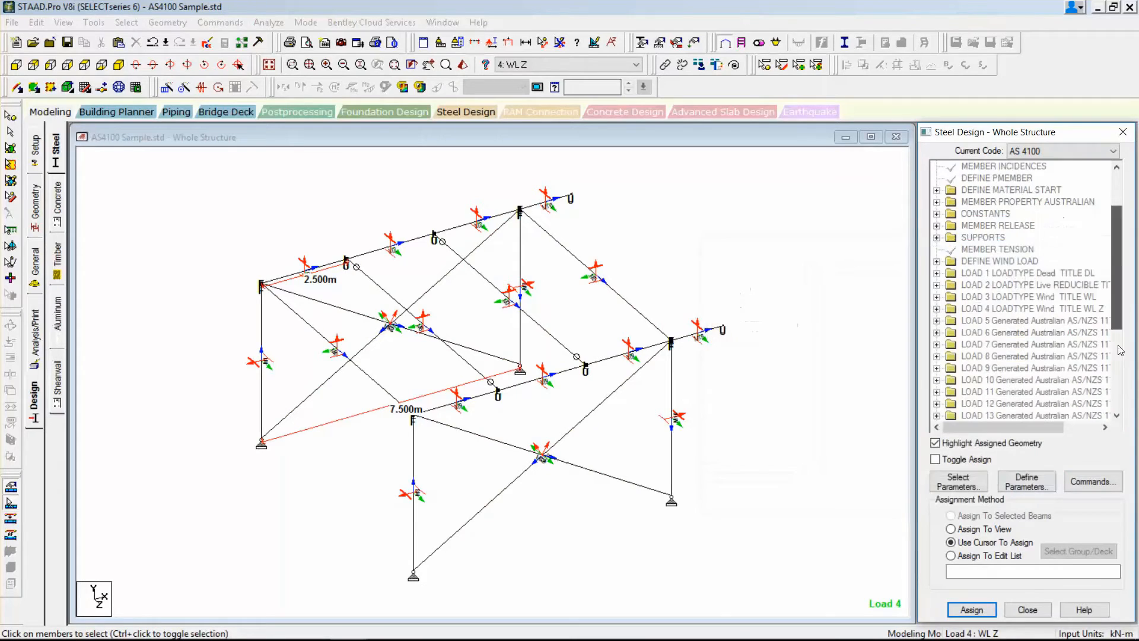
{"action": "left_click", "coordinate": [1005, 392]}
{"action": "left_click", "coordinate": [984, 529]}
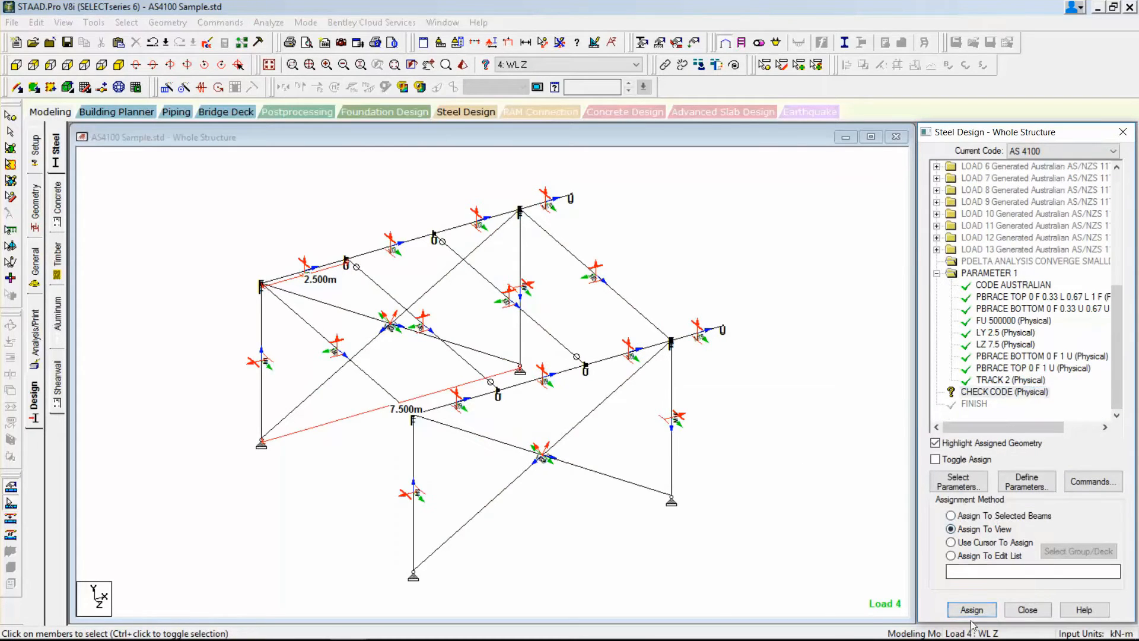
{"action": "left_click", "coordinate": [972, 609]}
{"action": "left_click", "coordinate": [1020, 412]}
{"action": "left_click", "coordinate": [724, 332]}
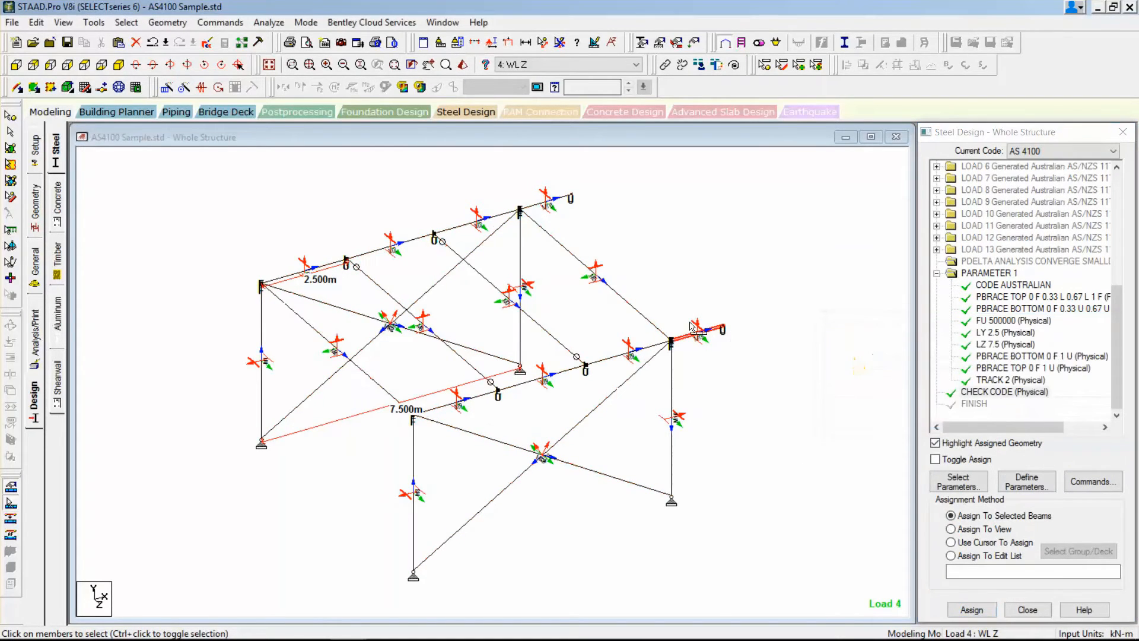
Save the modified structure and open its input file in the STAAD Editor, reviewing the geometry and physical member commands.
{"action": "left_click", "coordinate": [207, 44]}
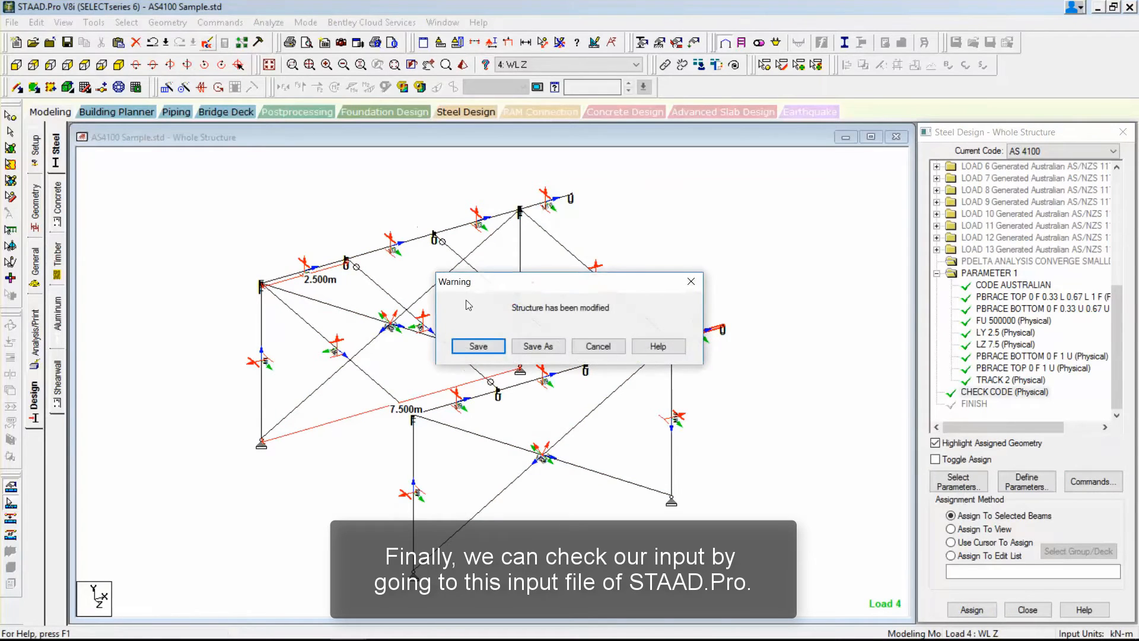
{"action": "left_click", "coordinate": [482, 342]}
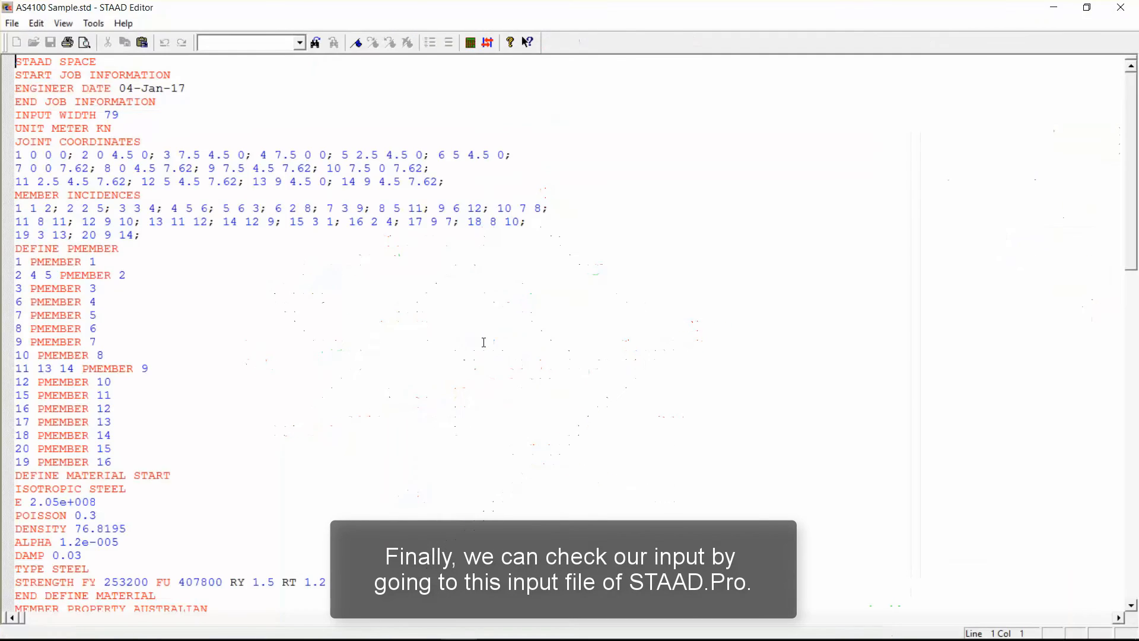
{"action": "left_click_drag", "start_coordinate": [16, 62], "coordinate": [280, 445]}
{"action": "left_click", "coordinate": [352, 392]}
{"action": "scroll", "coordinate": [351, 392], "scroll_direction": "down", "scroll_amount": 11}
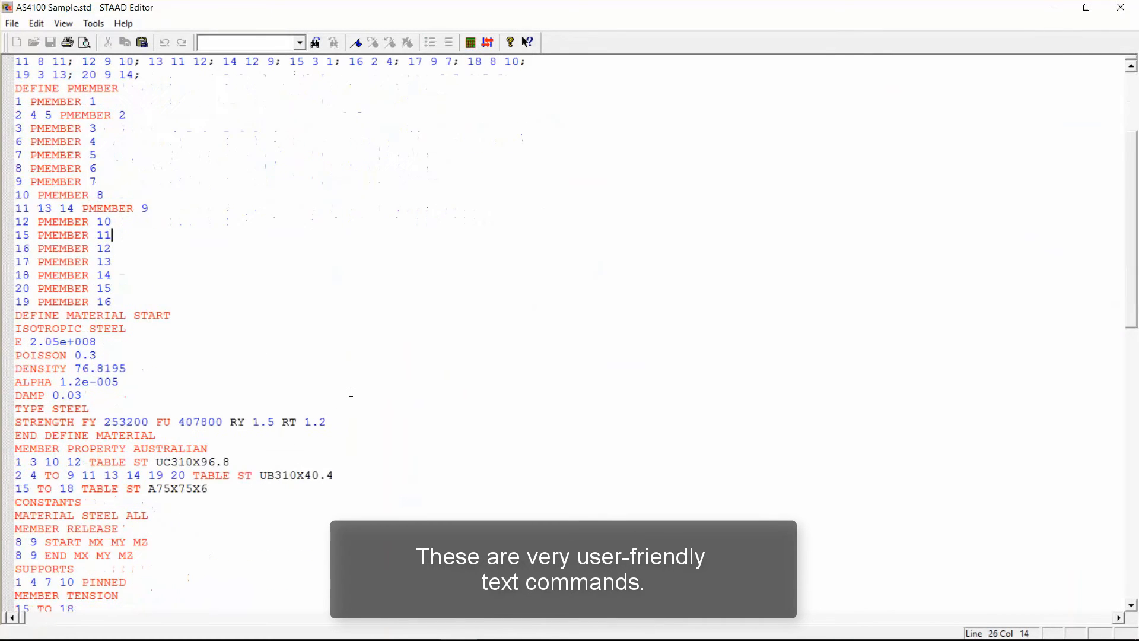
{"action": "scroll", "coordinate": [352, 392], "scroll_direction": "down", "scroll_amount": 3}
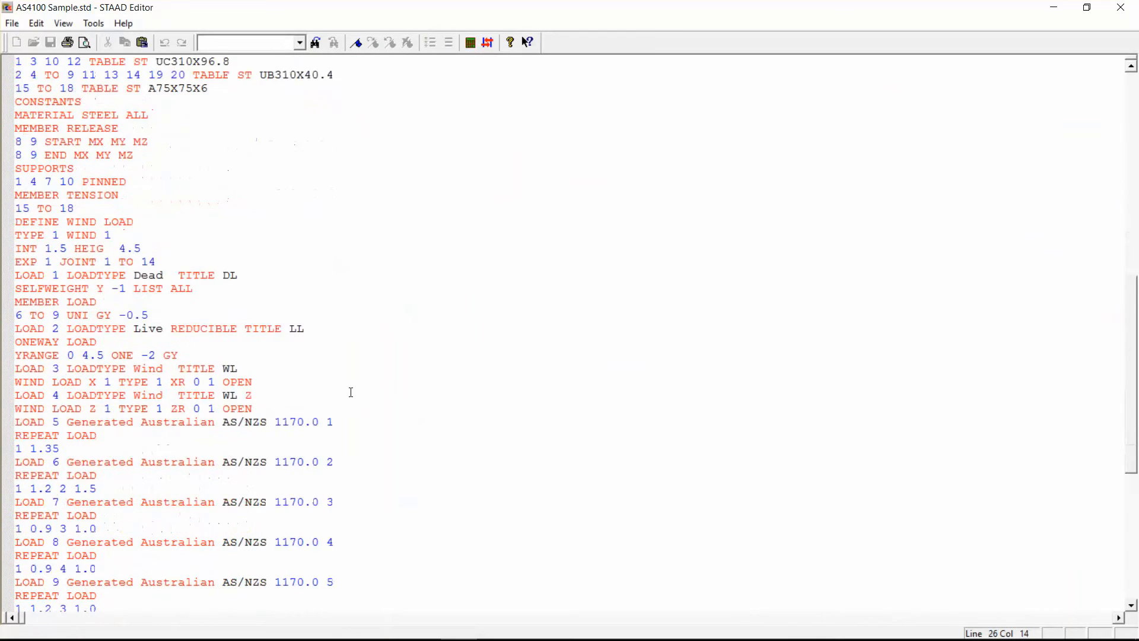
{"action": "scroll", "coordinate": [351, 392], "scroll_direction": "up", "scroll_amount": 8}
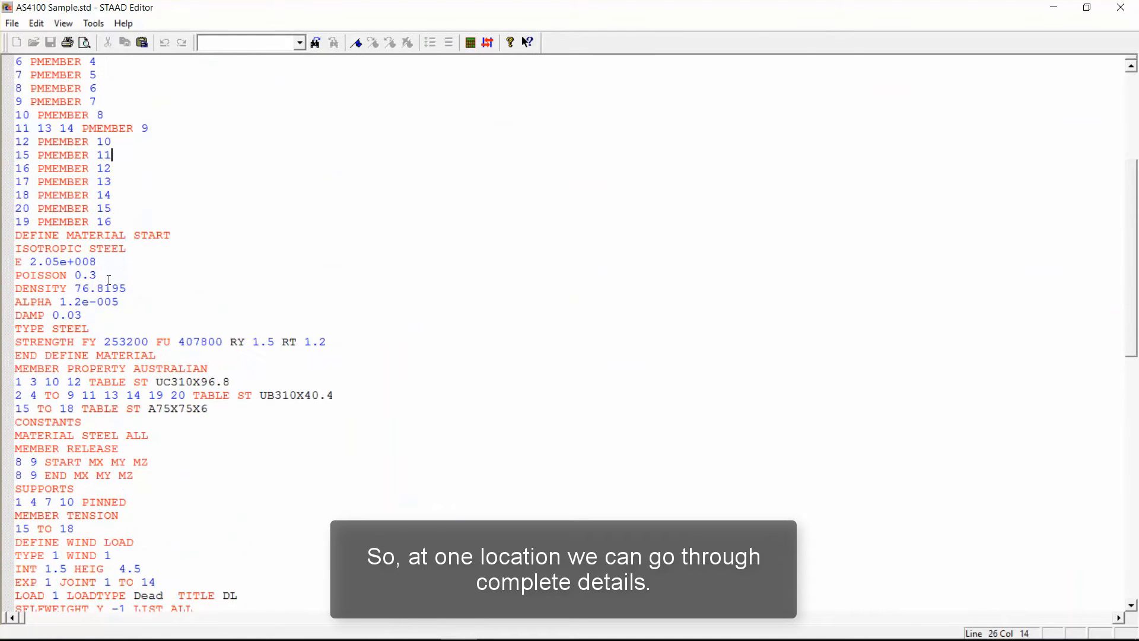
Examine the material, support, load, combination and AS 4100 design commands in the input file.
{"action": "left_click_drag", "start_coordinate": [14, 261], "coordinate": [192, 383]}
{"action": "left_click", "coordinate": [349, 399]}
{"action": "scroll", "coordinate": [356, 399], "scroll_direction": "down", "scroll_amount": 9}
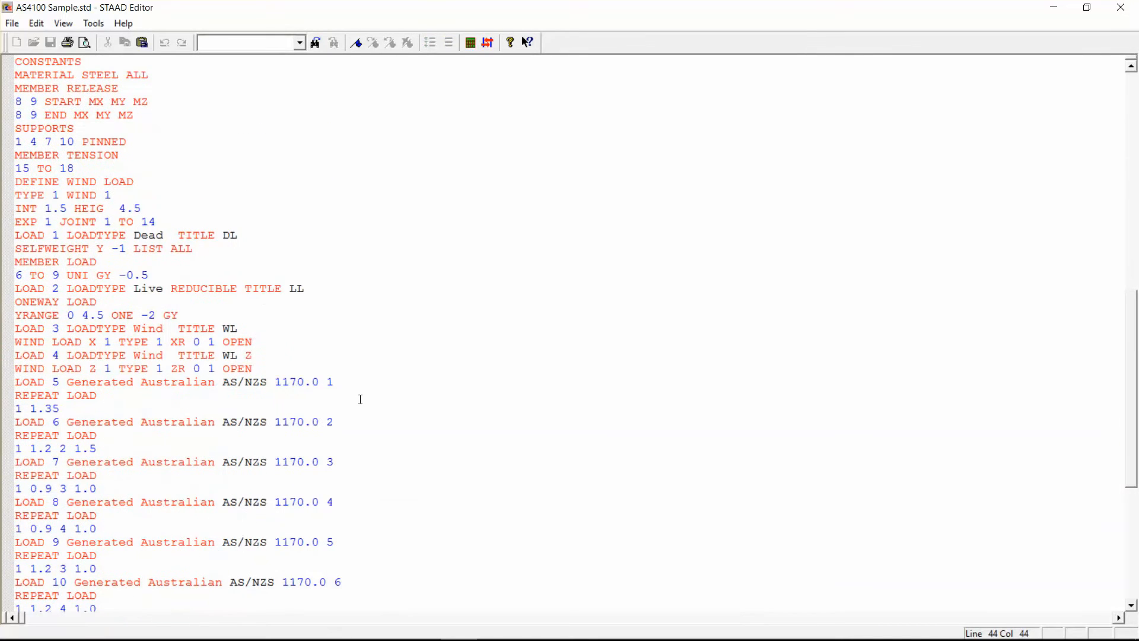
{"action": "scroll", "coordinate": [360, 399], "scroll_direction": "down", "scroll_amount": 1}
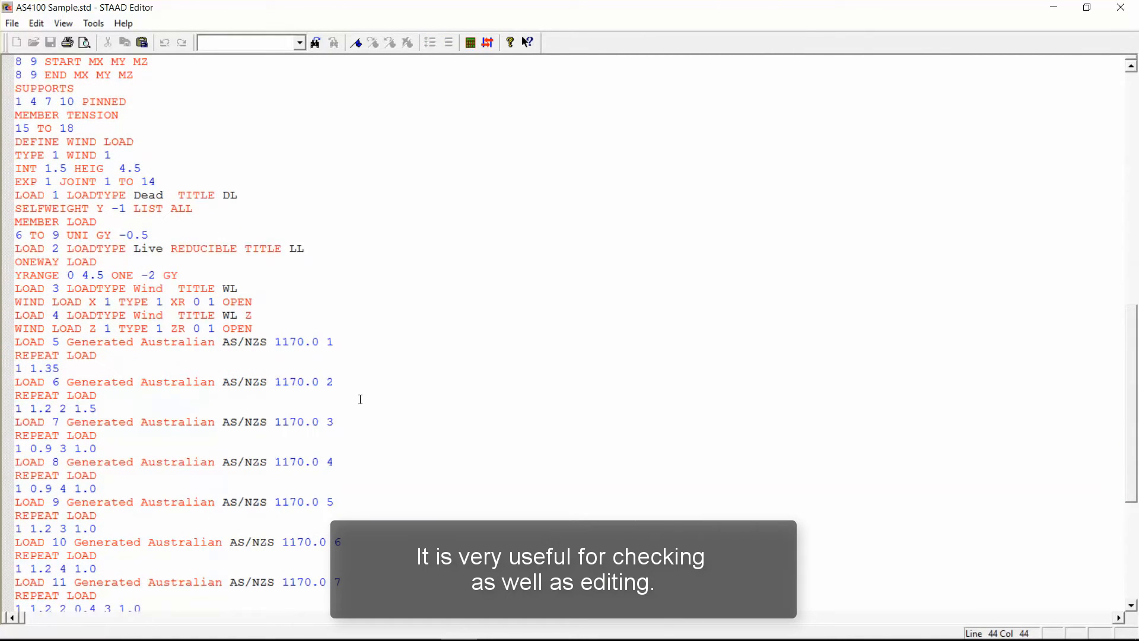
{"action": "left_click_drag", "start_coordinate": [83, 128], "coordinate": [15, 115]}
{"action": "left_click", "coordinate": [137, 105]}
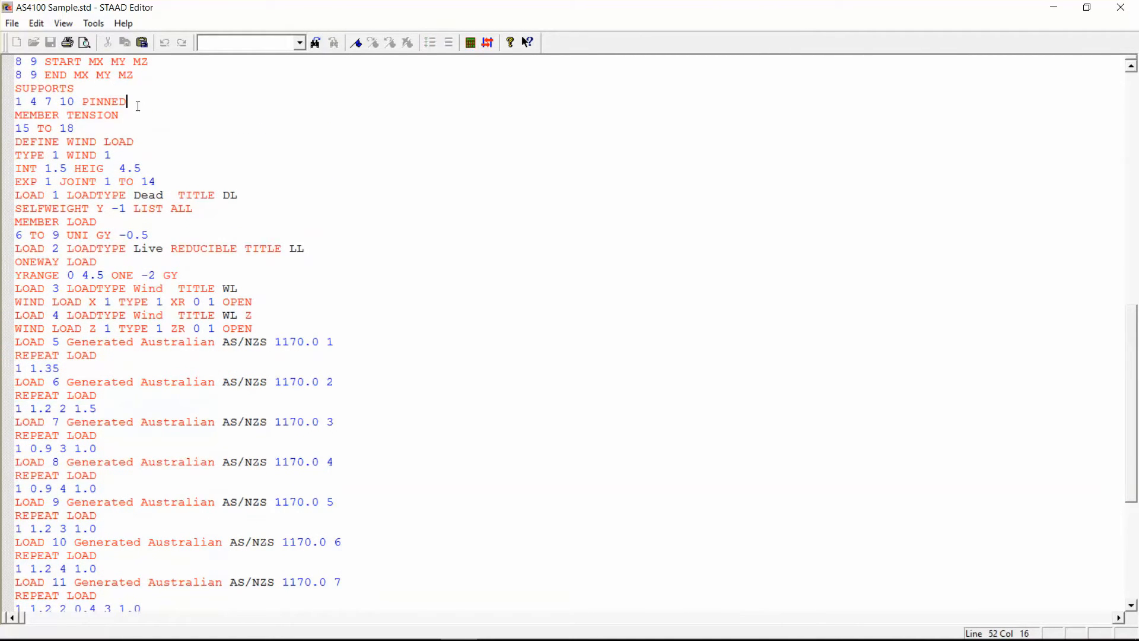
{"action": "key", "text": "Up"}
{"action": "scroll", "coordinate": [138, 235], "scroll_direction": "down", "scroll_amount": 2}
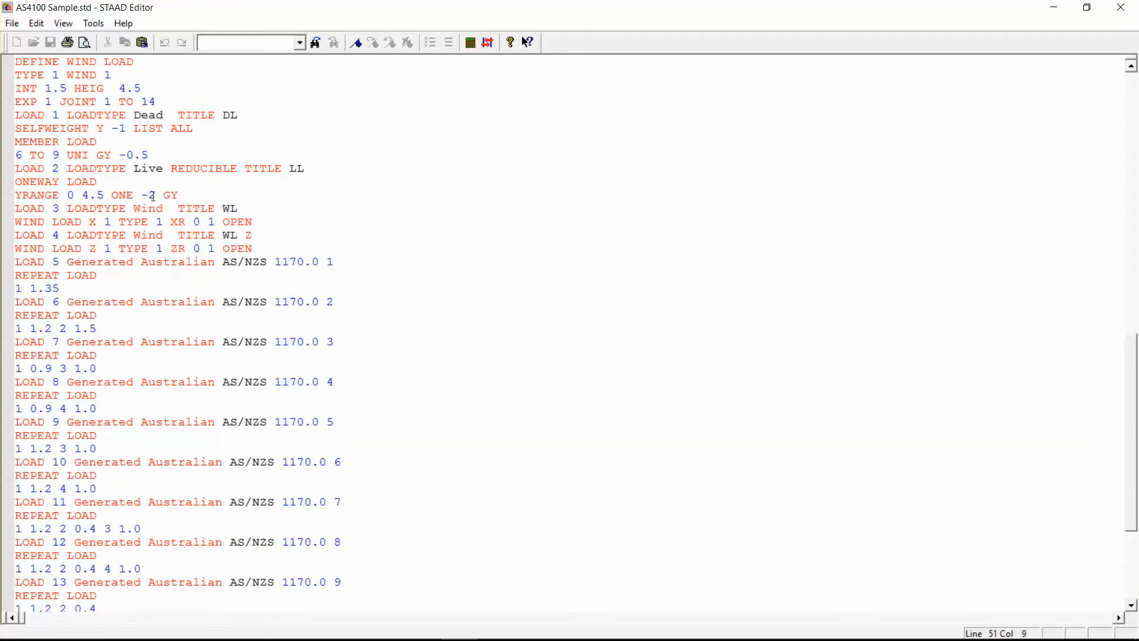
{"action": "scroll", "coordinate": [185, 295], "scroll_direction": "down", "scroll_amount": 7}
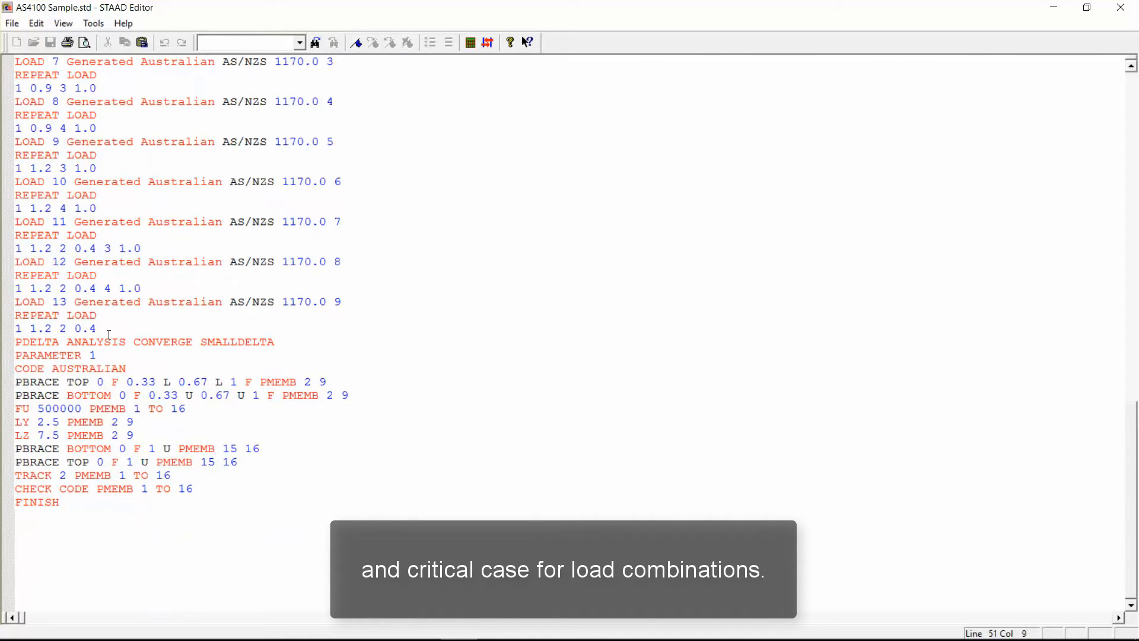
Insert the command "load list 5 to 13" between the PDELTA ANALYSIS line and PARAMETER 1 in the input file.
{"action": "left_click", "coordinate": [285, 340]}
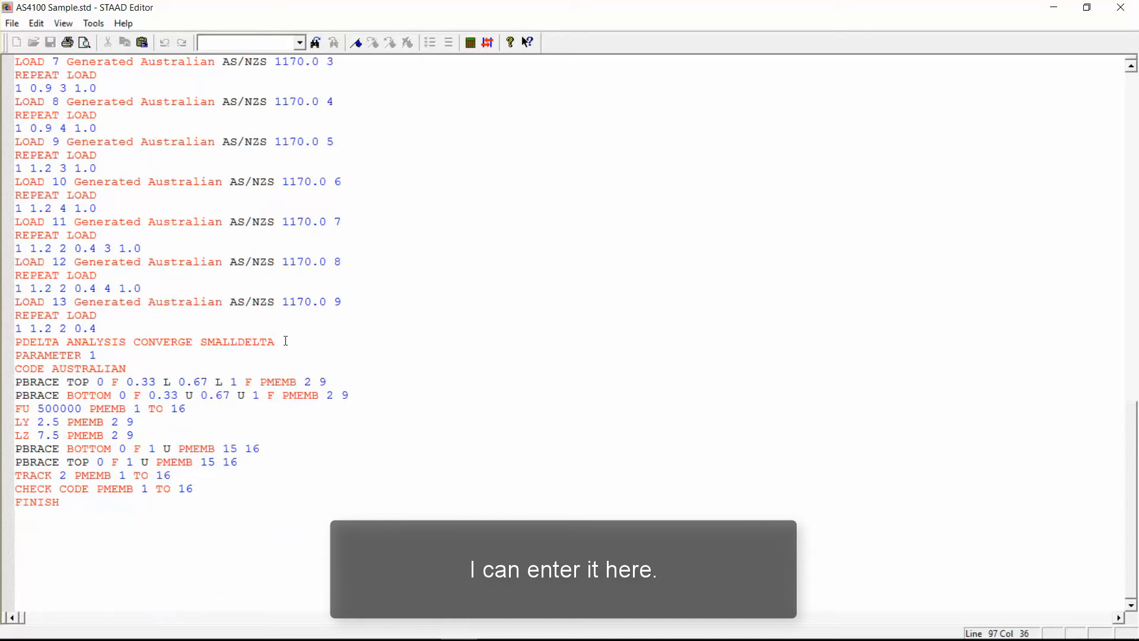
{"action": "key", "text": "Return"}
{"action": "type", "text": "load list"}
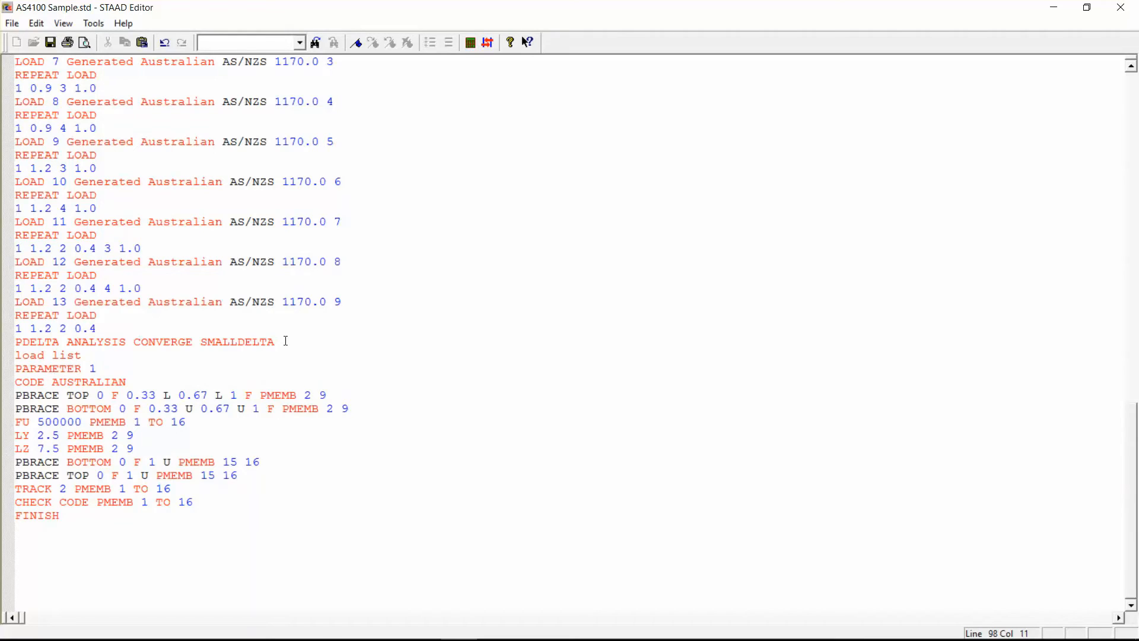
{"action": "scroll", "coordinate": [180, 140], "scroll_direction": "up", "scroll_amount": 4}
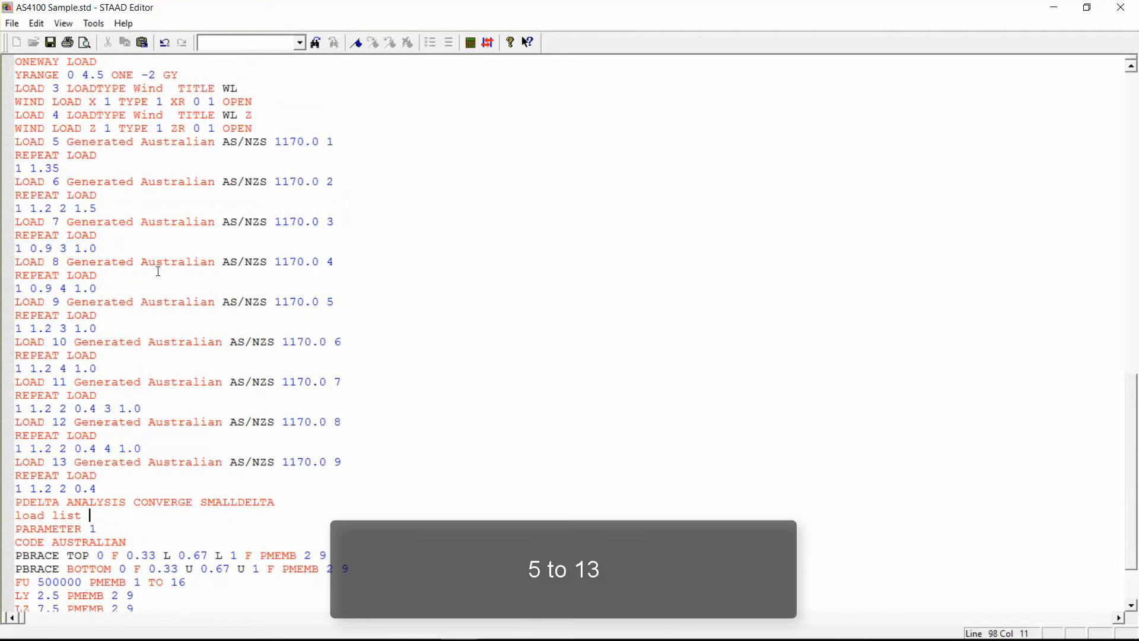
{"action": "scroll", "coordinate": [158, 271], "scroll_direction": "down", "scroll_amount": 3}
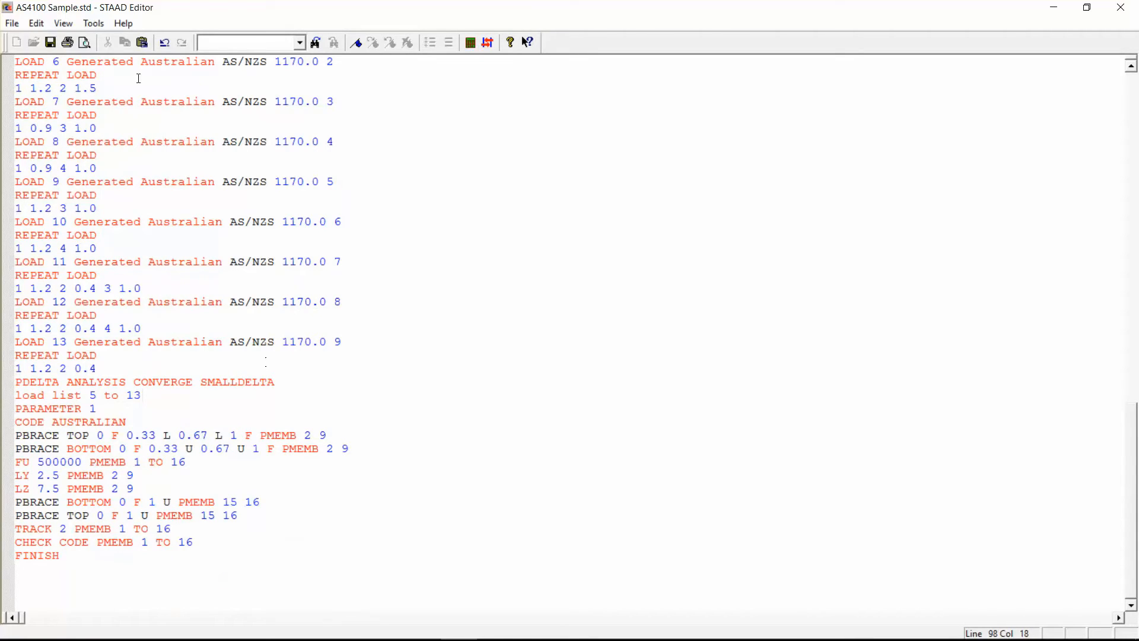
Save the input file and return to the structural model without assigning a project.
{"action": "left_click", "coordinate": [50, 42]}
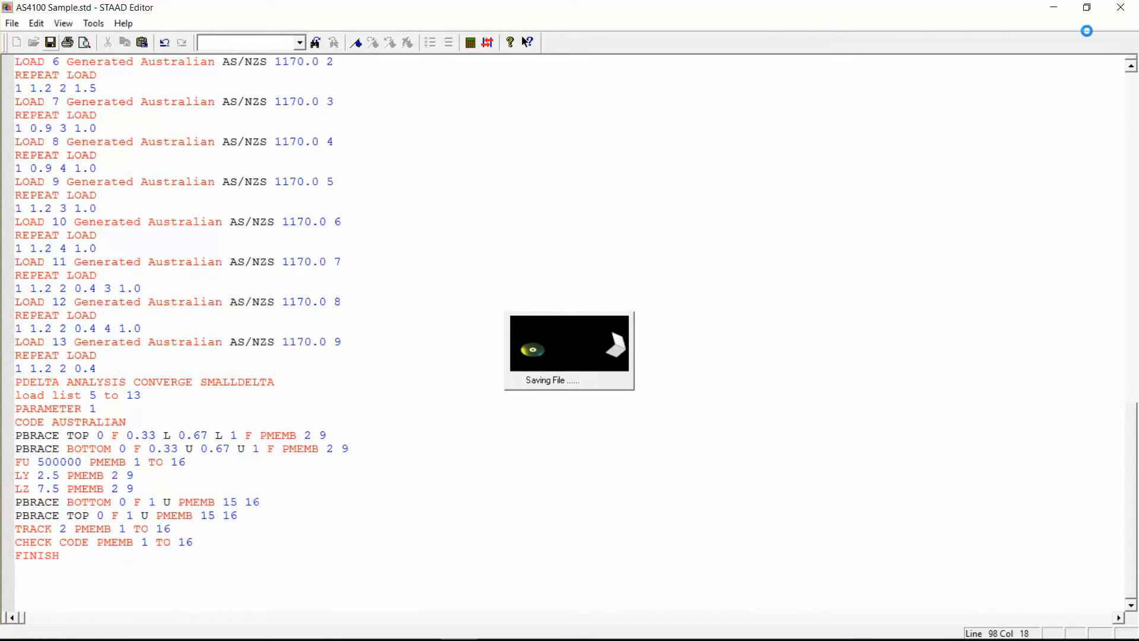
{"action": "left_click", "coordinate": [1121, 8]}
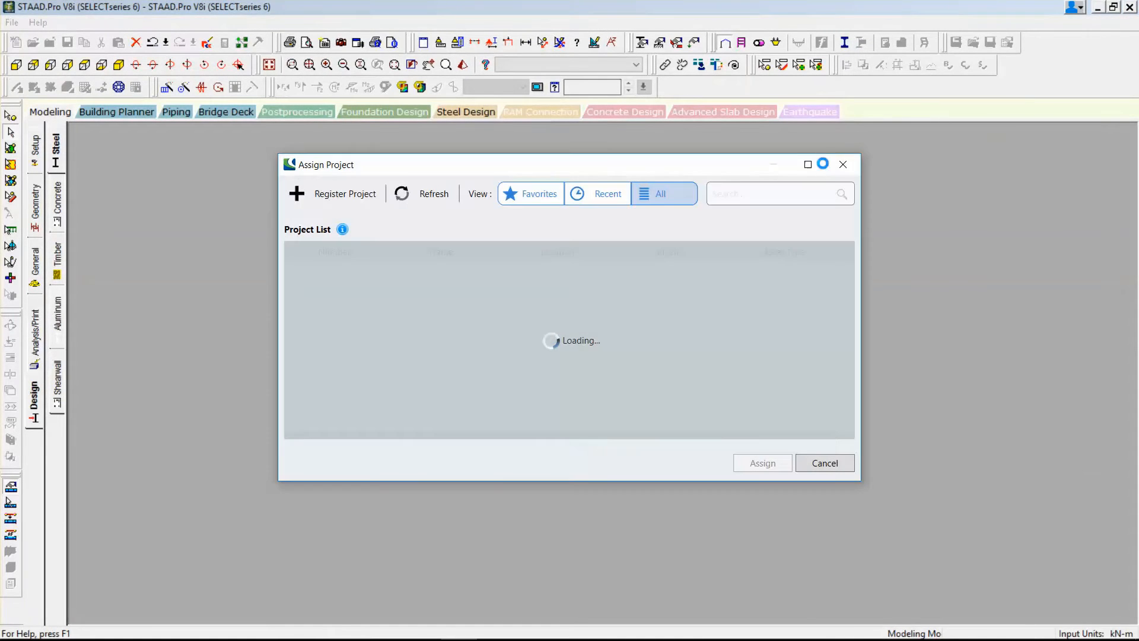
{"action": "left_click", "coordinate": [822, 463]}
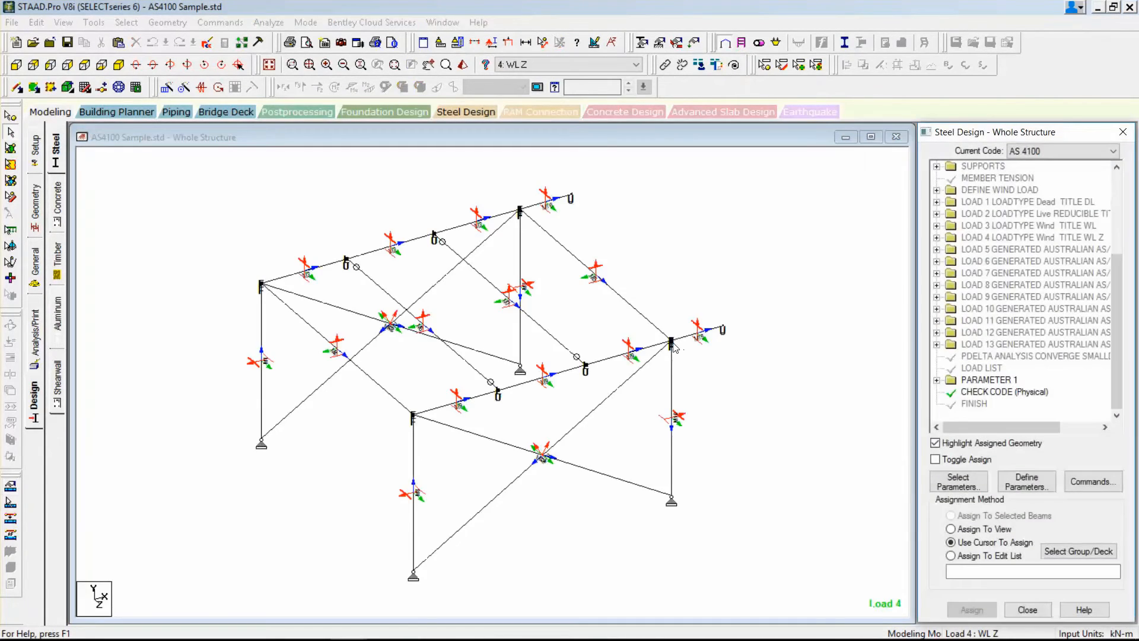
Add a Load List command in the modeling environment containing generated load cases 5 to 13.
{"action": "left_click", "coordinate": [220, 22]}
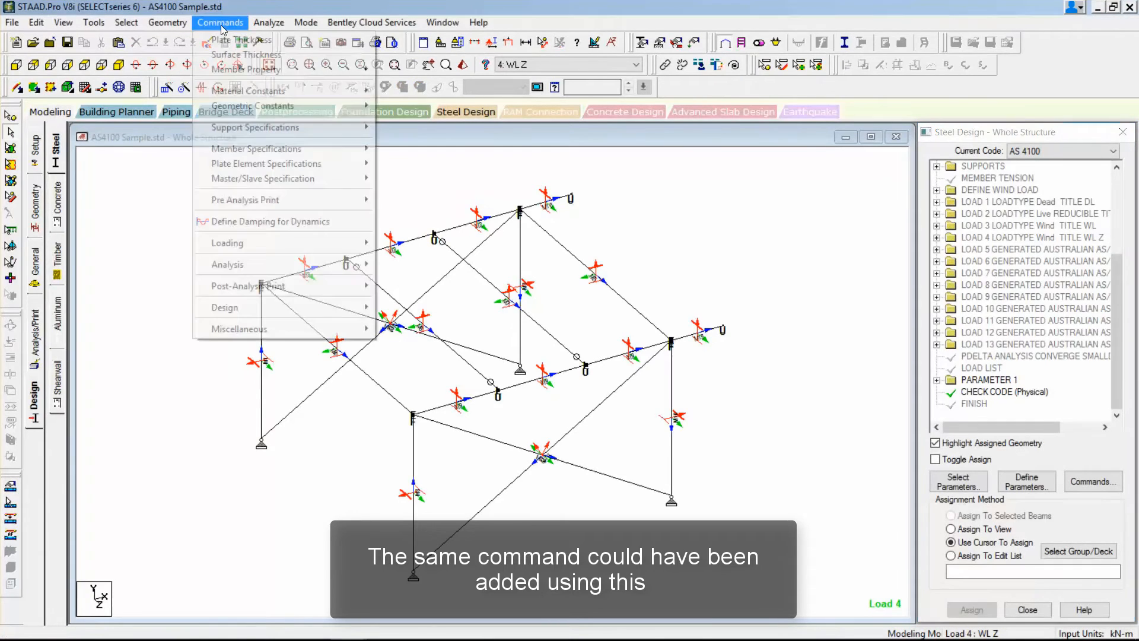
{"action": "mouse_move", "coordinate": [249, 243]}
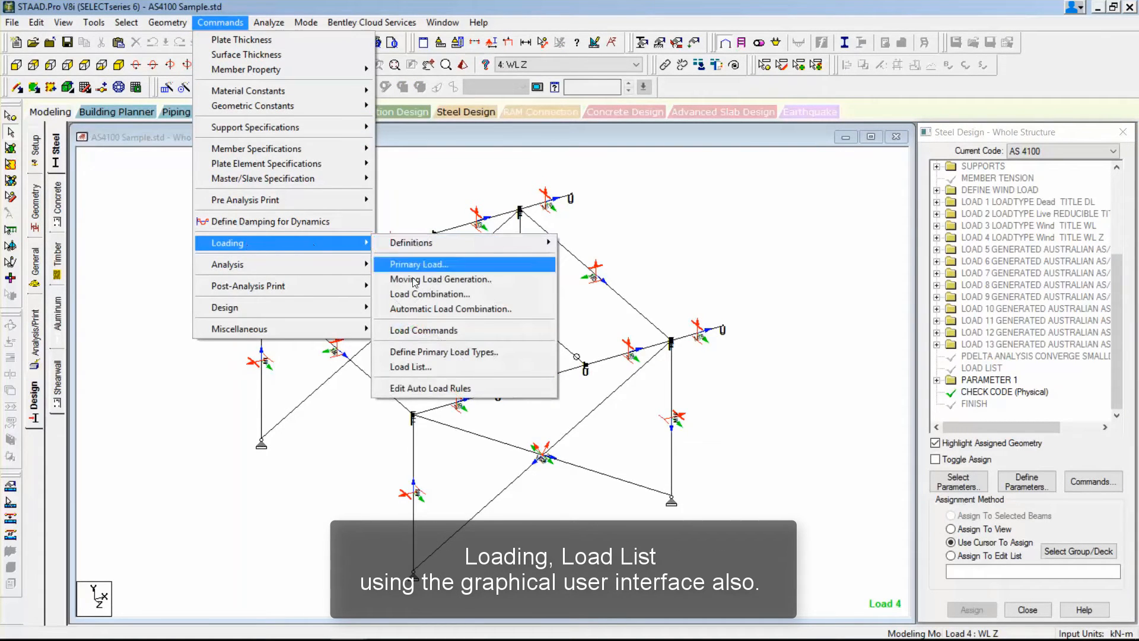
{"action": "left_click", "coordinate": [434, 367]}
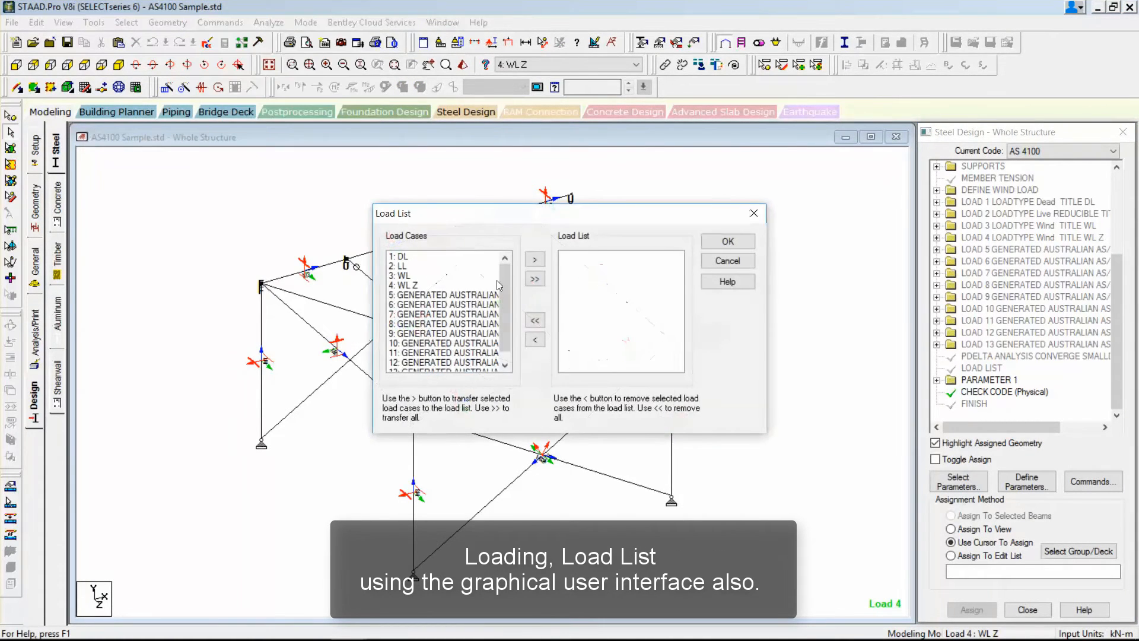
{"action": "mouse_move", "coordinate": [501, 283]}
{"action": "left_mouse_down"}
{"action": "mouse_move", "coordinate": [501, 336]}
{"action": "mouse_move", "coordinate": [502, 295]}
{"action": "left_mouse_up"}
{"action": "left_click", "coordinate": [452, 287]}
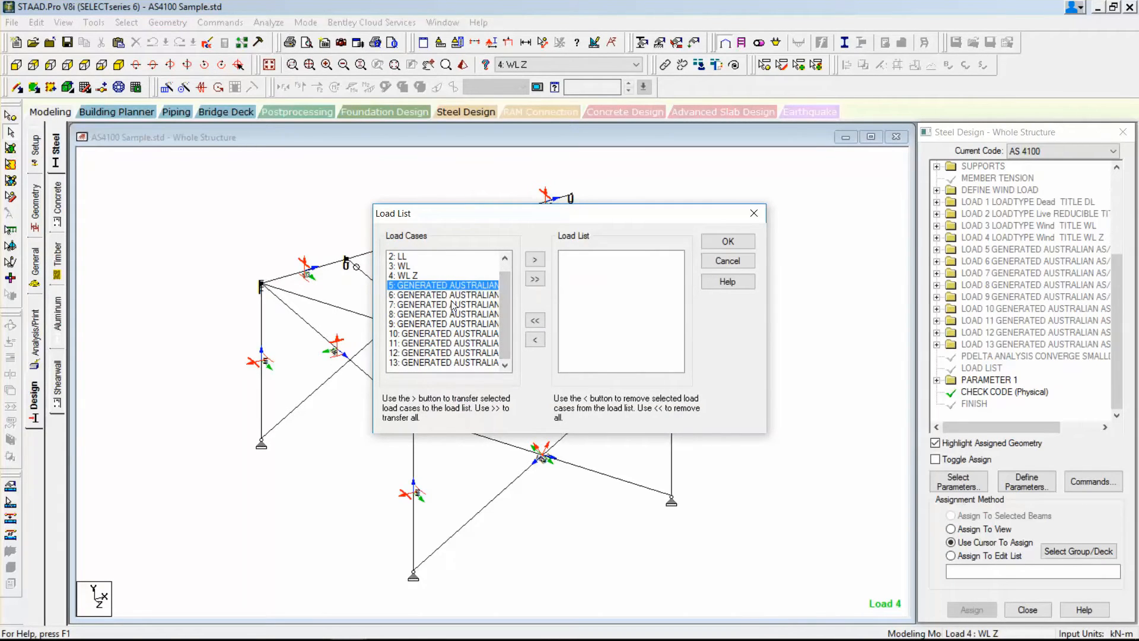
{"action": "left_click", "coordinate": [446, 362], "text": "shift"}
{"action": "left_click", "coordinate": [535, 259]}
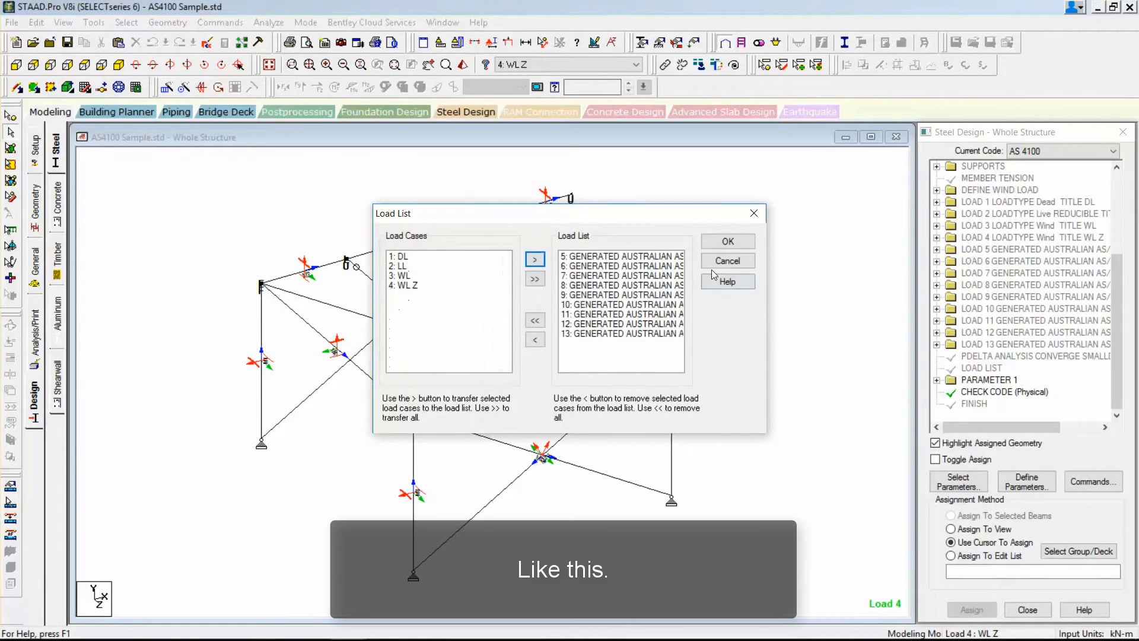
{"action": "left_click", "coordinate": [726, 241]}
Save the structure, reopen its input file and delete the duplicate LOAD LIST 5 TO 13 line after CHECK CODE.
{"action": "left_click", "coordinate": [207, 42]}
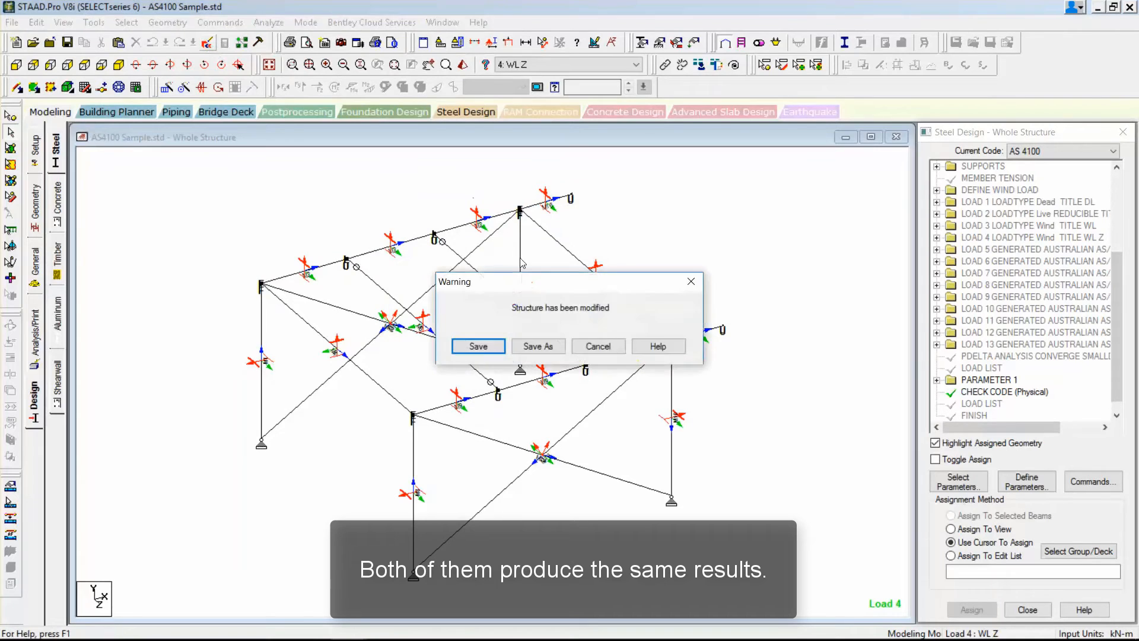
{"action": "left_click", "coordinate": [478, 346]}
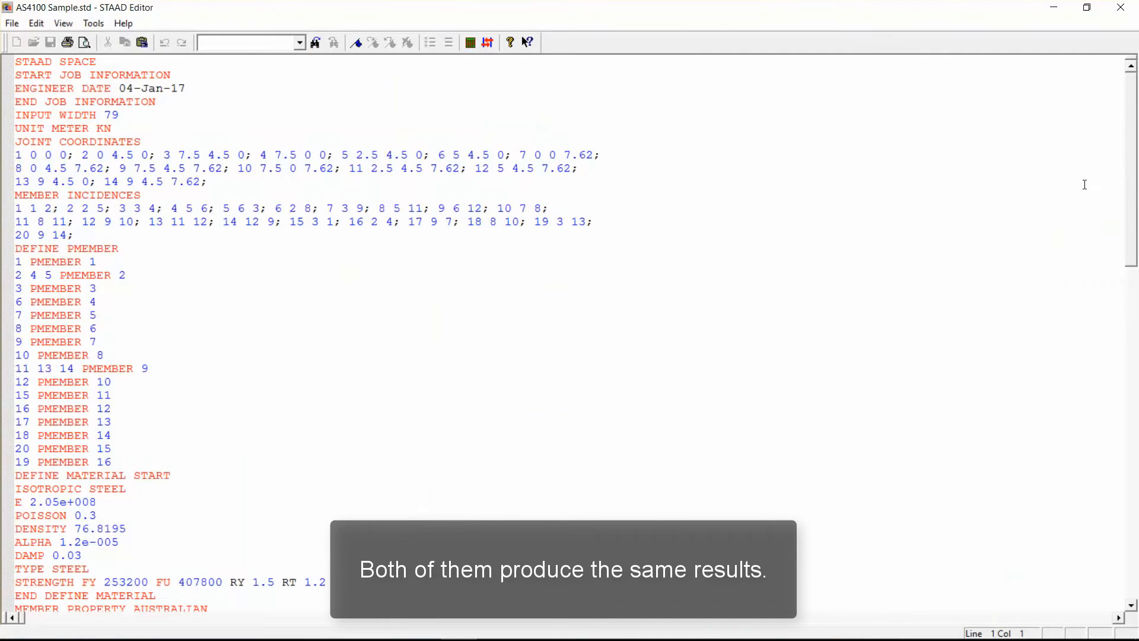
{"action": "left_click_drag", "start_coordinate": [1131, 153], "coordinate": [1137, 572]}
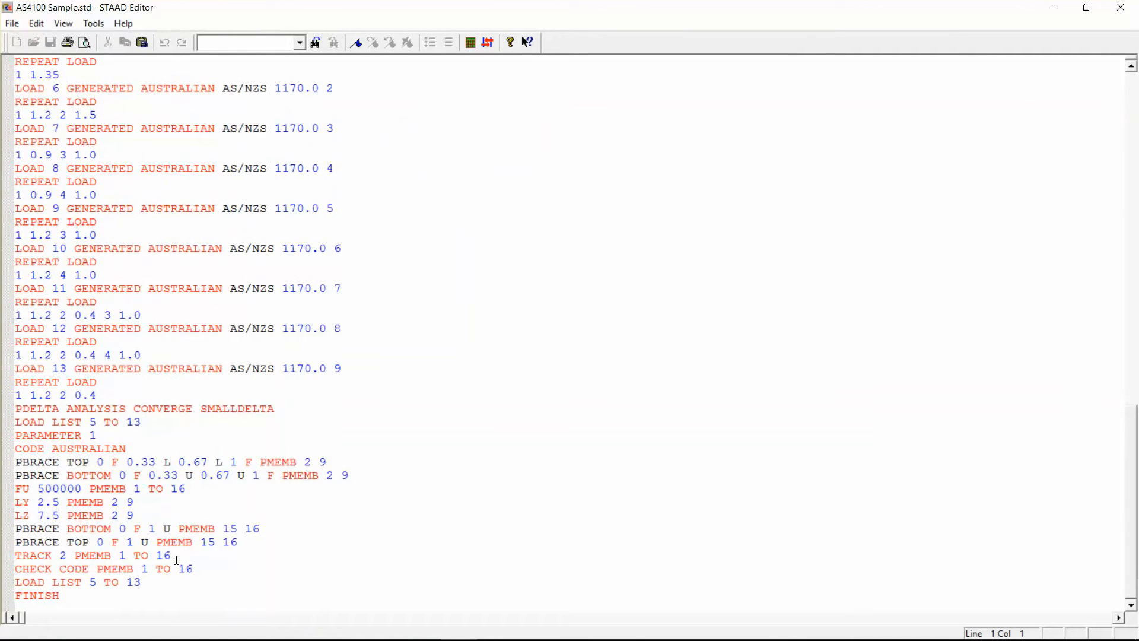
{"action": "left_click_drag", "start_coordinate": [142, 583], "coordinate": [6, 581]}
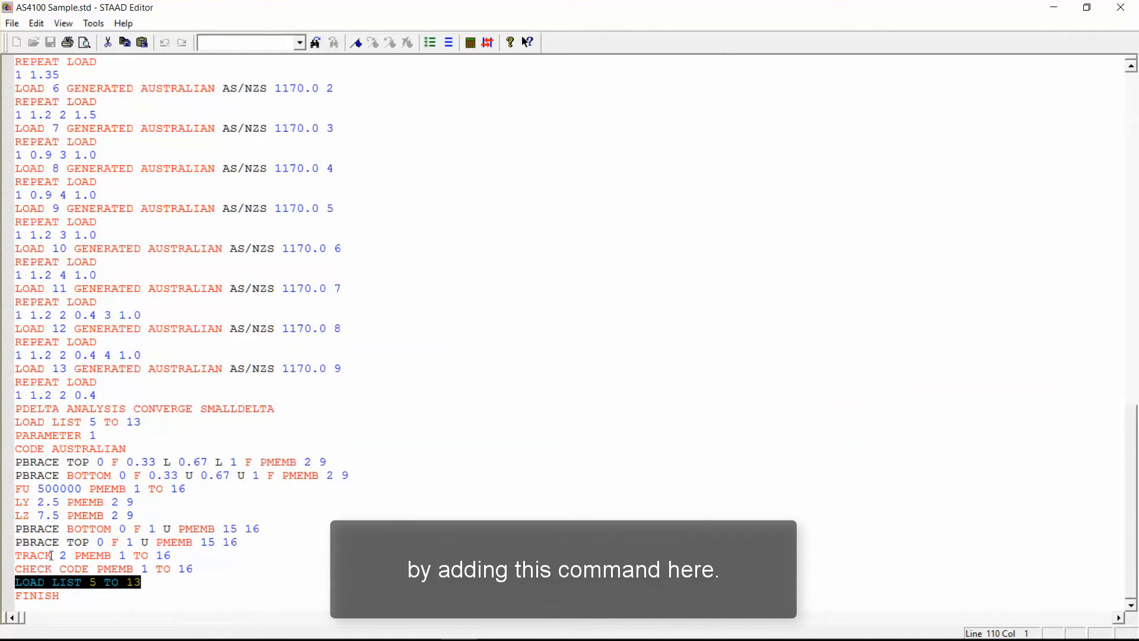
{"action": "left_click_drag", "start_coordinate": [143, 420], "coordinate": [16, 421]}
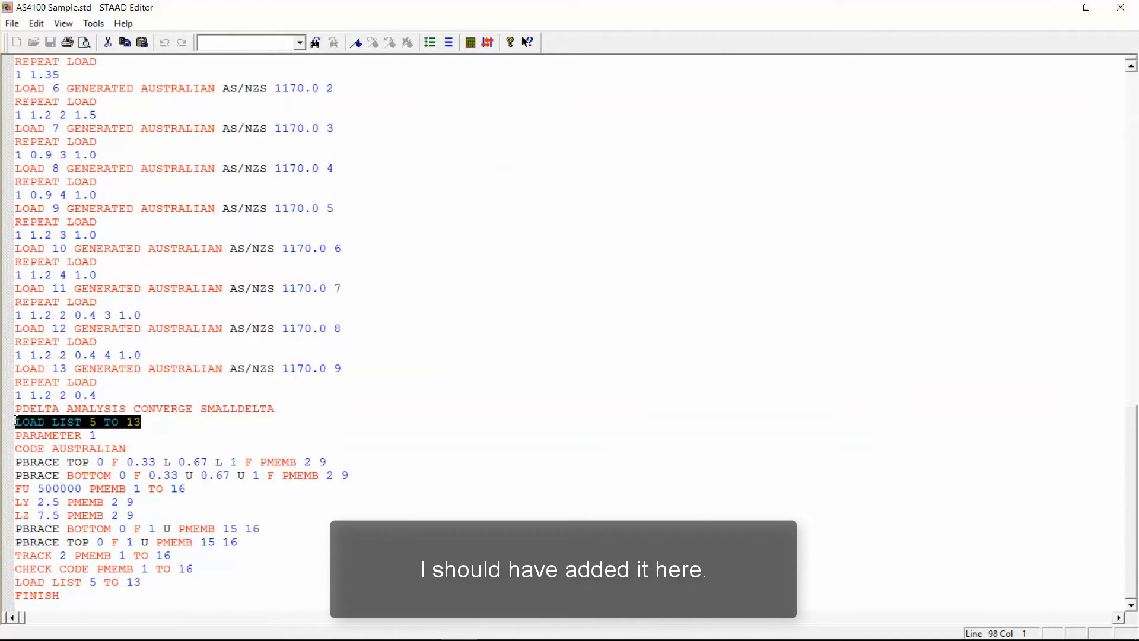
{"action": "left_click_drag", "start_coordinate": [143, 582], "coordinate": [13, 583]}
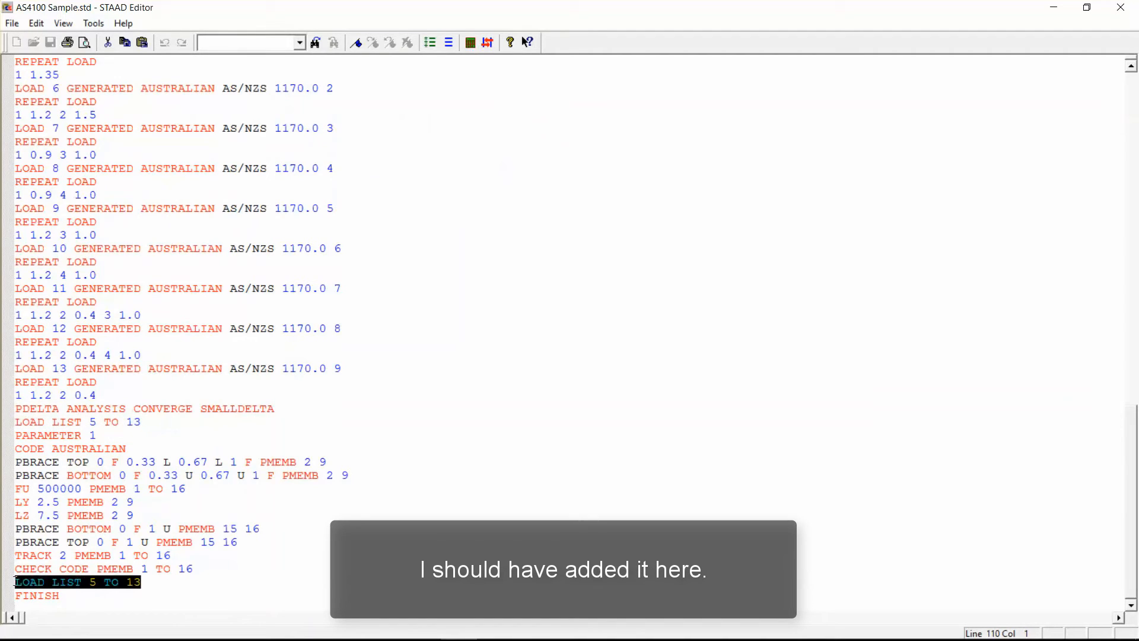
{"action": "key", "text": "Delete"}
{"action": "key", "text": "BackSpace"}
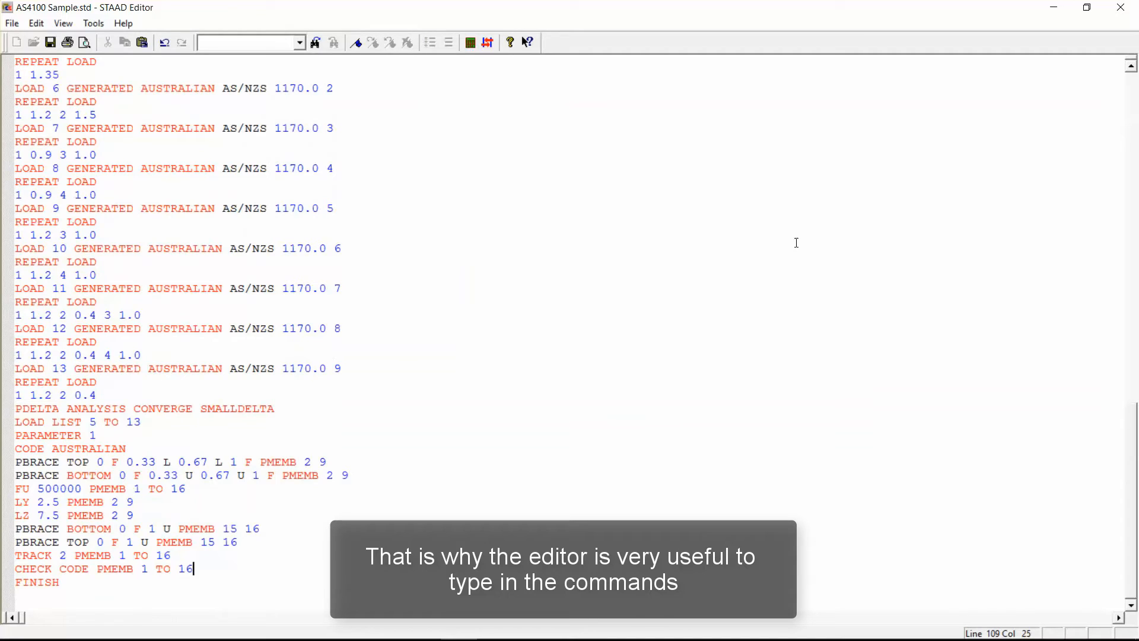
Close the input file saving its changes, and return to the model without assigning a project.
{"action": "left_click", "coordinate": [1120, 7]}
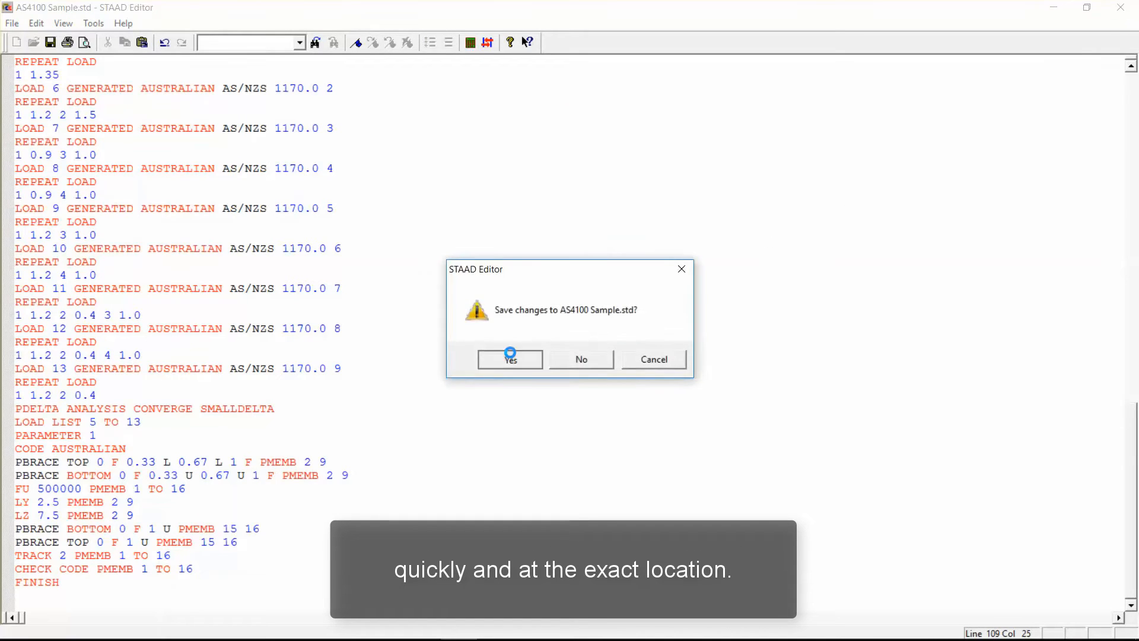
{"action": "left_click", "coordinate": [511, 358]}
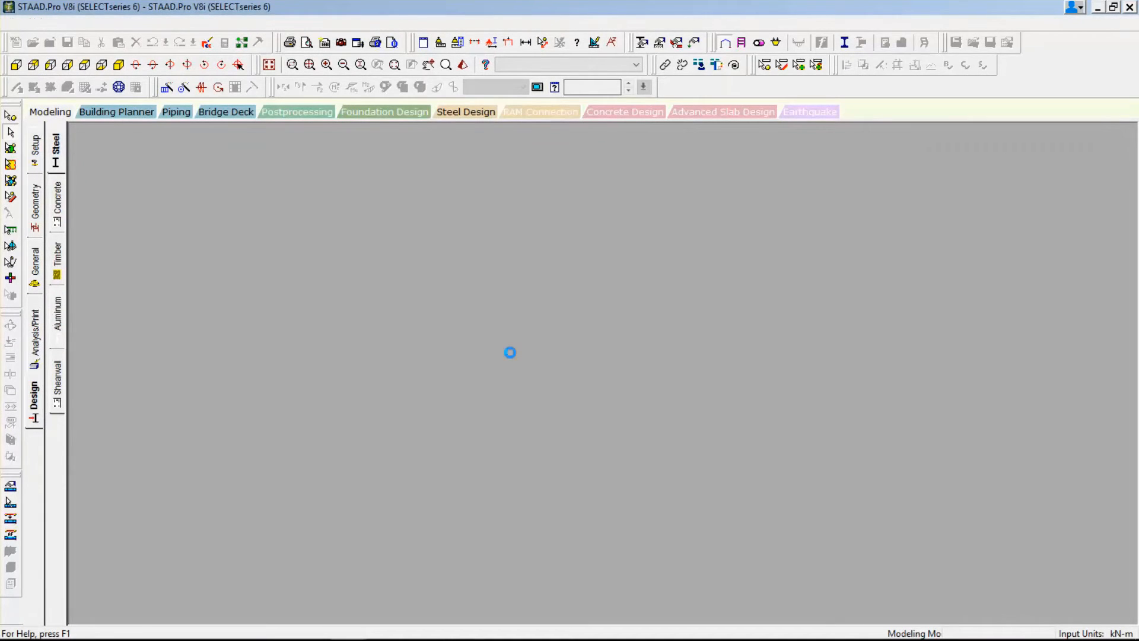
{"action": "left_click", "coordinate": [817, 462]}
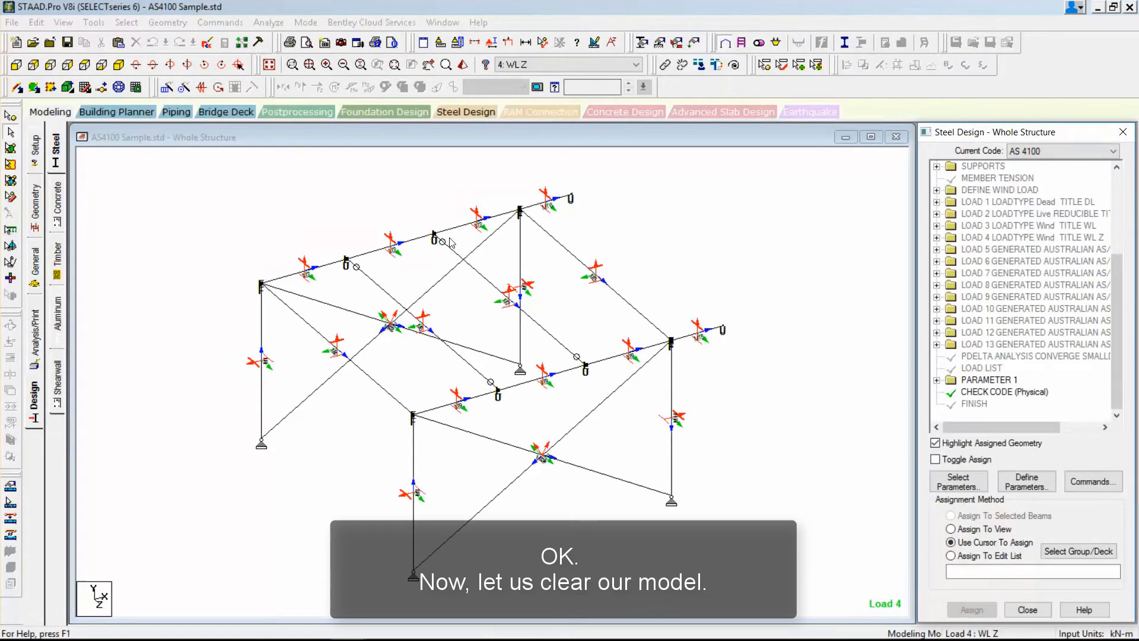
Leave the steel design page for the job setup and hide the Beam Orientation and physical Member Number labels in the model view.
{"action": "left_click", "coordinate": [36, 156]}
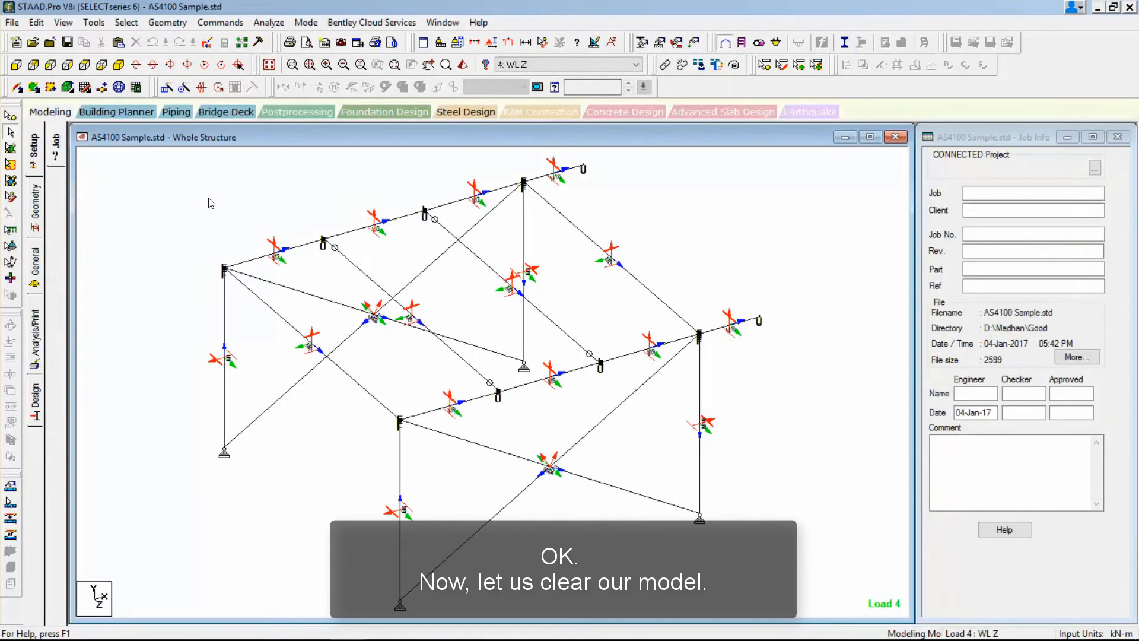
{"action": "right_click", "coordinate": [211, 198]}
{"action": "left_click", "coordinate": [290, 384]}
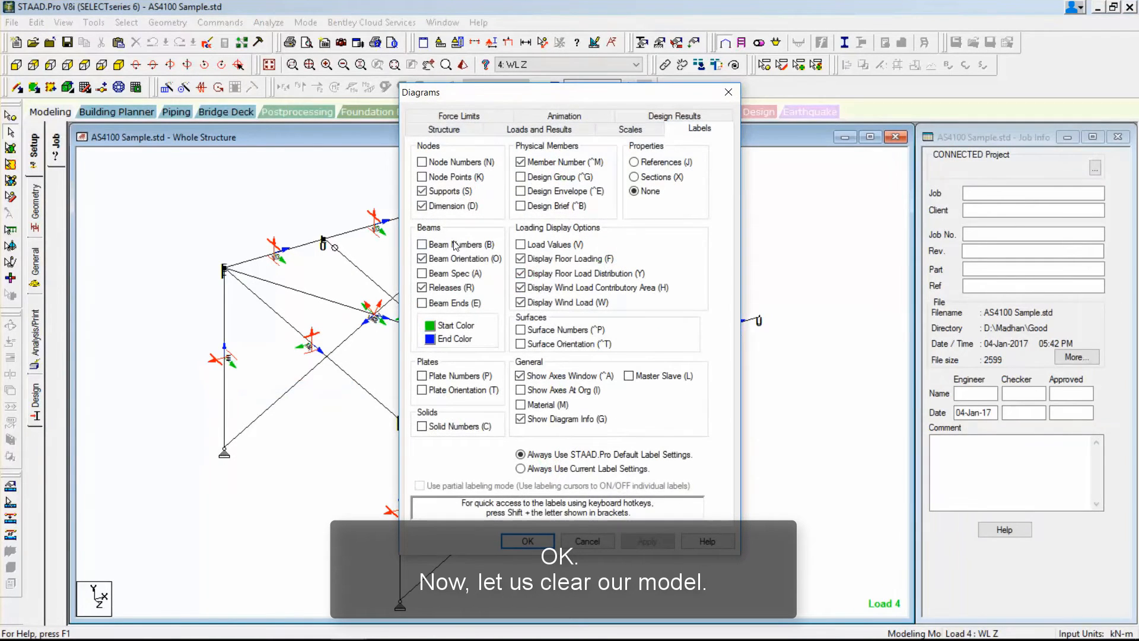
{"action": "left_click", "coordinate": [455, 260]}
{"action": "left_click", "coordinate": [648, 540]}
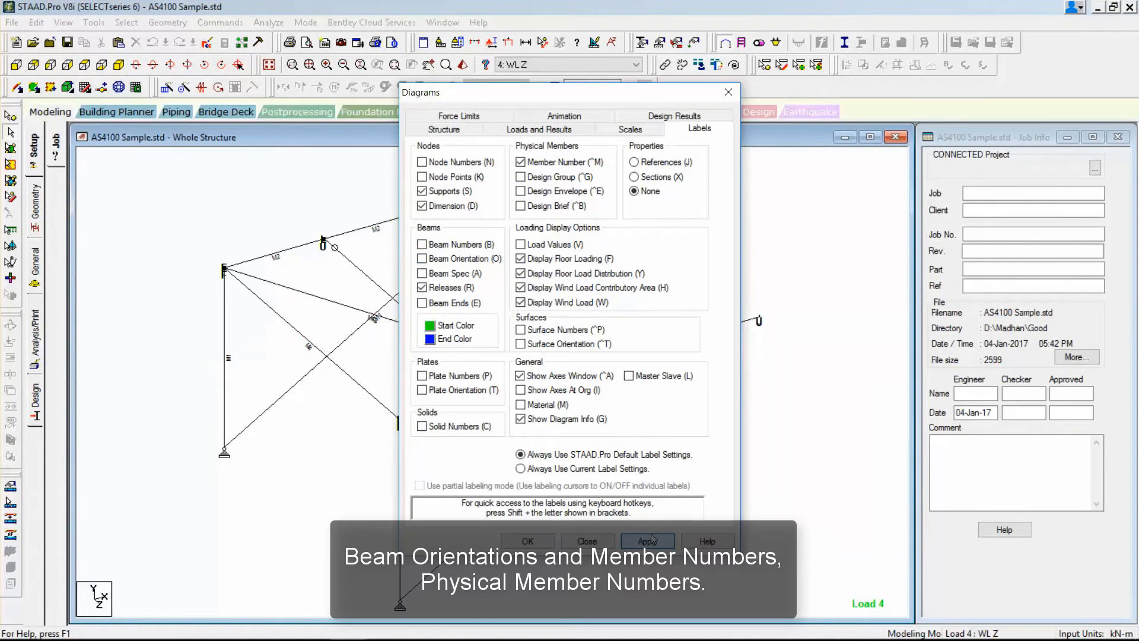
{"action": "left_click", "coordinate": [566, 162]}
{"action": "left_click", "coordinate": [533, 541]}
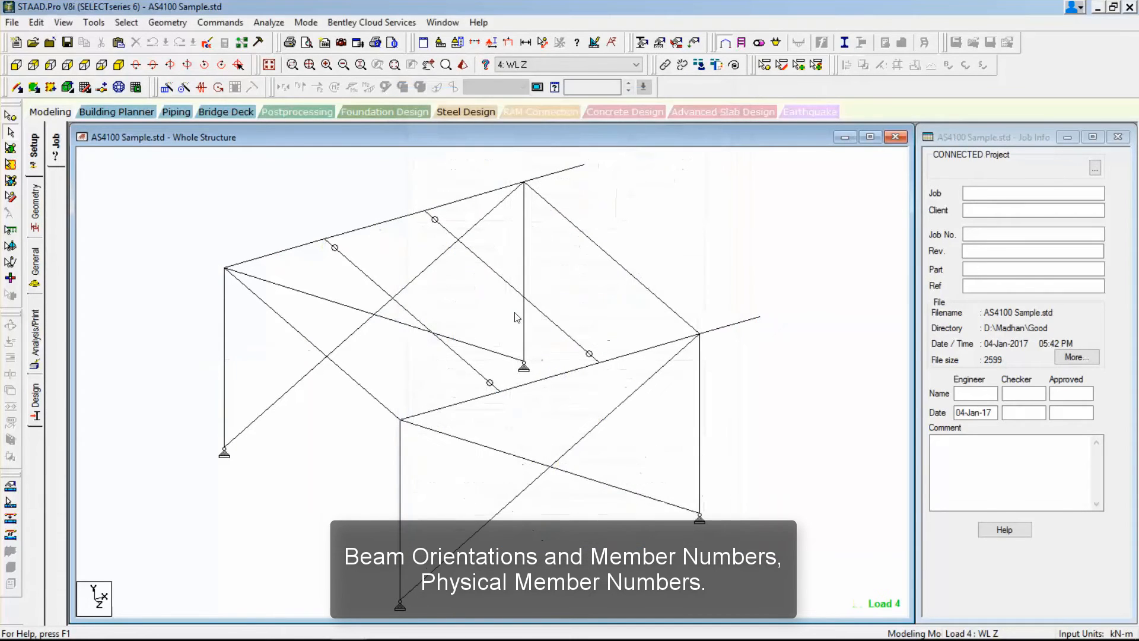
Display the physical Member Number labels on the model again.
{"action": "right_click", "coordinate": [665, 232]}
{"action": "left_click", "coordinate": [697, 420]}
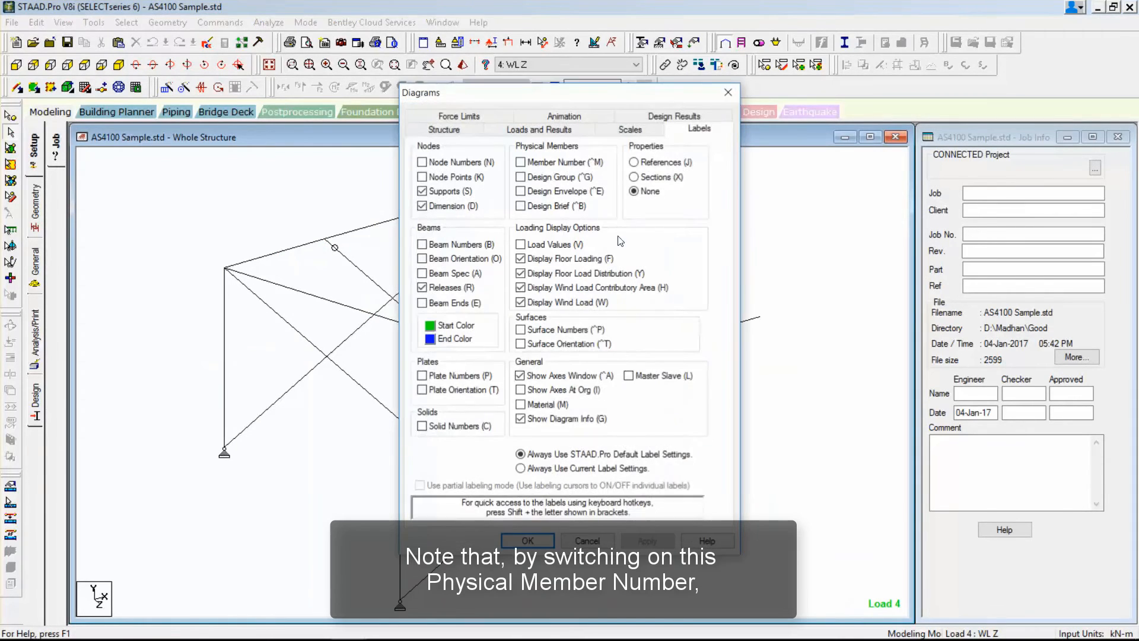
{"action": "left_click", "coordinate": [645, 540]}
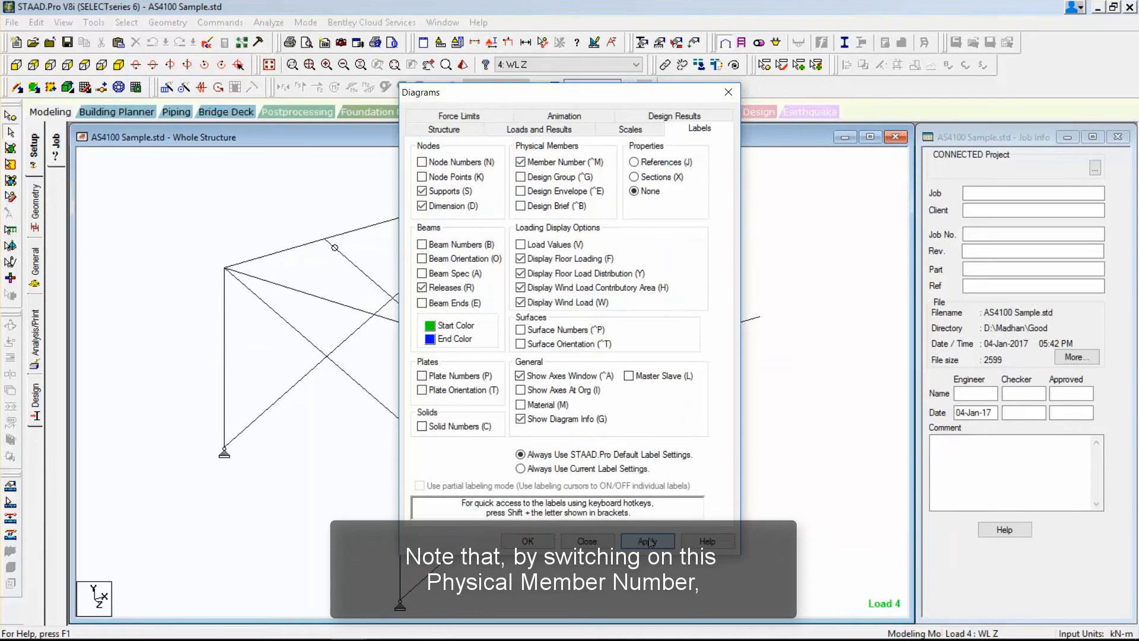
{"action": "left_click", "coordinate": [541, 541]}
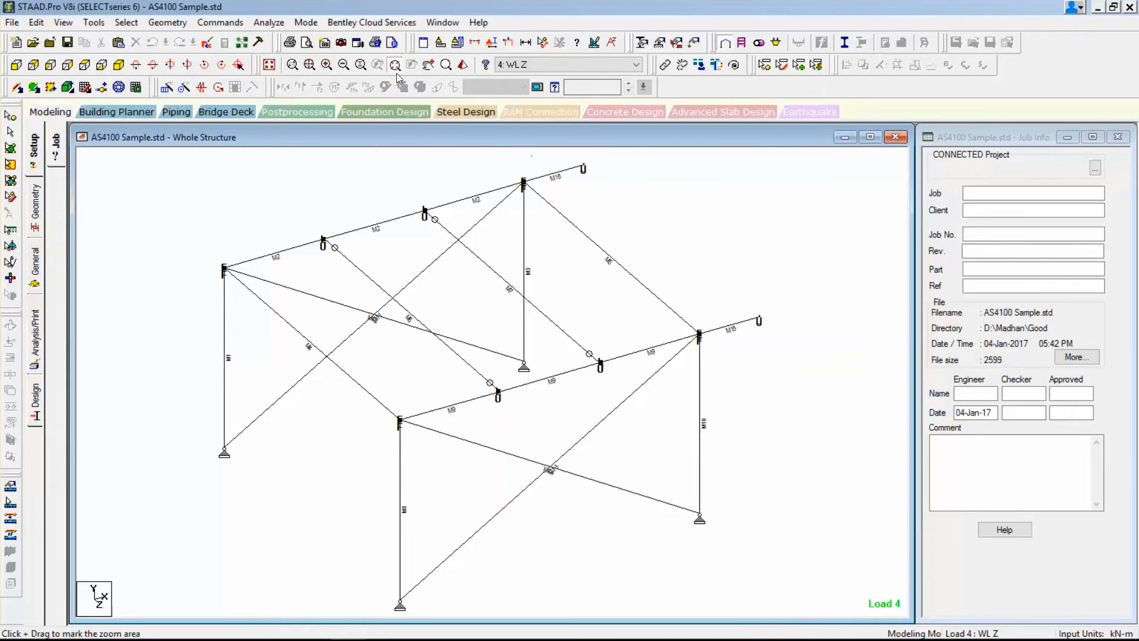
Examine the top and bottom flange restraint labels along the main beams and at both ends of the cantilever.
{"action": "left_click_drag", "start_coordinate": [206, 214], "coordinate": [433, 331]}
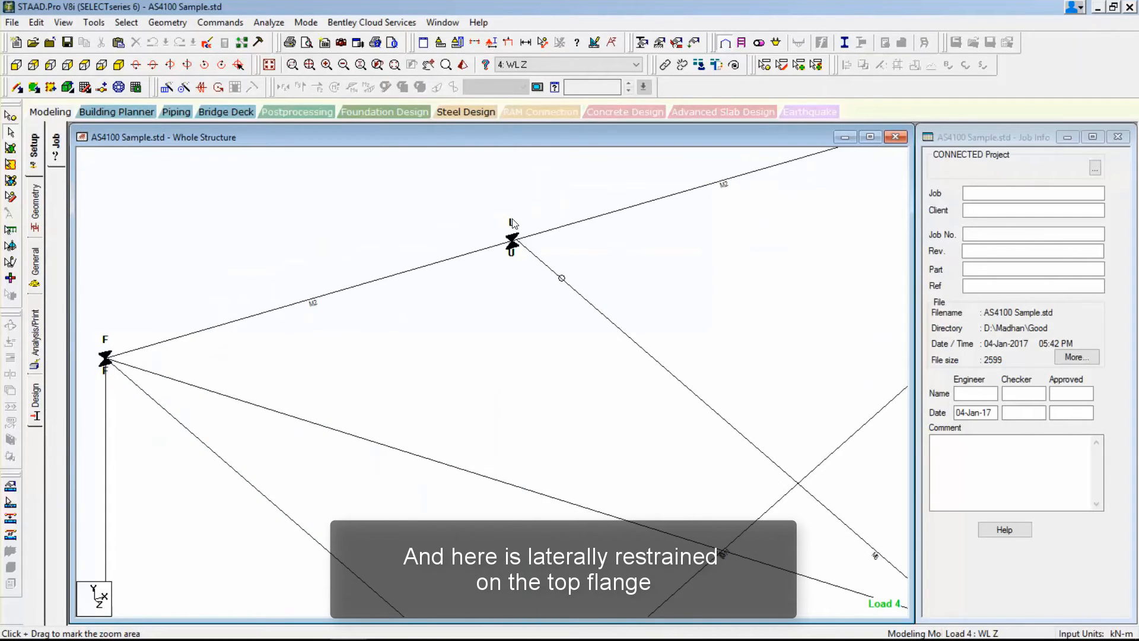
{"action": "scroll", "coordinate": [527, 264], "scroll_direction": "down", "scroll_amount": 3}
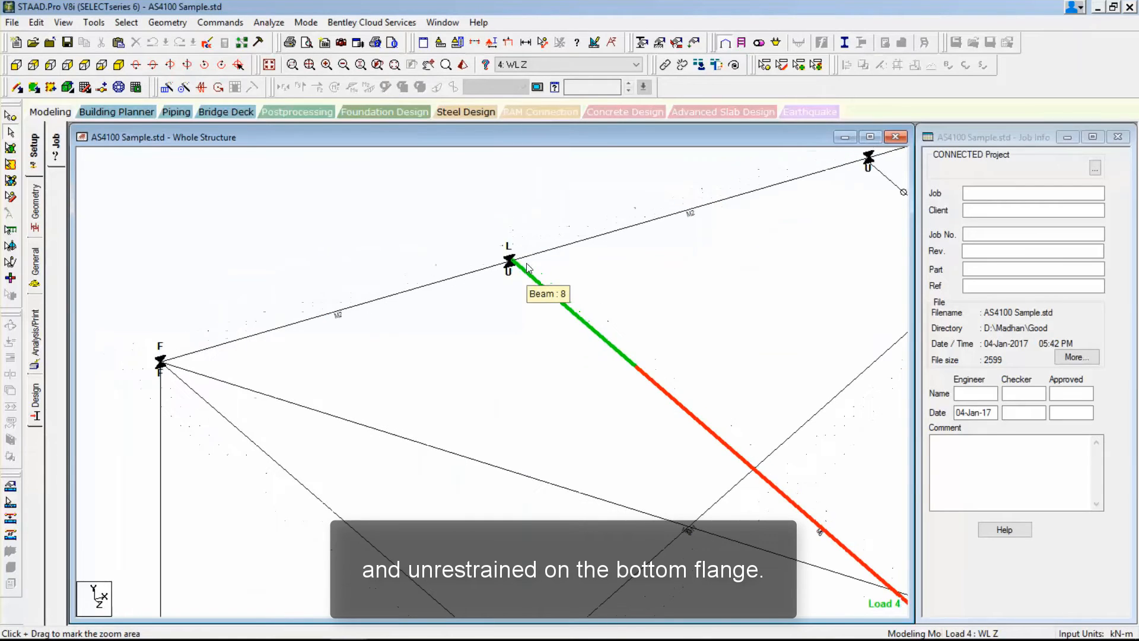
{"action": "middle_click_drag", "start_coordinate": [564, 264], "coordinate": [451, 376]}
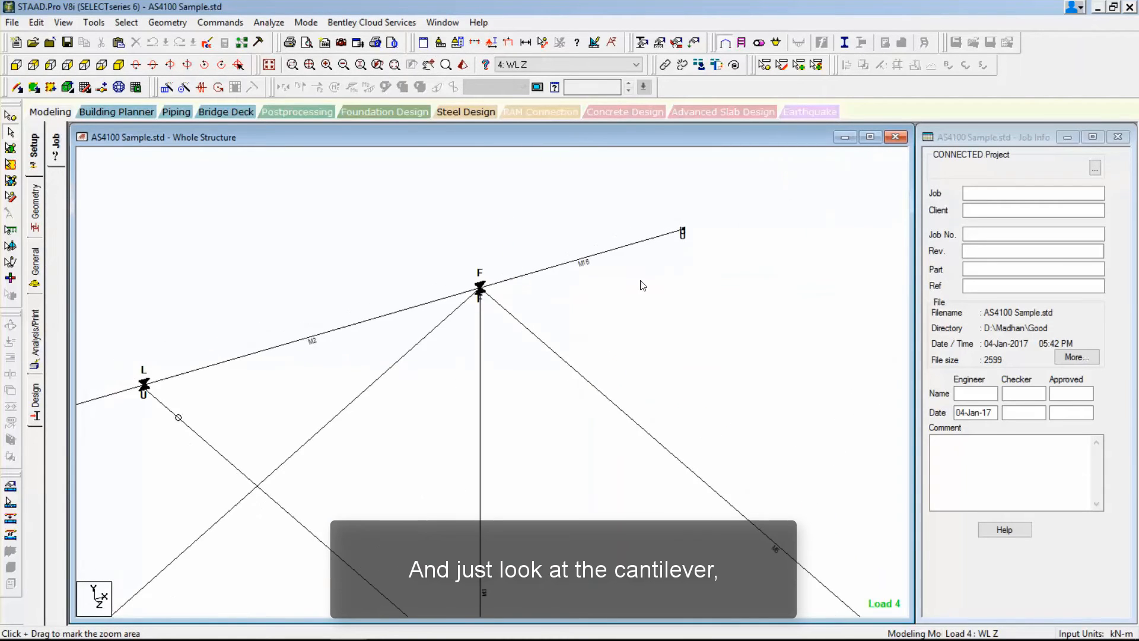
{"action": "scroll", "coordinate": [674, 232], "scroll_direction": "up", "scroll_amount": 2}
{"action": "middle_click_drag", "start_coordinate": [767, 297], "coordinate": [720, 290]}
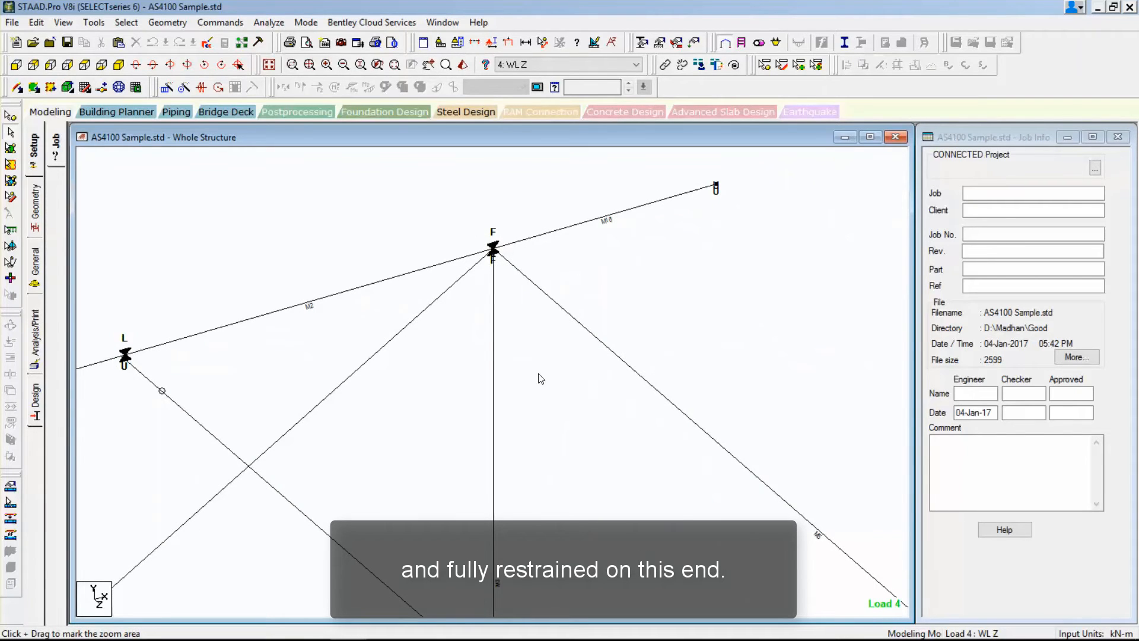
{"action": "scroll", "coordinate": [541, 374], "scroll_direction": "down", "scroll_amount": 1}
{"action": "middle_click_drag", "start_coordinate": [556, 448], "coordinate": [527, 231]}
{"action": "scroll", "coordinate": [539, 289], "scroll_direction": "down", "scroll_amount": 3}
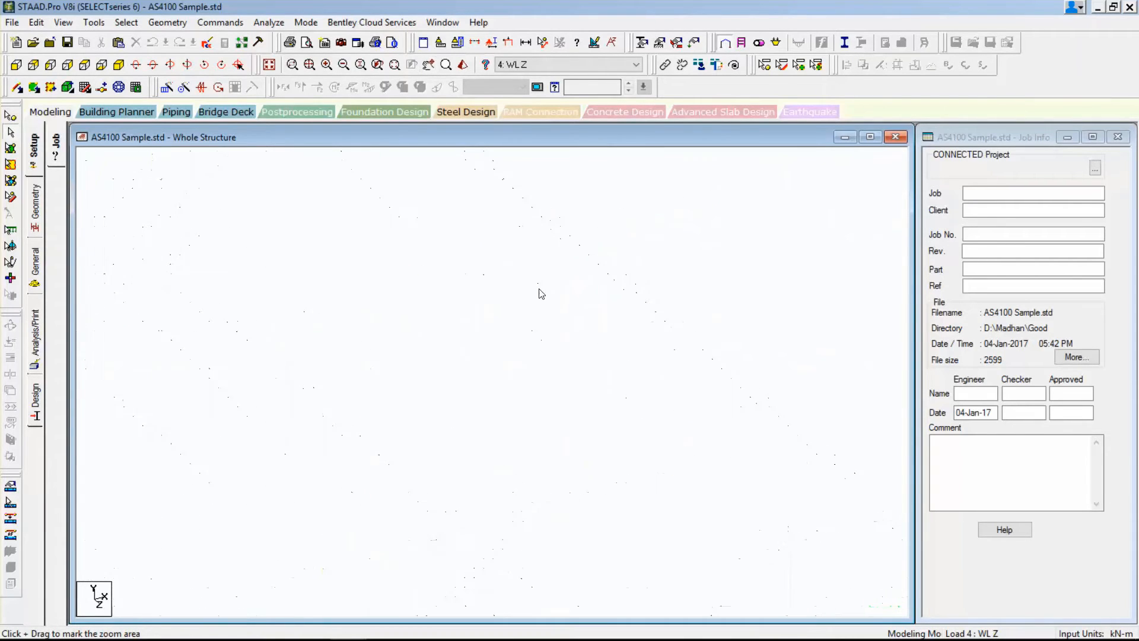
{"action": "middle_click_drag", "start_coordinate": [539, 288], "coordinate": [842, 226]}
{"action": "scroll", "coordinate": [503, 333], "scroll_direction": "down", "scroll_amount": 3}
{"action": "middle_click_drag", "start_coordinate": [488, 331], "coordinate": [669, 285]}
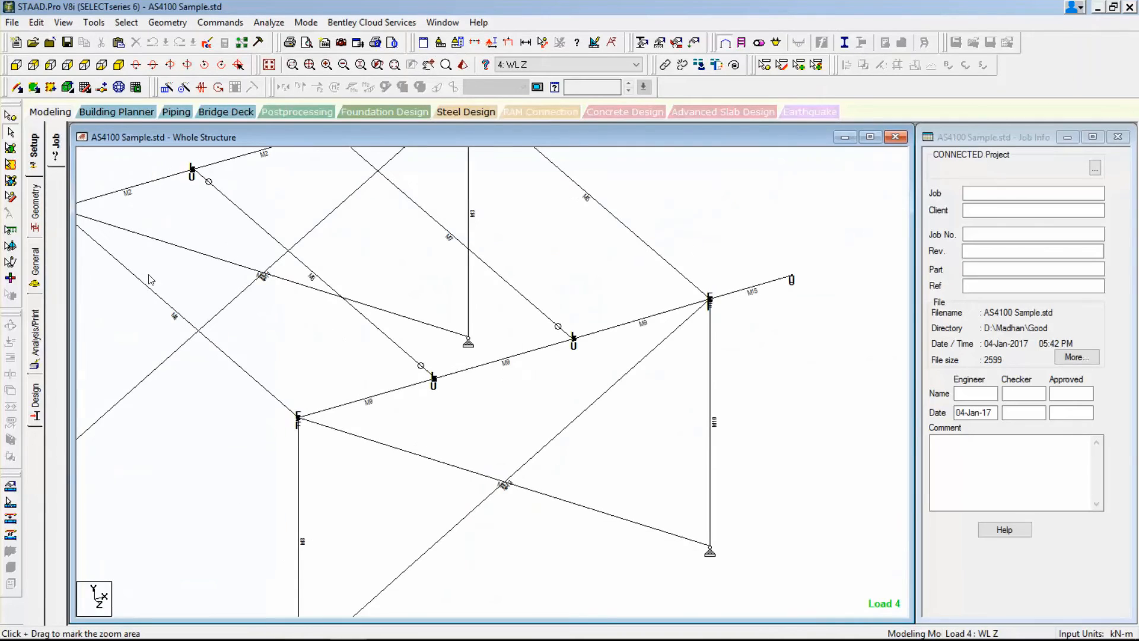
Open the model's member specifications and highlight the members assigned MEMBER TENSION, then clear the highlight.
{"action": "left_click", "coordinate": [34, 204]}
{"action": "left_click", "coordinate": [34, 260]}
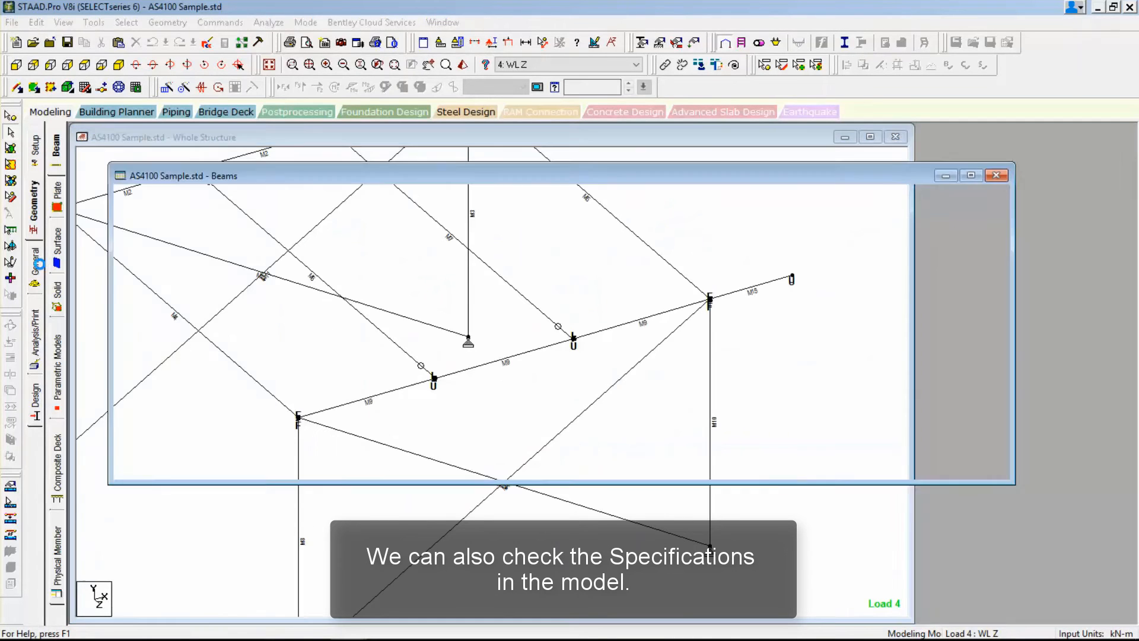
{"action": "left_click", "coordinate": [56, 205]}
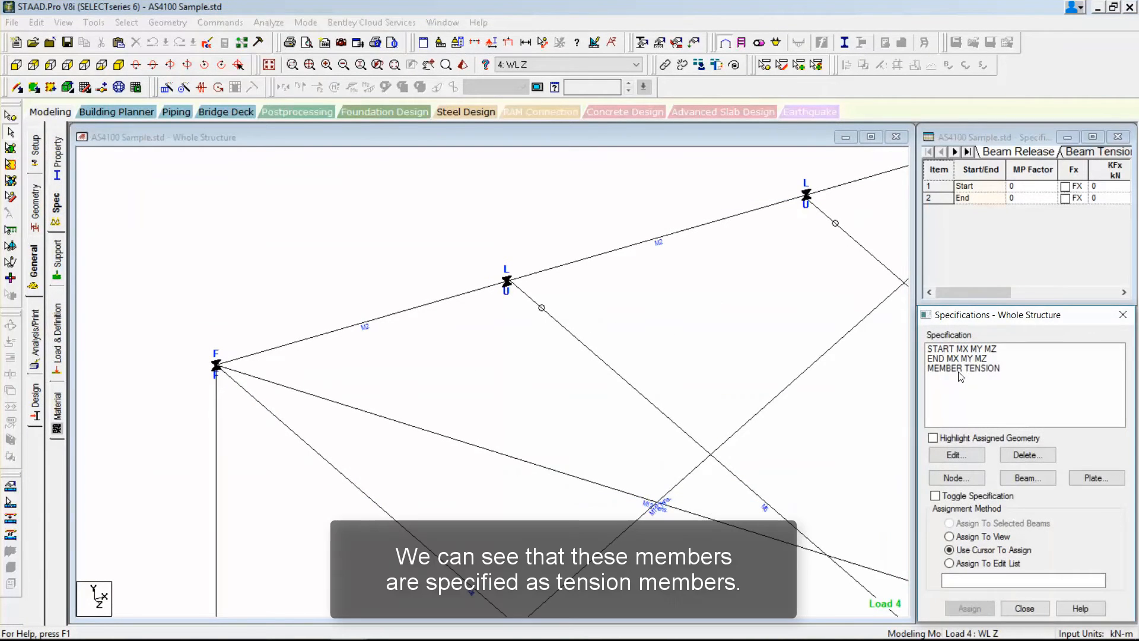
{"action": "left_click", "coordinate": [964, 369]}
{"action": "left_click", "coordinate": [965, 438]}
{"action": "middle_click_drag", "start_coordinate": [753, 333], "coordinate": [585, 219]}
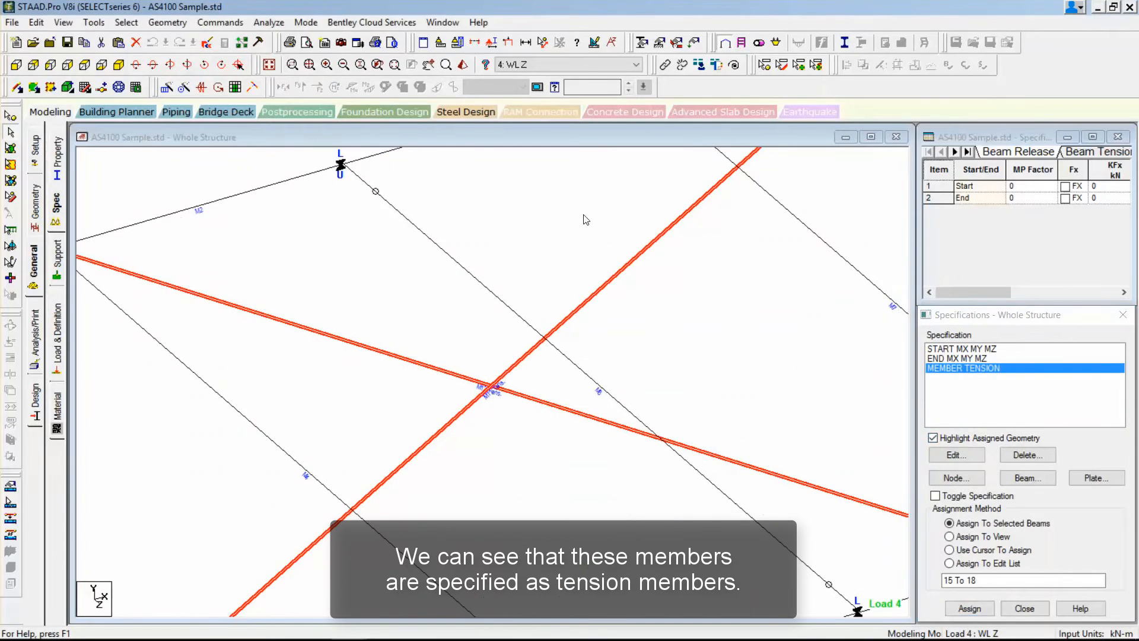
{"action": "scroll", "coordinate": [587, 230], "scroll_direction": "down", "scroll_amount": 10}
{"action": "left_click", "coordinate": [750, 209]}
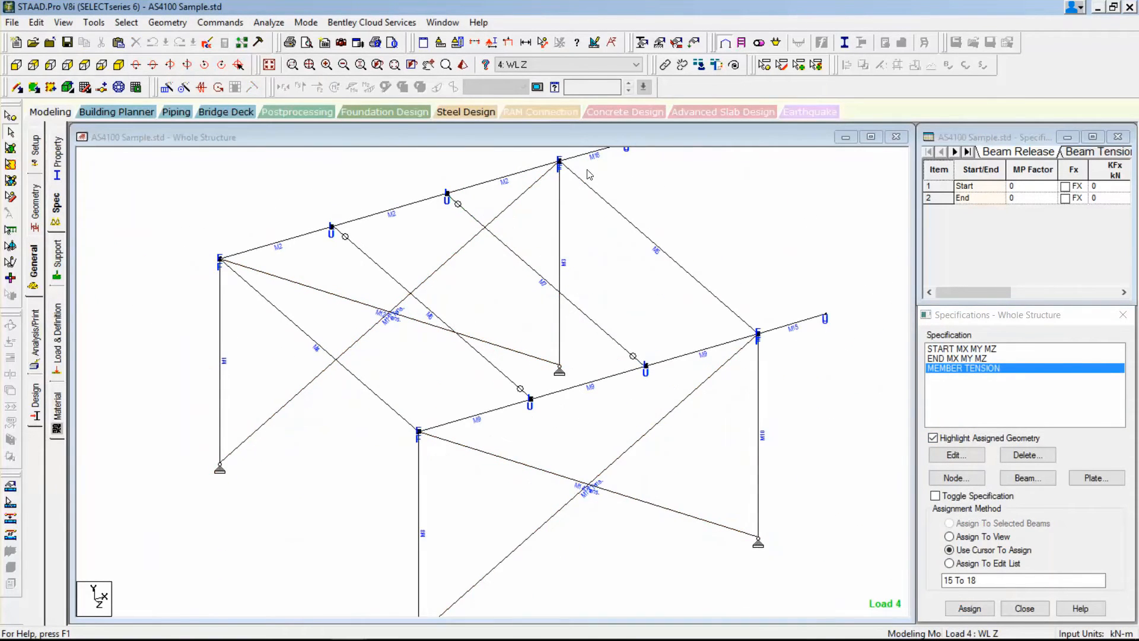
Open the input file, examine how load cases 5 to 13 are defined as repeat loads, and close the file.
{"action": "left_click", "coordinate": [206, 43]}
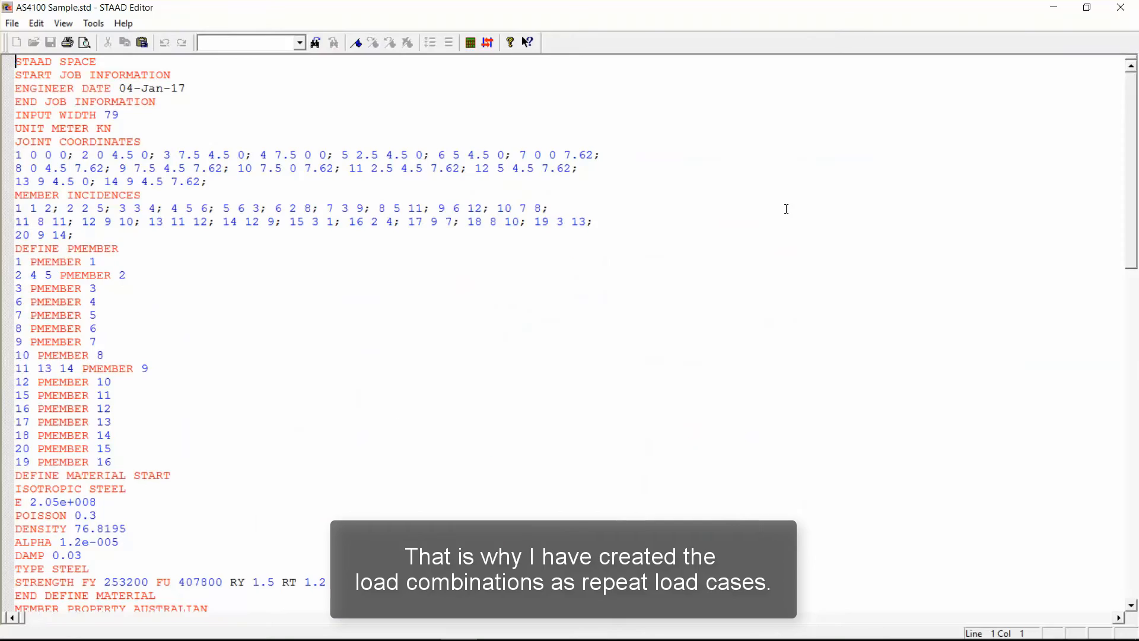
{"action": "left_click_drag", "start_coordinate": [1133, 161], "coordinate": [1136, 502]}
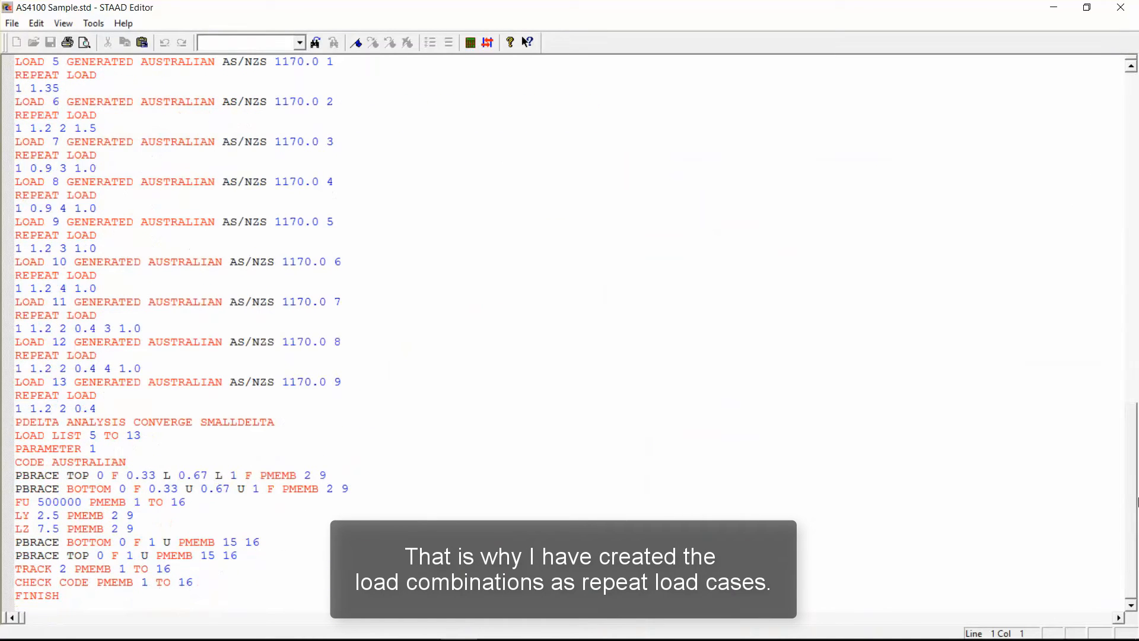
{"action": "left_click_drag", "start_coordinate": [112, 360], "coordinate": [14, 356]}
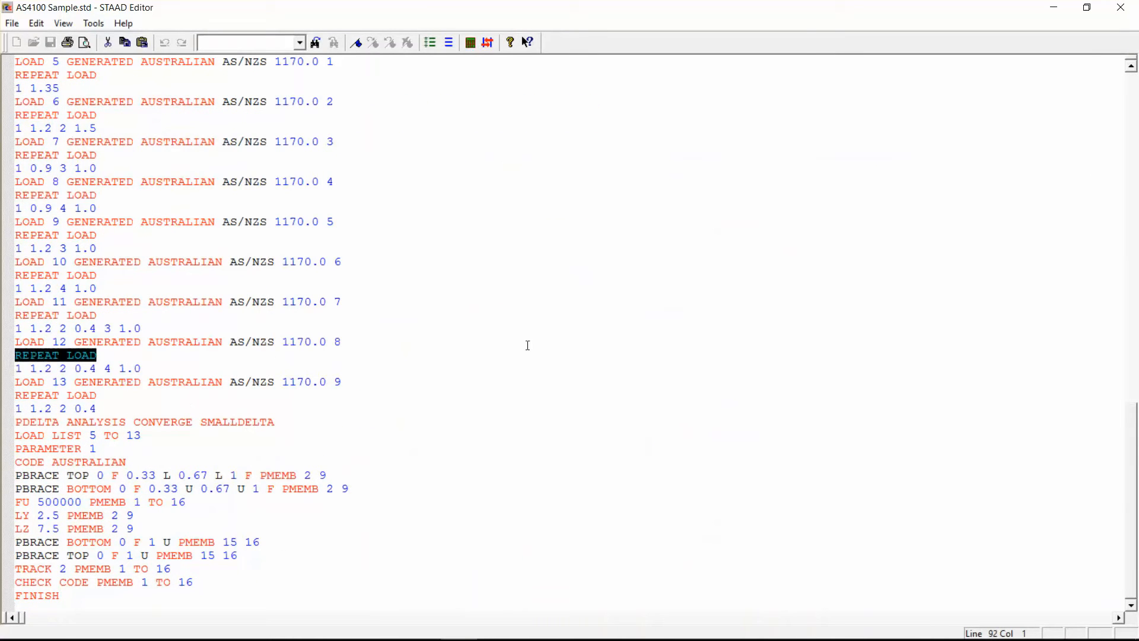
{"action": "left_click", "coordinate": [528, 343]}
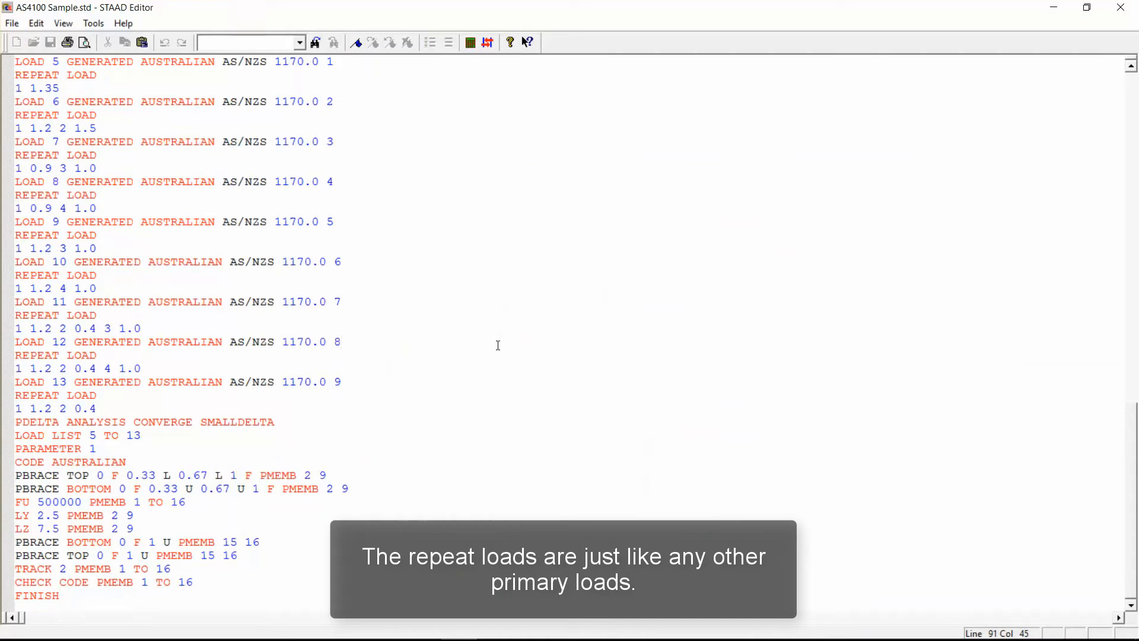
{"action": "scroll", "coordinate": [498, 345], "scroll_direction": "up", "scroll_amount": 4}
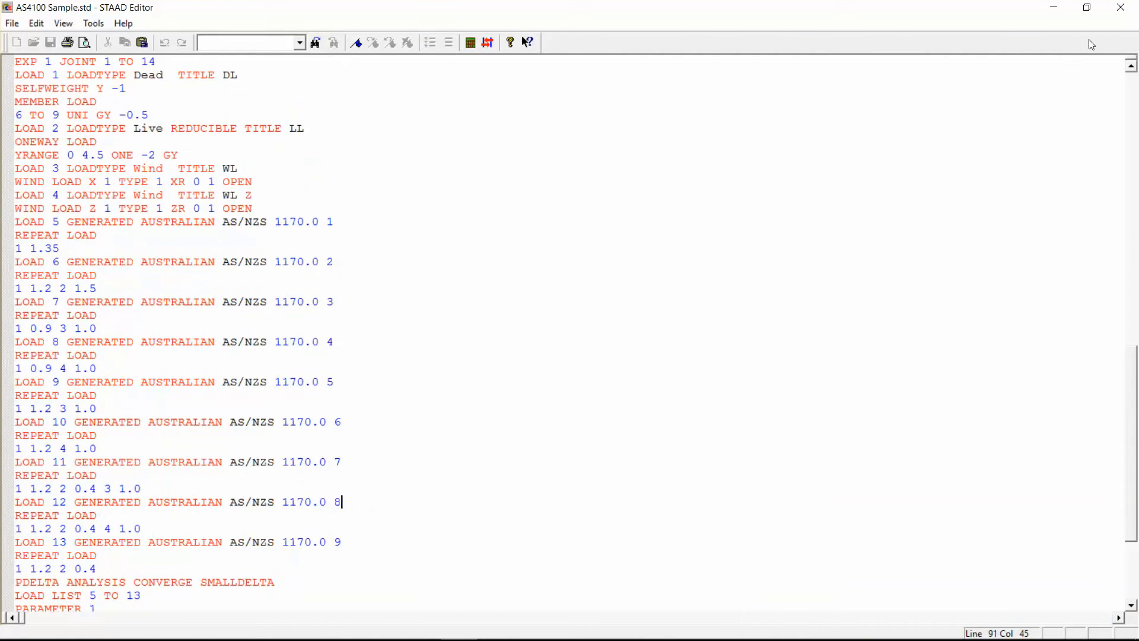
{"action": "left_click", "coordinate": [1120, 7]}
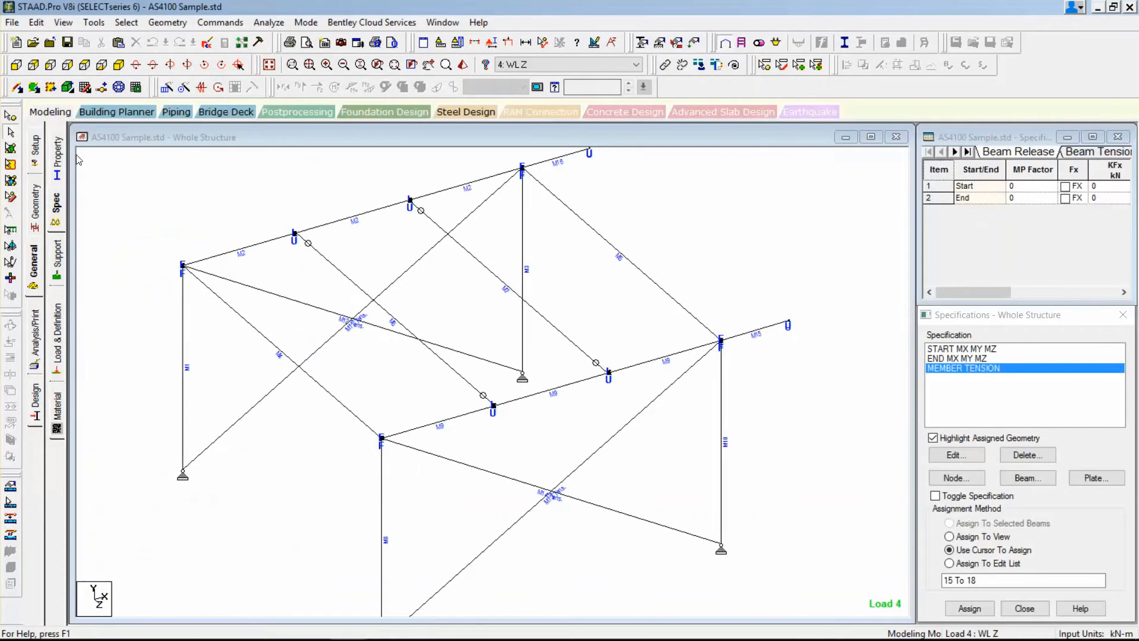
Return to the job setup, run the analysis on the whole structure, and open its output file.
{"action": "left_click", "coordinate": [36, 151]}
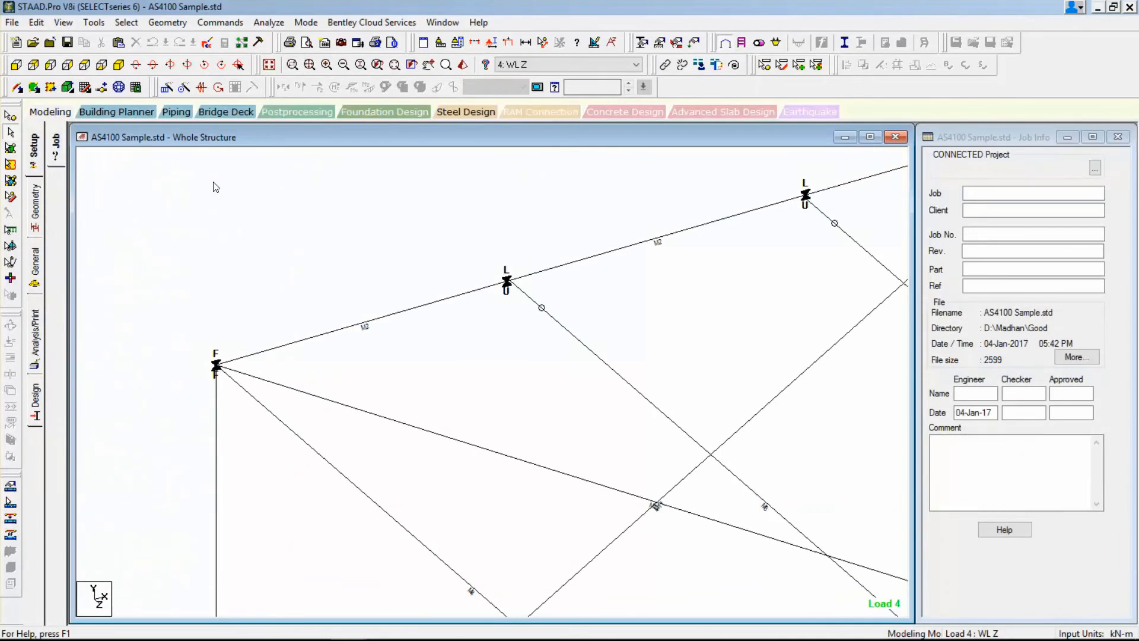
{"action": "left_click", "coordinate": [308, 67]}
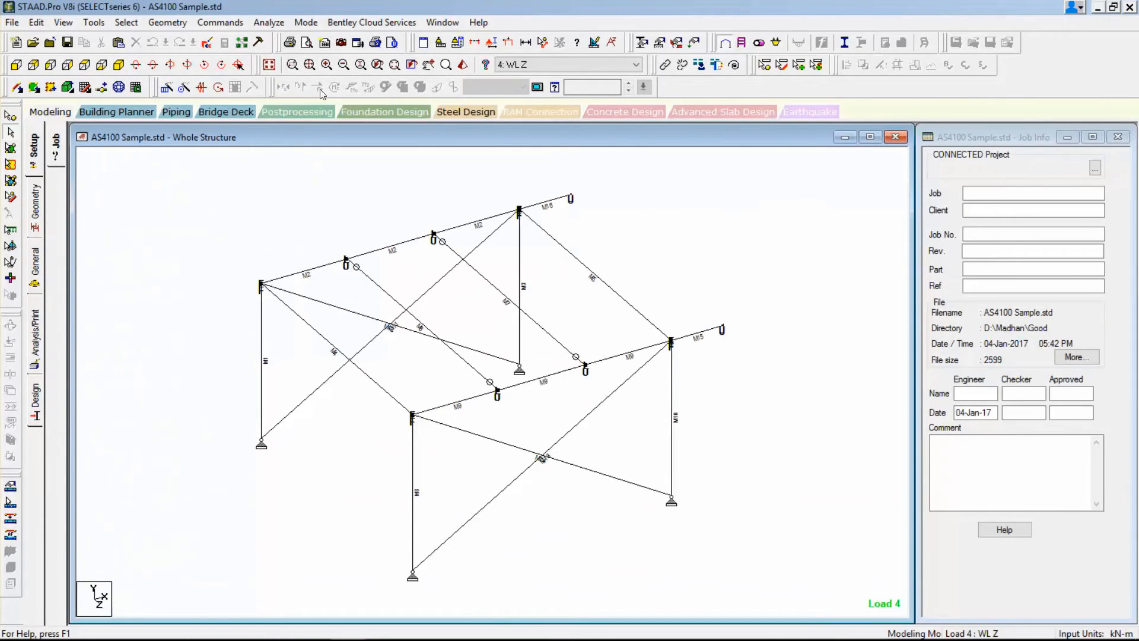
{"action": "left_click", "coordinate": [278, 25]}
{"action": "left_click", "coordinate": [305, 43]}
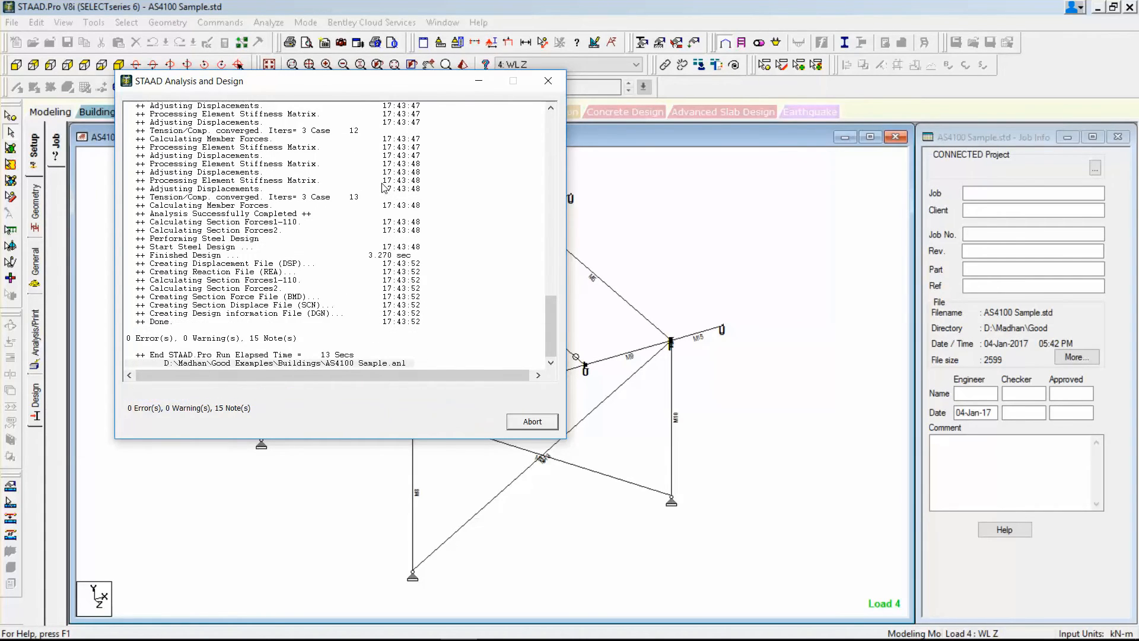
{"action": "left_click", "coordinate": [163, 343]}
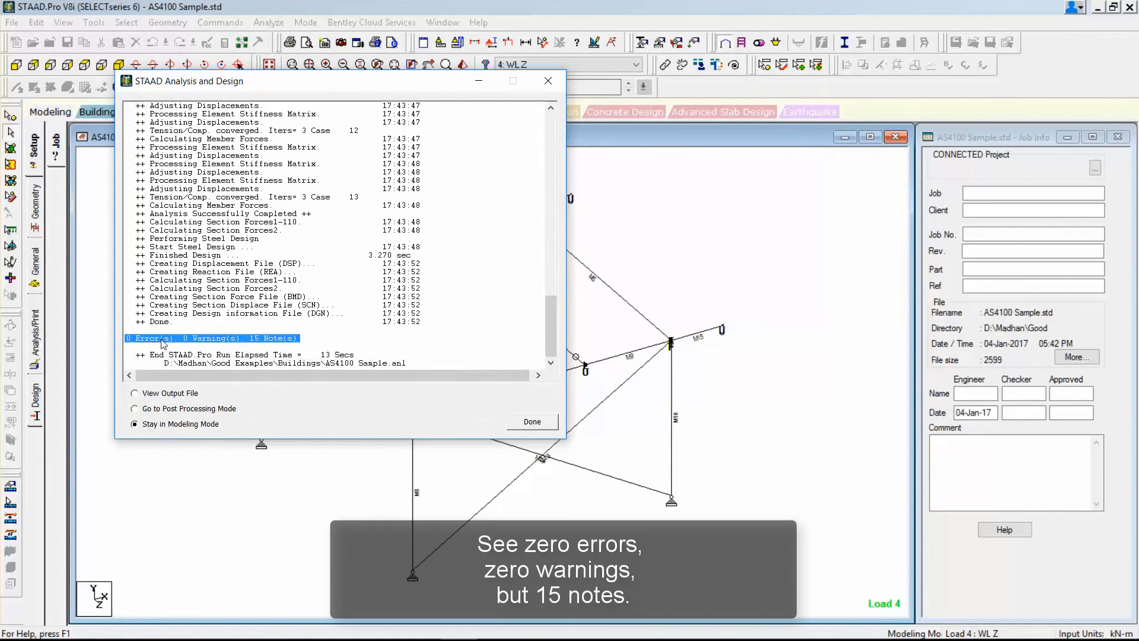
{"action": "left_click", "coordinate": [196, 393]}
{"action": "left_click", "coordinate": [527, 422]}
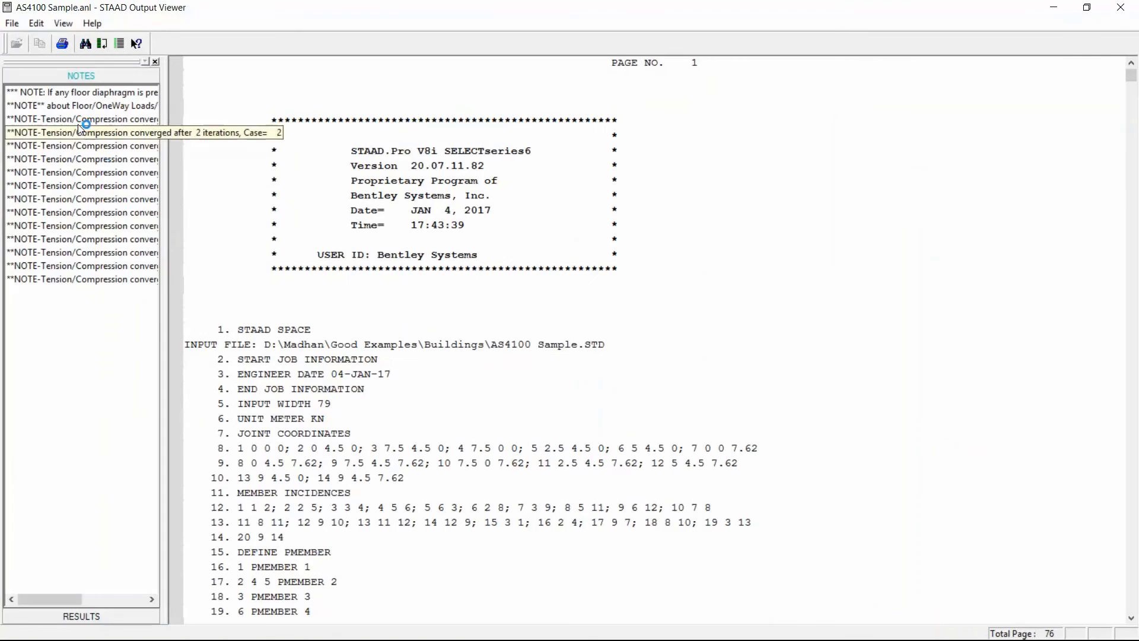
Read the output notes about floor diaphragms with wind load definitions and about Floor/OneWay loads.
{"action": "left_click", "coordinate": [79, 93]}
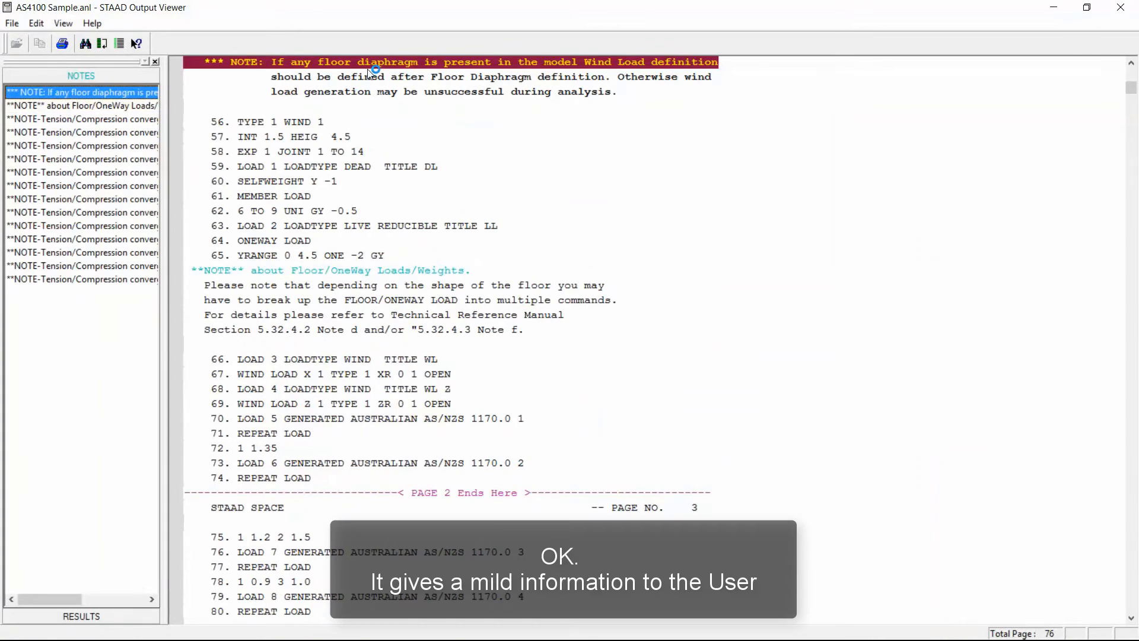
{"action": "left_click_drag", "start_coordinate": [363, 82], "coordinate": [369, 93]}
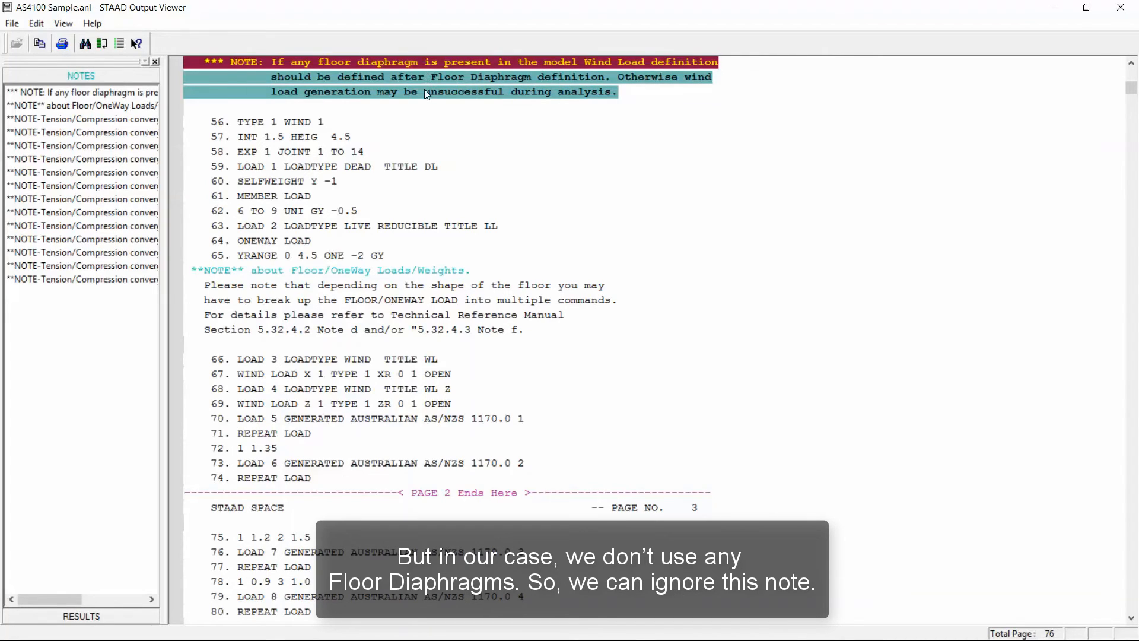
{"action": "left_click", "coordinate": [82, 109]}
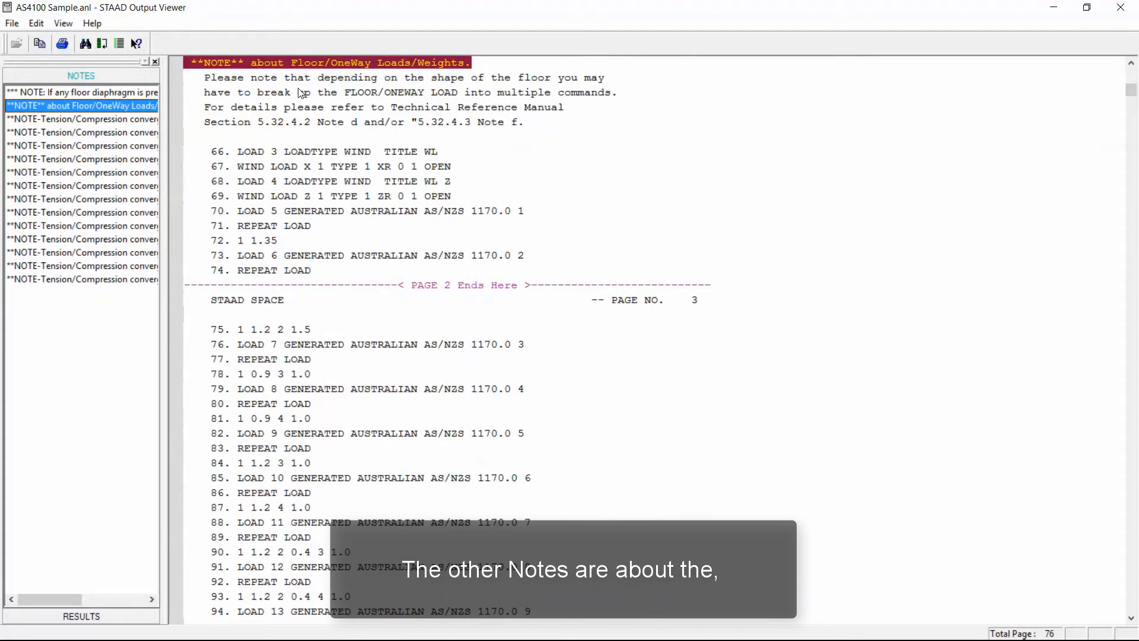
Examine the tension/compression convergence notes in the output for load cases 1 to 13.
{"action": "left_click", "coordinate": [83, 119]}
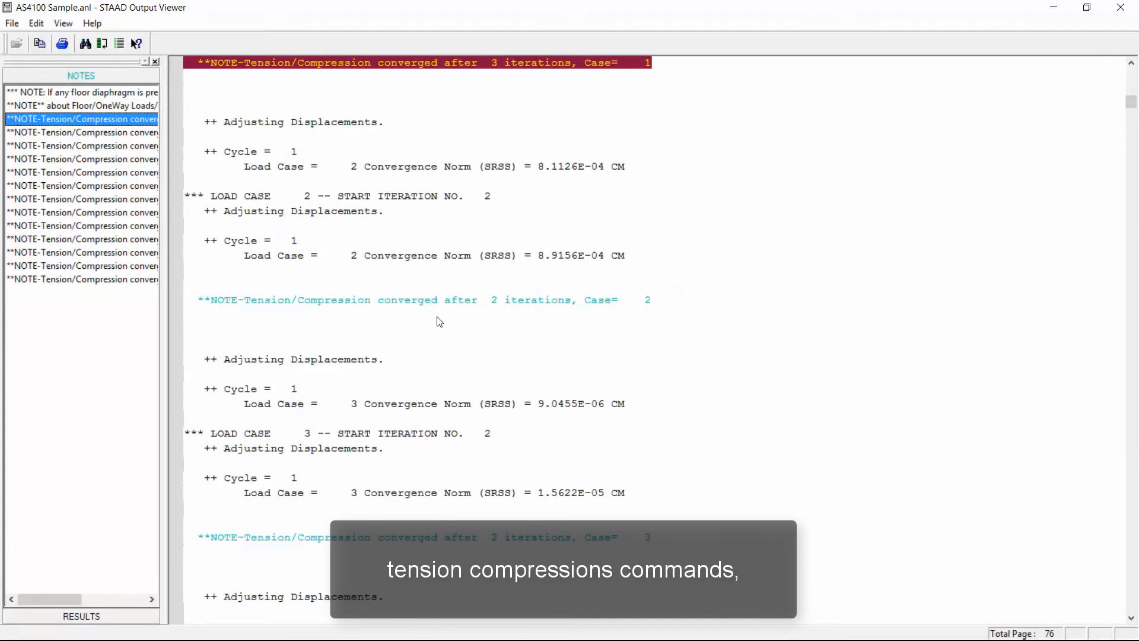
{"action": "scroll", "coordinate": [440, 316], "scroll_direction": "down", "scroll_amount": 2}
{"action": "scroll", "coordinate": [488, 232], "scroll_direction": "down", "scroll_amount": 9}
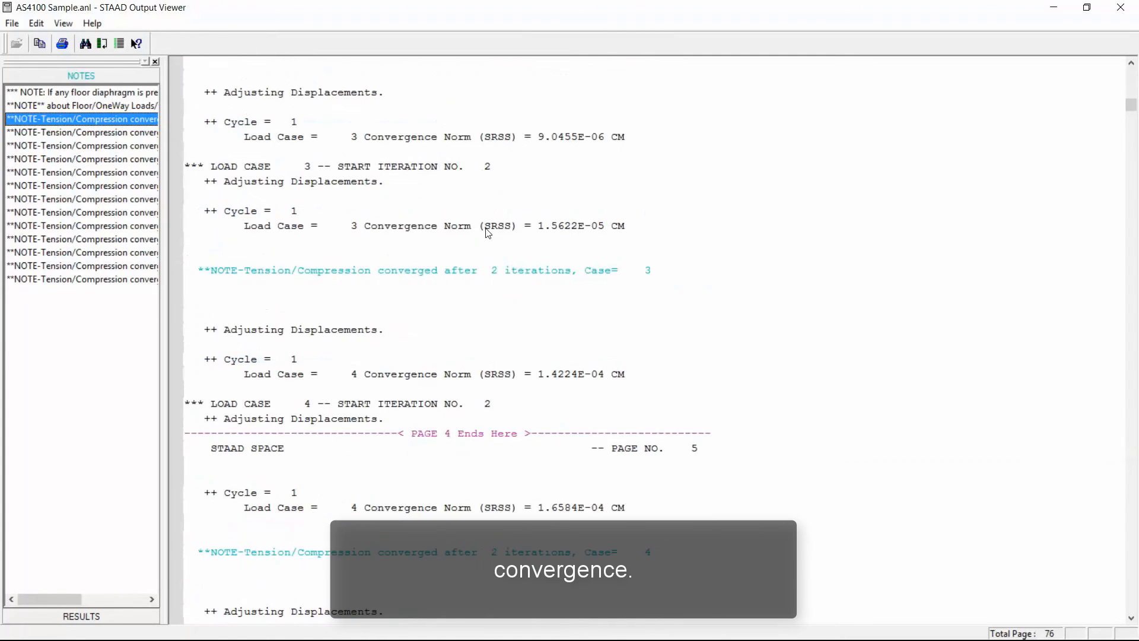
{"action": "scroll", "coordinate": [488, 320], "scroll_direction": "down", "scroll_amount": 20}
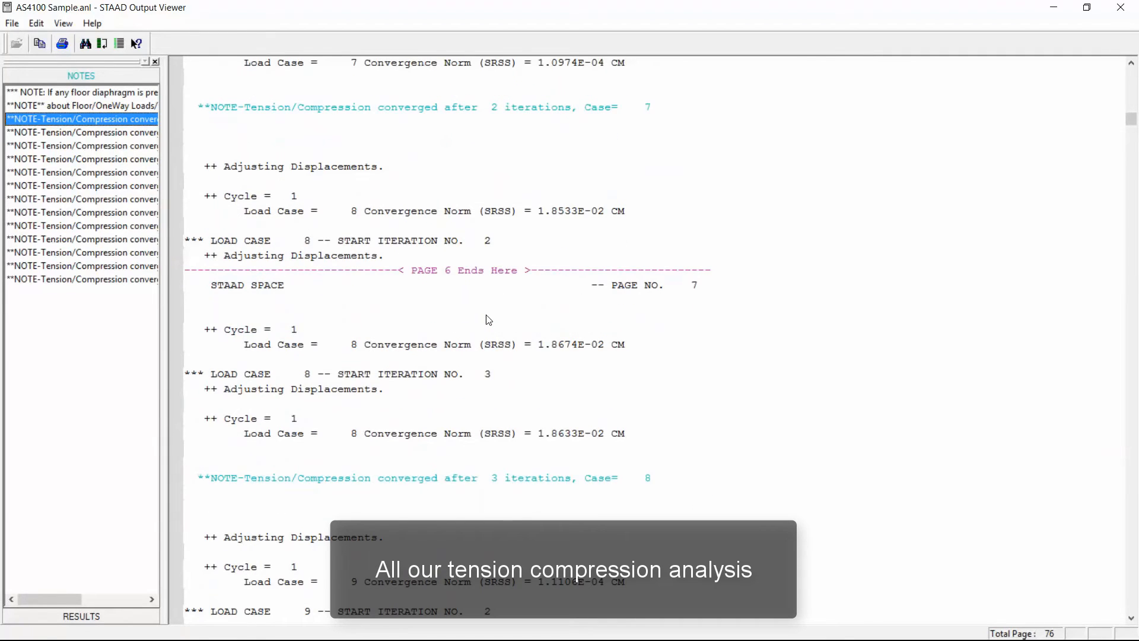
{"action": "scroll", "coordinate": [488, 319], "scroll_direction": "down", "scroll_amount": 6}
{"action": "scroll", "coordinate": [488, 319], "scroll_direction": "down", "scroll_amount": 20}
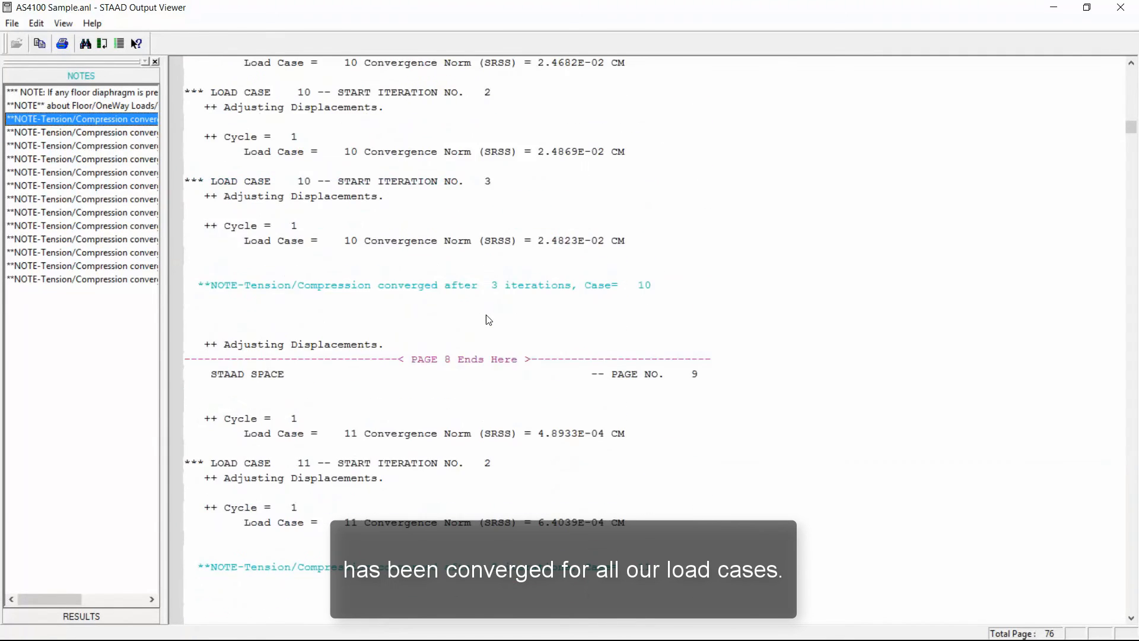
{"action": "scroll", "coordinate": [488, 319], "scroll_direction": "down", "scroll_amount": 6}
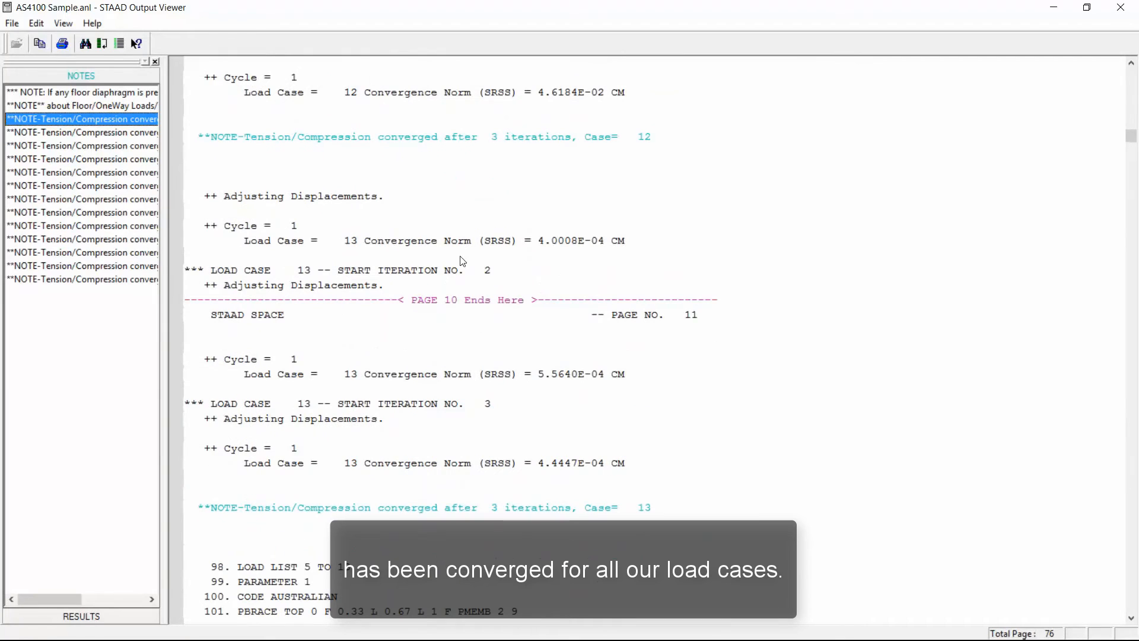
{"action": "scroll", "coordinate": [461, 259], "scroll_direction": "down", "scroll_amount": 8}
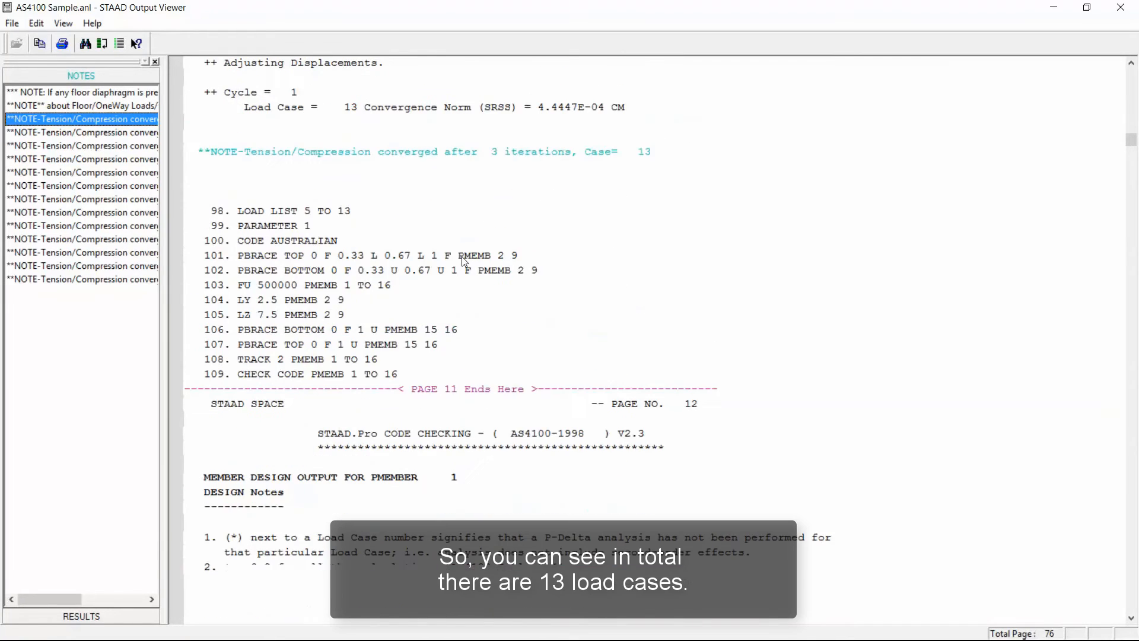
{"action": "scroll", "coordinate": [461, 256], "scroll_direction": "up", "scroll_amount": 3}
{"action": "left_click", "coordinate": [633, 289]}
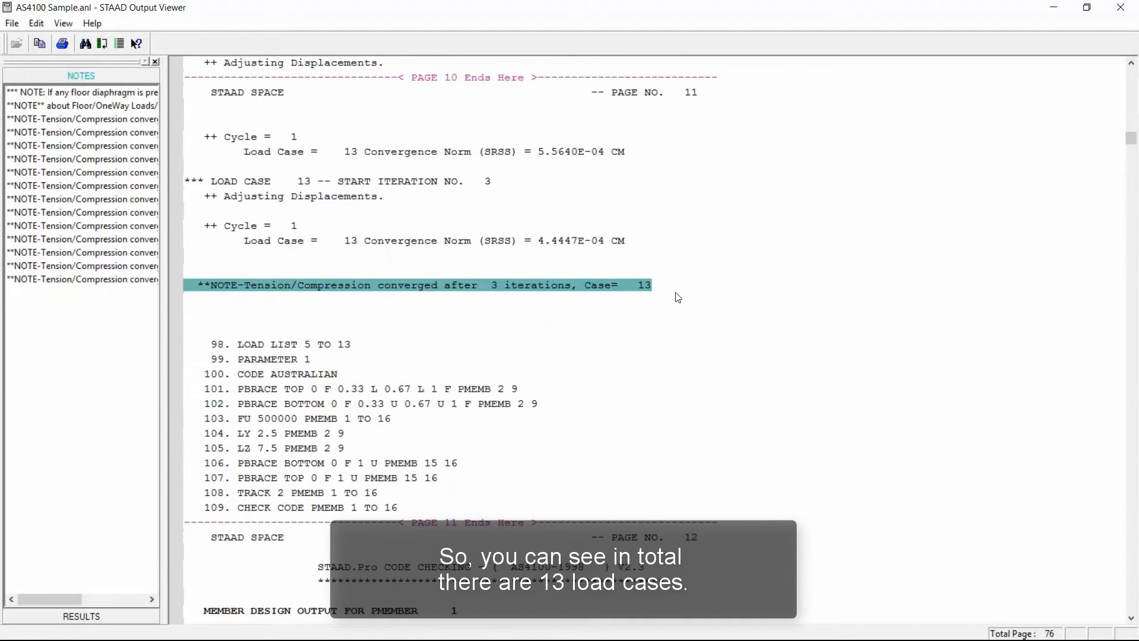
Close the output file and look through the model's list of load cases.
{"action": "left_click", "coordinate": [1120, 7]}
{"action": "left_click", "coordinate": [513, 66]}
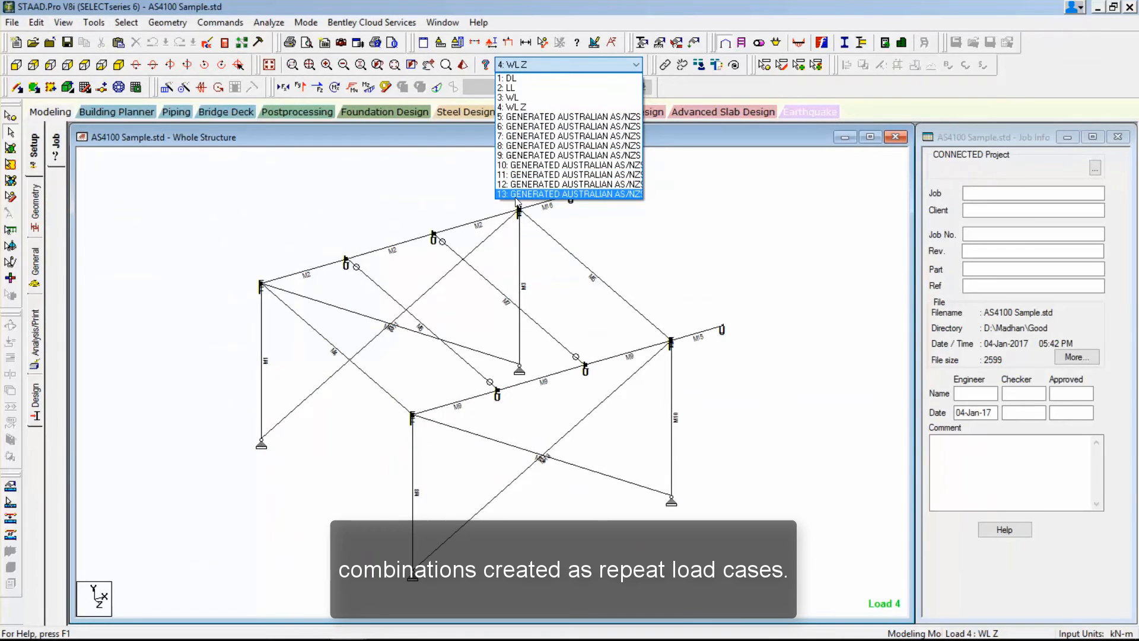
{"action": "left_click", "coordinate": [471, 135]}
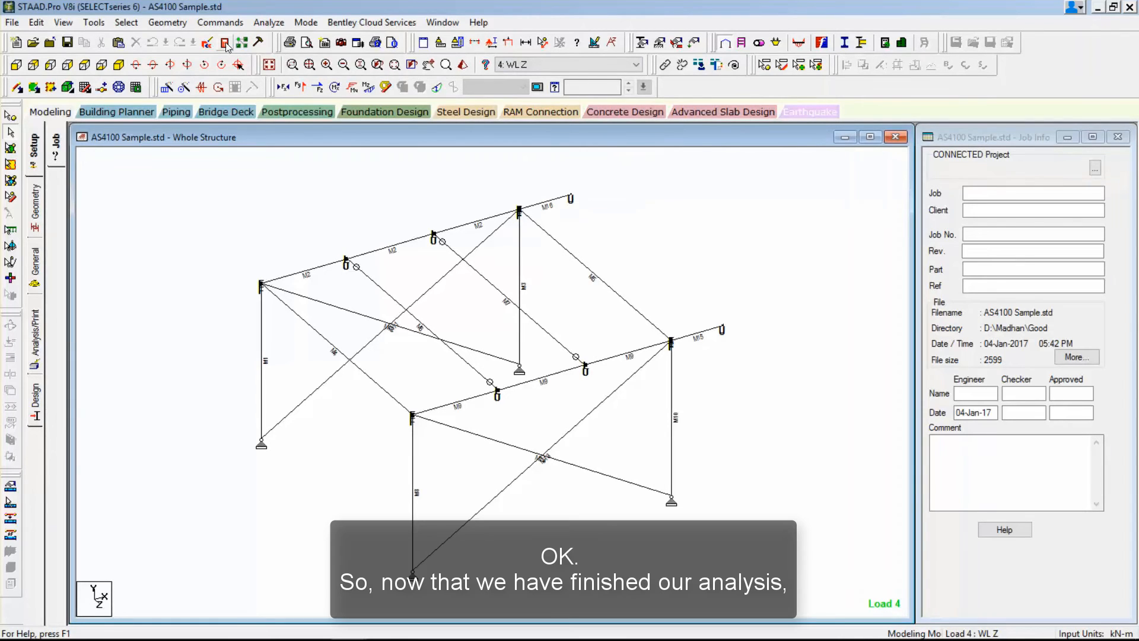
Enter Postprocessing with all load cases selected and select the maximum resultant row in the node displacement summary.
{"action": "left_click", "coordinate": [301, 111]}
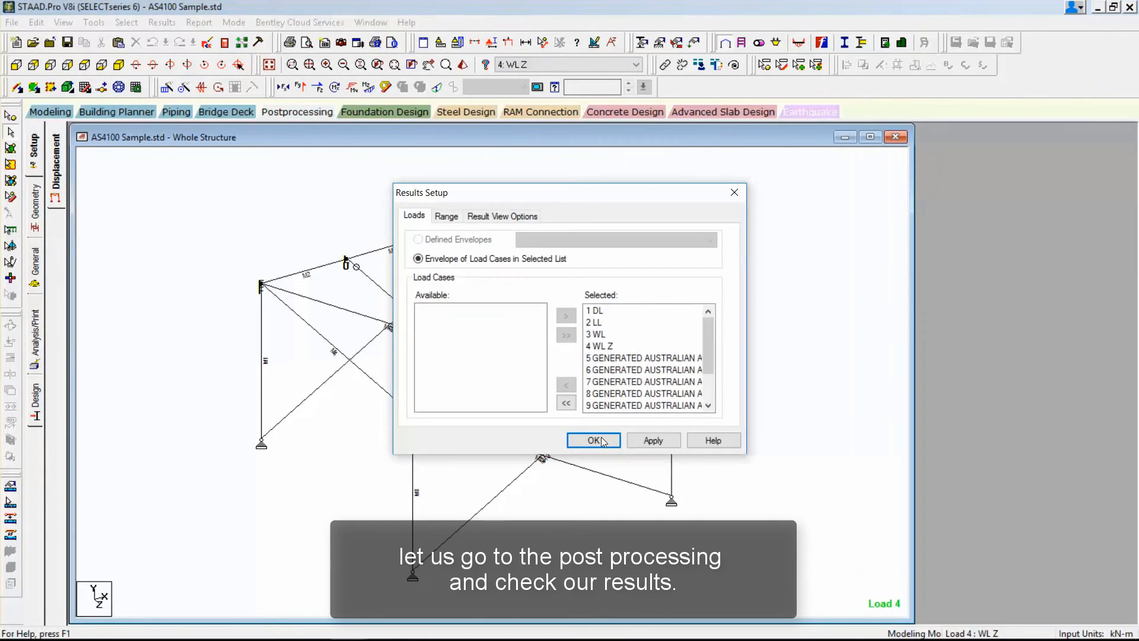
{"action": "left_click", "coordinate": [596, 437]}
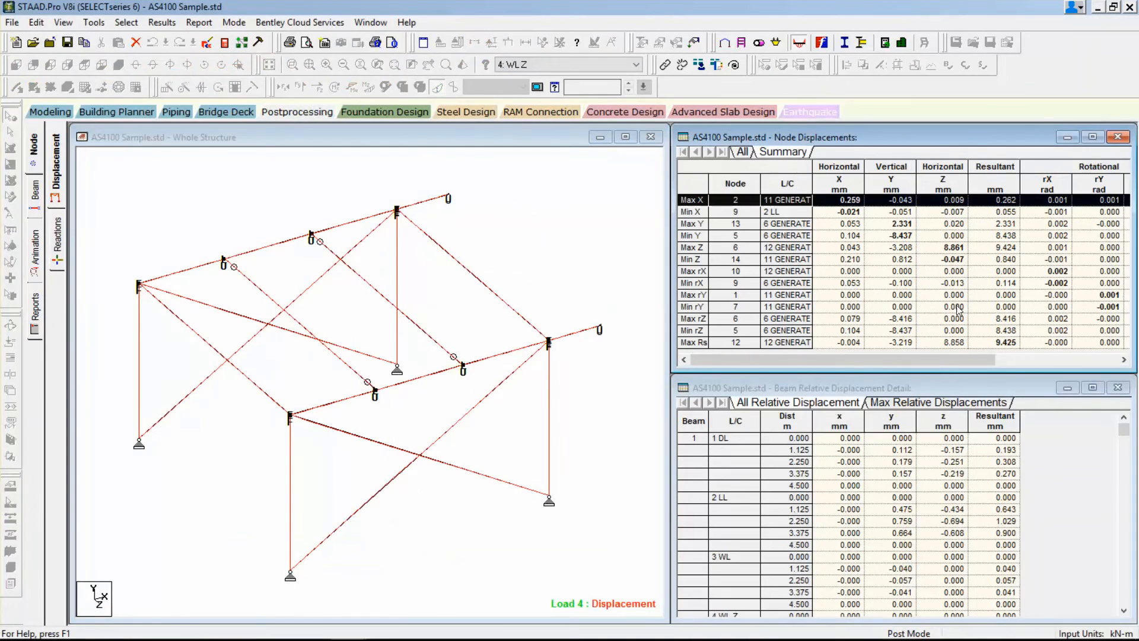
{"action": "left_click", "coordinate": [694, 343]}
Enlarge the displacement diagram of load case 4 WL Z on the frame.
{"action": "left_click", "coordinate": [589, 240]}
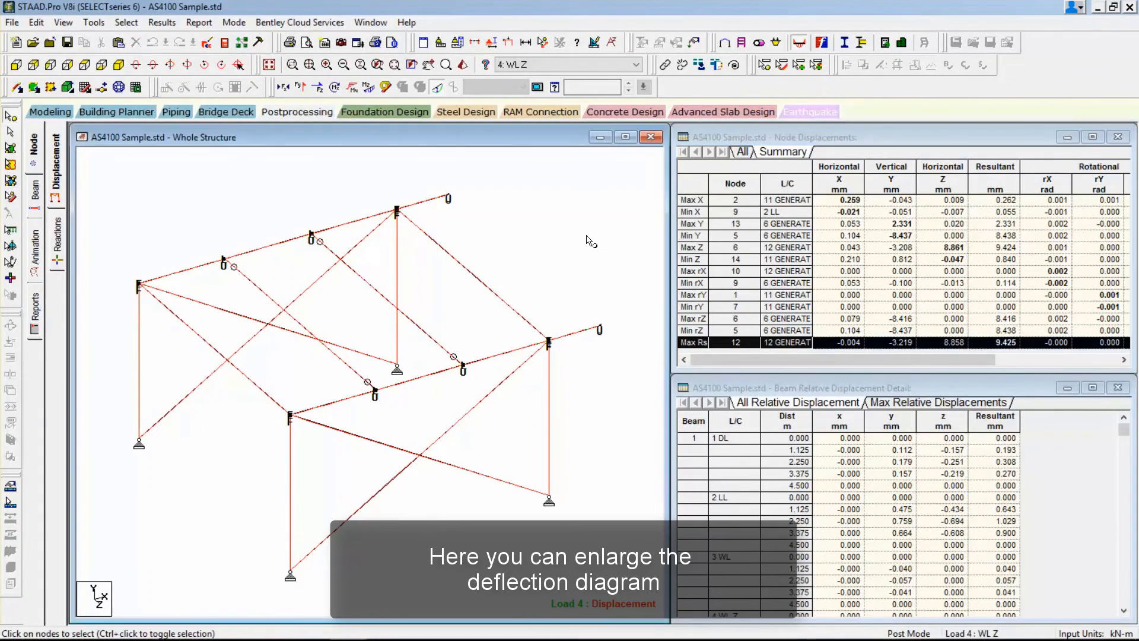
{"action": "key", "text": "ctrl+Up"}
{"action": "key", "text": "ctrl+Up"}
{"action": "key", "text": "ctrl+Up"}
{"action": "key", "text": "ctrl+Up"}
{"action": "key", "text": "ctrl+Up"}
{"action": "key", "text": "ctrl+Up"}
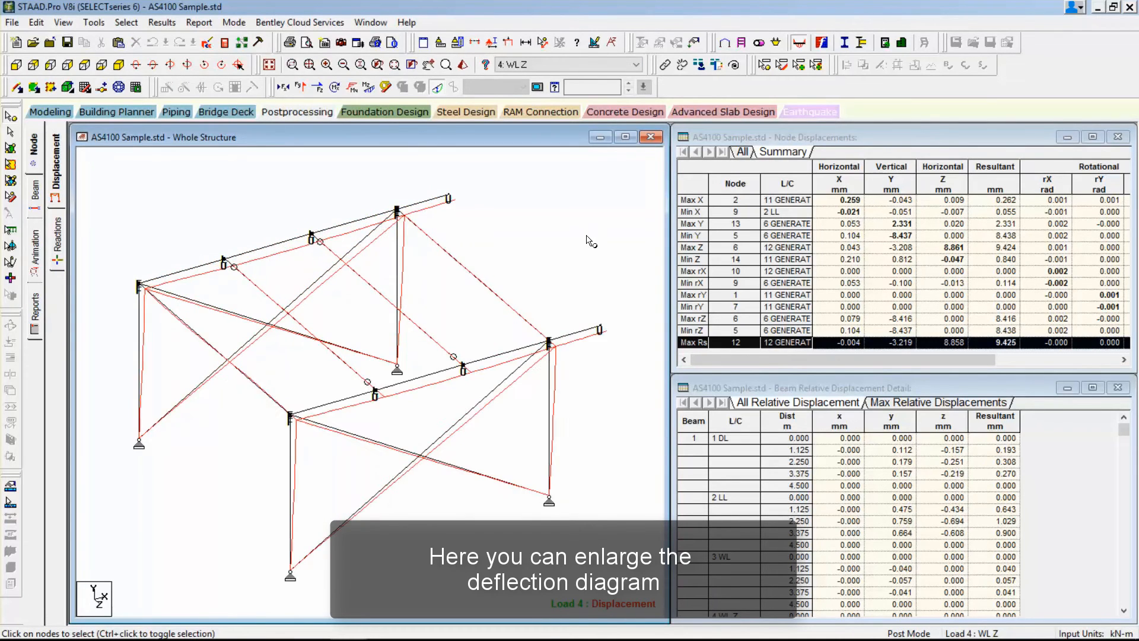
Hide the physical Member Number labels in the displacement view and maximize the Whole Structure window.
{"action": "right_click", "coordinate": [589, 240]}
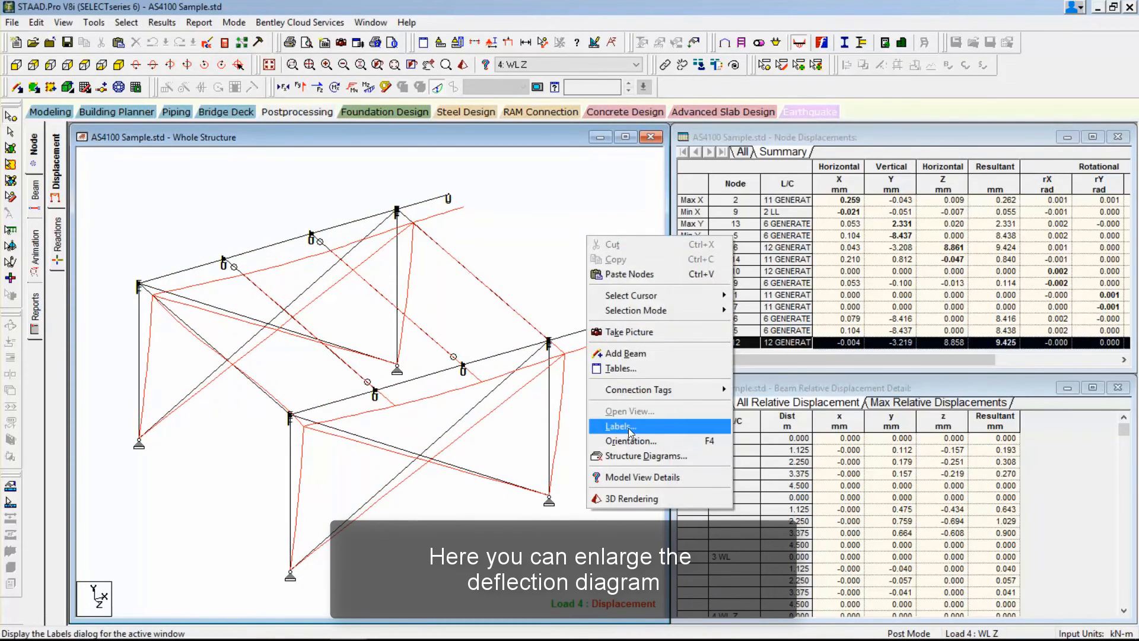
{"action": "left_click", "coordinate": [620, 436]}
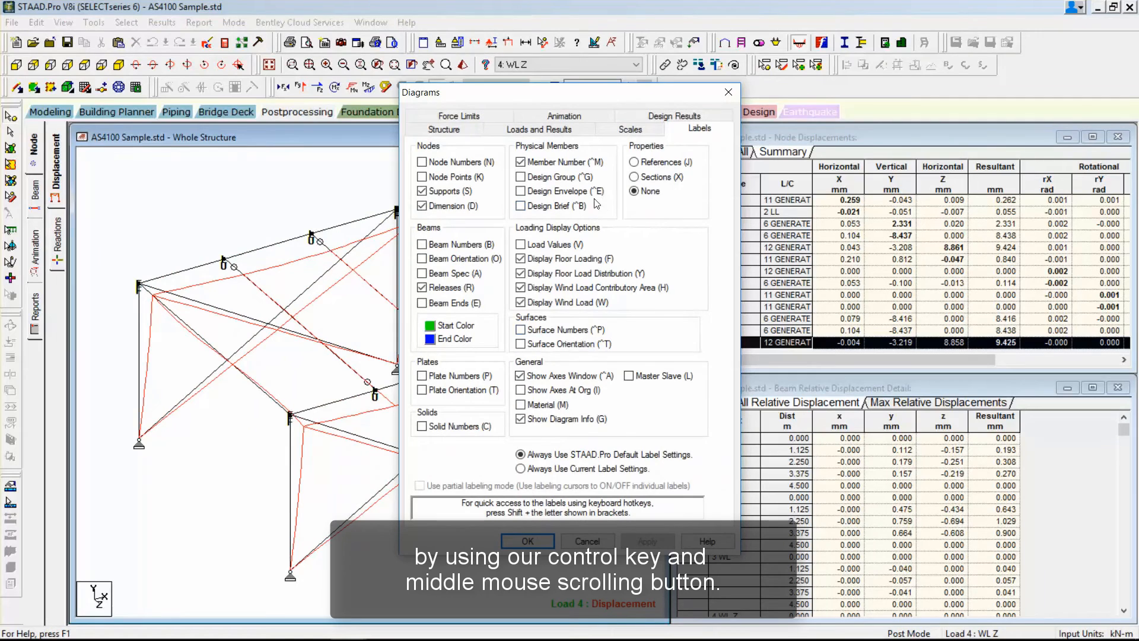
{"action": "left_click", "coordinate": [520, 161]}
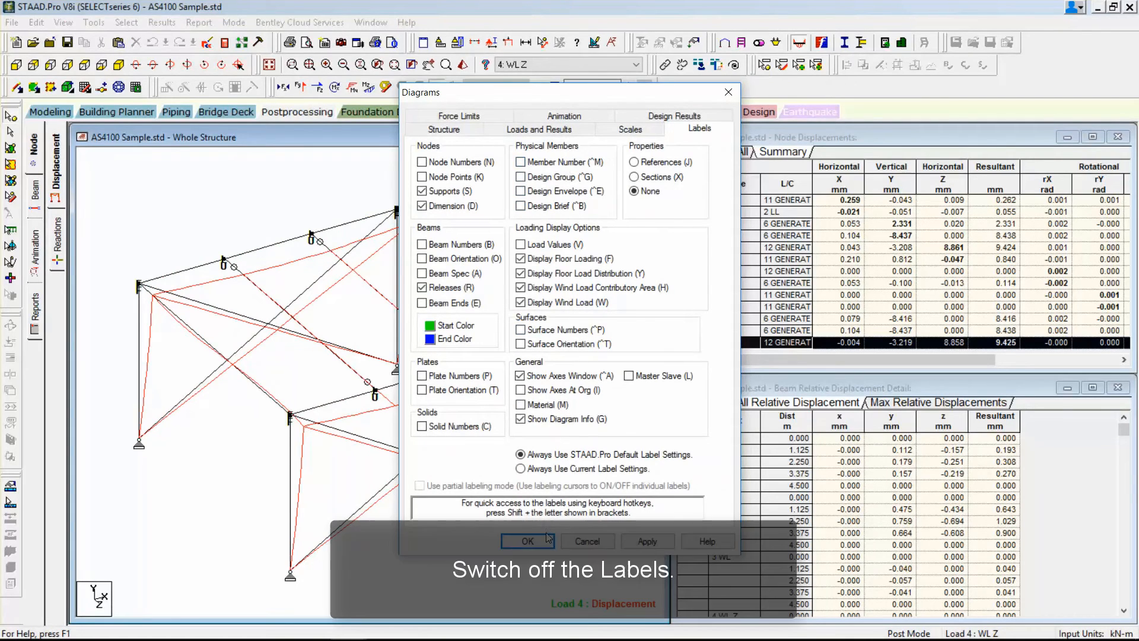
{"action": "left_click", "coordinate": [527, 540]}
{"action": "left_click", "coordinate": [625, 137]}
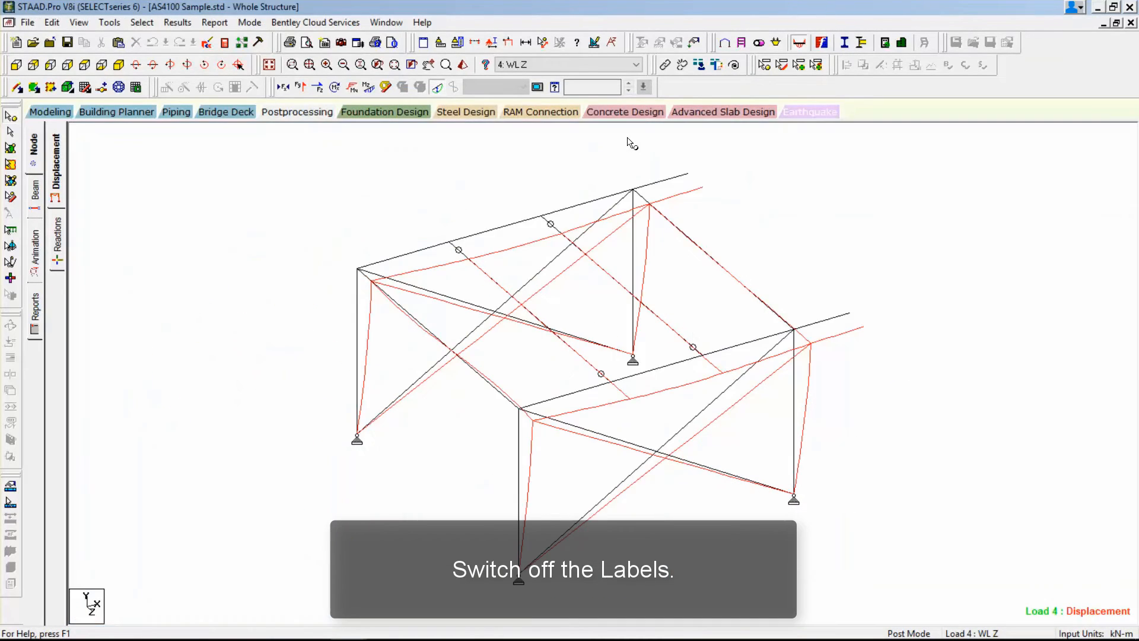
Annotate the resultant nodal displacement values at all nodes on the load case 4 displacement diagram.
{"action": "left_click", "coordinate": [177, 22]}
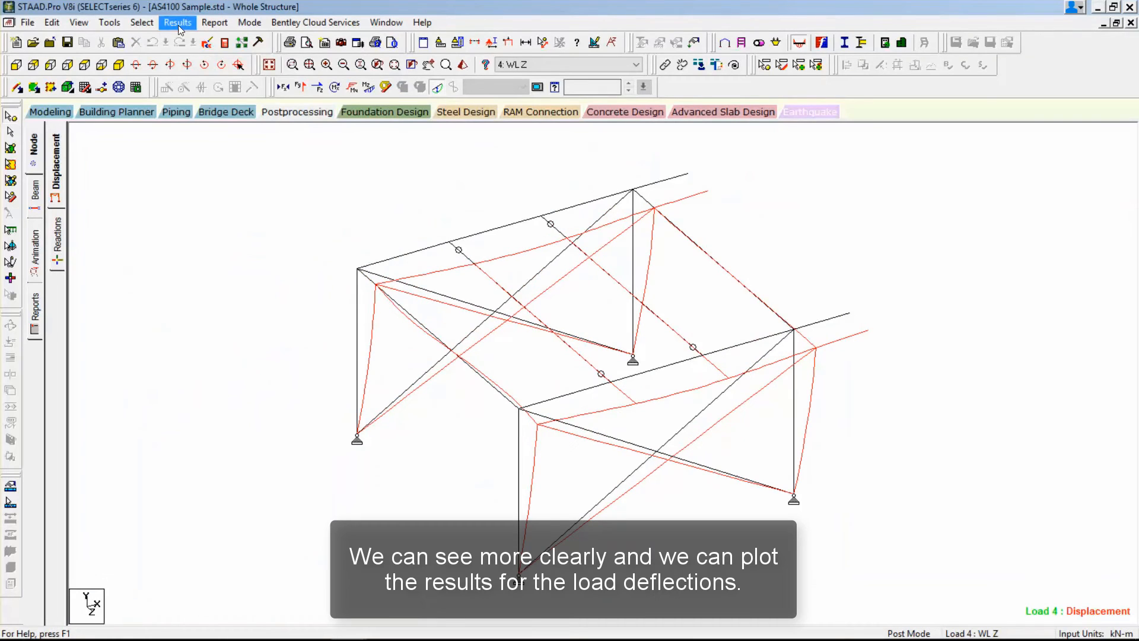
{"action": "left_click", "coordinate": [194, 261]}
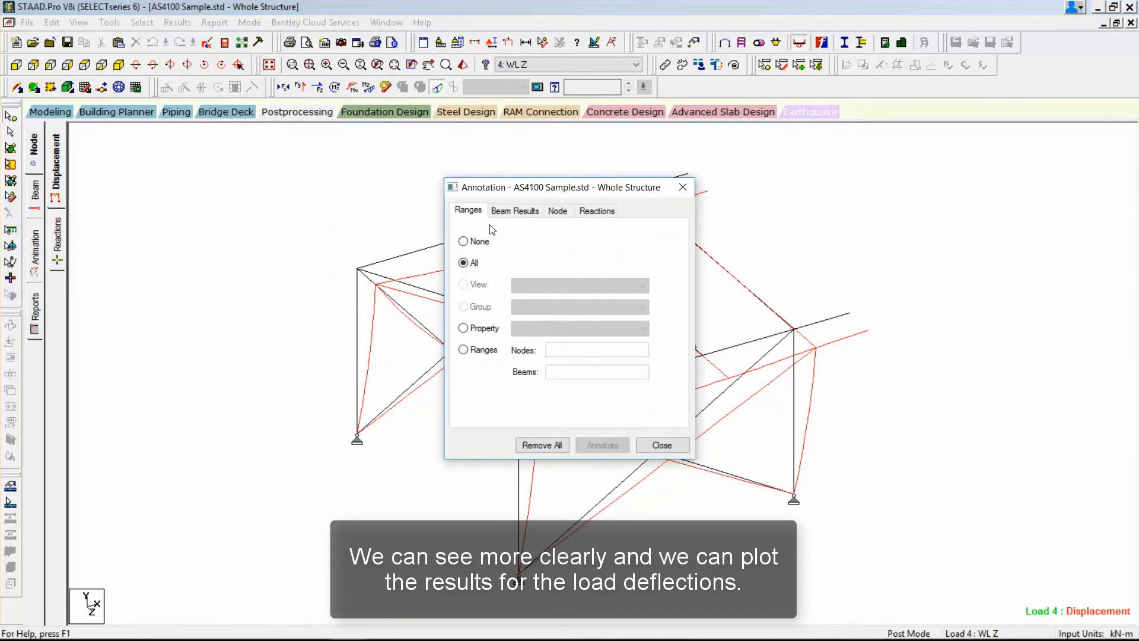
{"action": "left_click", "coordinate": [557, 210]}
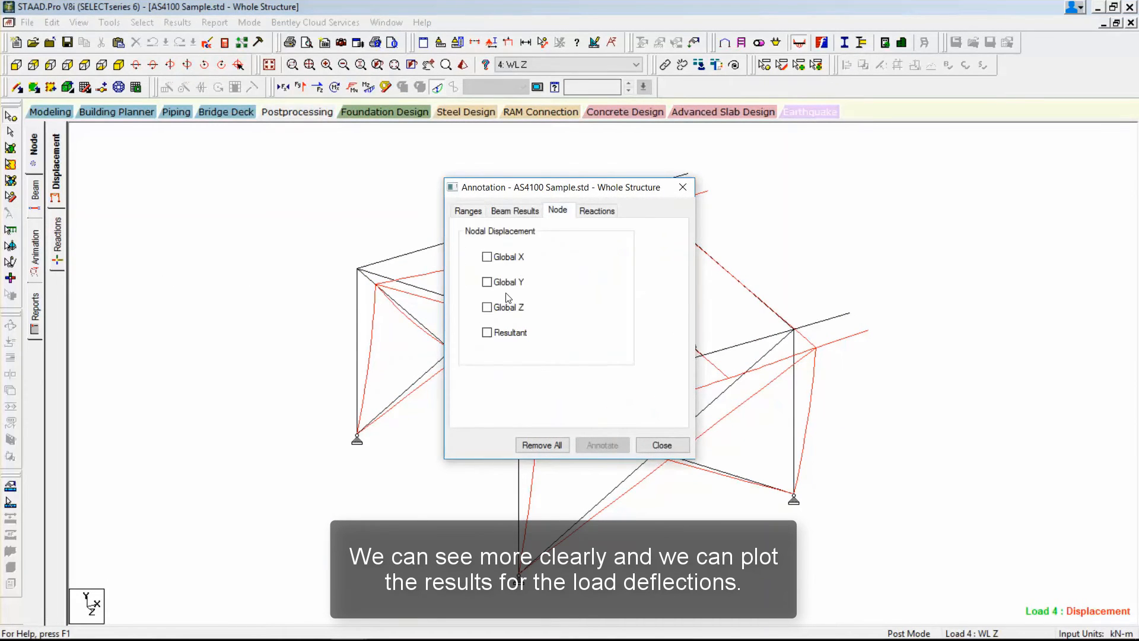
{"action": "left_click", "coordinate": [487, 332]}
{"action": "left_click", "coordinate": [602, 444]}
{"action": "left_click", "coordinate": [662, 445]}
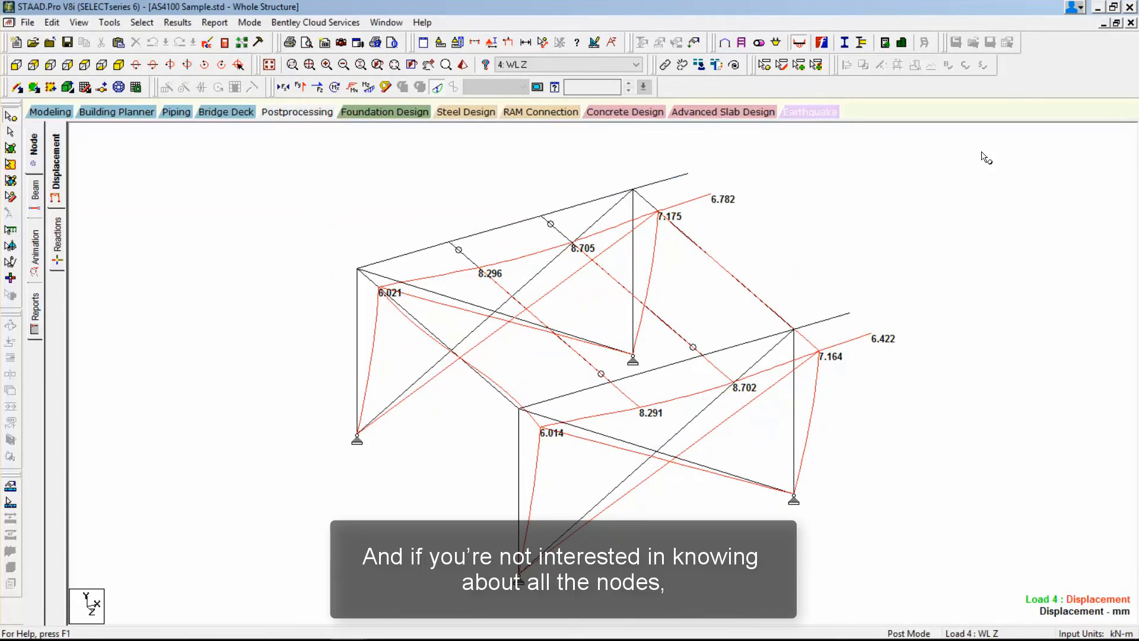
Check the maximum resultant node in the displacement summary and restrict the annotated displacement values to node 12.
{"action": "left_click", "coordinate": [1115, 24]}
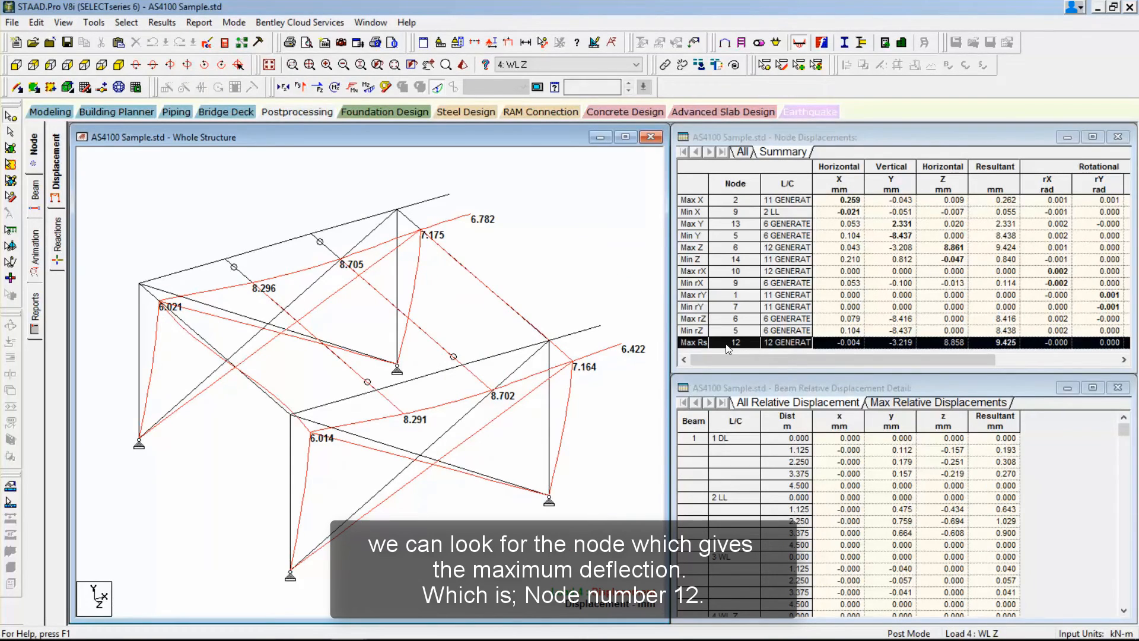
{"action": "left_click", "coordinate": [624, 137]}
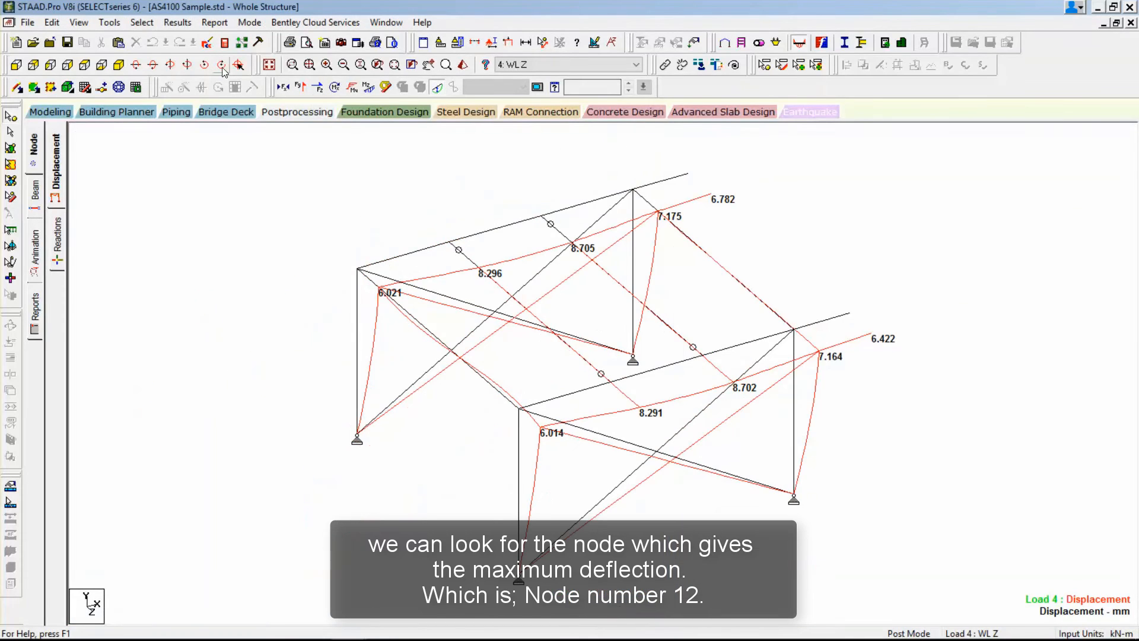
{"action": "left_click", "coordinate": [177, 22]}
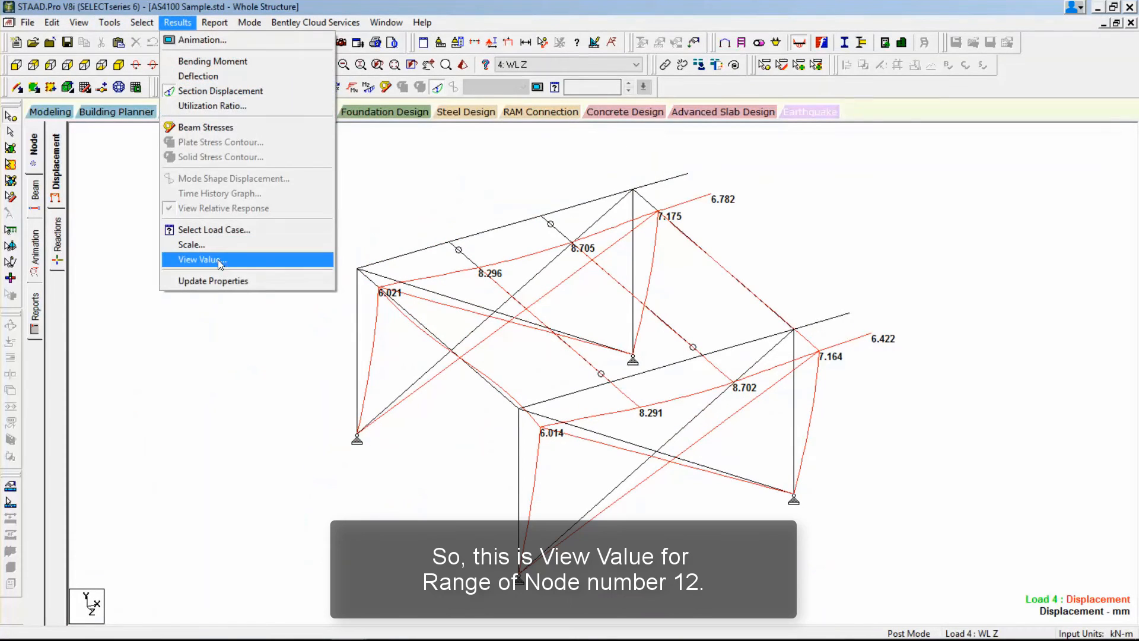
{"action": "left_click", "coordinate": [216, 258]}
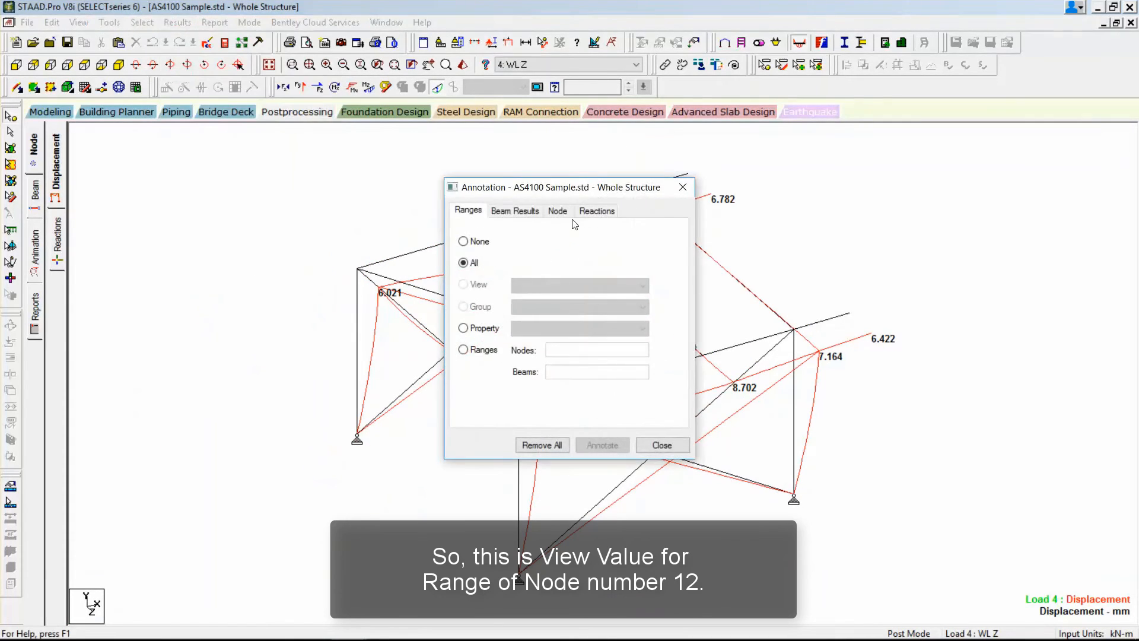
{"action": "left_click", "coordinate": [464, 350]}
{"action": "left_click", "coordinate": [562, 350]}
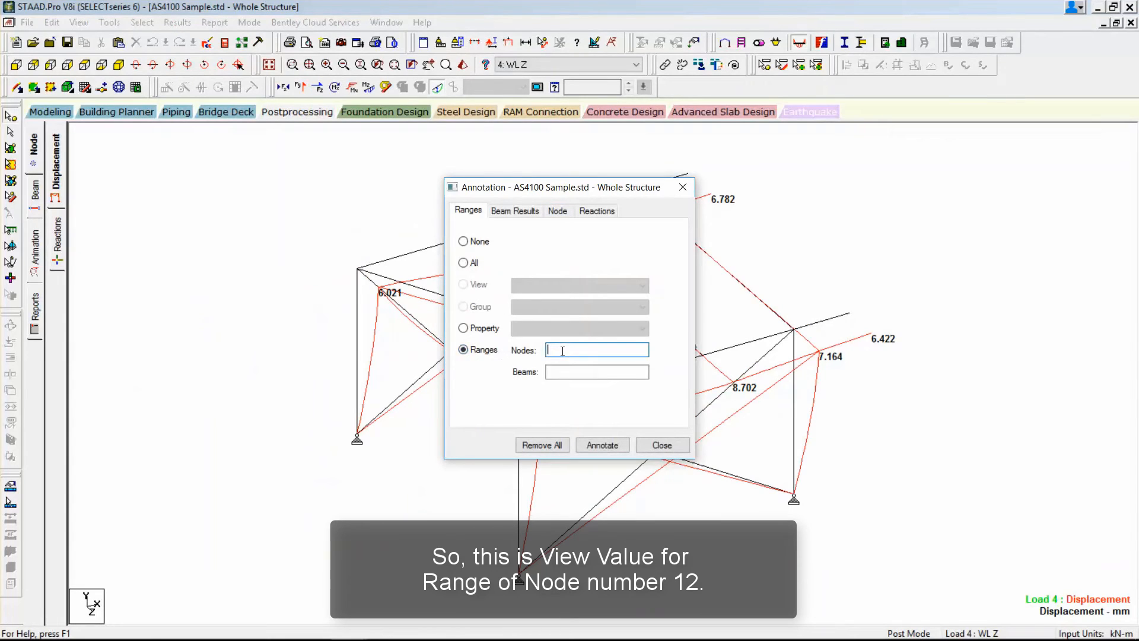
{"action": "left_click", "coordinate": [602, 444]}
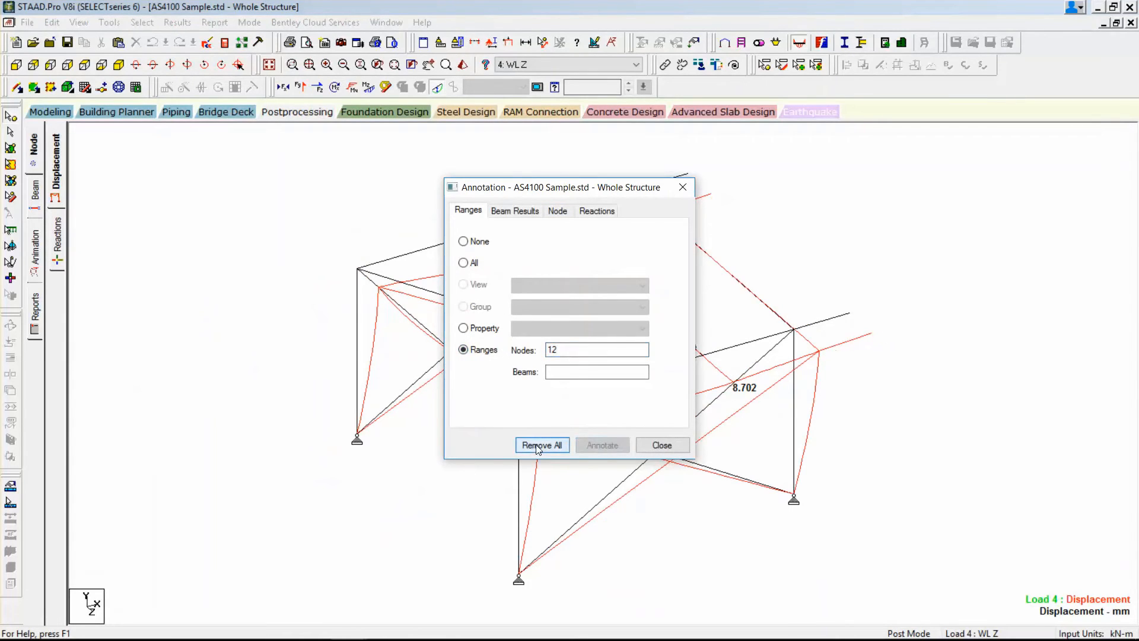
{"action": "left_click", "coordinate": [663, 446]}
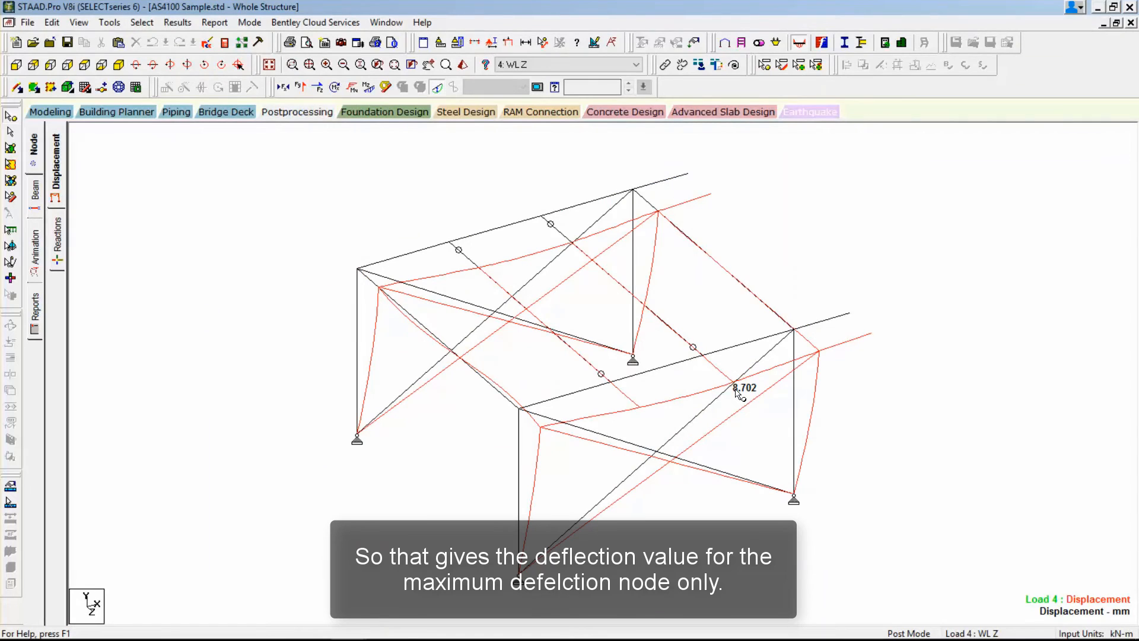
Display the support reactions and limit their results table to load case 1 DL.
{"action": "left_click", "coordinate": [57, 244]}
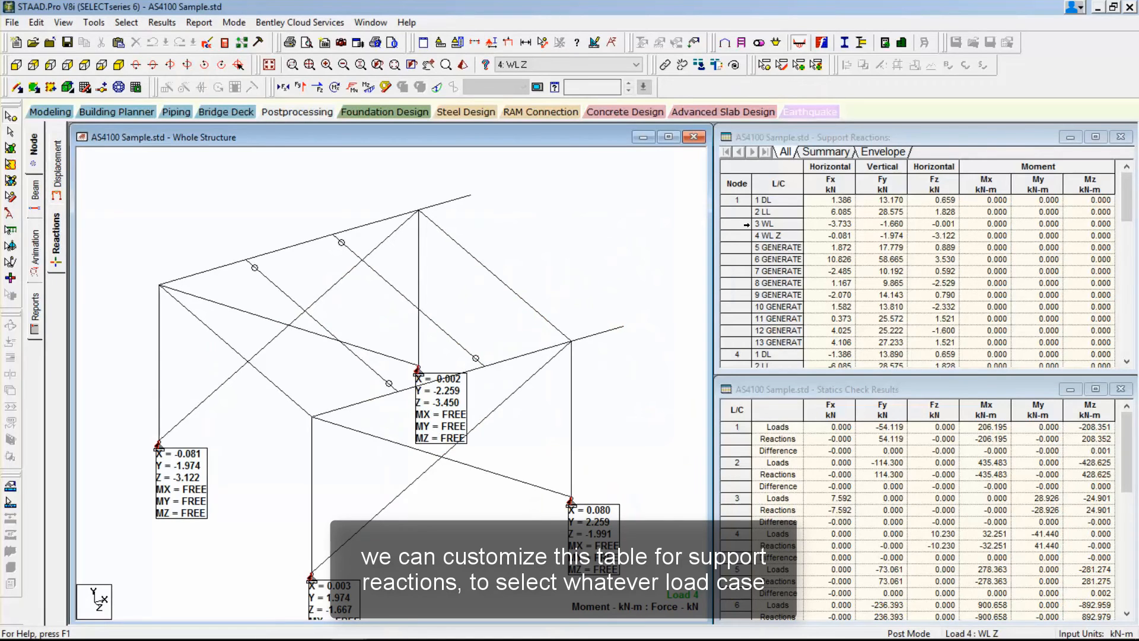
{"action": "right_click", "coordinate": [745, 226]}
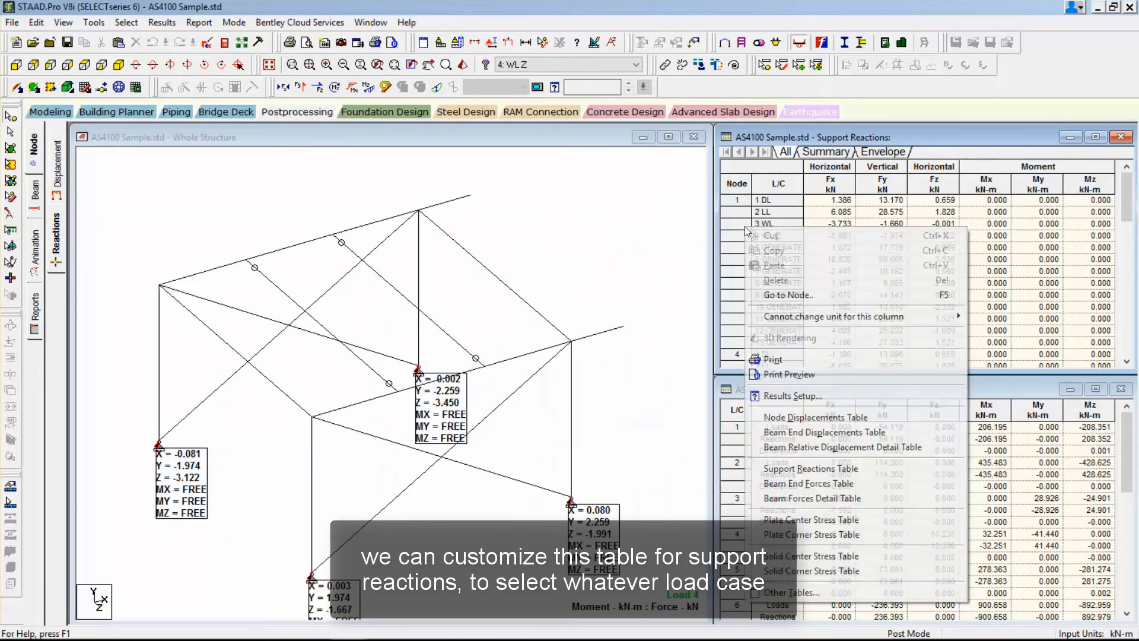
{"action": "left_click", "coordinate": [787, 395]}
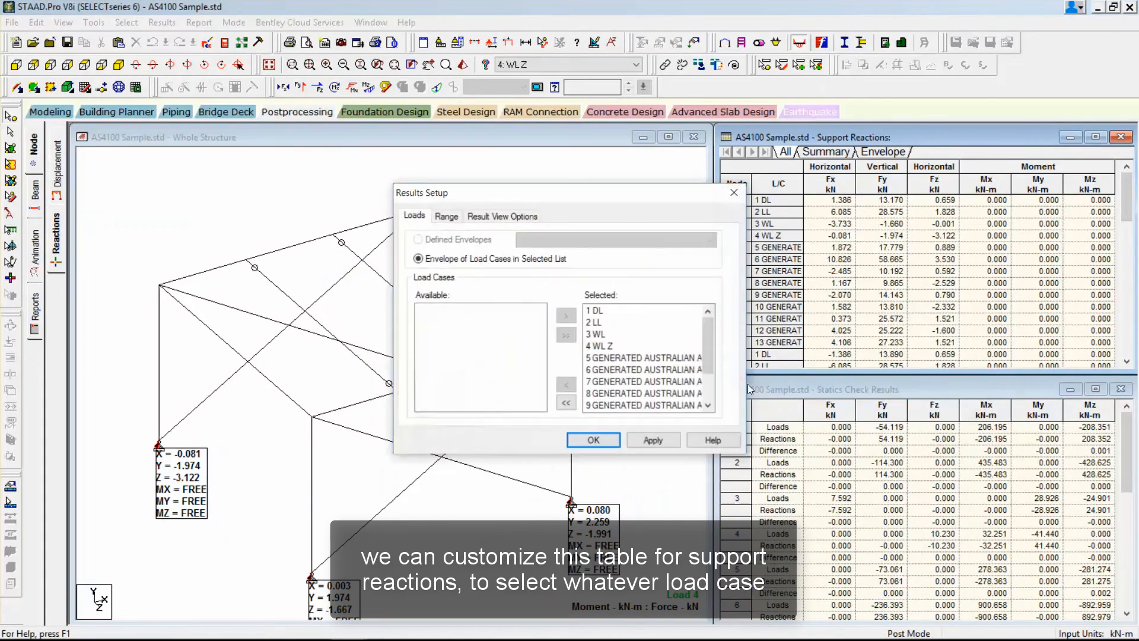
{"action": "left_click", "coordinate": [446, 310]}
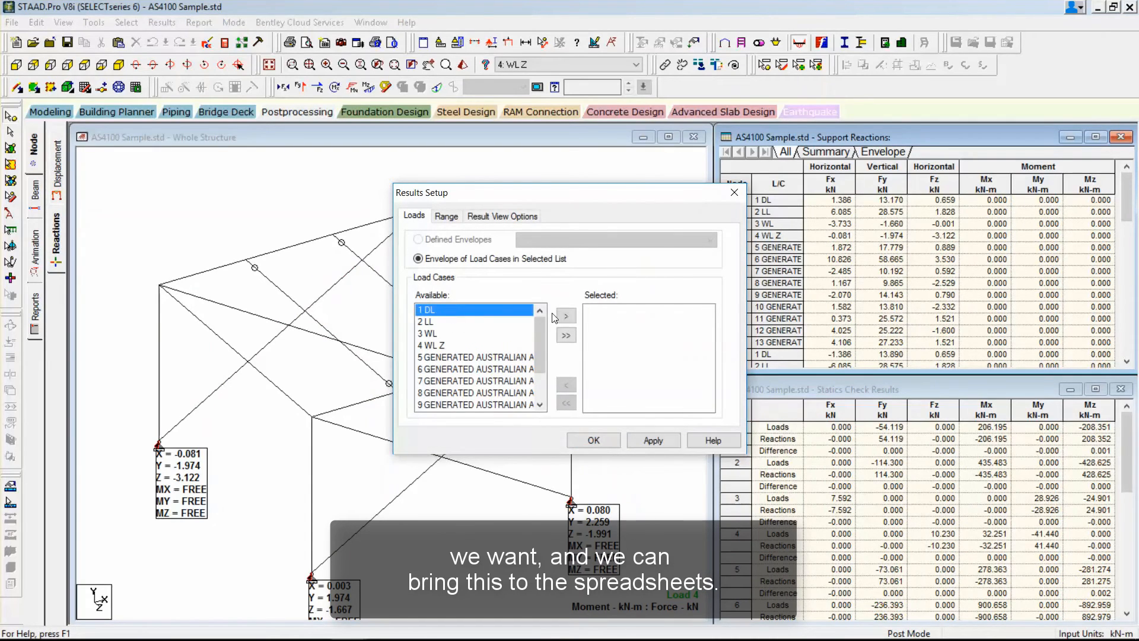
{"action": "left_click", "coordinate": [566, 316]}
{"action": "left_click", "coordinate": [652, 440]}
{"action": "left_click", "coordinate": [594, 440]}
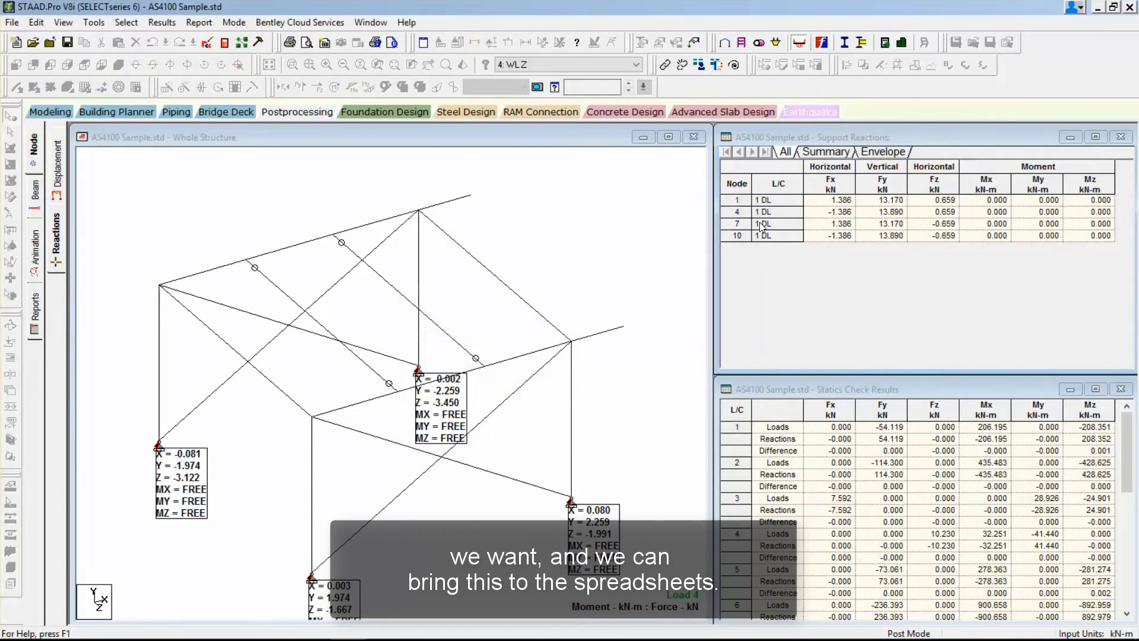
Copy the entire Support Reactions table, including its headings.
{"action": "left_click", "coordinate": [740, 173]}
{"action": "right_click", "coordinate": [741, 170]}
{"action": "left_click", "coordinate": [763, 194]}
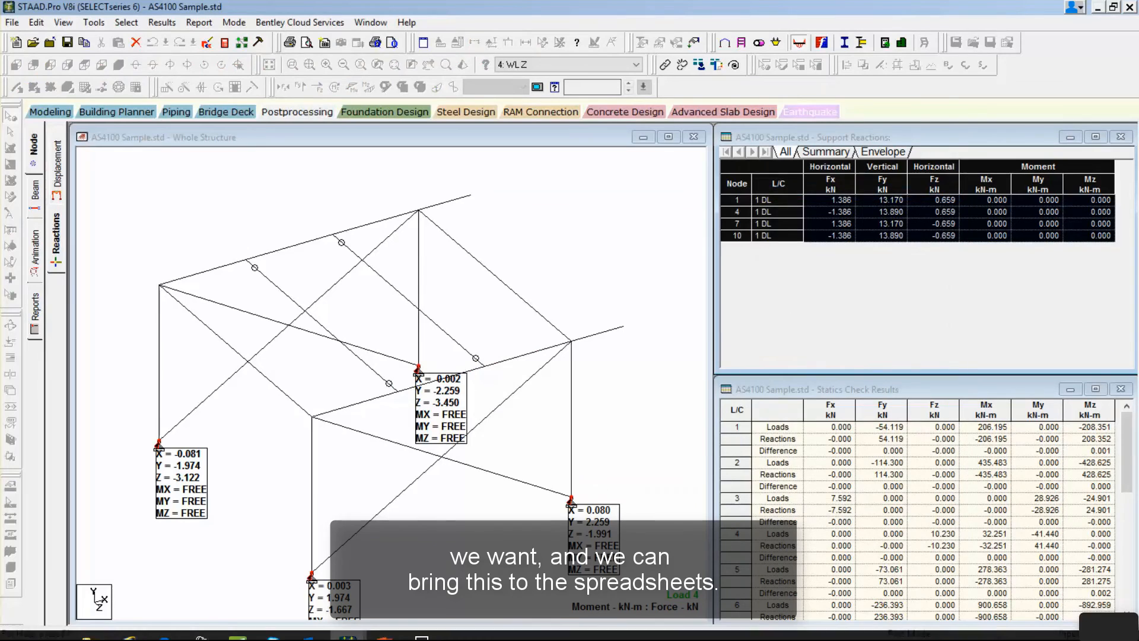
Search Windows for Excel, switch to it, and create a blank workbook, dismissing the What's New notice.
{"action": "left_click", "coordinate": [17, 626]}
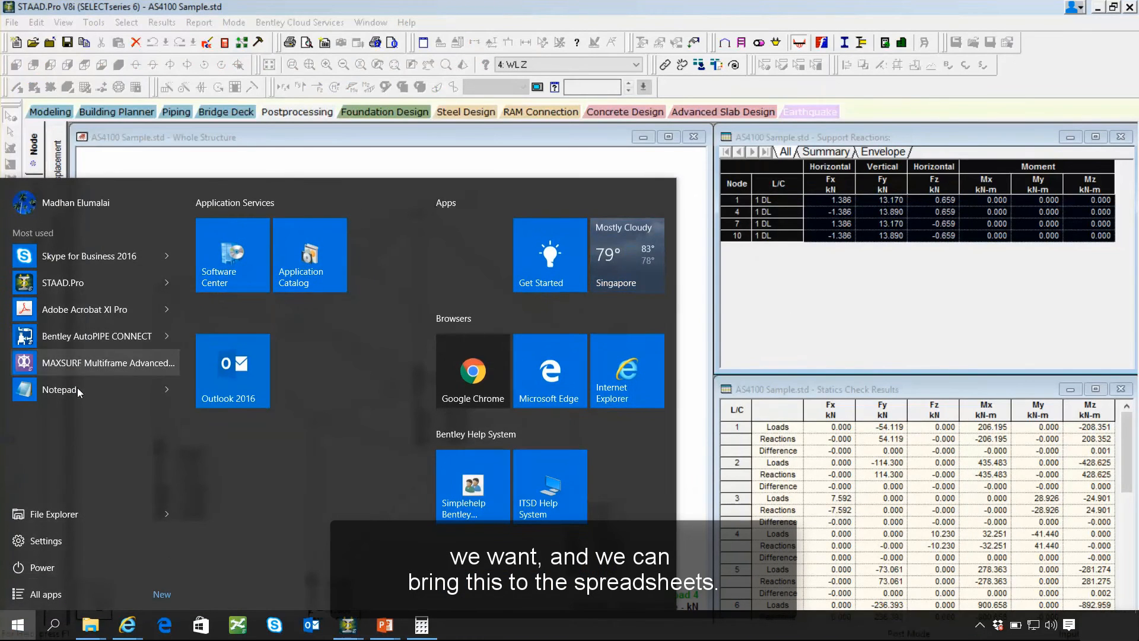
{"action": "left_click", "coordinate": [54, 625]}
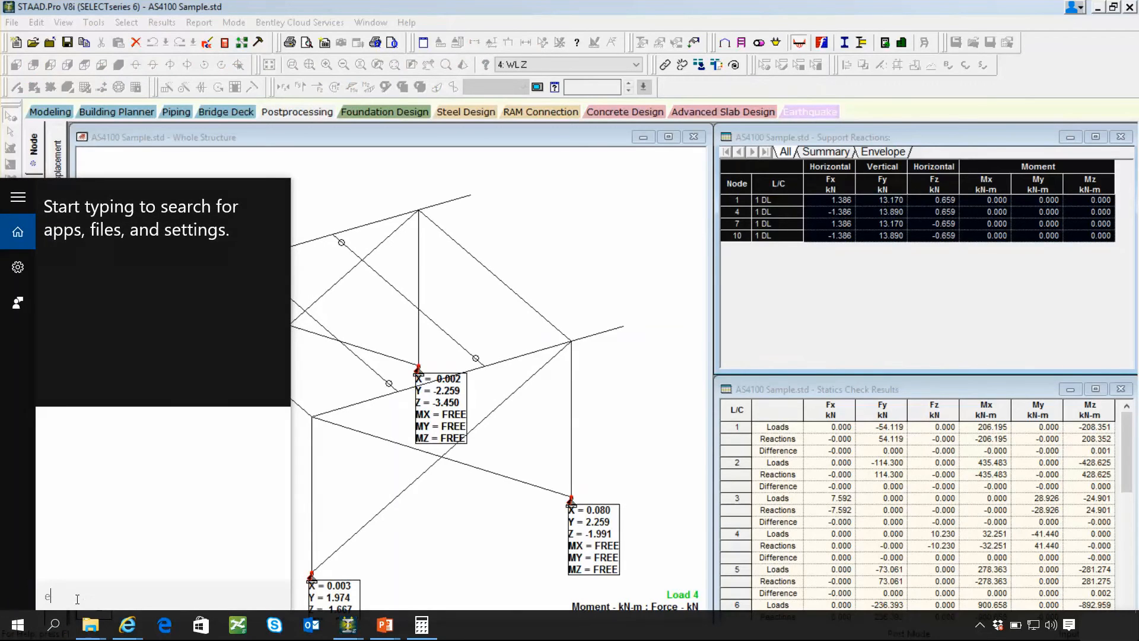
{"action": "type", "text": "exce"}
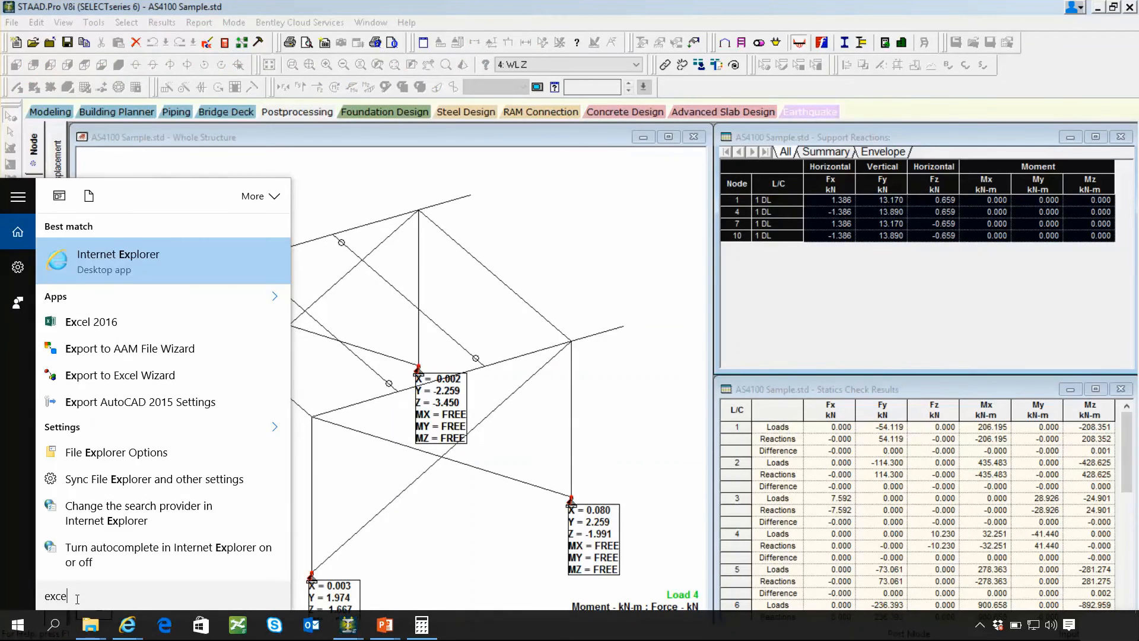
{"action": "left_click", "coordinate": [159, 265]}
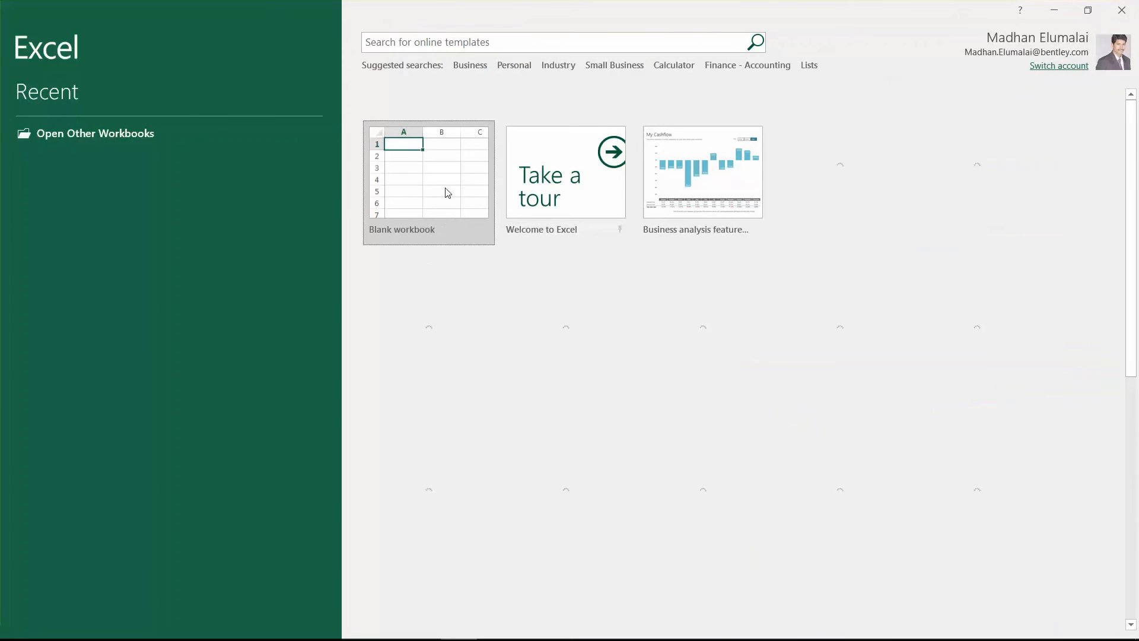
{"action": "left_click", "coordinate": [447, 192]}
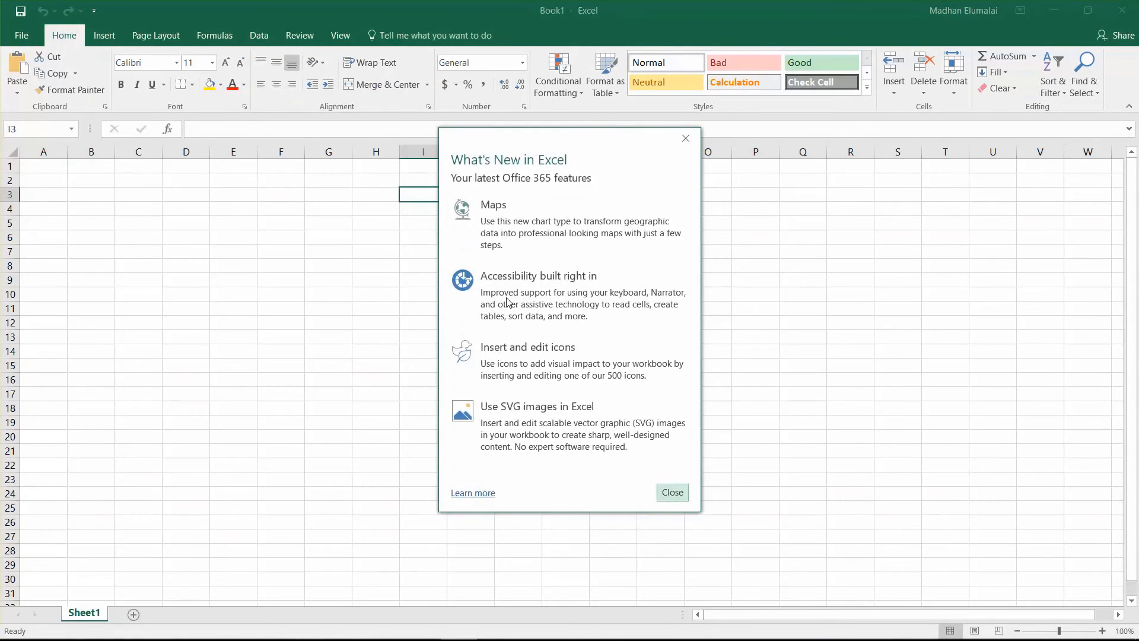
{"action": "left_click", "coordinate": [673, 493]}
Paste the support reactions table at cell K16 and total the vertical Fy reactions in N23 with =SUM(N18:N22).
{"action": "right_click", "coordinate": [511, 376]}
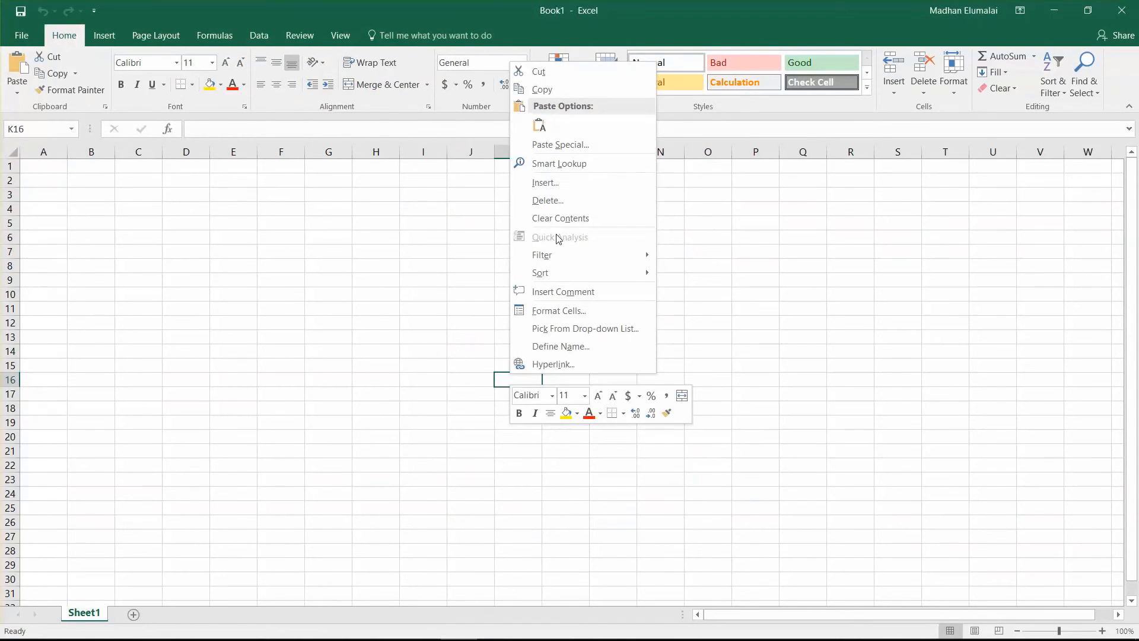
{"action": "left_click", "coordinate": [539, 125]}
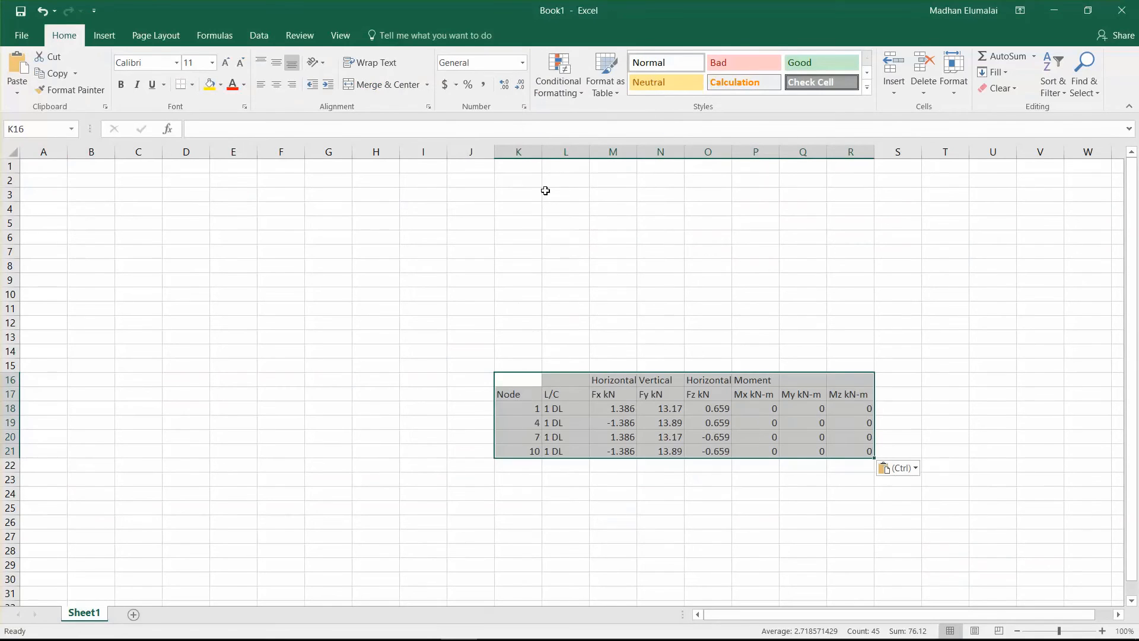
{"action": "left_click_drag", "start_coordinate": [658, 408], "coordinate": [656, 482]}
{"action": "left_click", "coordinate": [1002, 56]}
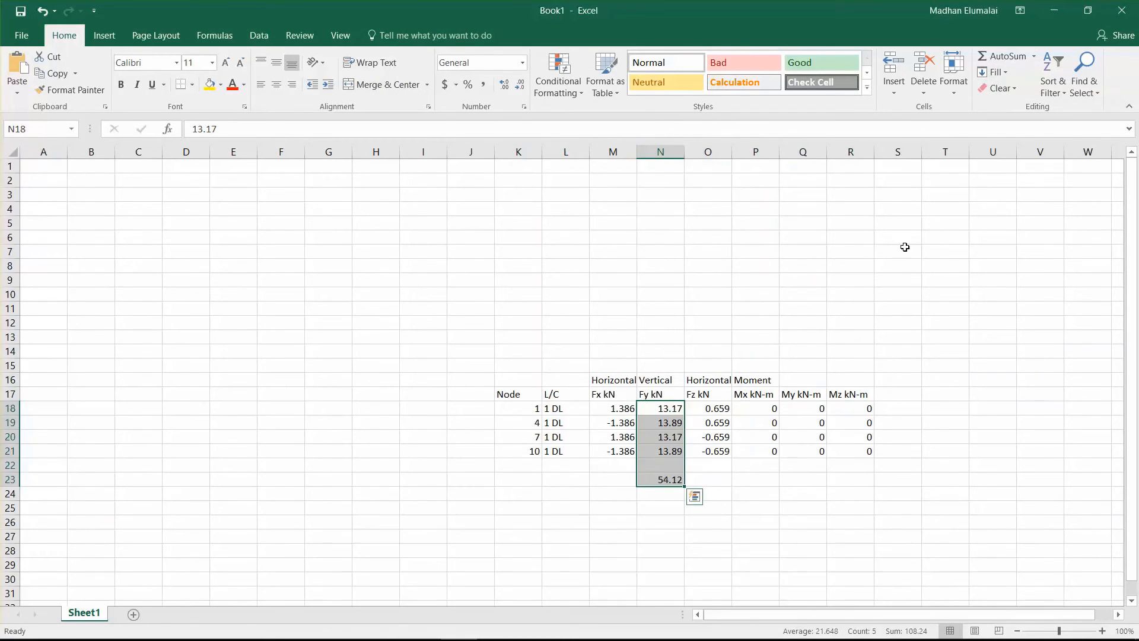
{"action": "left_click", "coordinate": [904, 249]}
{"action": "left_click", "coordinate": [669, 477]}
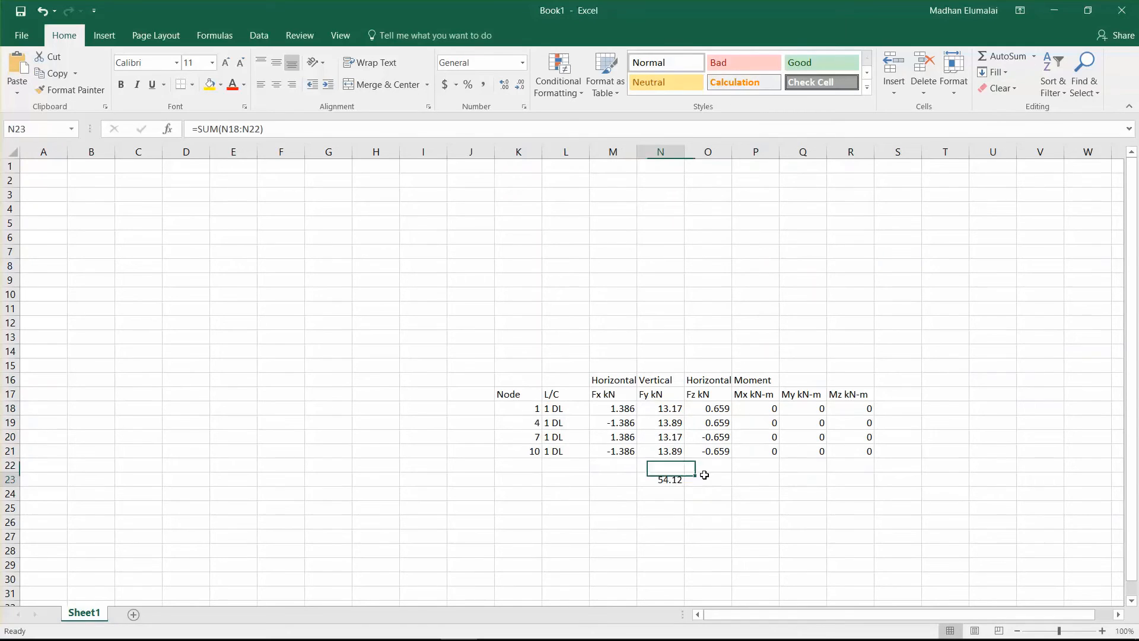
Compare the summed Fy reaction in Excel with the load case 1 values in STAAD.Pro's Statics Check Results.
{"action": "left_click", "coordinate": [1059, 12]}
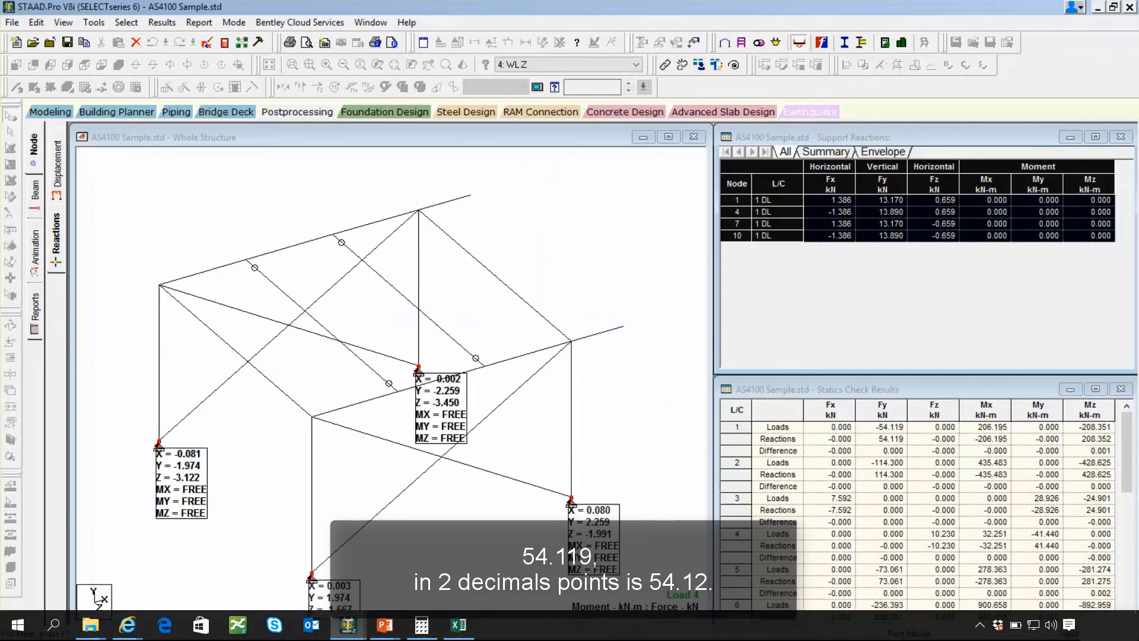
{"action": "left_click", "coordinate": [459, 627]}
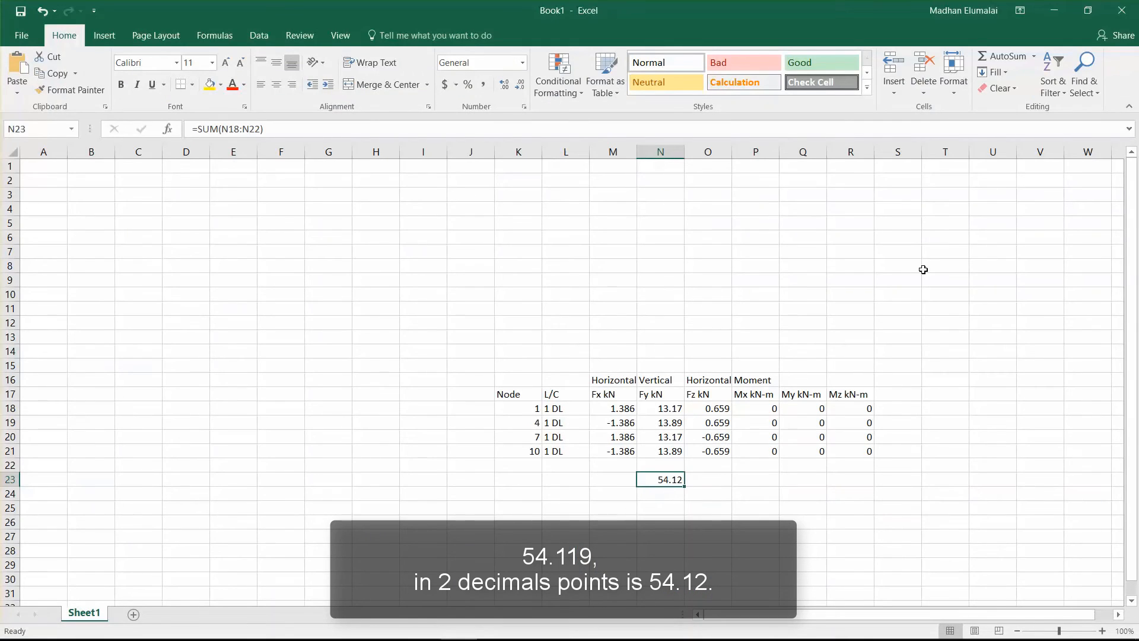
{"action": "left_click", "coordinate": [1054, 11]}
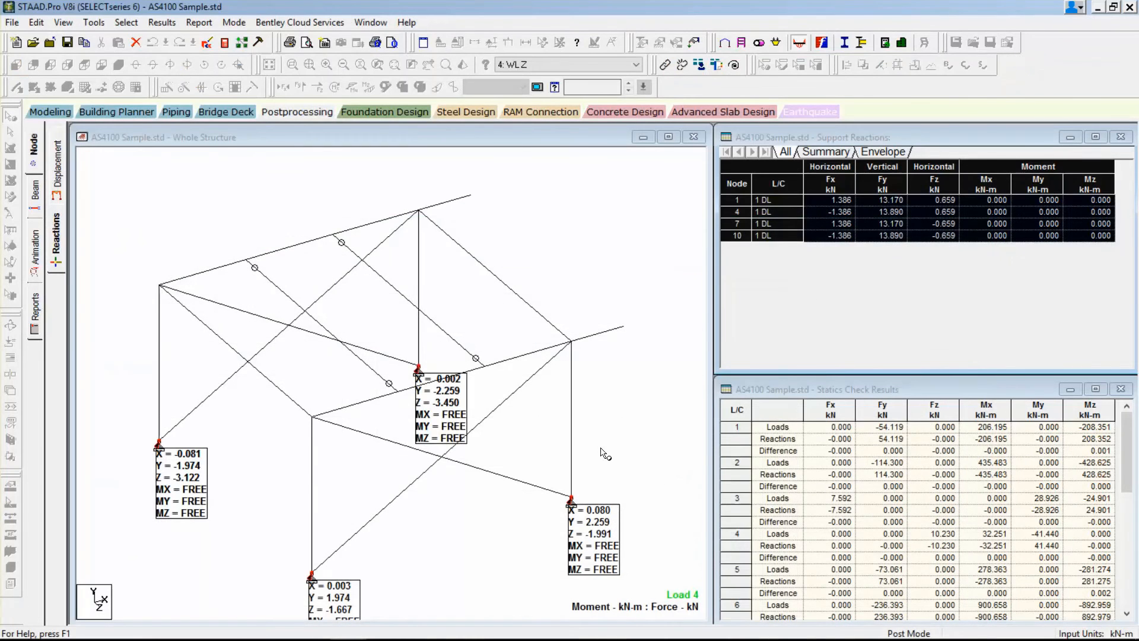
Display the beam forces and annotate the maximum bending values of all beams on the bending moment diagram.
{"action": "left_click", "coordinate": [35, 195]}
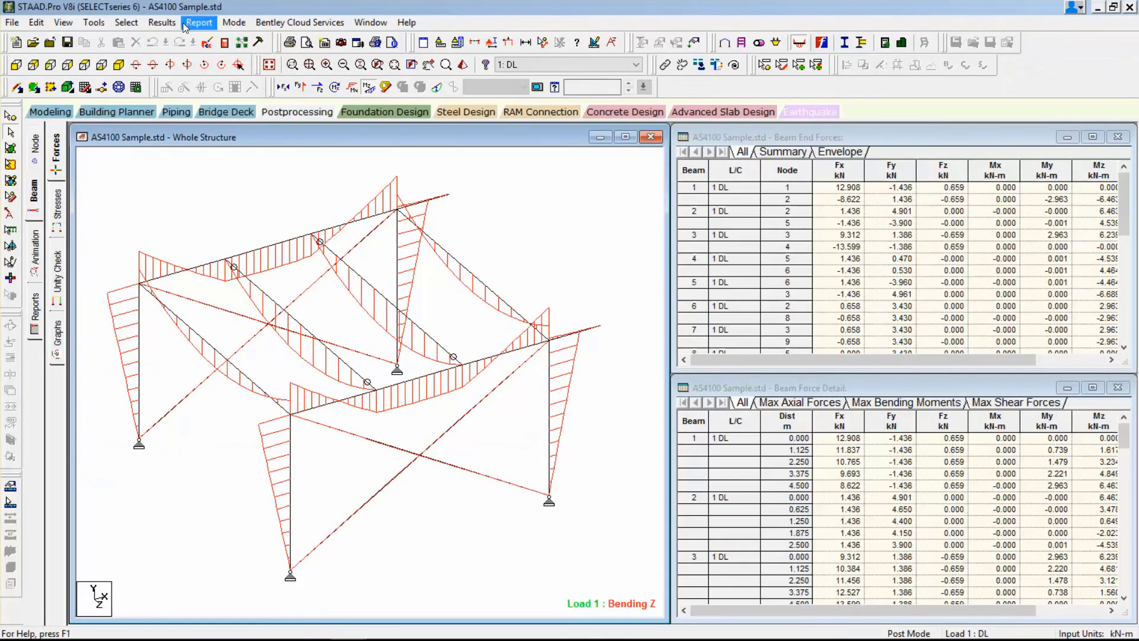
{"action": "left_click", "coordinate": [161, 22]}
{"action": "left_click", "coordinate": [249, 255]}
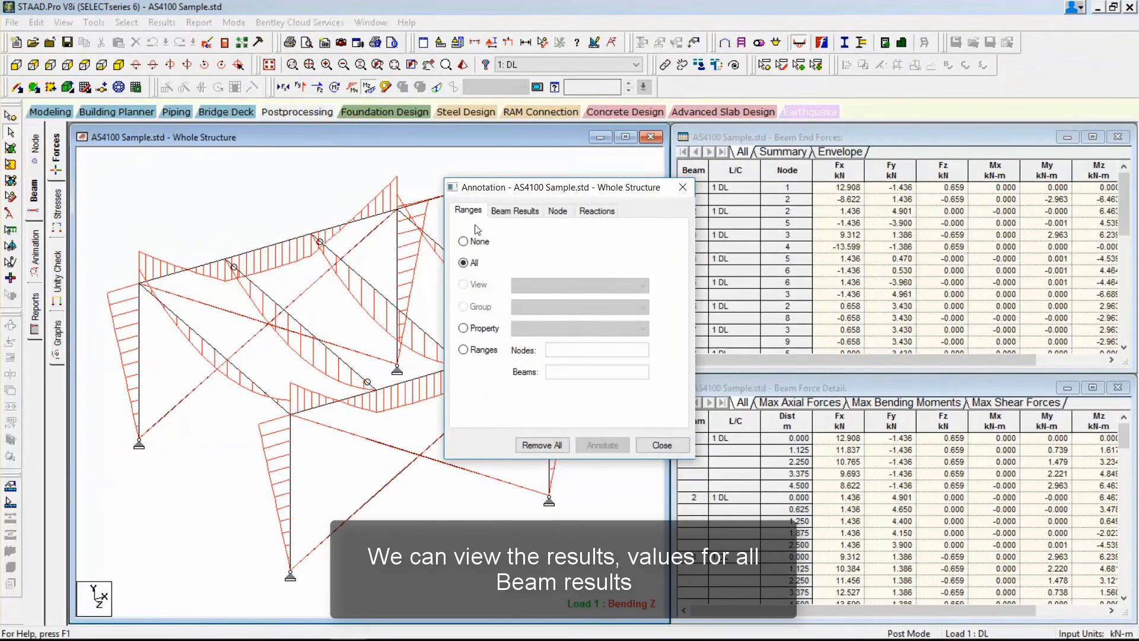
{"action": "left_click", "coordinate": [532, 212]}
{"action": "left_click", "coordinate": [547, 247]}
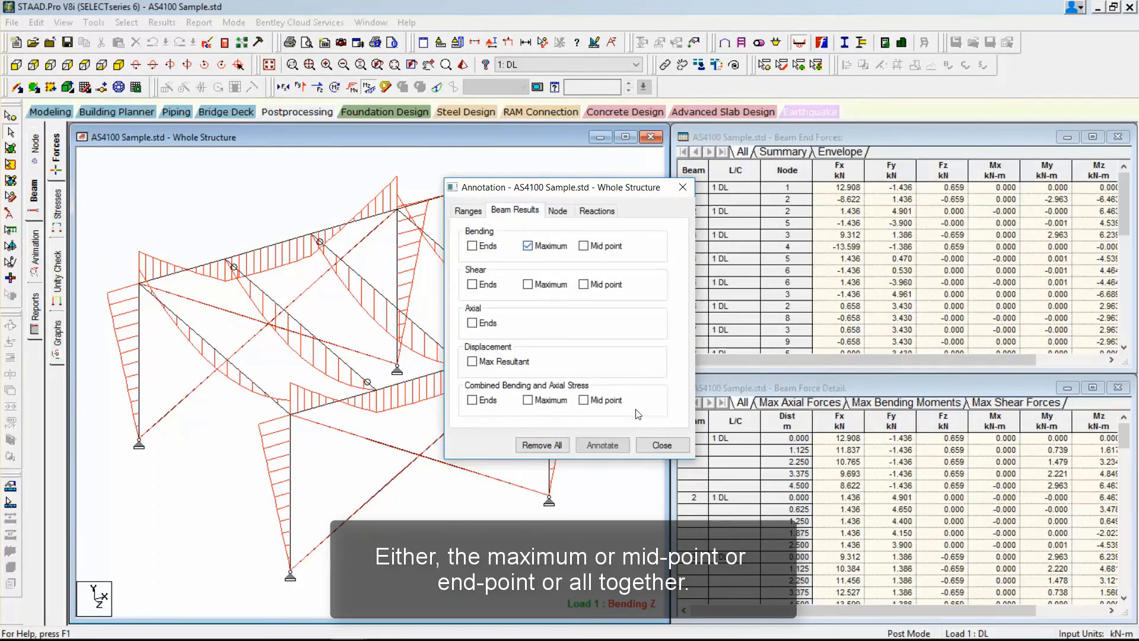
{"action": "left_click", "coordinate": [605, 445]}
Add the mid-point and end bending values to the beam annotations on the bending moment diagram.
{"action": "left_click", "coordinate": [605, 245]}
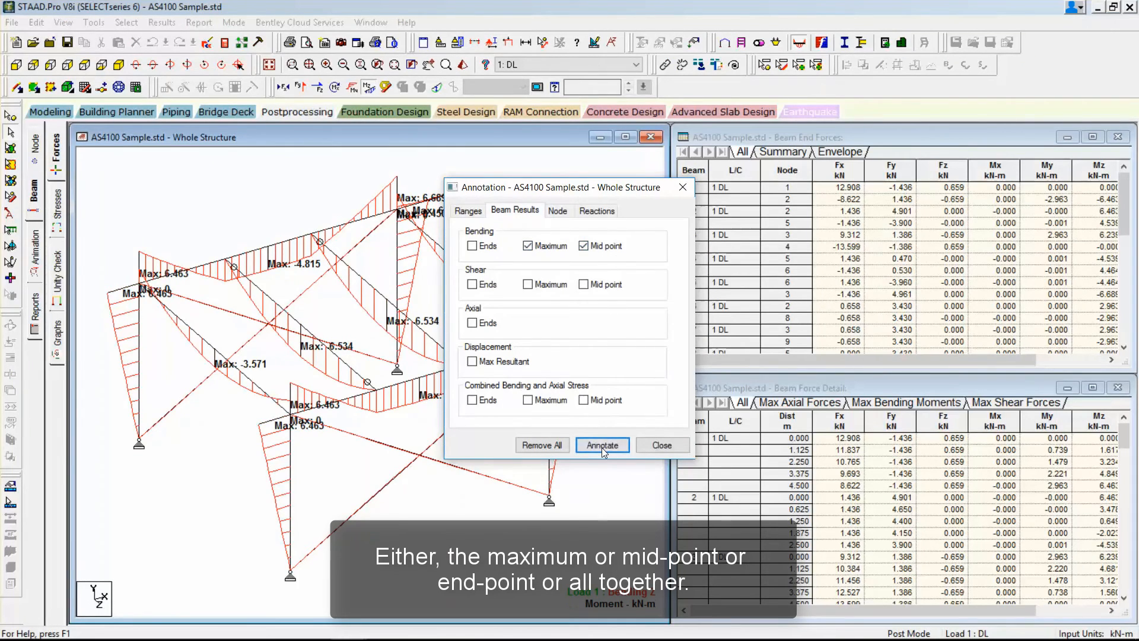
{"action": "left_click", "coordinate": [602, 445]}
{"action": "left_click", "coordinate": [472, 245]}
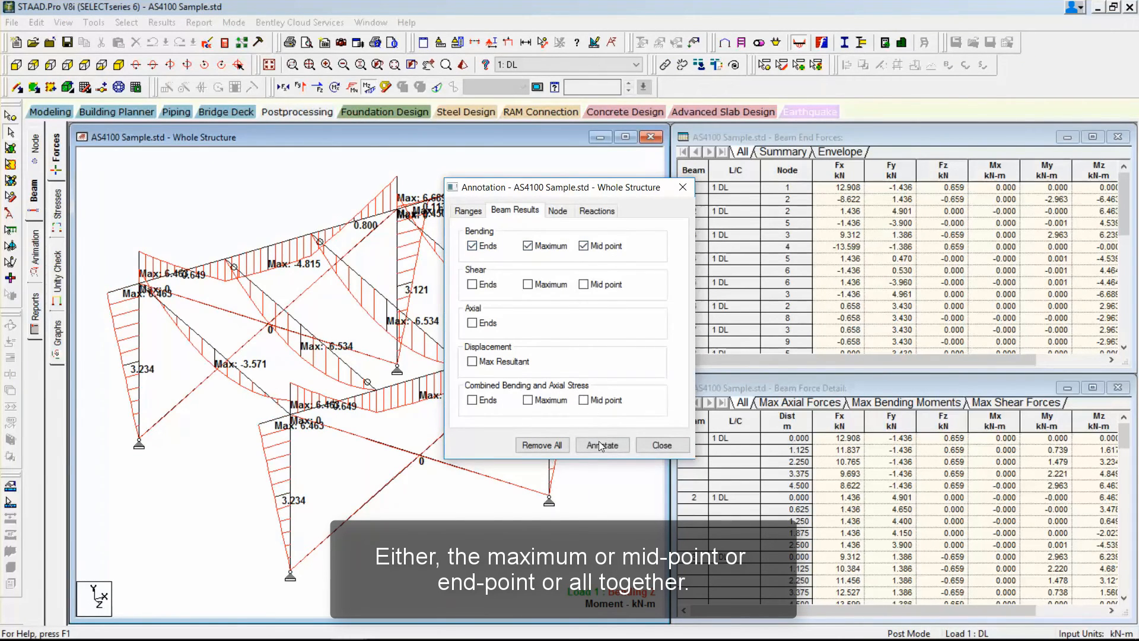
{"action": "left_click", "coordinate": [602, 445]}
Restrict the beam bending annotations to the maximum values only, leaving out the end and mid-point values.
{"action": "left_click", "coordinate": [510, 246]}
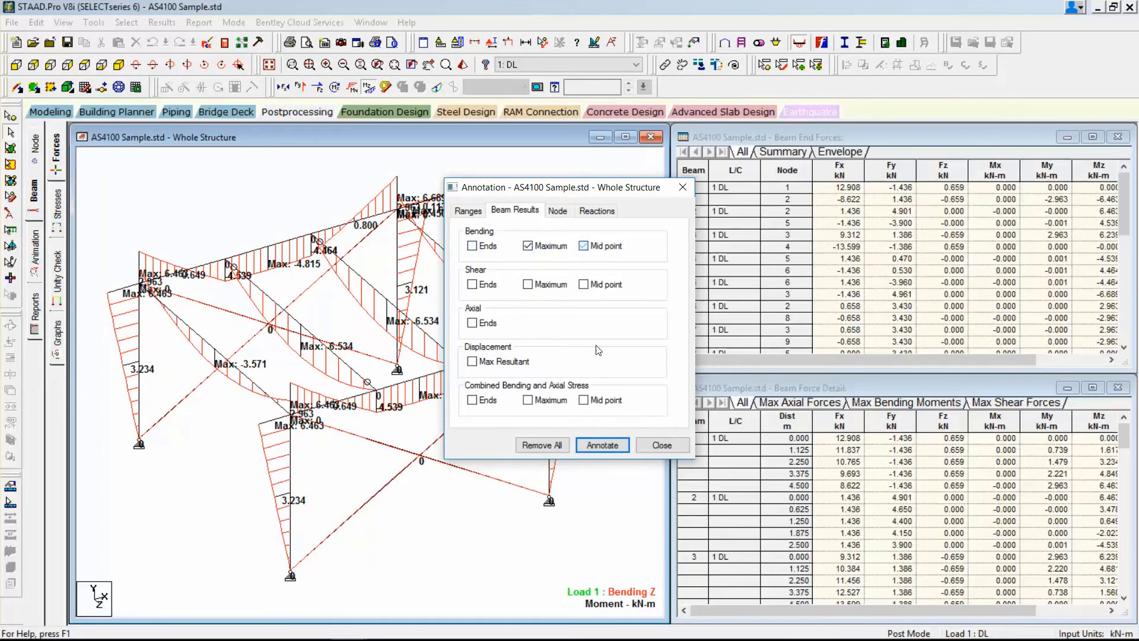
{"action": "left_click", "coordinate": [600, 445]}
{"action": "left_click", "coordinate": [661, 445]}
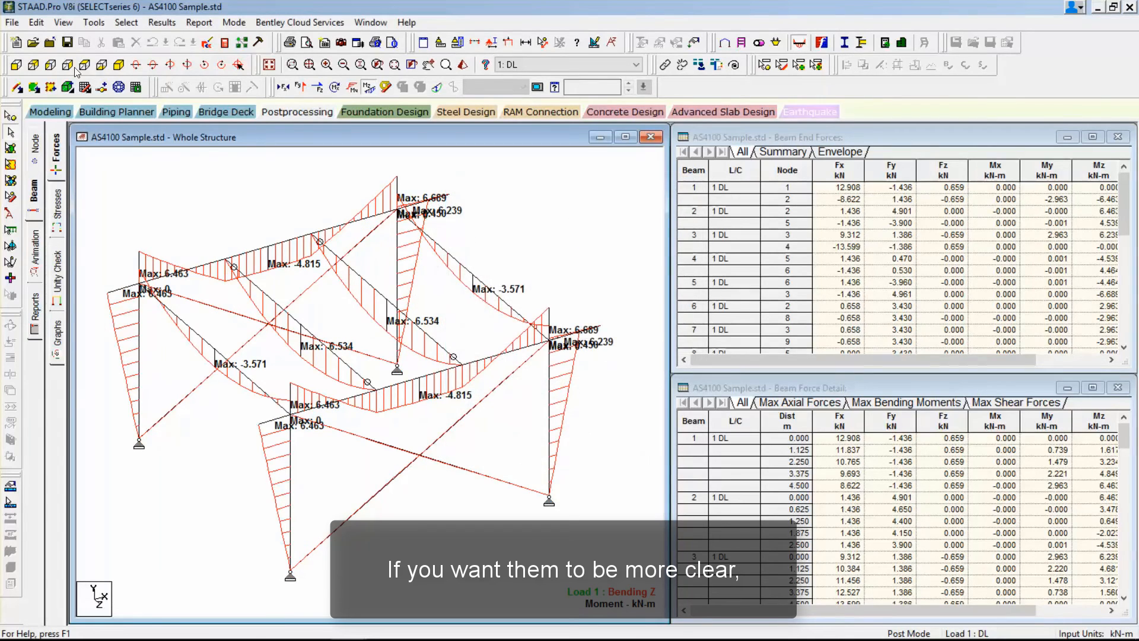
View one edge frame's bending moment diagram by itself in elevation within the active window, and return to the whole structure.
{"action": "left_click", "coordinate": [77, 66]}
{"action": "left_click", "coordinate": [549, 194]}
{"action": "right_click", "coordinate": [480, 232]}
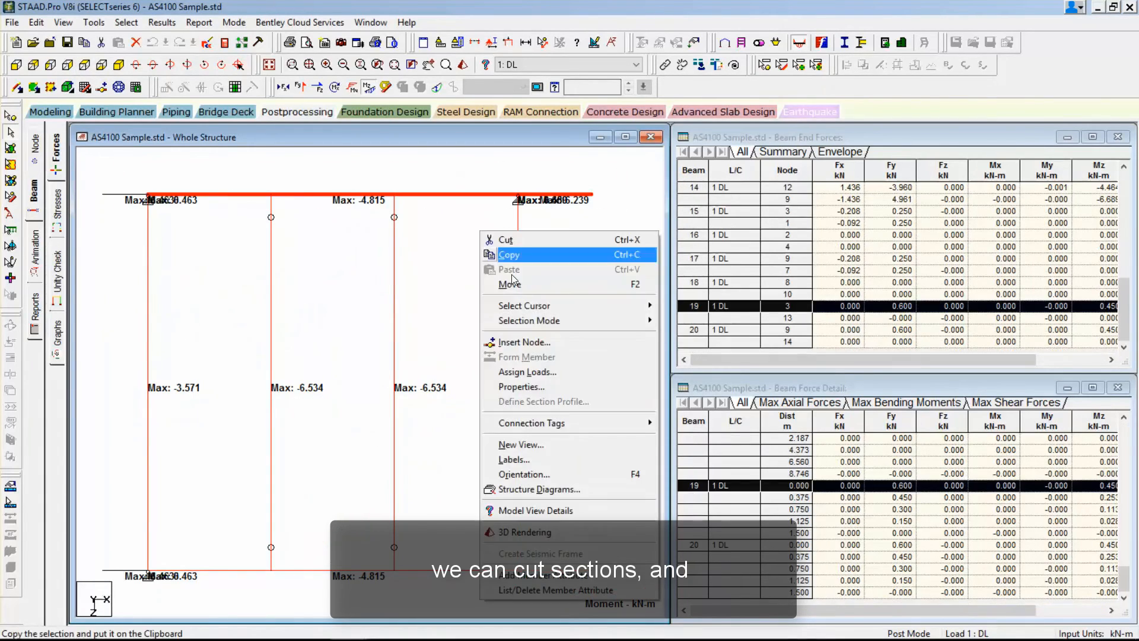
{"action": "left_click", "coordinate": [550, 443]}
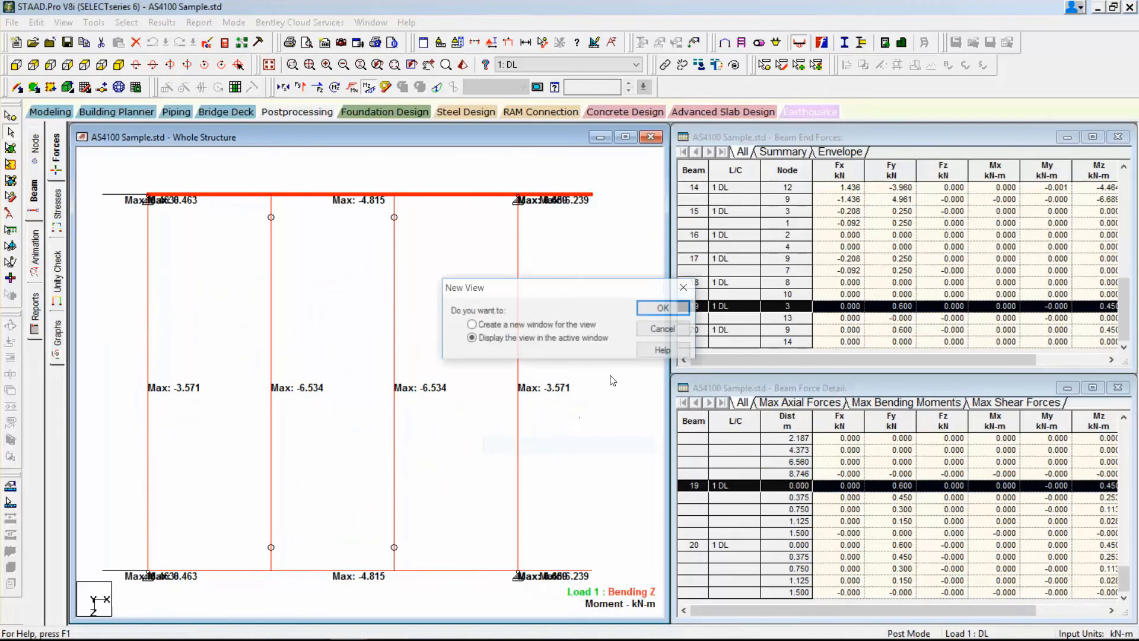
{"action": "left_click", "coordinate": [666, 308]}
{"action": "left_click", "coordinate": [50, 88]}
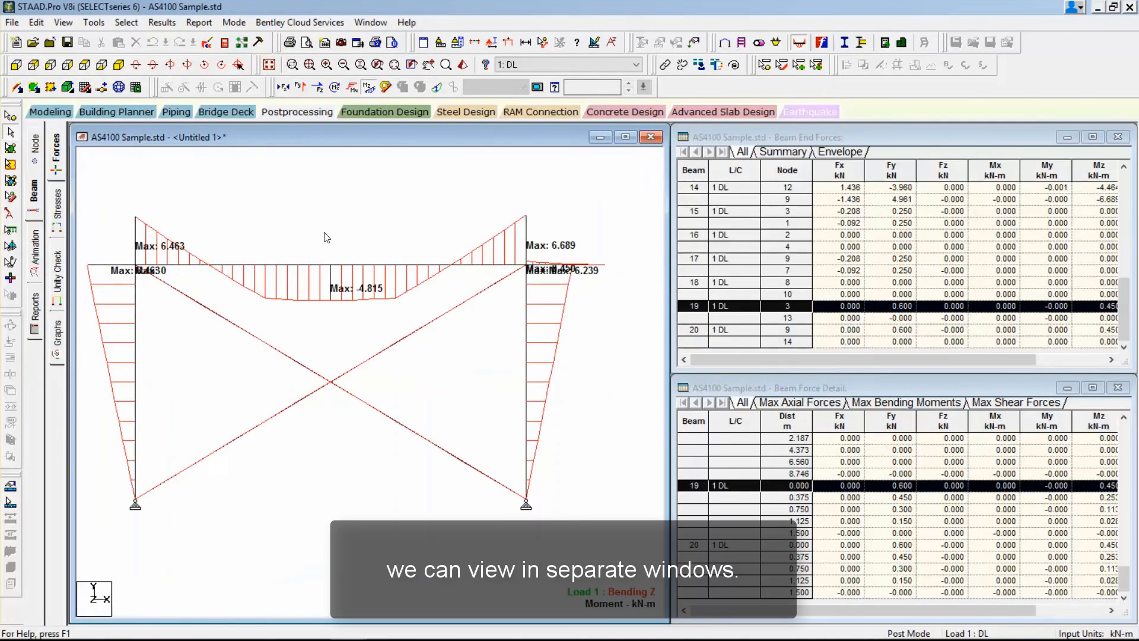
{"action": "scroll", "coordinate": [325, 237], "scroll_direction": "up", "scroll_amount": 1}
{"action": "left_click", "coordinate": [626, 137]}
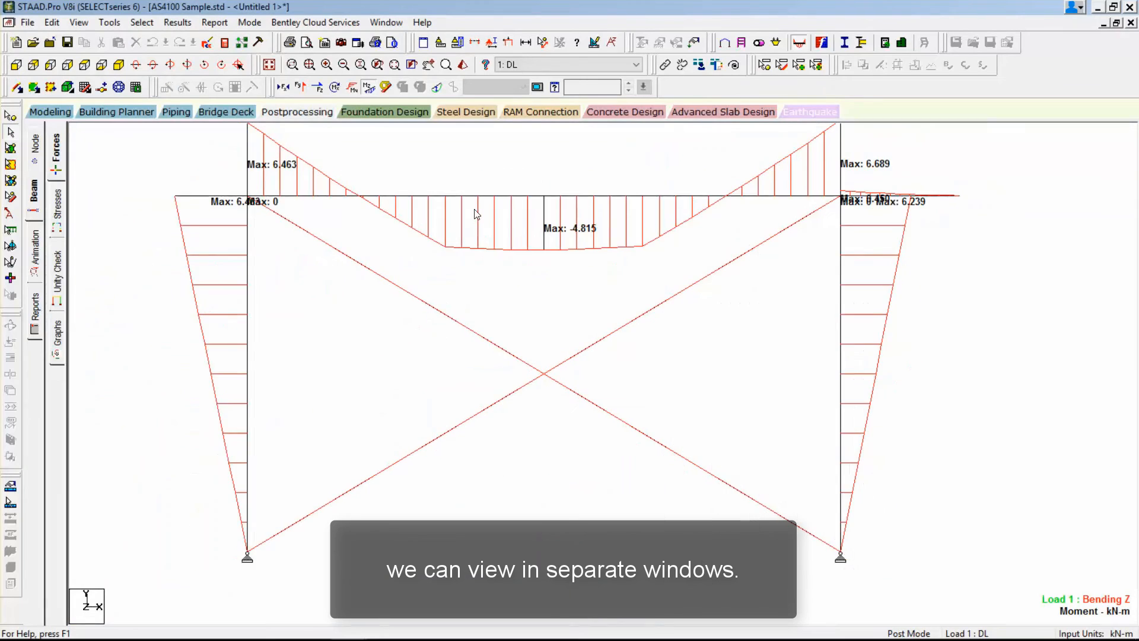
{"action": "left_click", "coordinate": [269, 64]}
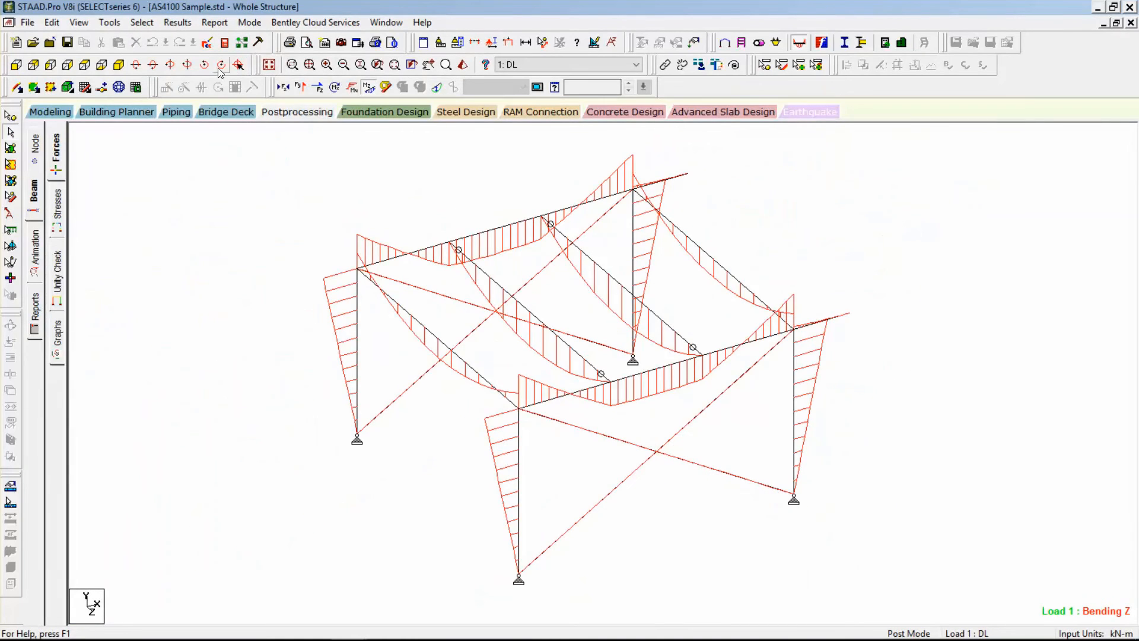
Display the 3D beam stress contour for beam 5 and move its section plane to 1.06 m.
{"action": "left_click", "coordinate": [58, 213]}
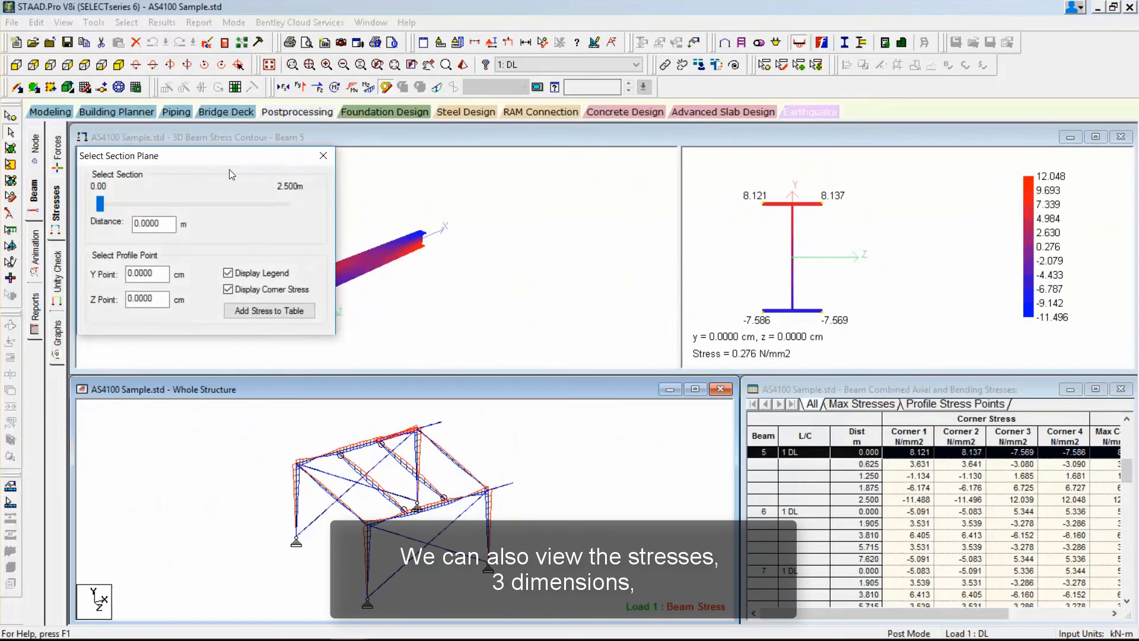
{"action": "left_click_drag", "start_coordinate": [356, 286], "coordinate": [466, 226]}
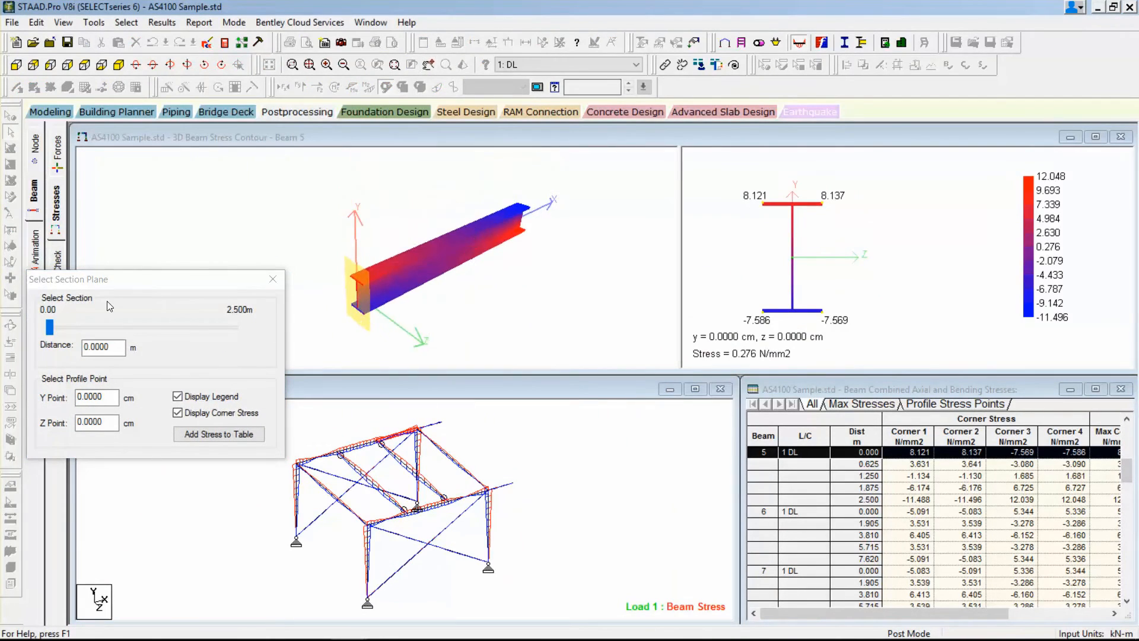
{"action": "left_click_drag", "start_coordinate": [50, 328], "coordinate": [129, 330]}
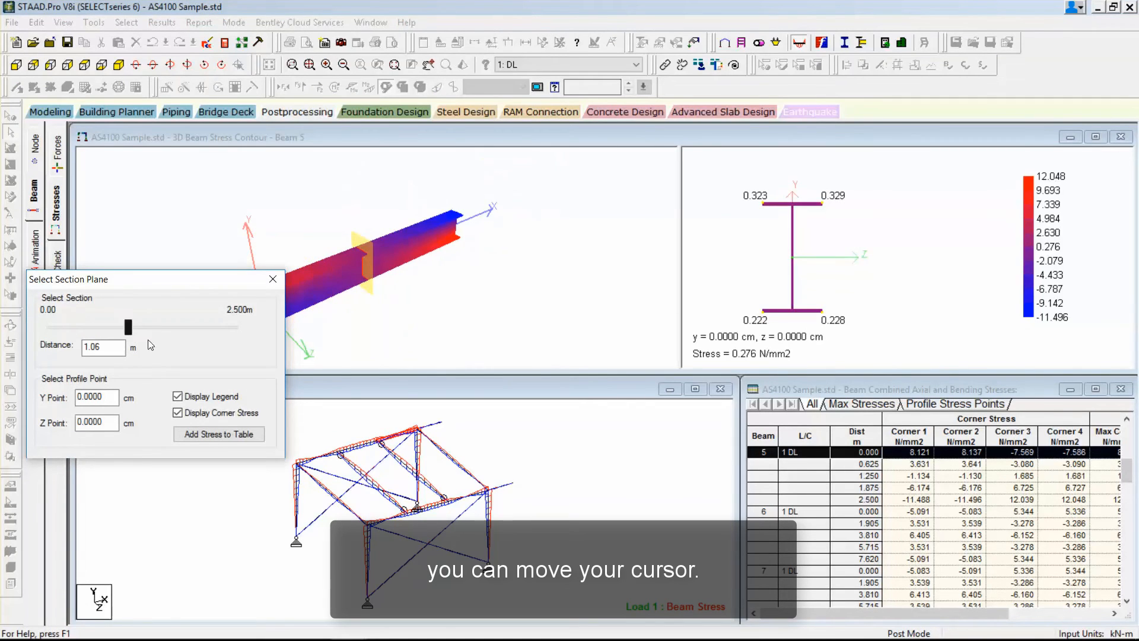
Examine the 3D stress contours of beam 4 and beam 7, looking closely at beam 7's flanges.
{"action": "left_click", "coordinate": [406, 441]}
{"action": "left_click", "coordinate": [372, 444]}
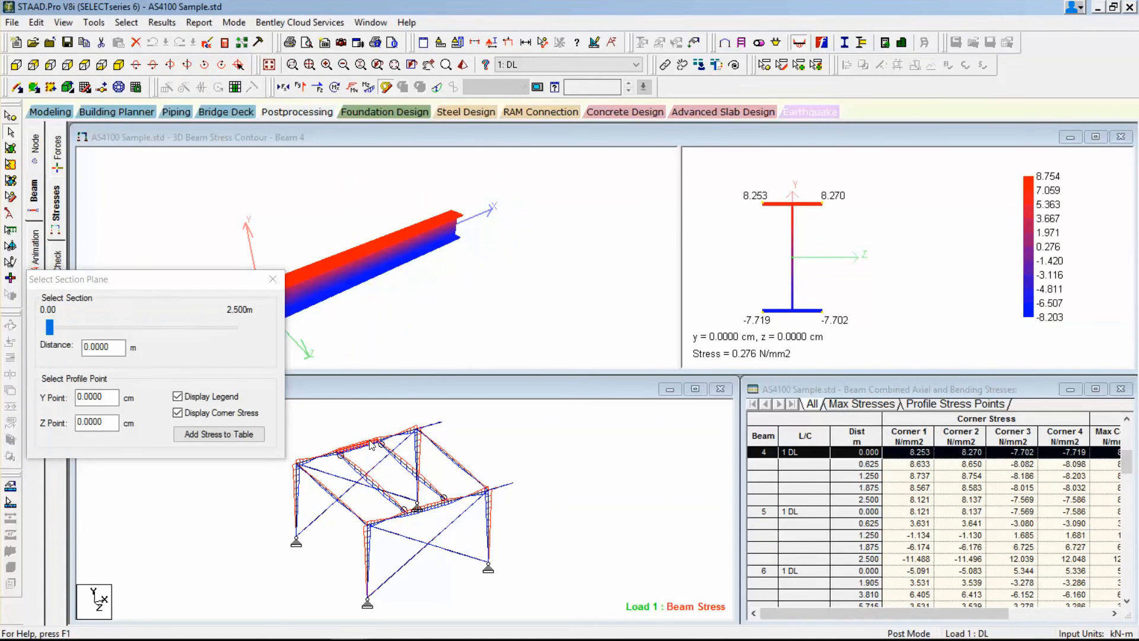
{"action": "left_click", "coordinate": [400, 307]}
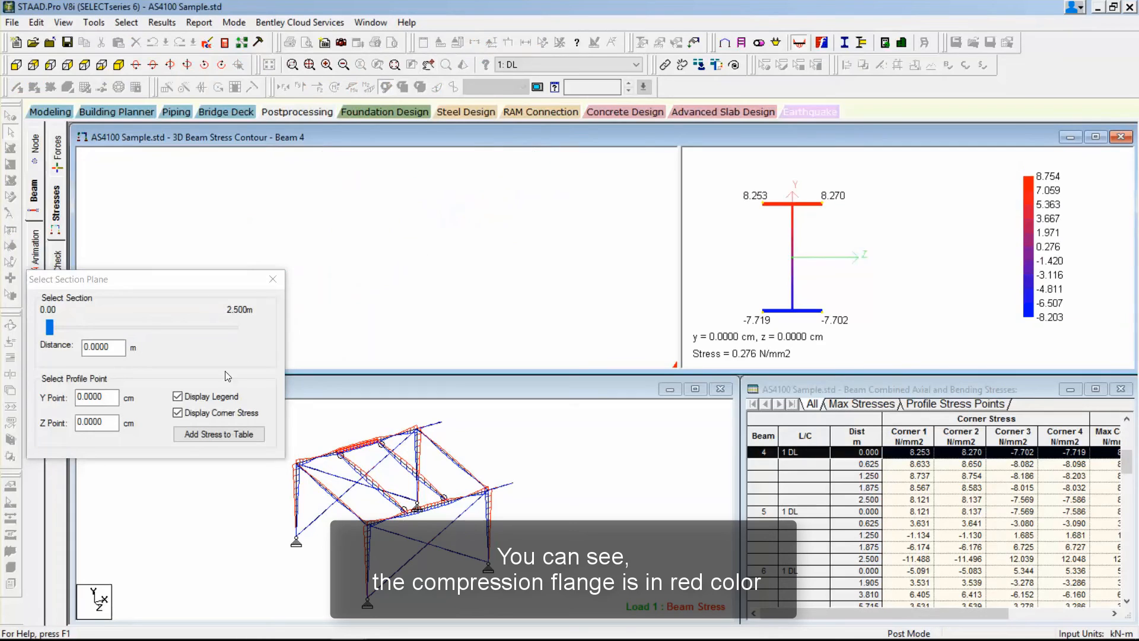
{"action": "left_click", "coordinate": [440, 454]}
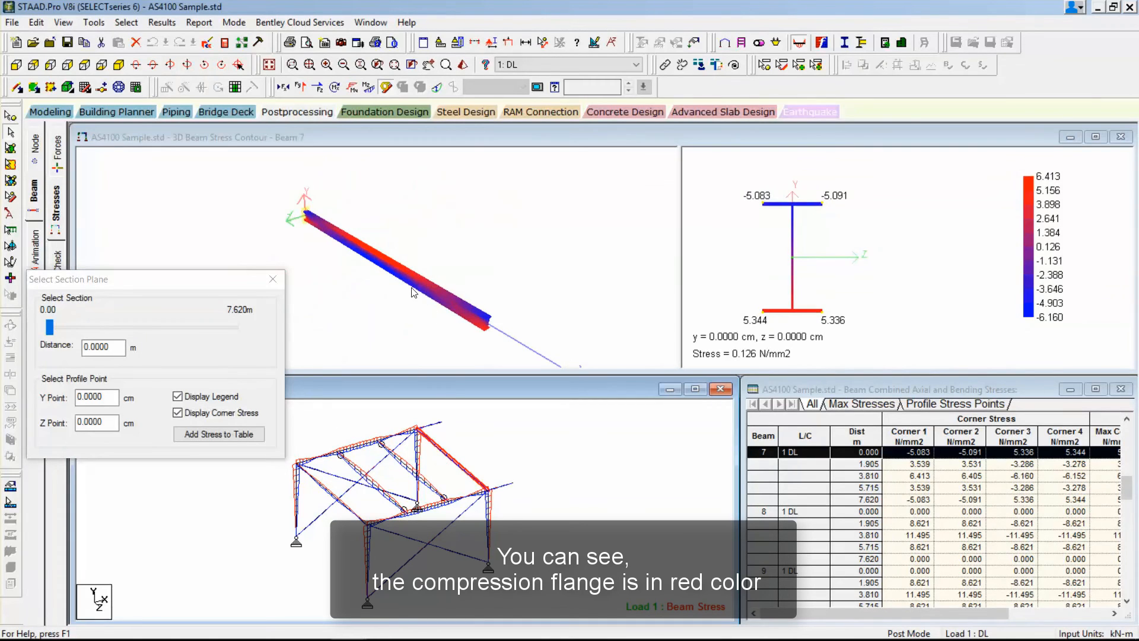
{"action": "scroll", "coordinate": [414, 292], "scroll_direction": "up", "scroll_amount": 4}
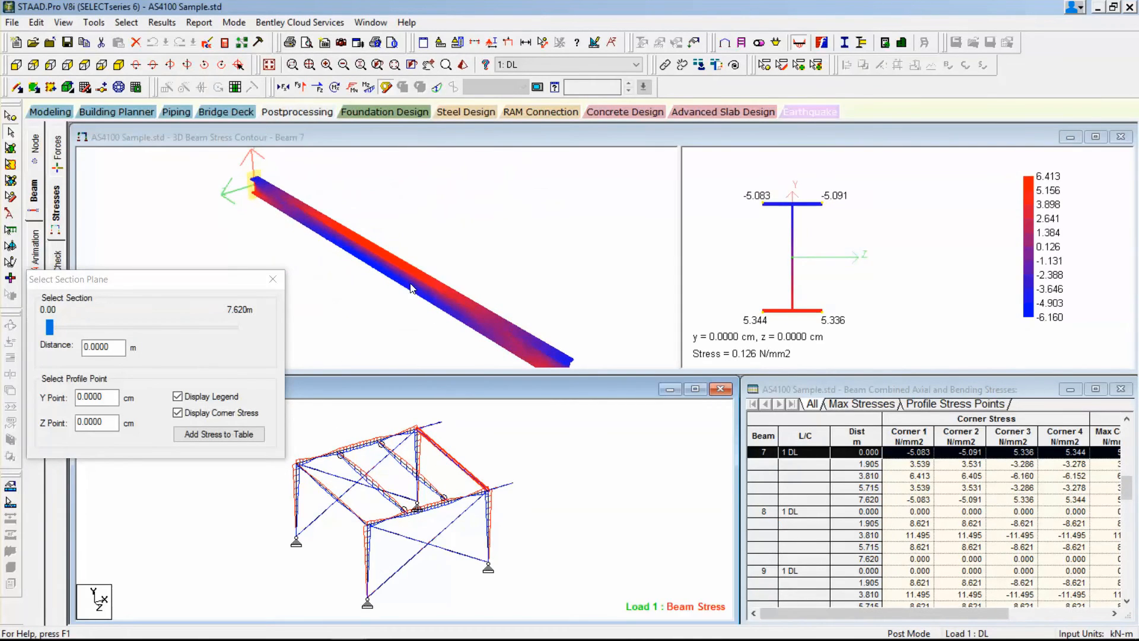
{"action": "scroll", "coordinate": [408, 295], "scroll_direction": "up", "scroll_amount": 1}
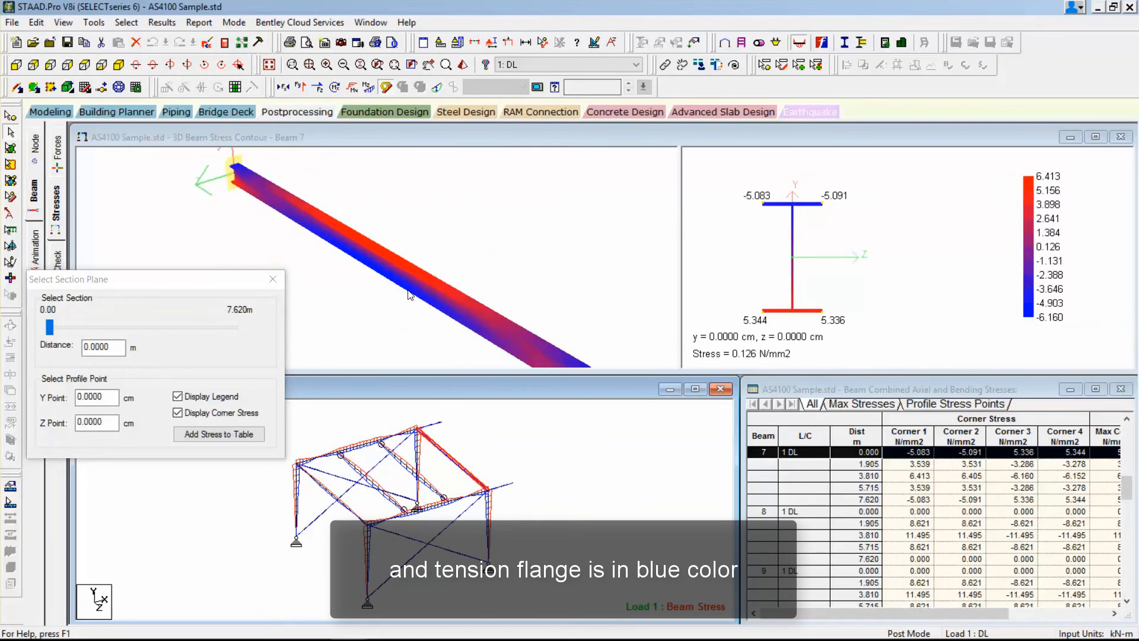
{"action": "middle_click_drag", "start_coordinate": [408, 295], "coordinate": [408, 278]}
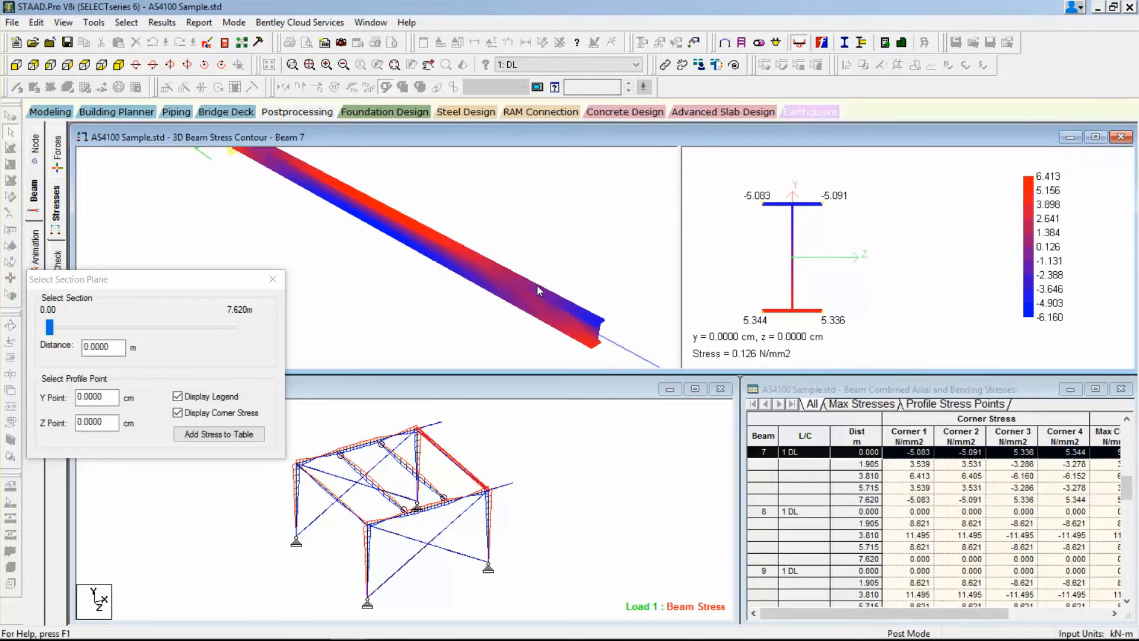
Check beam 7's corner stresses with the section plane at 4.57 m and 4.95 m, and dismiss the section plane settings.
{"action": "left_click_drag", "start_coordinate": [51, 327], "coordinate": [160, 331]}
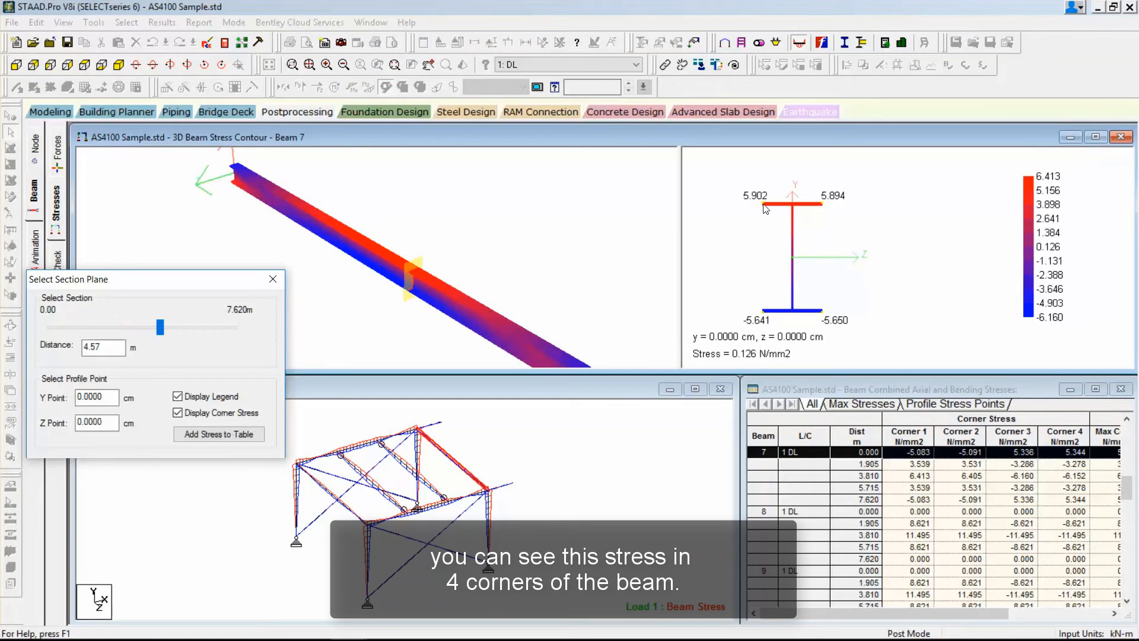
{"action": "mouse_move", "coordinate": [168, 326]}
{"action": "left_mouse_down"}
{"action": "mouse_move", "coordinate": [188, 327]}
{"action": "mouse_move", "coordinate": [105, 326]}
{"action": "mouse_move", "coordinate": [170, 331]}
{"action": "left_mouse_up"}
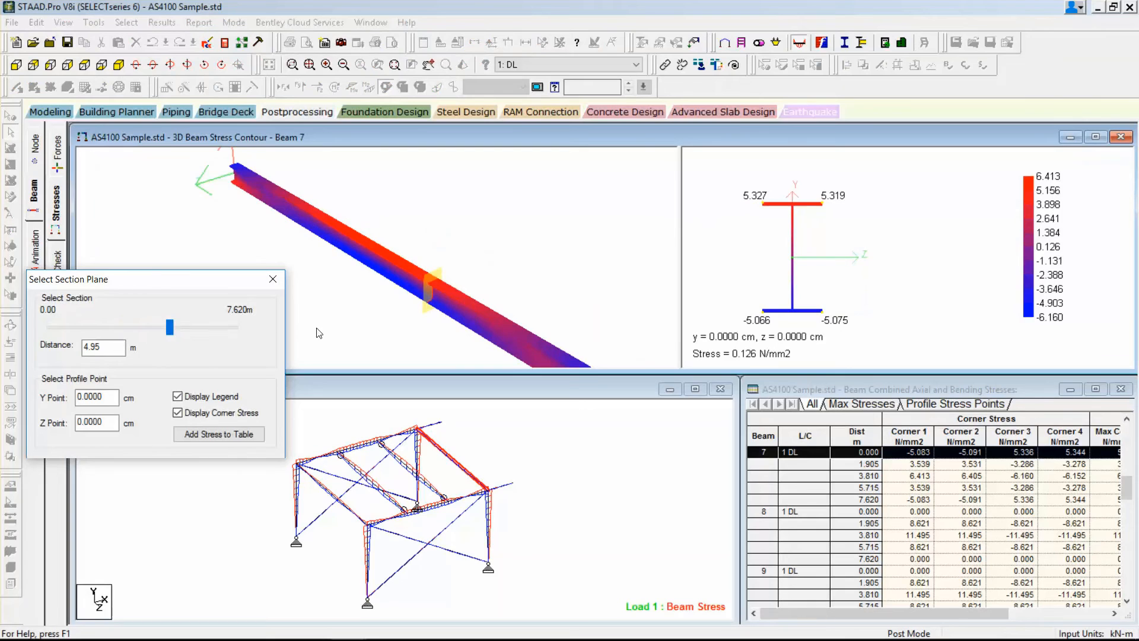
{"action": "left_click", "coordinate": [273, 278]}
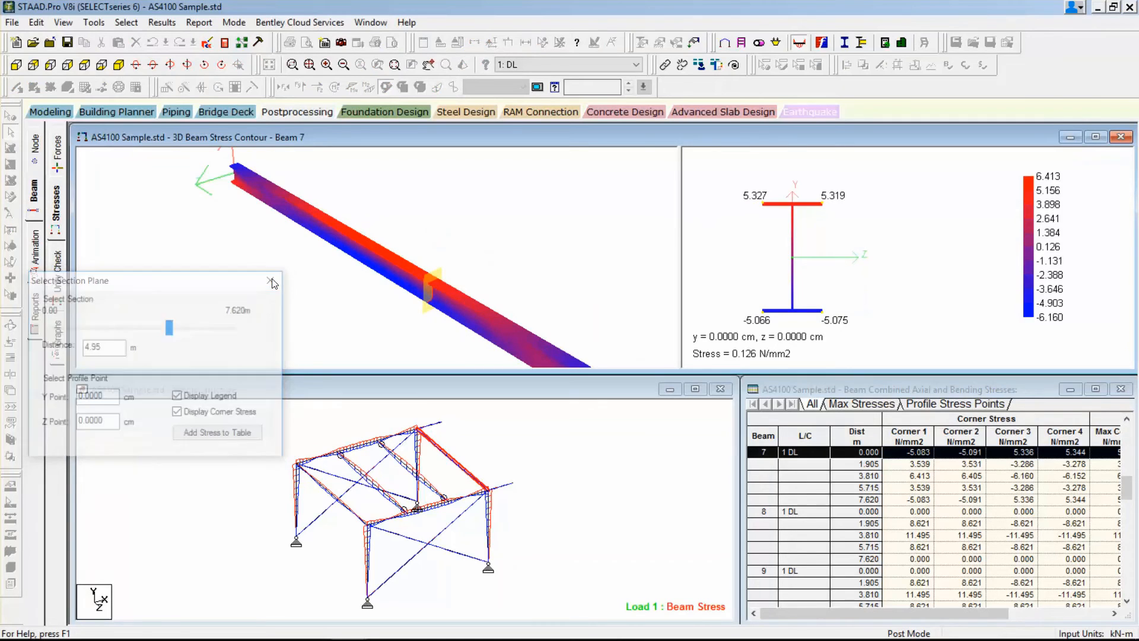
Review the unity check ratios, identify the two intermediate beams 8 and 9, and list only the failed members.
{"action": "left_click", "coordinate": [58, 273]}
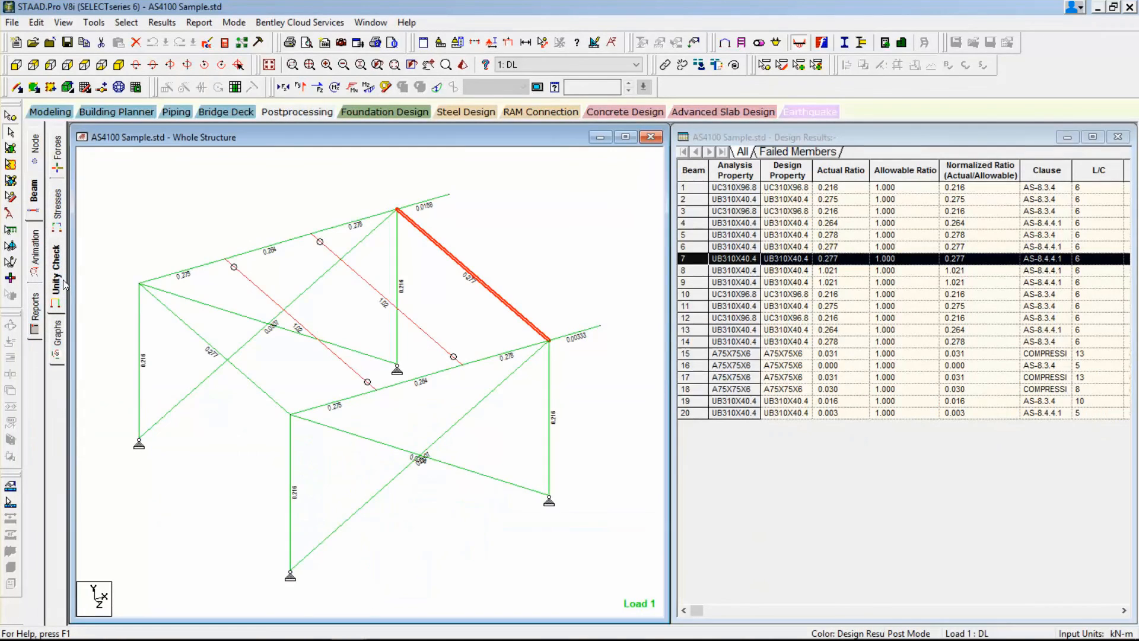
{"action": "left_click", "coordinate": [372, 287]}
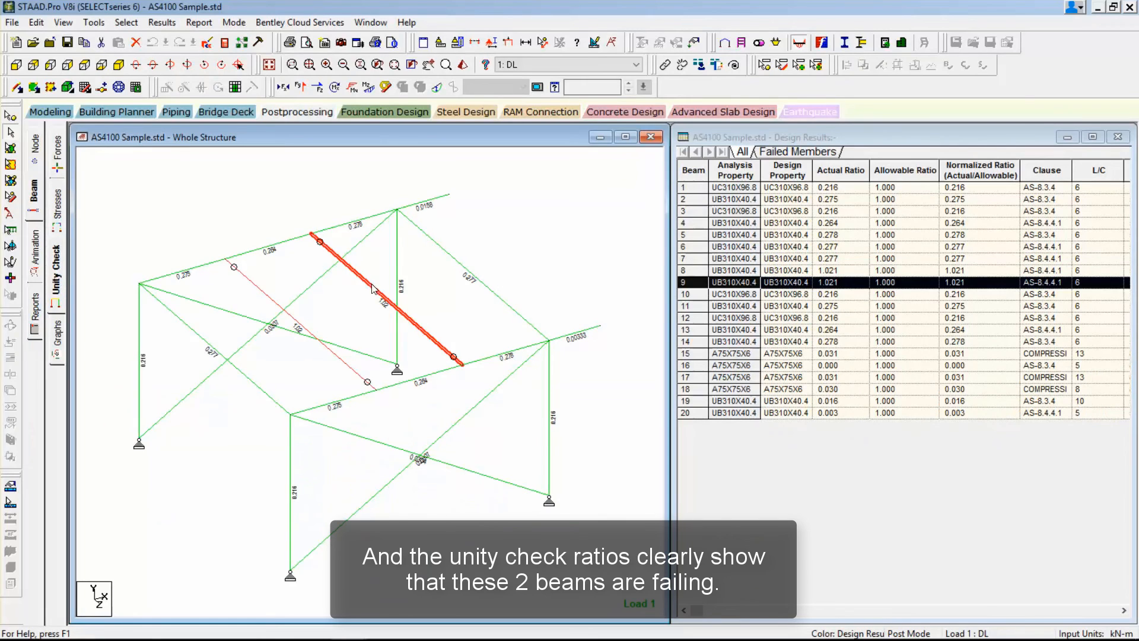
{"action": "left_click", "coordinate": [297, 324]}
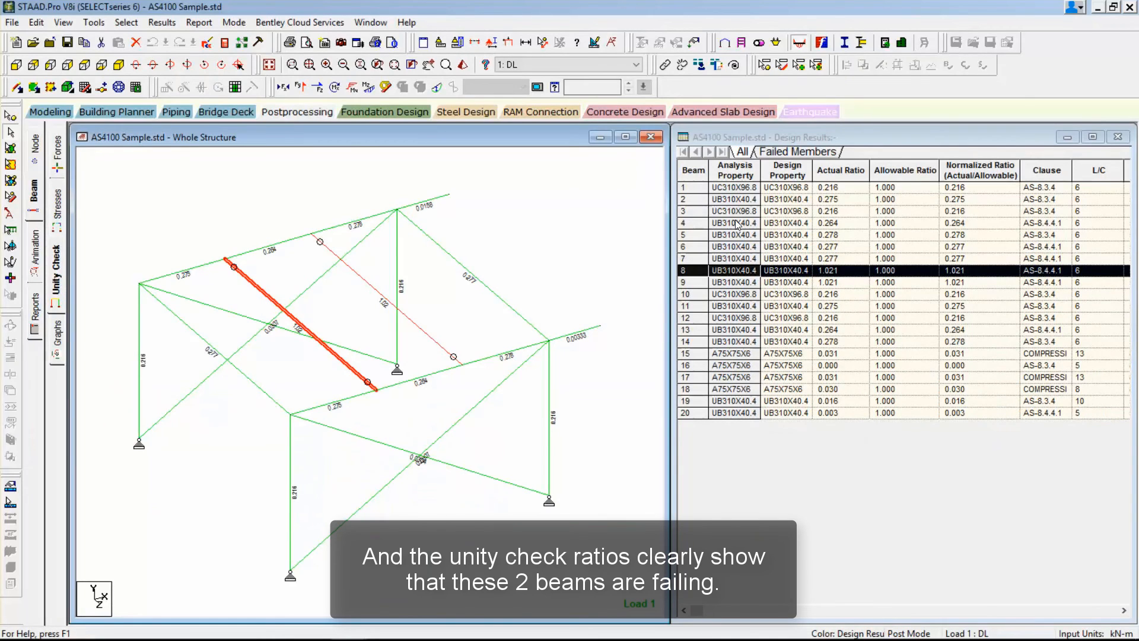
{"action": "left_click", "coordinate": [773, 153]}
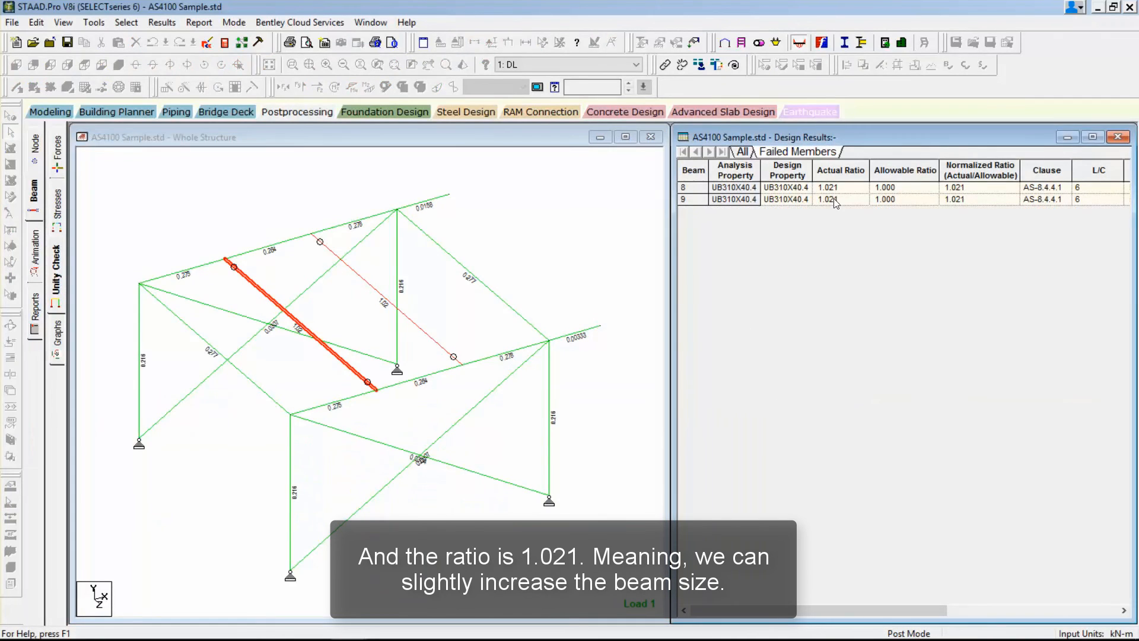
Return to modeling and replace the UB310X40.4 section of its assigned beams with UB310X46.2 from the Australian steel table.
{"action": "left_click", "coordinate": [148, 196]}
{"action": "left_click", "coordinate": [40, 110]}
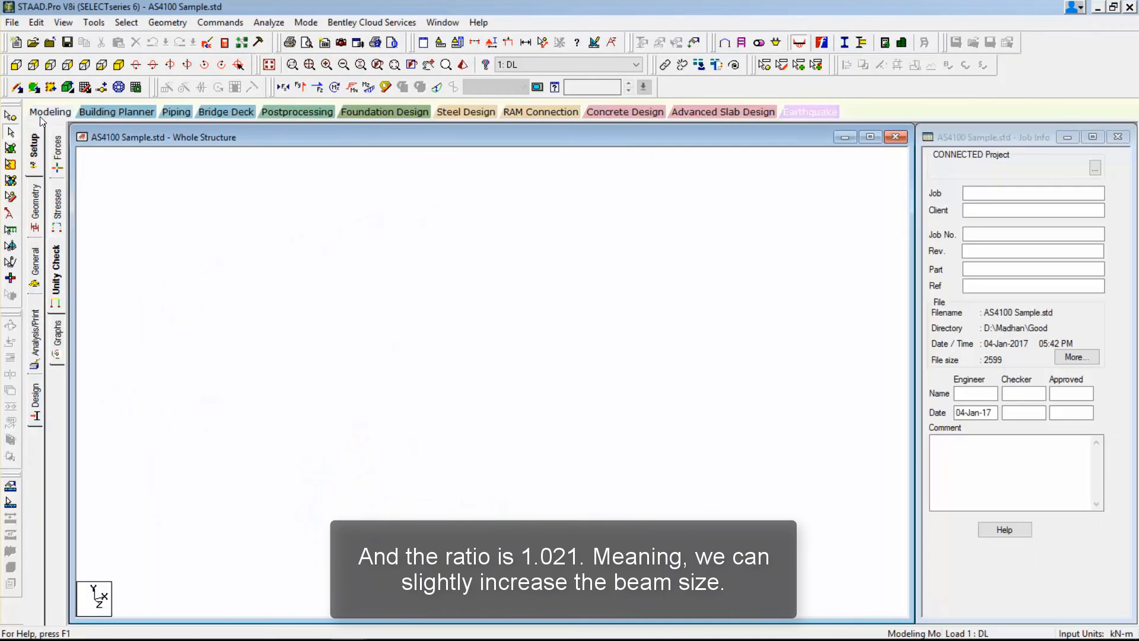
{"action": "left_click", "coordinate": [36, 255]}
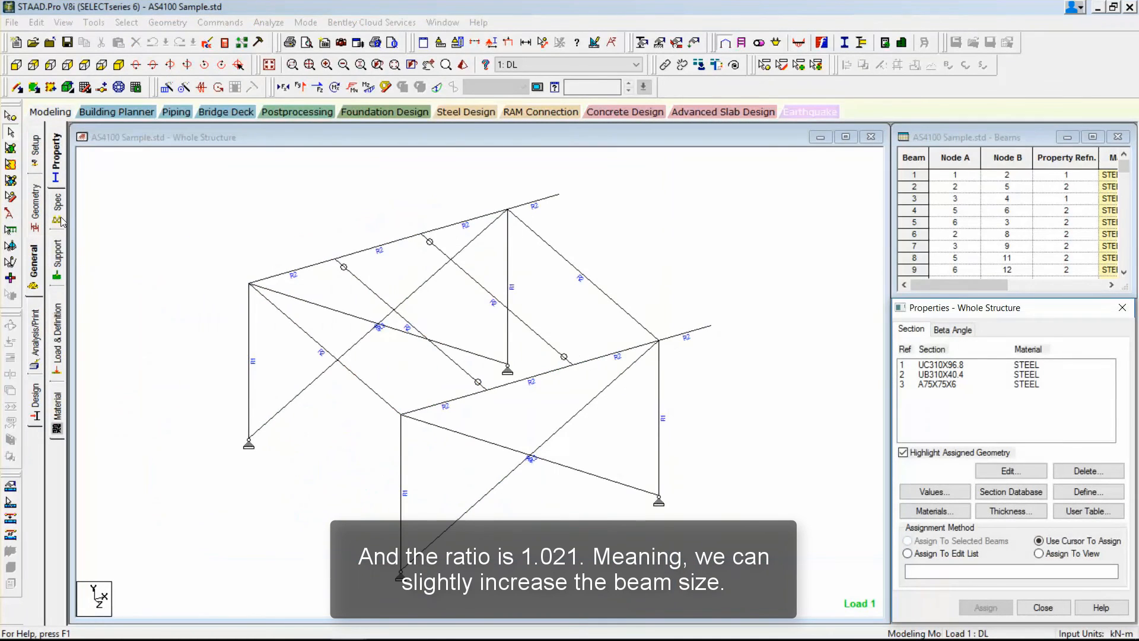
{"action": "double_click", "coordinate": [907, 378]}
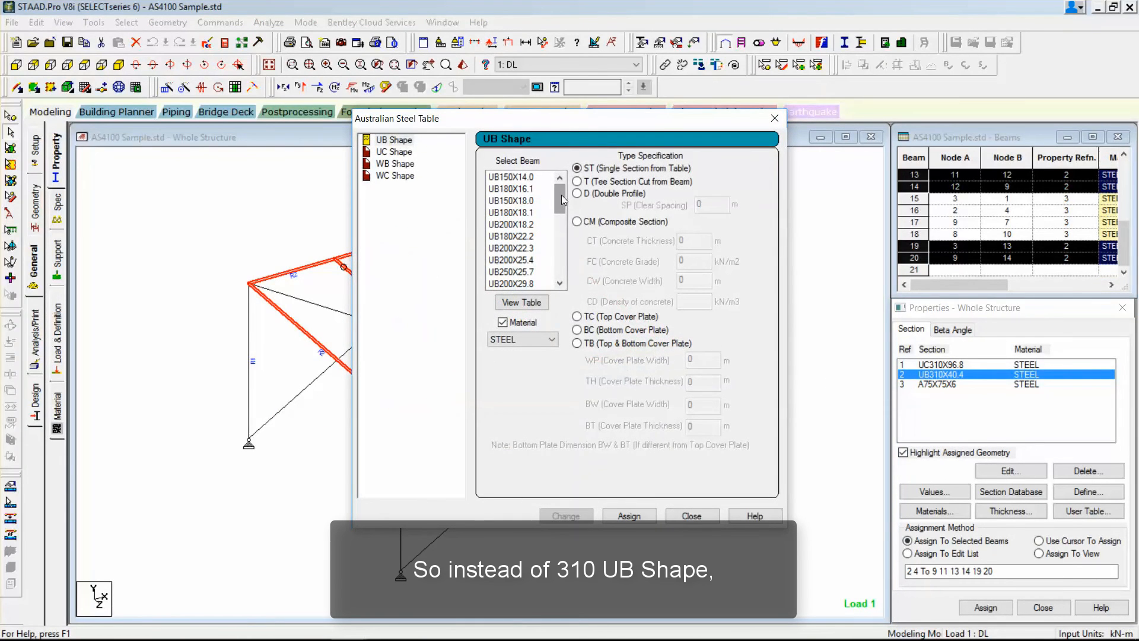
{"action": "left_click_drag", "start_coordinate": [562, 200], "coordinate": [563, 220]}
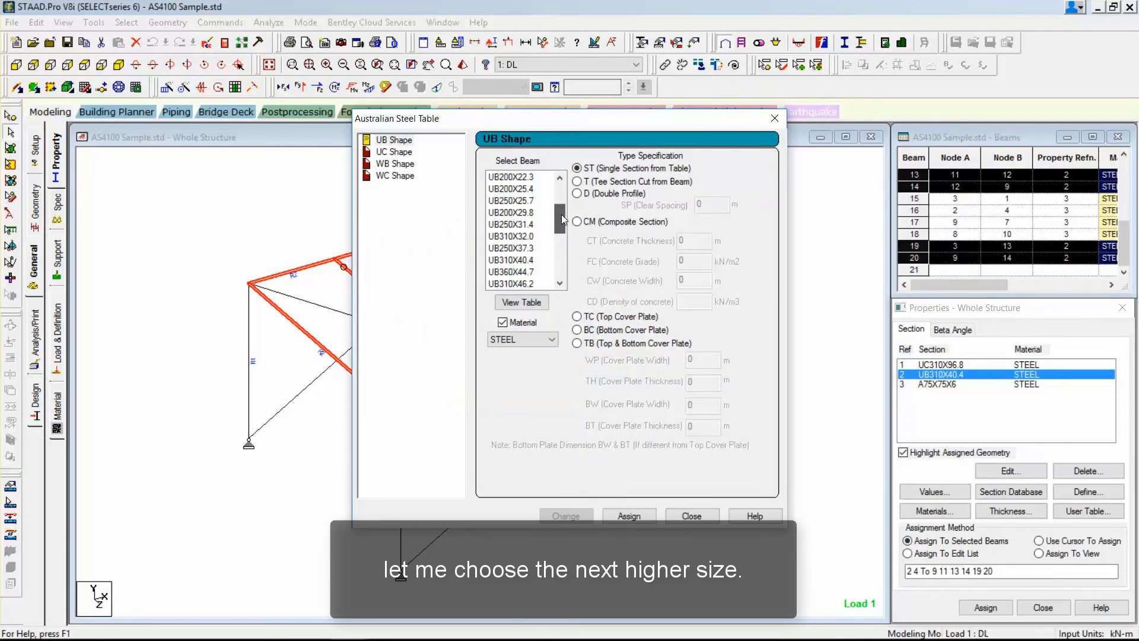
{"action": "left_click_drag", "start_coordinate": [563, 219], "coordinate": [563, 225]}
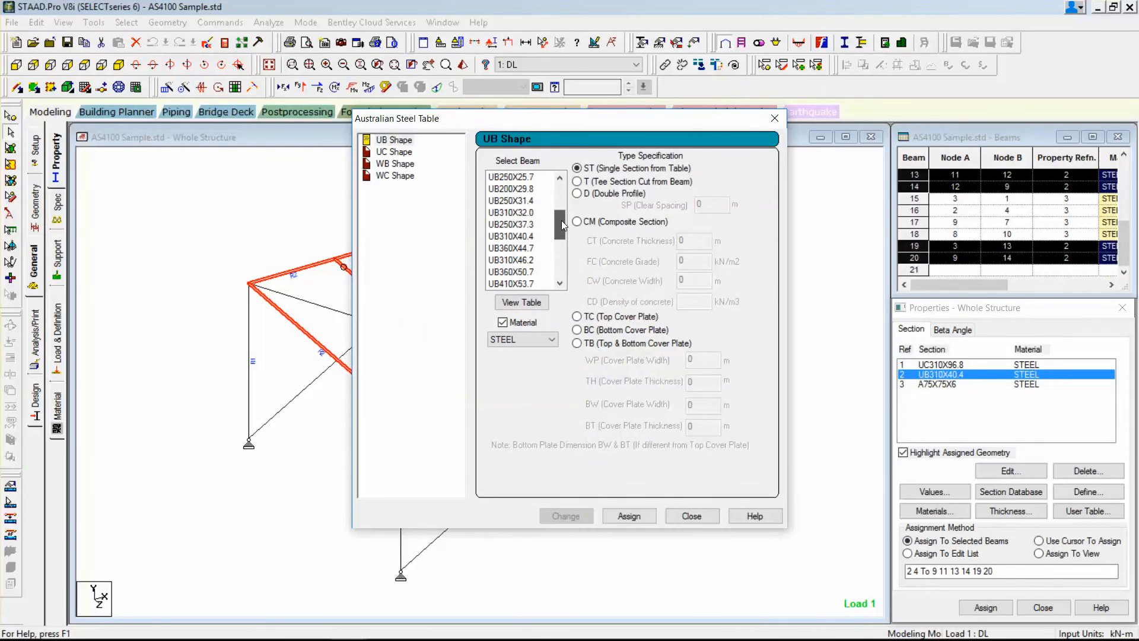
{"action": "left_click", "coordinate": [529, 237]}
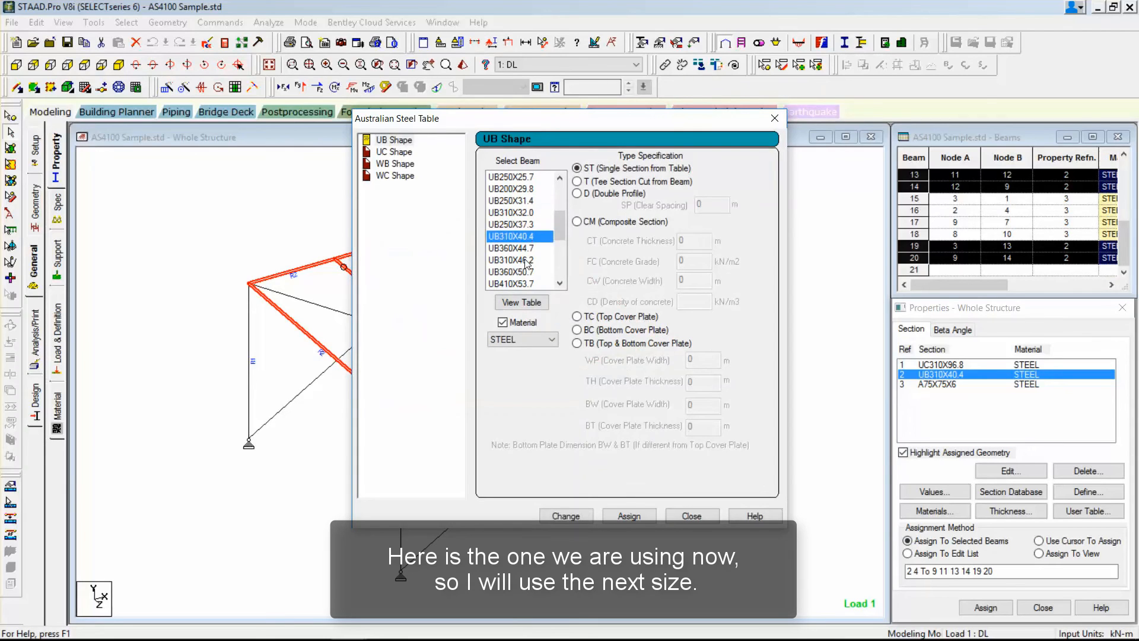
{"action": "left_click", "coordinate": [524, 261]}
{"action": "left_click", "coordinate": [630, 515]}
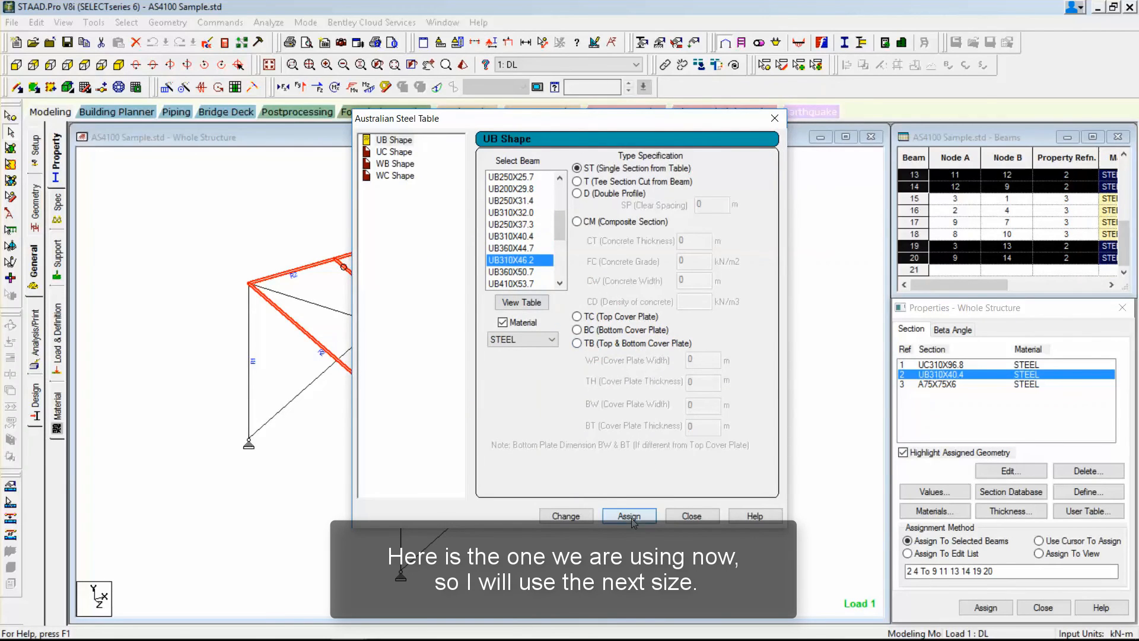
{"action": "left_click", "coordinate": [627, 365]}
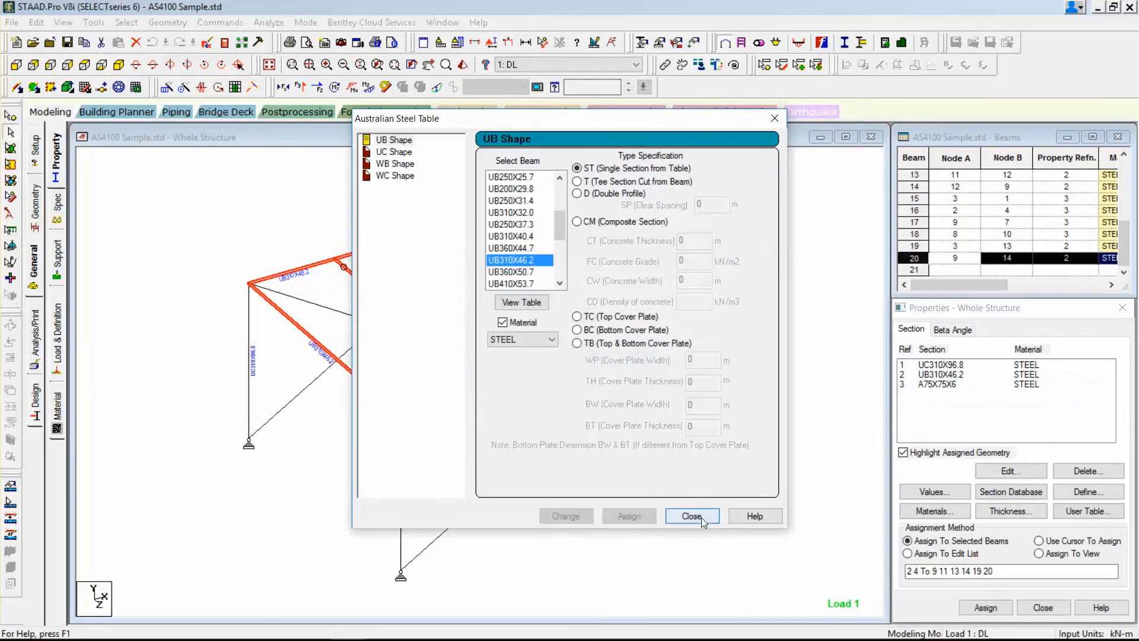
{"action": "left_click", "coordinate": [691, 516]}
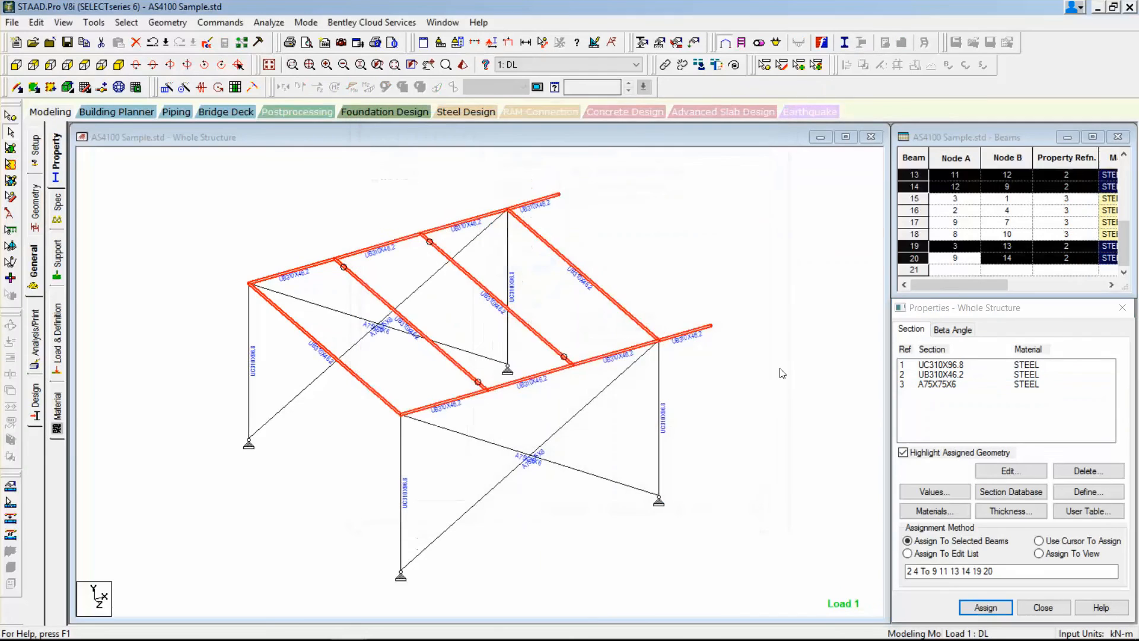
Rerun the analysis of the frame with the changed beam section.
{"action": "left_click", "coordinate": [268, 22]}
{"action": "left_click", "coordinate": [274, 40]}
{"action": "left_click", "coordinate": [475, 347]}
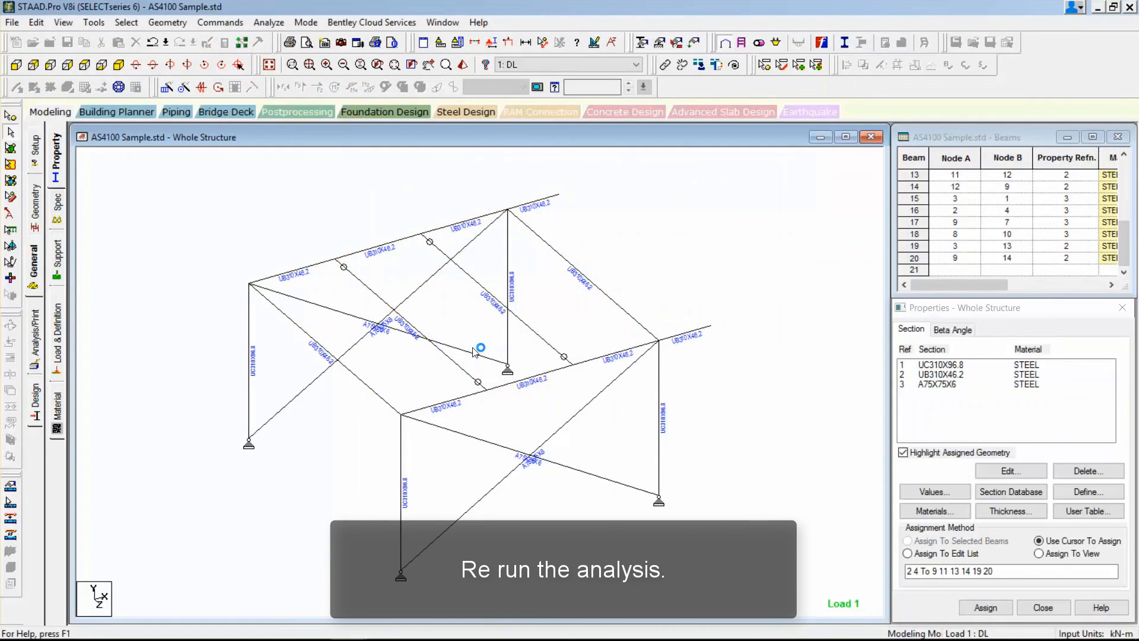
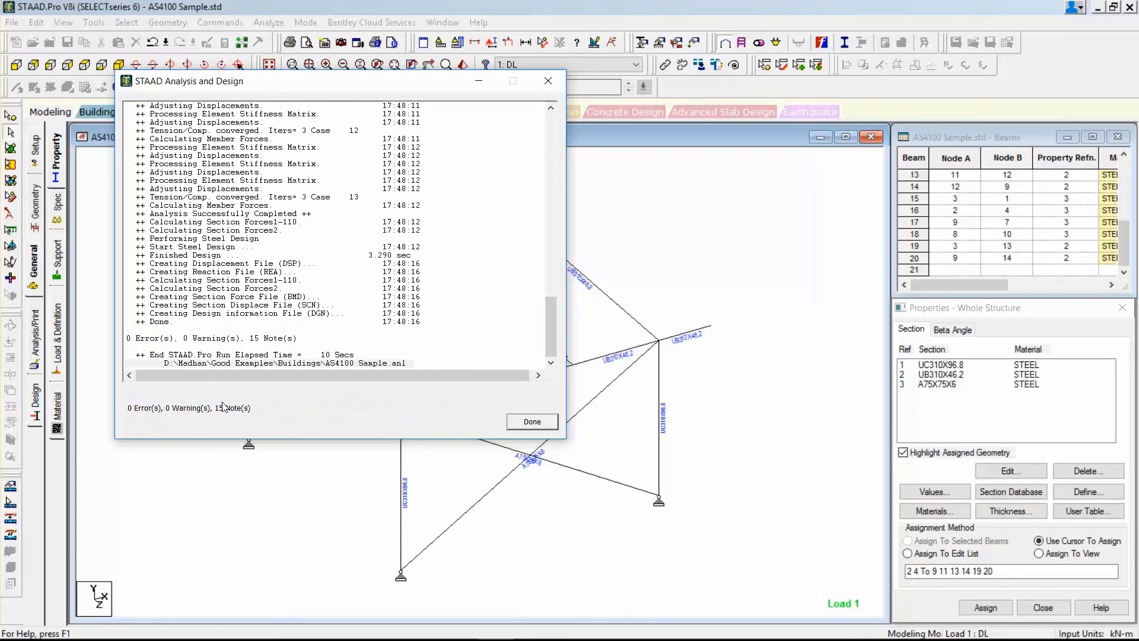
Close the completed analysis run into post-processing mode and accept the load cases selected in the results setup.
{"action": "left_click", "coordinate": [217, 409]}
{"action": "left_click", "coordinate": [532, 421]}
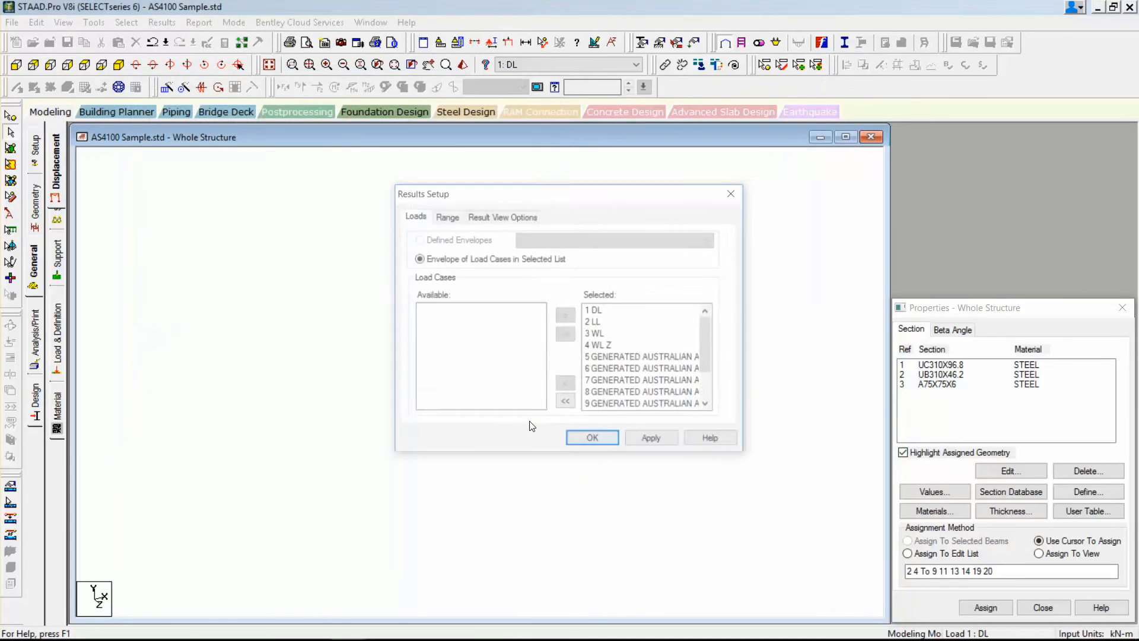
{"action": "left_click", "coordinate": [616, 441]}
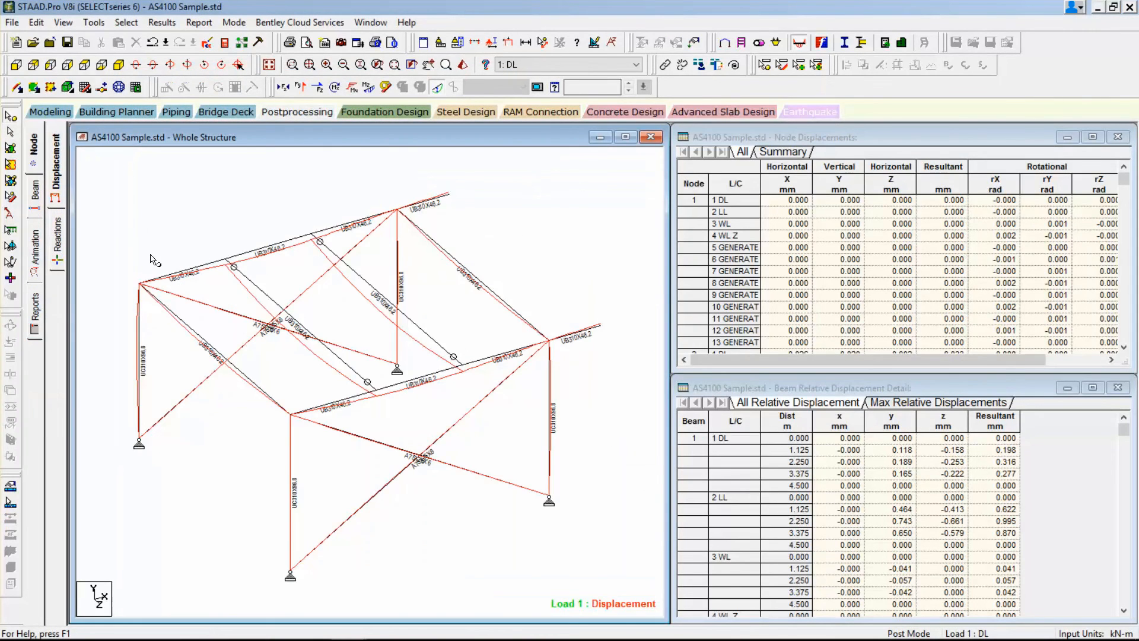
Review the beam unity check ratios, check the failed members list, and return to the list of all members.
{"action": "left_click", "coordinate": [36, 195]}
{"action": "left_click", "coordinate": [58, 261]}
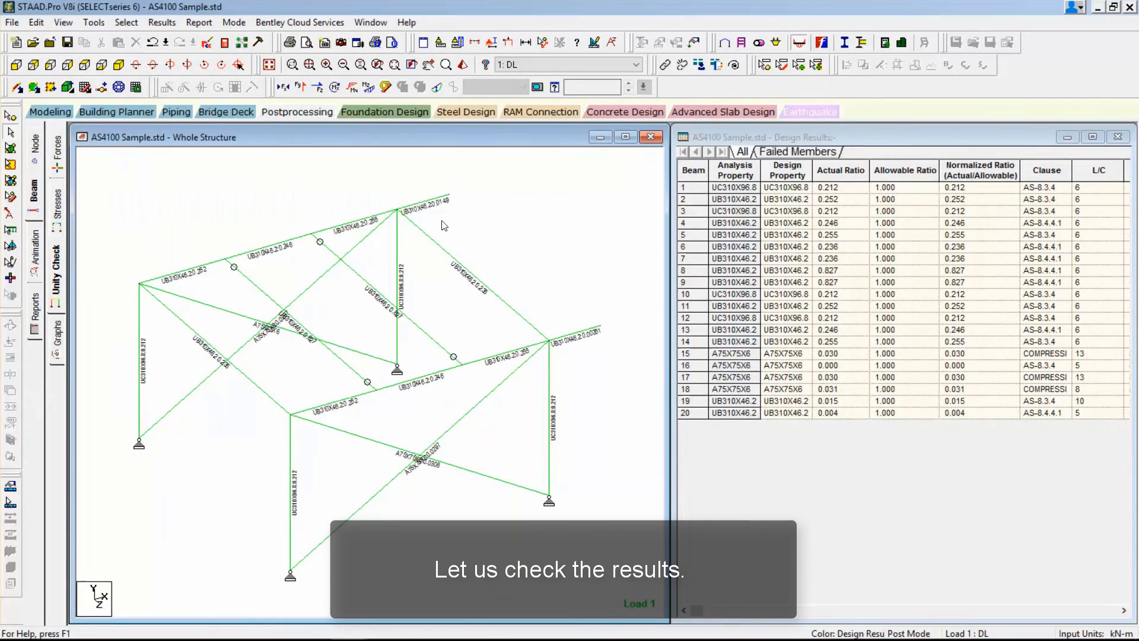
{"action": "left_click", "coordinate": [783, 152]}
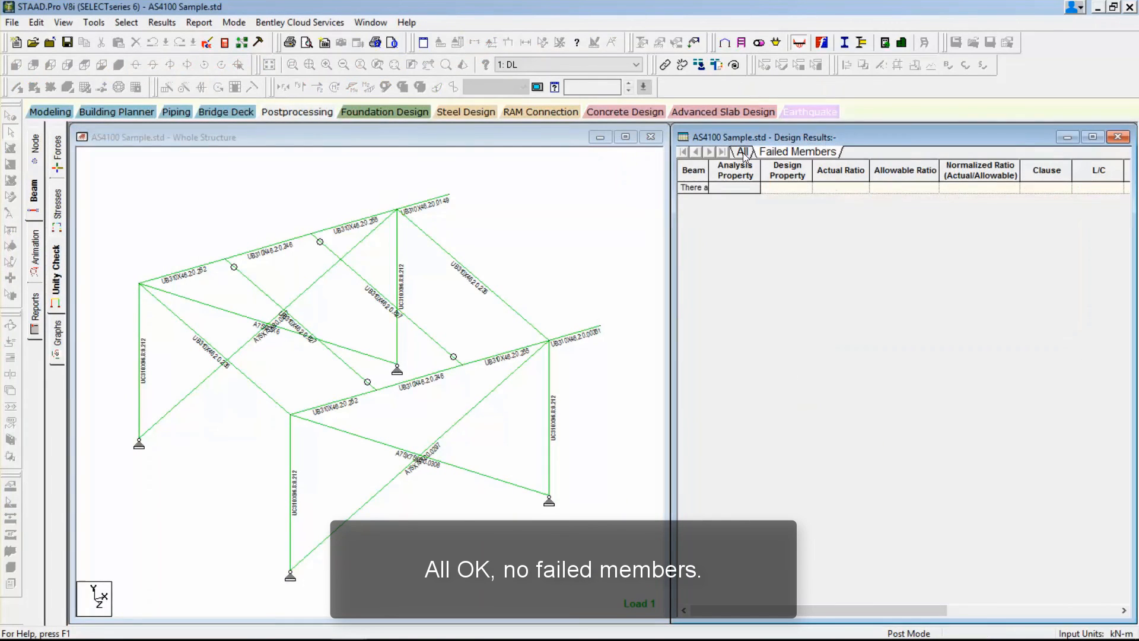
{"action": "left_click", "coordinate": [742, 151]}
{"action": "left_click", "coordinate": [486, 202]}
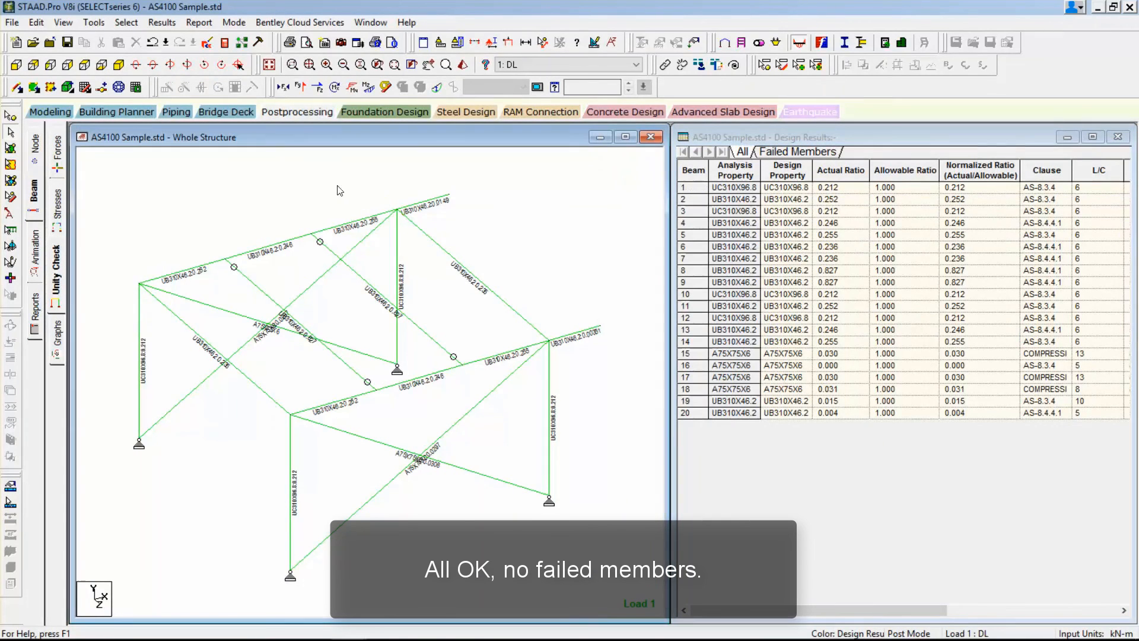
Open the STAAD output file and go to the steel design results at the AS4100-1998 code checking heading.
{"action": "left_click", "coordinate": [230, 44]}
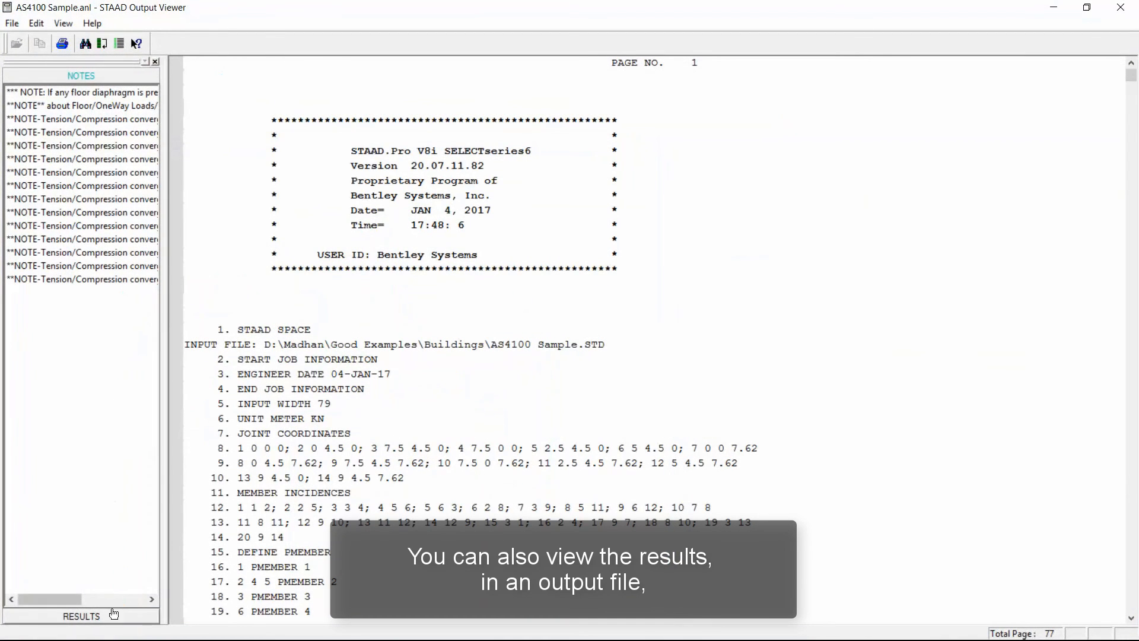
{"action": "left_click", "coordinate": [81, 437]}
{"action": "left_click", "coordinate": [34, 109]}
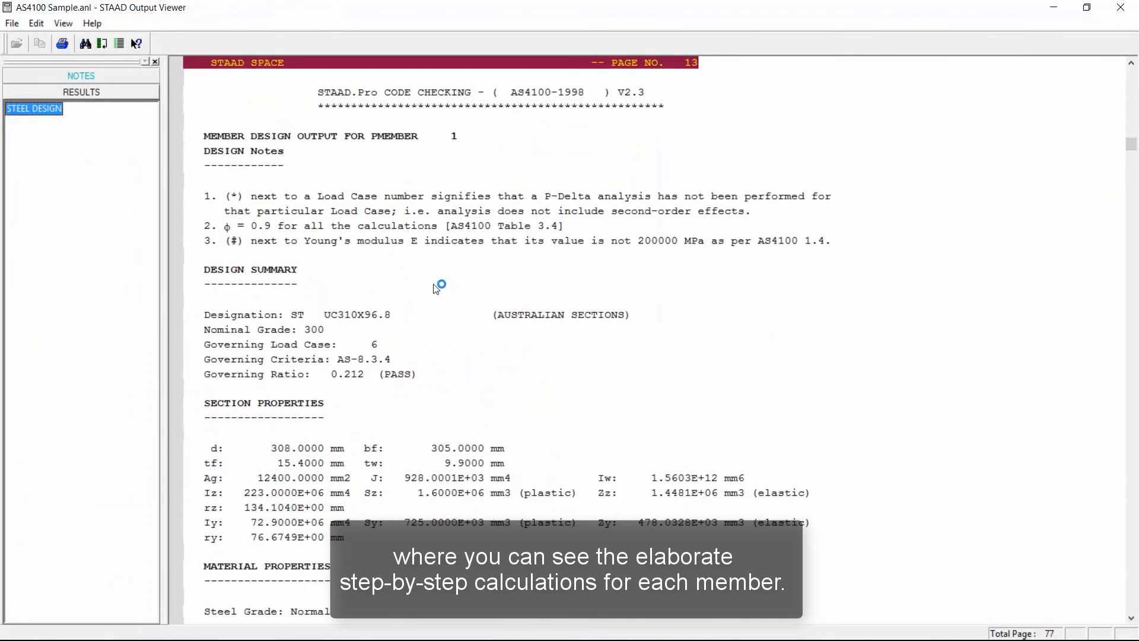
{"action": "left_click", "coordinate": [552, 95]}
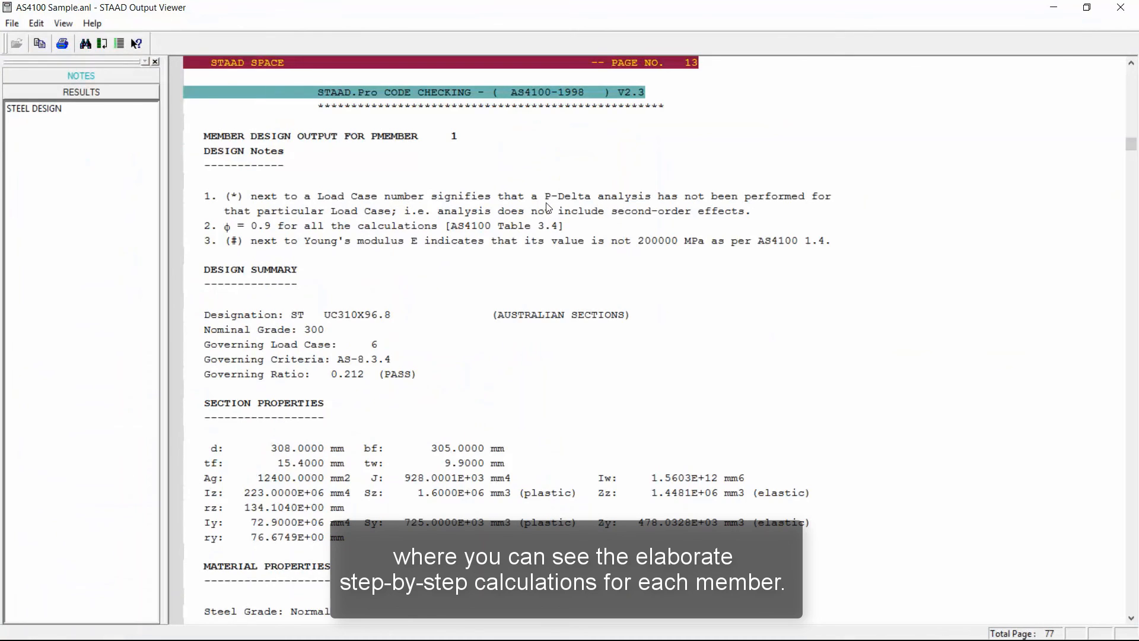
Examine PMEMBER 1's detailed design output, including governing ratio, section properties, bending, shear, axial and combined capacity calculations.
{"action": "scroll", "coordinate": [548, 208], "scroll_direction": "down", "scroll_amount": 4}
{"action": "scroll", "coordinate": [548, 208], "scroll_direction": "down", "scroll_amount": 1}
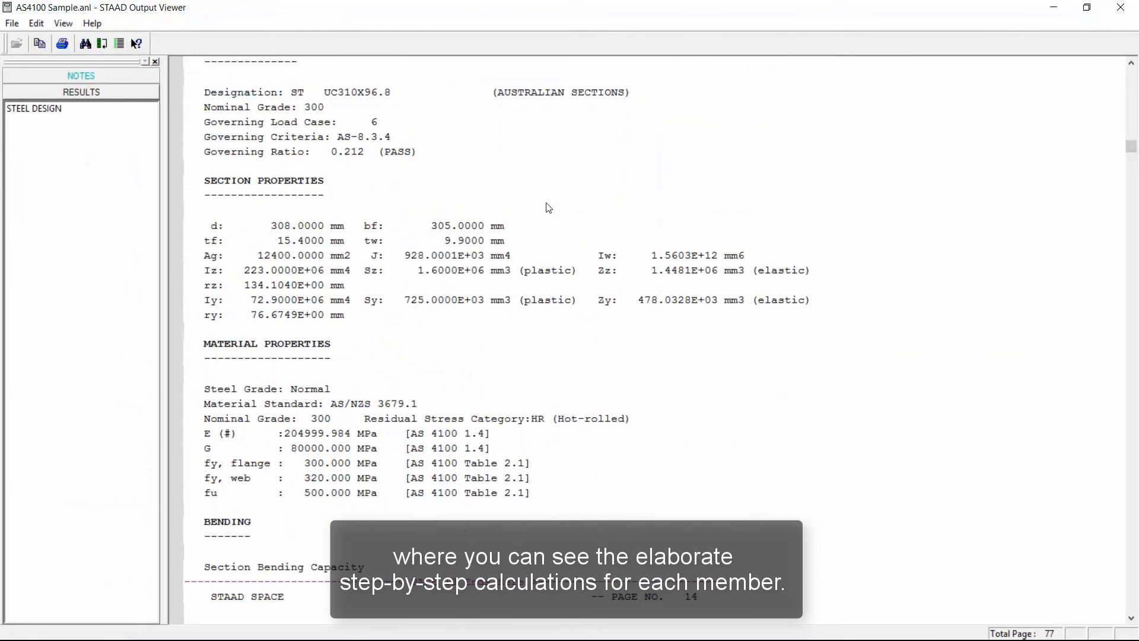
{"action": "left_click", "coordinate": [369, 154]}
{"action": "scroll", "coordinate": [390, 287], "scroll_direction": "down", "scroll_amount": 3}
{"action": "scroll", "coordinate": [390, 287], "scroll_direction": "down", "scroll_amount": 4}
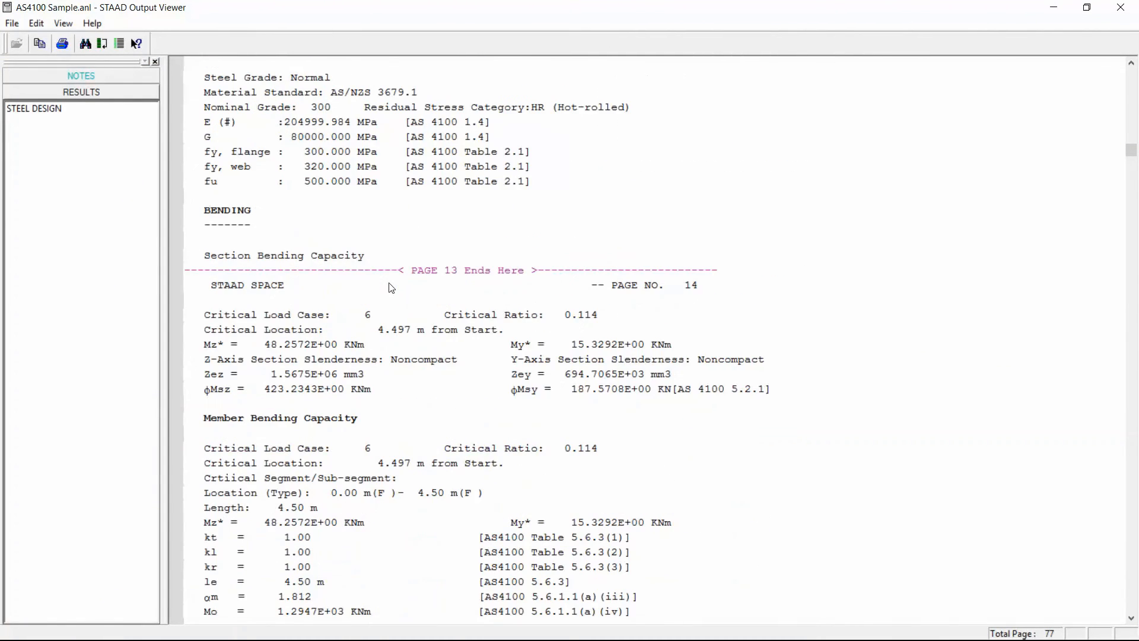
{"action": "scroll", "coordinate": [390, 287], "scroll_direction": "down", "scroll_amount": 8}
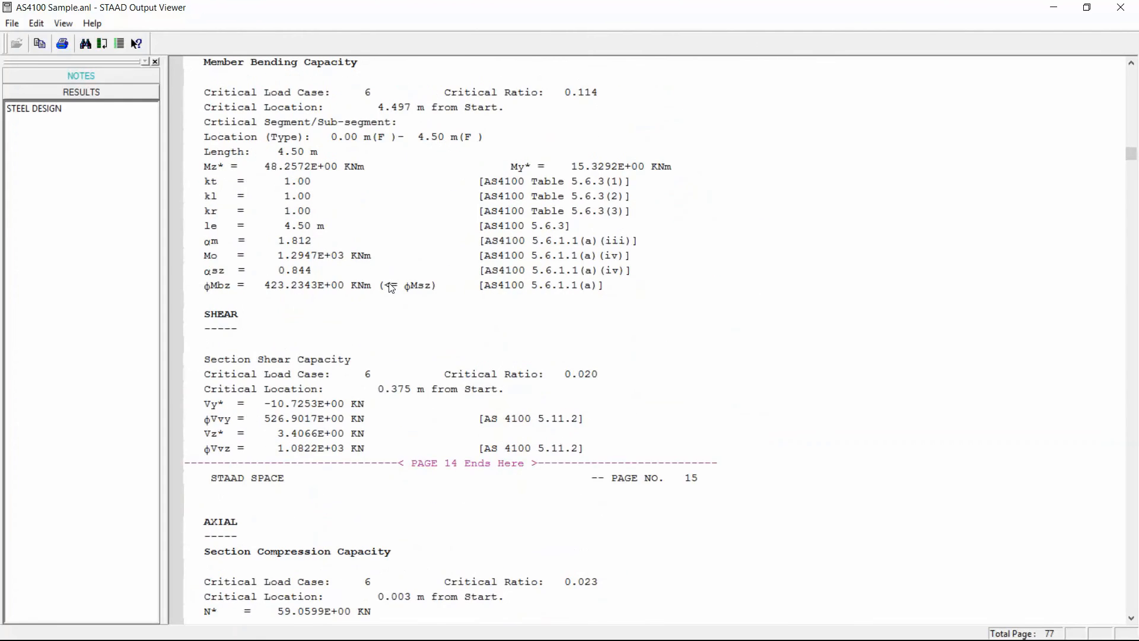
{"action": "scroll", "coordinate": [390, 287], "scroll_direction": "down", "scroll_amount": 10}
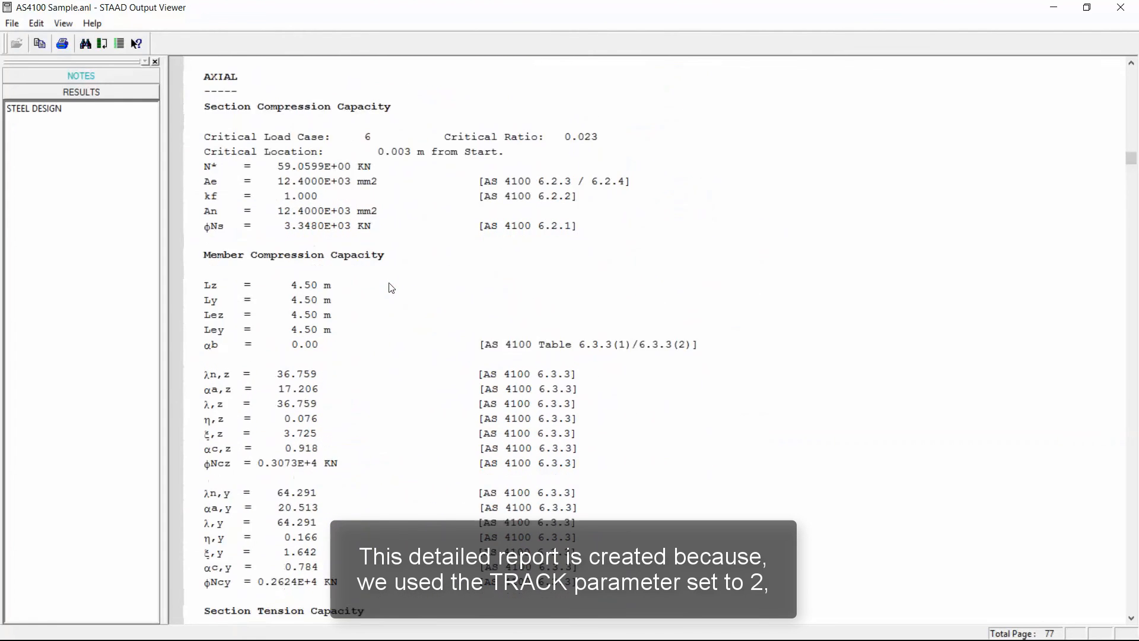
{"action": "scroll", "coordinate": [391, 288], "scroll_direction": "down", "scroll_amount": 3}
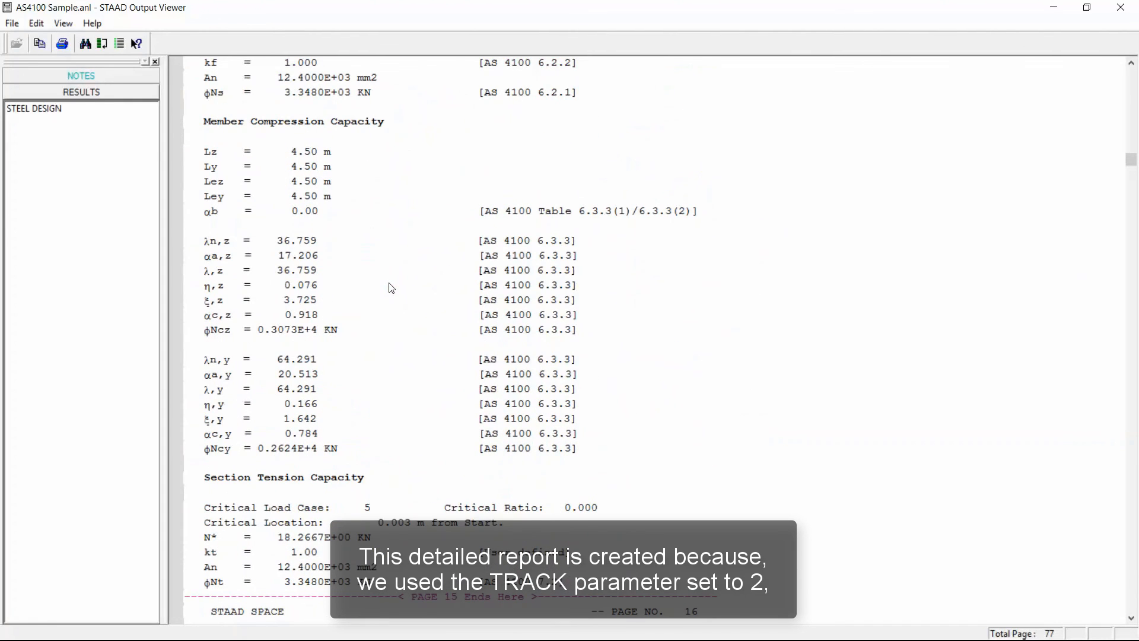
{"action": "scroll", "coordinate": [391, 287], "scroll_direction": "down", "scroll_amount": 10}
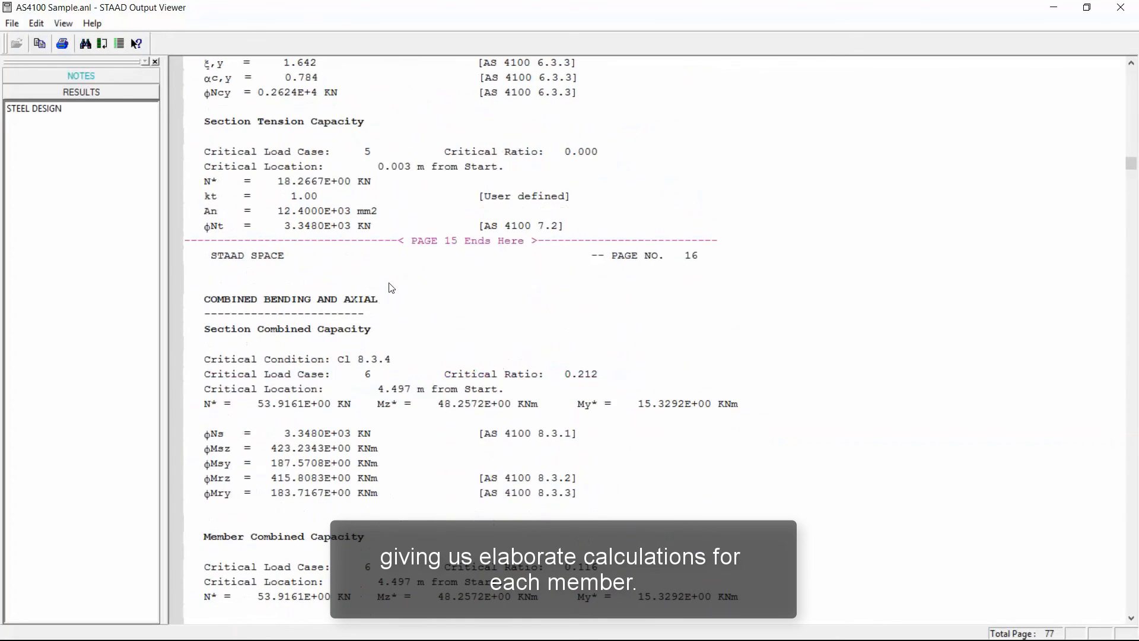
{"action": "scroll", "coordinate": [391, 288], "scroll_direction": "down", "scroll_amount": 1}
{"action": "scroll", "coordinate": [391, 288], "scroll_direction": "down", "scroll_amount": 6}
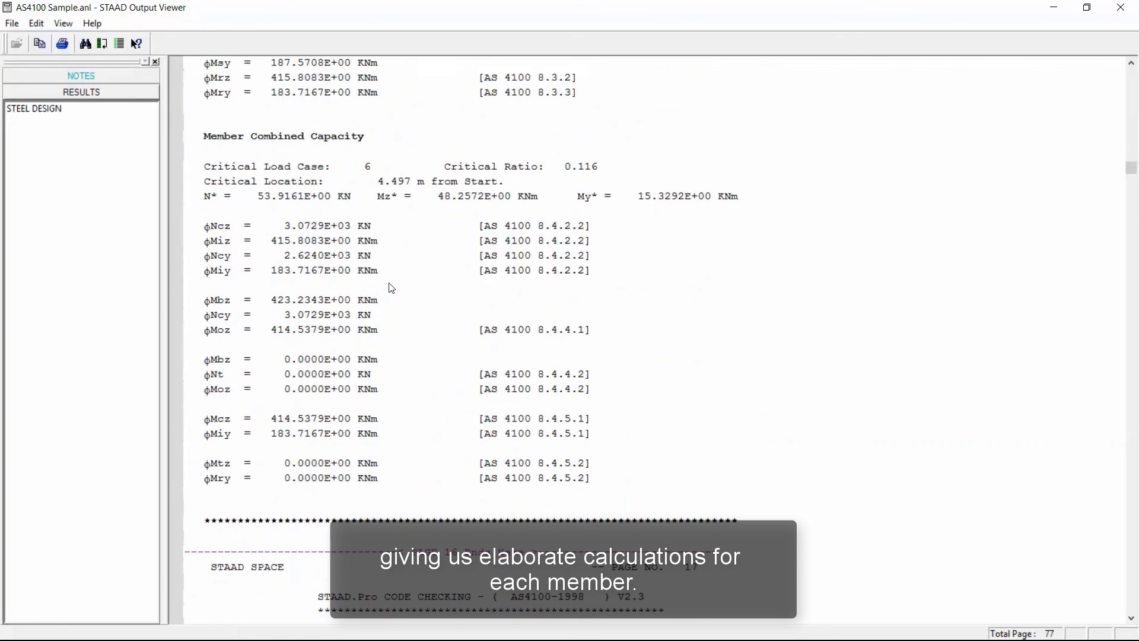
Examine PMEMBER 2's design output, focusing on the critical segment/sub-segment location under member bending capacity, and close the output file.
{"action": "scroll", "coordinate": [391, 287], "scroll_direction": "down", "scroll_amount": 17}
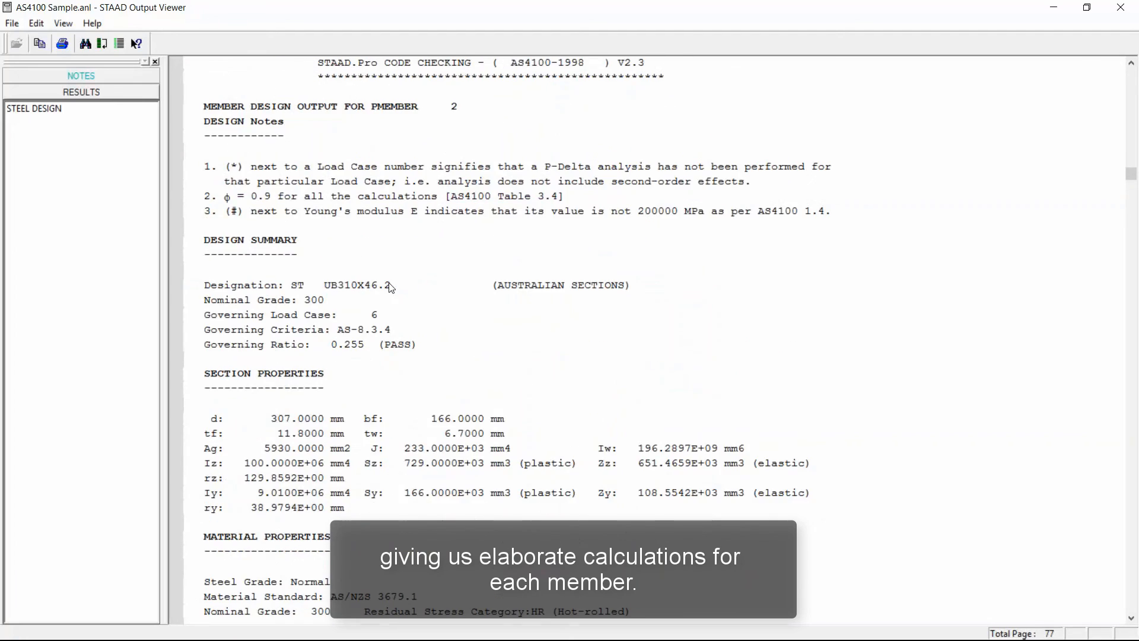
{"action": "scroll", "coordinate": [391, 288], "scroll_direction": "down", "scroll_amount": 9}
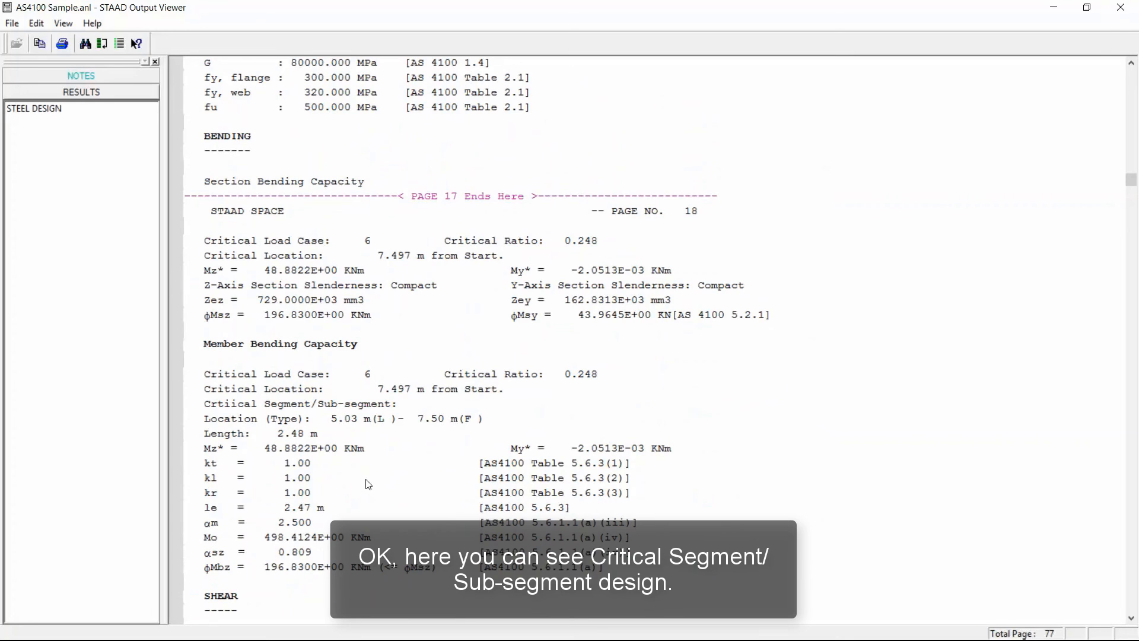
{"action": "left_click", "coordinate": [350, 406]}
{"action": "scroll", "coordinate": [332, 380], "scroll_direction": "down", "scroll_amount": 3}
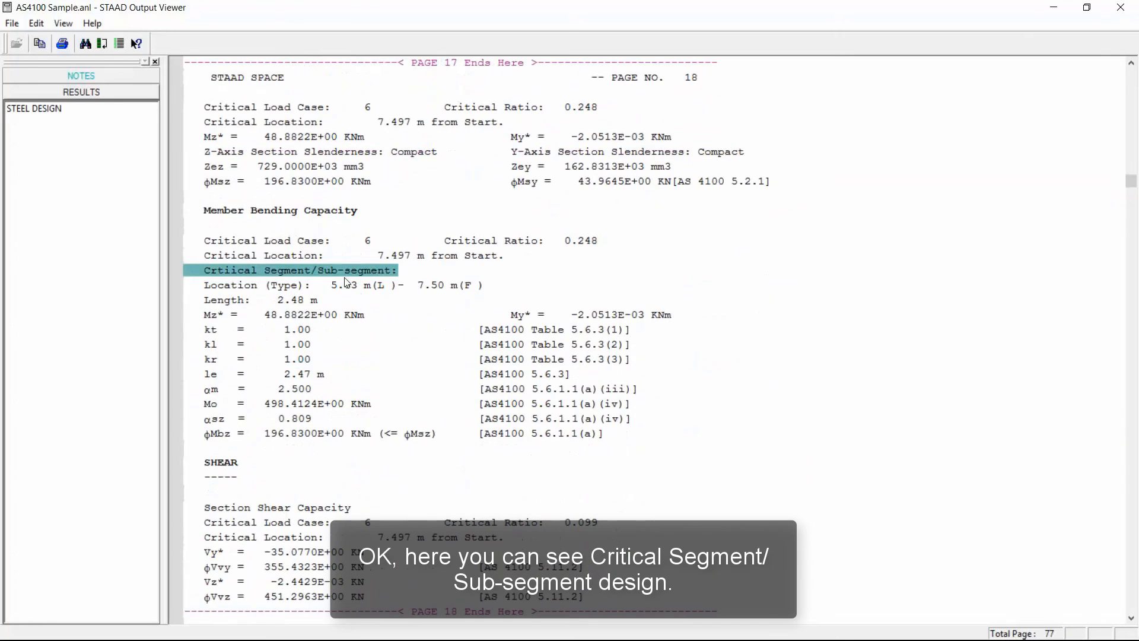
{"action": "left_click", "coordinate": [373, 285]}
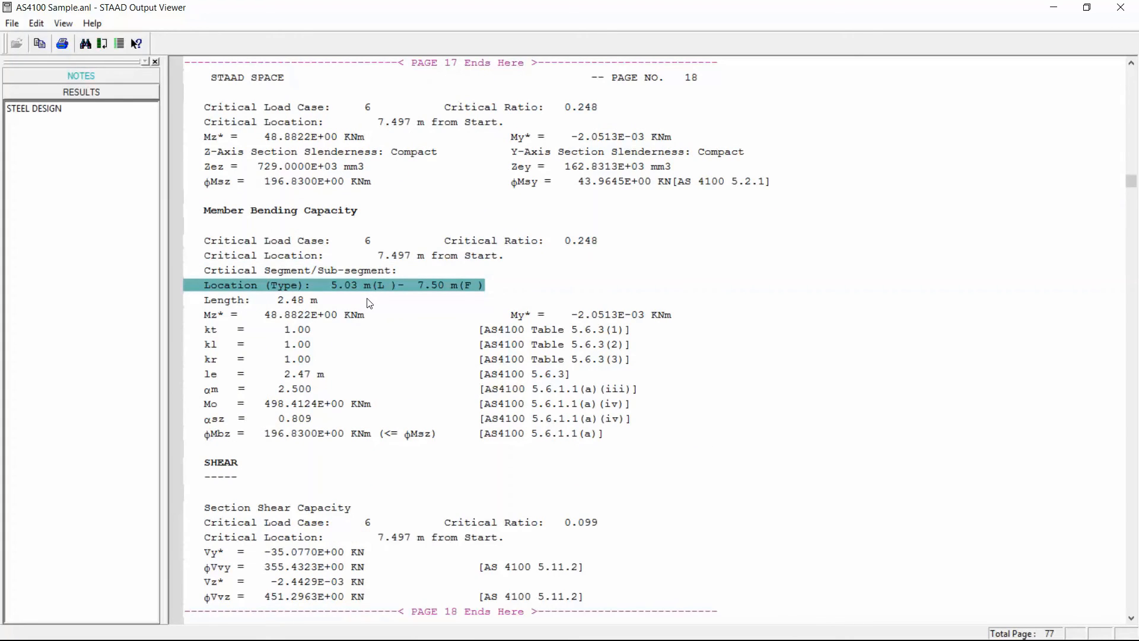
{"action": "scroll", "coordinate": [369, 303], "scroll_direction": "down", "scroll_amount": 4}
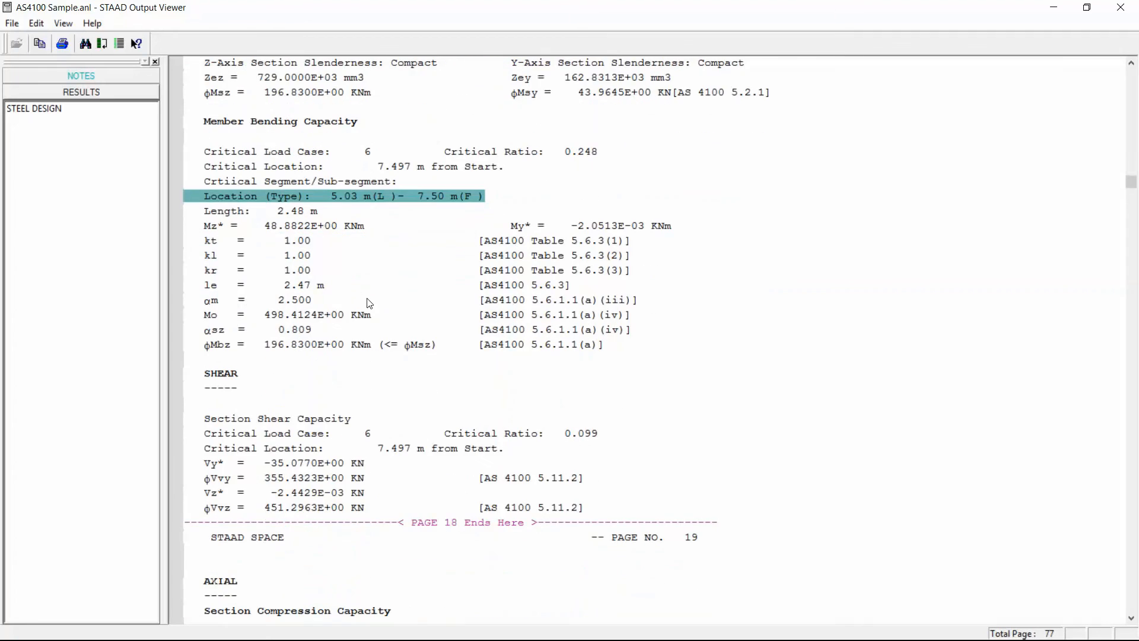
{"action": "scroll", "coordinate": [369, 302], "scroll_direction": "down", "scroll_amount": 2}
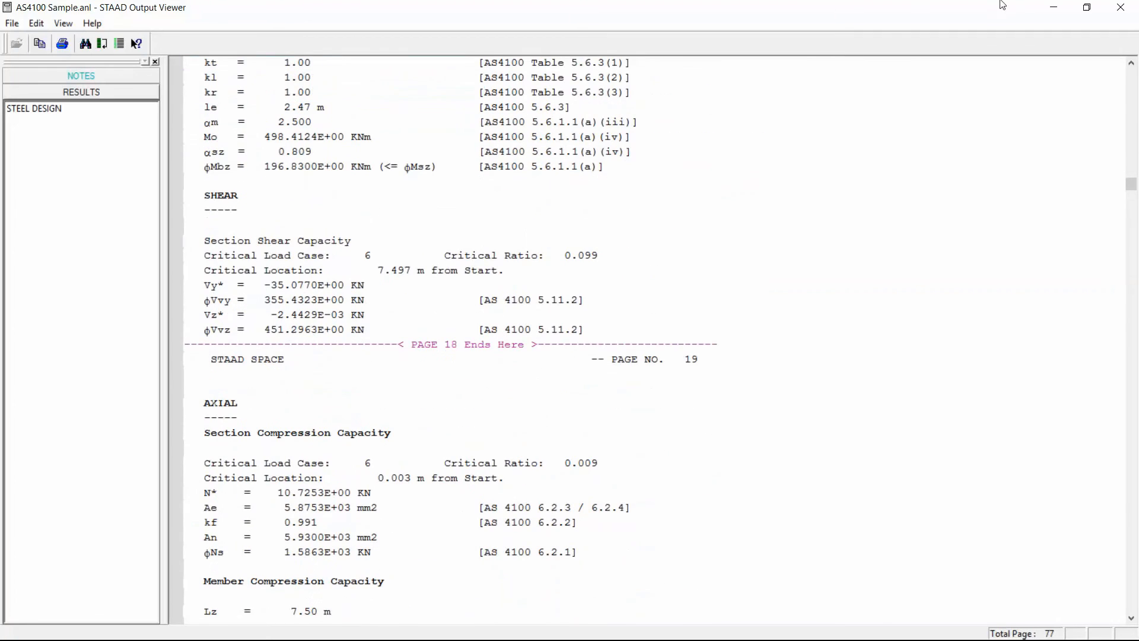
{"action": "left_click", "coordinate": [1120, 8]}
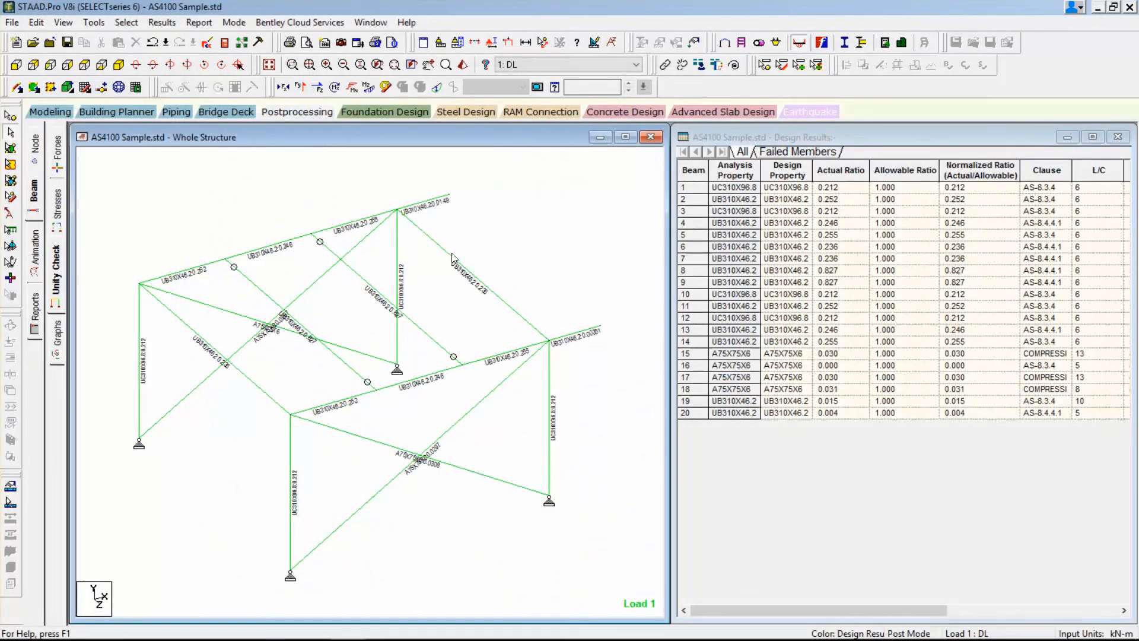
Return to modeling, look over the ISM repository options for exchanging the model, and dismiss them.
{"action": "left_click", "coordinate": [53, 112]}
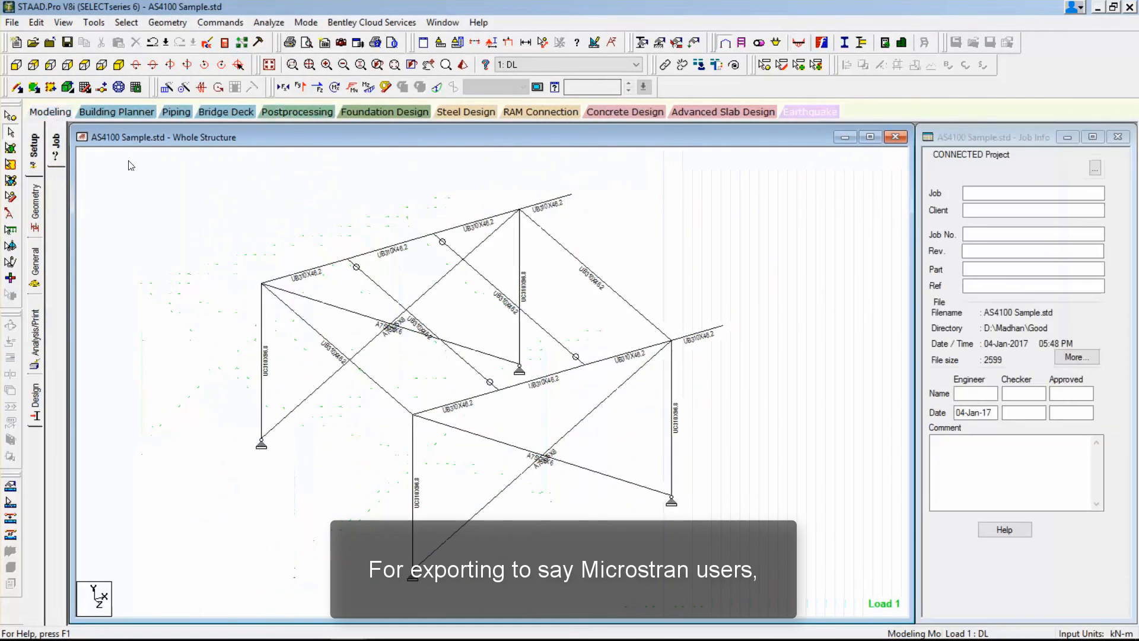
{"action": "left_click", "coordinate": [11, 23]}
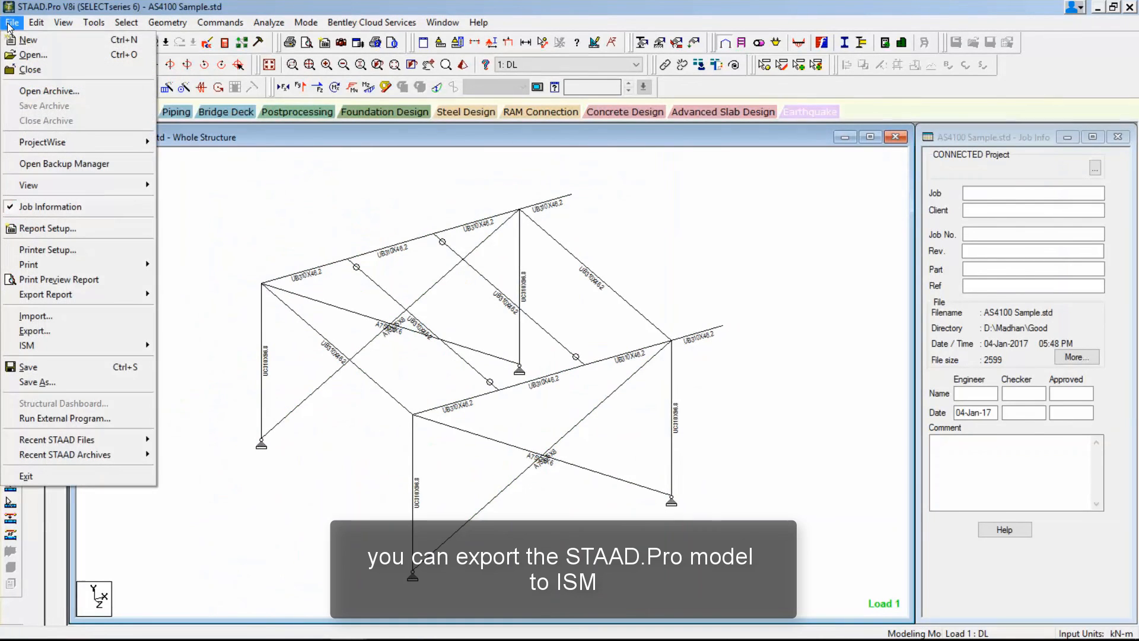
{"action": "mouse_move", "coordinate": [48, 348]}
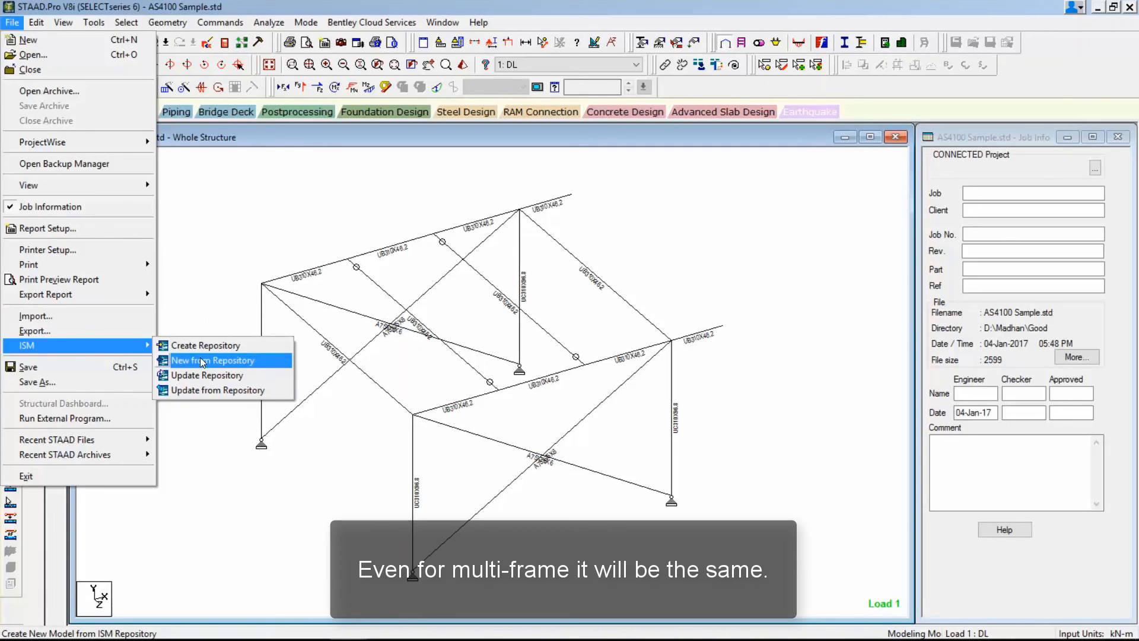
{"action": "left_click", "coordinate": [217, 255]}
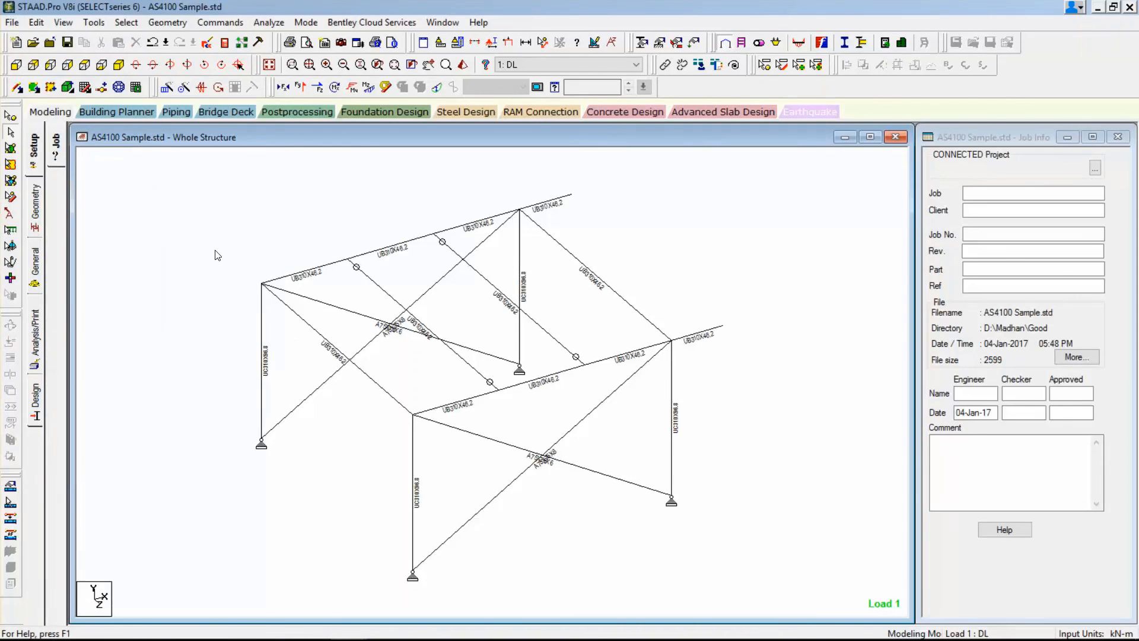